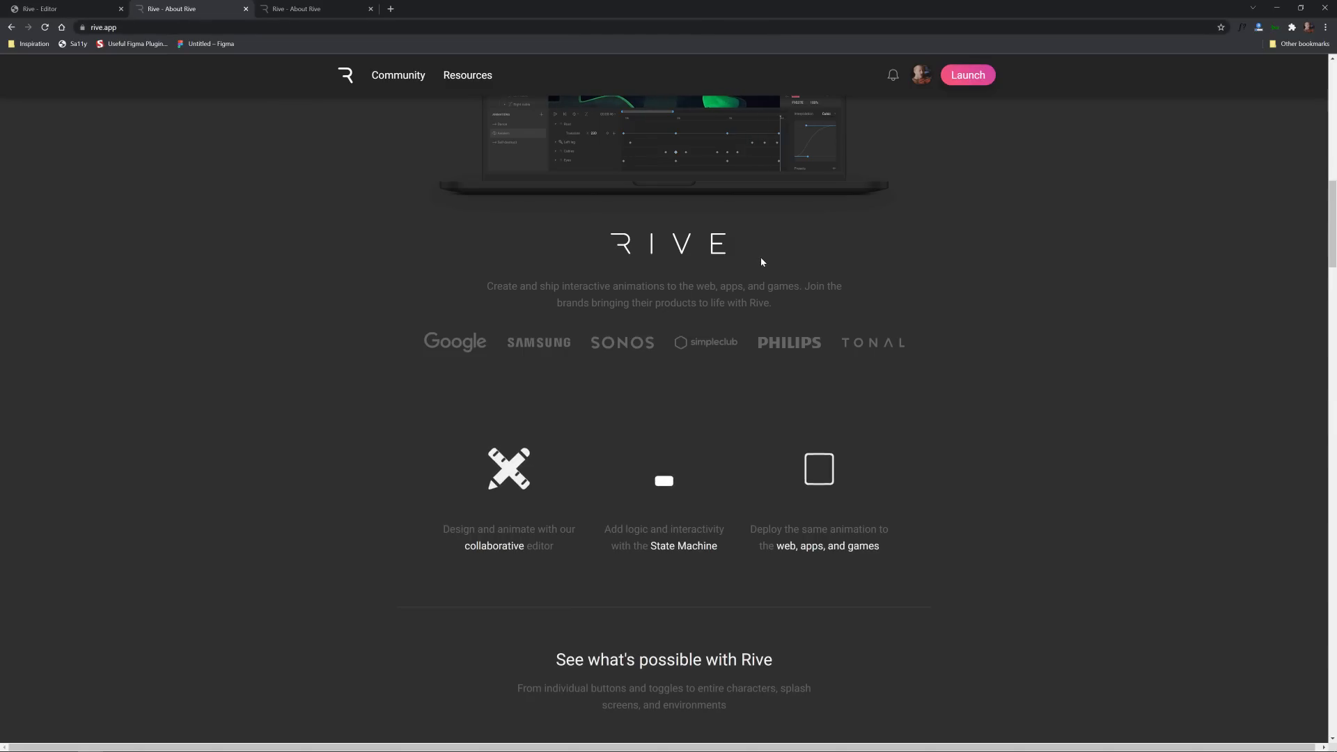
- Look through the Rive landing page's introduction on creating interactive animations for the web, apps and games
scroll(915, 326, down, 5)
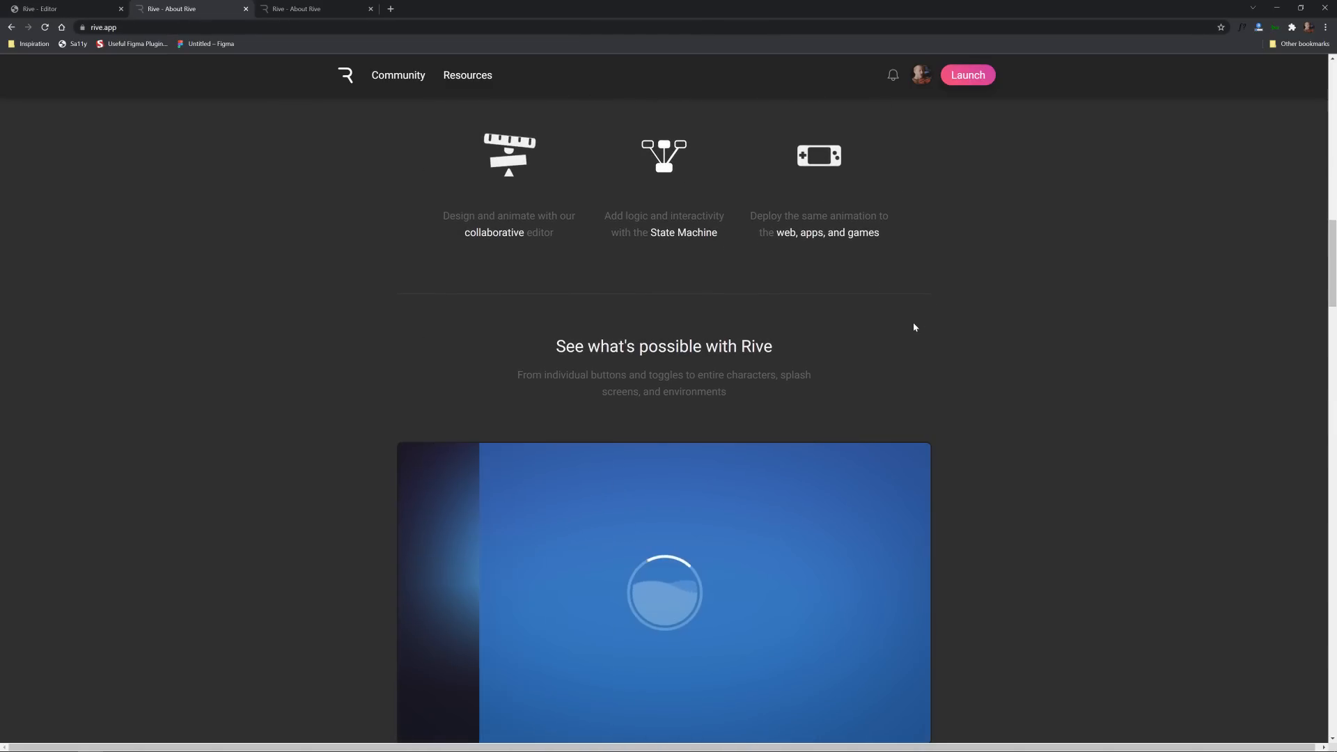
scroll(987, 341, down, 3)
scroll(994, 341, up, 3)
scroll(995, 341, up, 3)
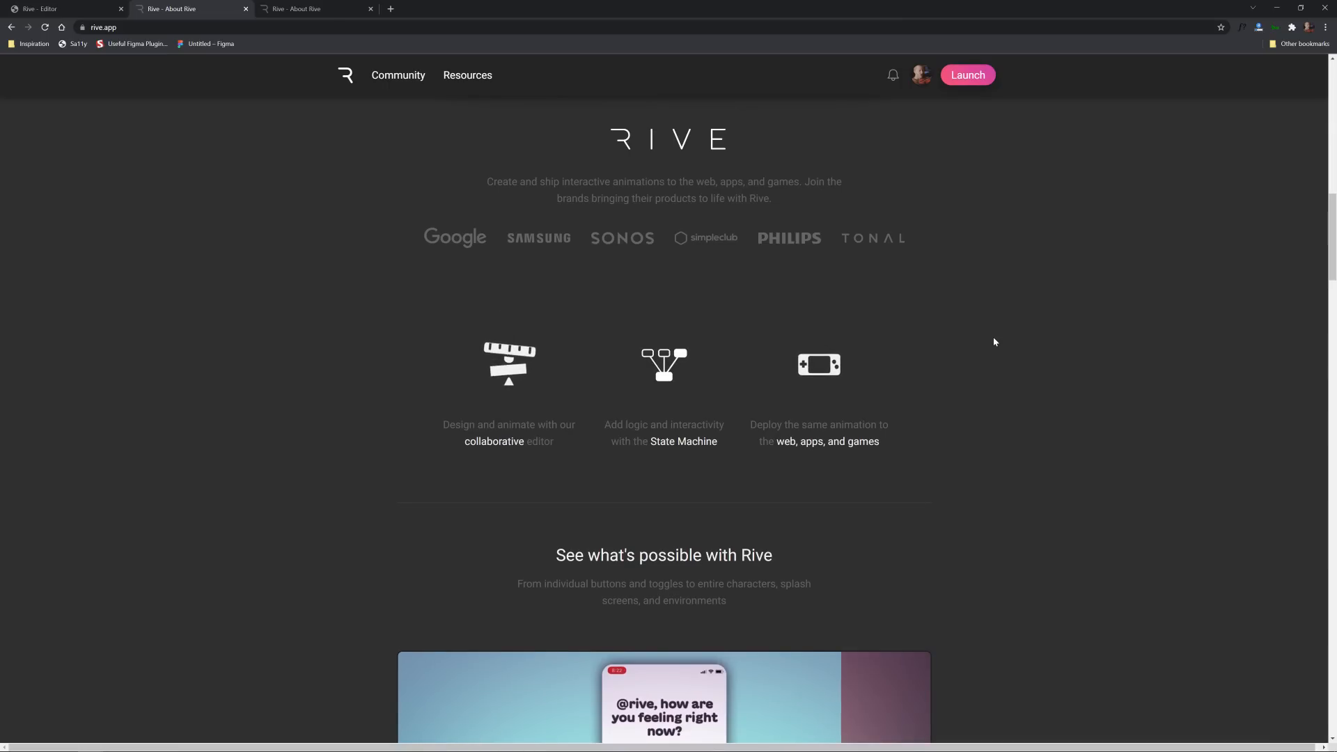
drag(497, 182, 717, 181)
click(691, 184)
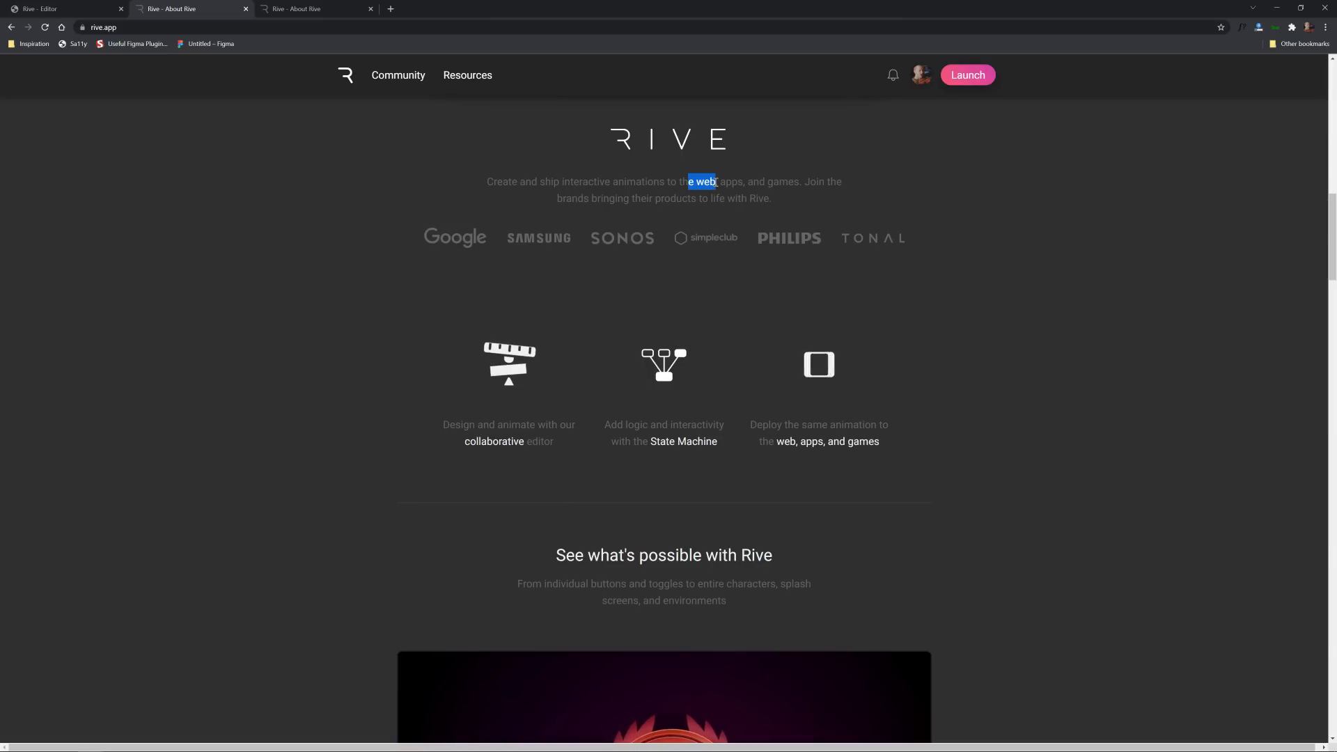
double_click(780, 182)
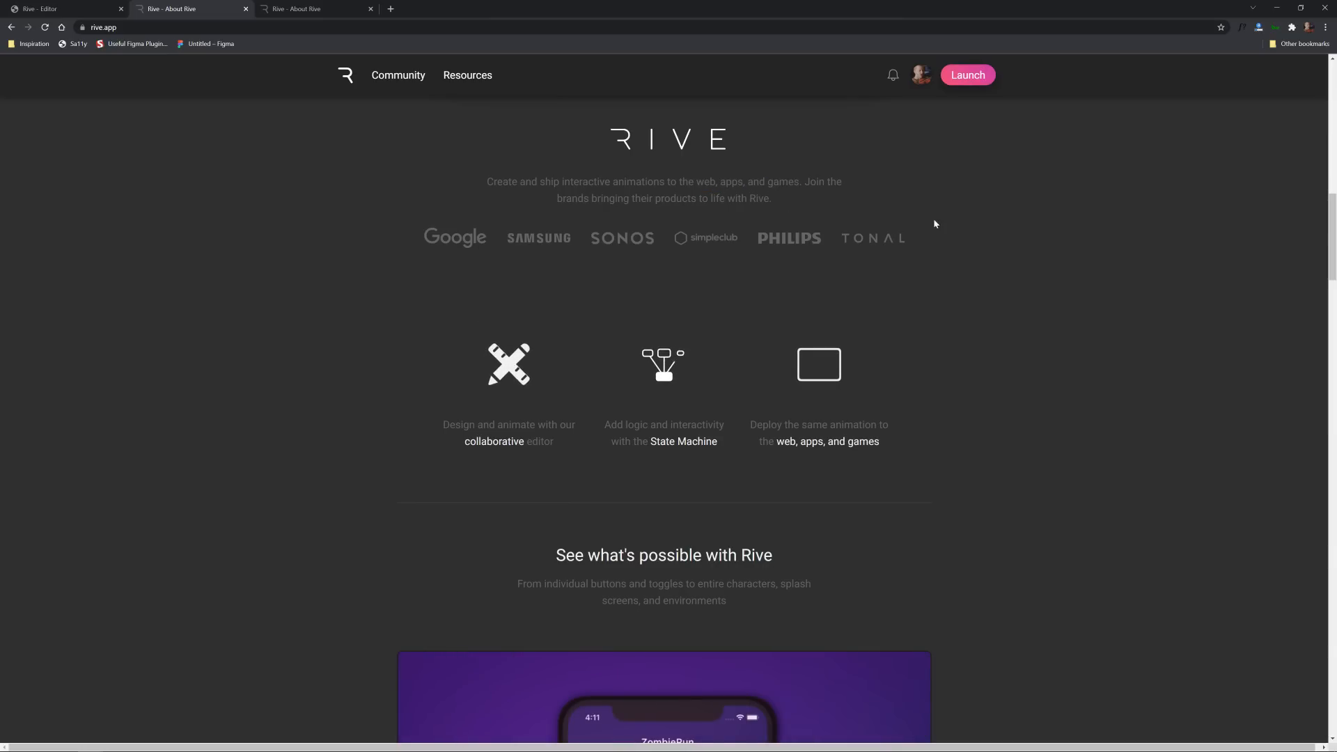
scroll(977, 302, down, 4)
scroll(1004, 317, up, 1)
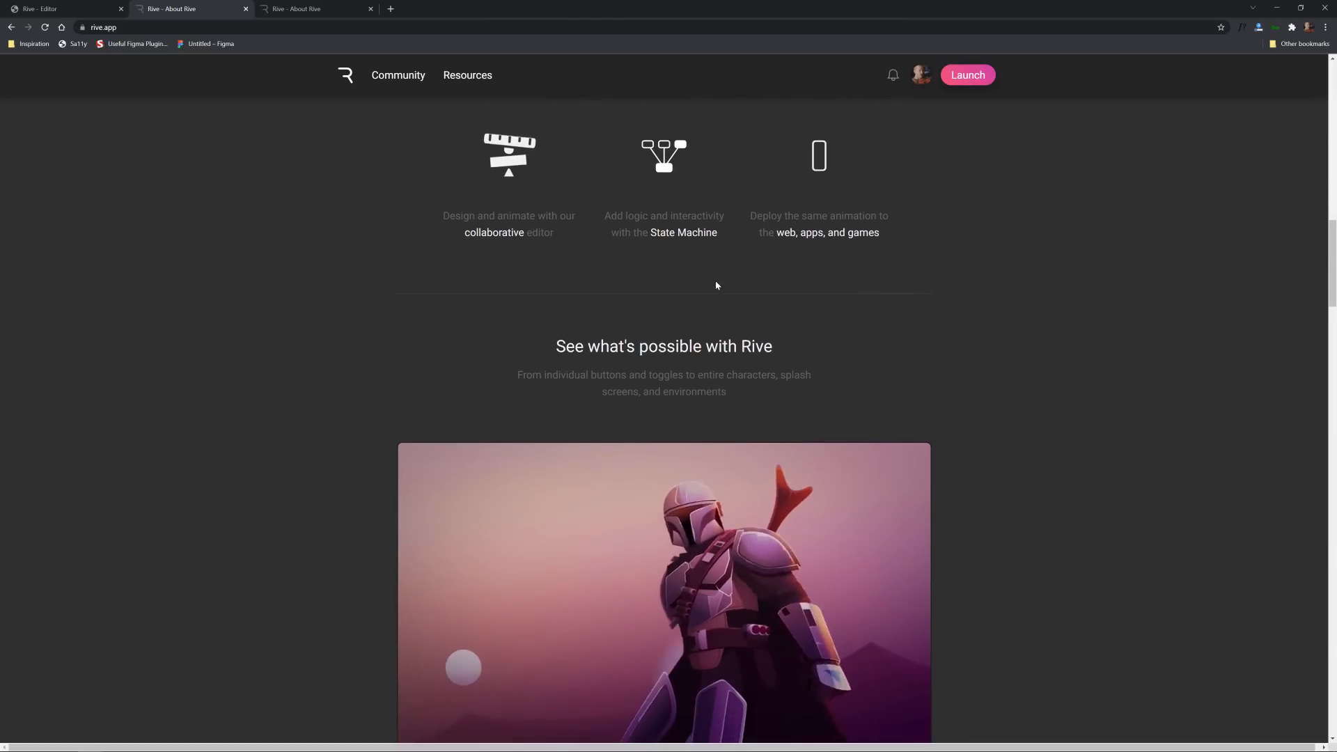
- Examine the landing page's State Machine and deployment feature descriptions and the example animations below them
drag(717, 237, 615, 166)
click(614, 213)
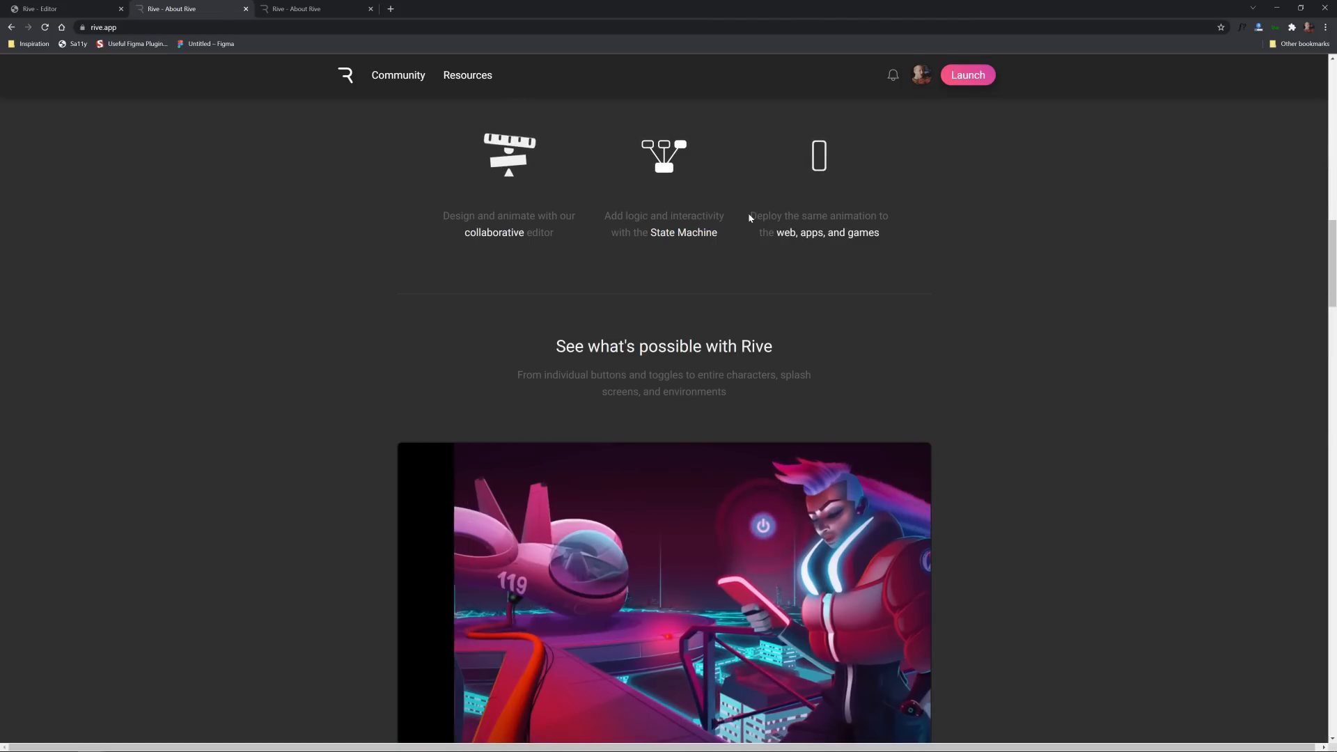
drag(750, 215, 949, 246)
click(949, 246)
scroll(970, 397, down, 5)
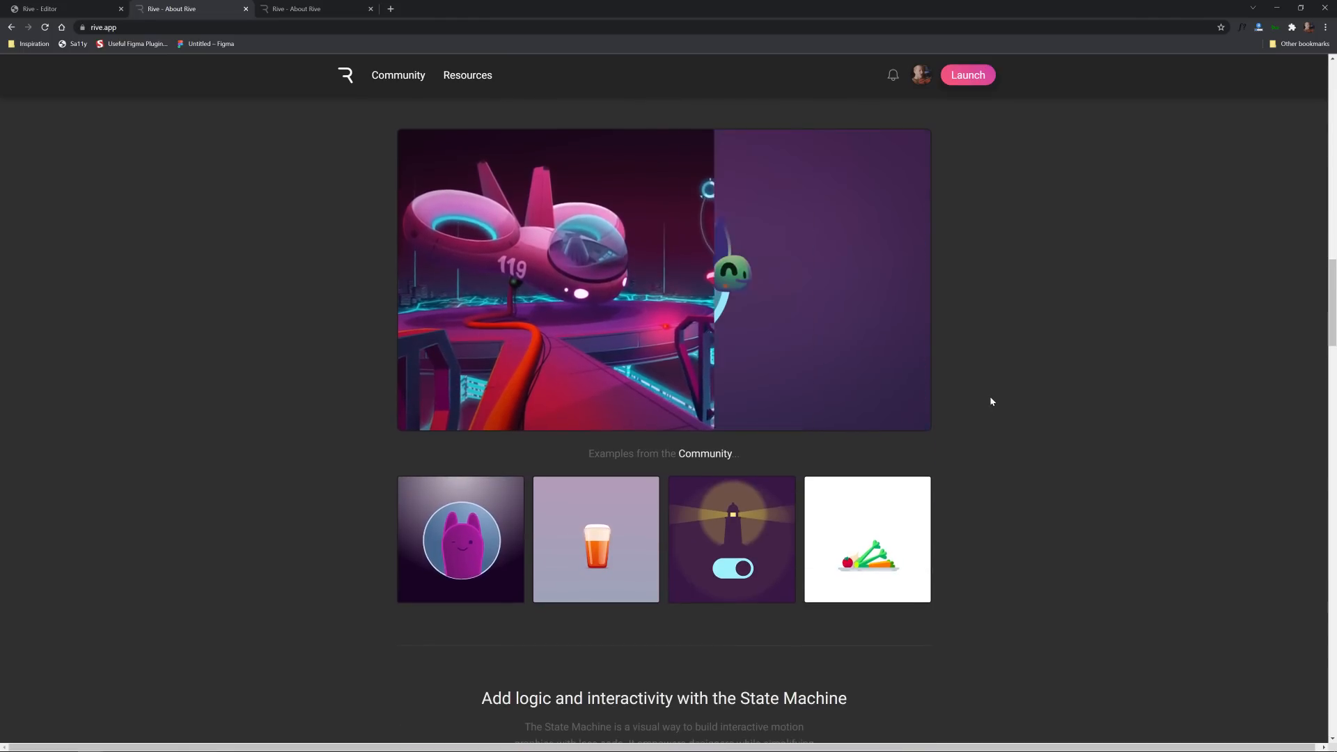
scroll(994, 398, down, 4)
scroll(992, 402, up, 8)
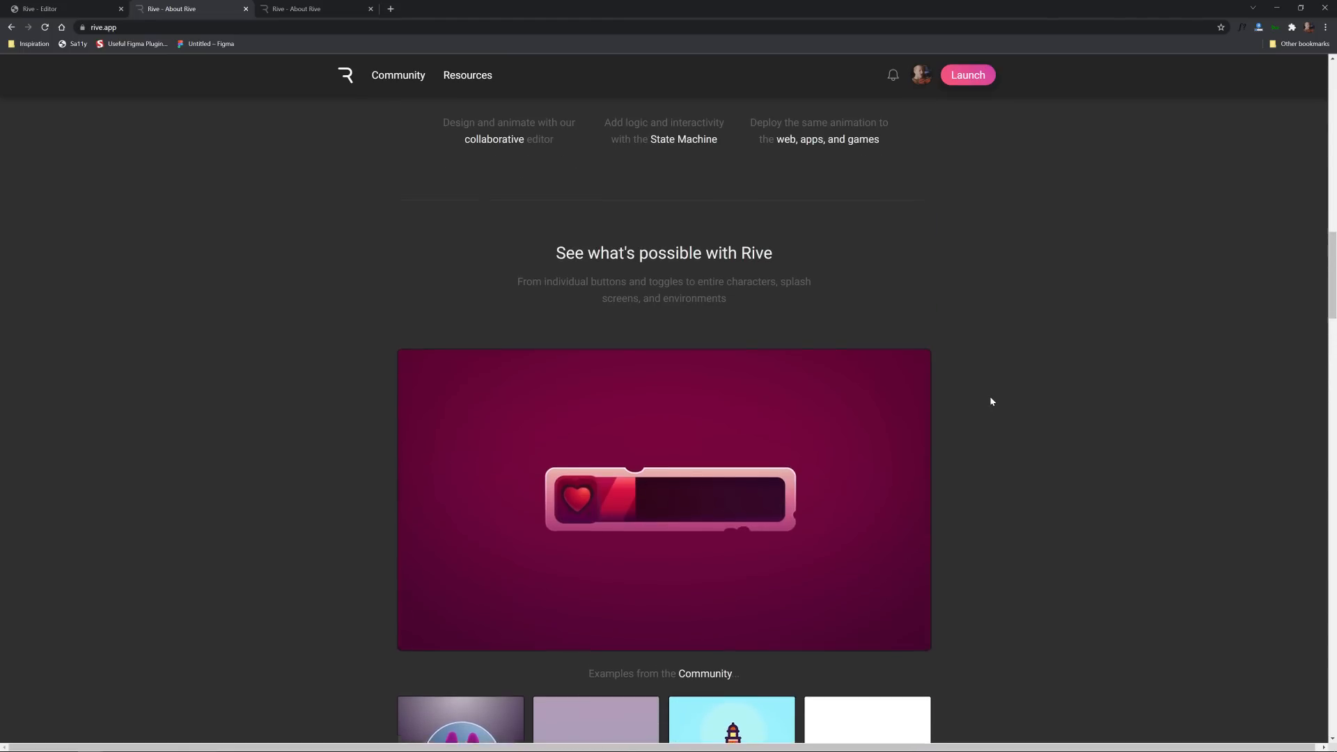
scroll(992, 402, down, 2)
scroll(992, 401, down, 7)
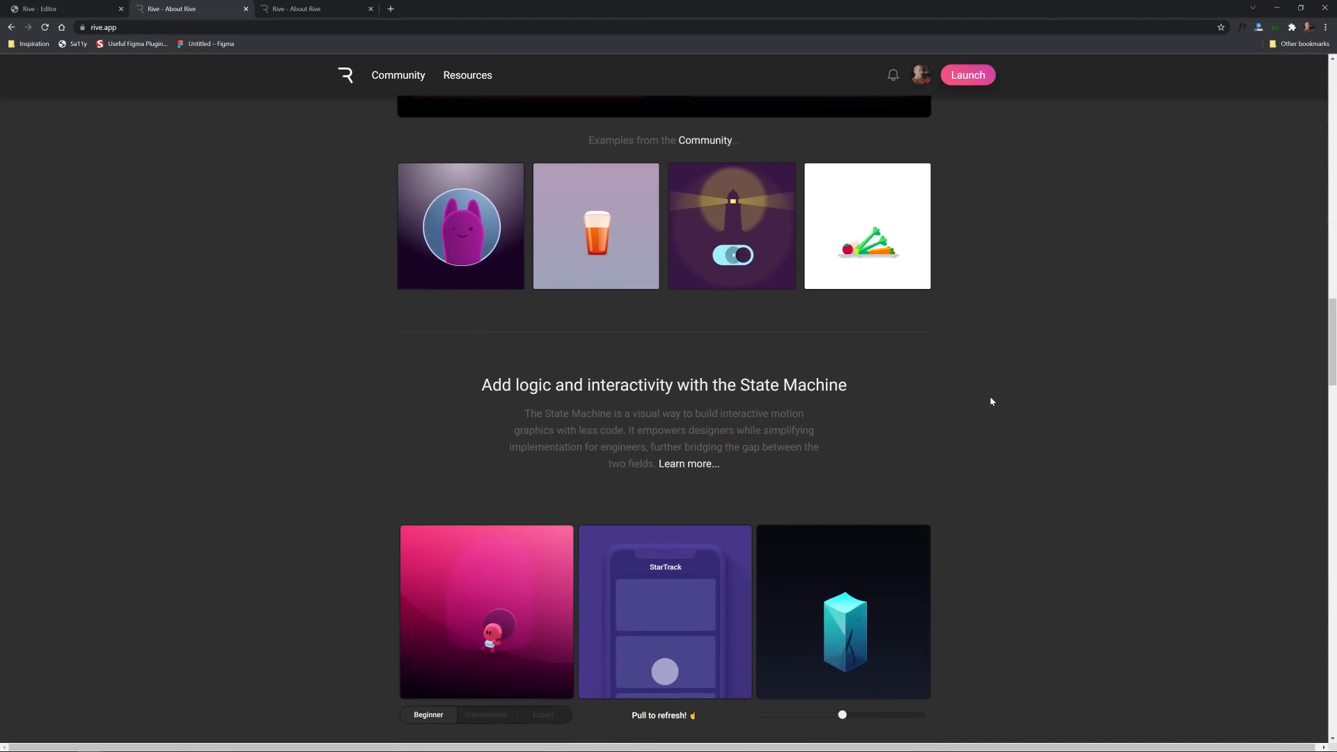
- Open the Community showcase and view the Milkshake animation's page
click(709, 143)
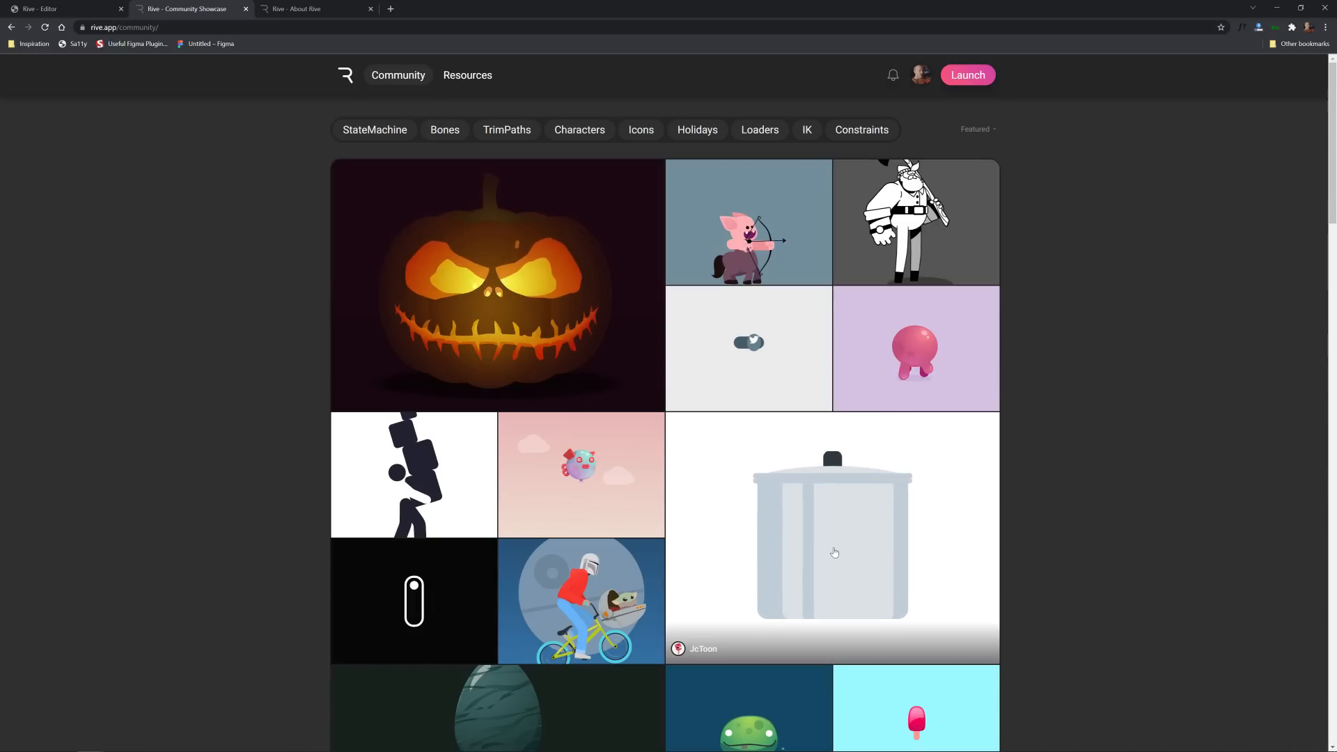
click(926, 362)
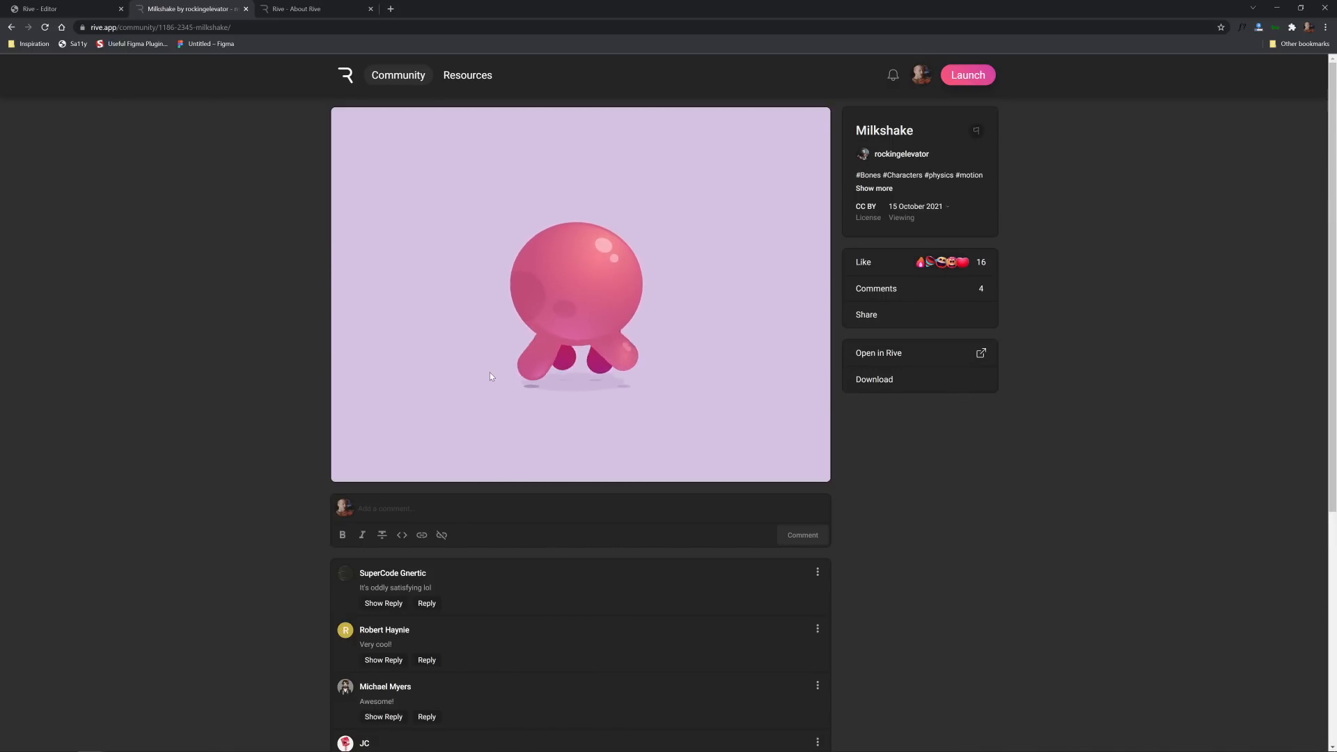
mouse_move(901, 252)
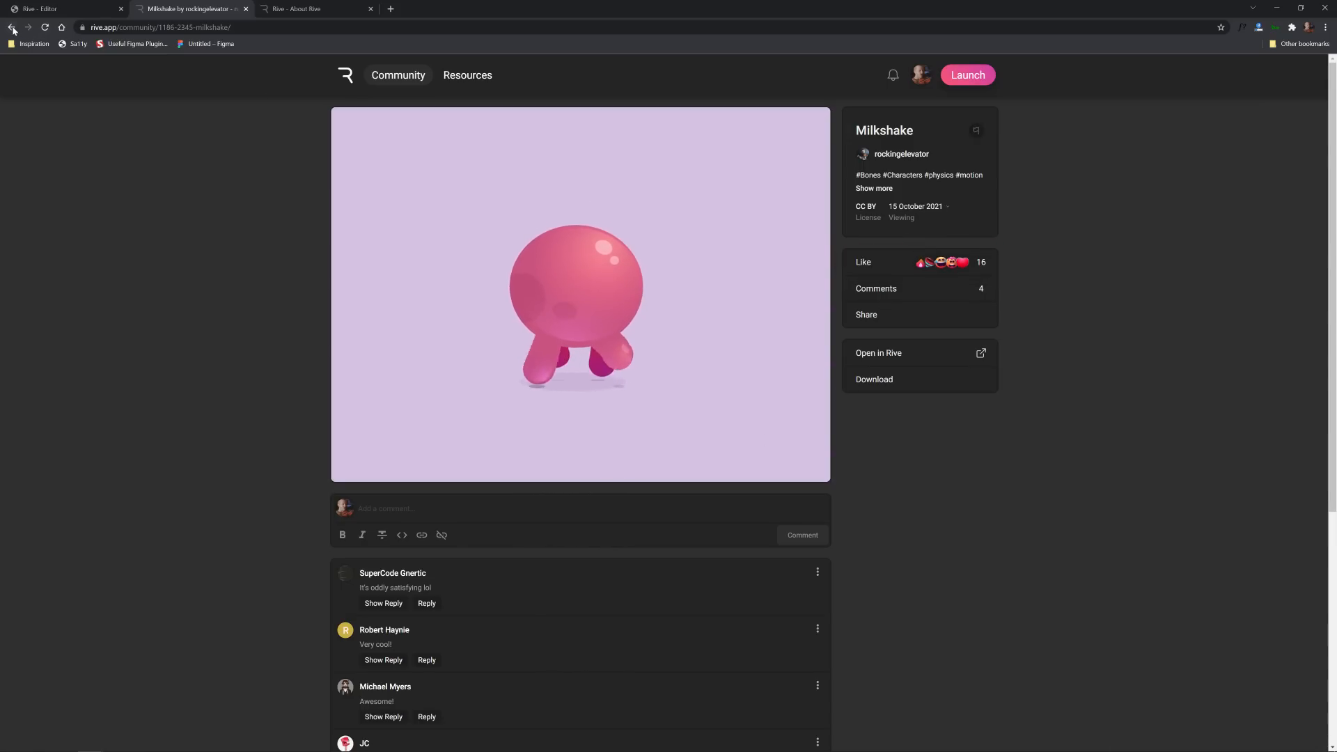
- Return to the Community showcase, filter it by StateMachine and open the pink tree animation
key(alt+Left)
click(371, 131)
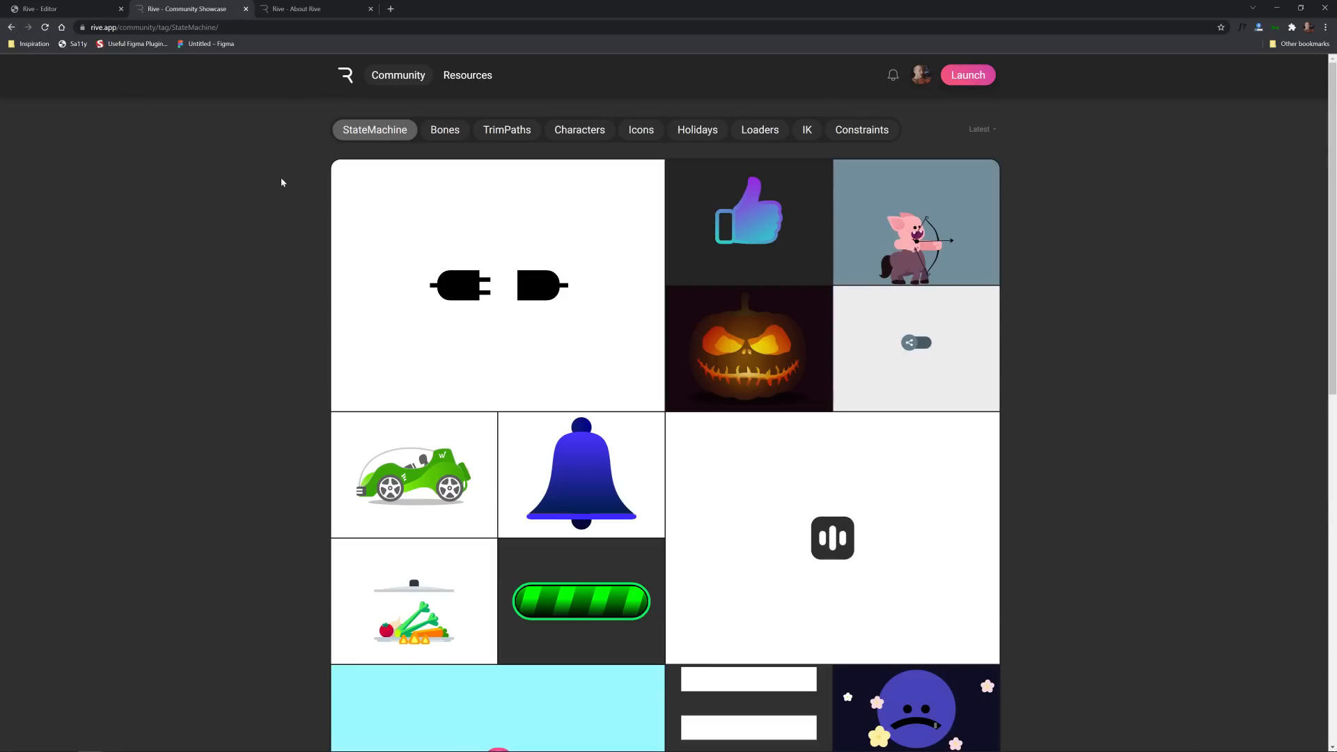
scroll(809, 401, down, 11)
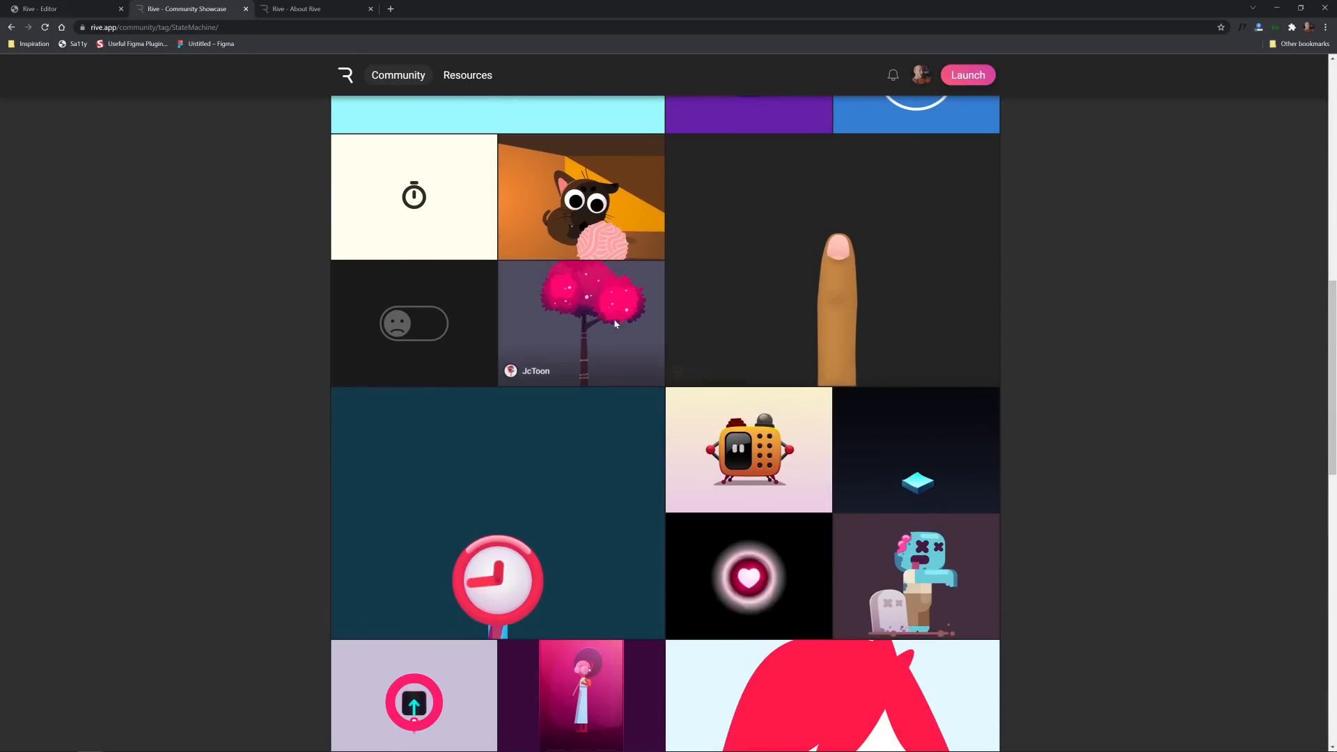
click(615, 323)
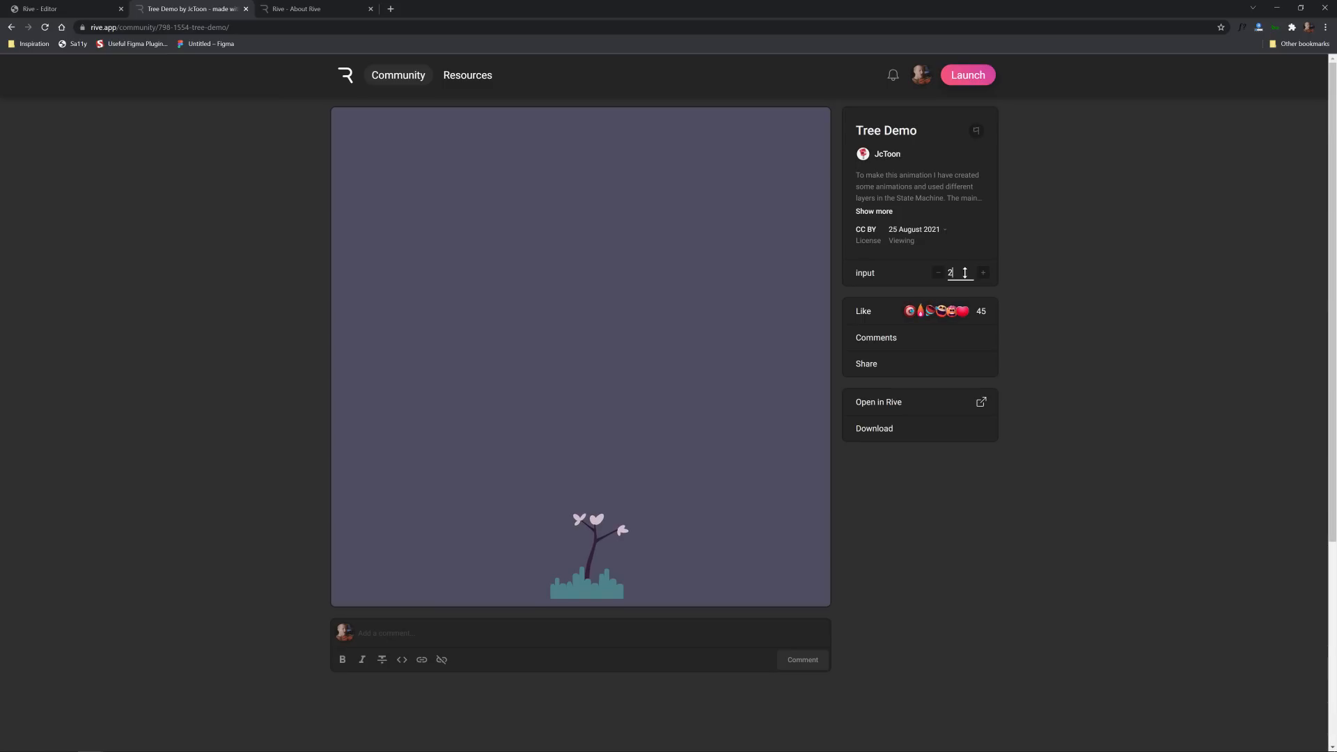
- Raise the Tree Demo's input value to 98 to preview the tree growing
key(Up)
key(Up)
key(Up)
key(Up)
key(Up)
key(Up)
key(Up)
key(Up)
key(Up)
key(Up)
key(Up)
key(Up)
key(Up)
key(Up)
key(Up)
key(Up)
key(Up)
key(Up)
key(Up)
key(Up)
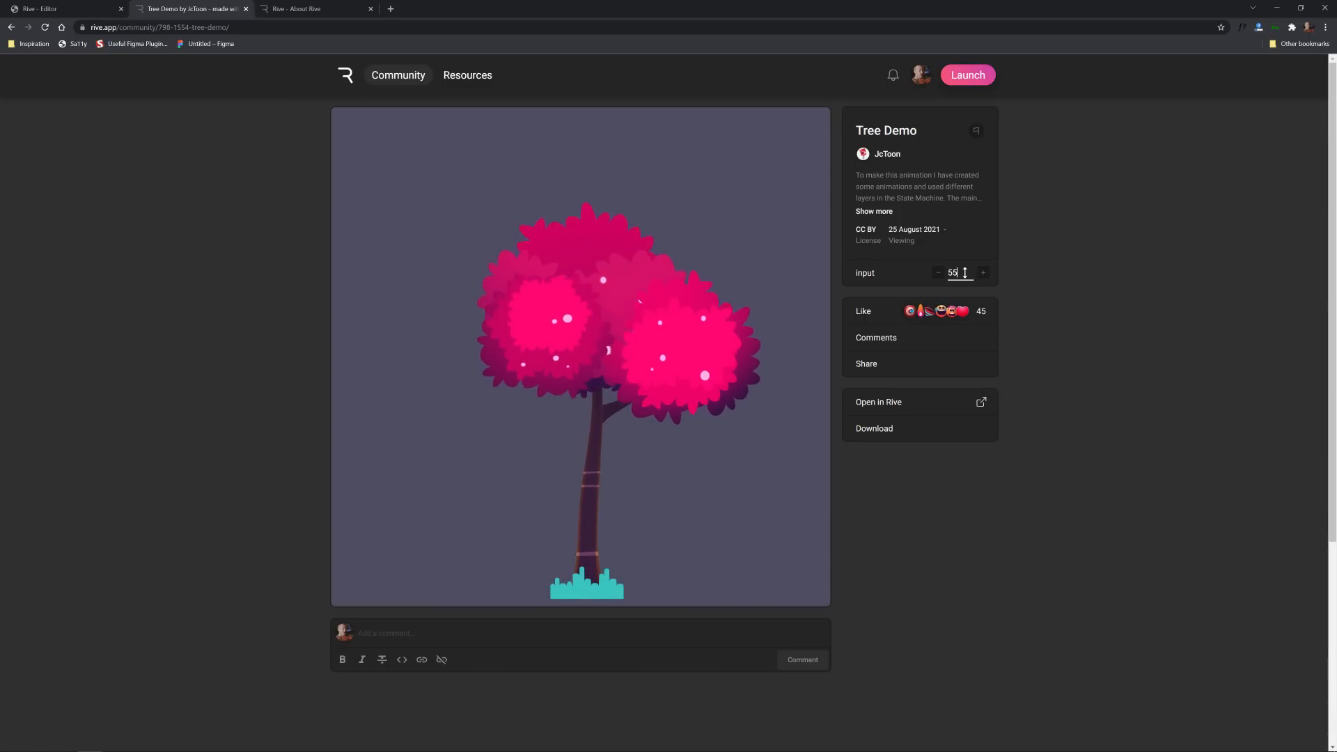
key(Up)
key(Up)
key(Up)
key(Up)
key(Up)
key(Up)
key(Up)
key(Up)
key(Up)
key(Up)
key(Up)
key(Up)
key(Up)
key(Up)
key(Up)
key(Up)
key(Up)
key(Up)
key(Up)
key(Up)
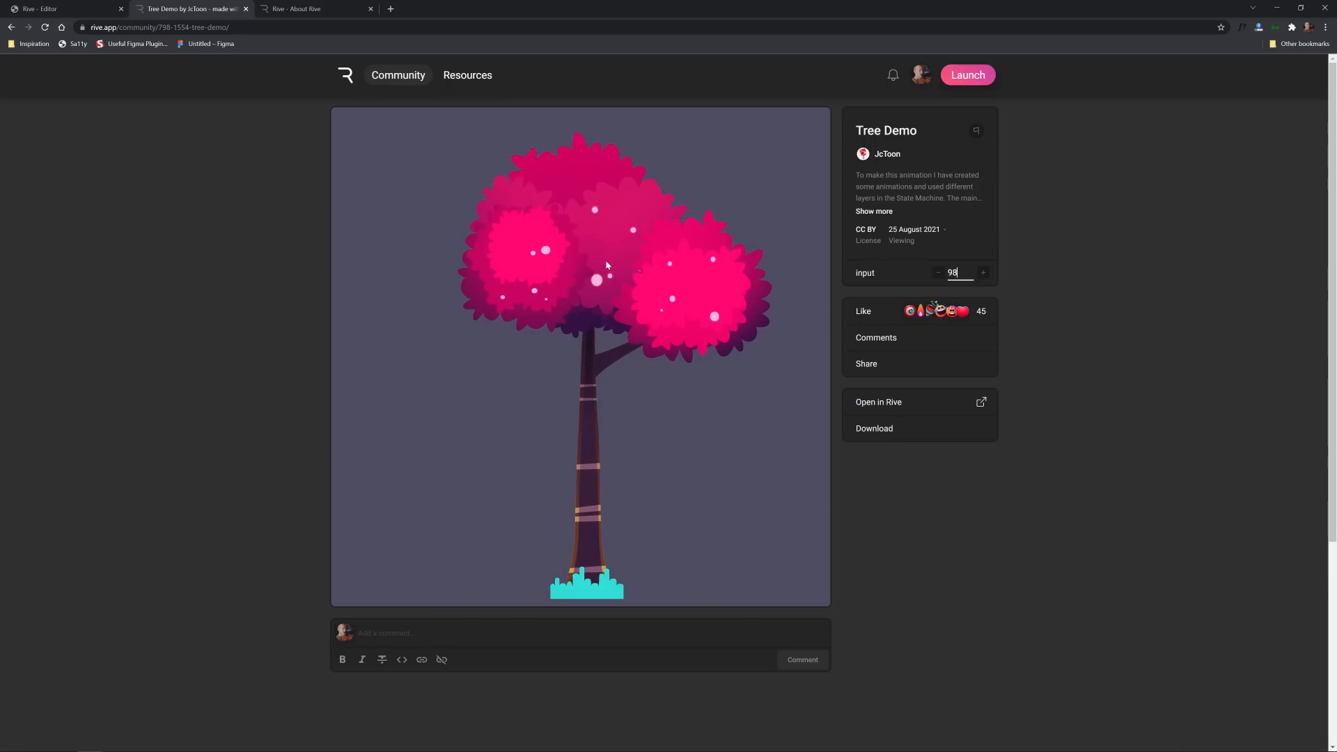
- Lower the Tree Demo's input value to 63 to preview the tree shrinking
key(Down)
key(Down)
key(Down)
key(Down)
key(Down)
key(Down)
key(Down)
key(Down)
key(Down)
key(Down)
key(Down)
key(Down)
key(Down)
key(Down)
key(Down)
key(Down)
key(Down)
key(Down)
key(Down)
key(Down)
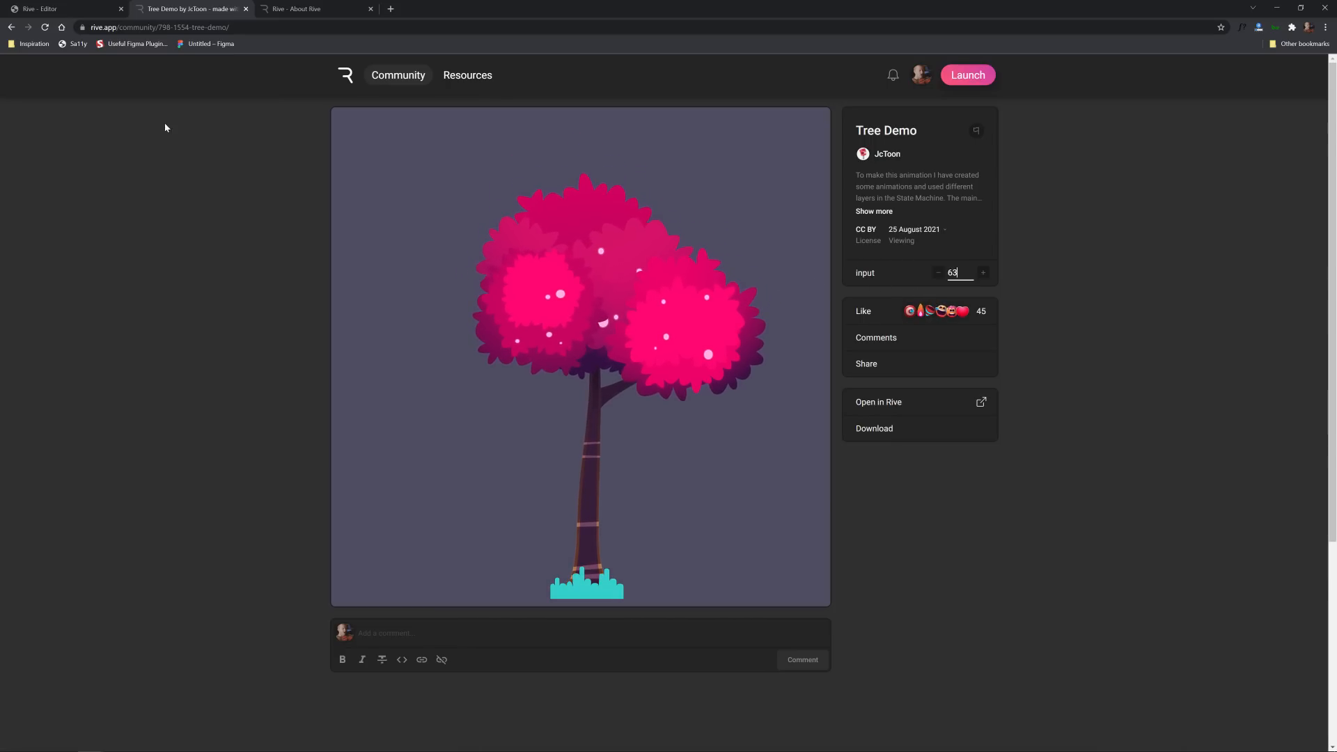
- Return to the StateMachine showcase, open the Smiley Switch animation and turn its Toggle on and off again
click(11, 26)
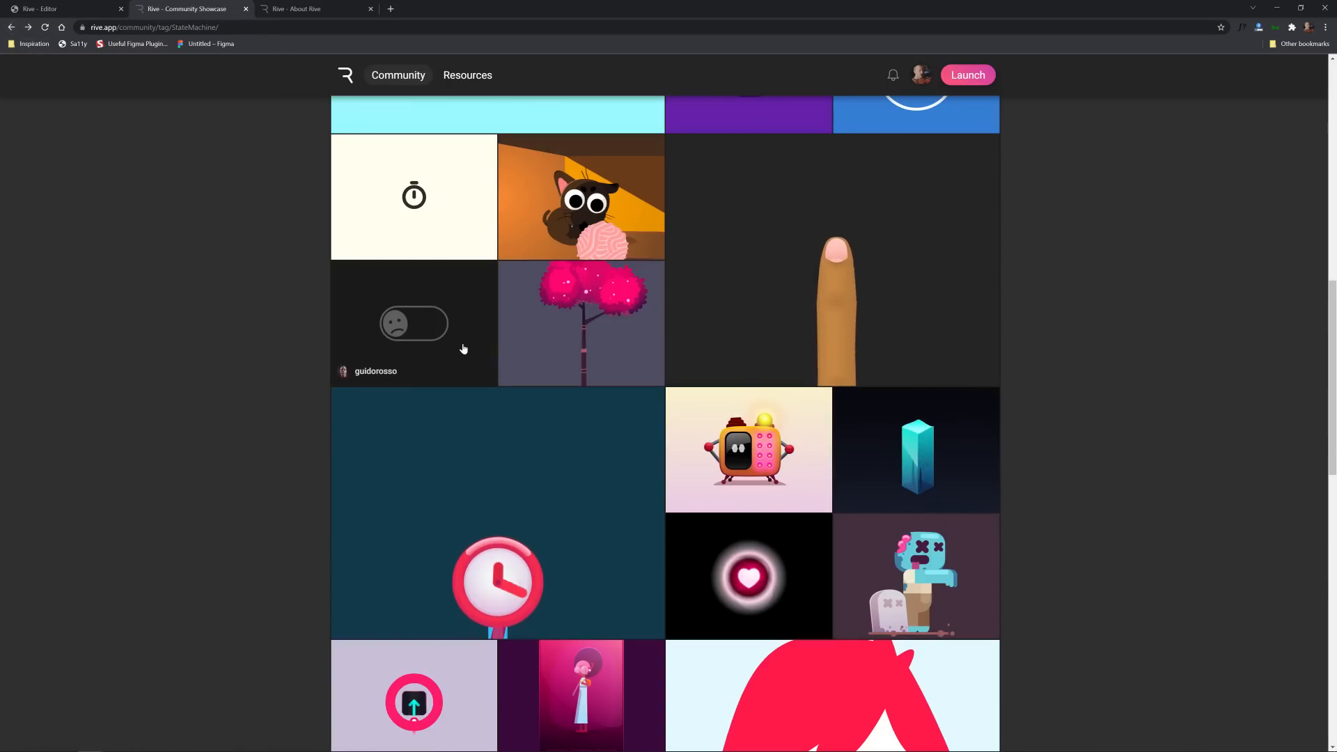
click(459, 345)
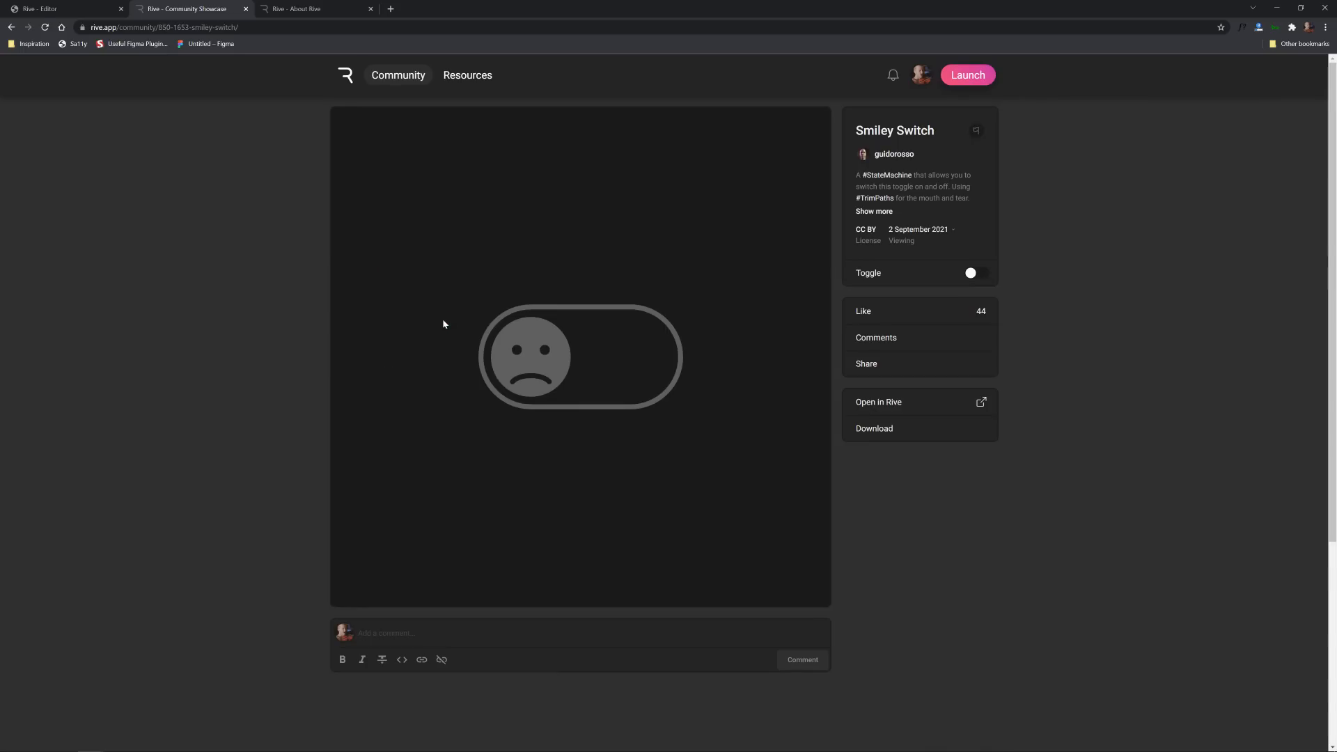
click(977, 274)
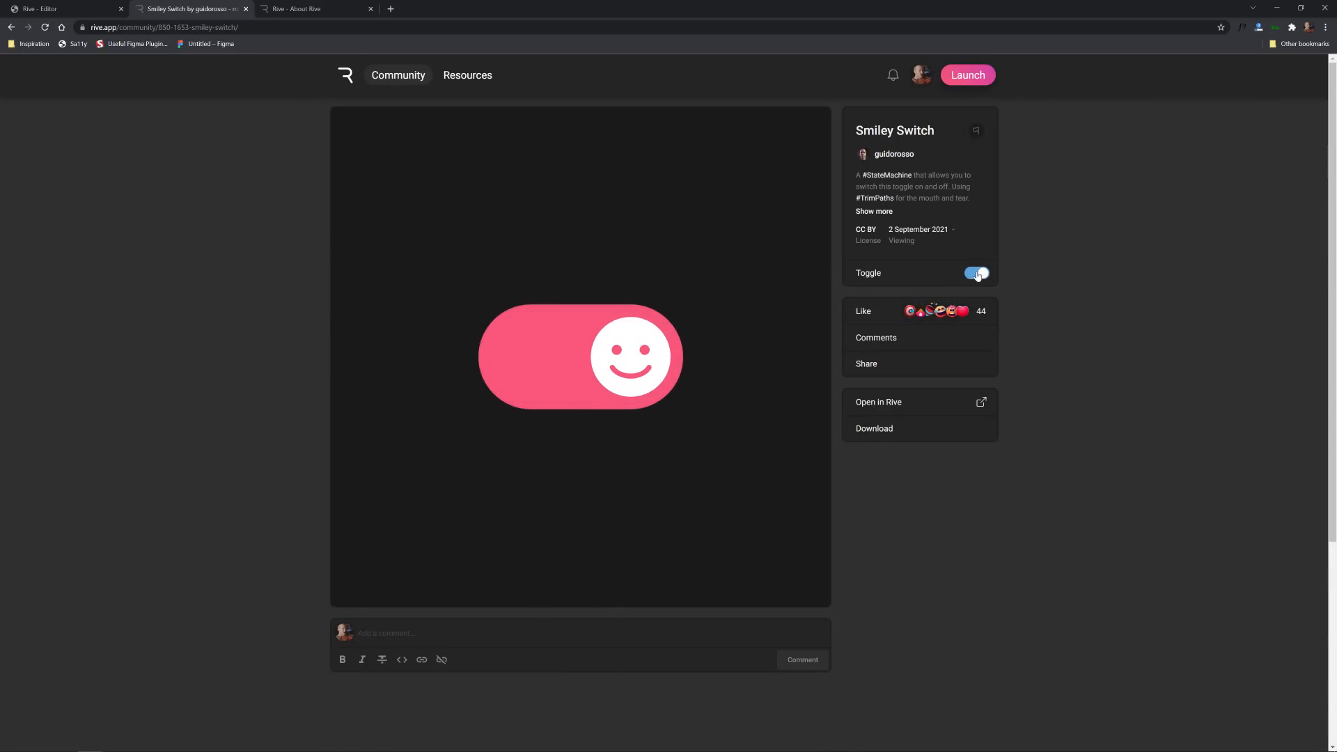
click(977, 274)
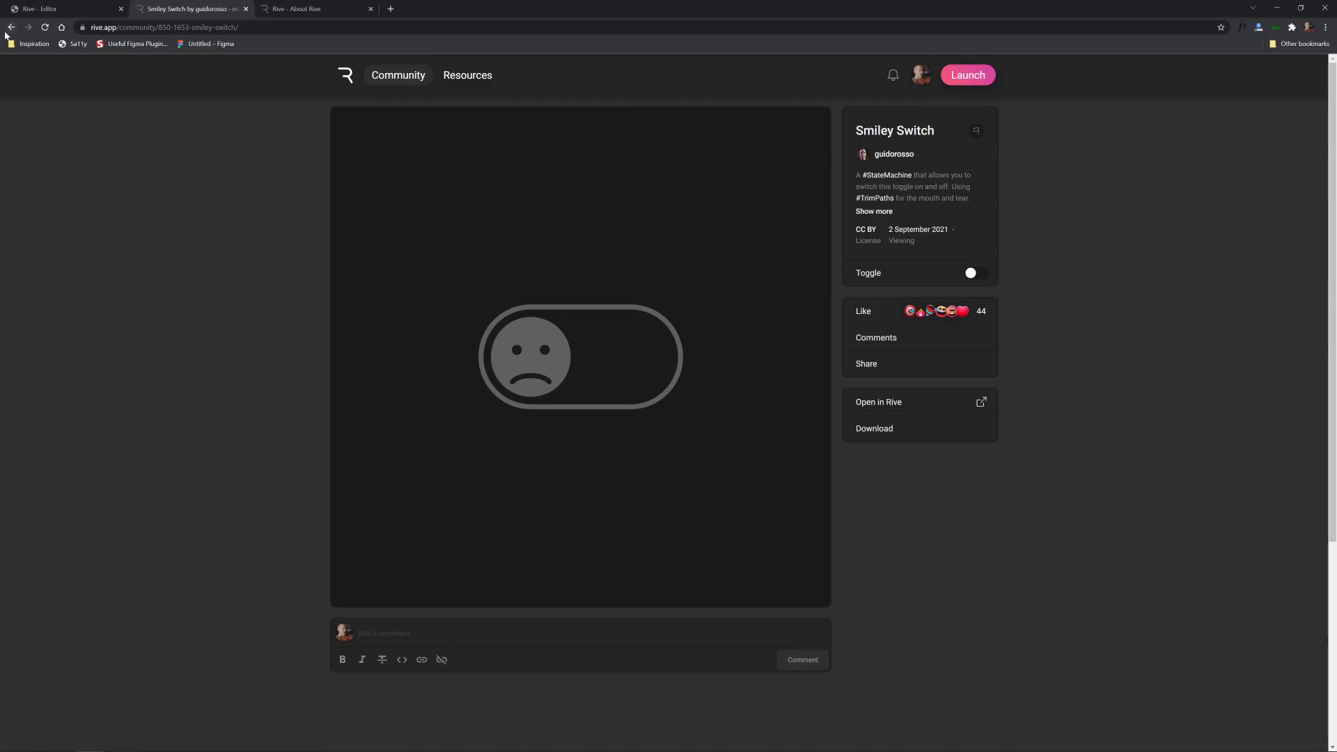
- Go back to the StateMachine showcase and browse through the remaining community animations
click(11, 27)
scroll(286, 416, down, 9)
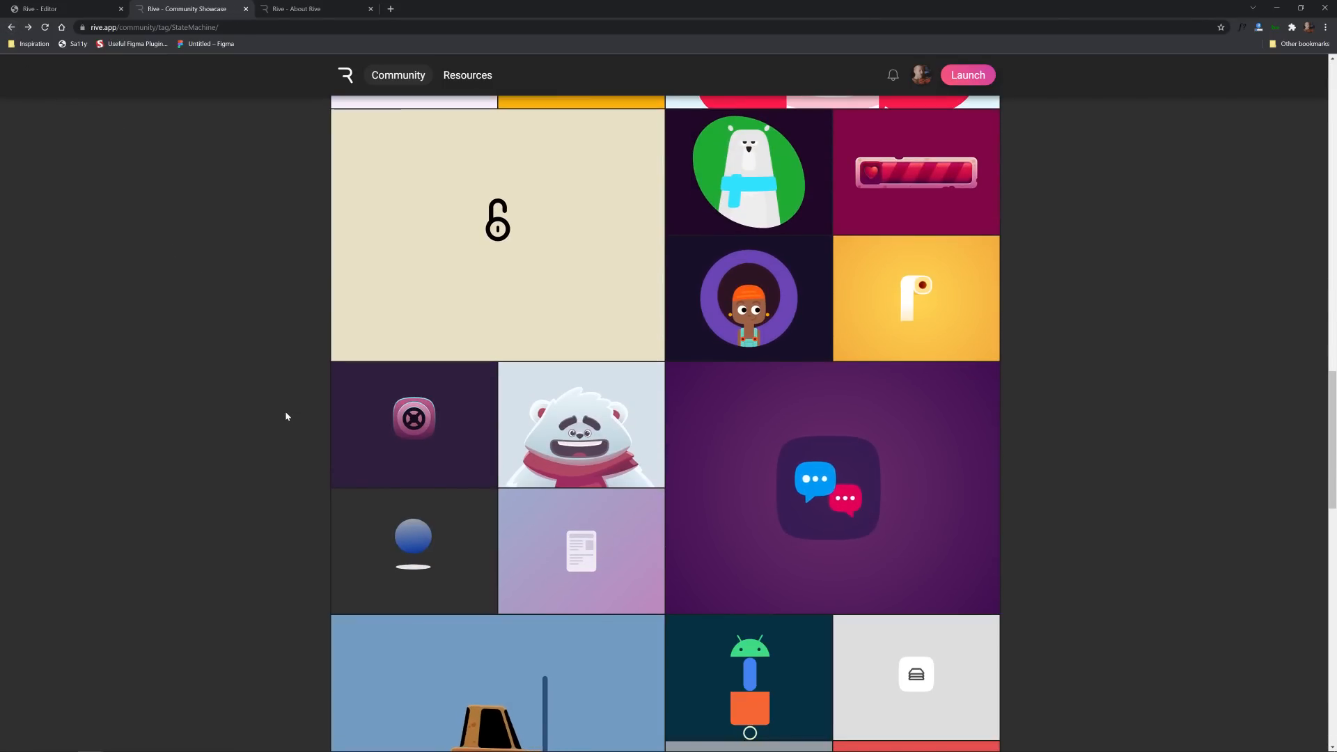
scroll(285, 417, down, 4)
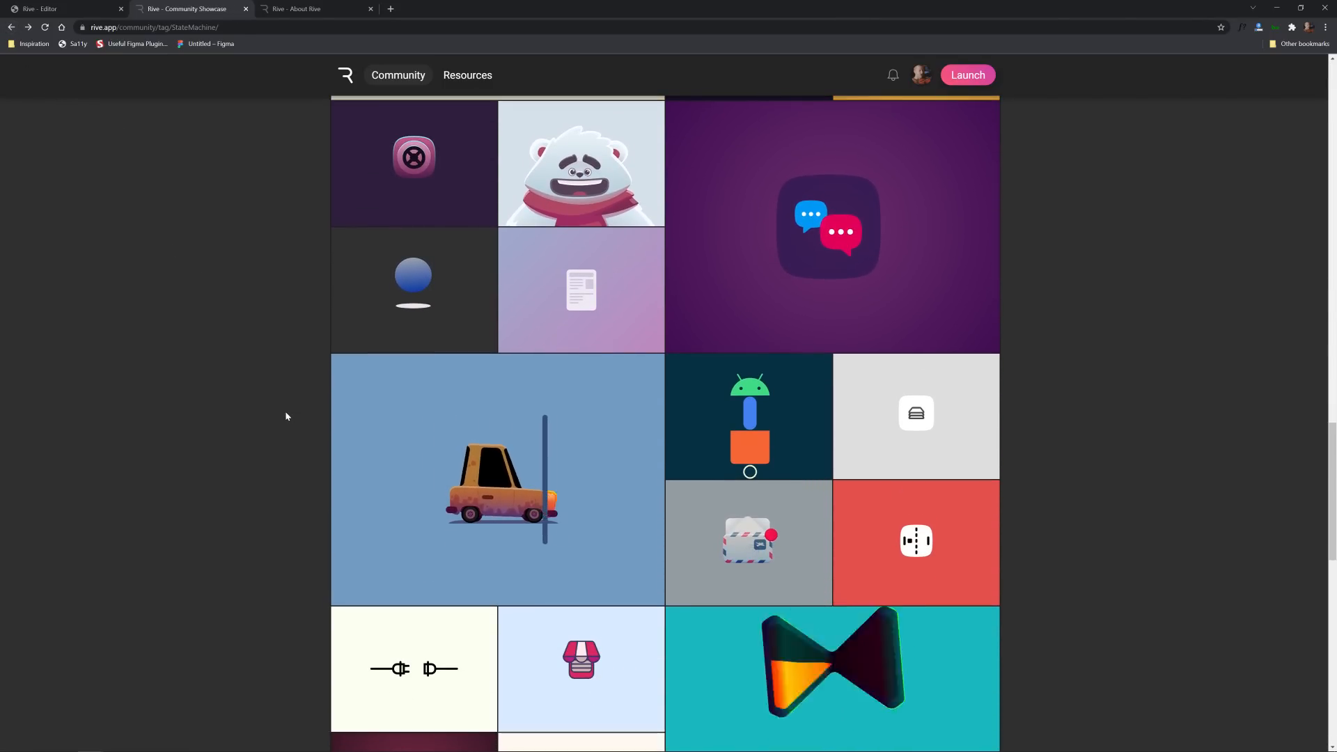
scroll(285, 417, down, 5)
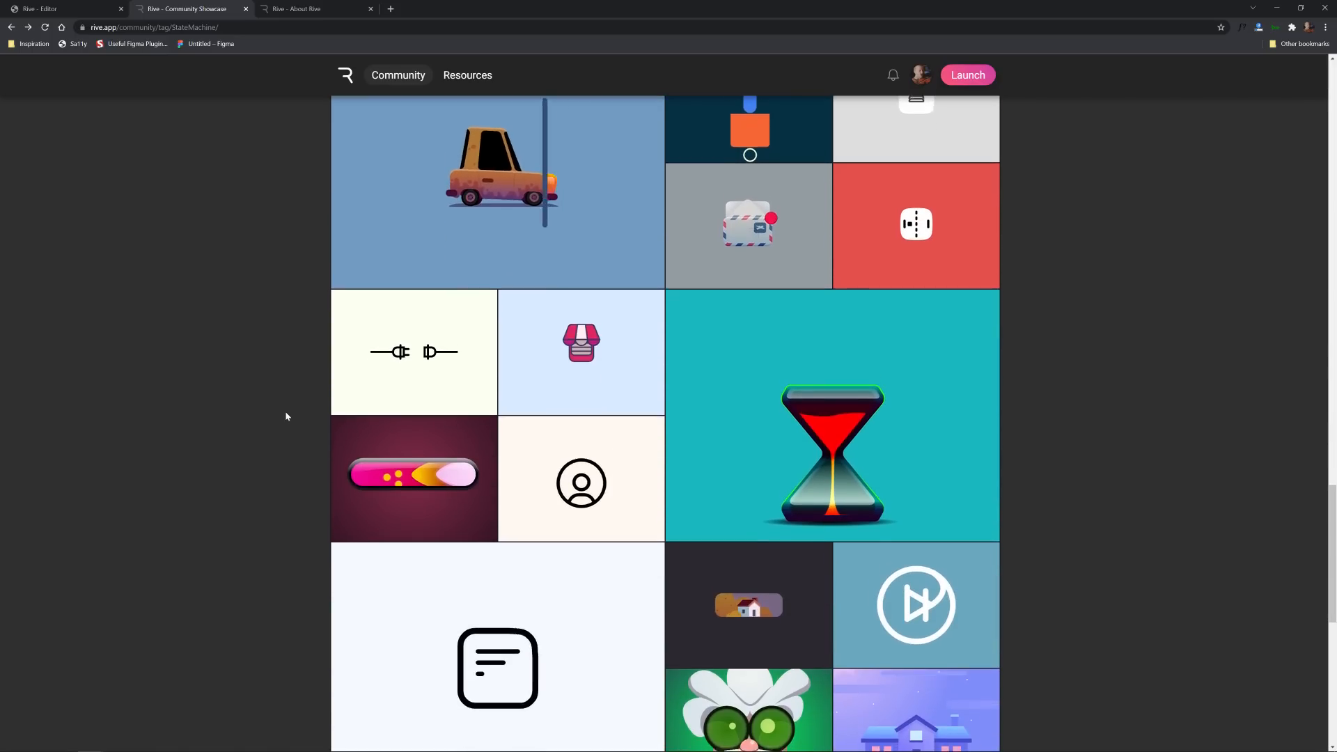
scroll(286, 417, down, 10)
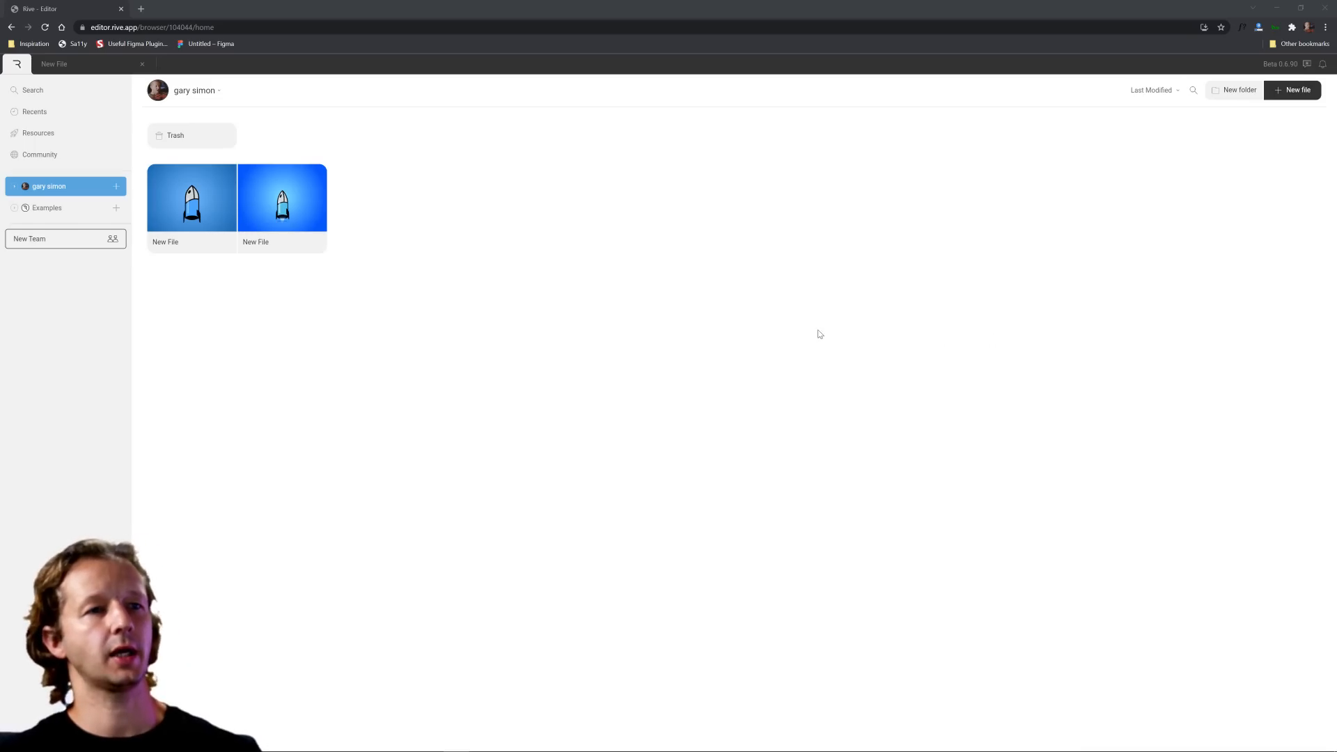
- Create a new file in the Rive editor with a 500 by 500 artboard, leaving nothing selected
click(819, 334)
click(1297, 95)
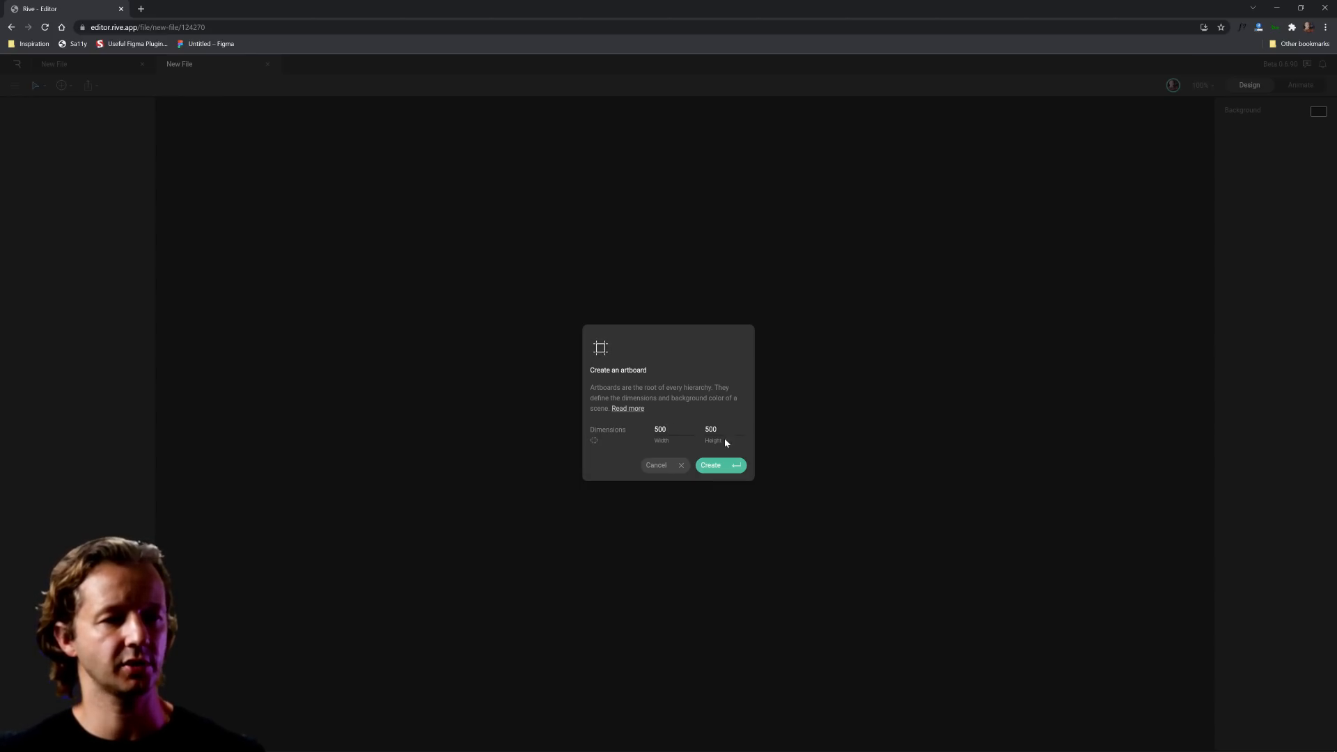
click(714, 465)
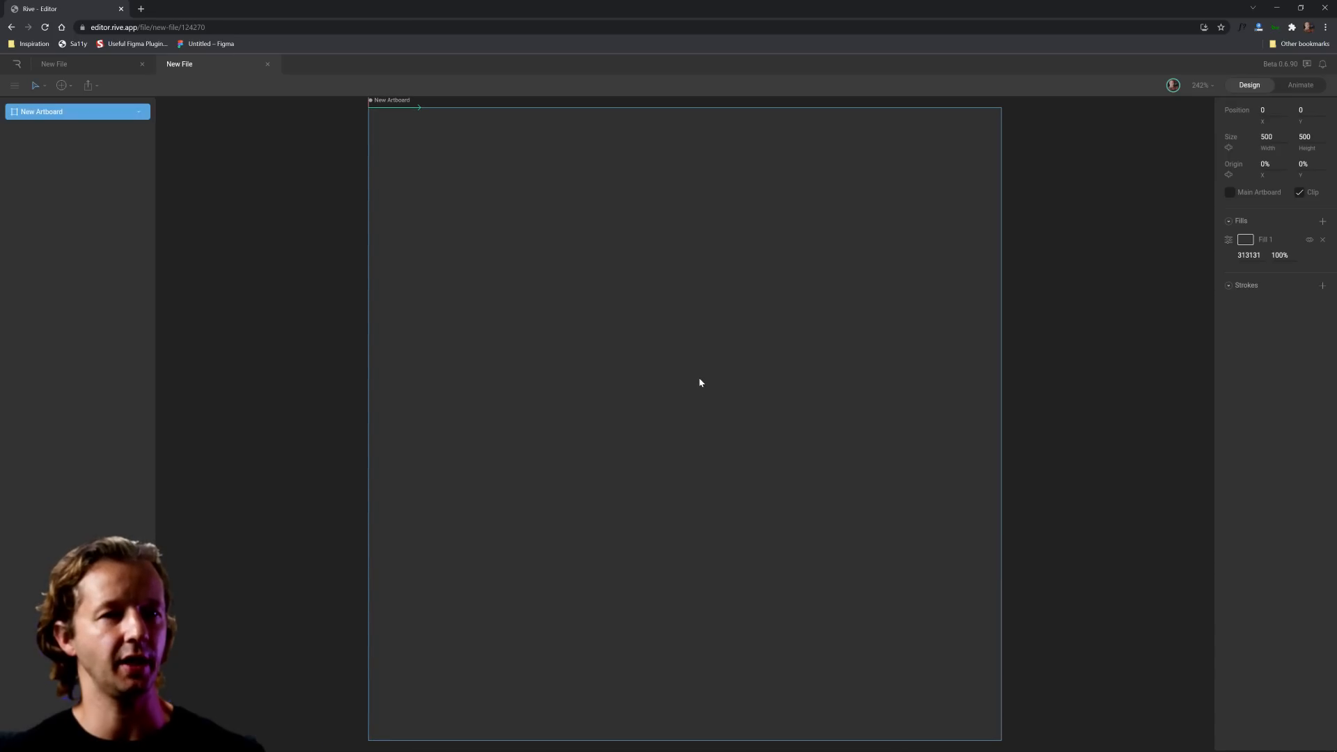
click(1087, 289)
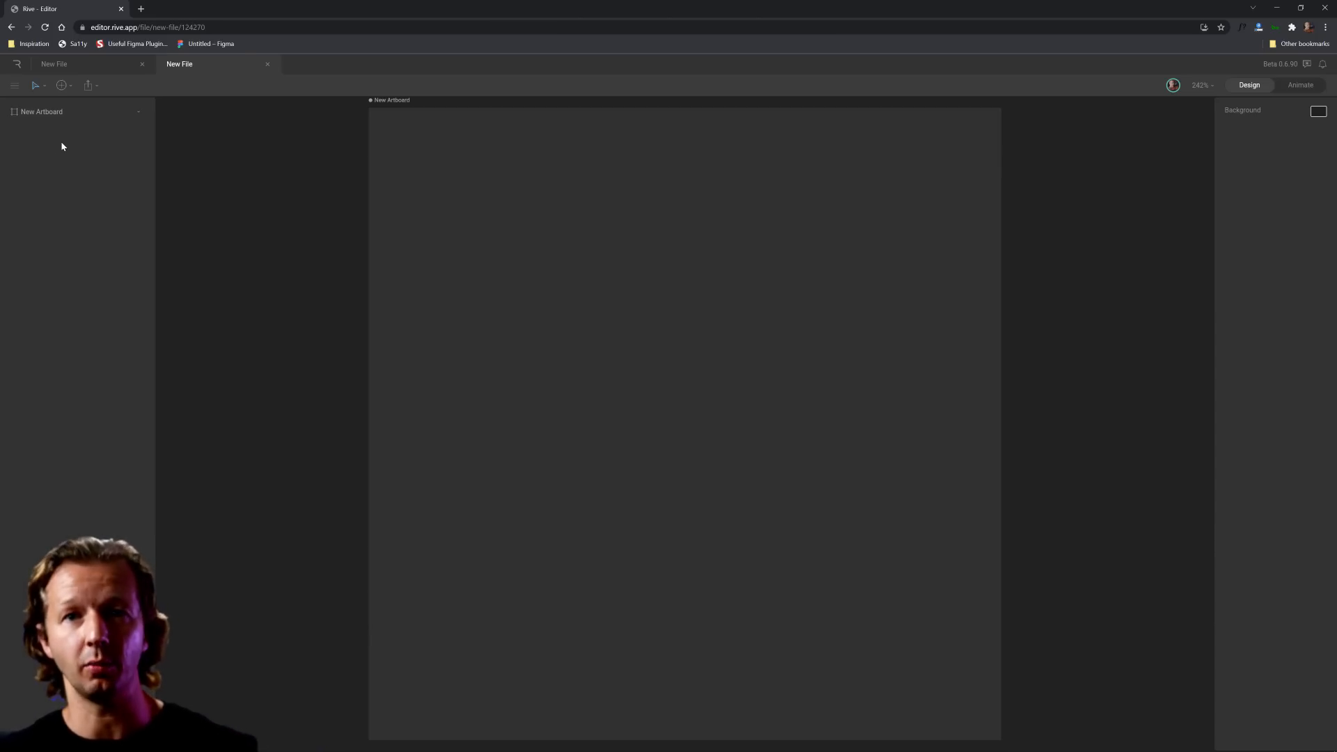
click(64, 85)
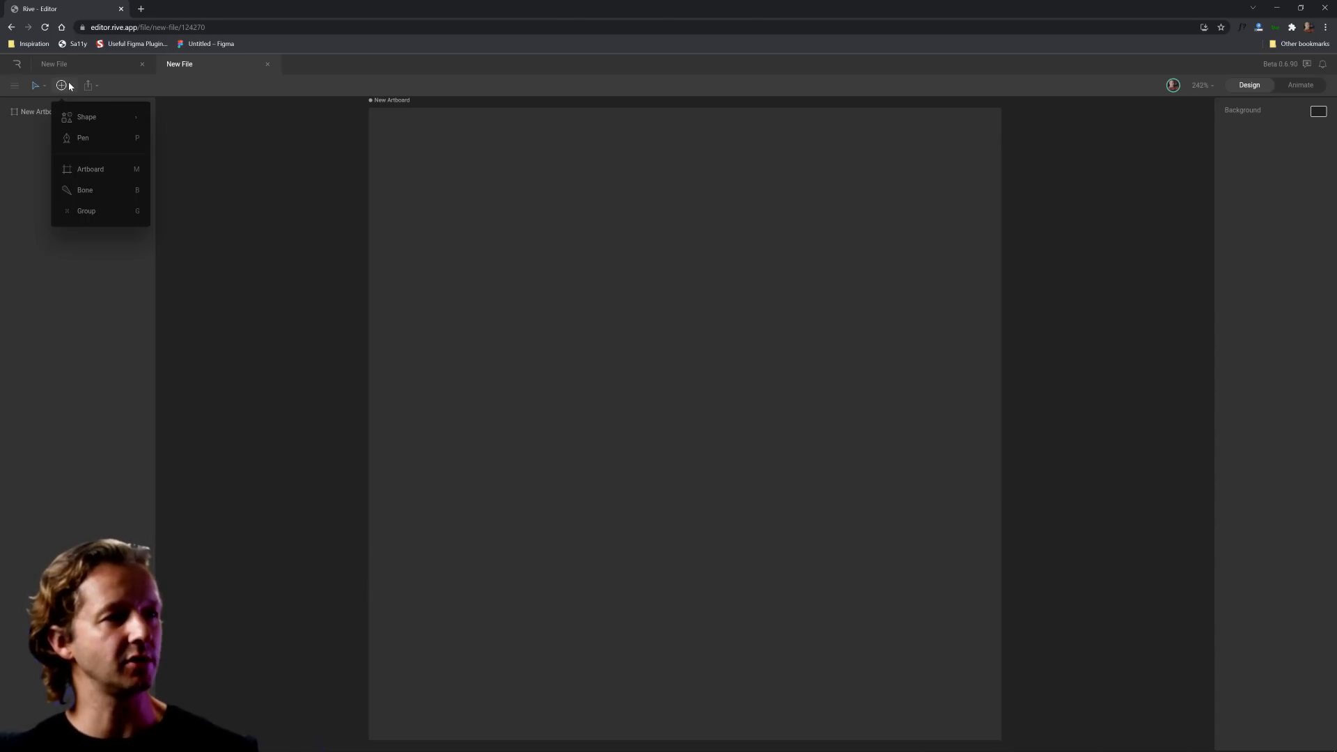
mouse_move(102, 121)
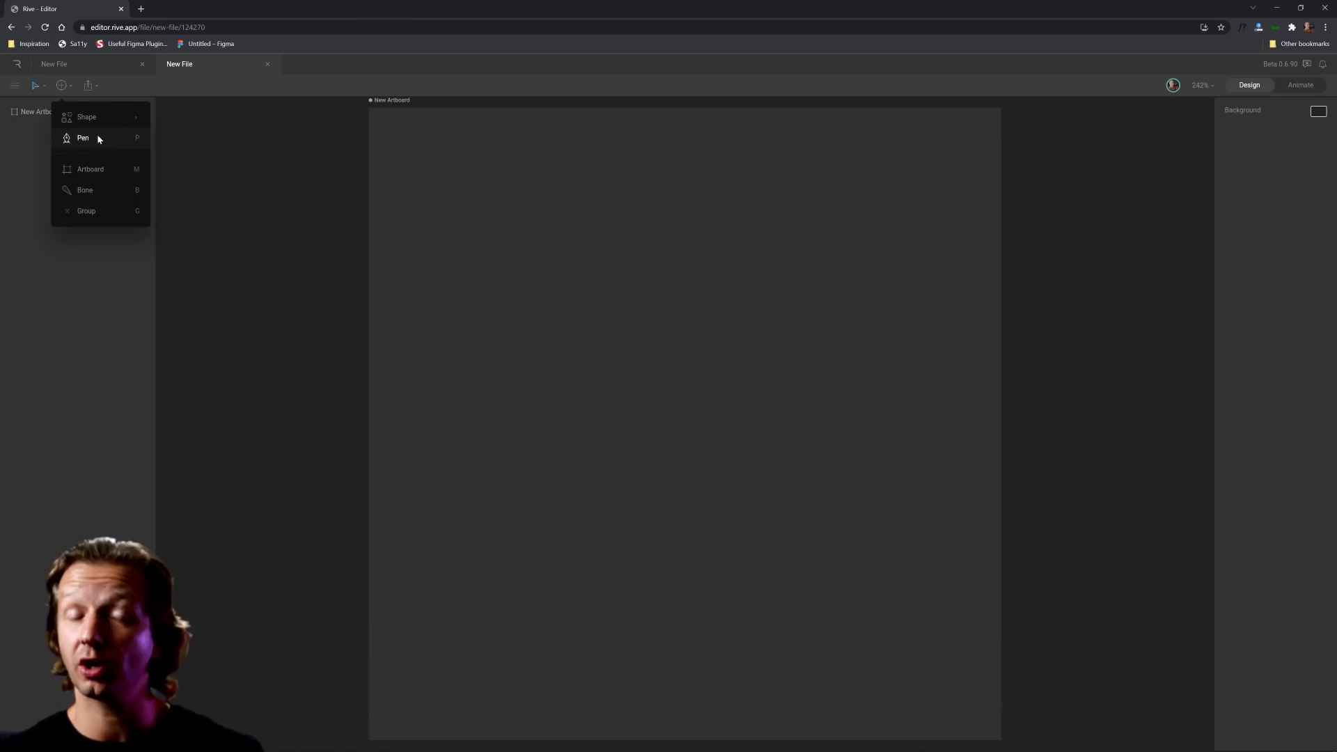
click(96, 196)
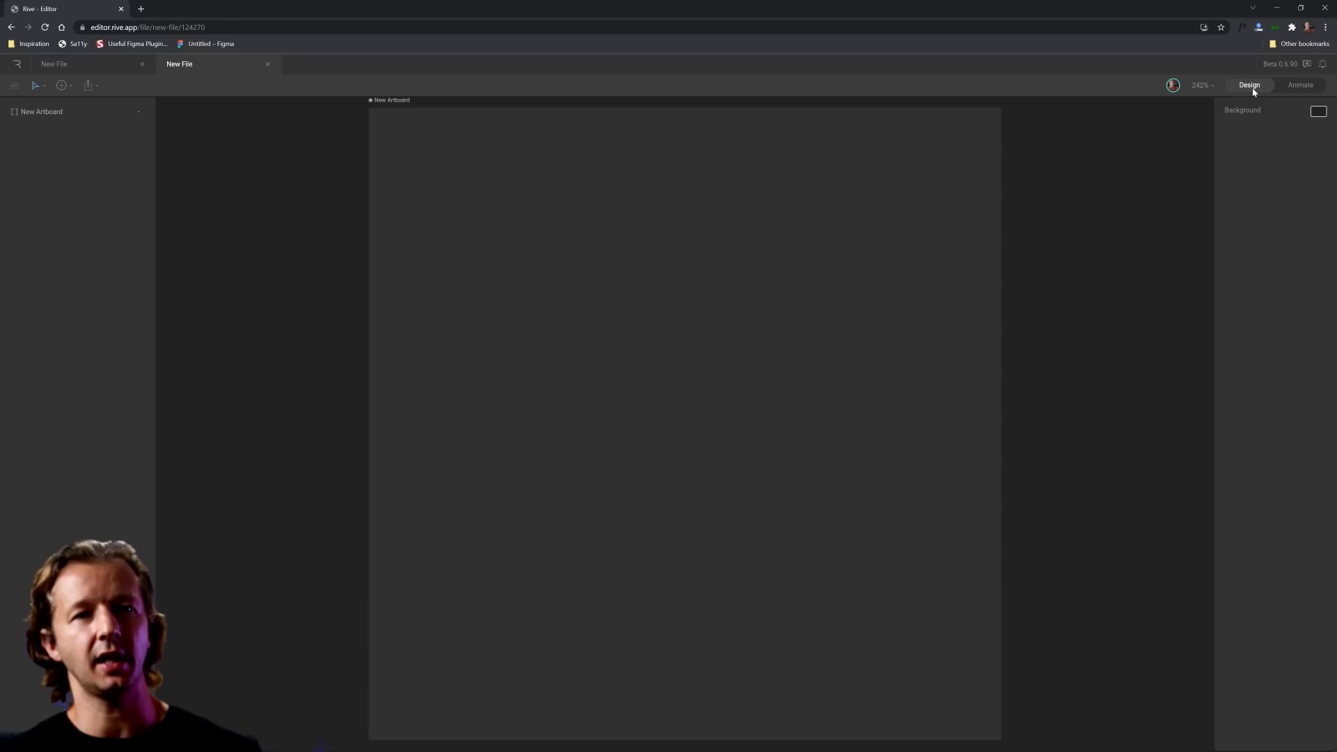
- Switch to Animate mode to view the timeline, and return to Design mode
click(1298, 86)
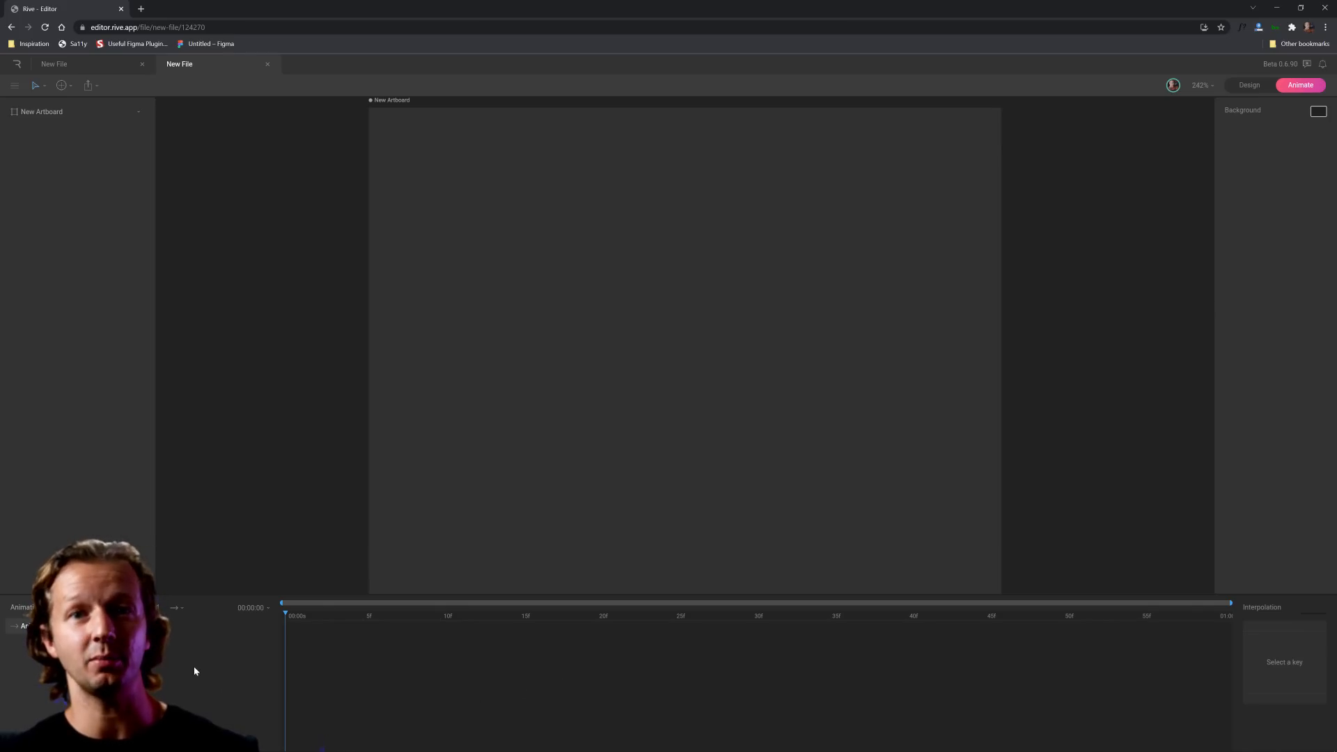
click(1249, 85)
drag(558, 265, 669, 333)
- Change the artboard's solid fill to a radial gradient and deselect the artboard
click(385, 102)
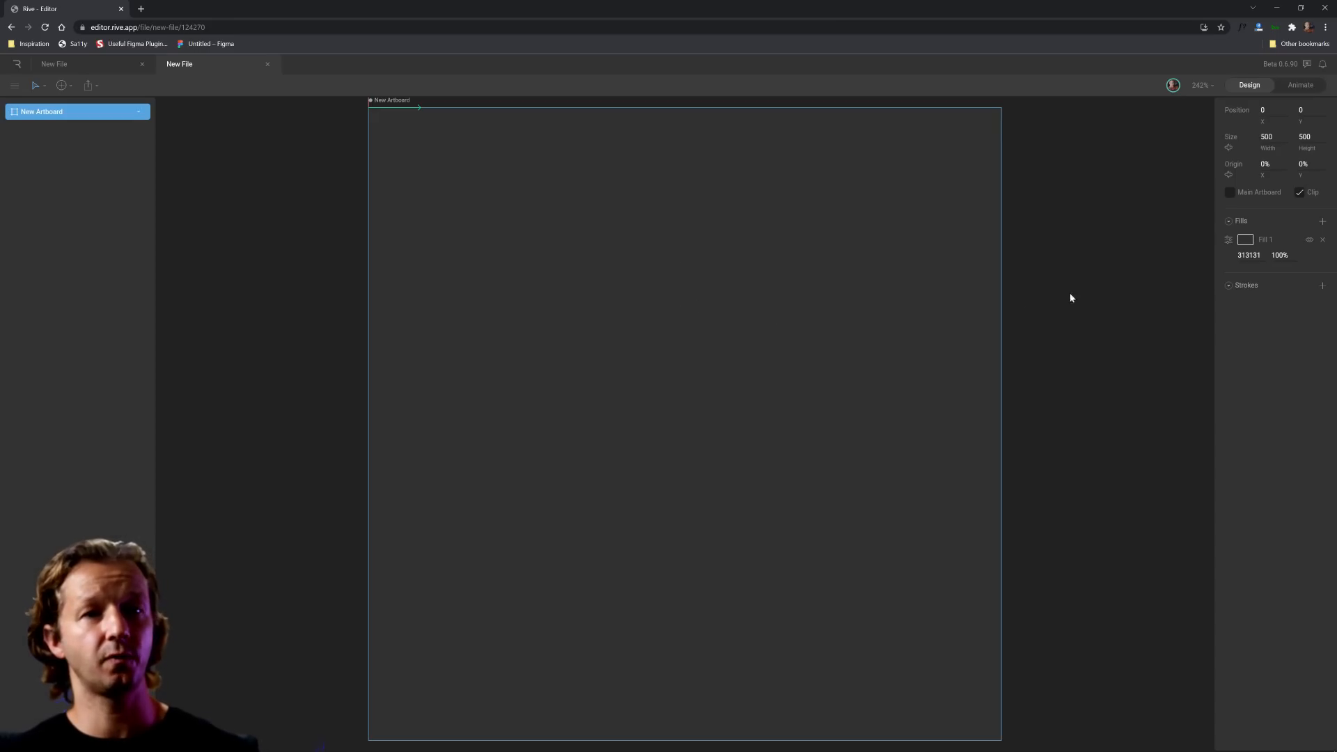
click(1246, 240)
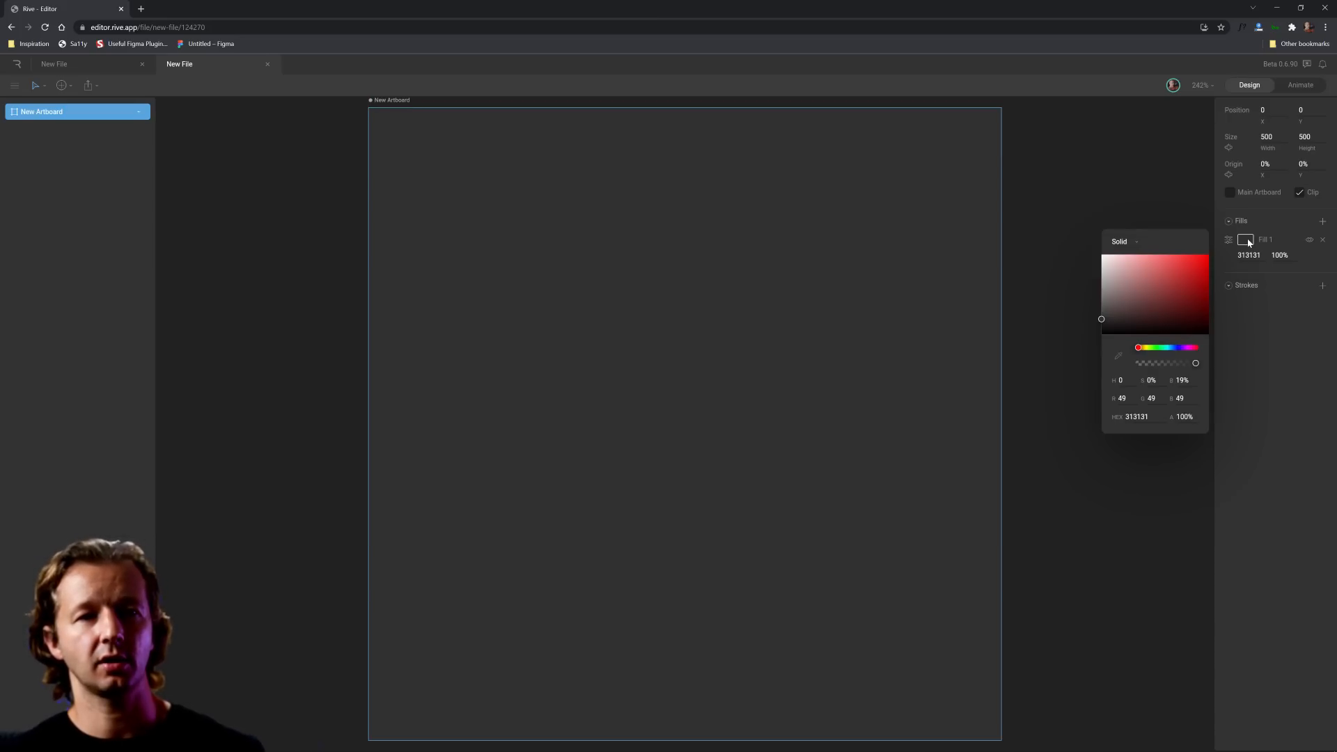
mouse_move(1145, 304)
mouse_down()
mouse_move(1182, 278)
mouse_move(1177, 262)
mouse_move(1150, 290)
mouse_up()
click(1128, 242)
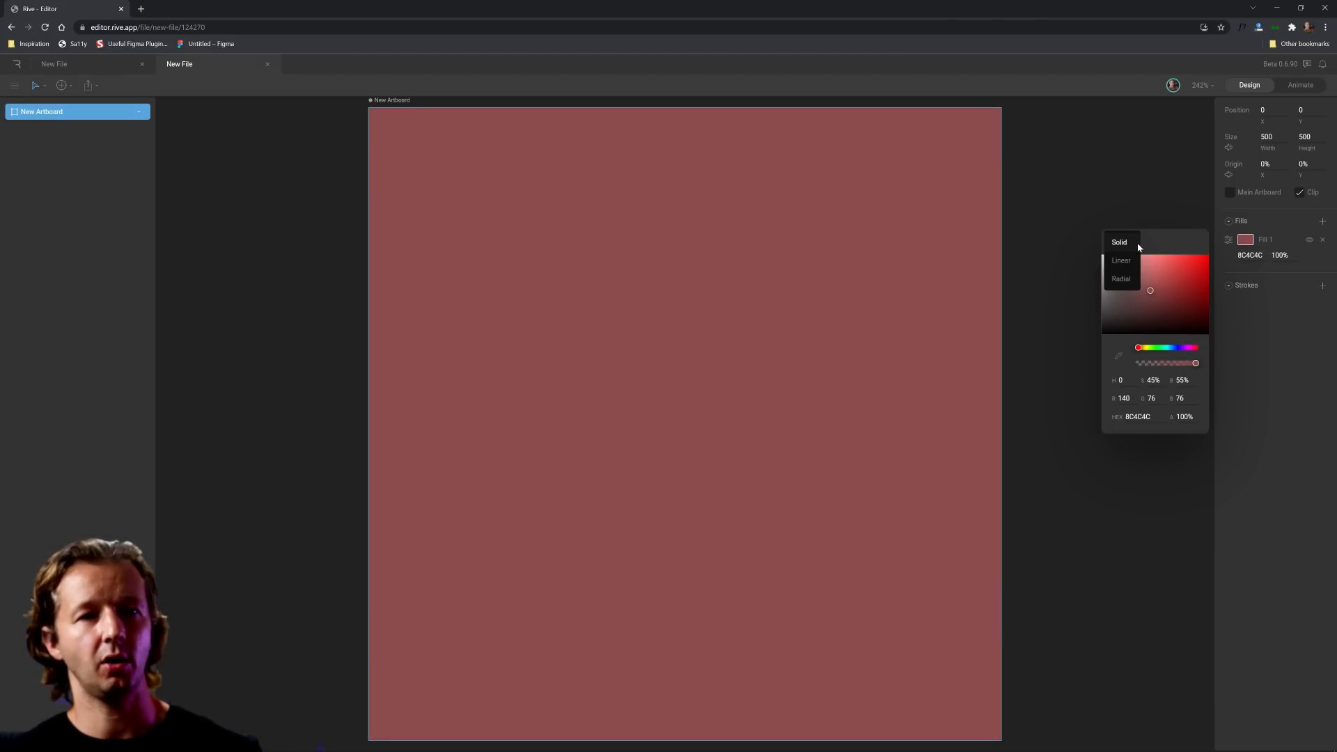
click(1127, 280)
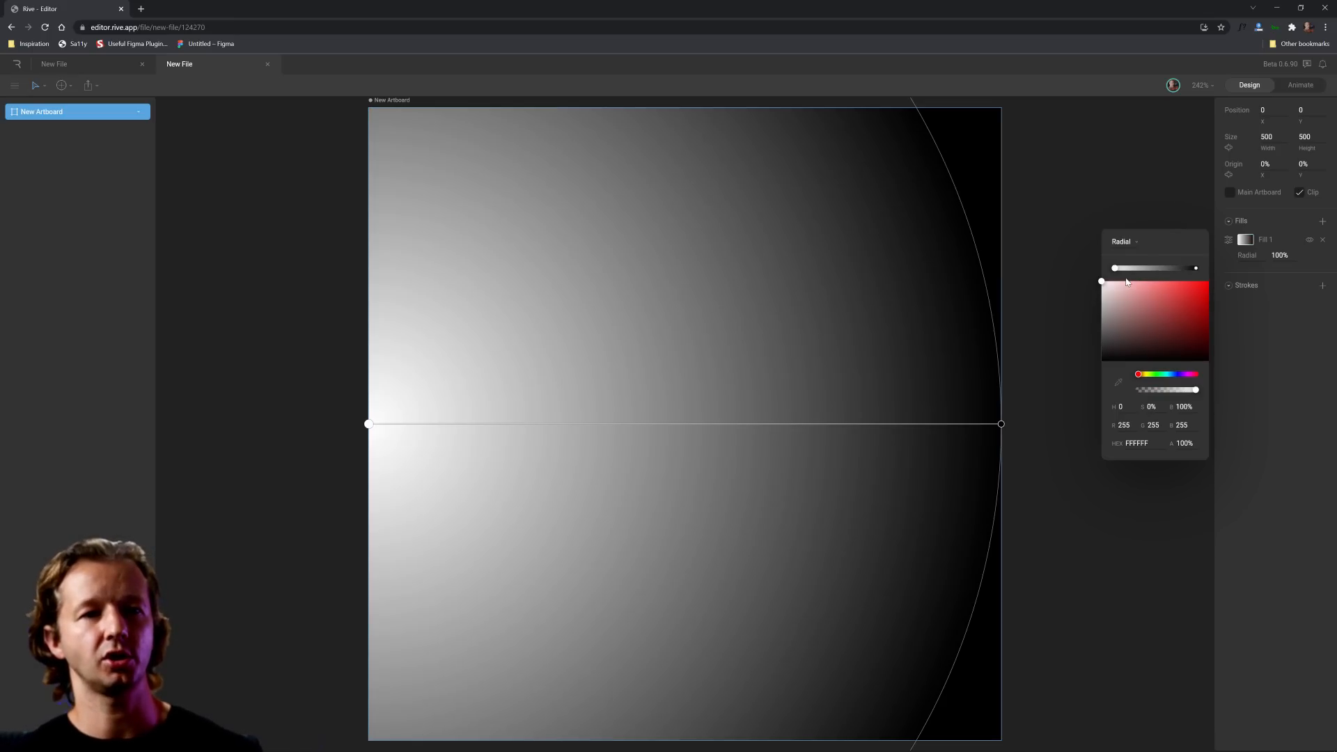
click(1077, 328)
click(516, 400)
click(429, 417)
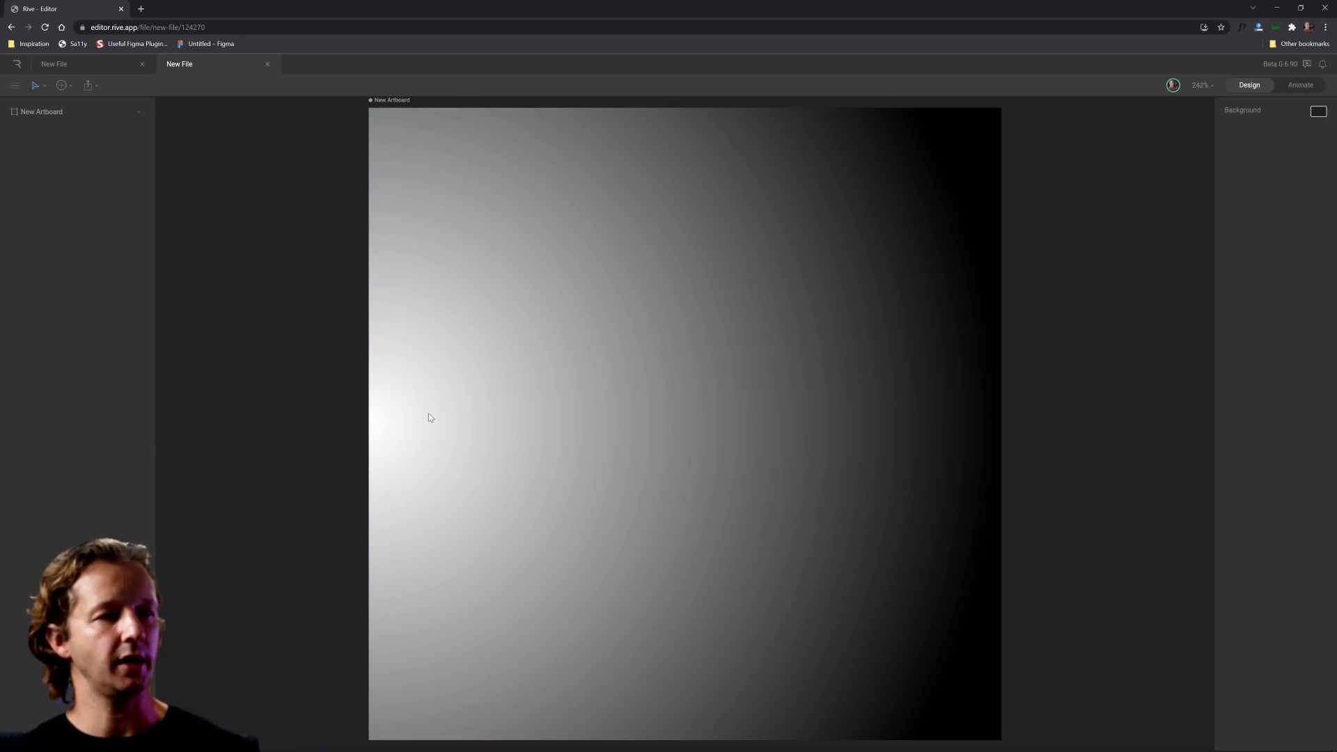
- Reopen the artboard's radial fill and move the gradient's start point to the middle of the artboard
click(392, 100)
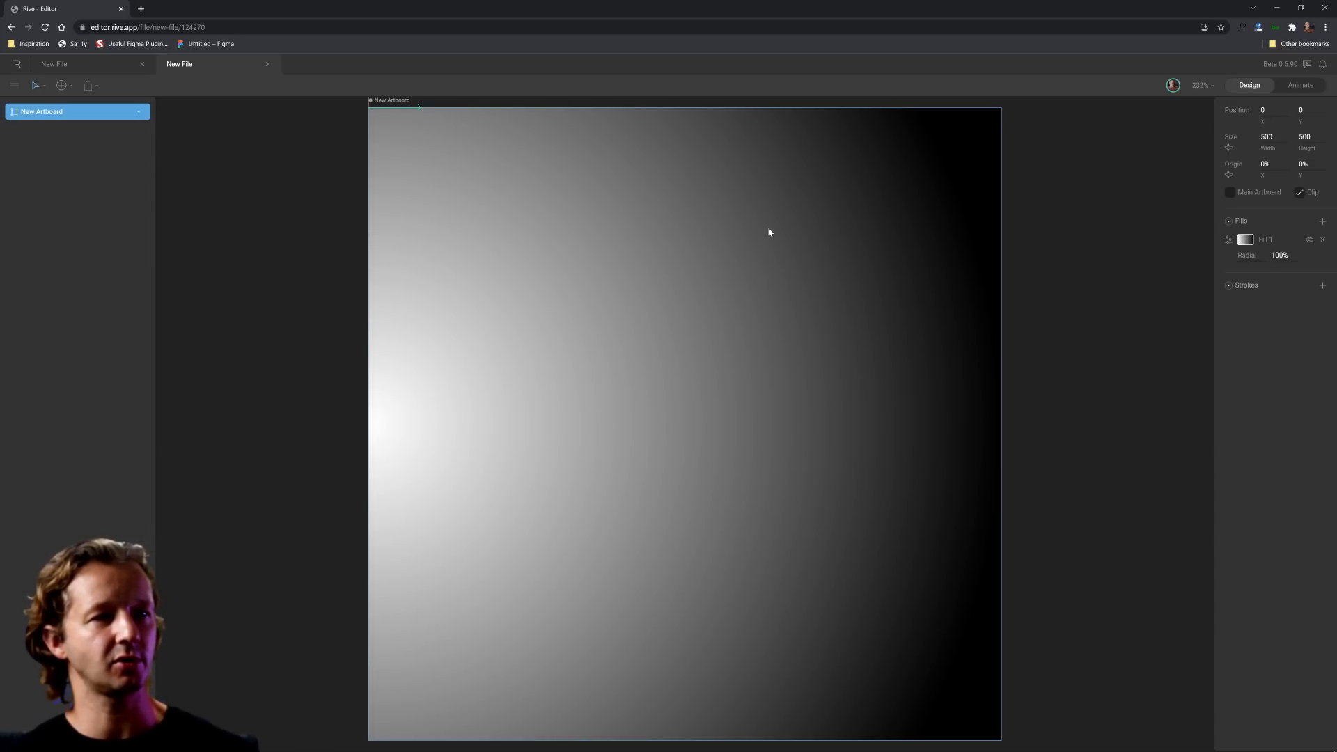
scroll(770, 230, down, 1)
click(1244, 241)
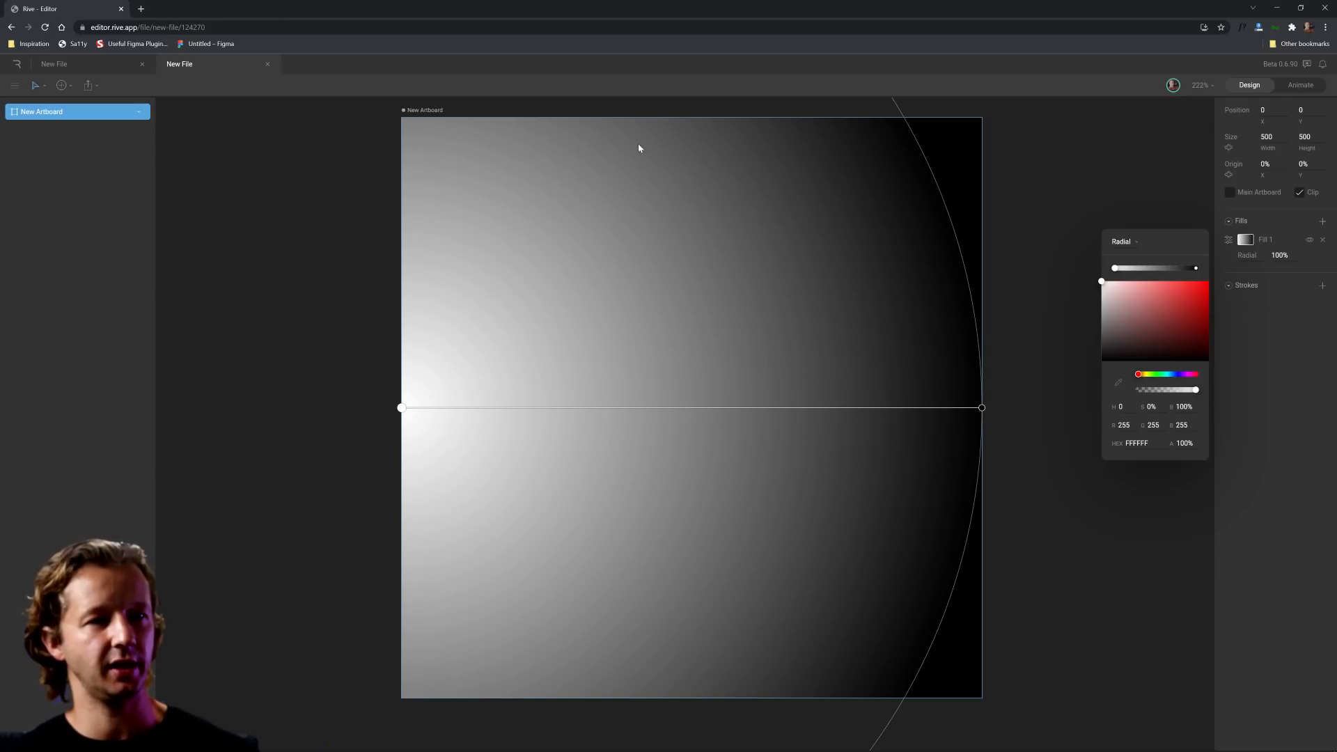
drag(402, 410, 692, 408)
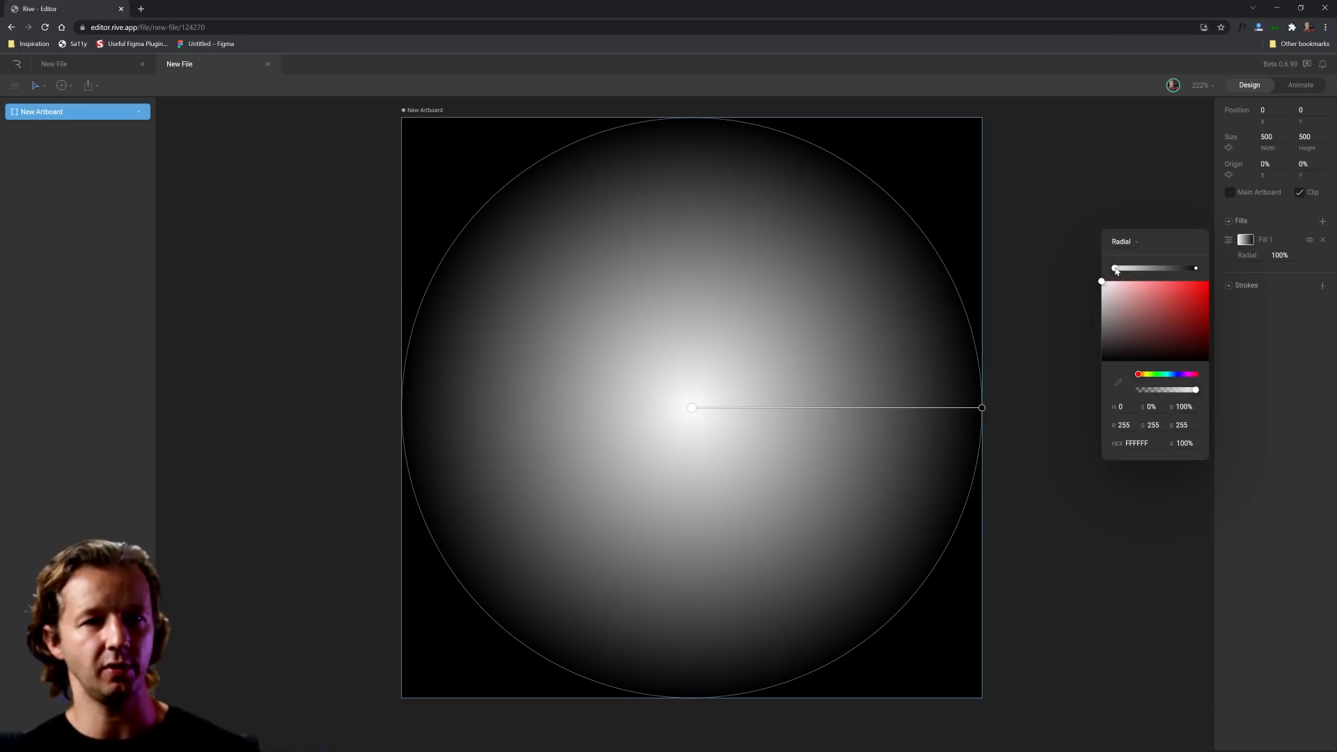
- Set the radial gradient's inner color stop to light blue B8D2FF
mouse_move(1116, 273)
mouse_down()
mouse_move(1163, 272)
mouse_move(1112, 272)
mouse_up()
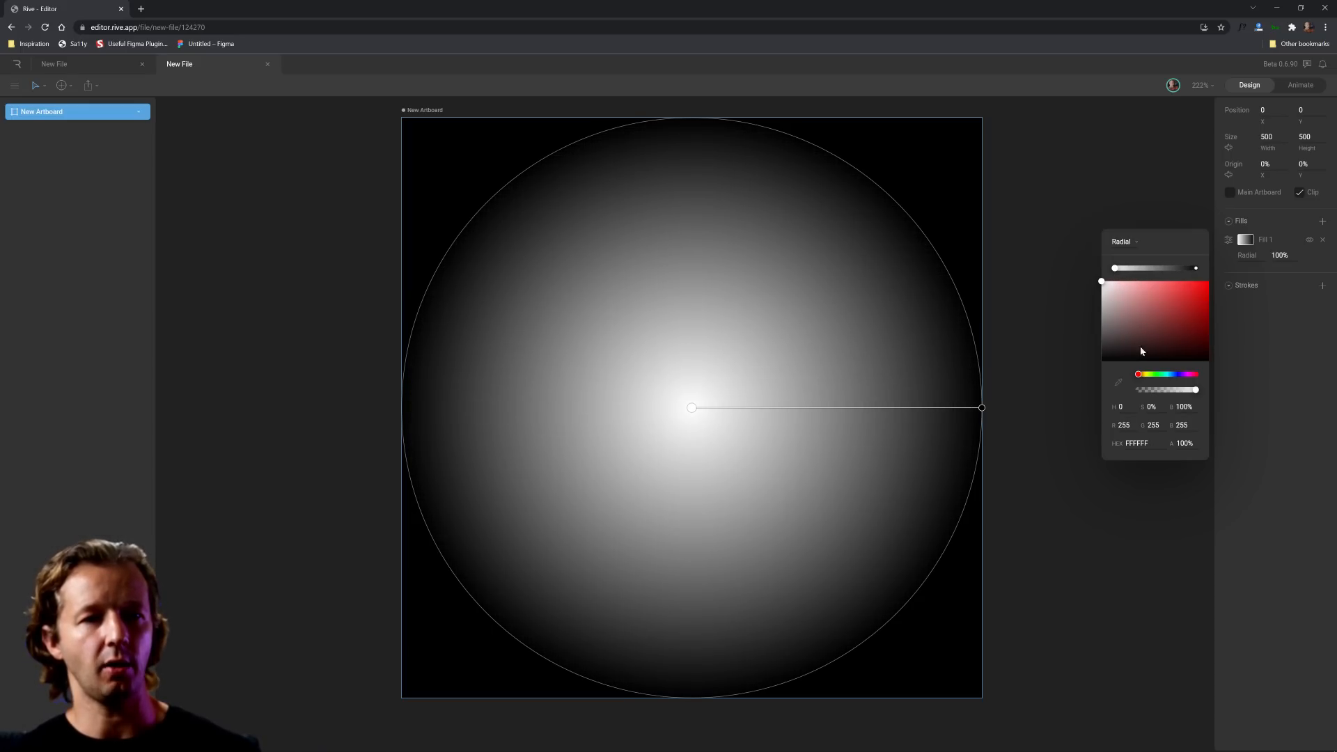
click(1174, 375)
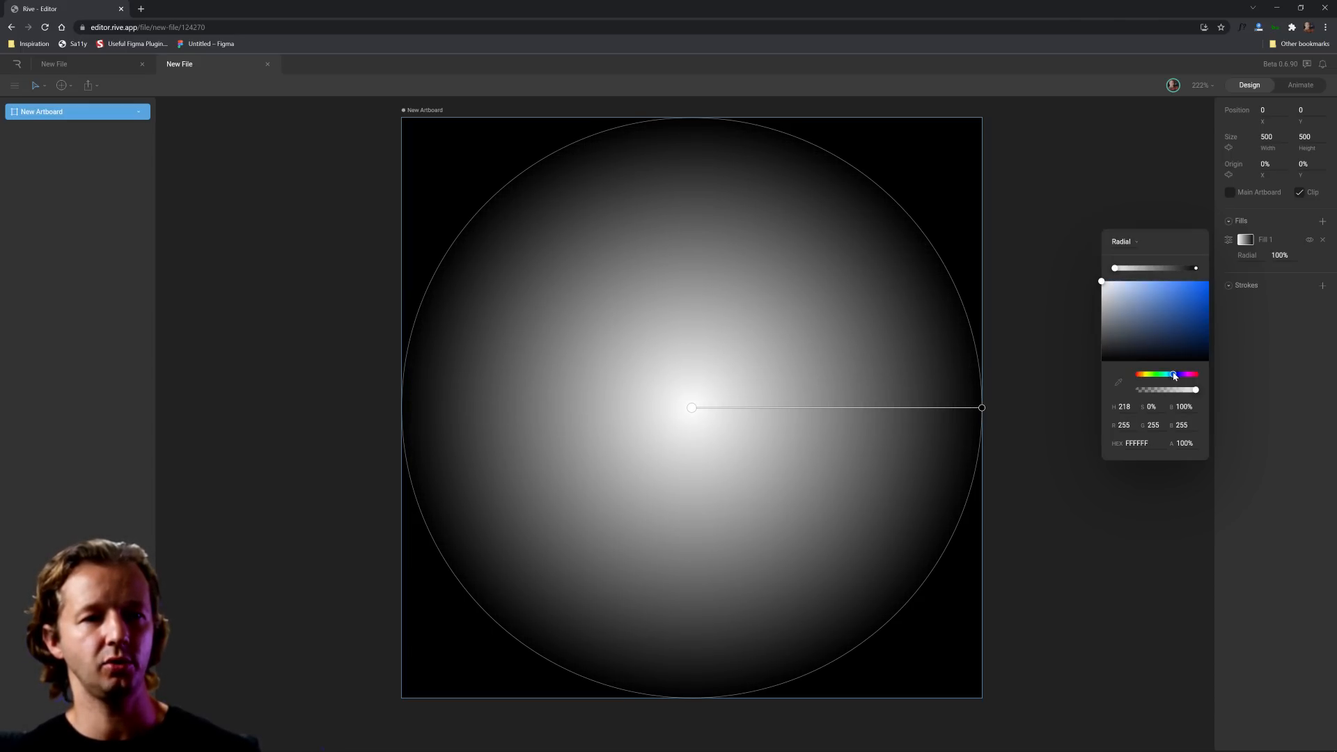
drag(1118, 287, 1132, 280)
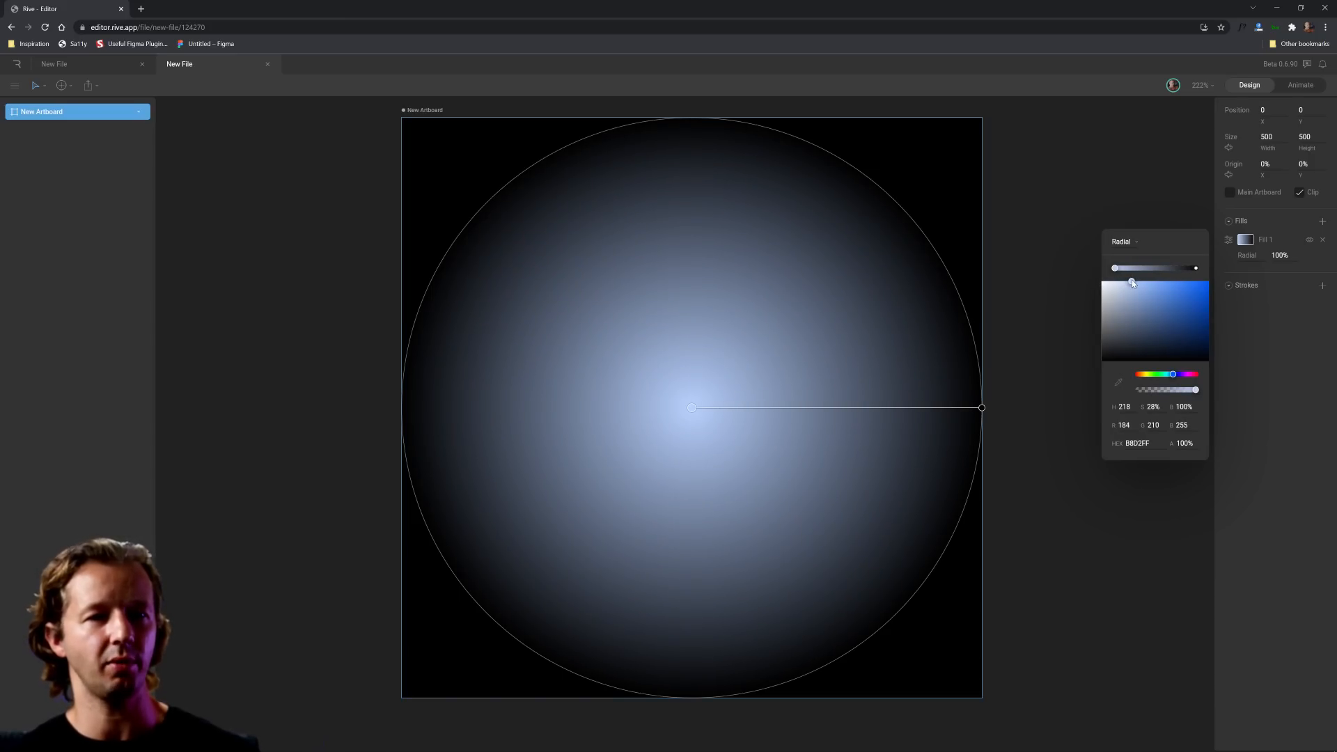
- Sample a blue from the artboard for the gradient's outer stop, refine it to 2564CF, and deselect the artboard
click(1196, 268)
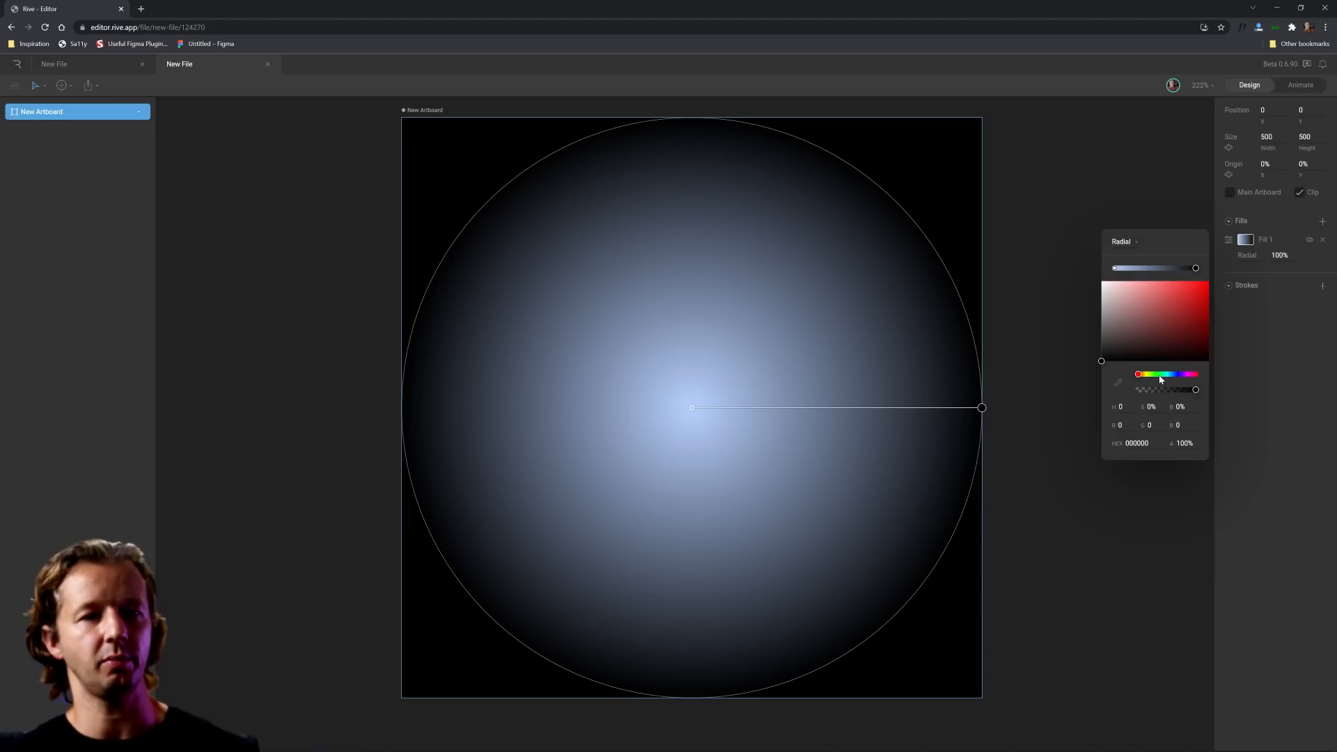
click(1119, 381)
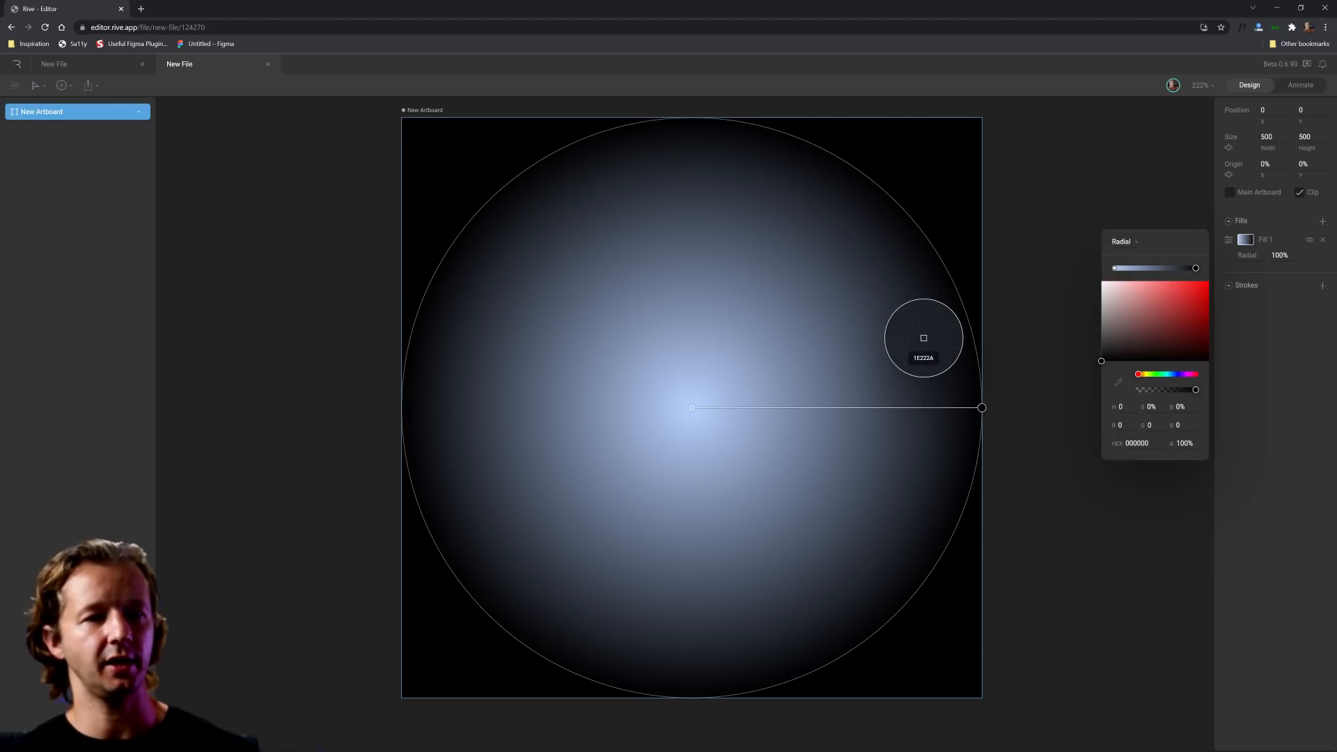
click(852, 326)
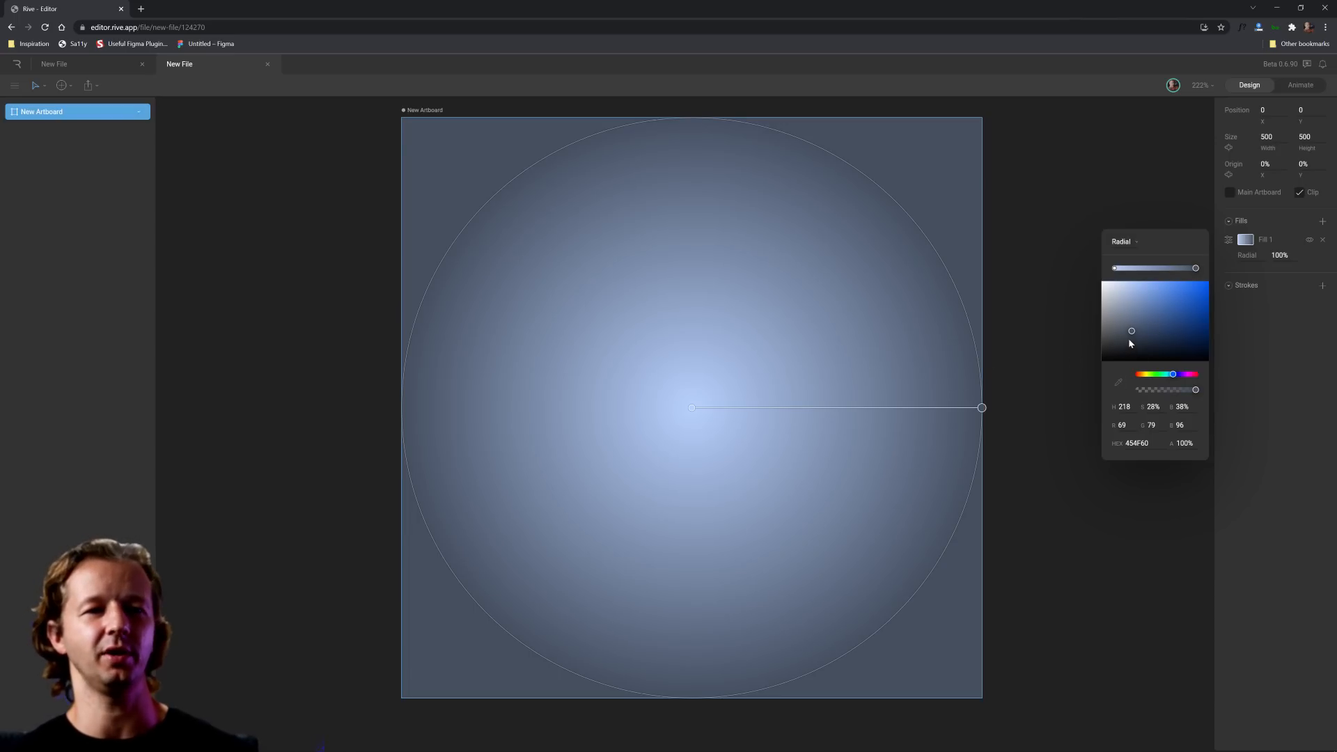
drag(1131, 331, 1191, 300)
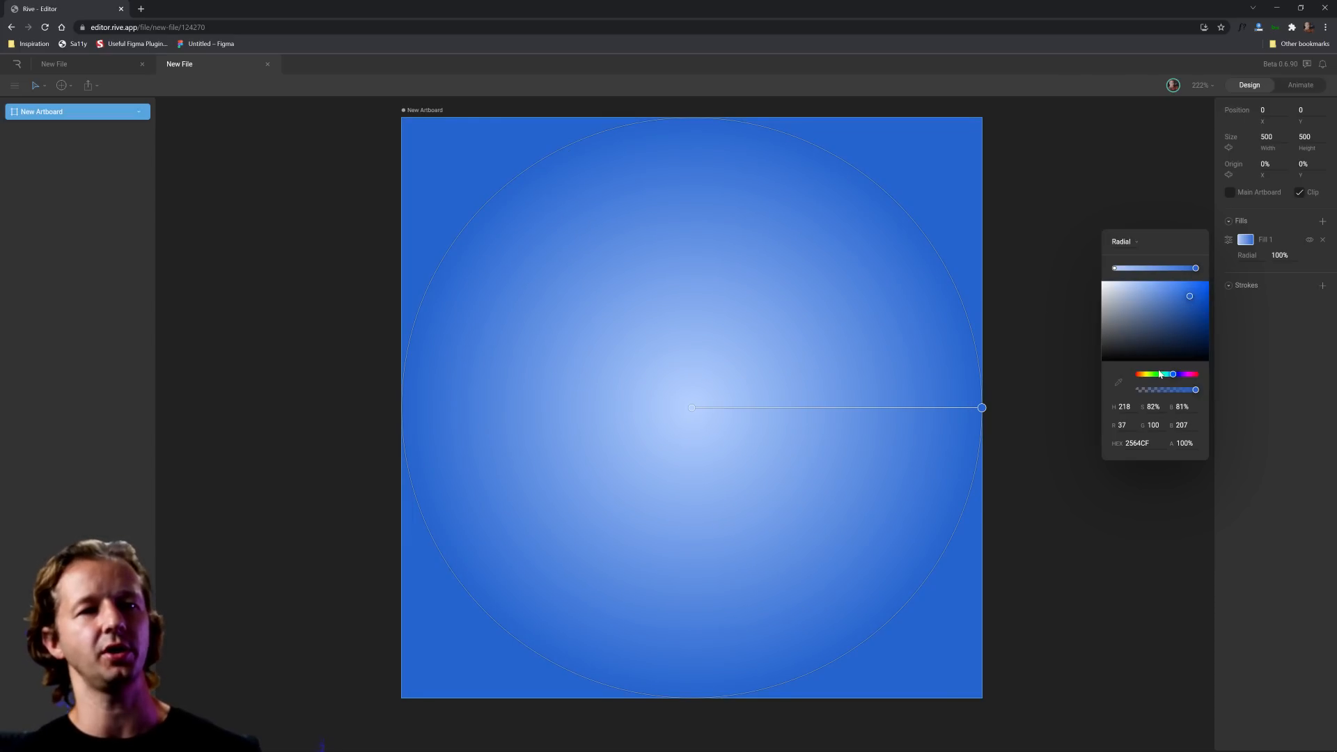
click(1070, 391)
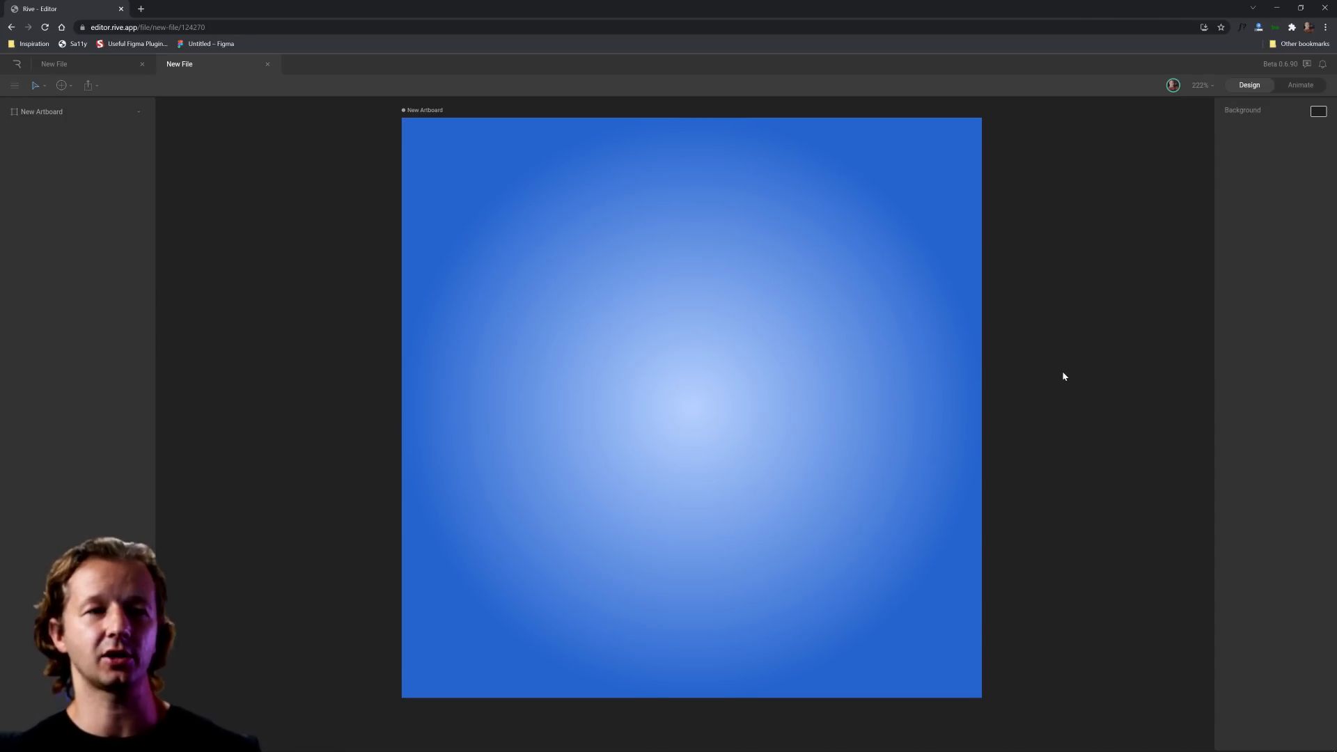
- With the Pen tool, start a path on the artboard's vertical center line and add a curved point at X -23.4, Y 54.7
click(62, 85)
mouse_move(76, 118)
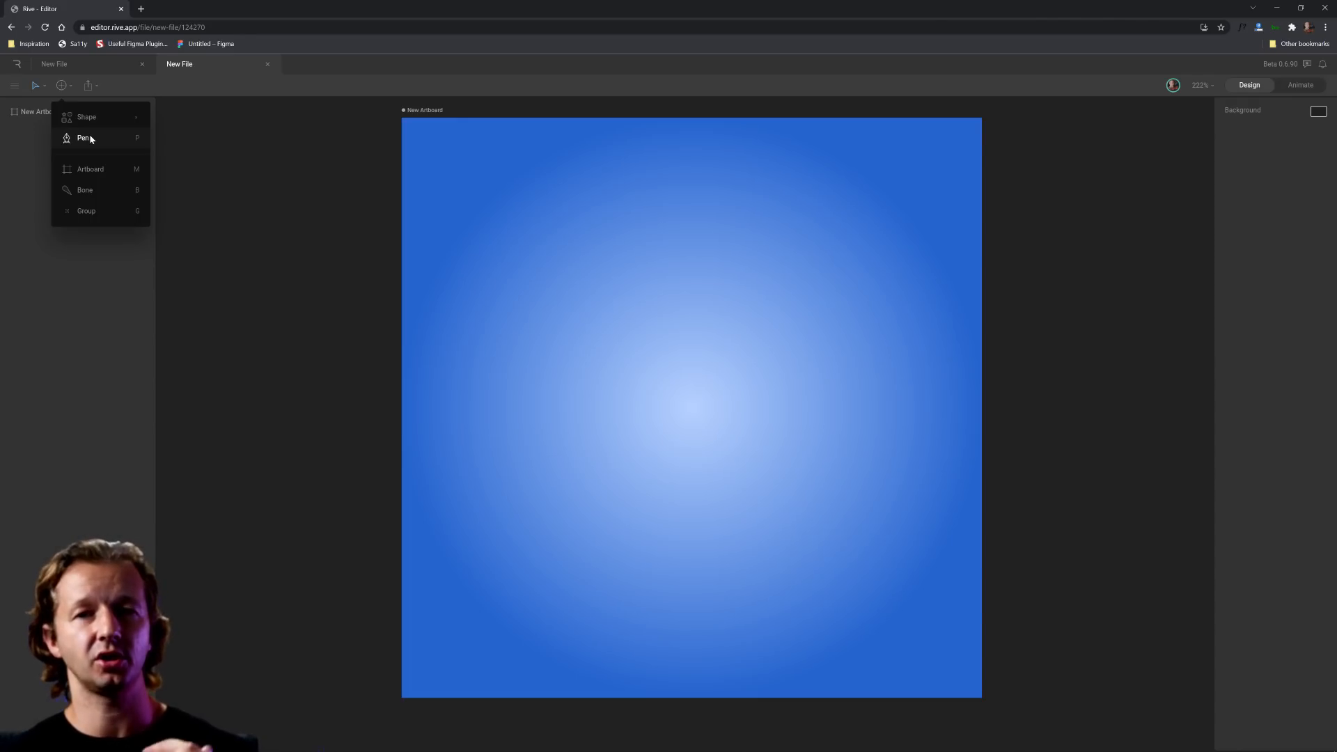
click(90, 139)
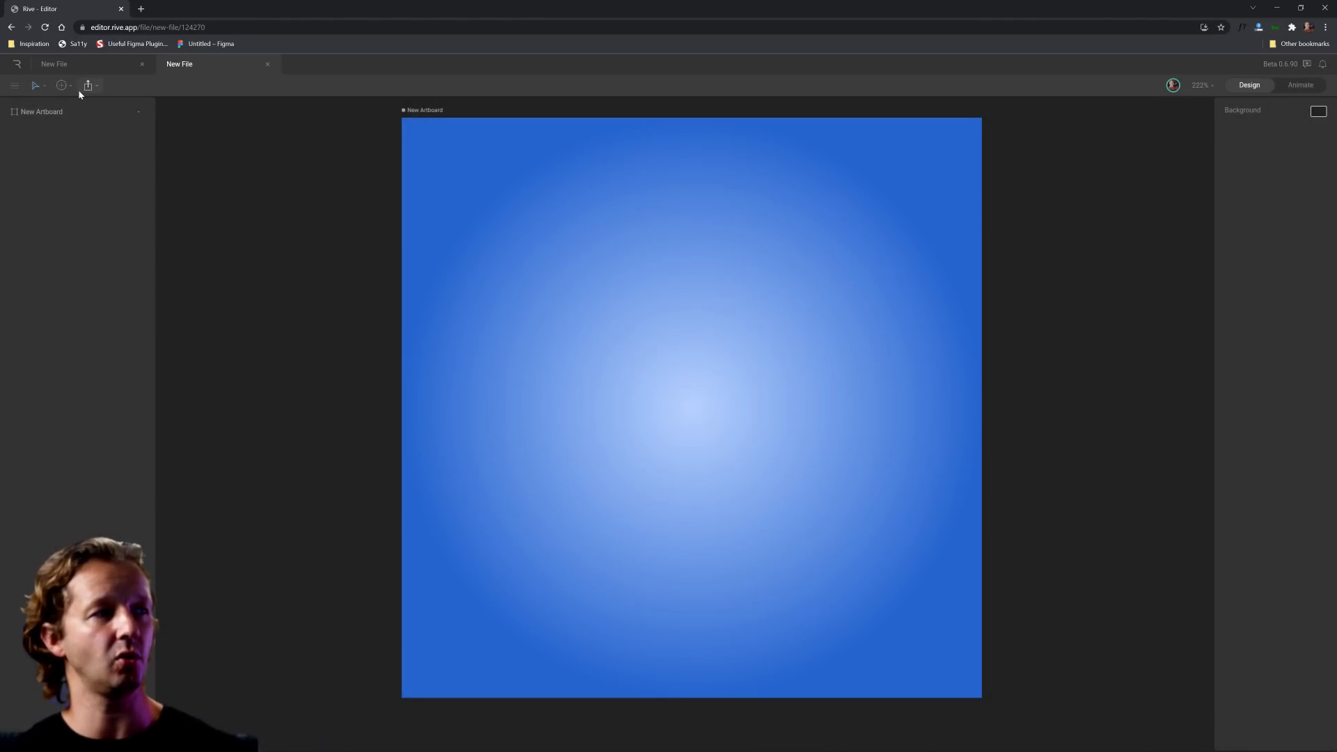
click(72, 86)
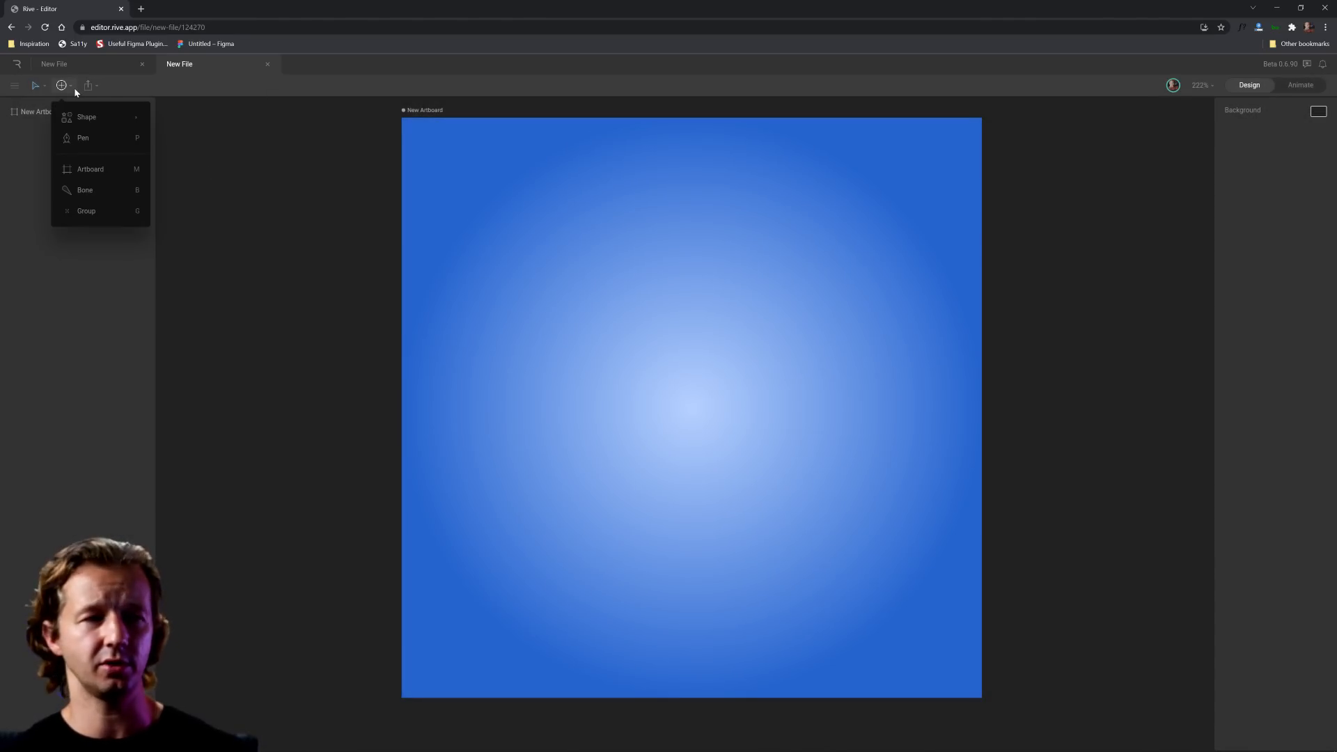
click(76, 139)
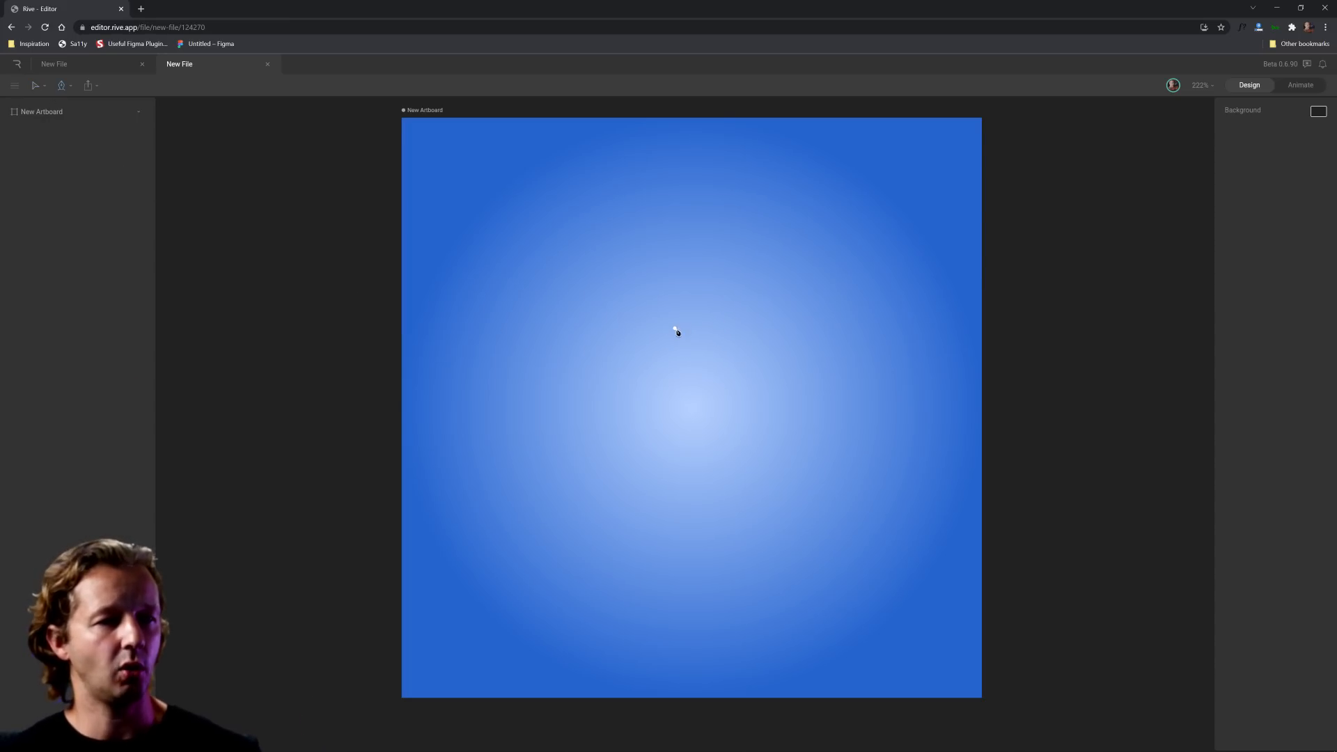
scroll(686, 329, up, 3)
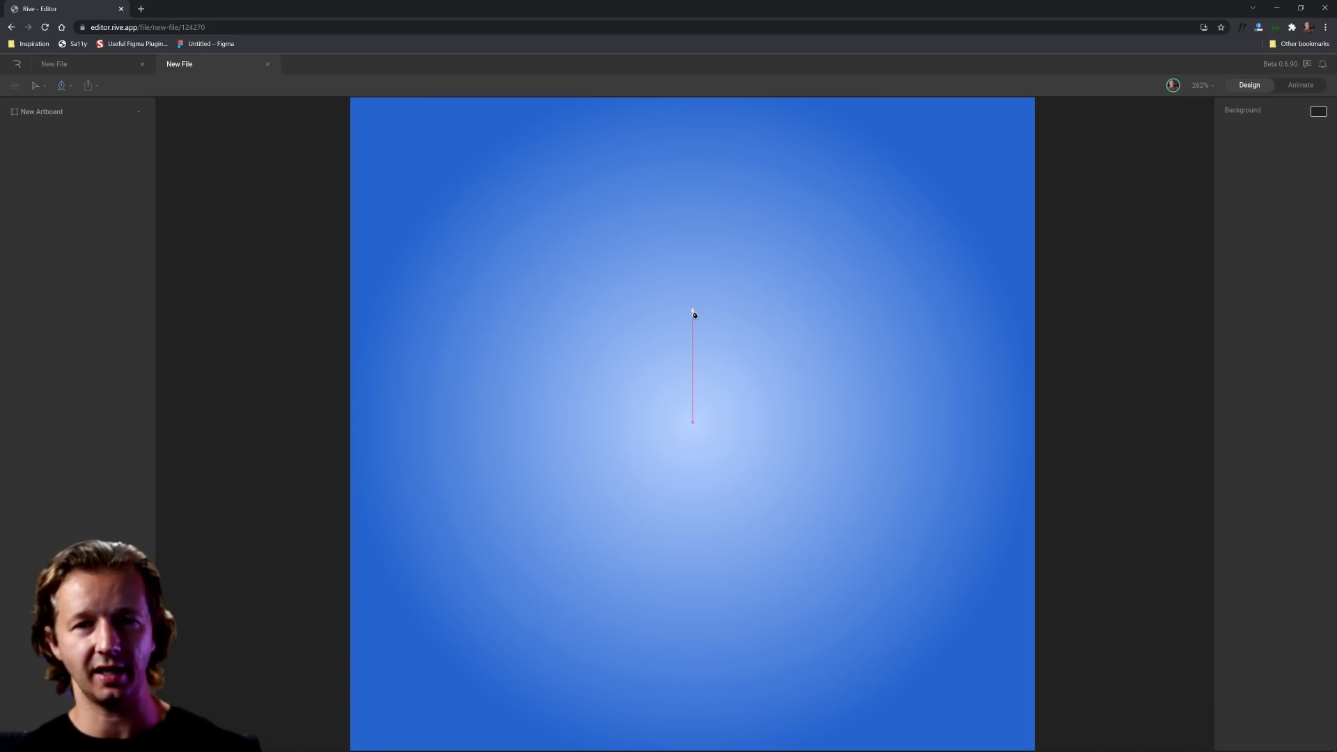
click(693, 312)
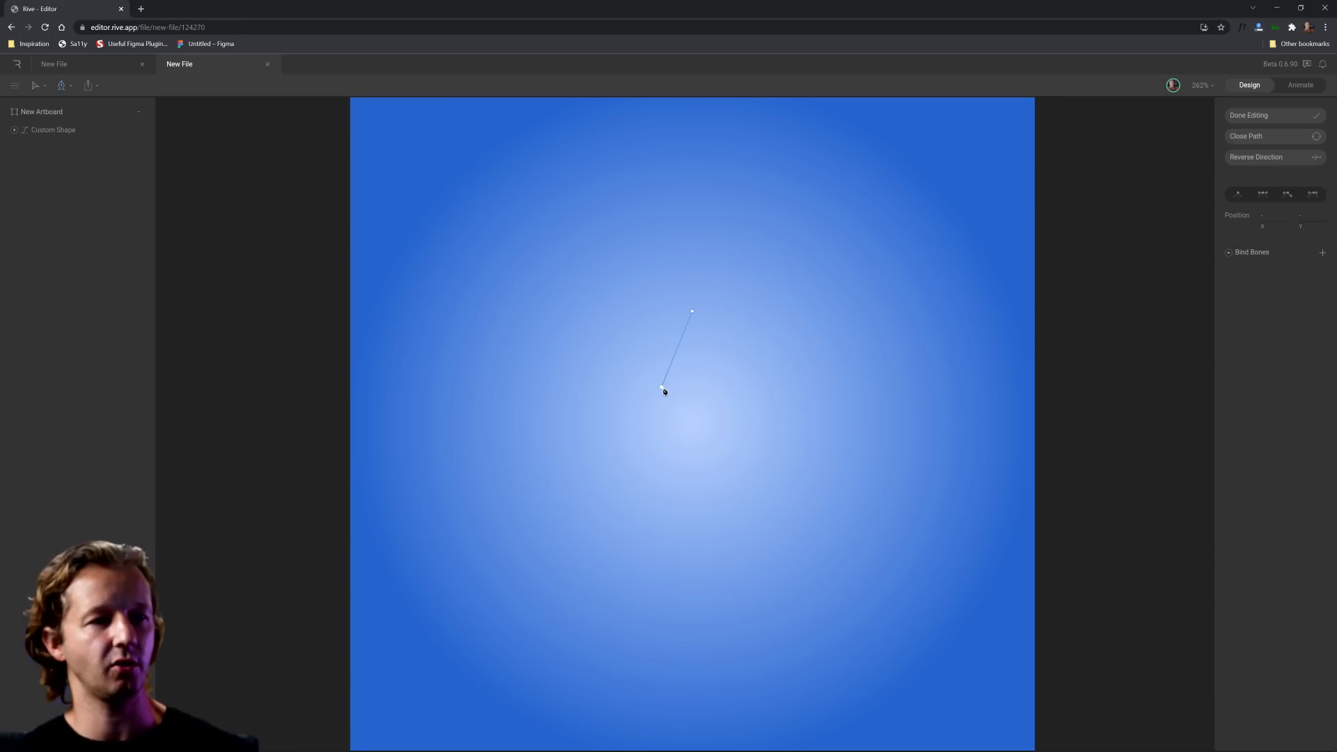
drag(660, 386, 669, 438)
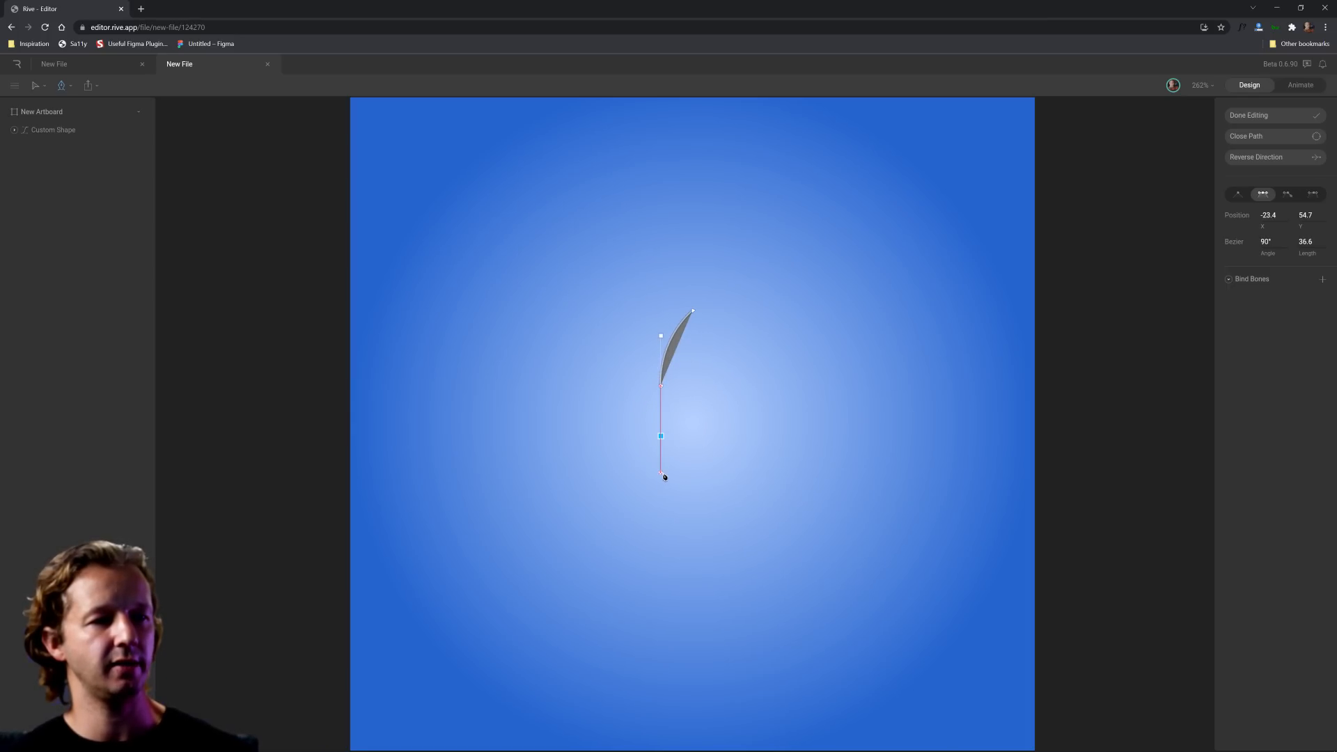
- Add a corner point straight below and a curved base point at X 0, Y 129.4, finish the path, and select the shape
click(662, 476)
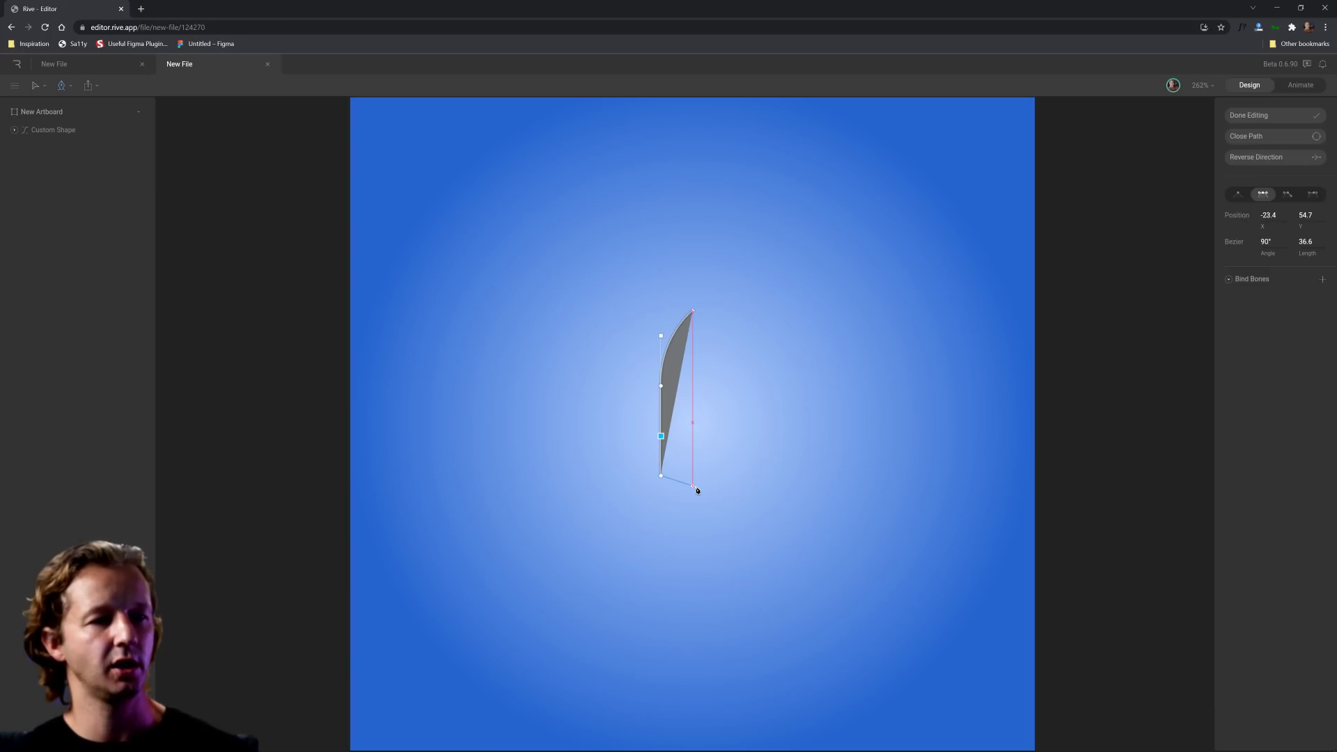
drag(694, 490, 710, 490)
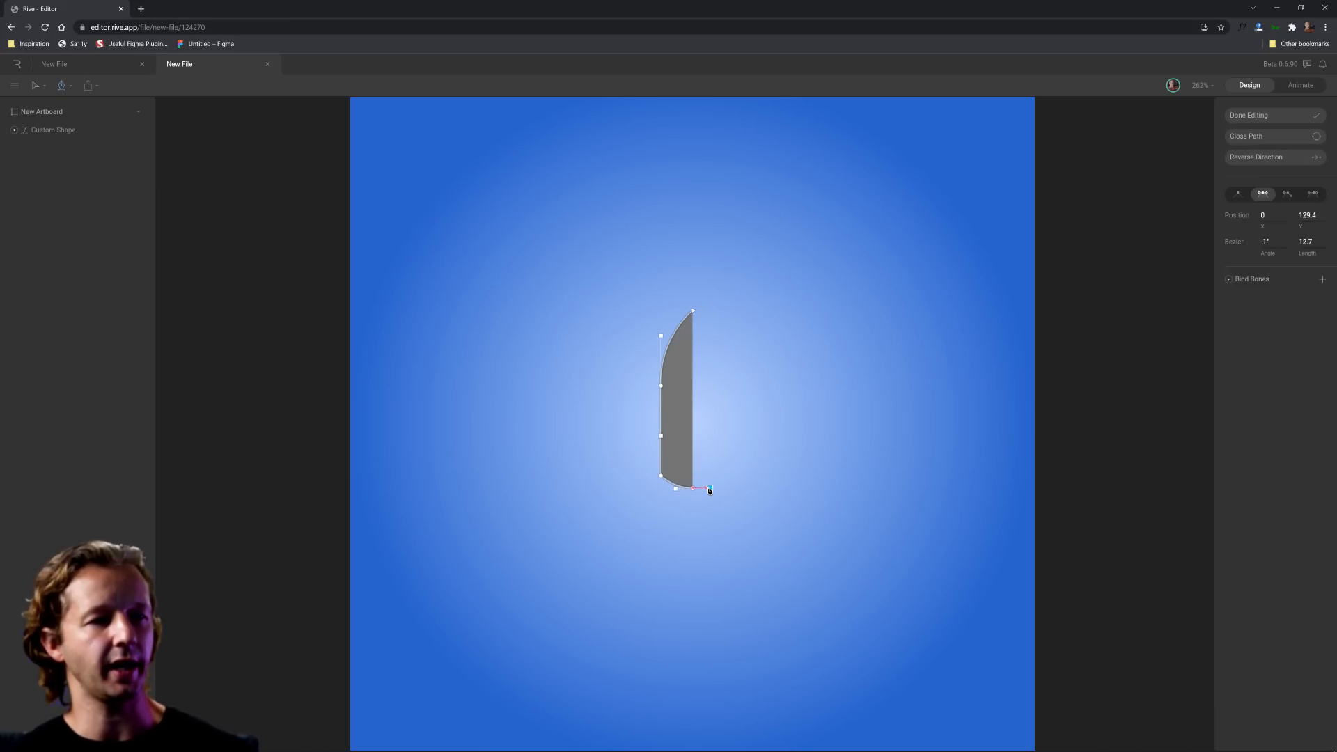
scroll(710, 490, up, 5)
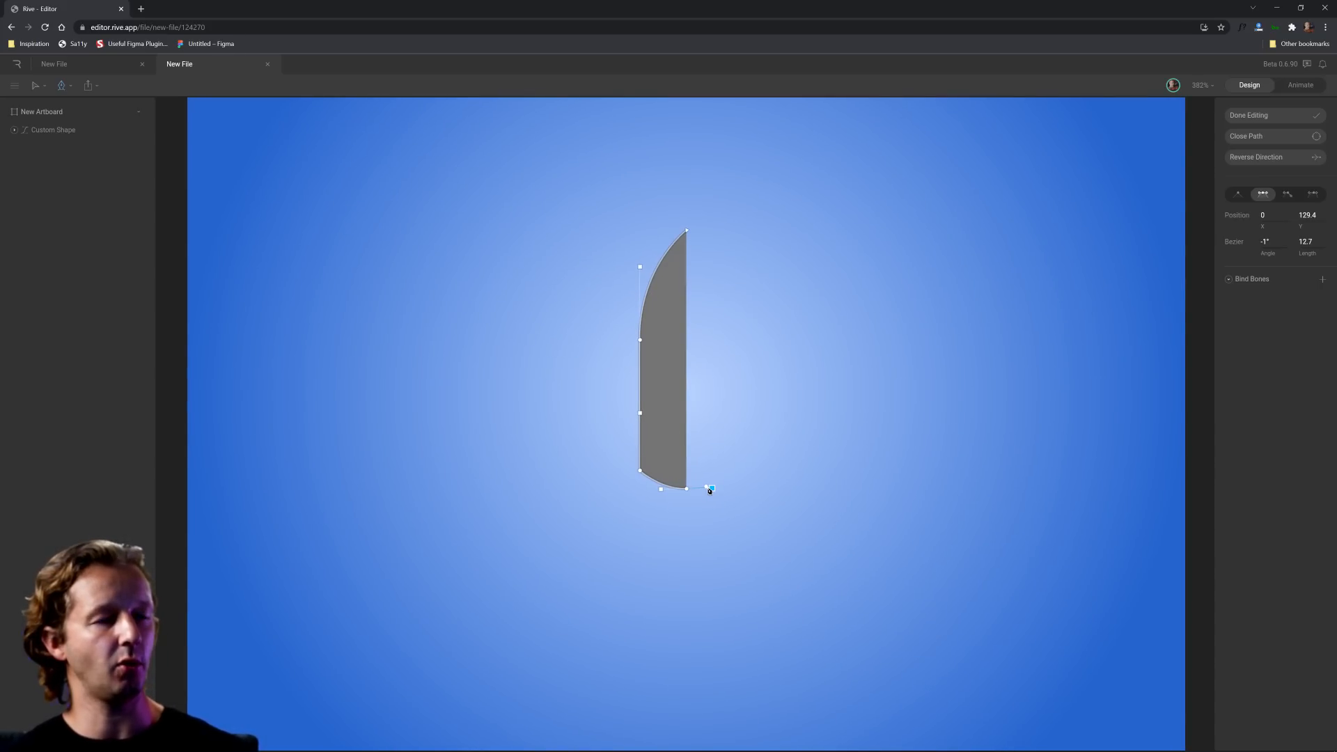
key(Escape)
click(680, 363)
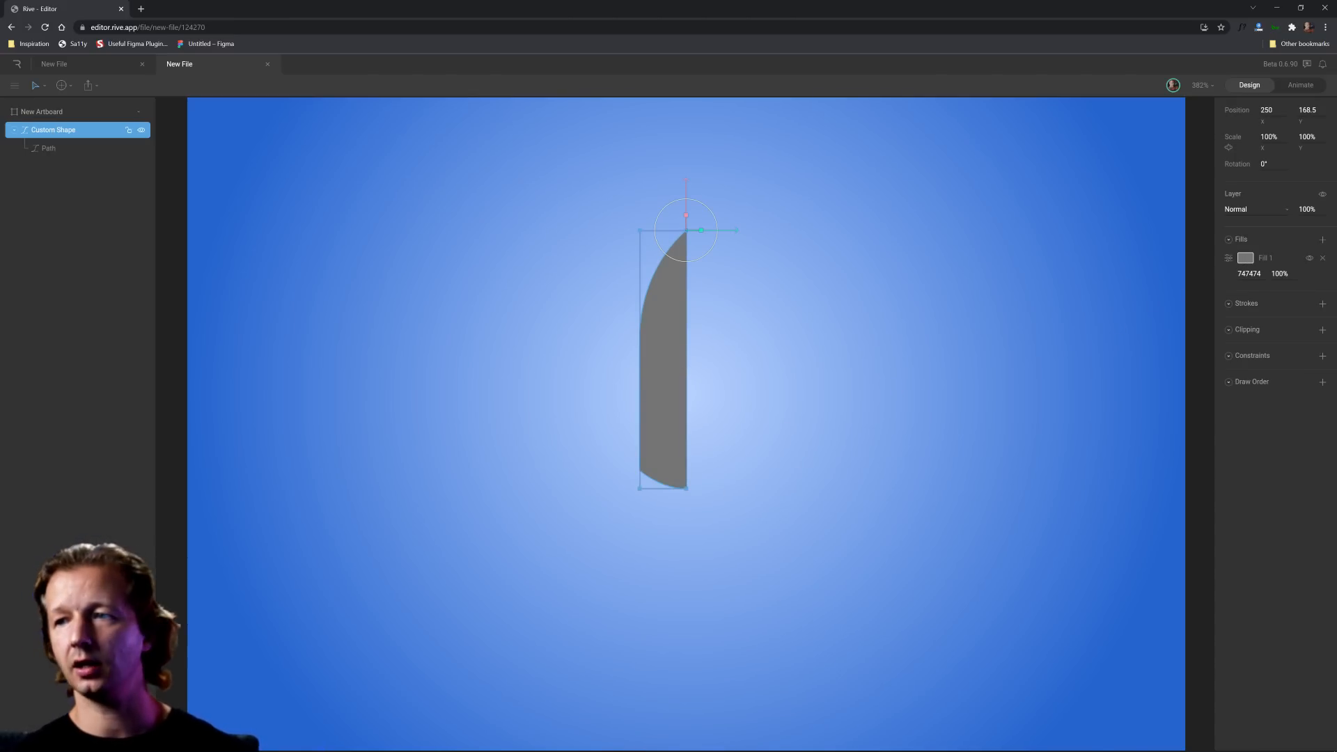
- Set the custom shape's fill to light gray D5D5D5 and deselect it
key(alt+Tab)
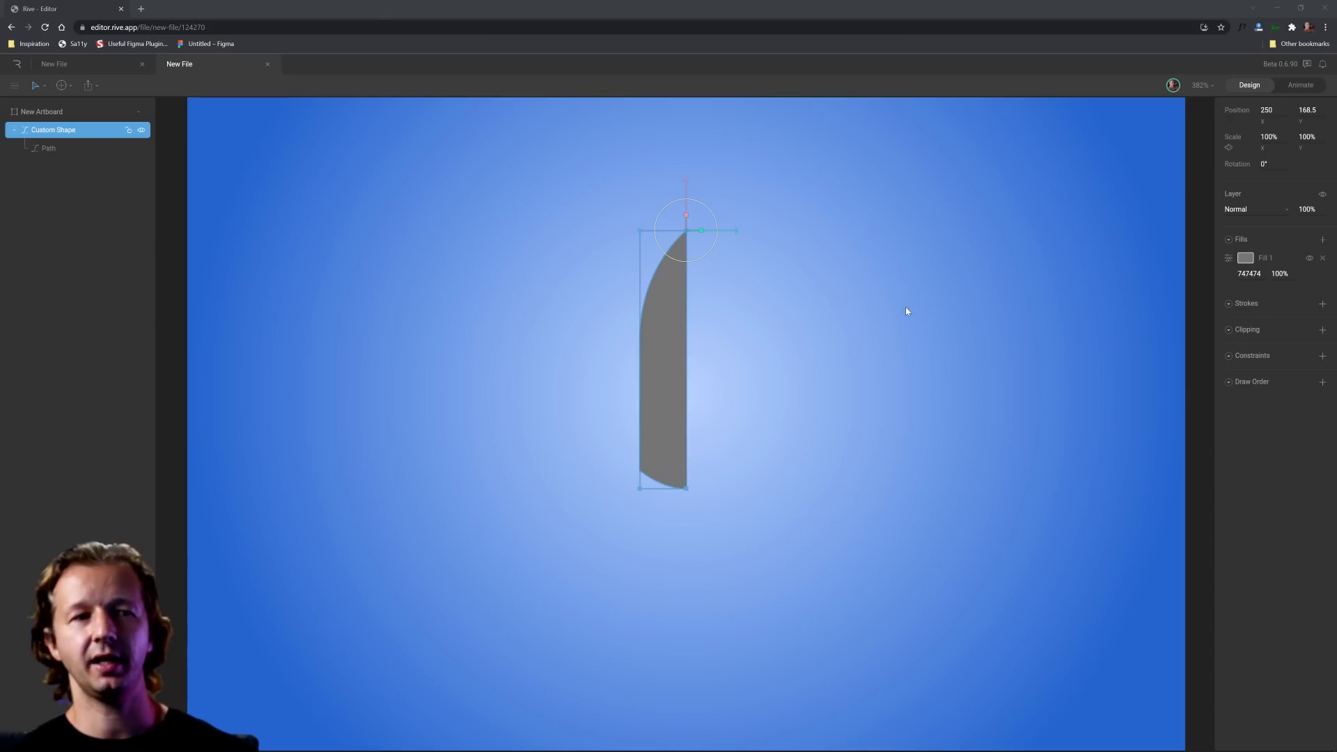
click(1245, 258)
drag(1106, 286, 1071, 291)
click(899, 291)
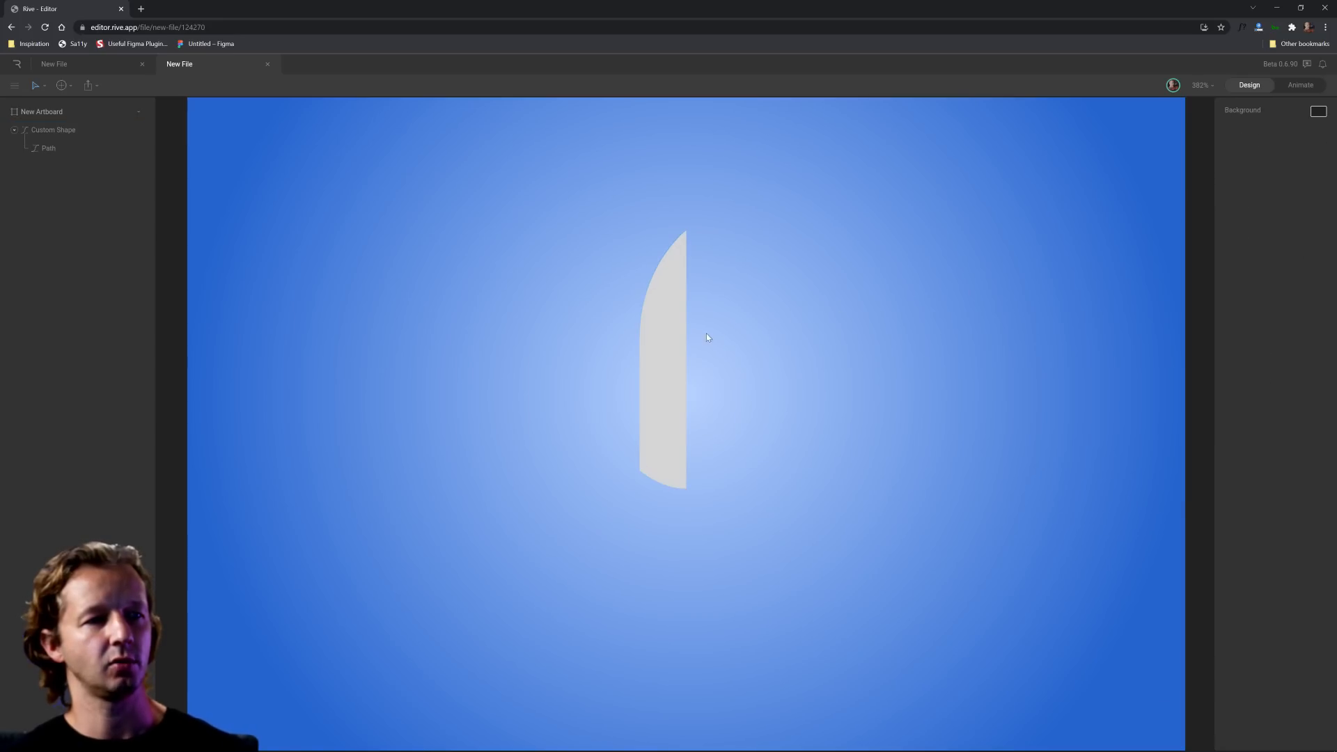
- Add a black 000000 stroke with a thickness of 5 to the custom shape
click(686, 350)
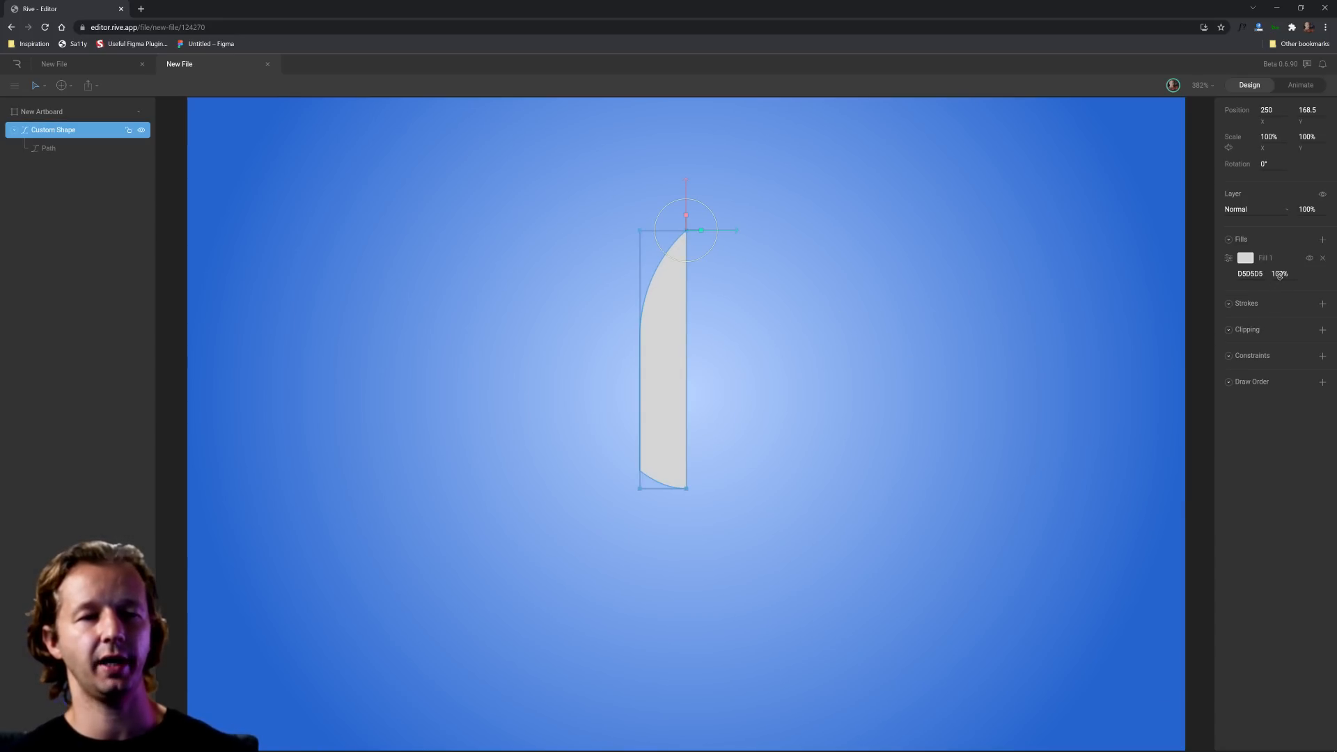
click(1322, 304)
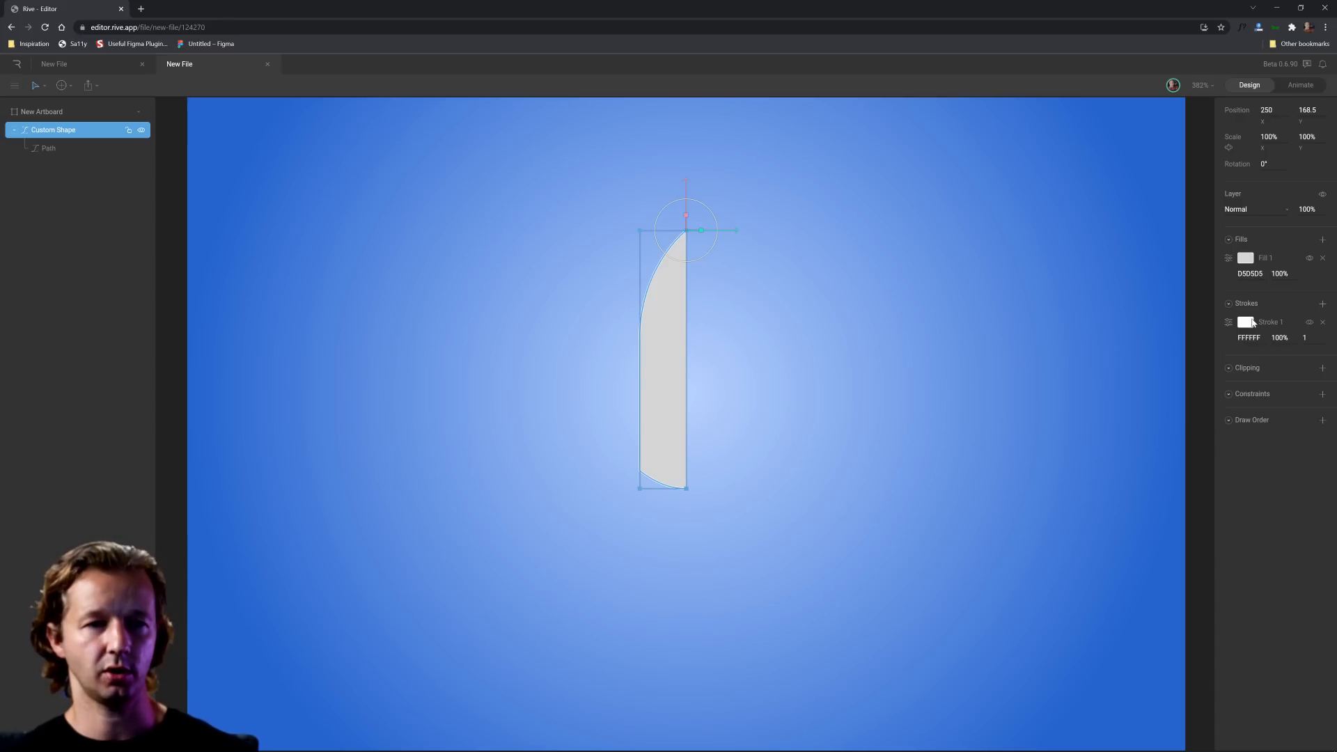
click(1245, 325)
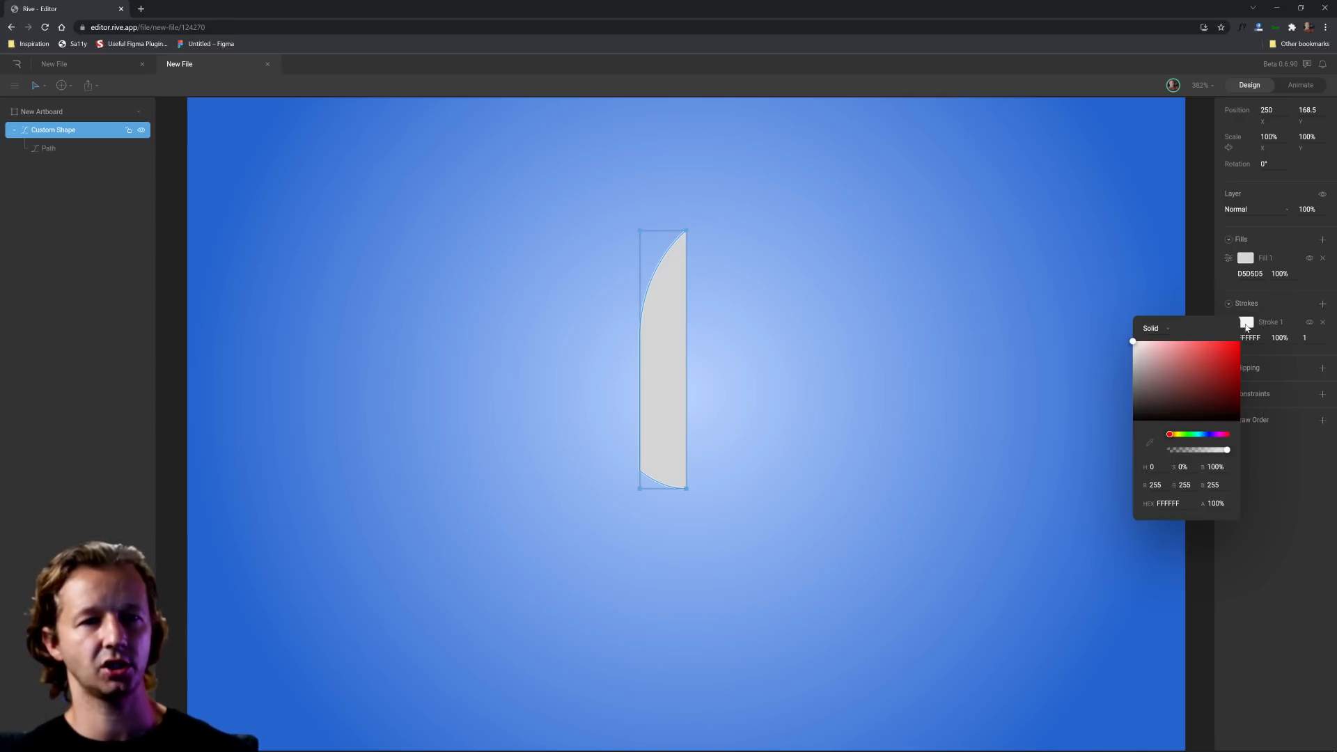
drag(1140, 403, 1110, 454)
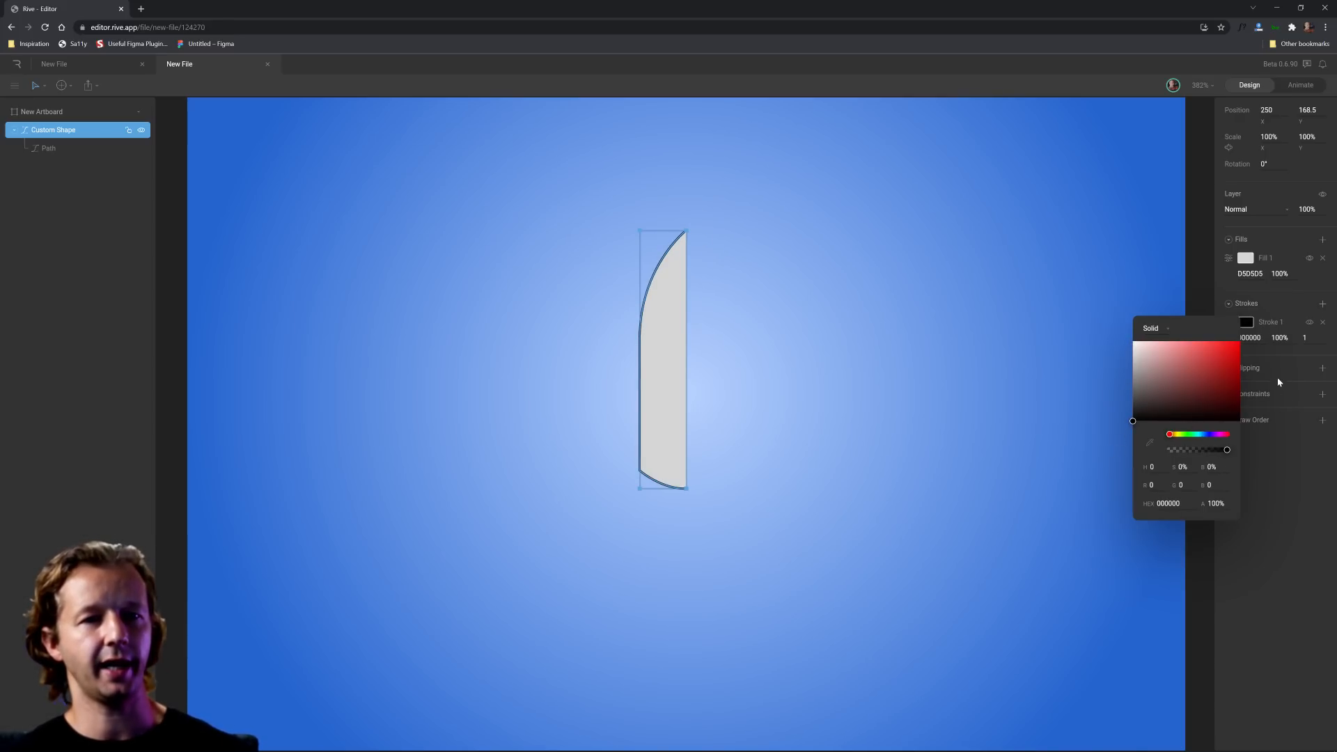
click(1308, 337)
text(5)
key(Return)
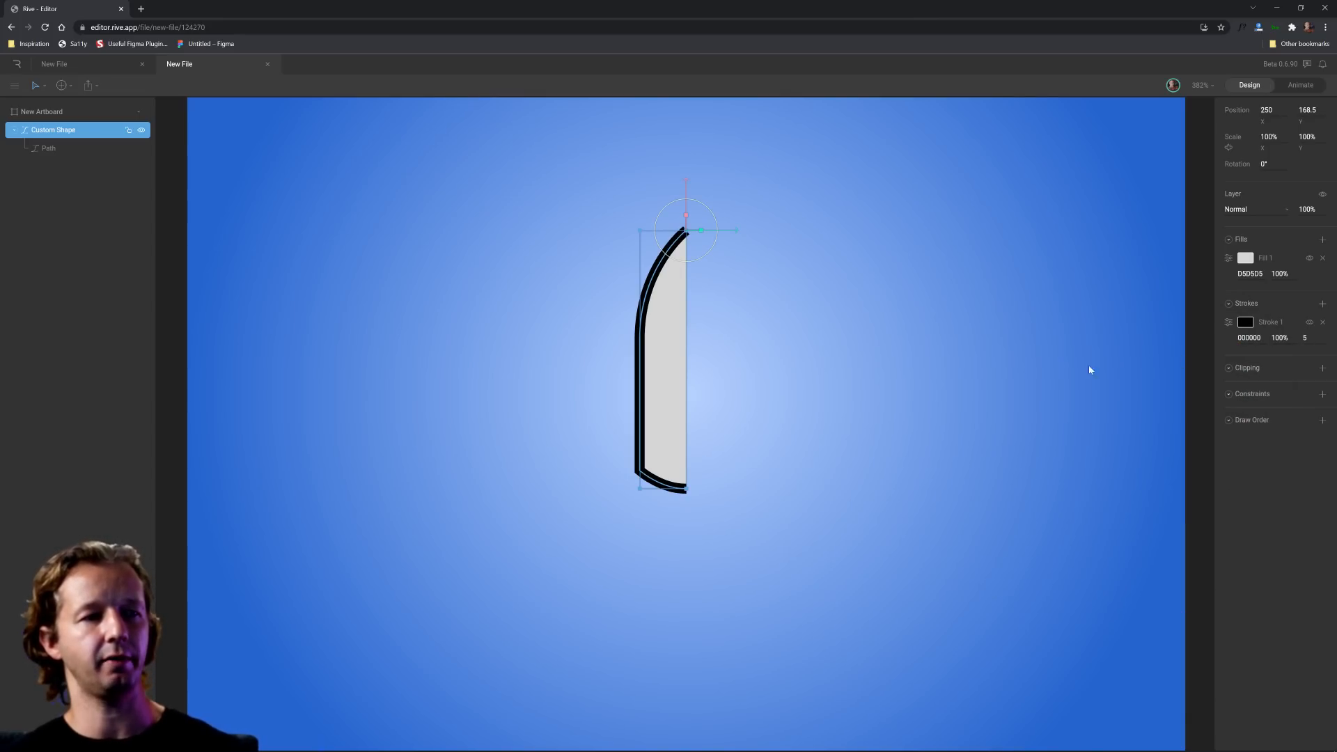
- Set the custom shape's stroke cap to round
click(1227, 323)
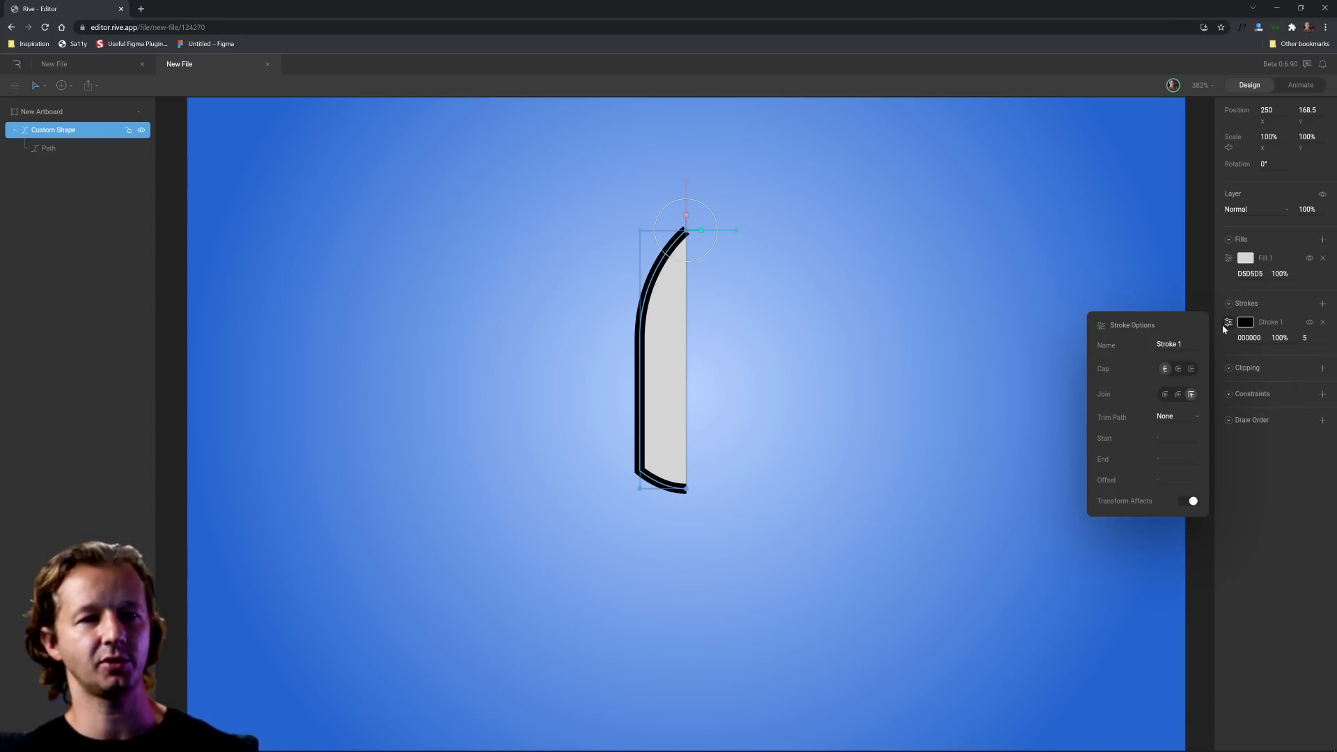
click(1177, 371)
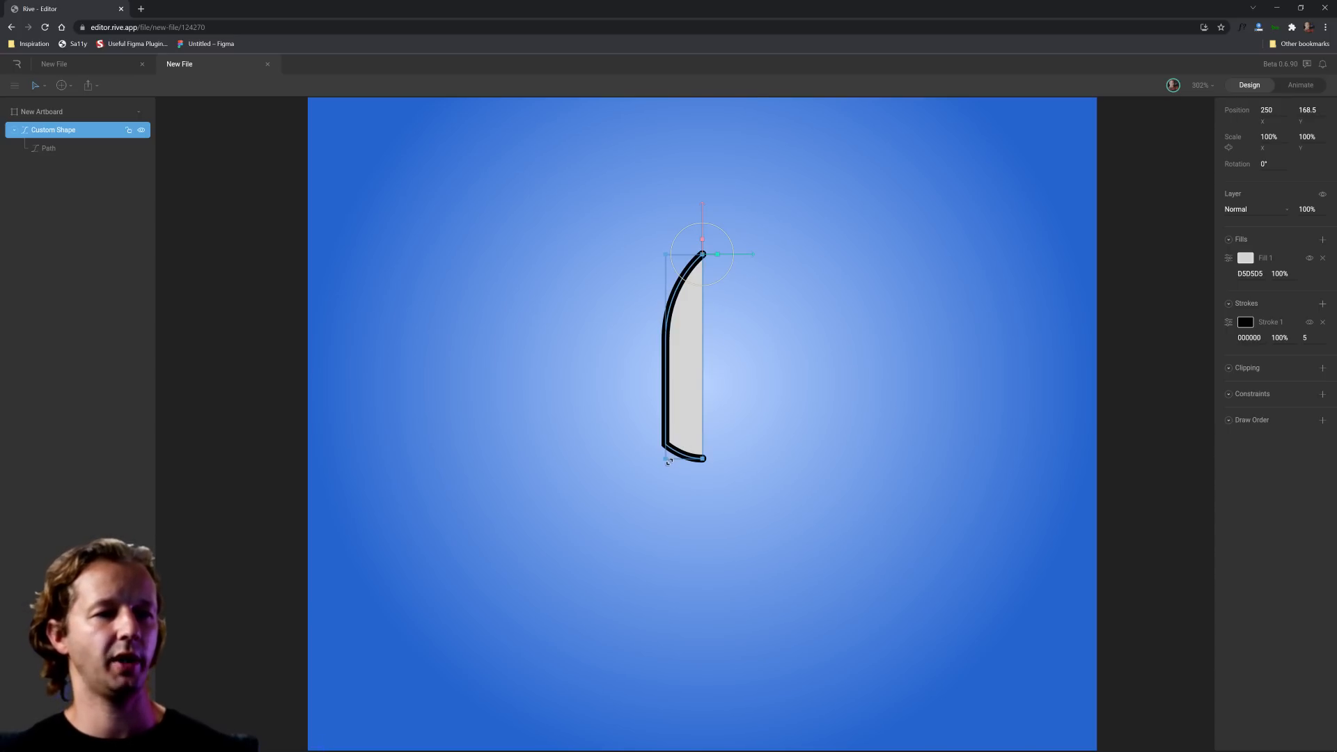
- Try resizing the custom shape freehand and moving it along each axis, undoing each change
drag(668, 462, 660, 493)
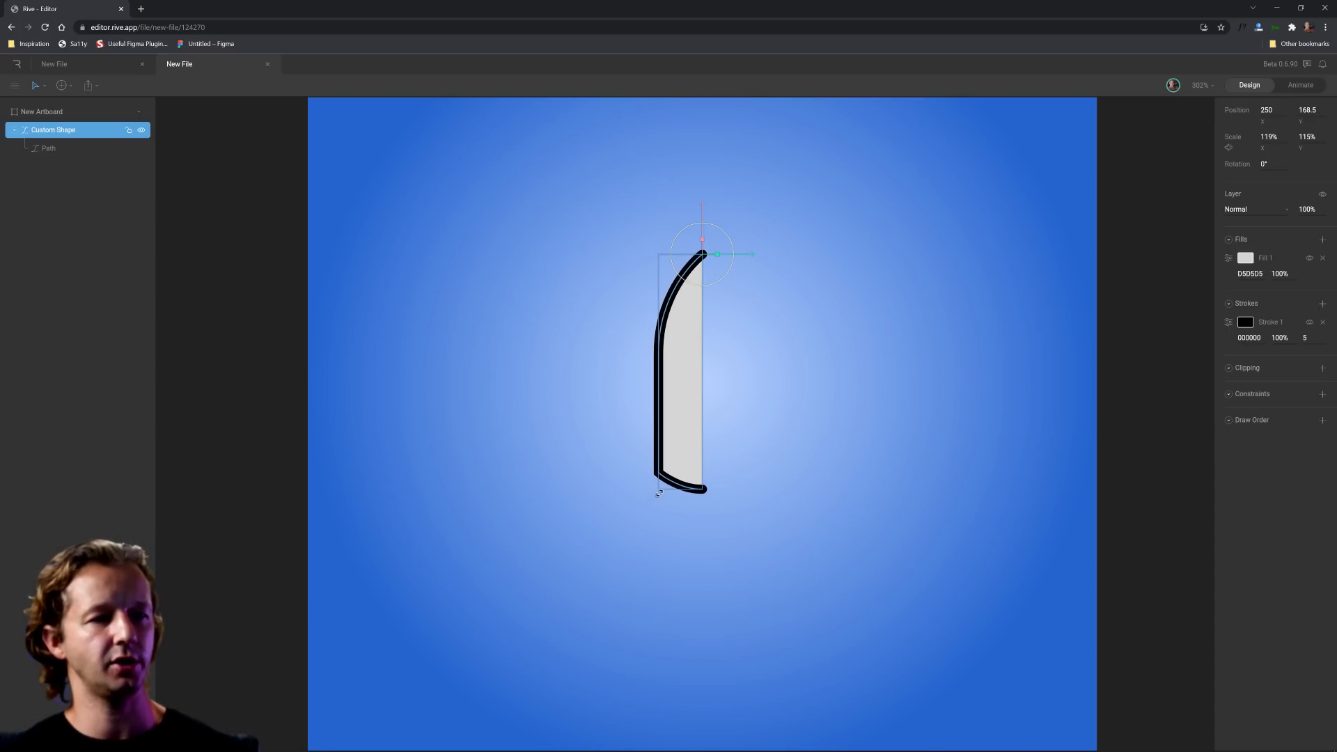
key(ctrl+z)
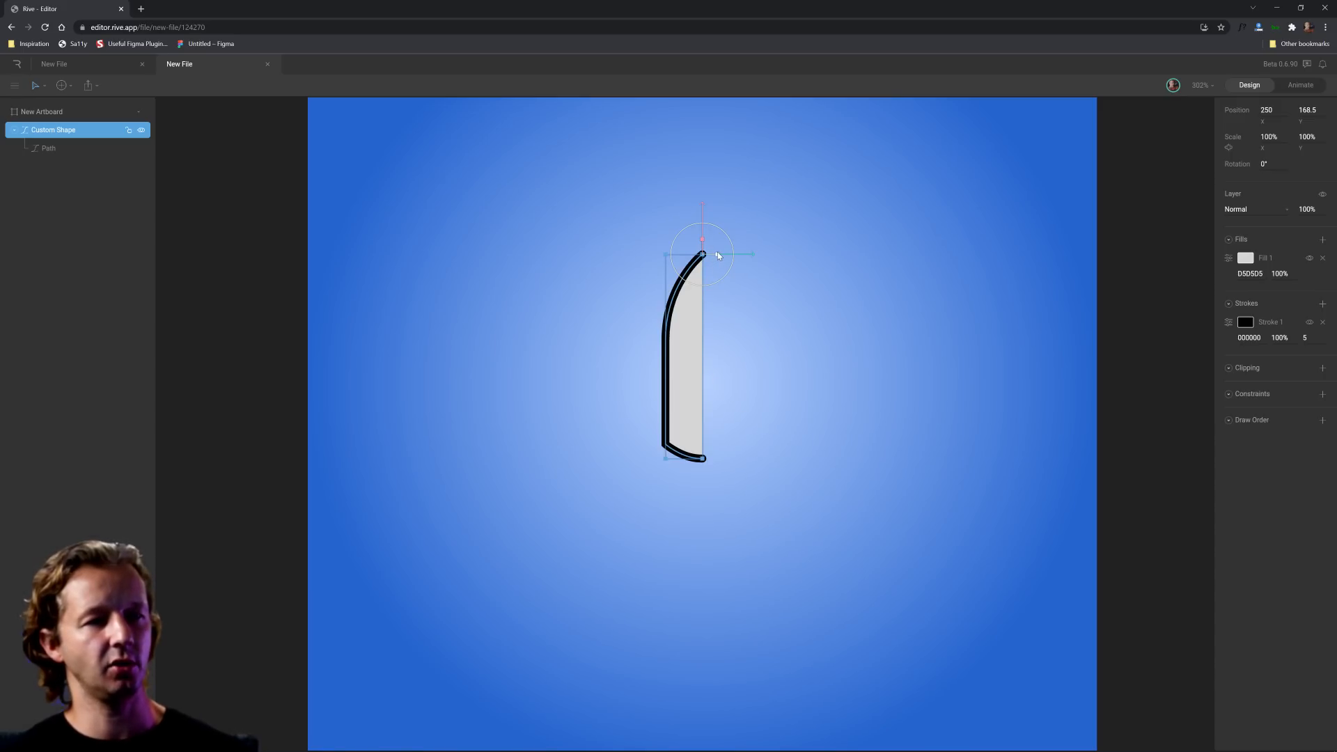
scroll(719, 256, up, 2)
drag(715, 255, 871, 259)
key(ctrl+z)
drag(699, 241, 708, 138)
key(ctrl+z)
drag(699, 205, 709, 201)
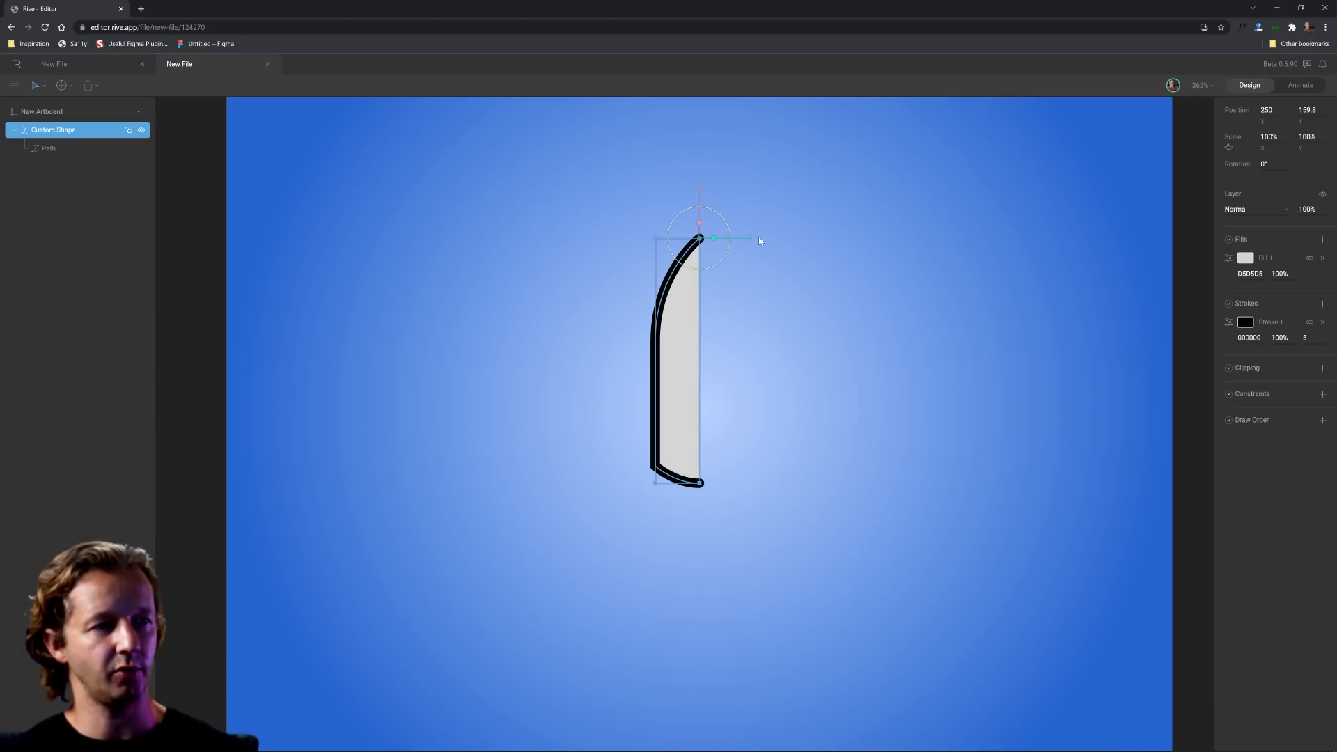
key(ctrl+z)
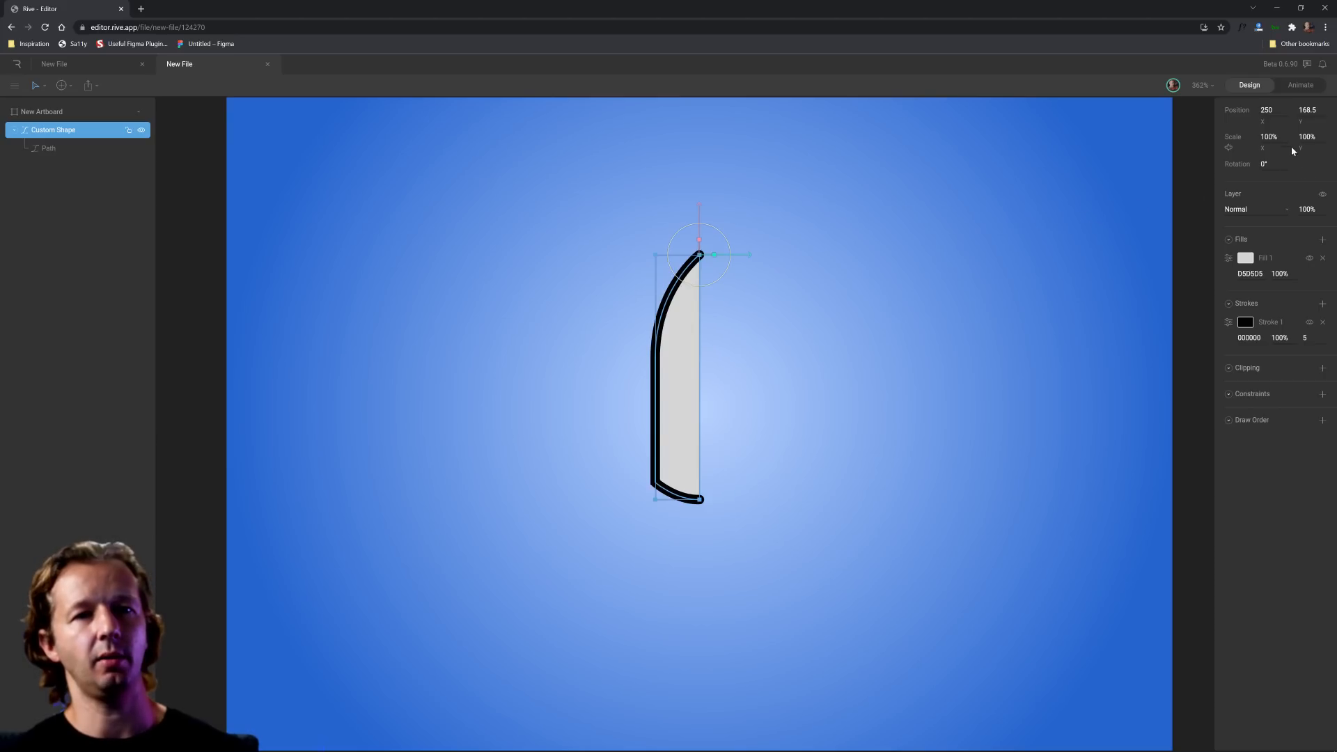
drag(1273, 134, 1277, 123)
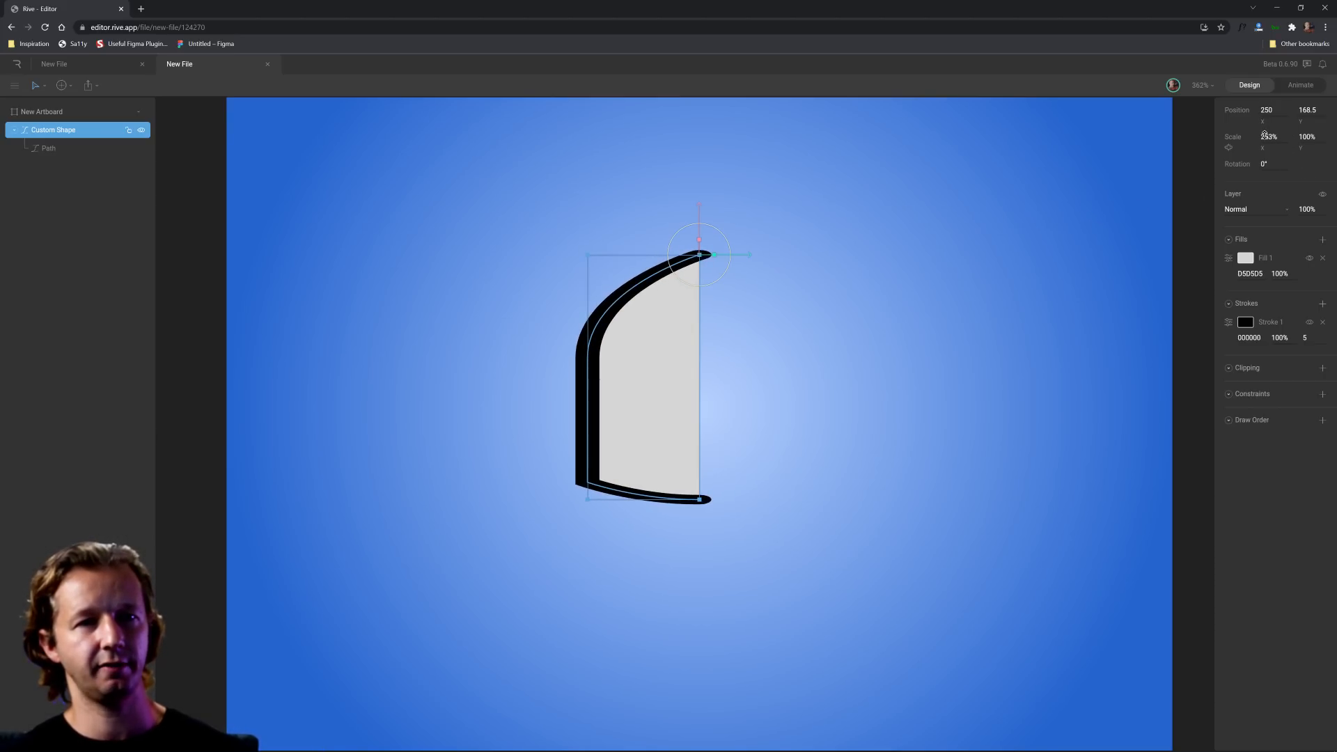
key(ctrl+z)
- Set the custom shape's horizontal and vertical scale to 120% each and deselect it
click(1273, 135)
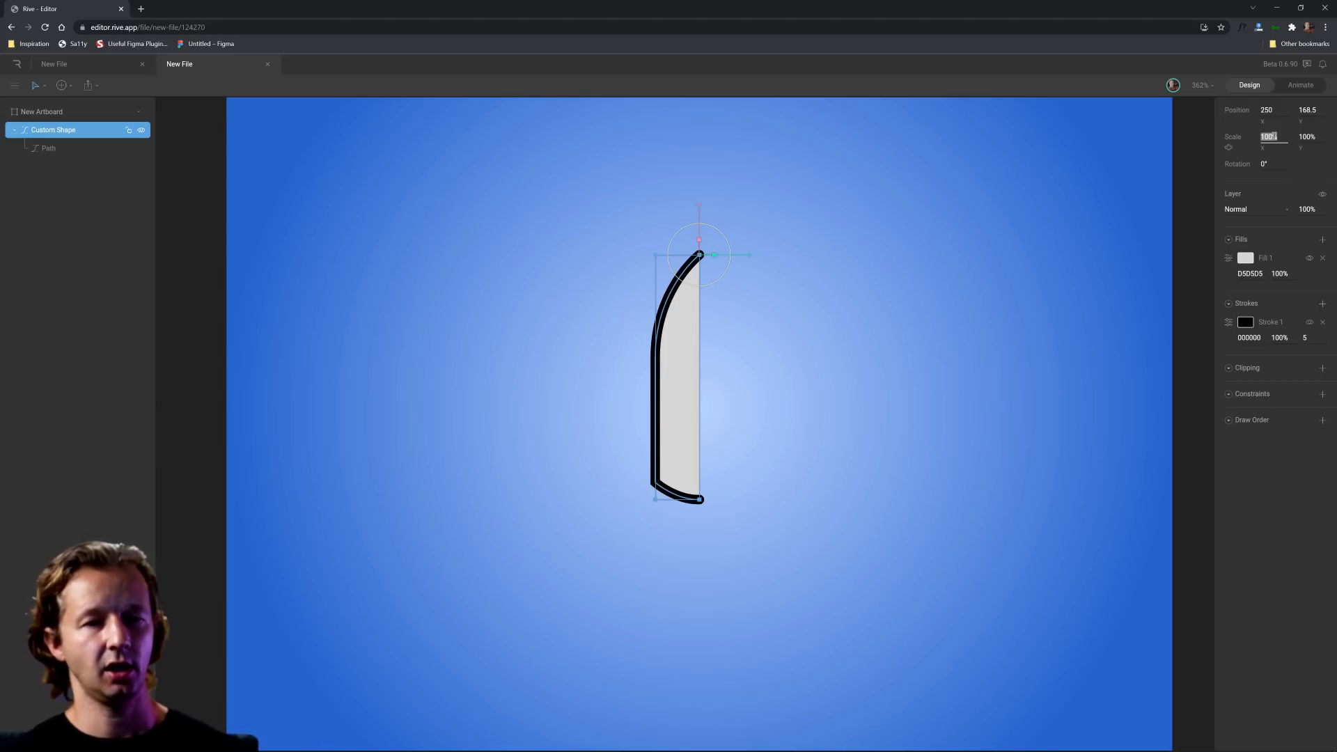
text(120)
key(Return)
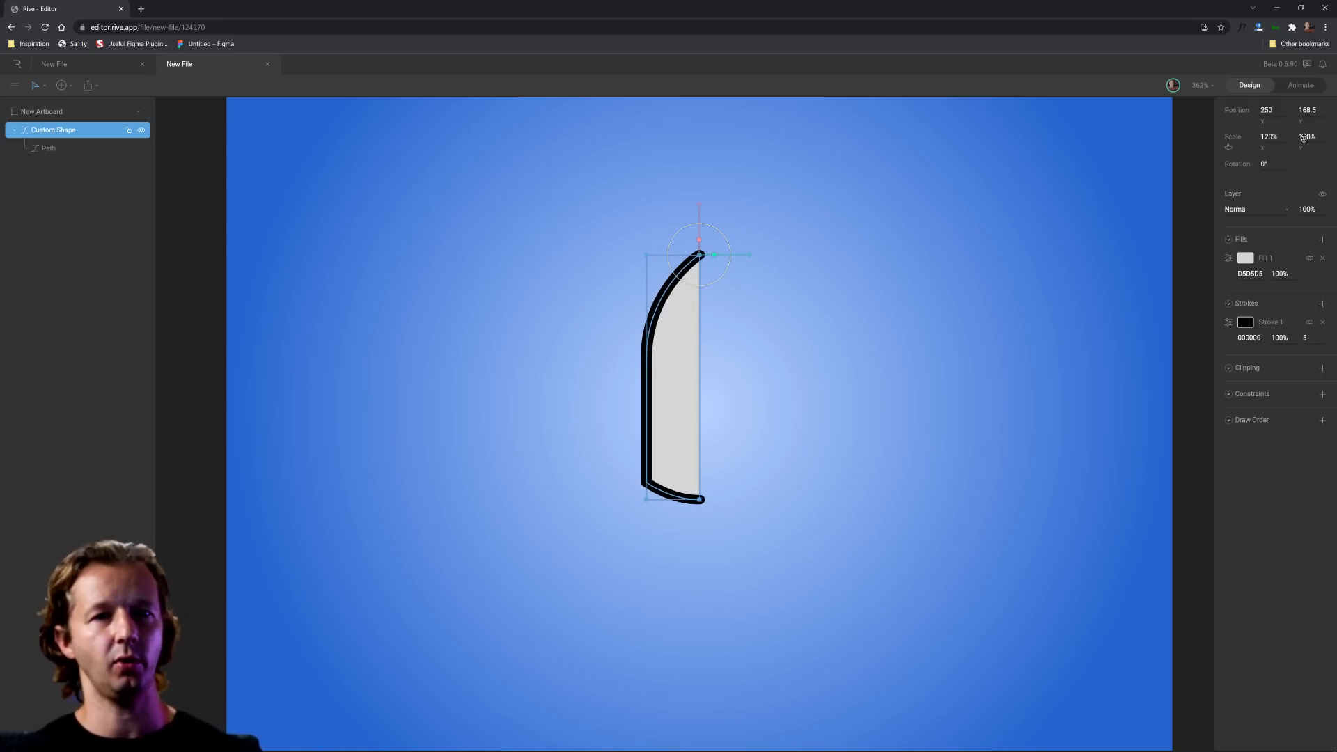
click(1306, 137)
text(120)
key(Return)
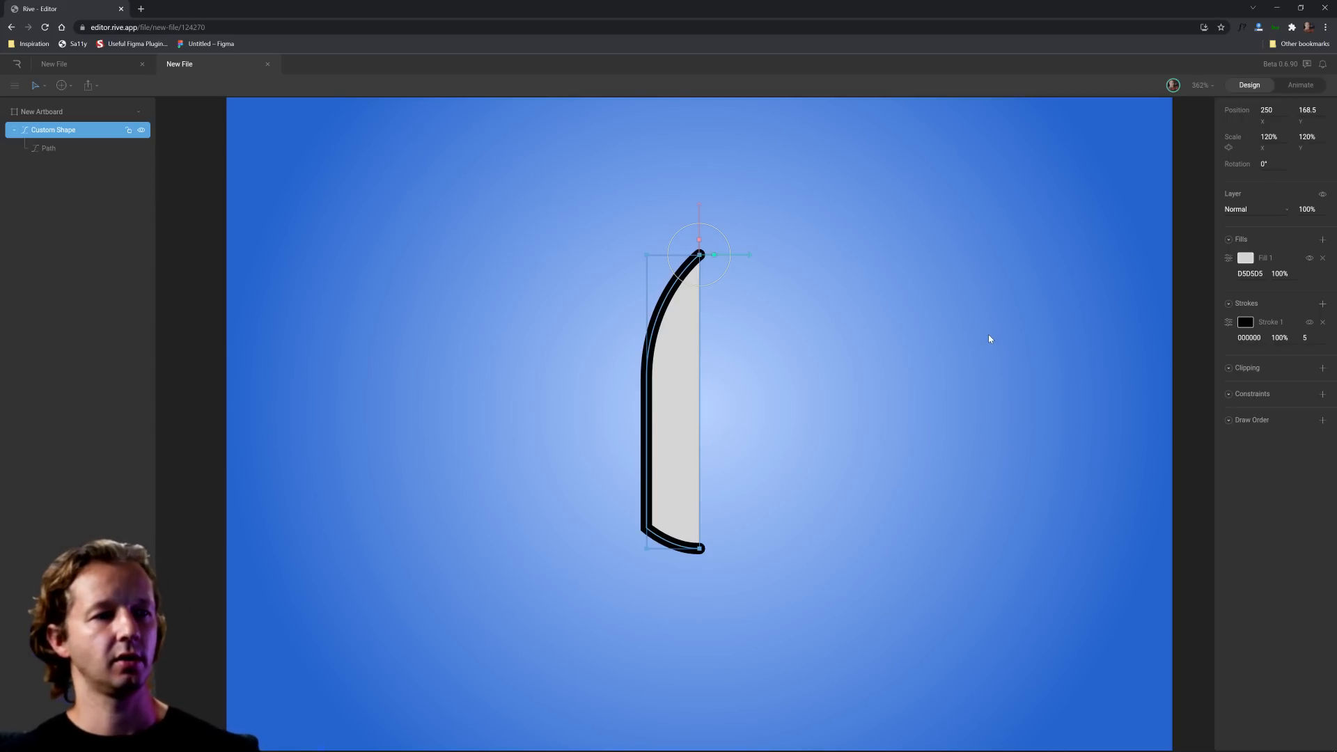
click(869, 384)
- Widen the custom shape slightly from its outer edge to about 123% horizontal scale and deselect it
scroll(869, 384, down, 5)
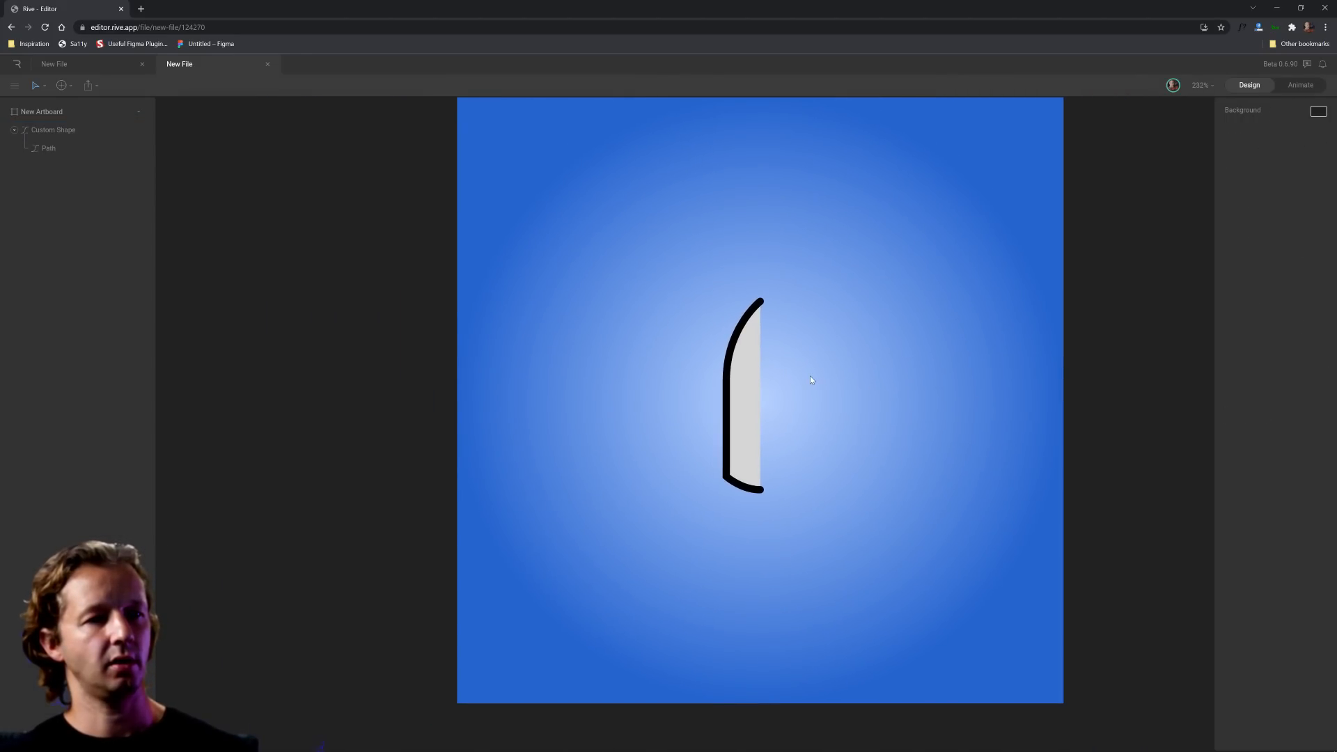
scroll(829, 394, up, 2)
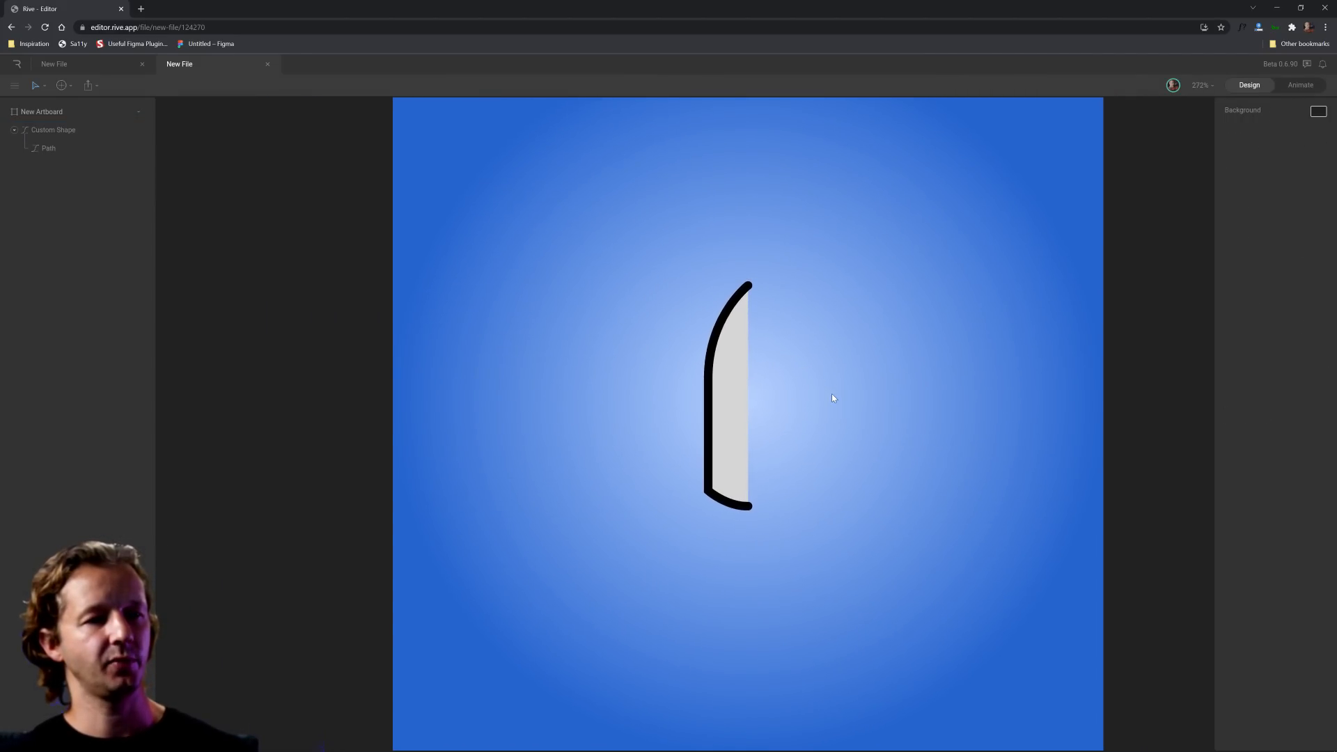
click(737, 347)
scroll(833, 347, right, 3)
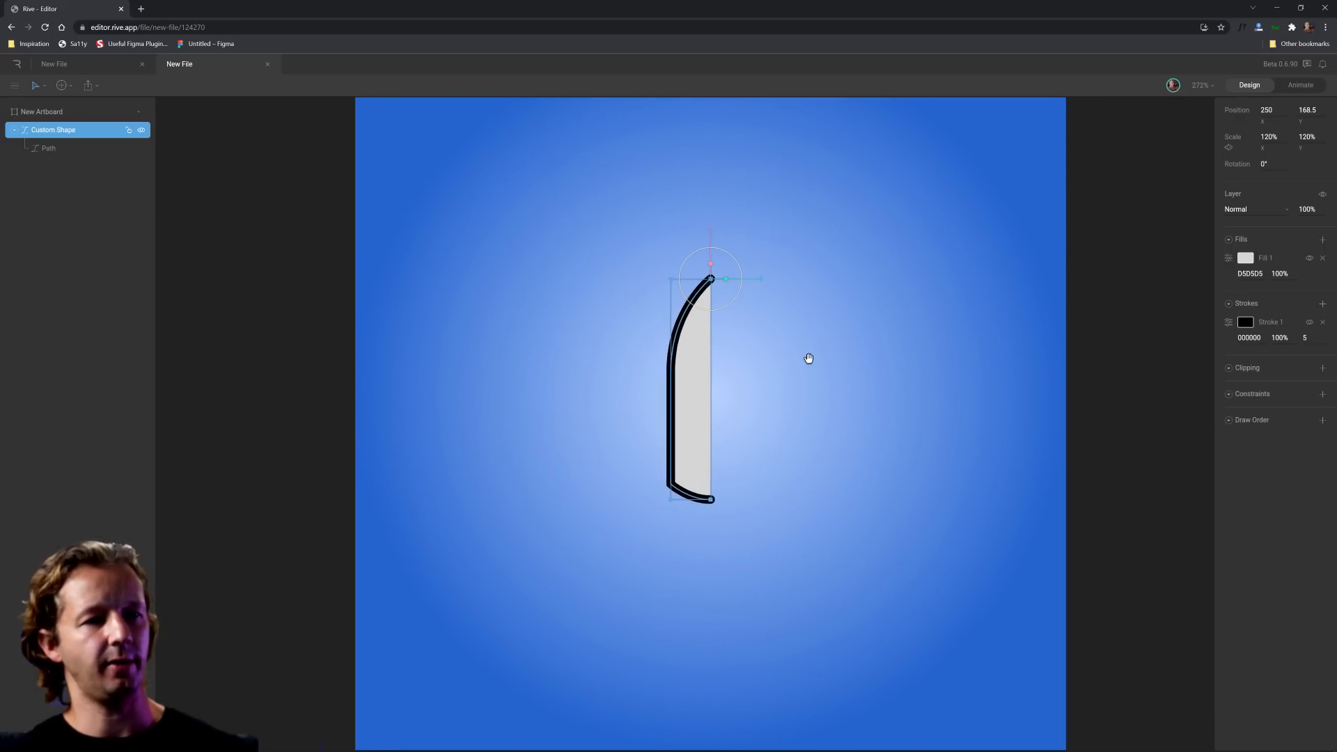
drag(653, 376, 648, 377)
click(812, 378)
- Duplicate the half-body shape and flip the copy horizontally across its straight edge to about -124% horizontal scale
click(691, 390)
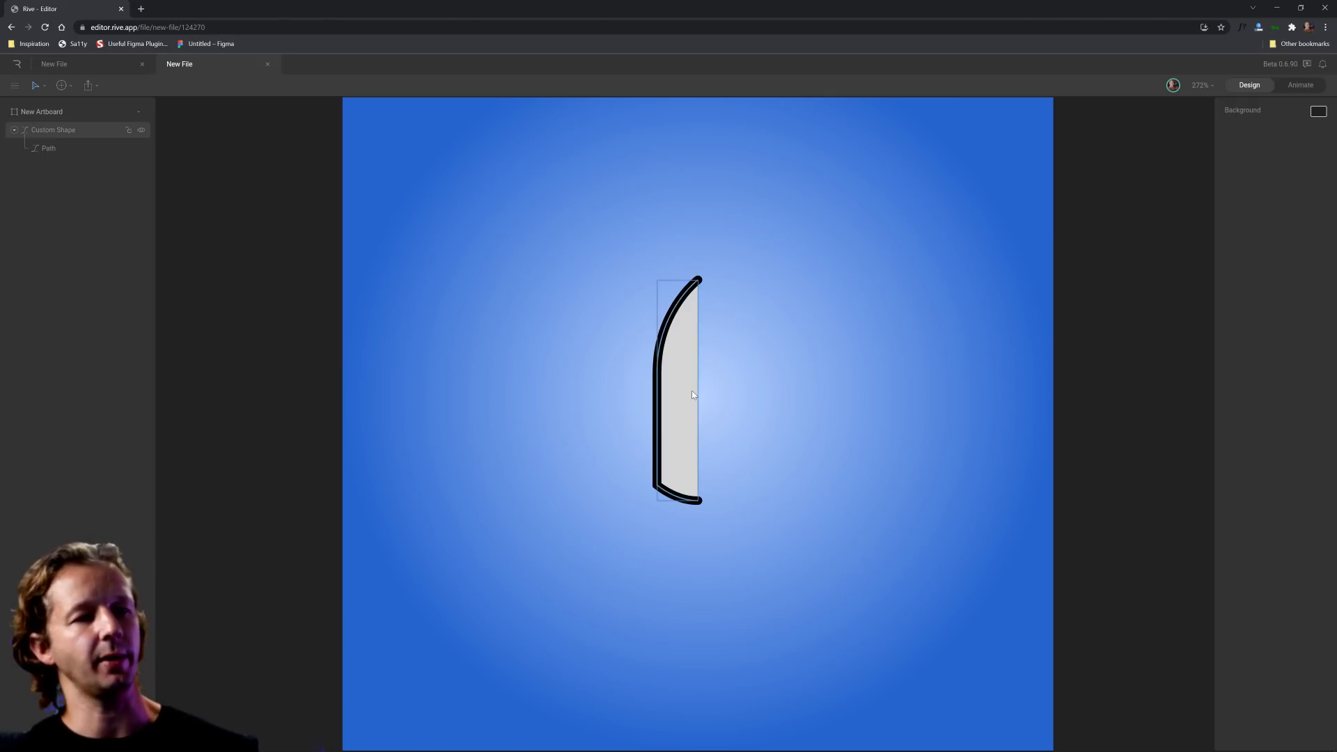
key(ctrl+d)
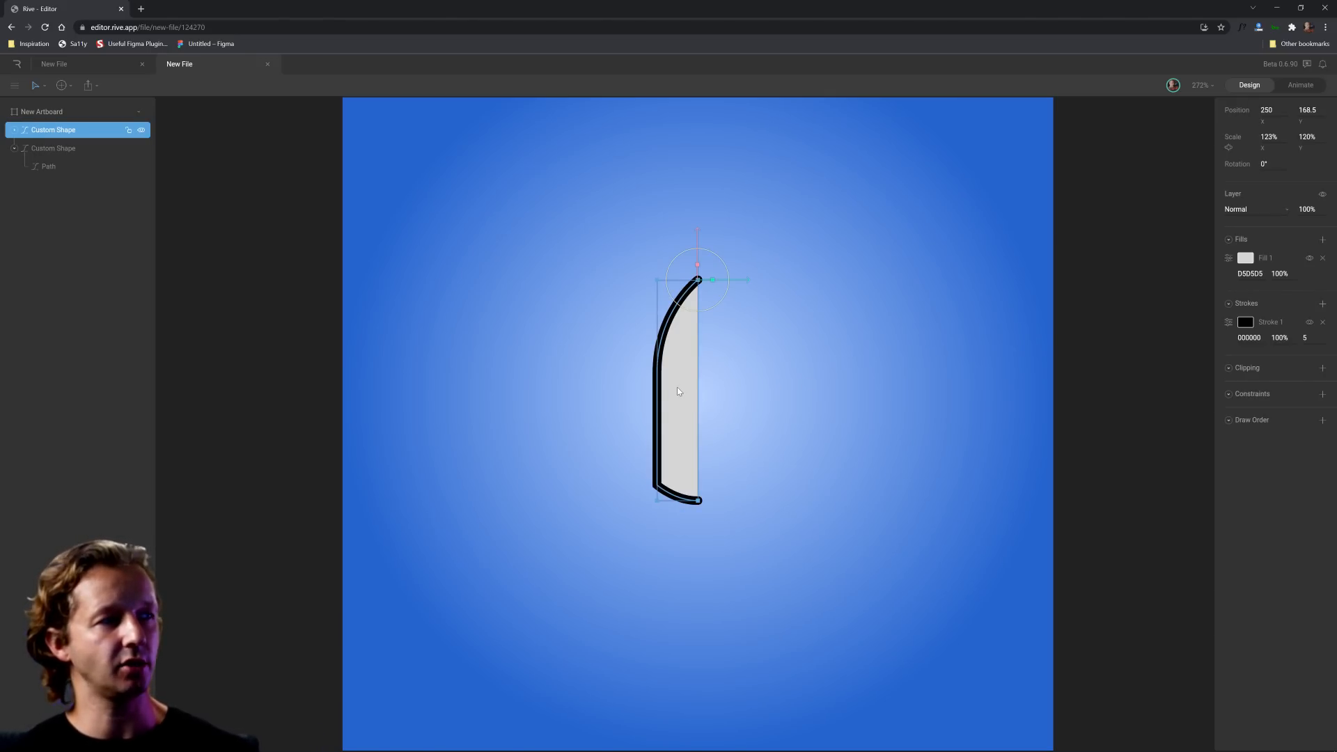
click(50, 147)
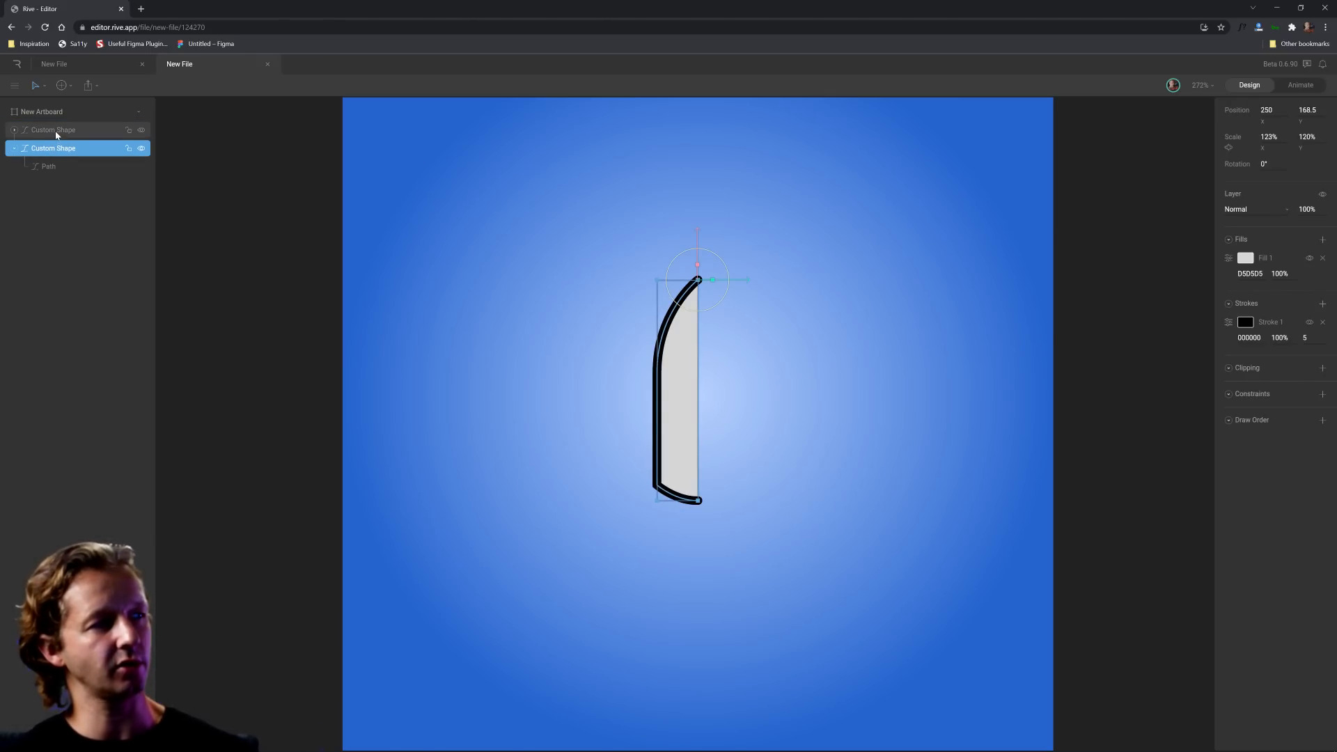
click(56, 132)
drag(656, 375, 740, 367)
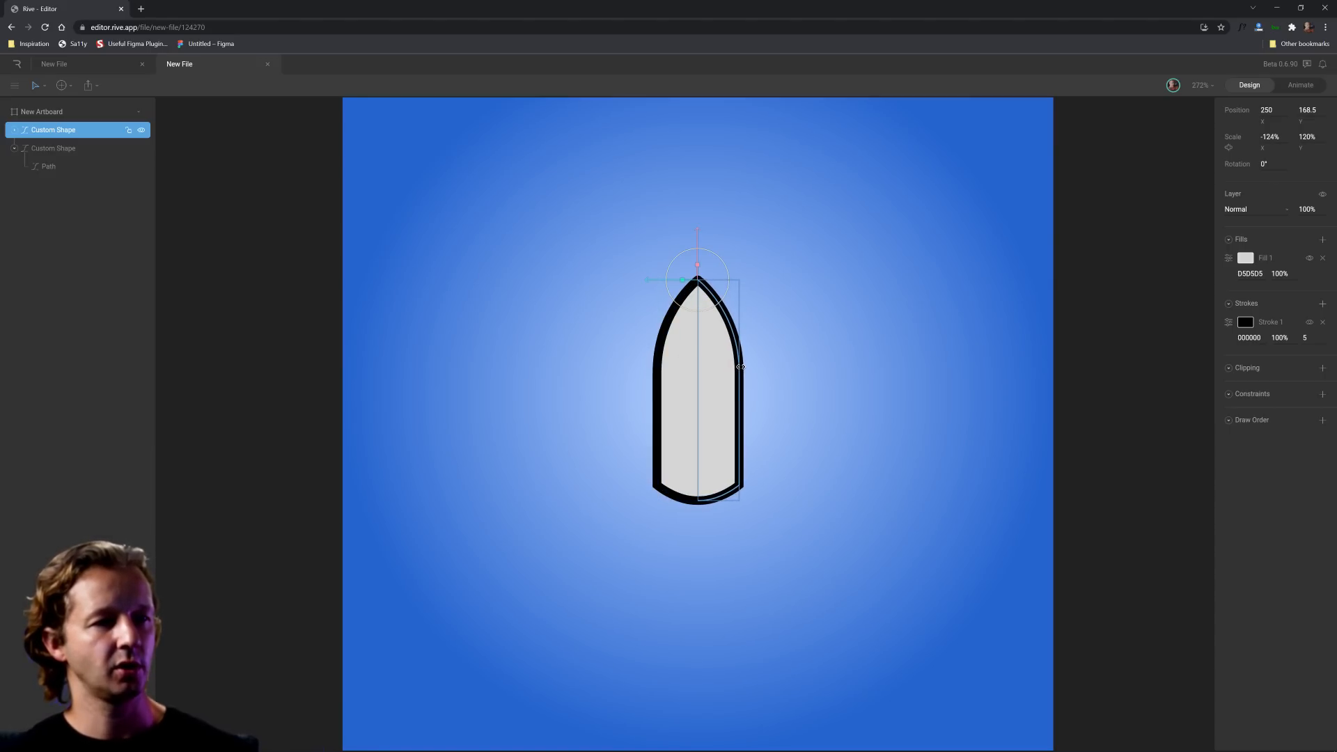
click(855, 336)
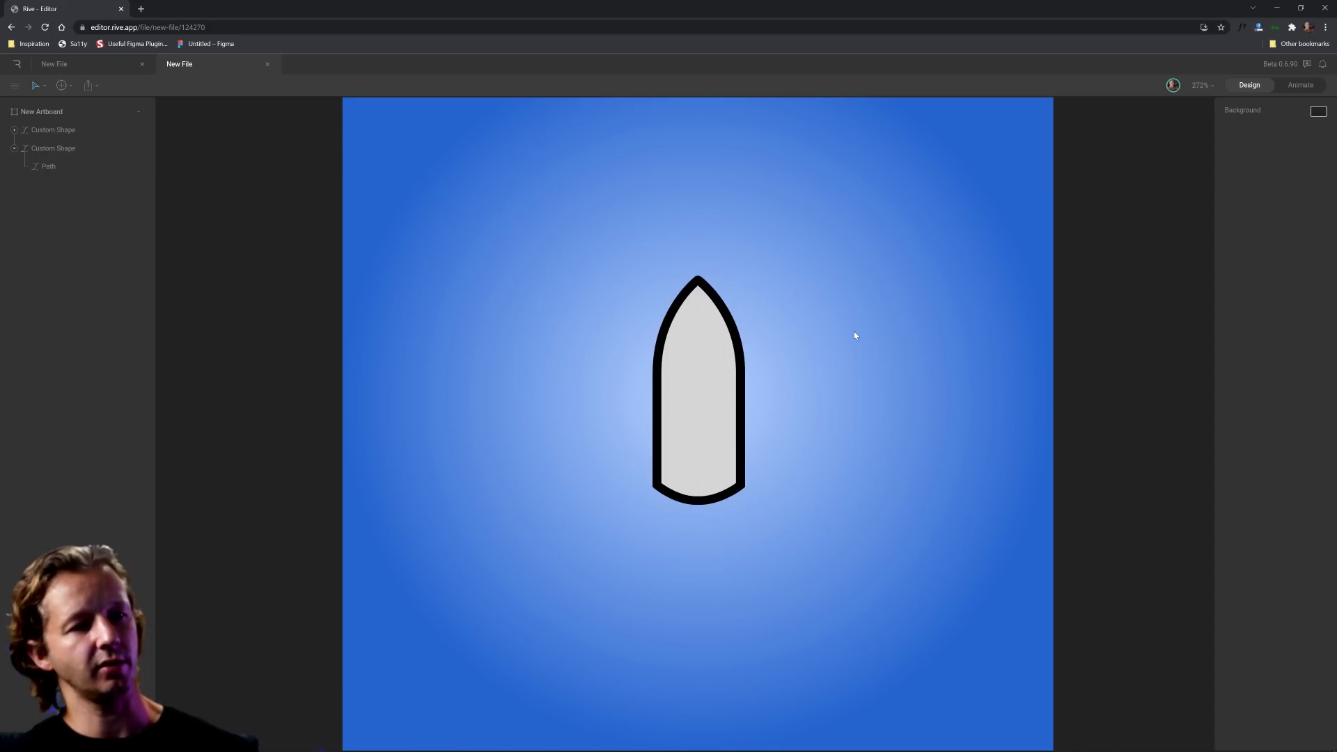
- Group the two mirrored custom shapes into one body and deselect the group
scroll(801, 341, up, 2)
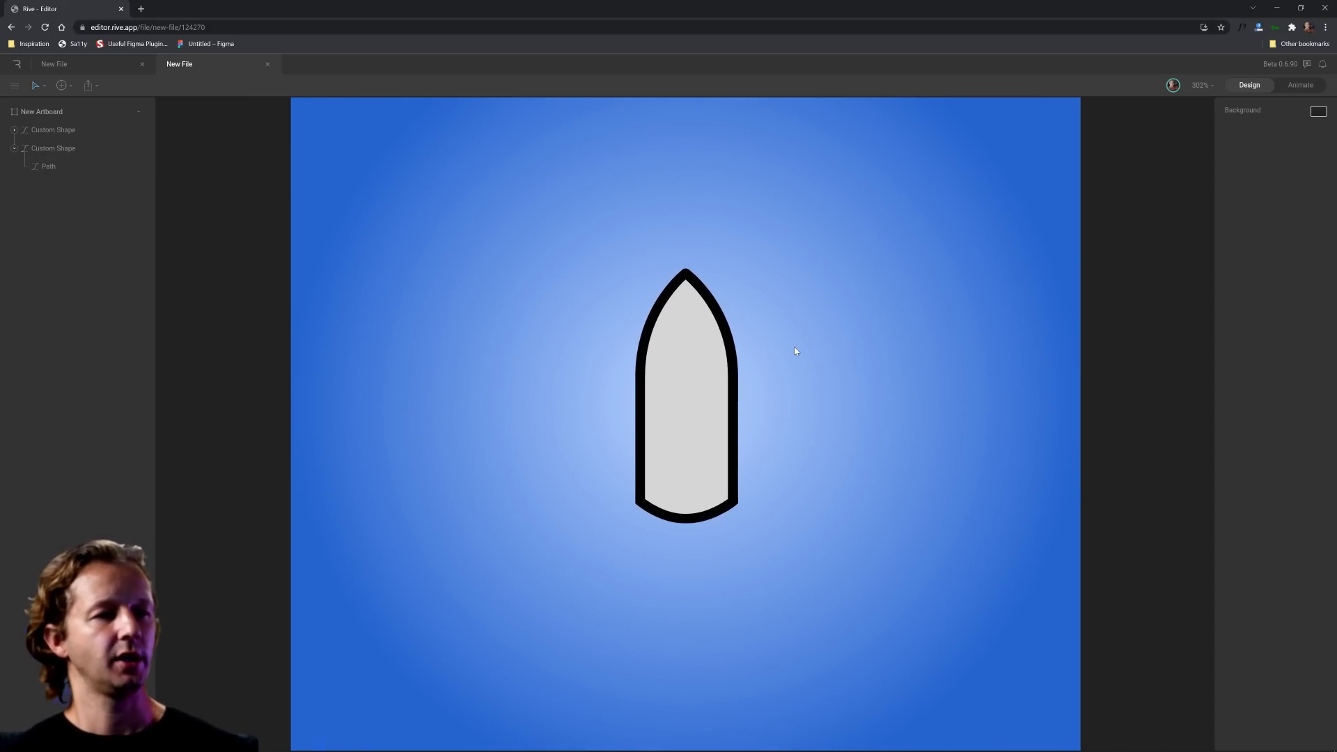
scroll(795, 351, down, 1)
drag(799, 300, 537, 424)
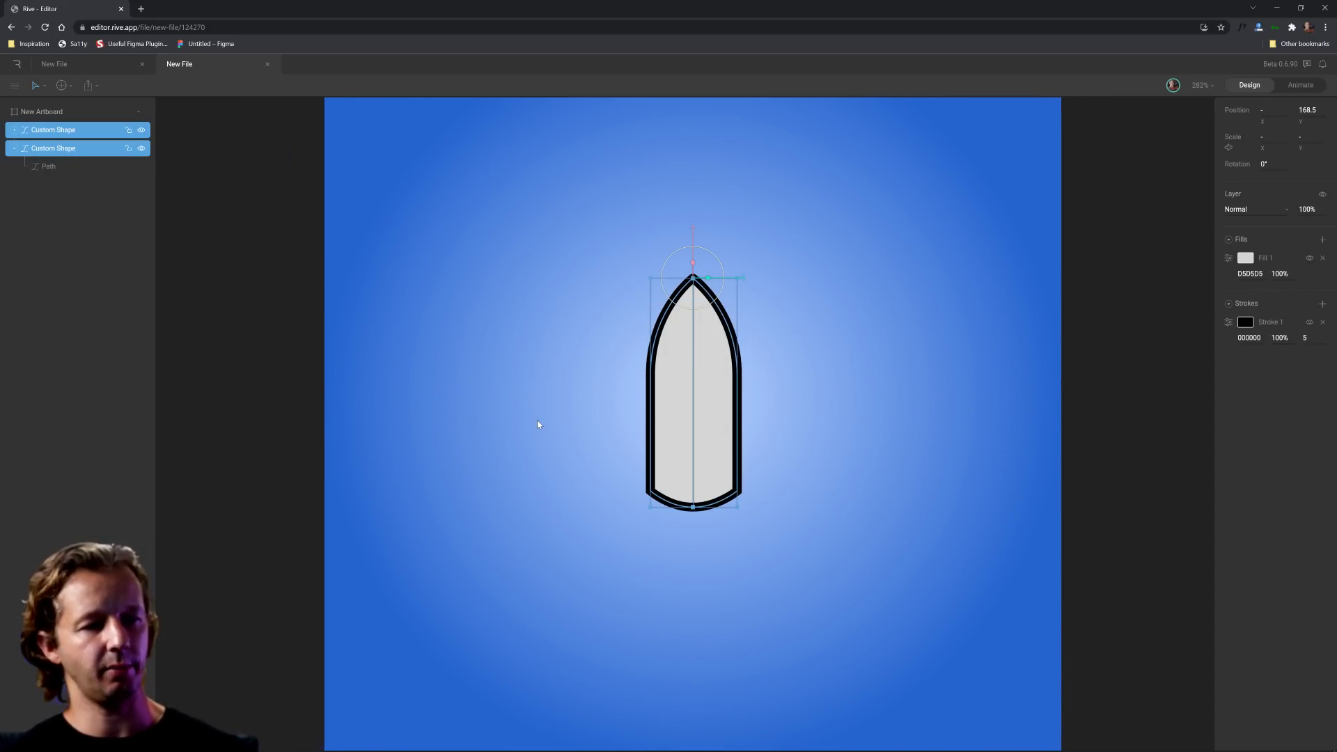
key(ctrl+g)
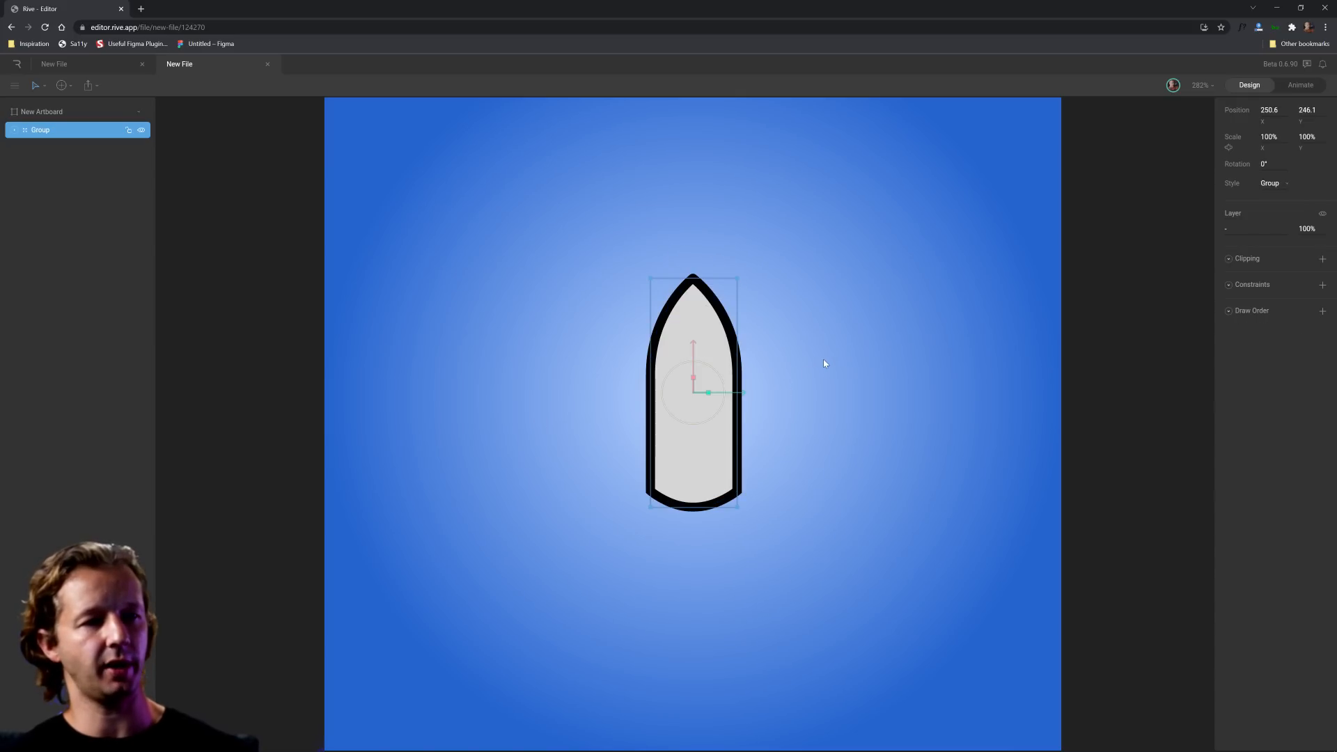
click(822, 322)
- Try placing an ellipse about 90.6 by 61 directly beneath the body's base, and delete it
scroll(808, 381, up, 2)
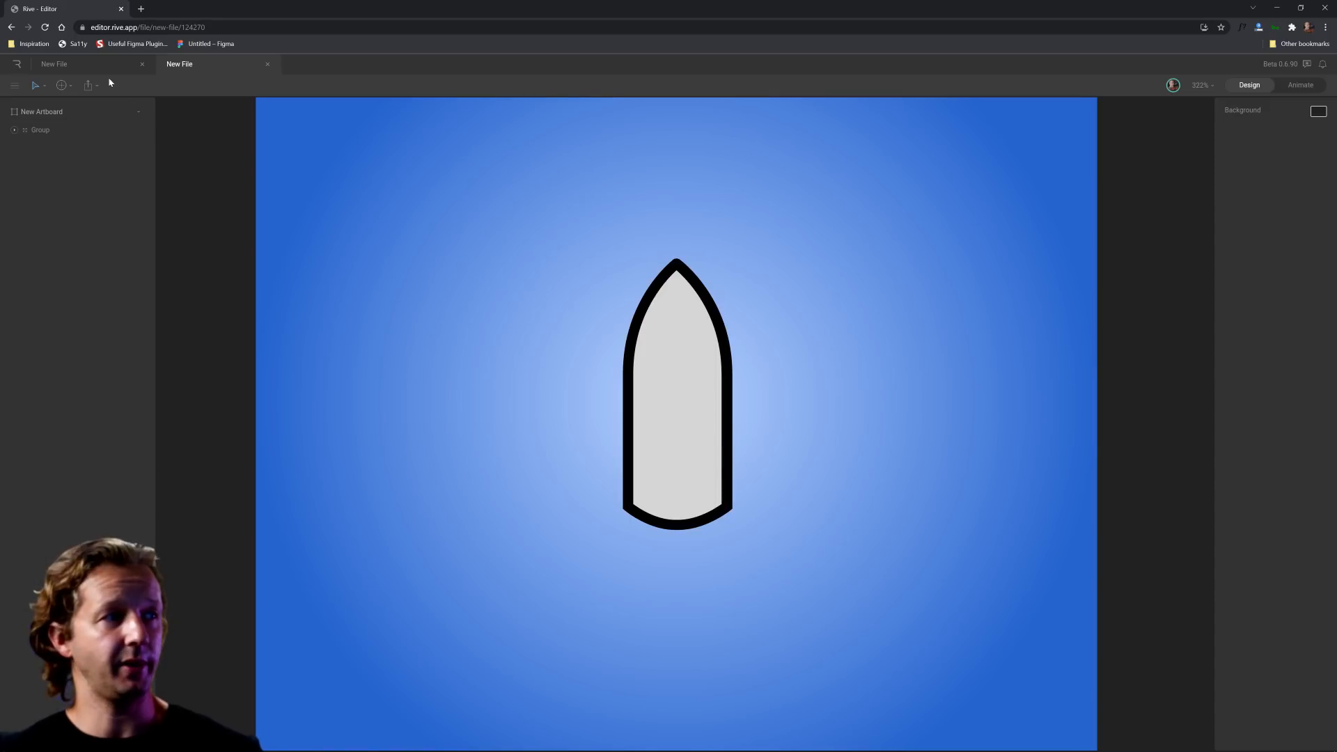
click(61, 85)
mouse_move(75, 119)
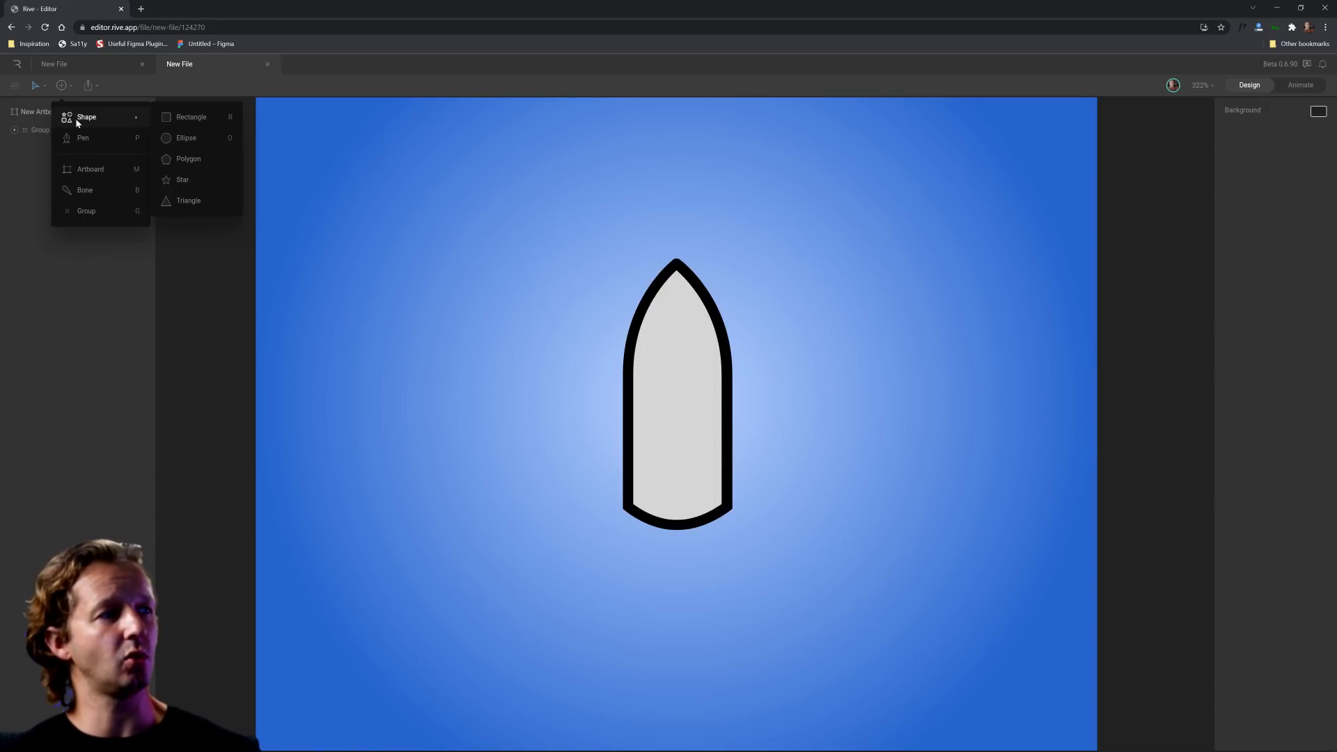
click(190, 140)
drag(604, 568, 758, 671)
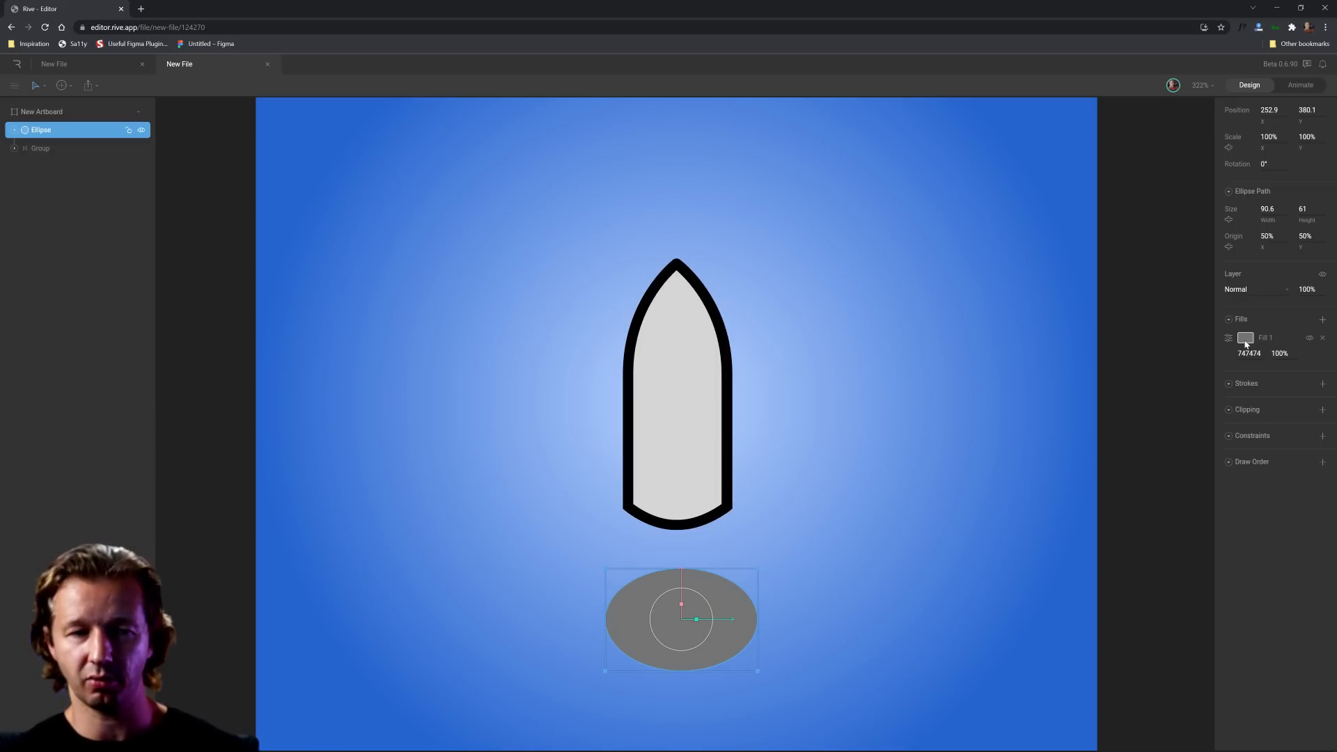
drag(737, 604, 737, 564)
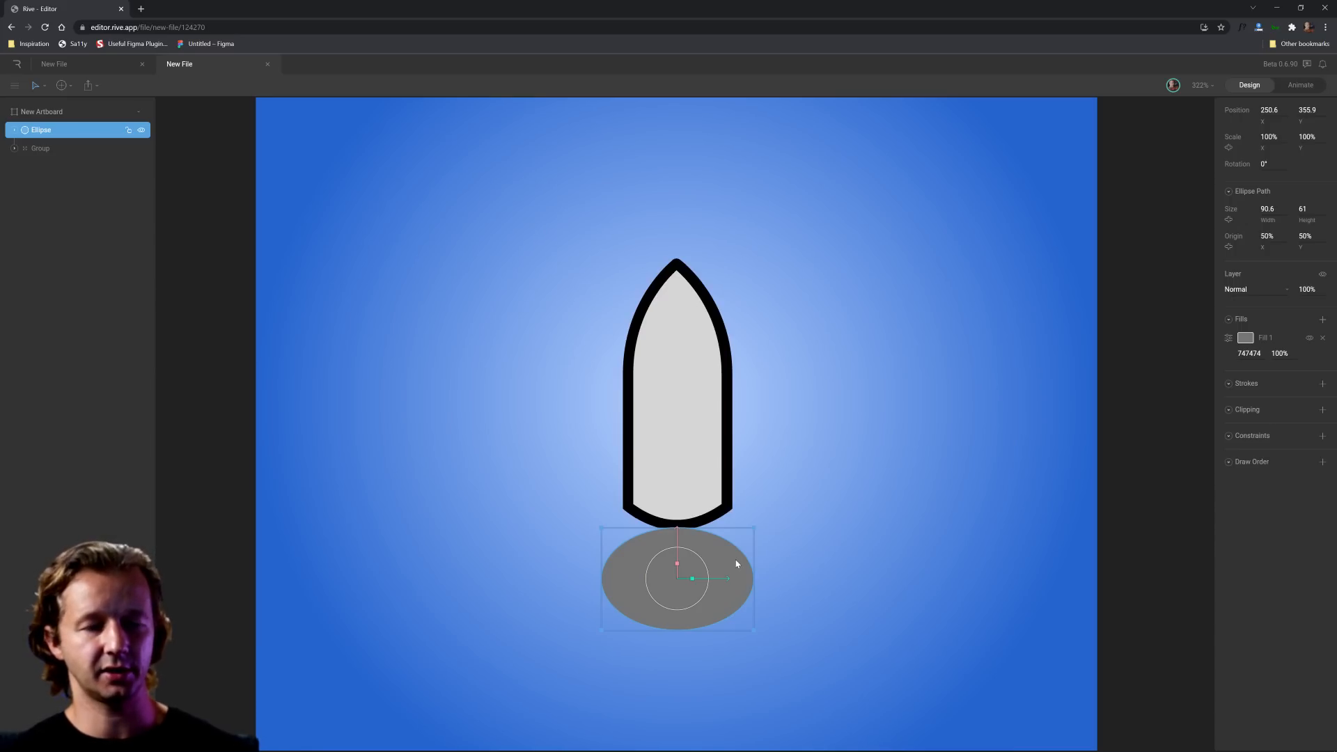
key(Delete)
click(649, 384)
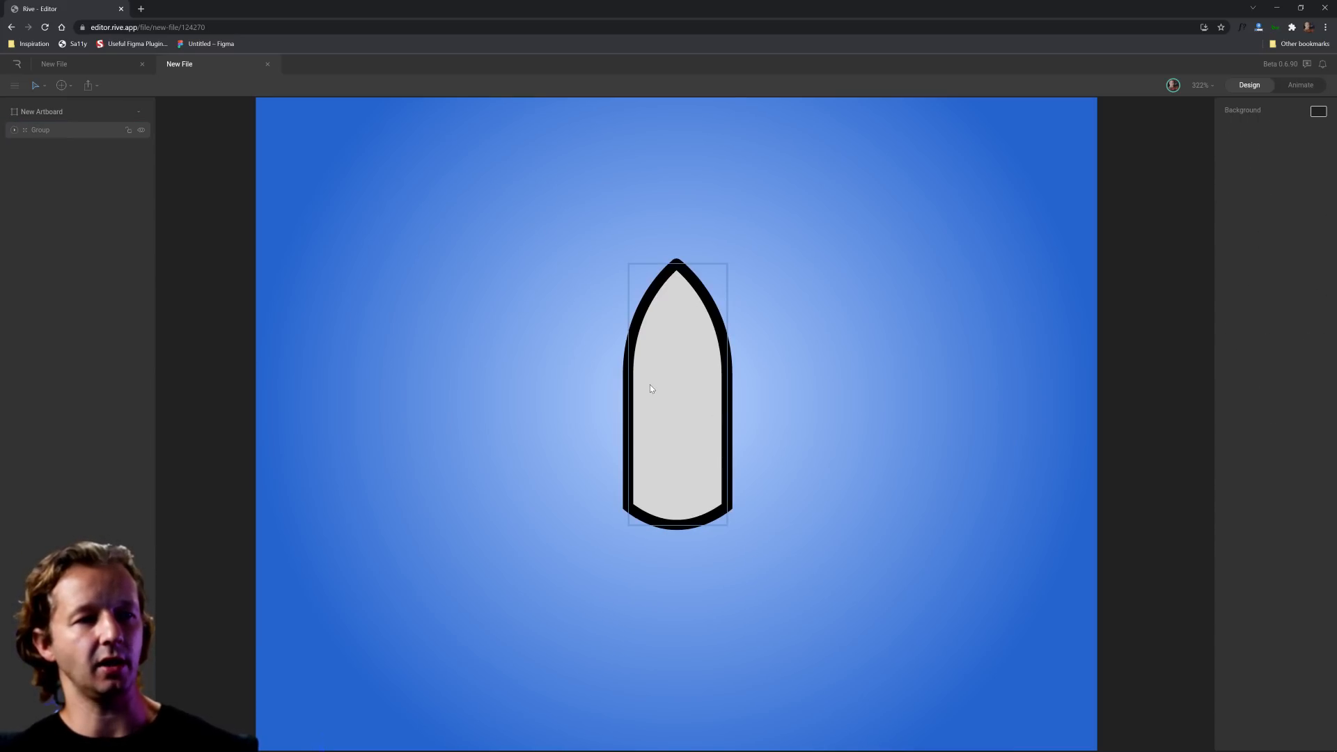
click(543, 382)
click(691, 348)
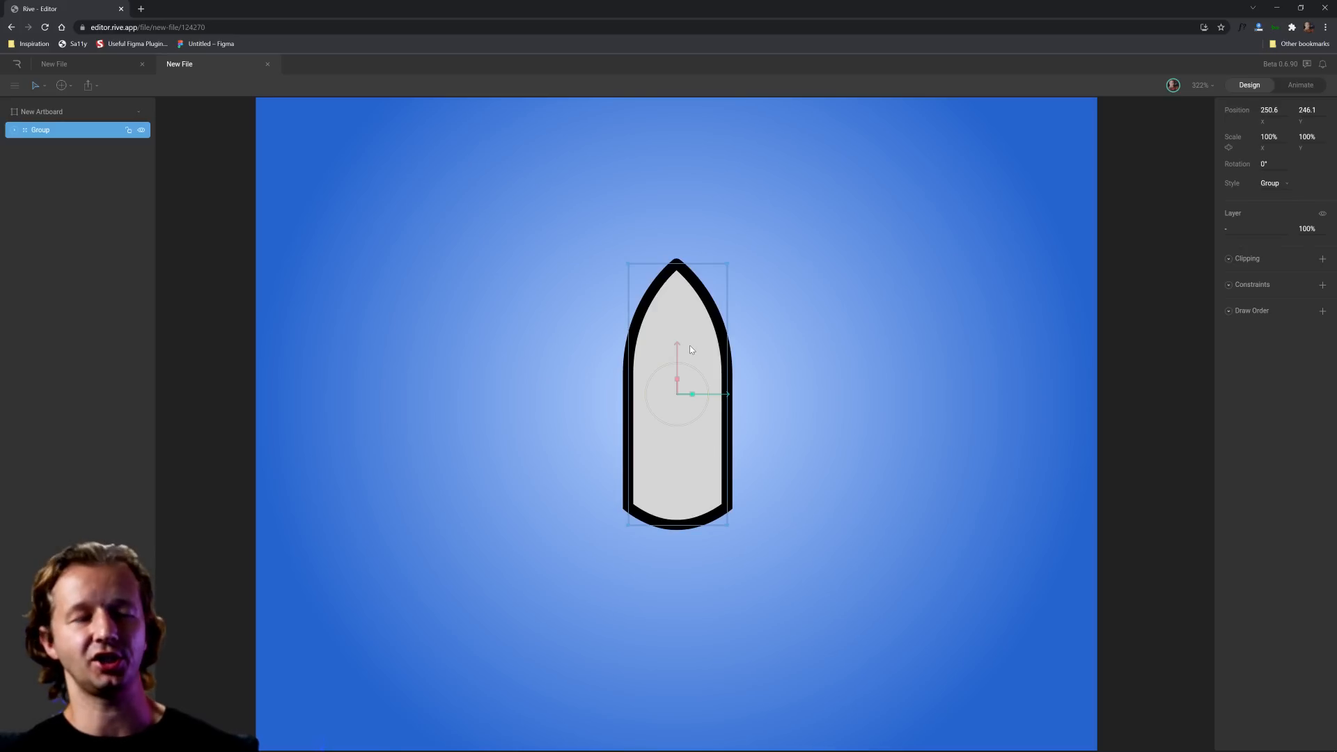
click(276, 184)
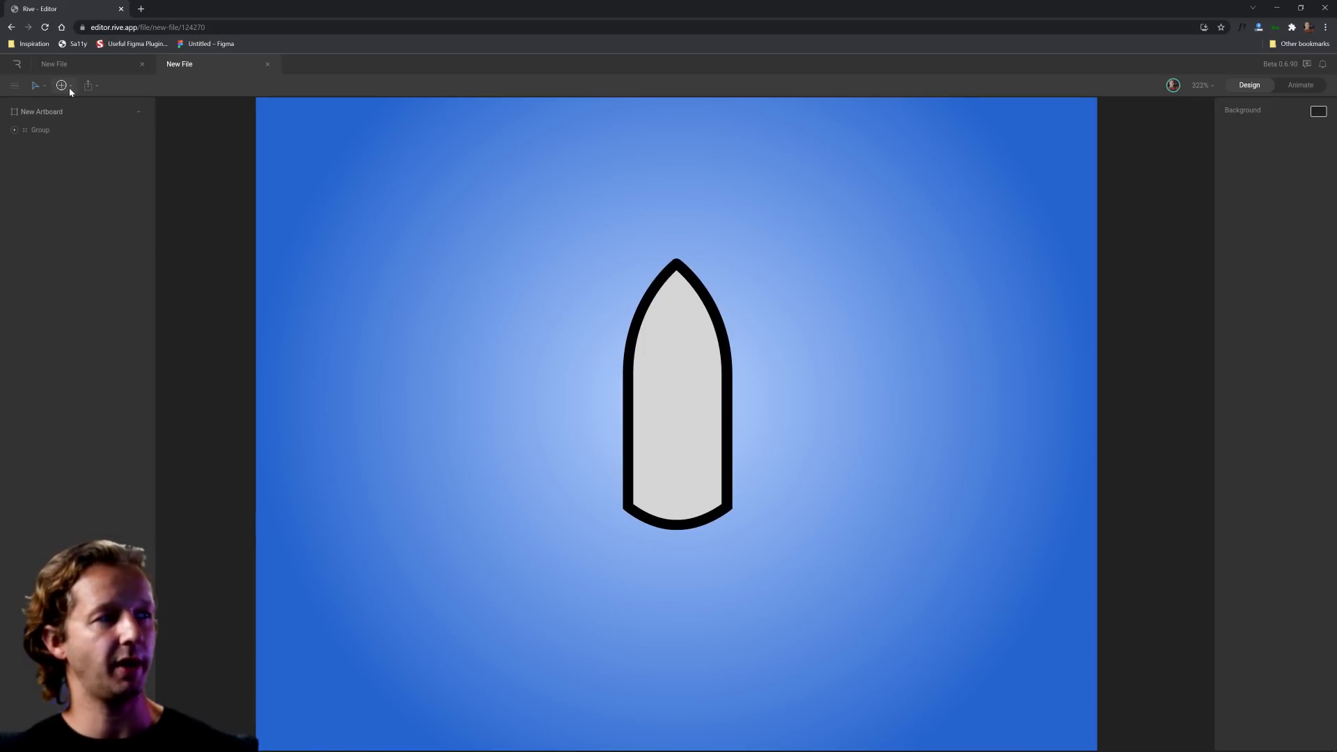
- With the Pen tool, start a separate path beside the grouped body and add a curved point at X 44.3, Y -36.6
click(70, 89)
click(68, 138)
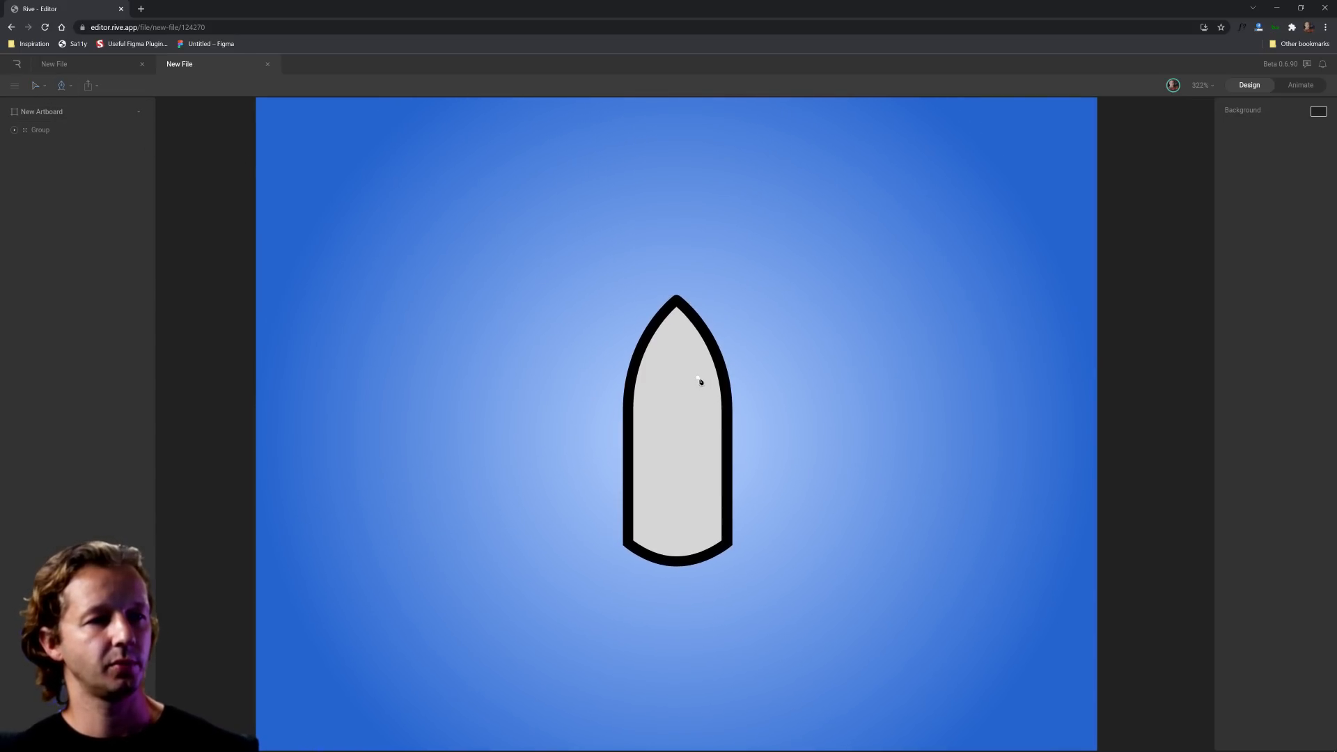
scroll(697, 418, up, 5)
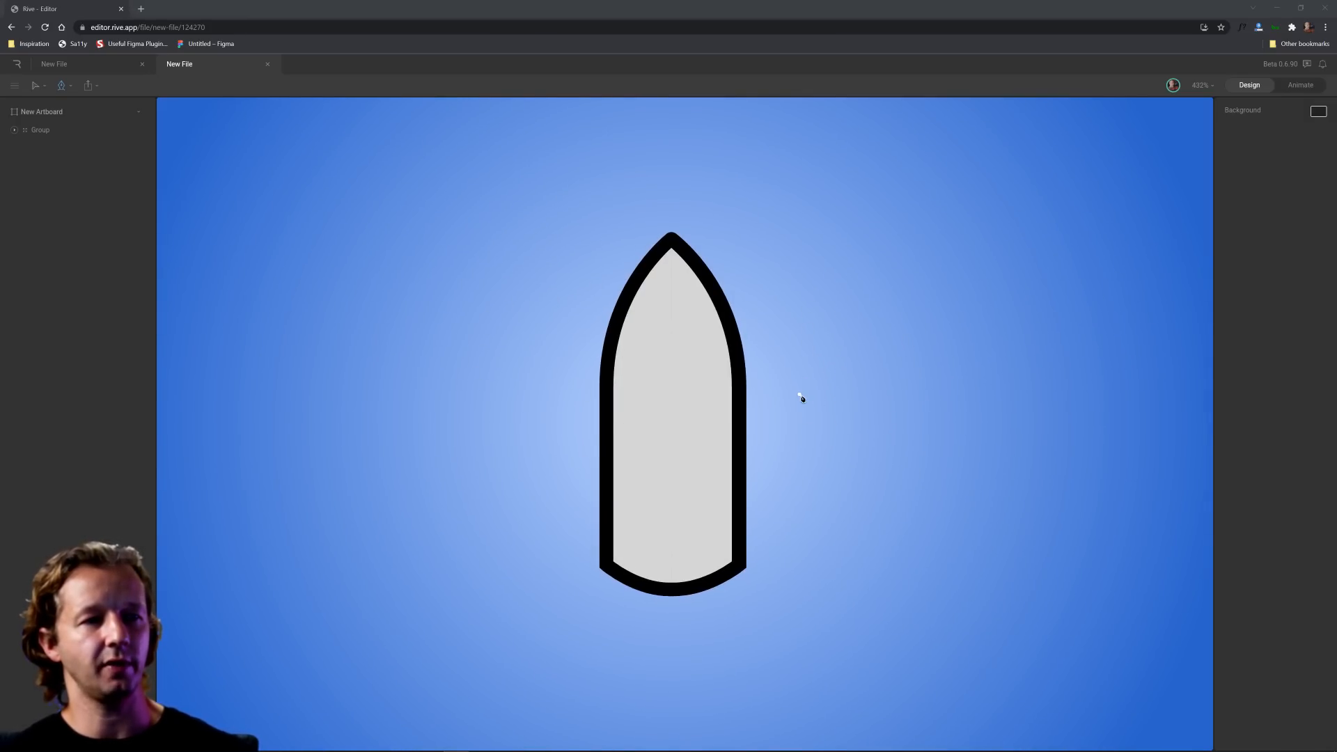
click(799, 416)
drag(898, 332, 966, 357)
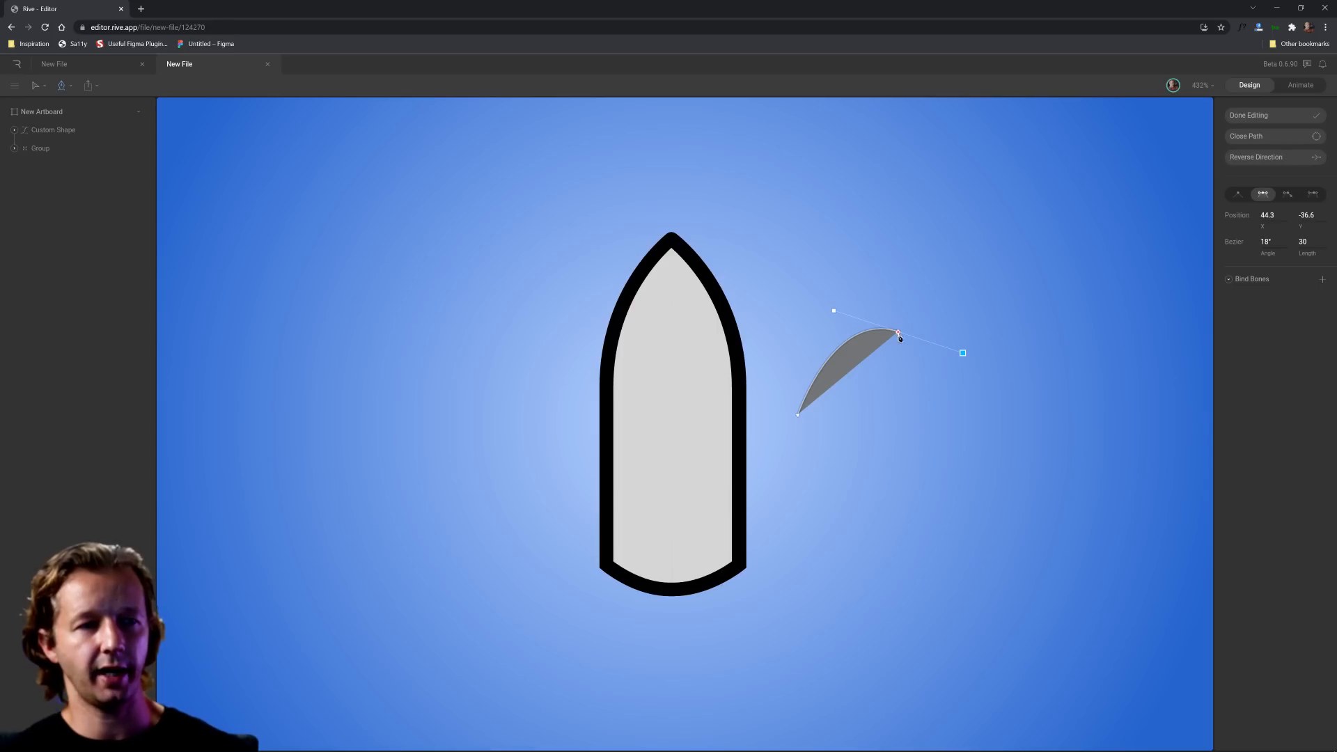
mouse_move(962, 354)
mouse_down()
mouse_move(887, 337)
mouse_move(958, 348)
mouse_move(921, 341)
mouse_move(950, 364)
mouse_move(953, 354)
mouse_up()
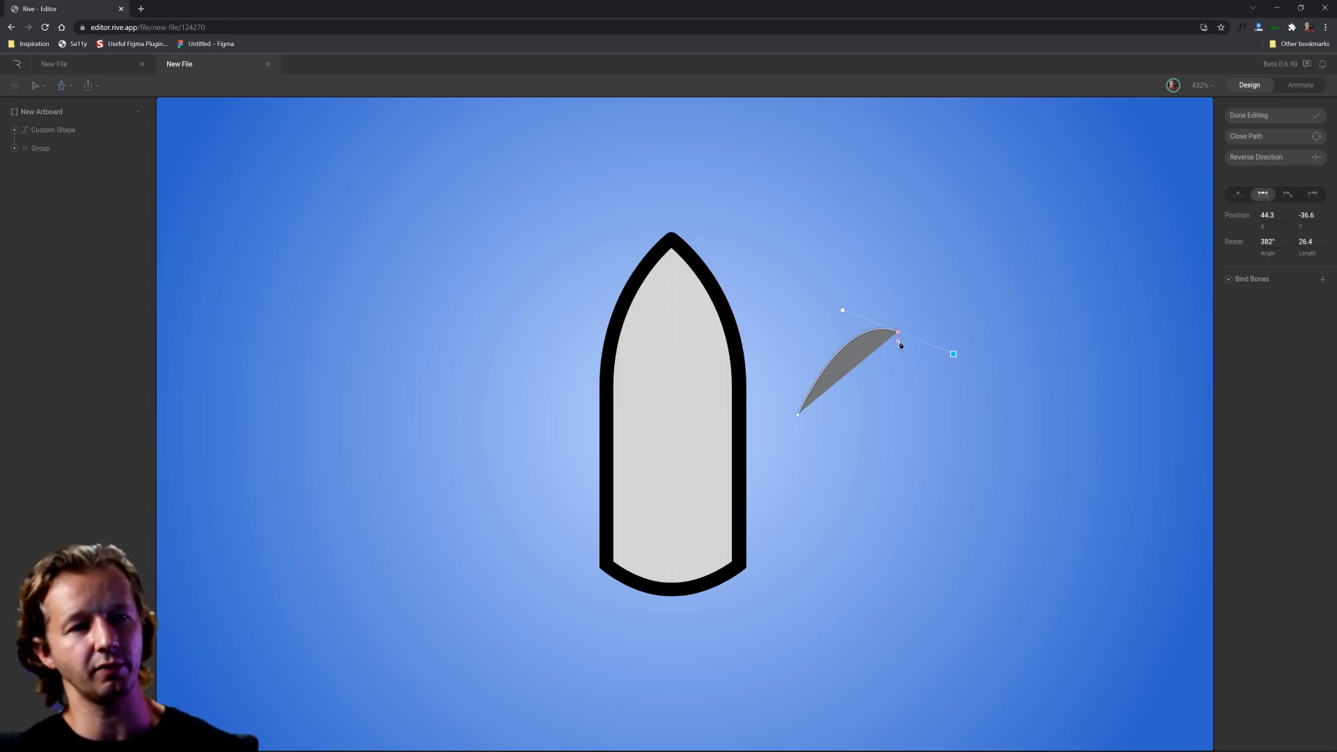
key(ctrl+z)
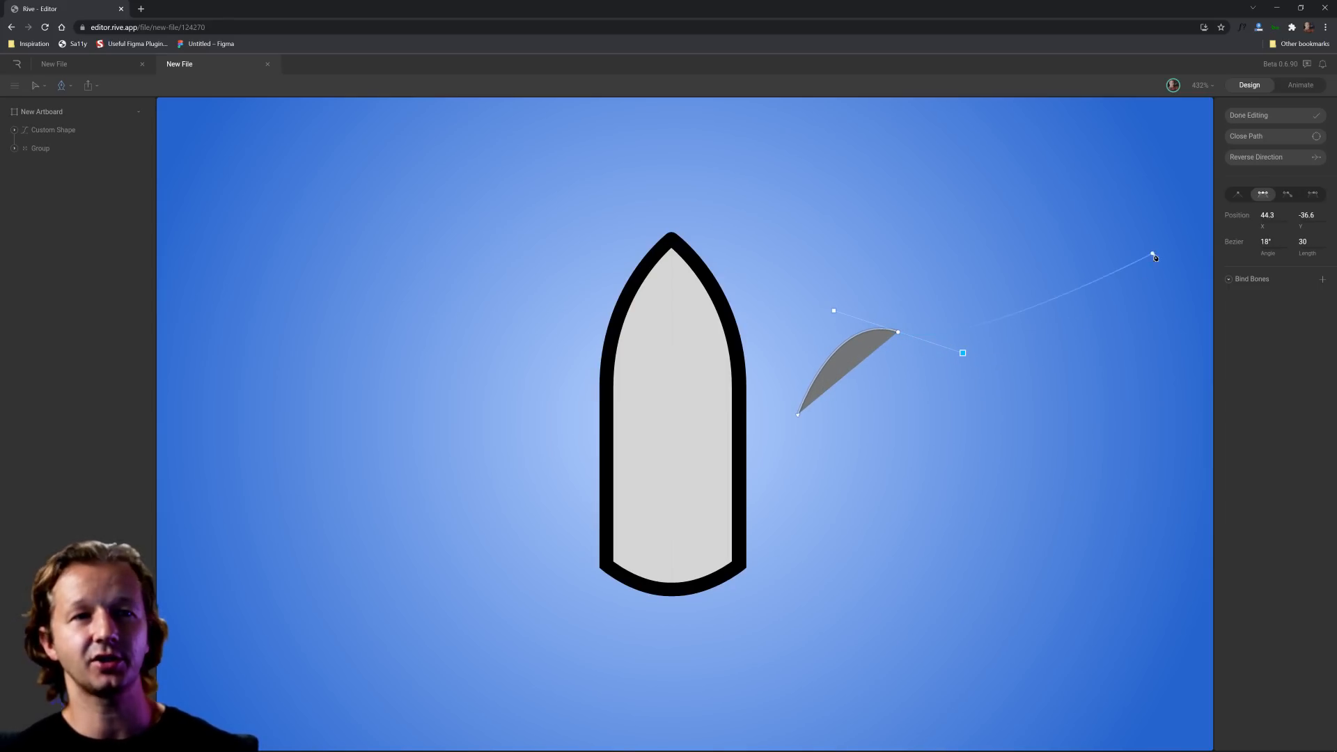
- Detach the curved point's handles, collapse its outgoing handle to length 0, and add a corner point straight below it
click(1286, 195)
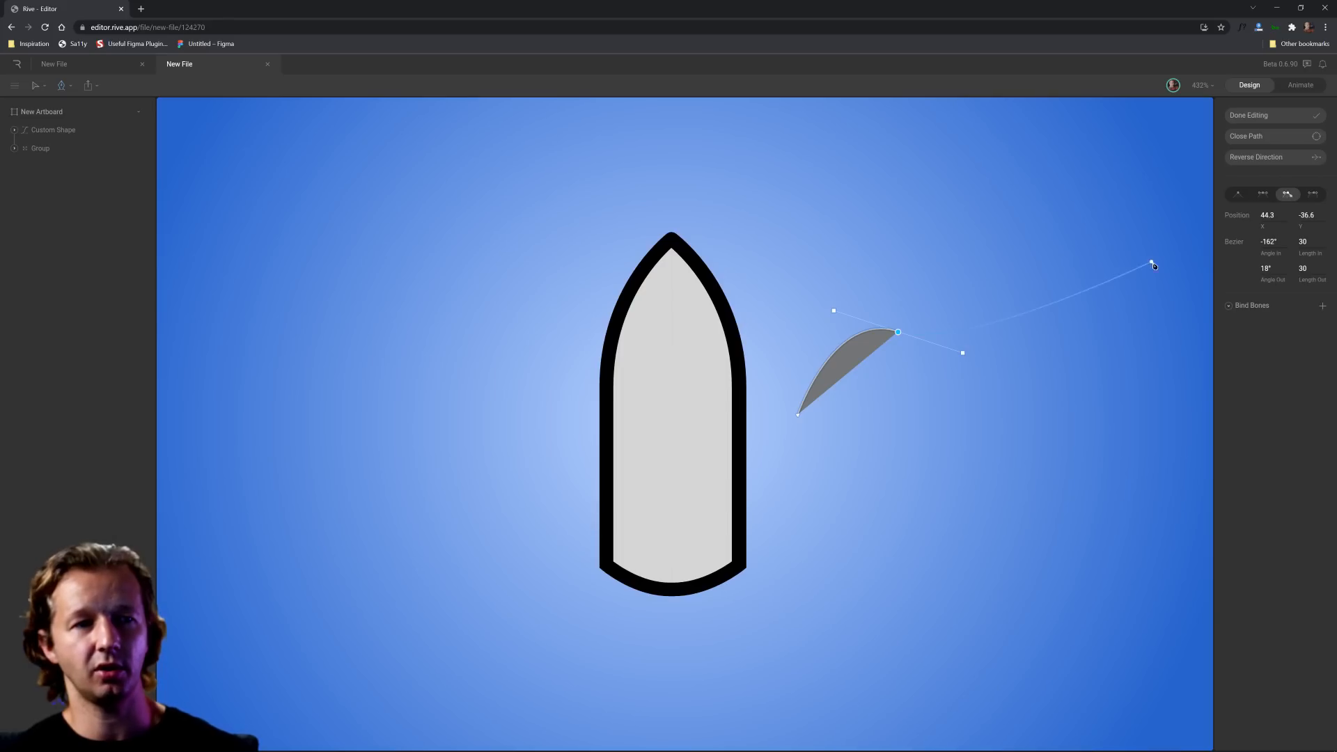
drag(963, 356, 898, 333)
click(894, 419)
drag(896, 423, 899, 431)
key(v)
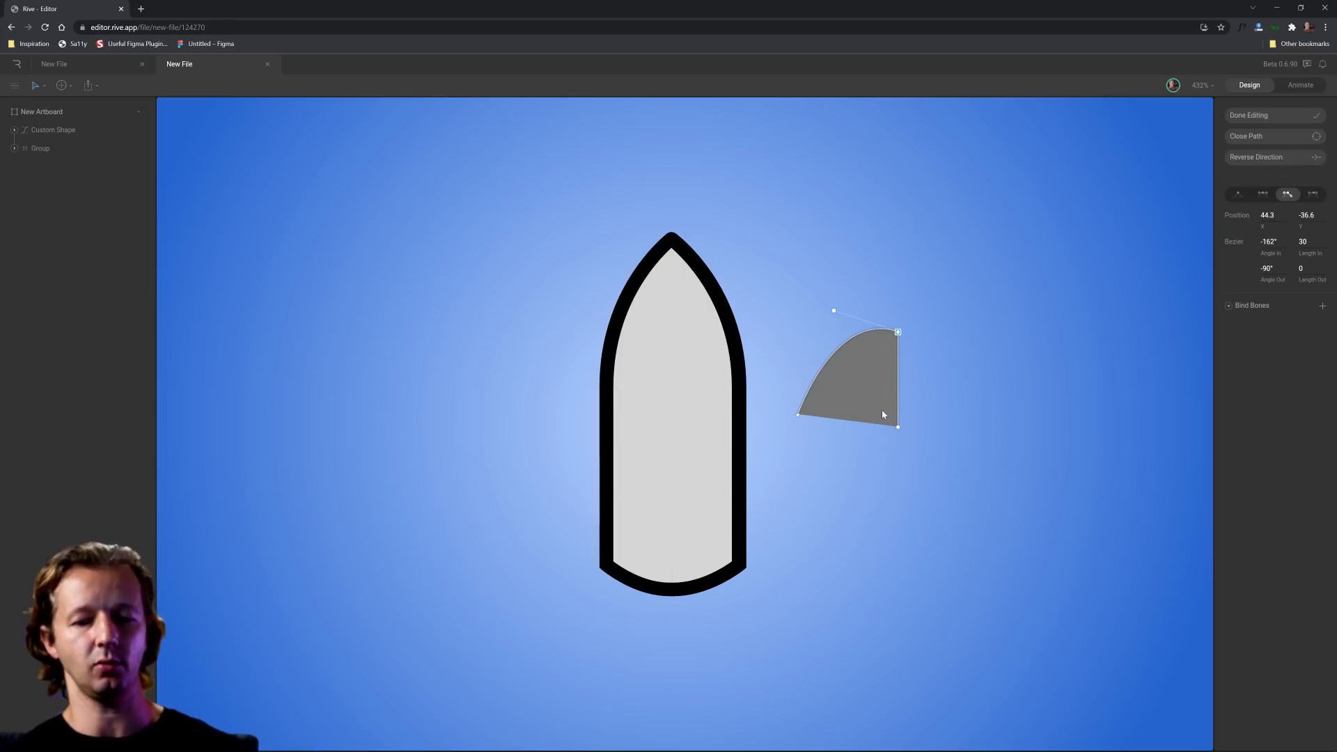
- Finish editing the separate path beside the rocket body and delete it
click(882, 414)
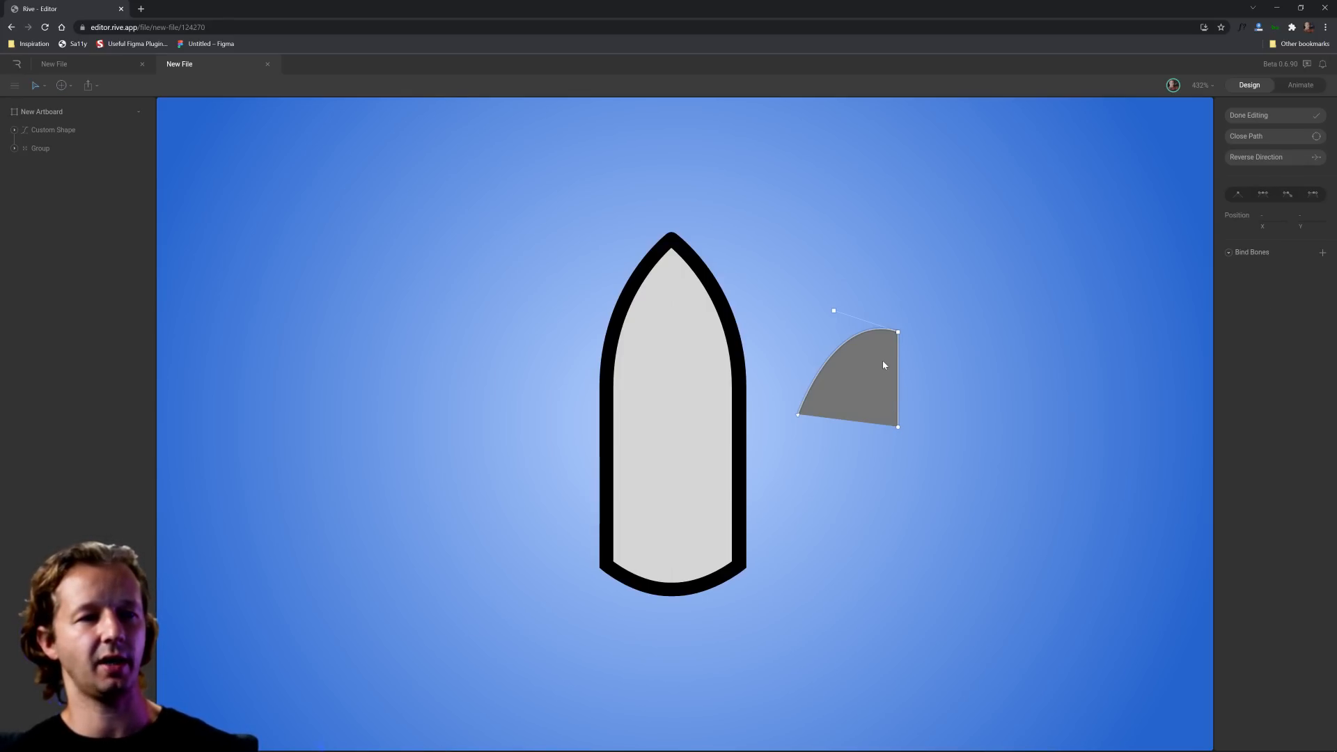
key(Return)
key(Delete)
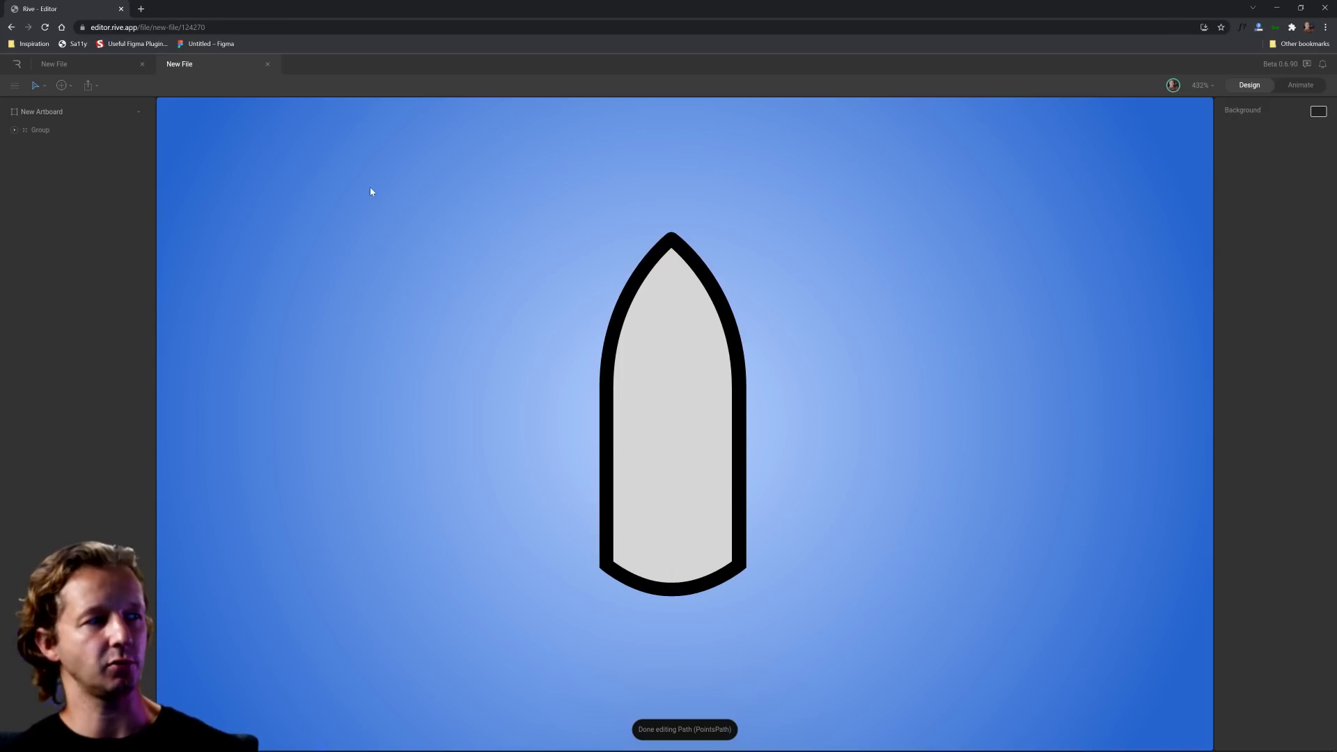
- Draw a curved Pen line across the upper body from edge to edge to separate the nose from the hull
click(606, 402)
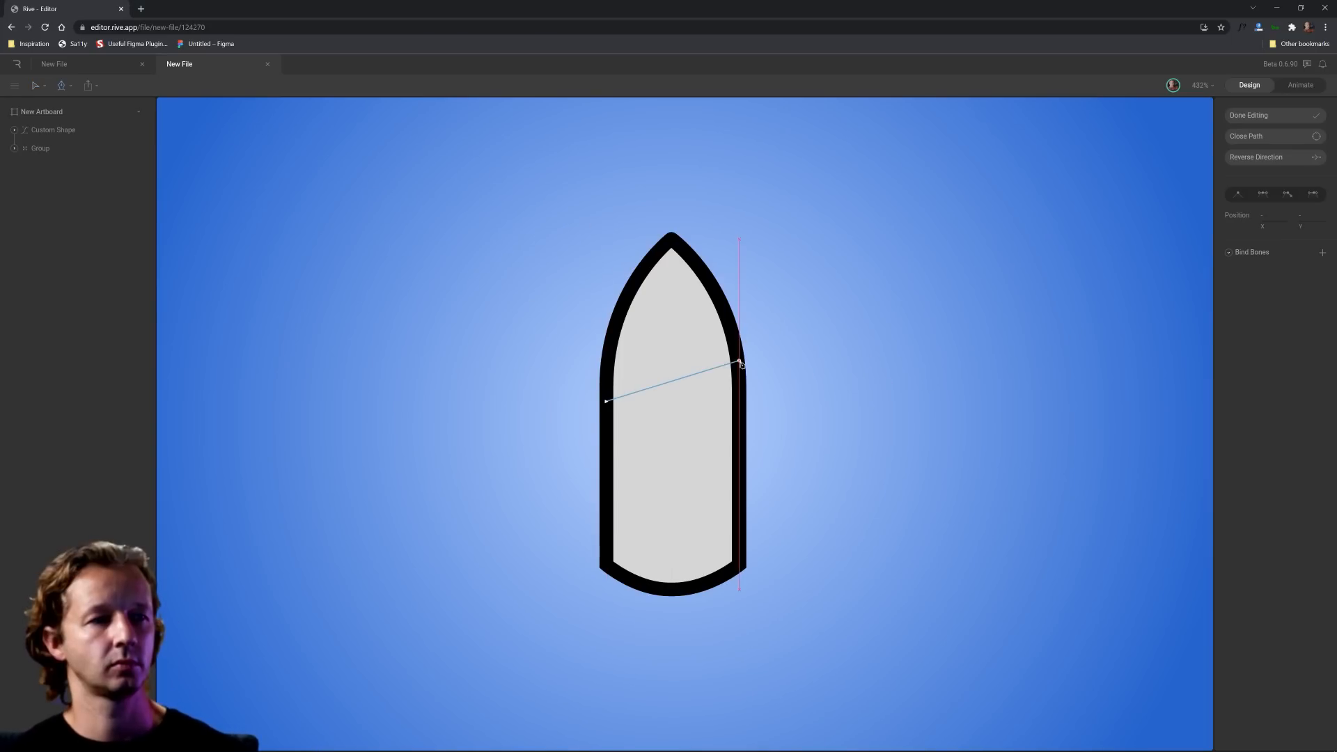
drag(739, 360, 865, 373)
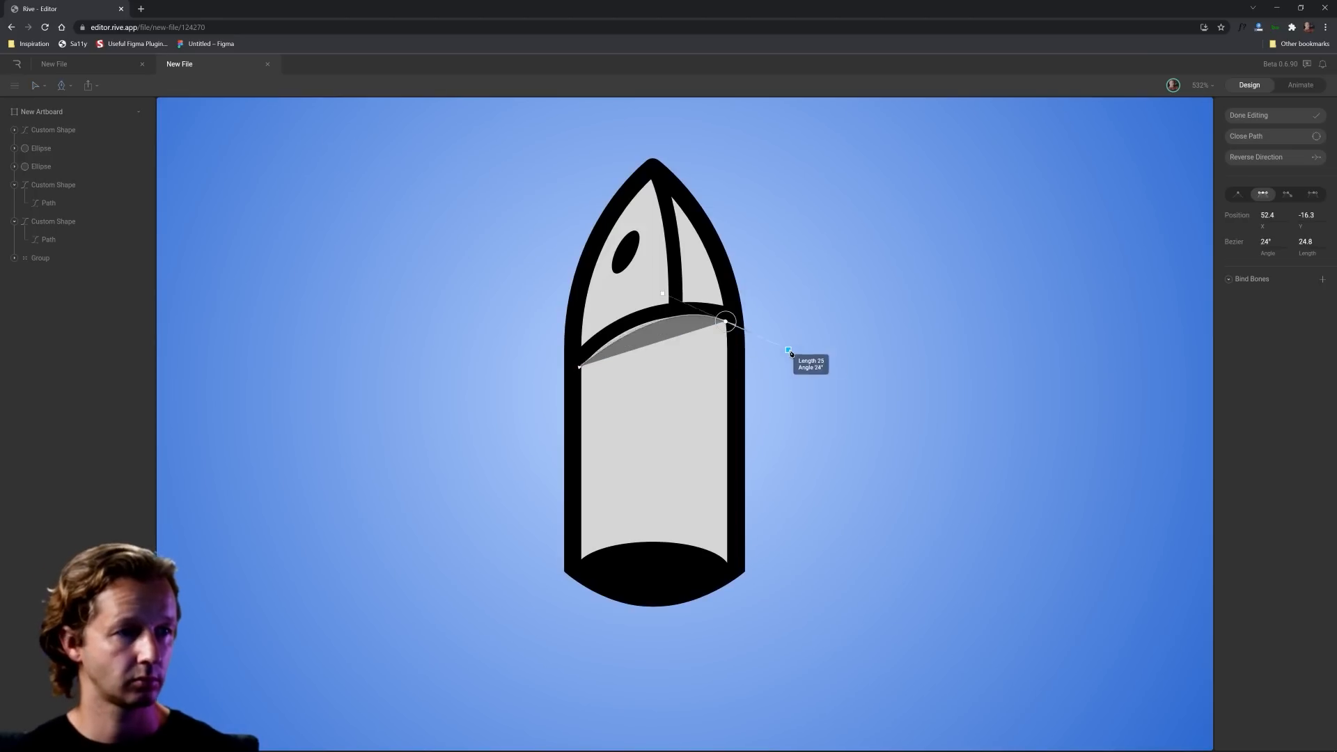
- Close a panel path over the lower hull with curved upper and lower edges, aligning its two right-hand points at X 53.9
click(725, 322)
click(727, 561)
drag(580, 560, 501, 604)
click(580, 367)
key(Escape)
key(Return)
drag(726, 322, 732, 323)
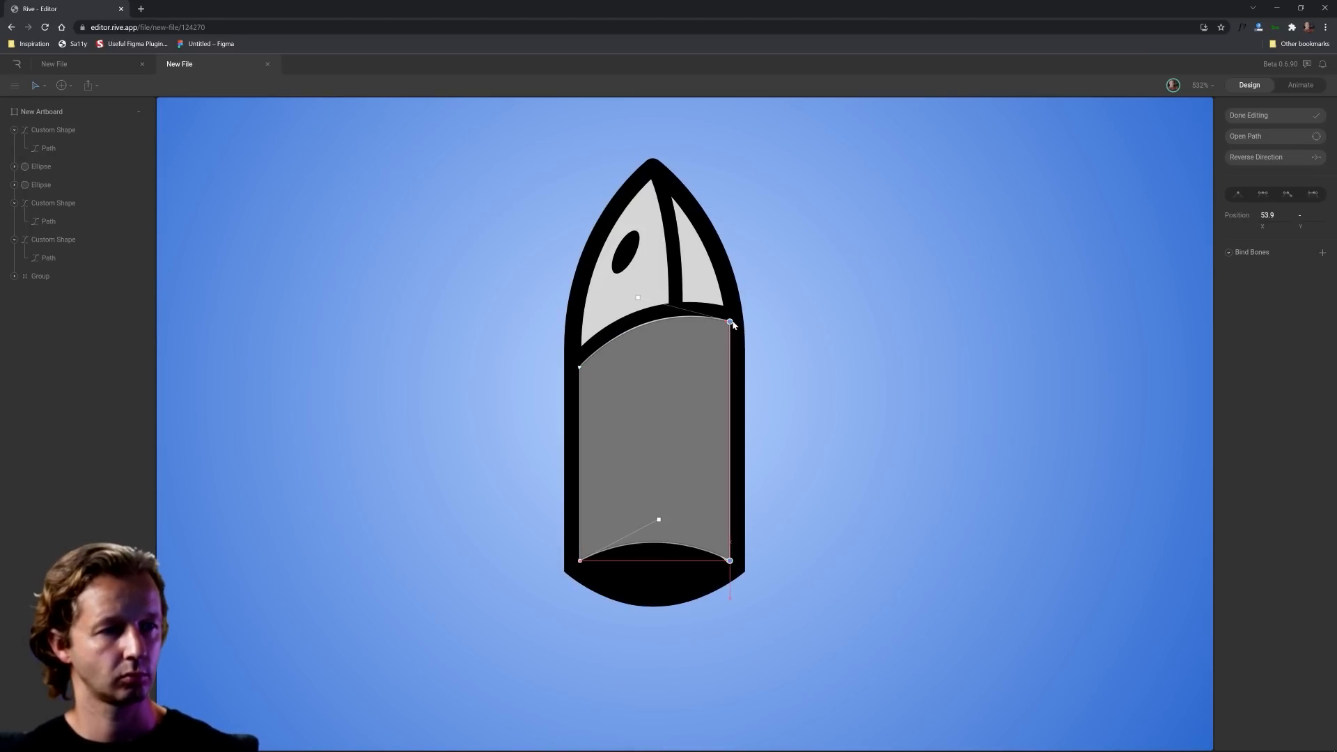
- Bring the curved divider band above the hull panel in the layer order and widen the panel to 101% horizontal scale
scroll(705, 424, up, 3)
key(Escape)
click(637, 285)
drag(53, 240, 53, 124)
click(647, 432)
key(Return)
key(Escape)
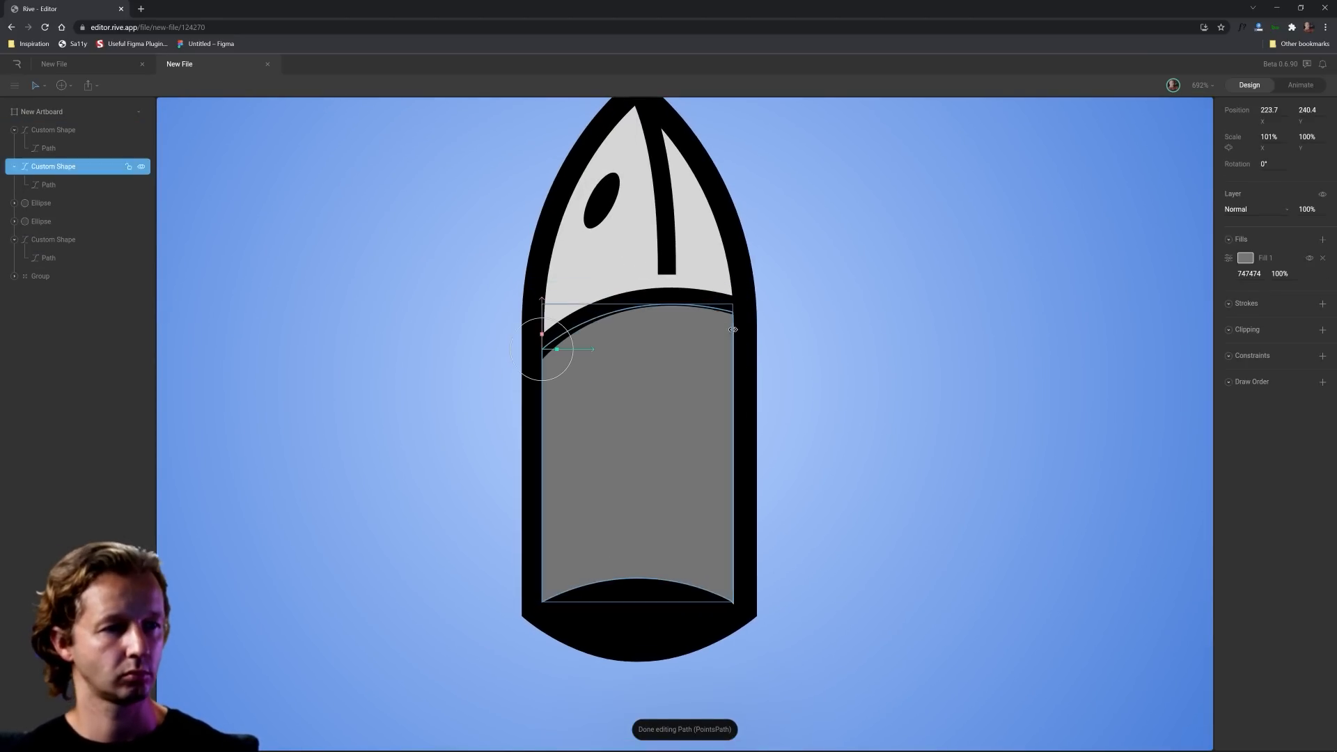
- Change the lower hull panel's grey fill to light blue
click(667, 222)
click(647, 432)
click(1245, 257)
click(1175, 367)
click(1157, 276)
- Draw a tall, narrow rounded rectangle along the hull's left side and fill it with semi-transparent white as a highlight
scroll(888, 328, down, 3)
key(r)
drag(527, 261, 550, 471)
click(1245, 365)
click(1270, 262)
- Draw a closed, curved fin shape with the Pen tool over the hull's lower right edge
key(p)
click(641, 418)
mouse_move(703, 495)
mouse_down()
mouse_move(703, 554)
mouse_move(676, 529)
mouse_up()
click(703, 621)
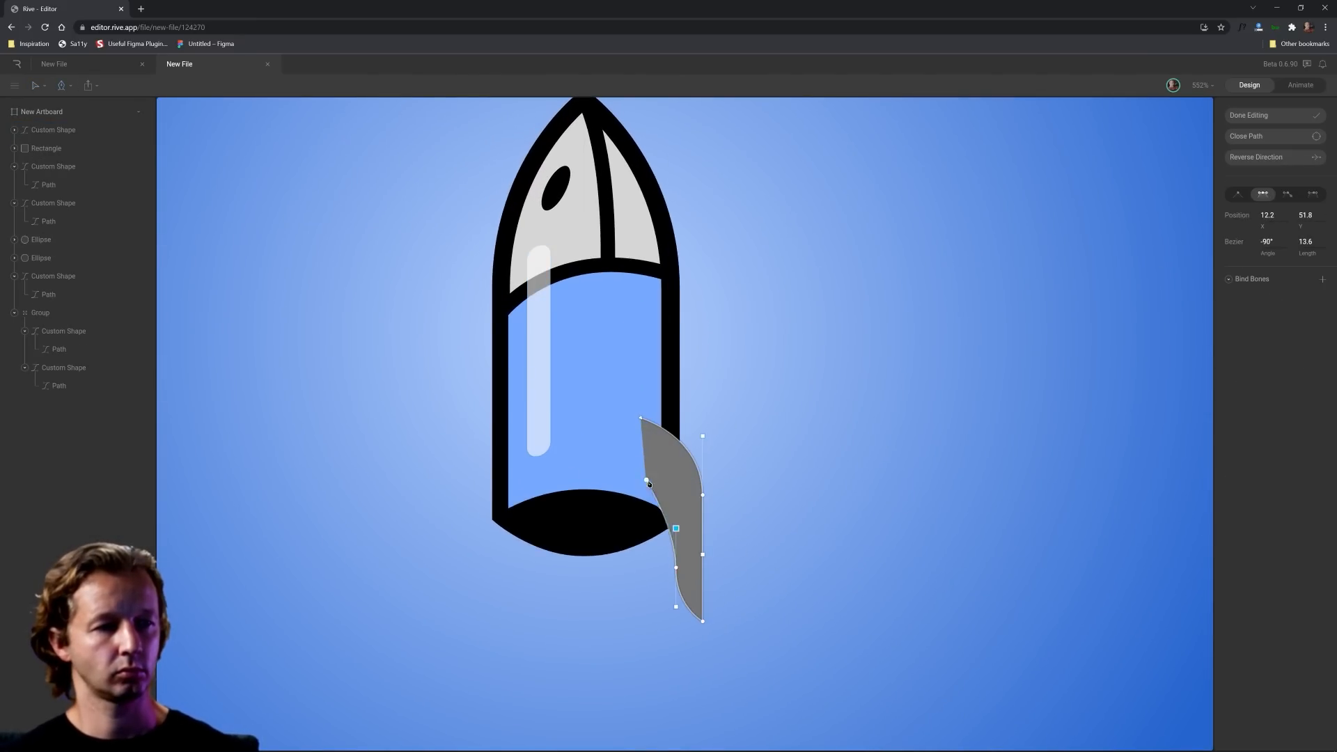
click(641, 481)
click(640, 417)
key(Escape)
- Fill the fin with black, adjust its placement against the hull, and duplicate it for the opposite side
click(1245, 258)
drag(697, 483, 691, 475)
key(ctrl+d)
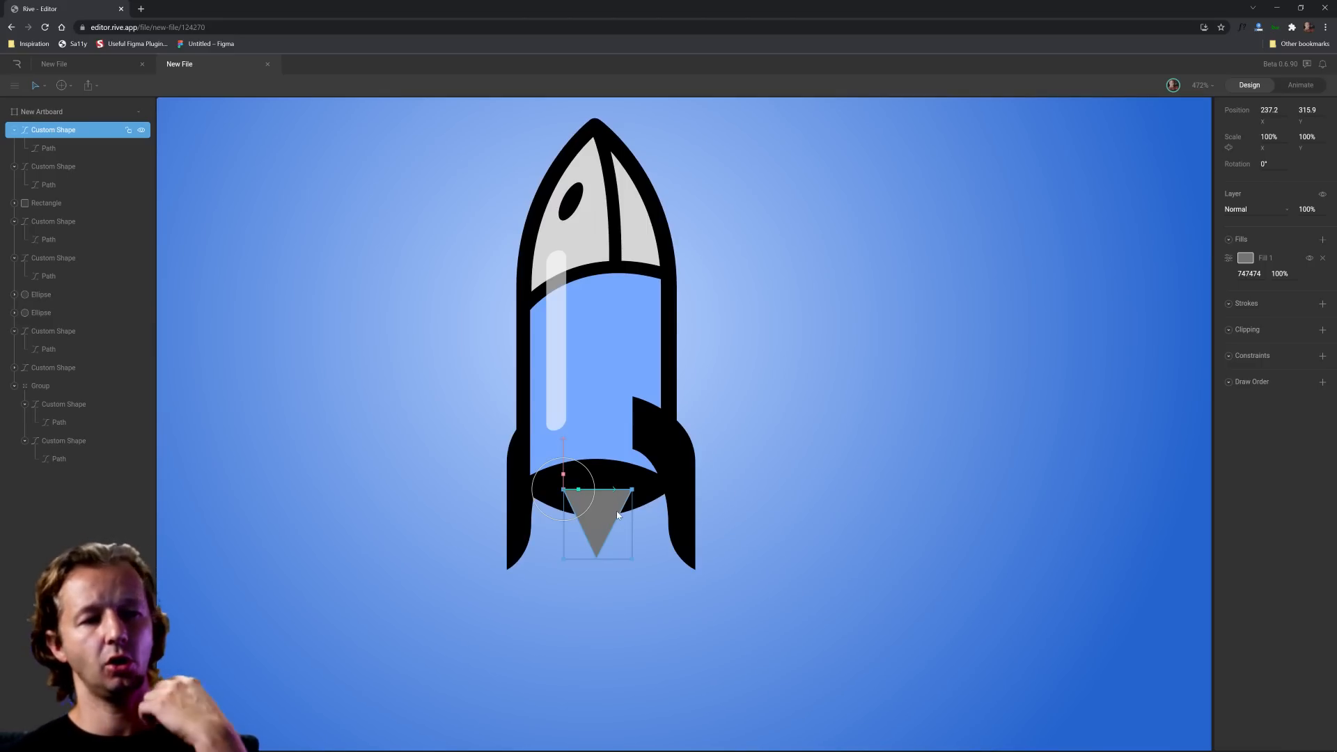
- Give the triangular flame a linear gradient fill running vertically from white at its base to black at its tip
click(1245, 257)
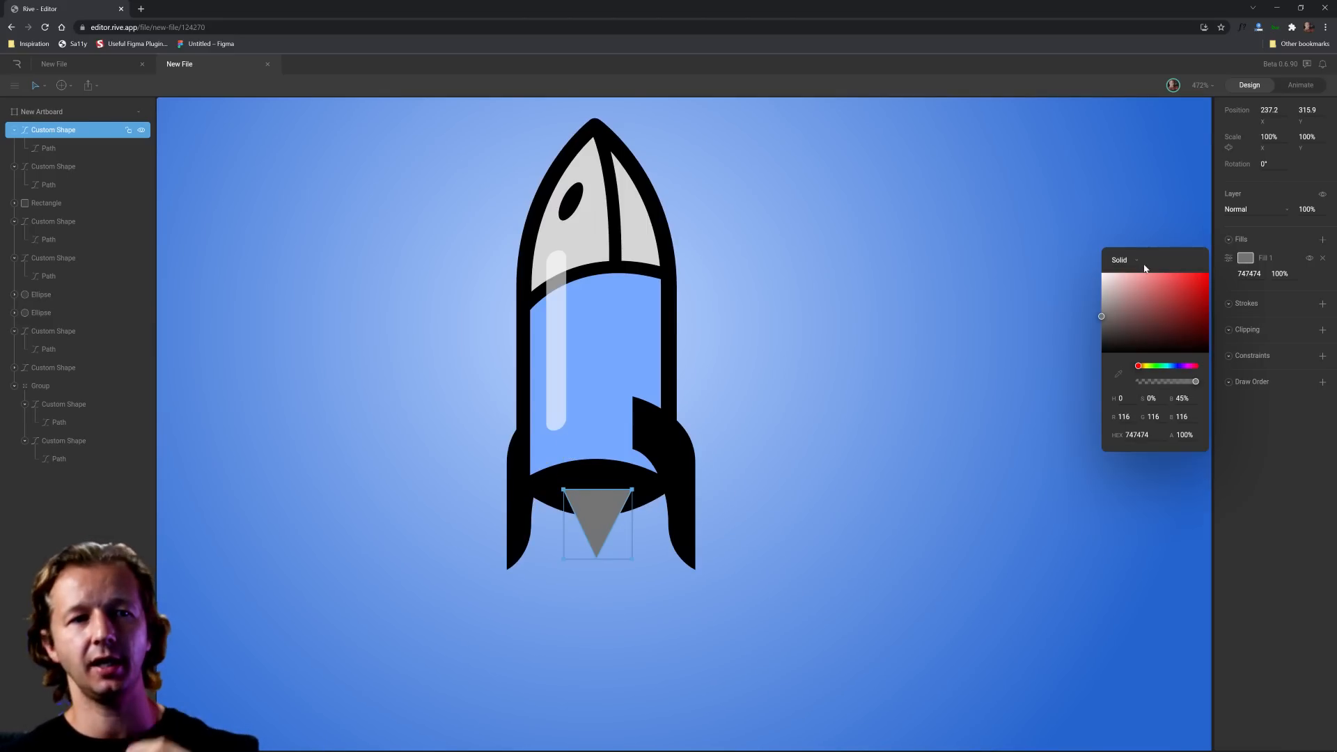
click(1123, 261)
click(1135, 280)
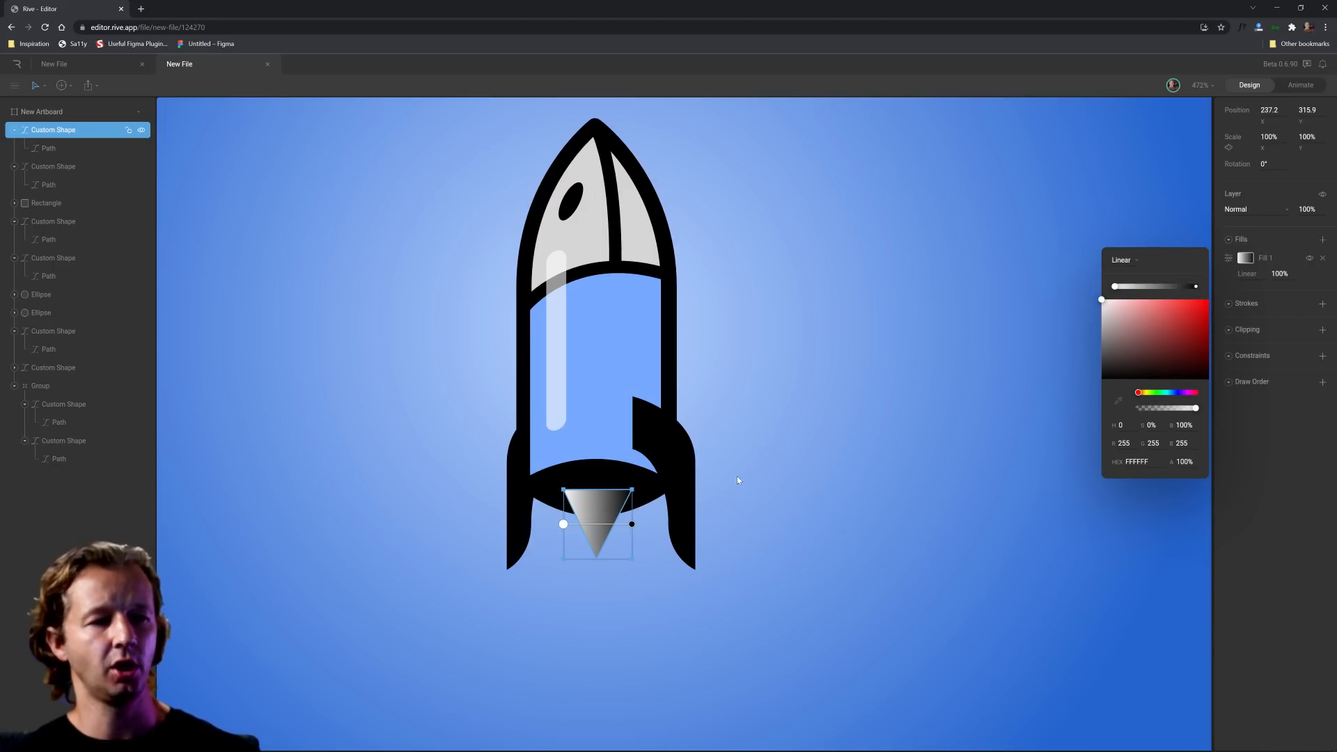
drag(564, 524, 595, 559)
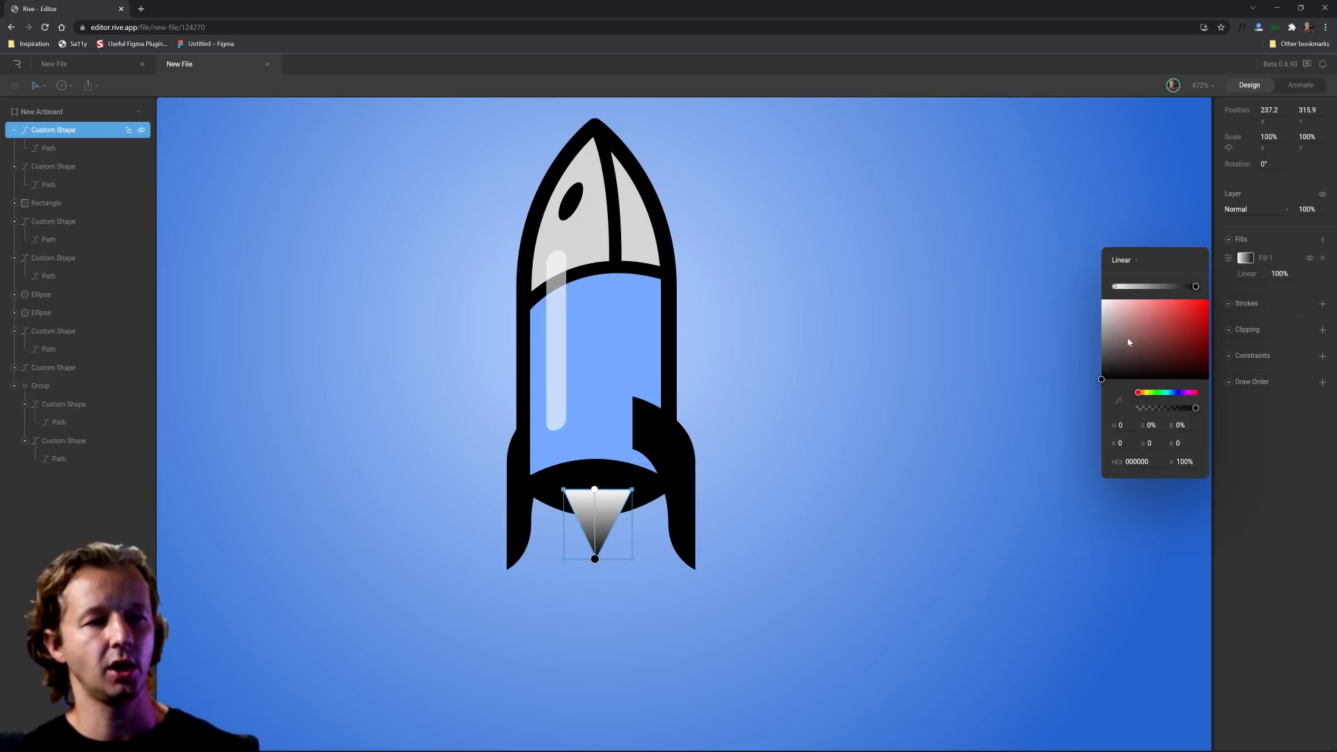
- Sample the background blue 729DE8 for the gradient stop at the flame's tip and set its opacity to 0%
click(1118, 400)
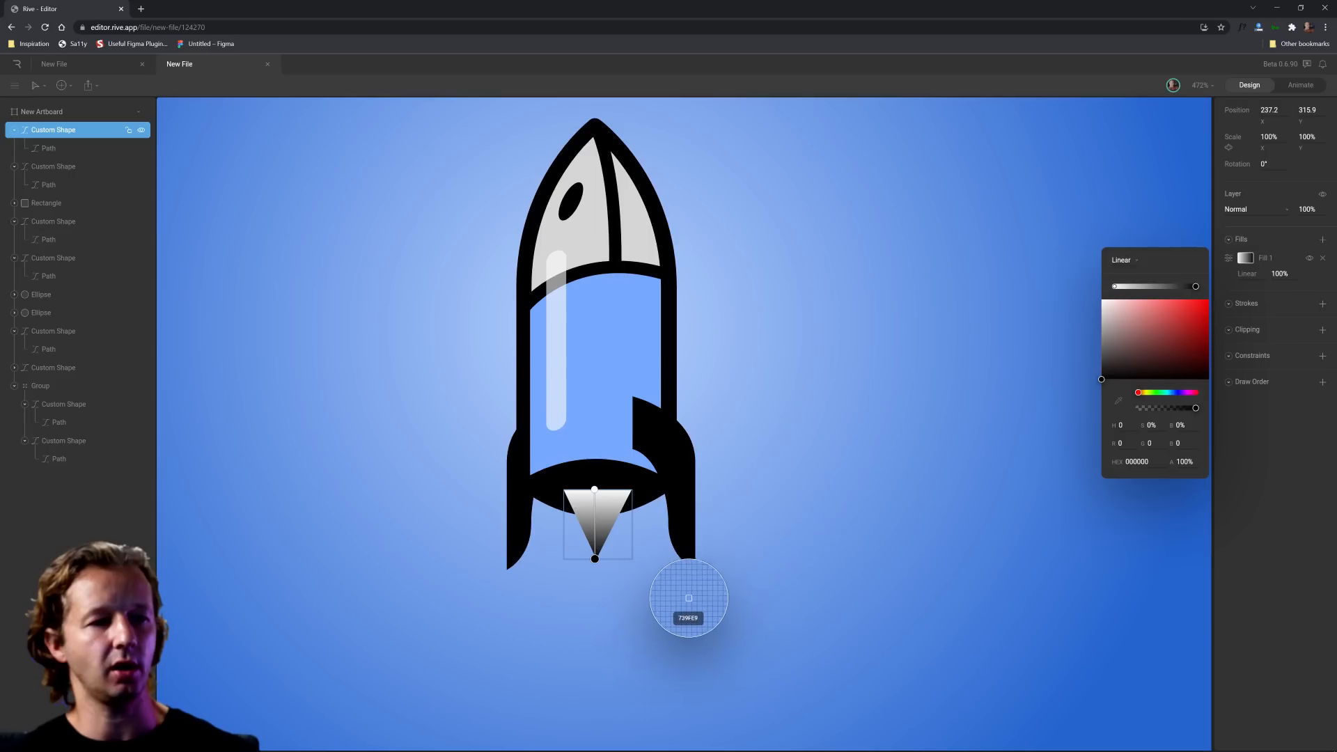
click(635, 619)
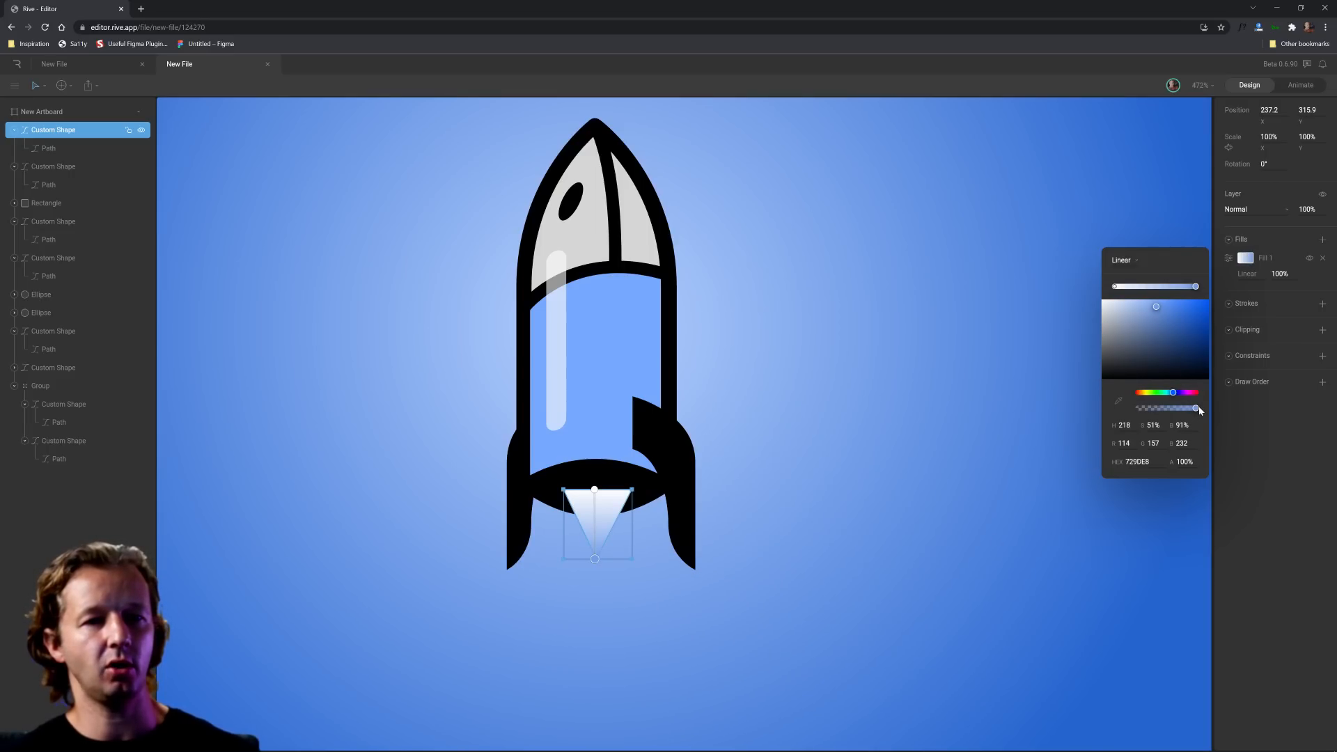
drag(1199, 411, 1121, 414)
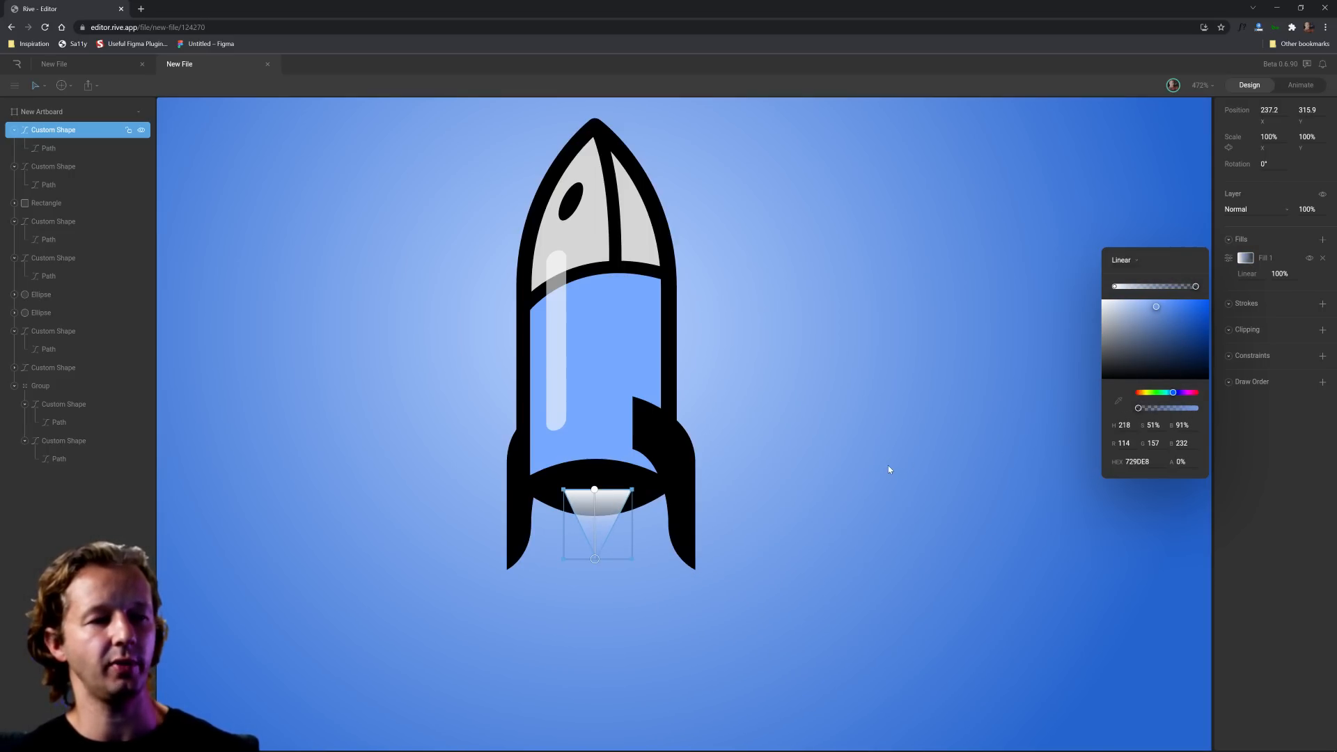
click(849, 525)
- Move the flame gradient's white stop inward to roughly a third of its length and add another stop at the start
click(592, 505)
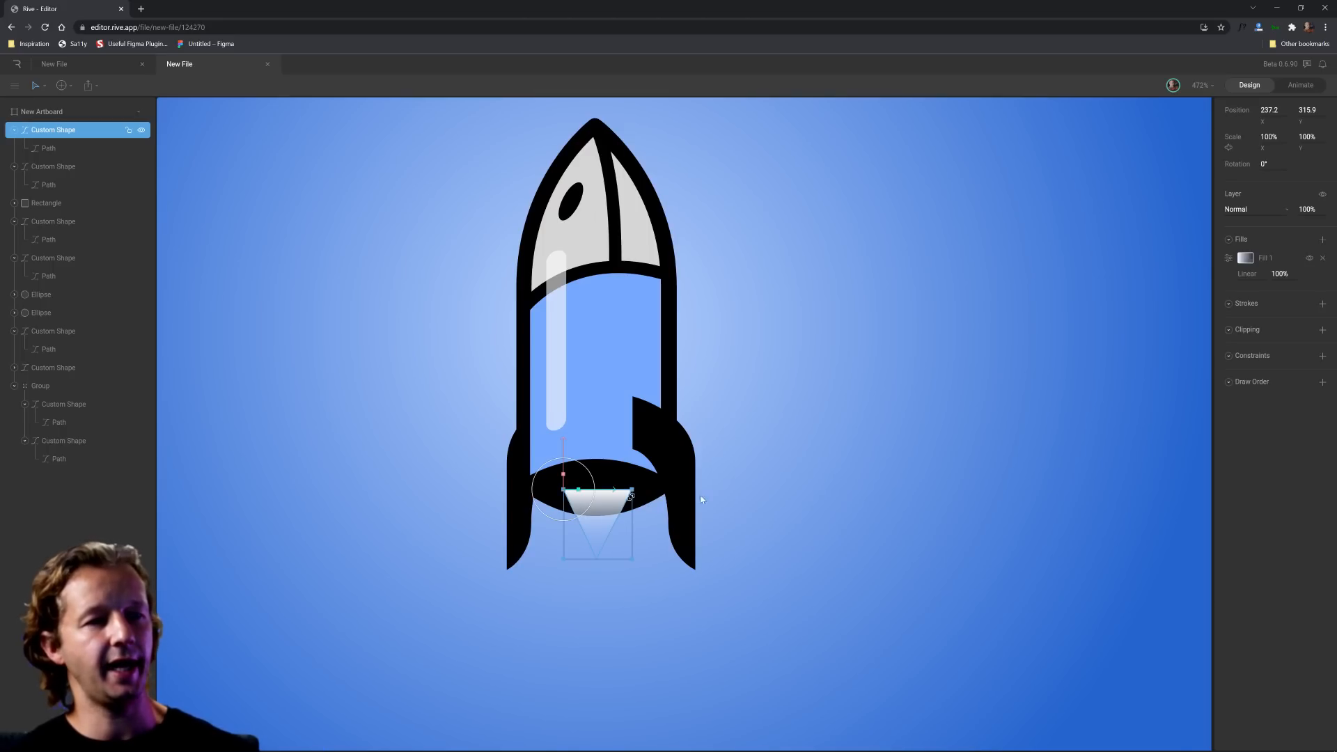
click(1245, 259)
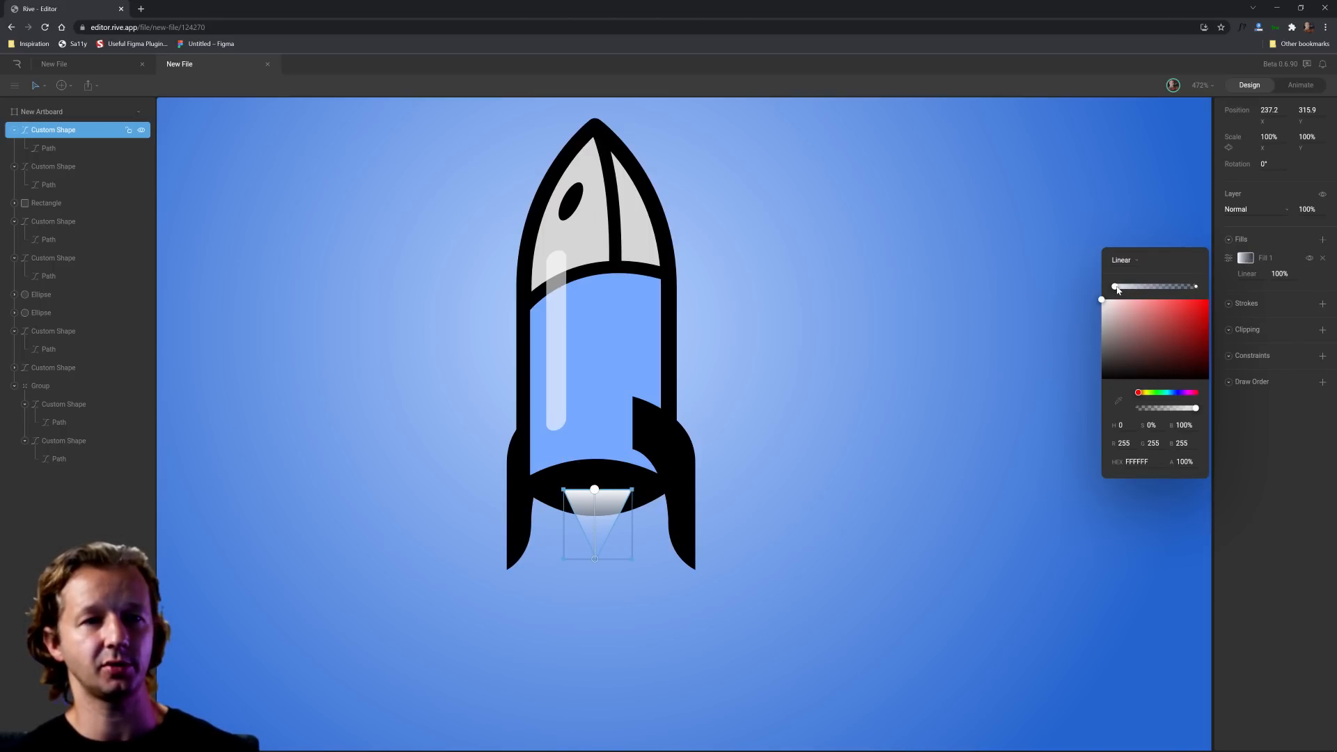
drag(1118, 286, 1140, 286)
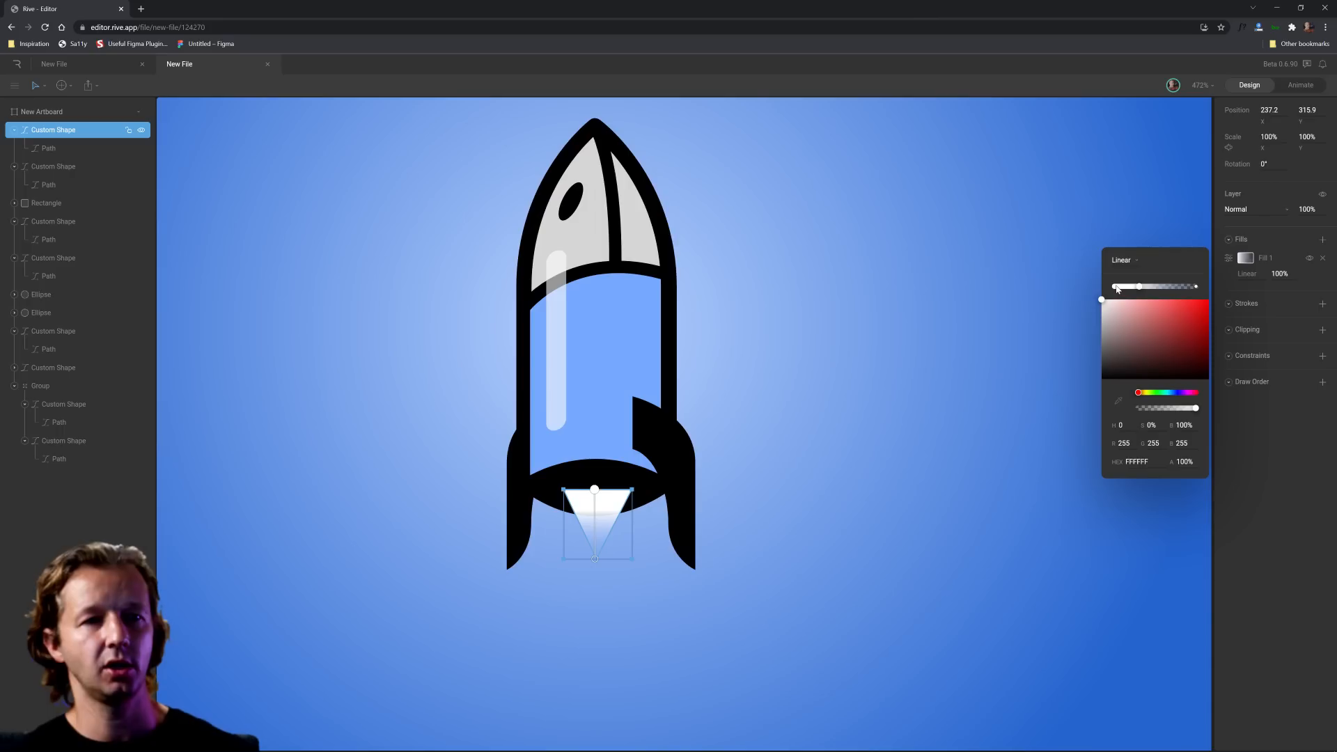
click(1119, 286)
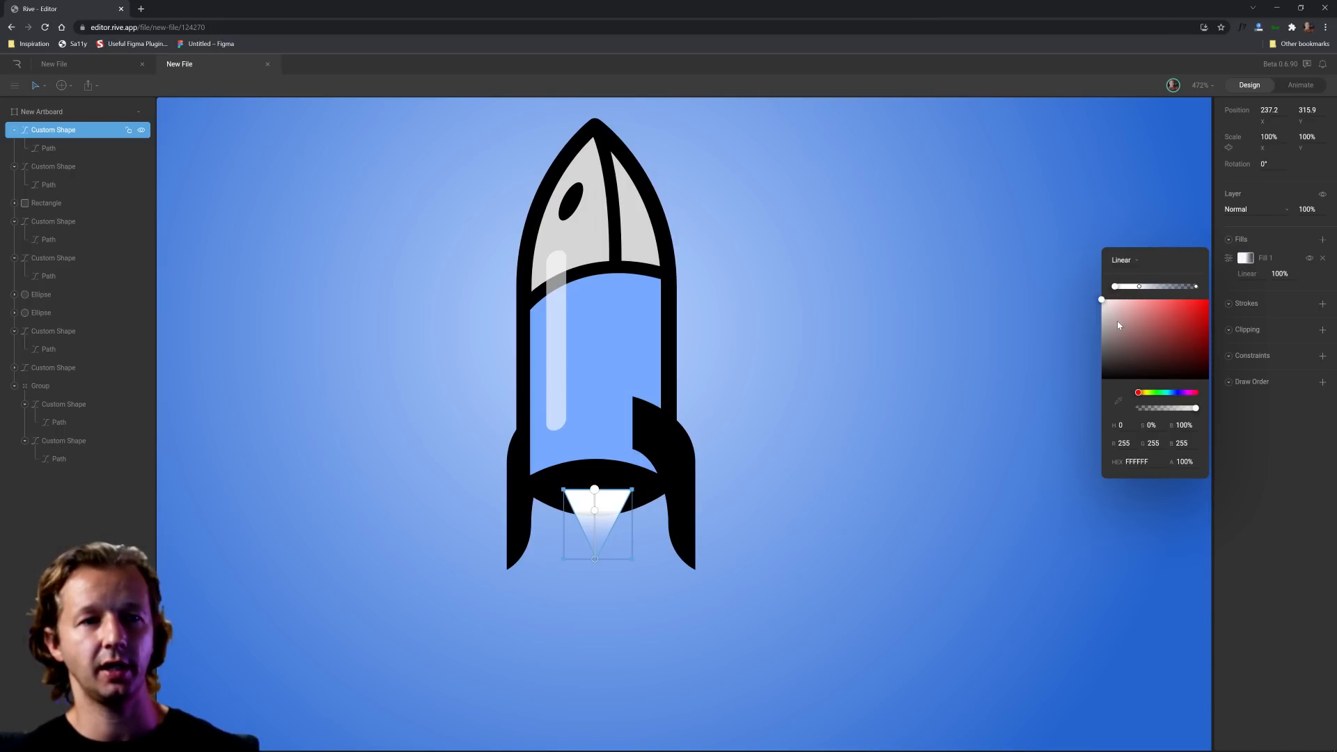
- Set the opacity of the flame gradient's first stop to 0%
click(1185, 461)
text(0)
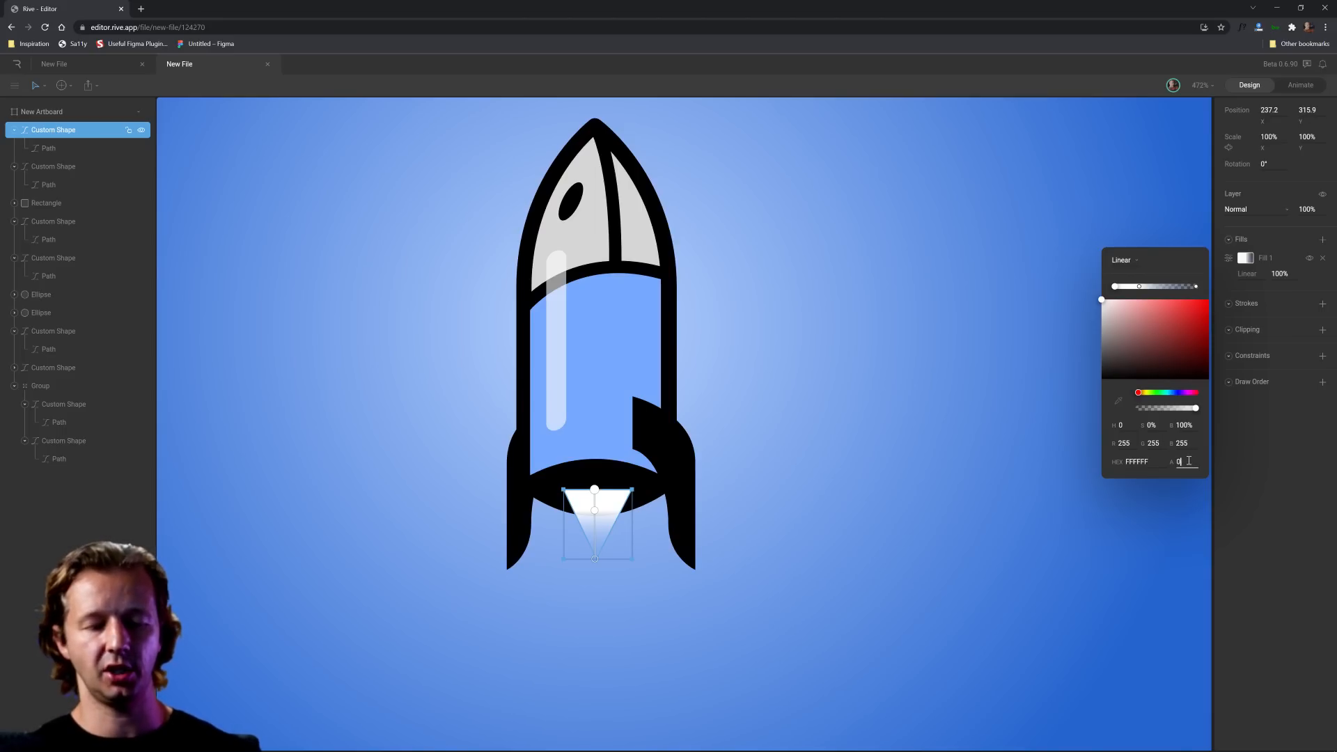
key(Return)
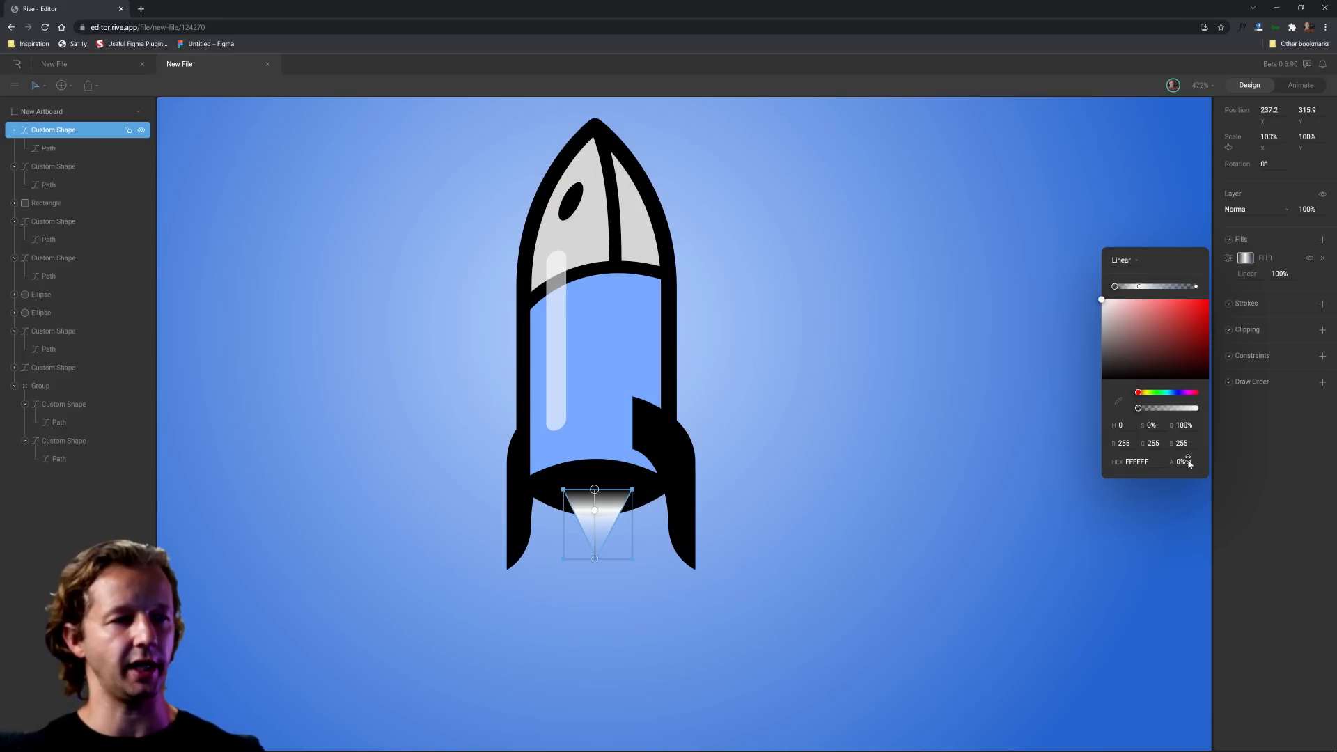
- Sample black (000000) from the rocket's base for the flame gradient's first stop and deselect the flame
click(1119, 401)
click(607, 481)
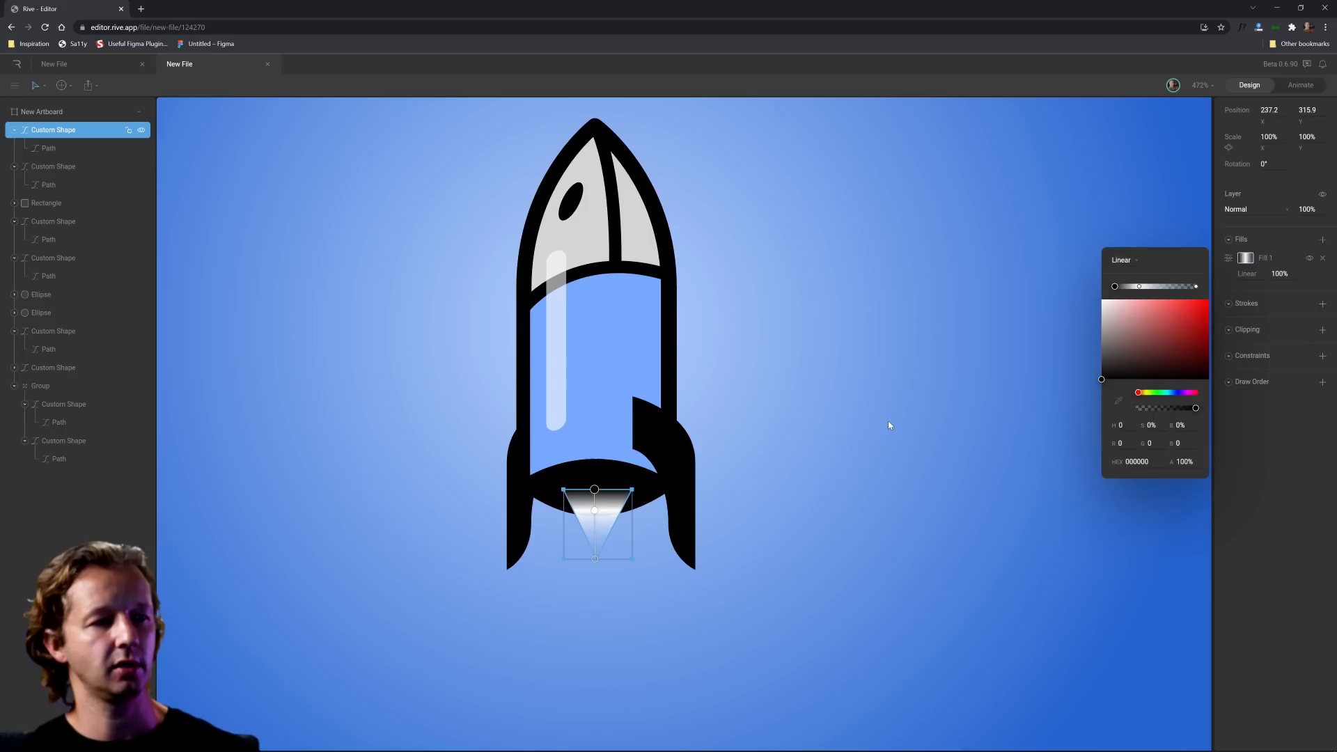
click(896, 442)
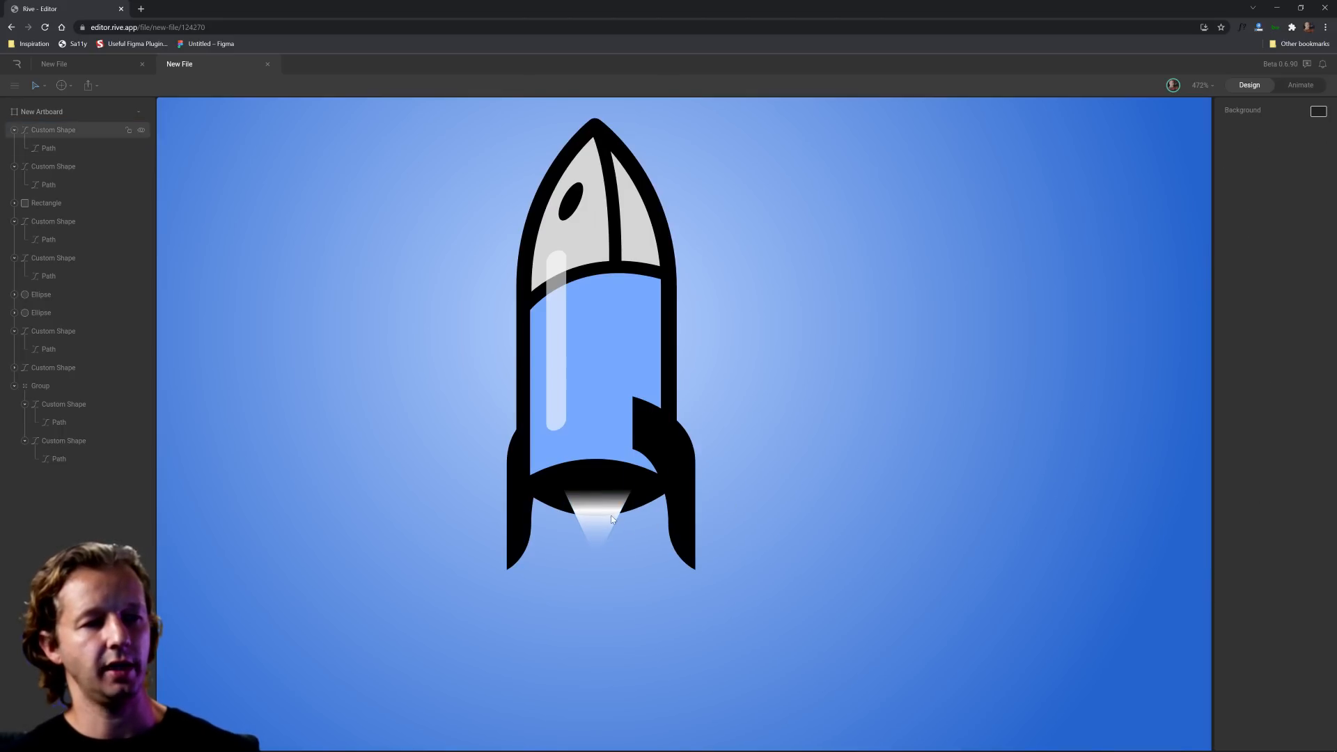
- Duplicate the flame and enlarge the rear copy around its center to 132% horizontal and 144% vertical scale
click(593, 511)
key(ctrl+d)
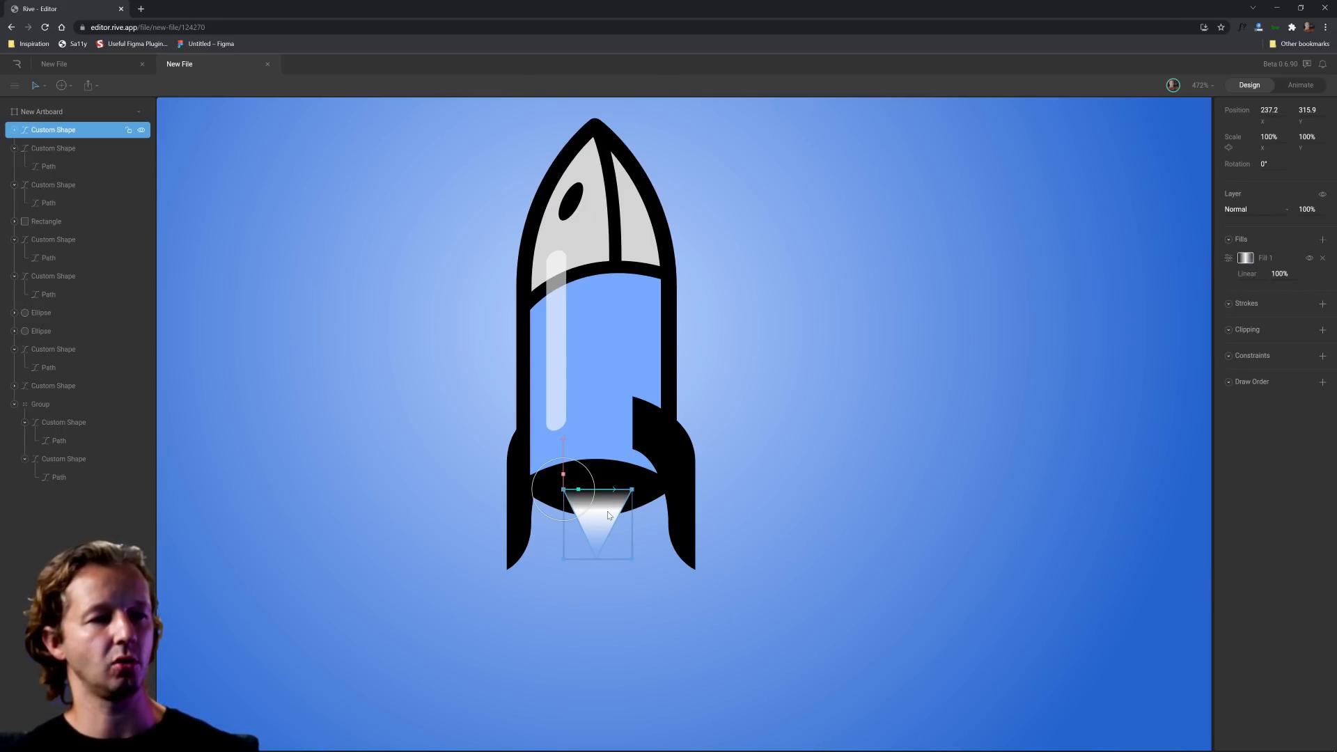
click(55, 149)
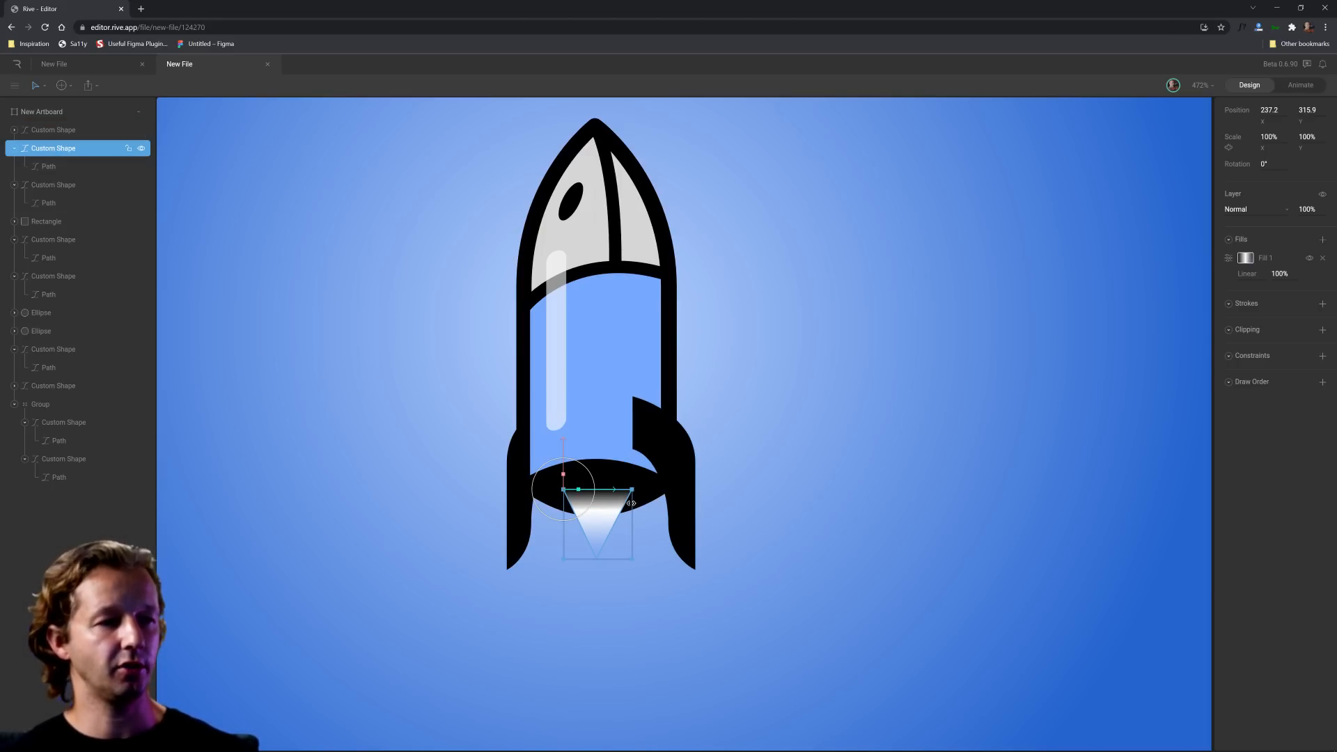
mouse_move(632, 502)
mouse_down()
mouse_move(662, 503)
mouse_move(624, 505)
mouse_up()
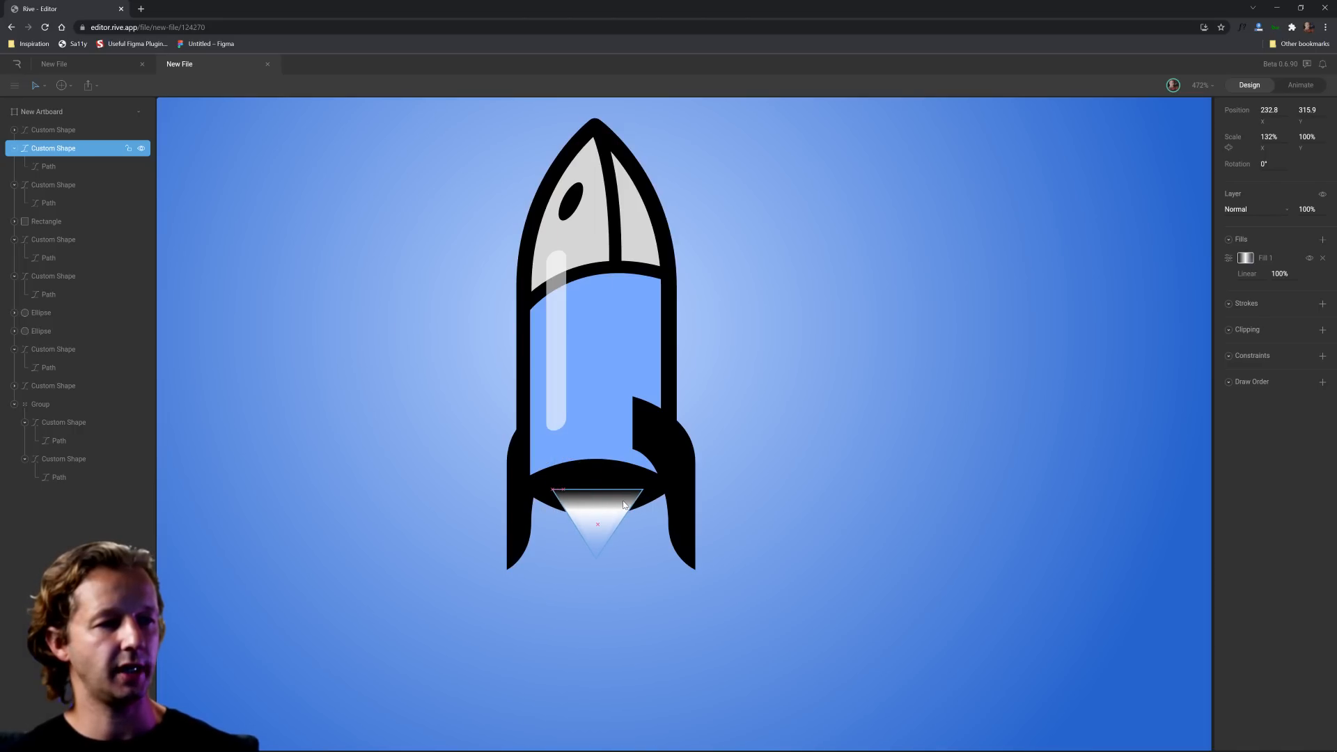
drag(596, 557, 595, 594)
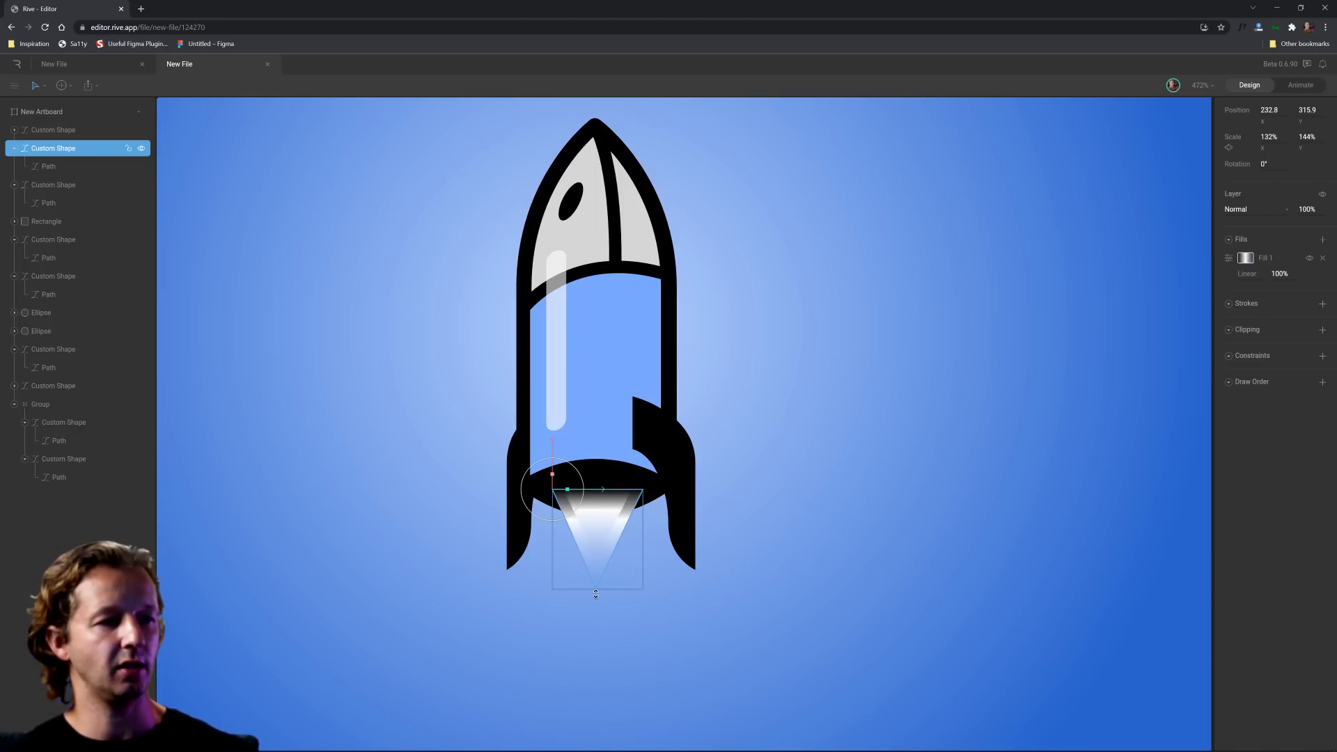
- Recolor the outer flame gradient's middle stop with a sampled blue brightened to 619BFF
click(1246, 258)
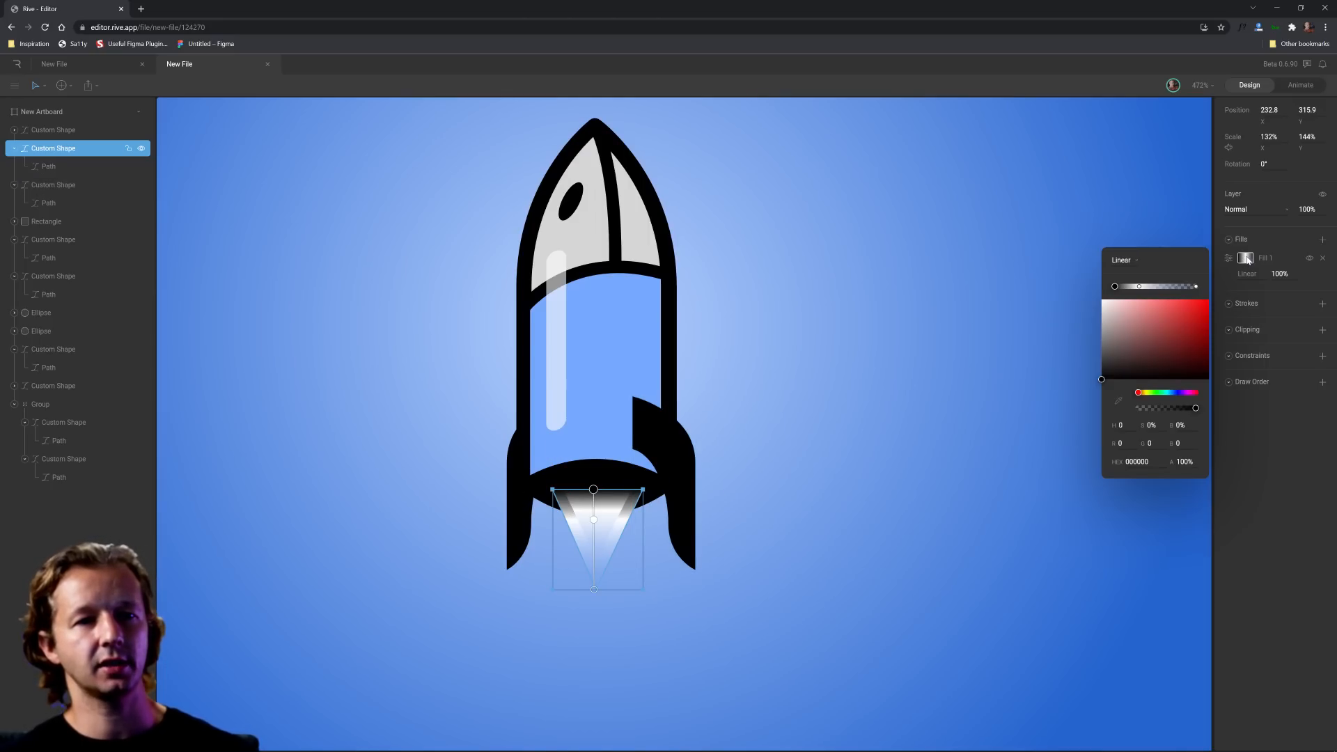
click(1140, 287)
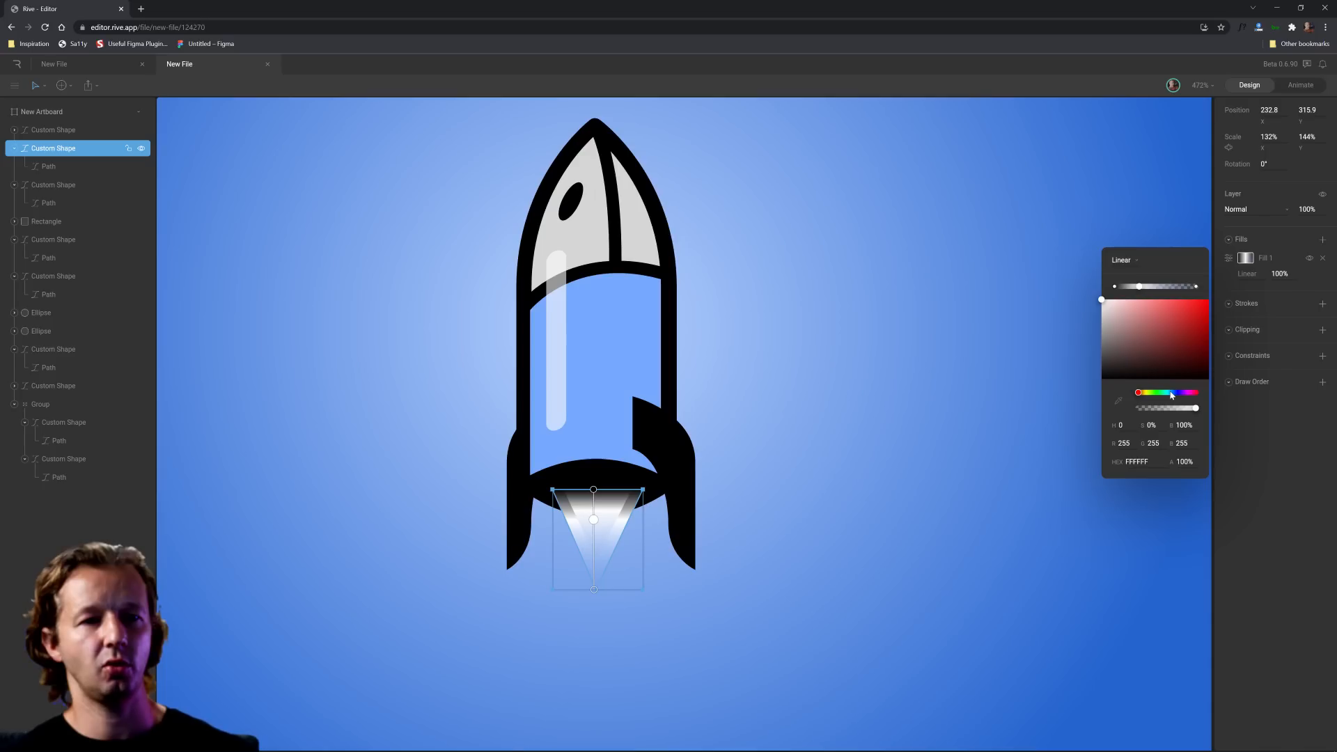
click(1118, 400)
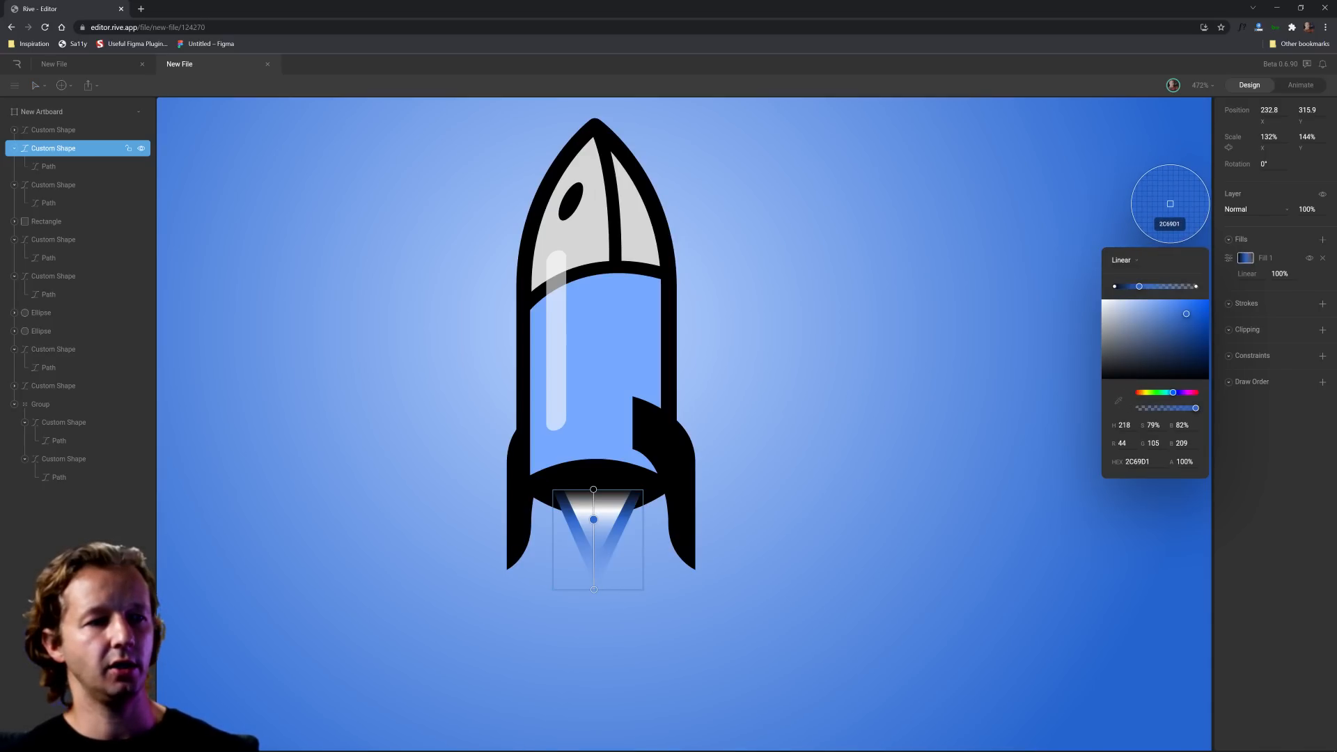
click(1164, 204)
drag(1178, 311, 1169, 297)
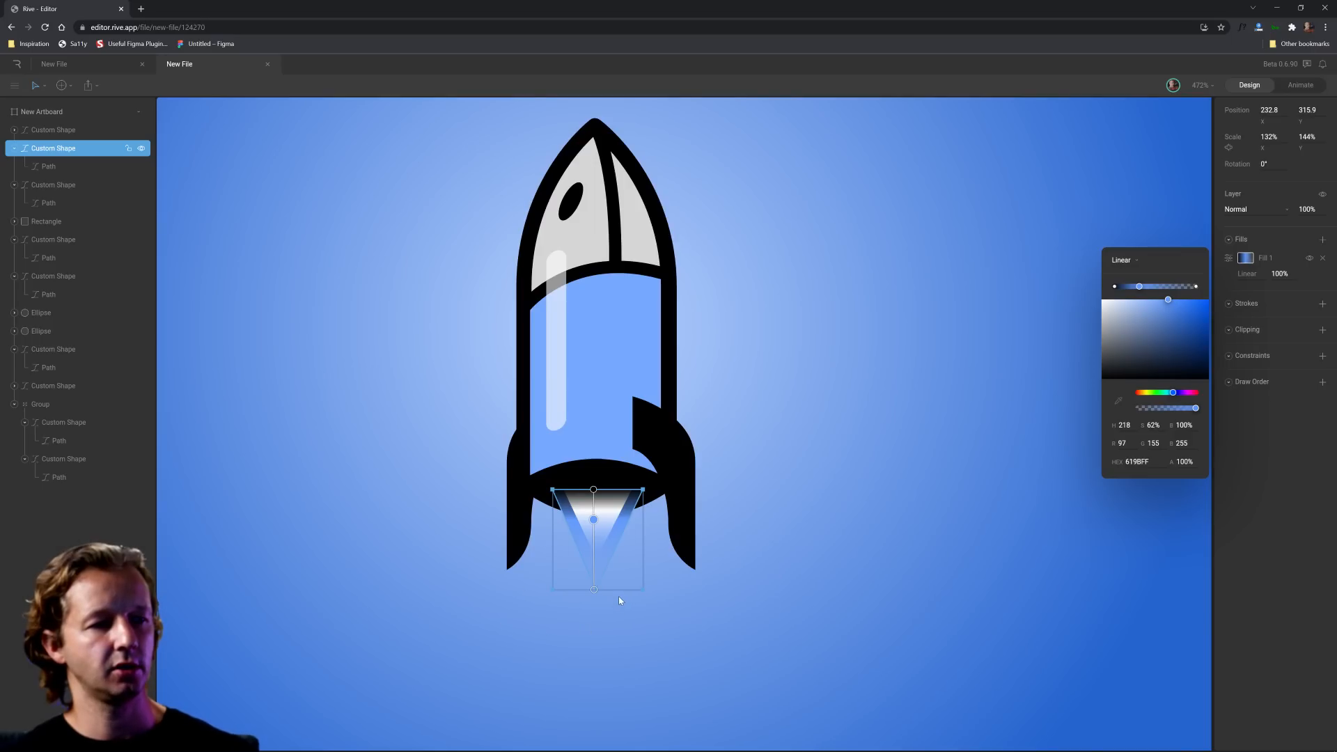
- Stretch the outer flame to 168% vertical scale and nudge the inner flame slightly up into the rocket's base
drag(617, 592, 622, 611)
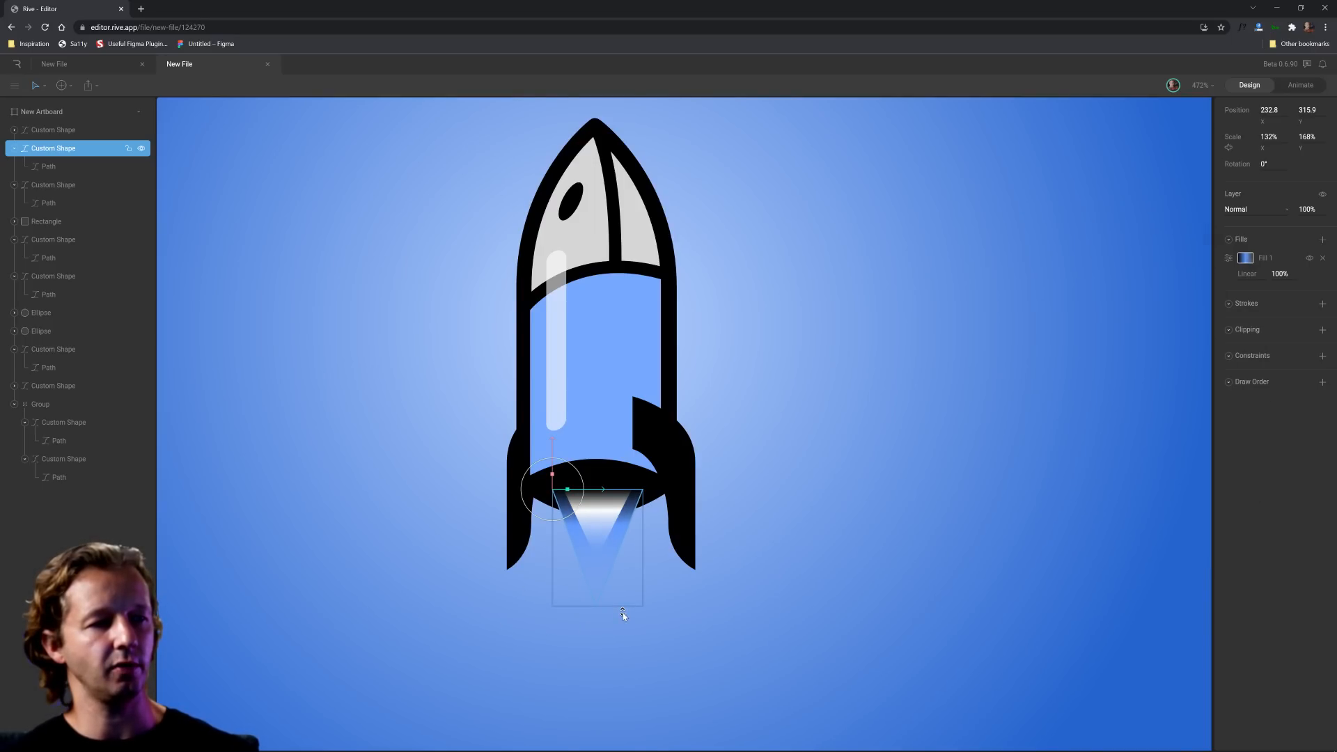
click(831, 518)
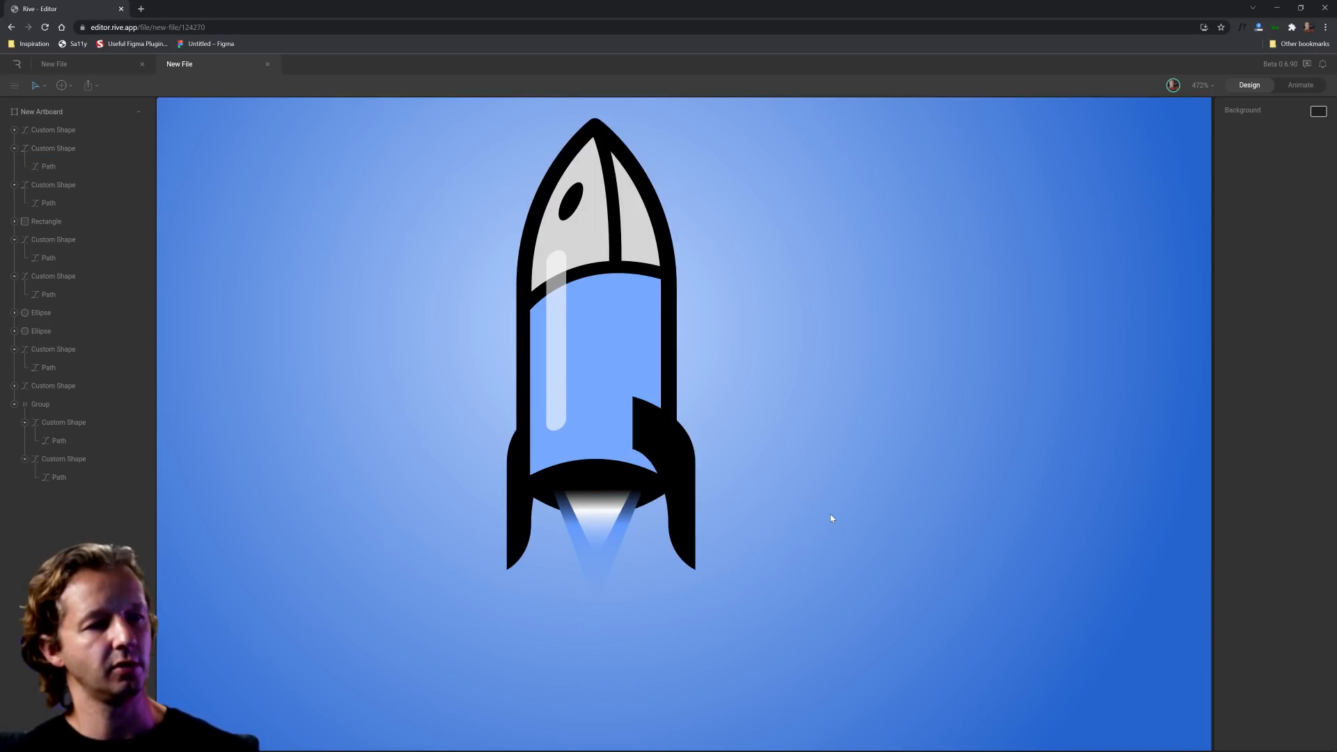
click(597, 499)
click(914, 493)
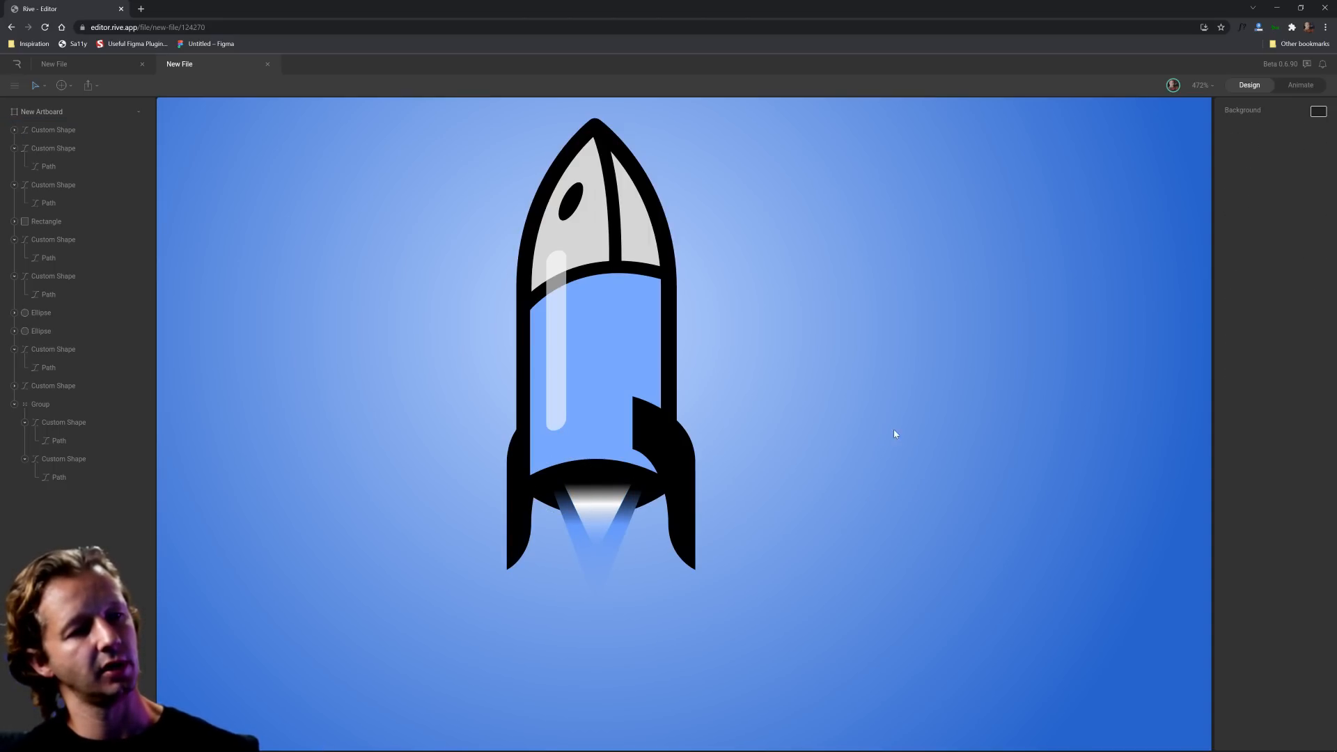
scroll(895, 434, down, 4)
scroll(796, 388, down, 2)
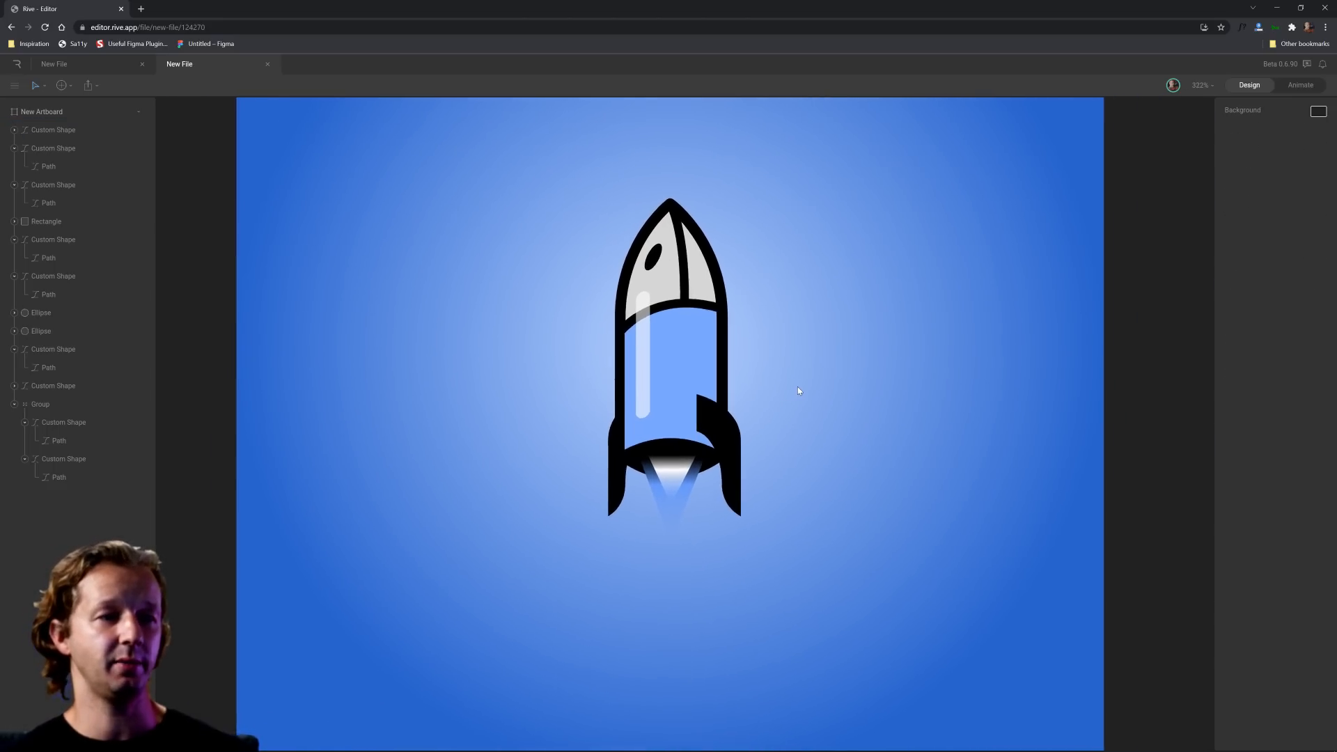
drag(833, 370, 779, 403)
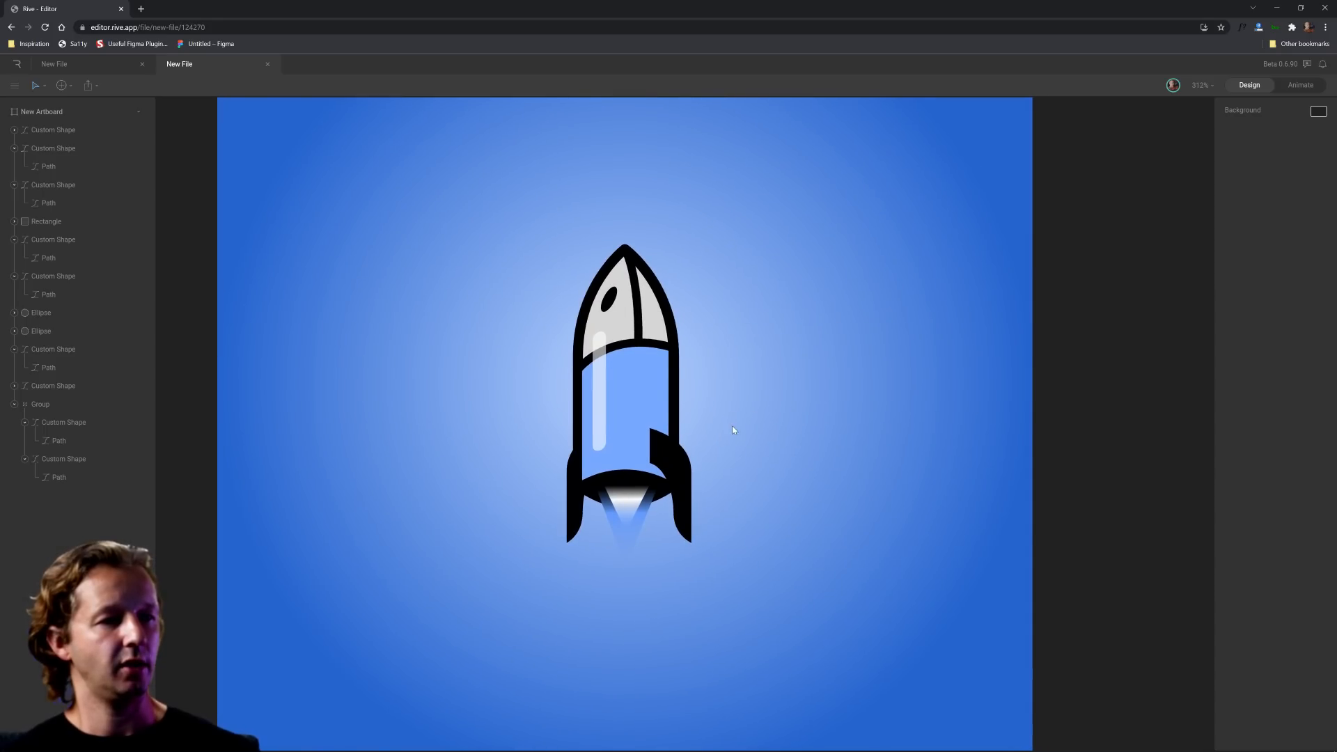
click(72, 87)
mouse_move(89, 117)
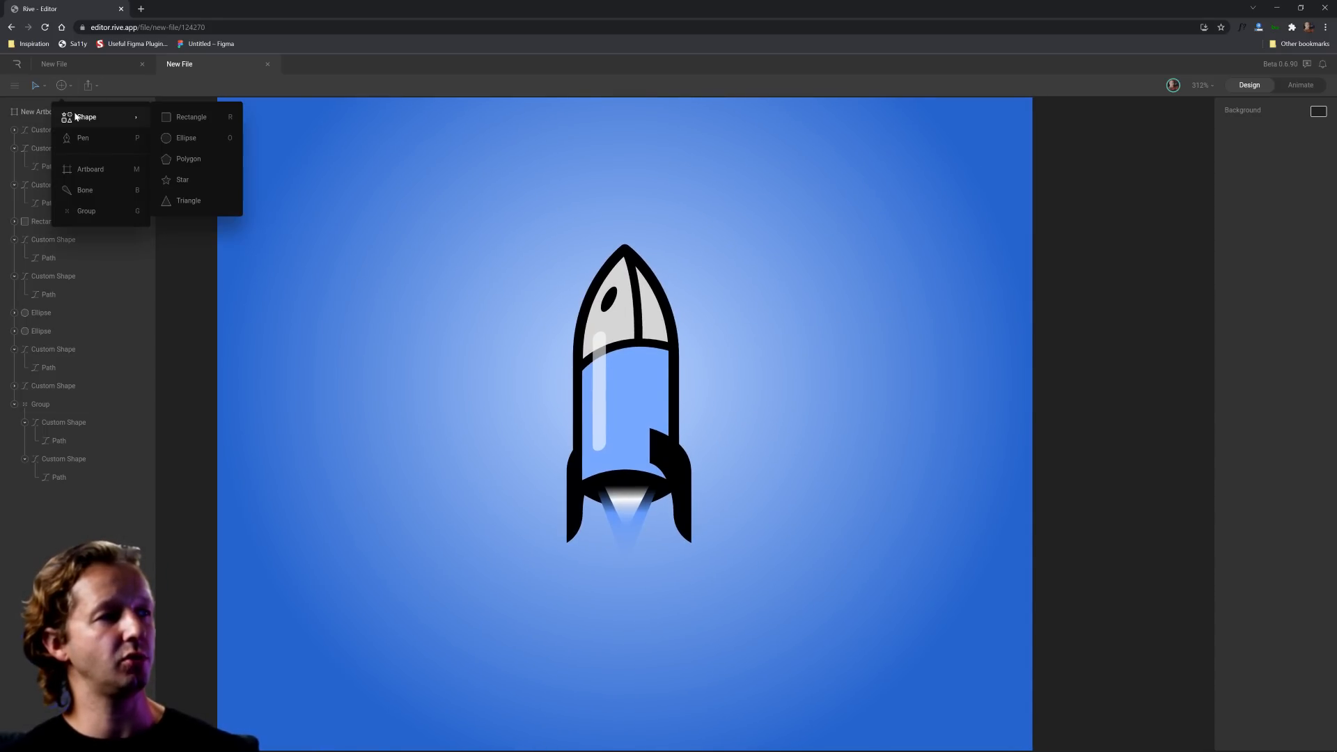
click(181, 139)
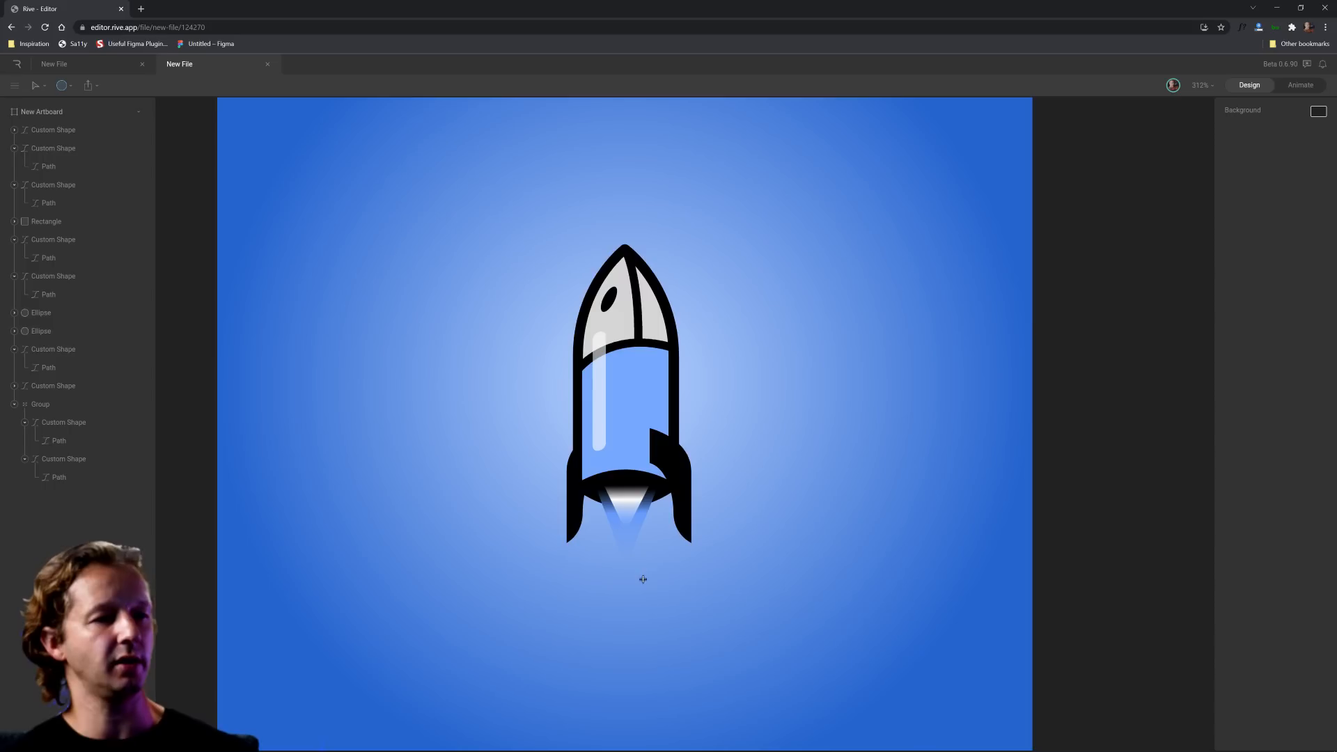
mouse_move(631, 578)
mouse_down()
mouse_move(820, 611)
mouse_move(804, 614)
mouse_up()
drag(732, 596, 584, 572)
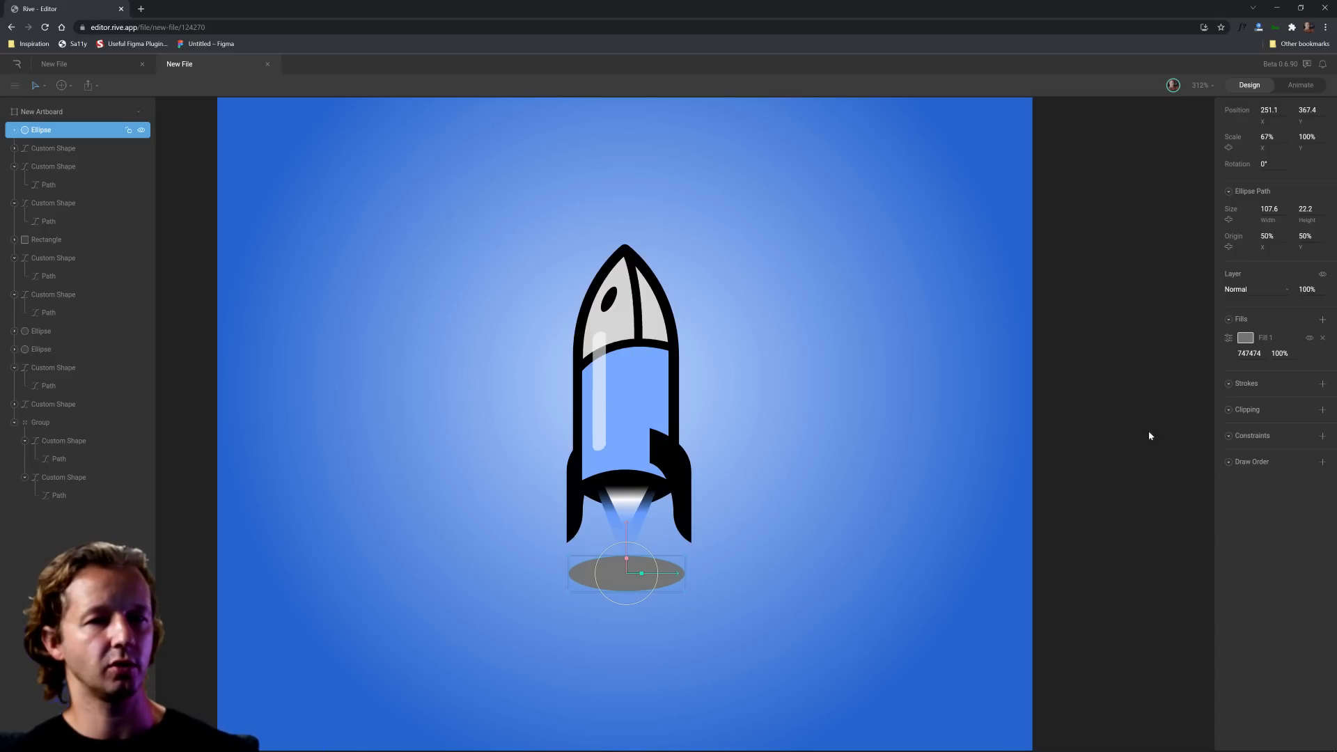
key(Delete)
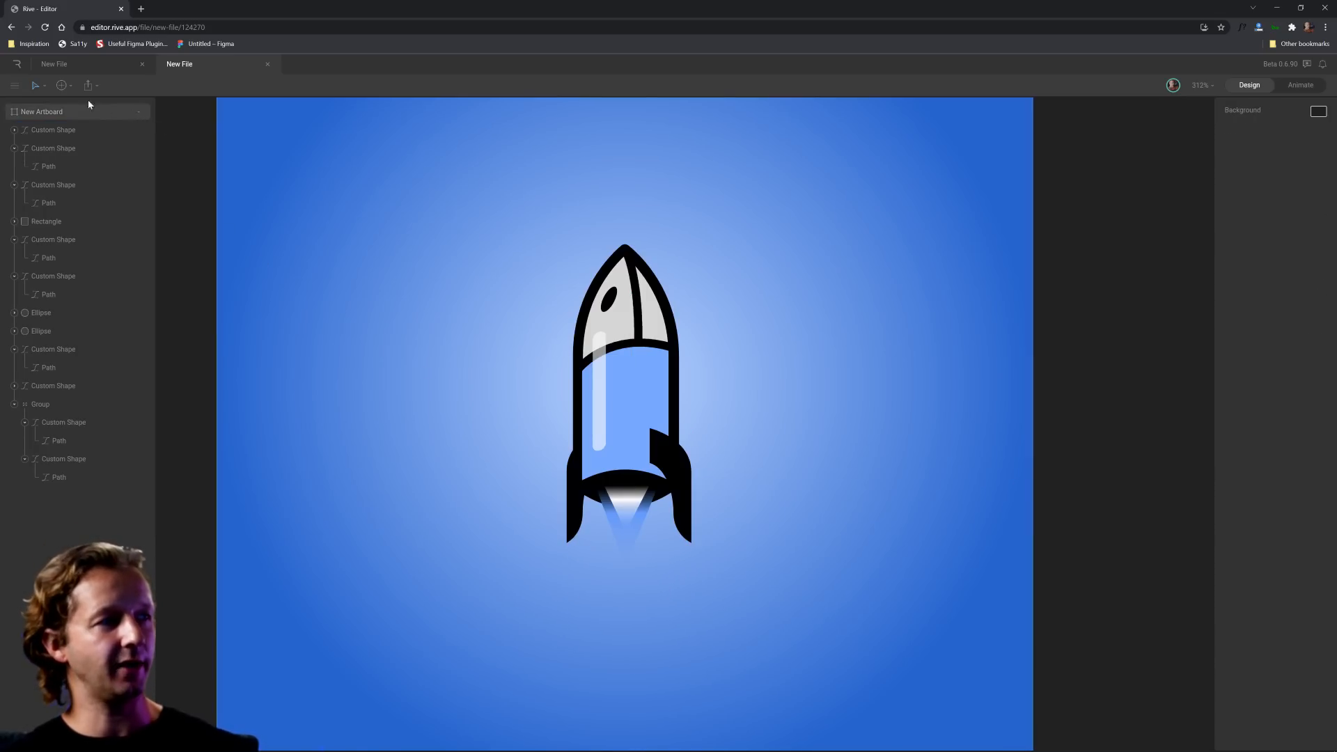
- Draw a circle about 93 wide and high on the artboard beside the rocket's left side
click(61, 85)
mouse_move(83, 118)
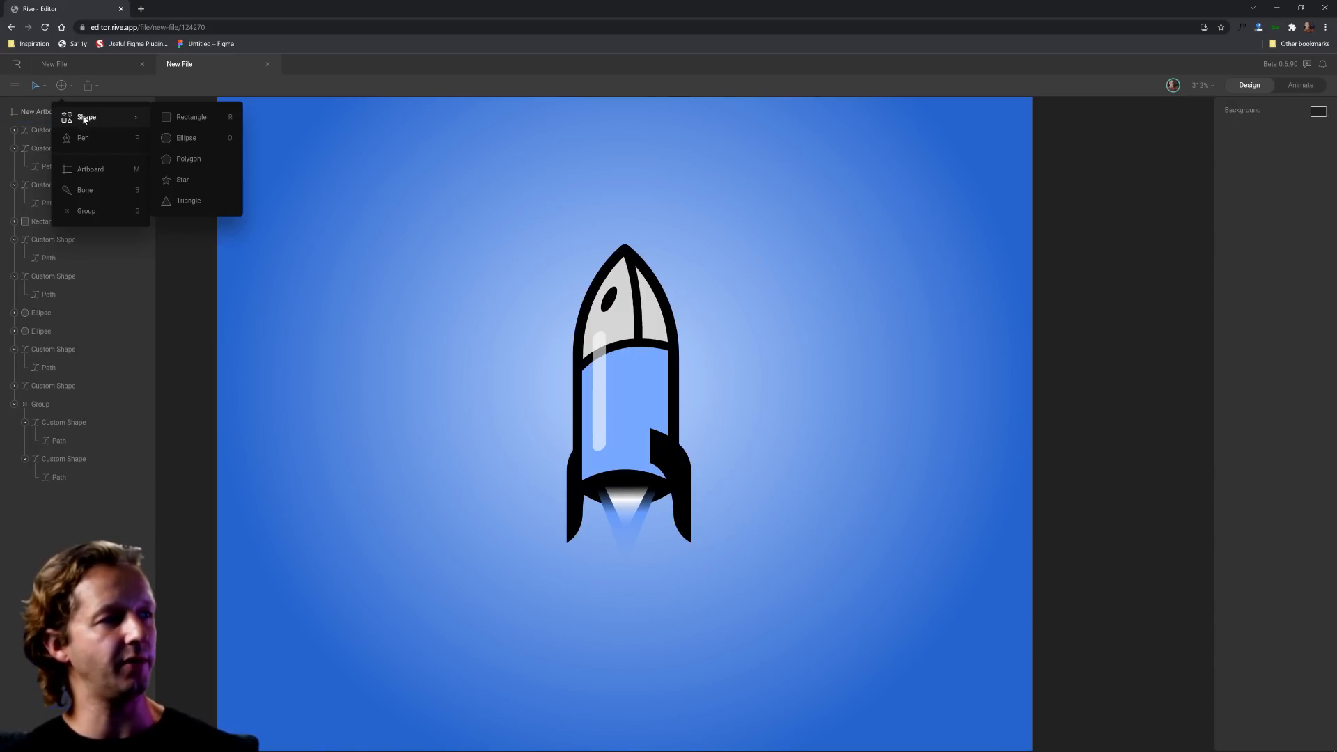
click(179, 138)
drag(403, 323, 530, 474)
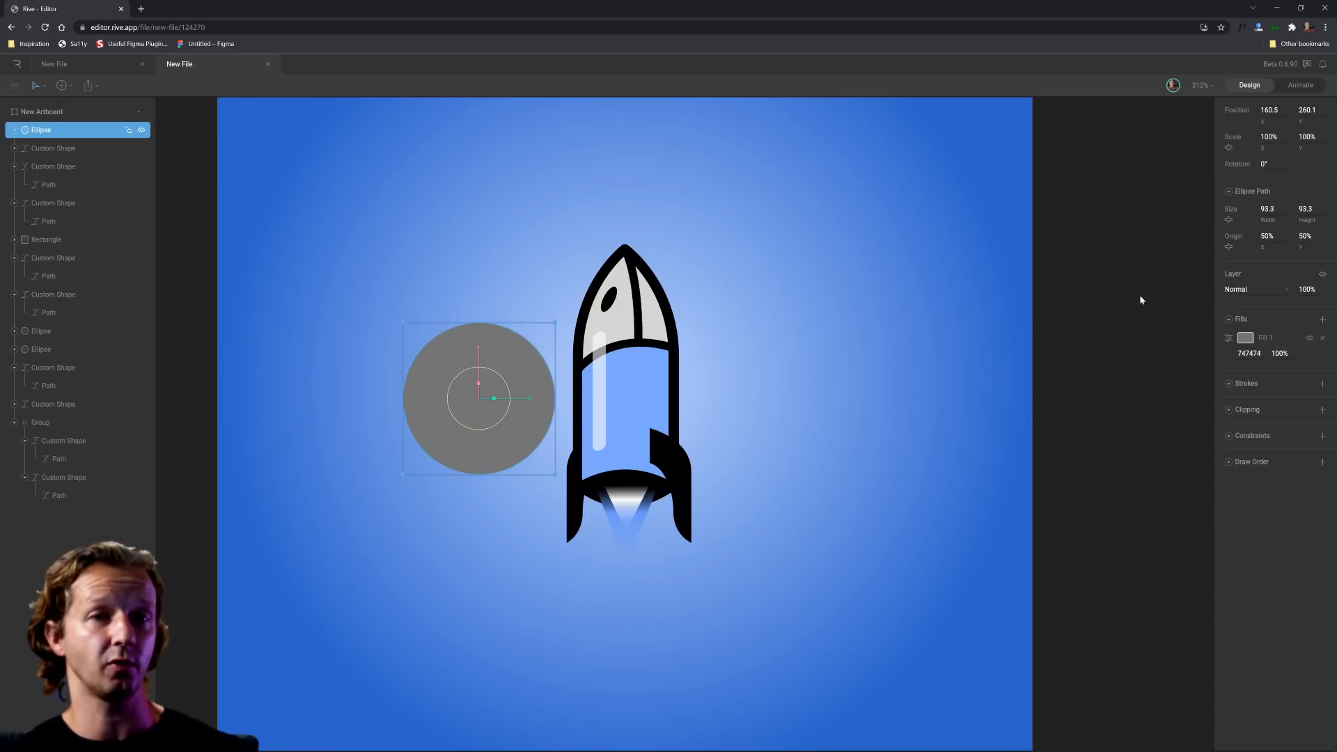
- Change the circle's fill to a radial gradient and move the gradient's start point to the circle's center
click(1245, 338)
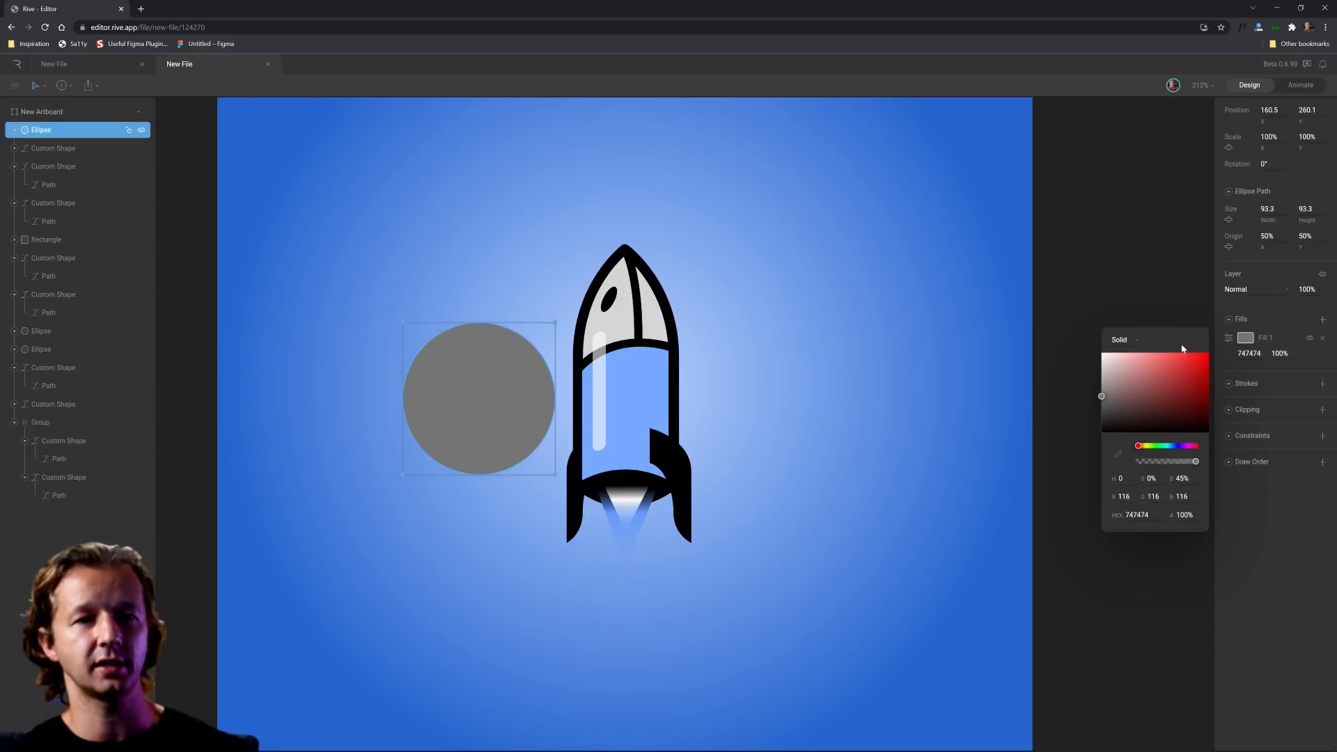
click(1121, 339)
click(1124, 376)
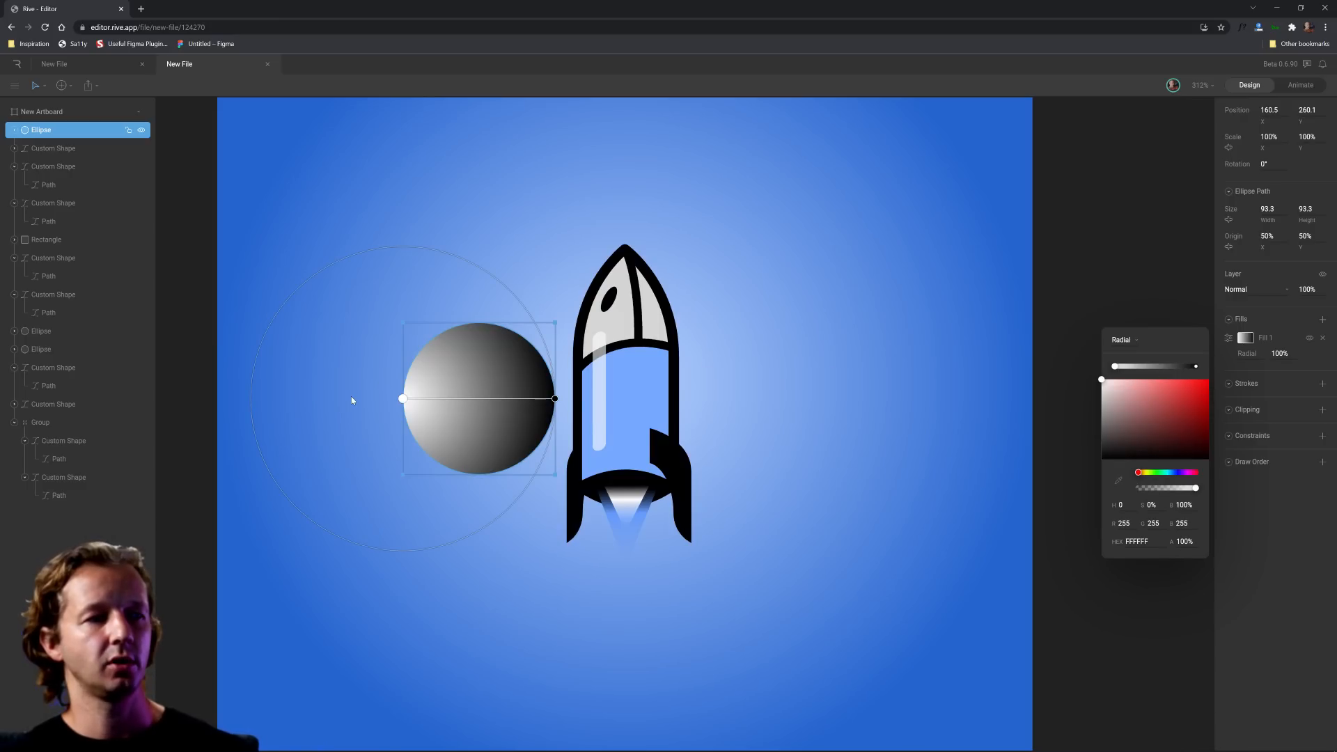
drag(403, 399, 480, 400)
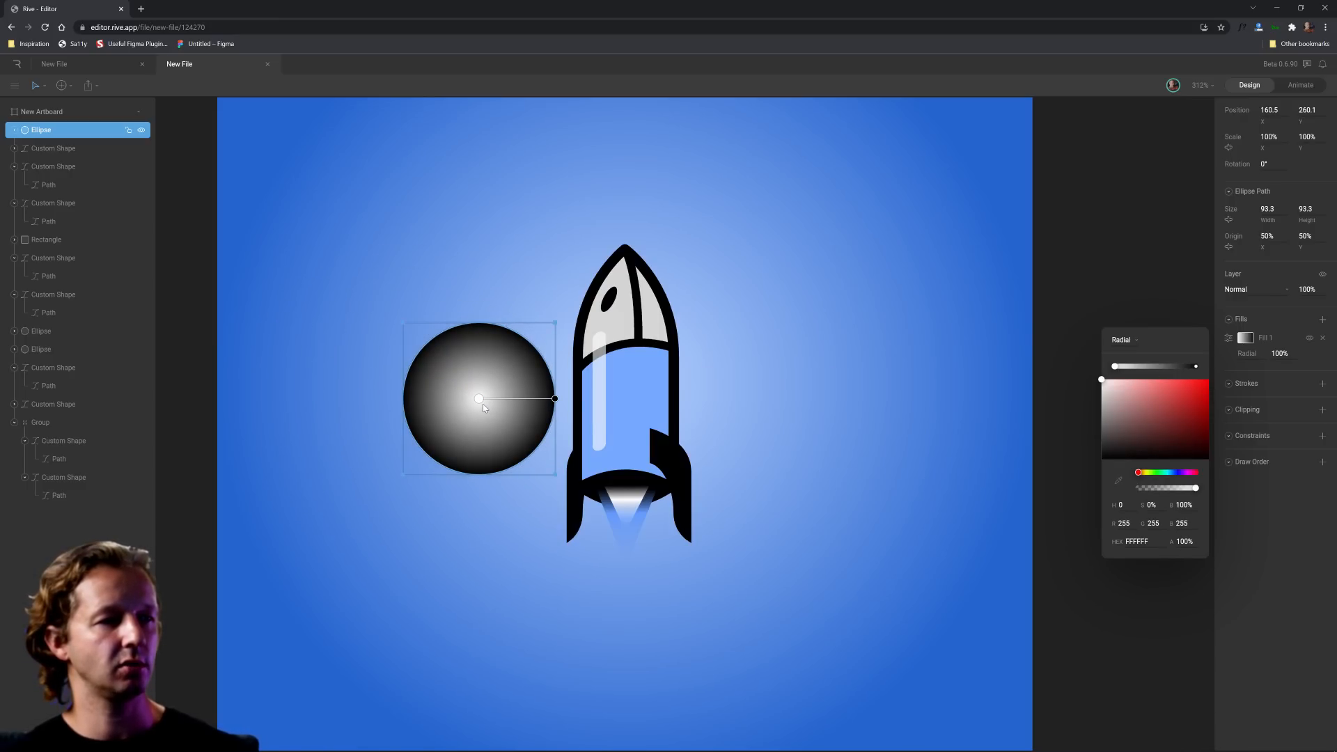
- Recolor the radial gradient's center stop with a blue sampled from the background and darkened to 174798
click(1119, 481)
click(1013, 296)
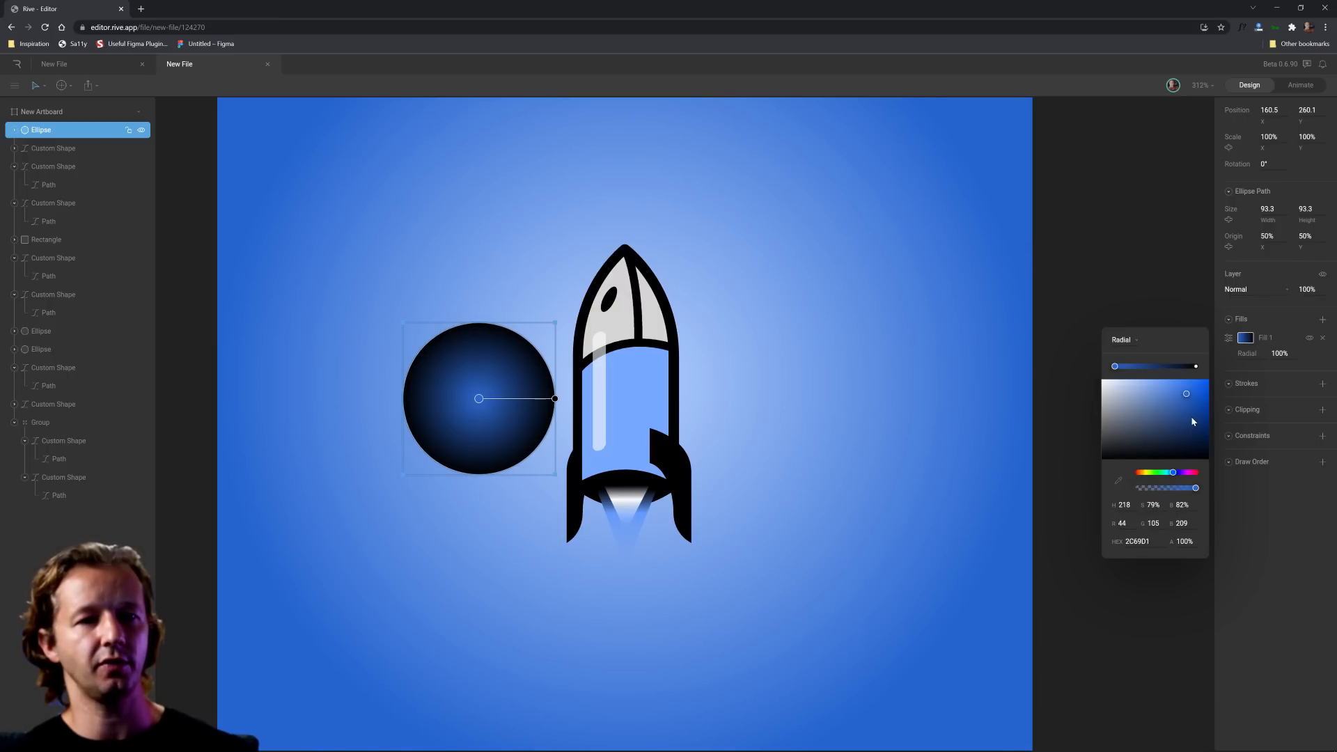
drag(1192, 421, 1196, 413)
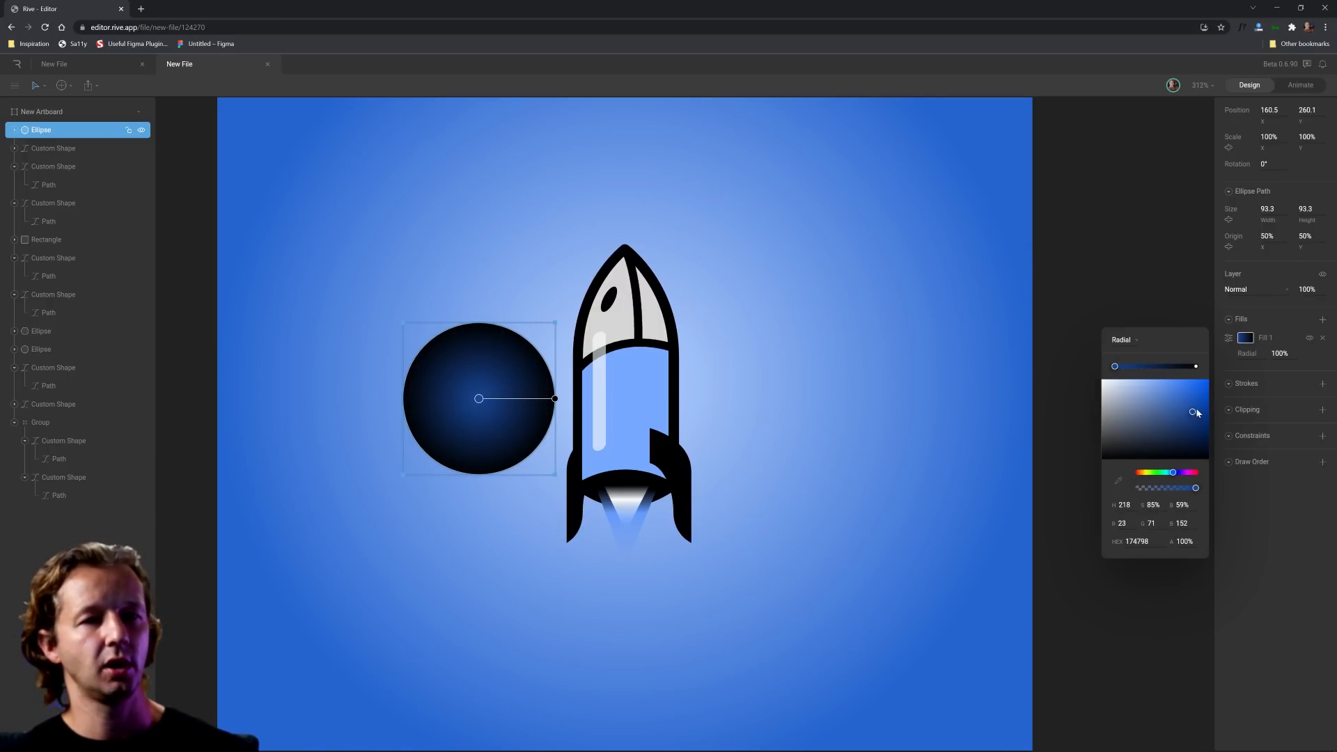
- Sample the background blue near the flame (729EE8) for the gradient's outer stop and make that stop fully transparent
click(1195, 367)
click(1118, 480)
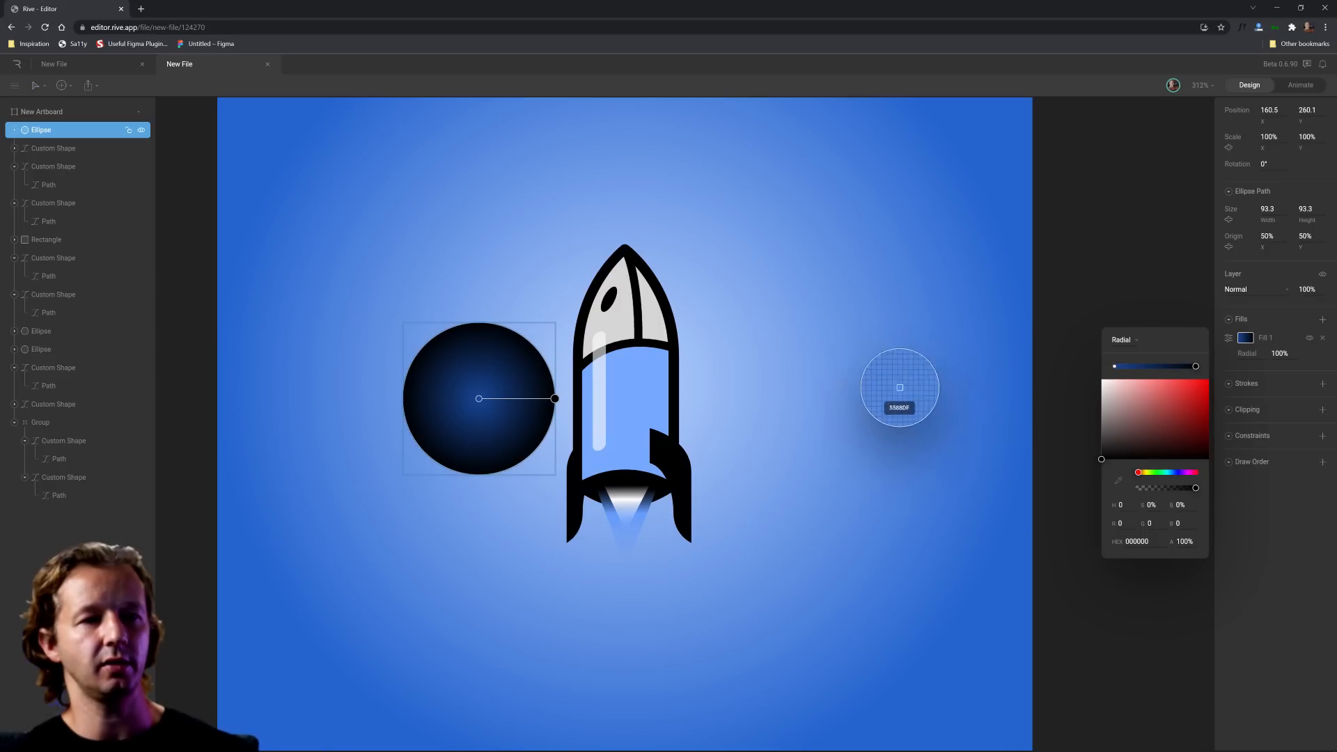
click(656, 560)
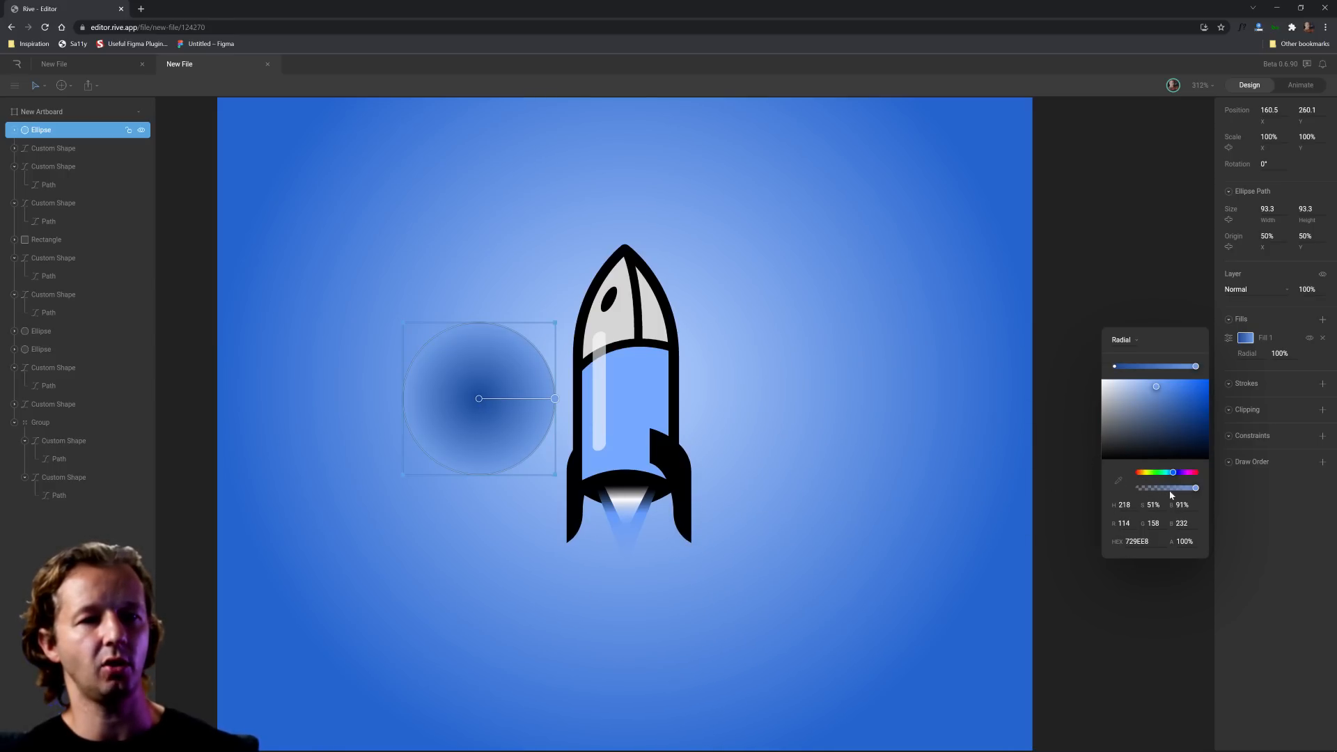
drag(1196, 490, 1119, 485)
click(478, 333)
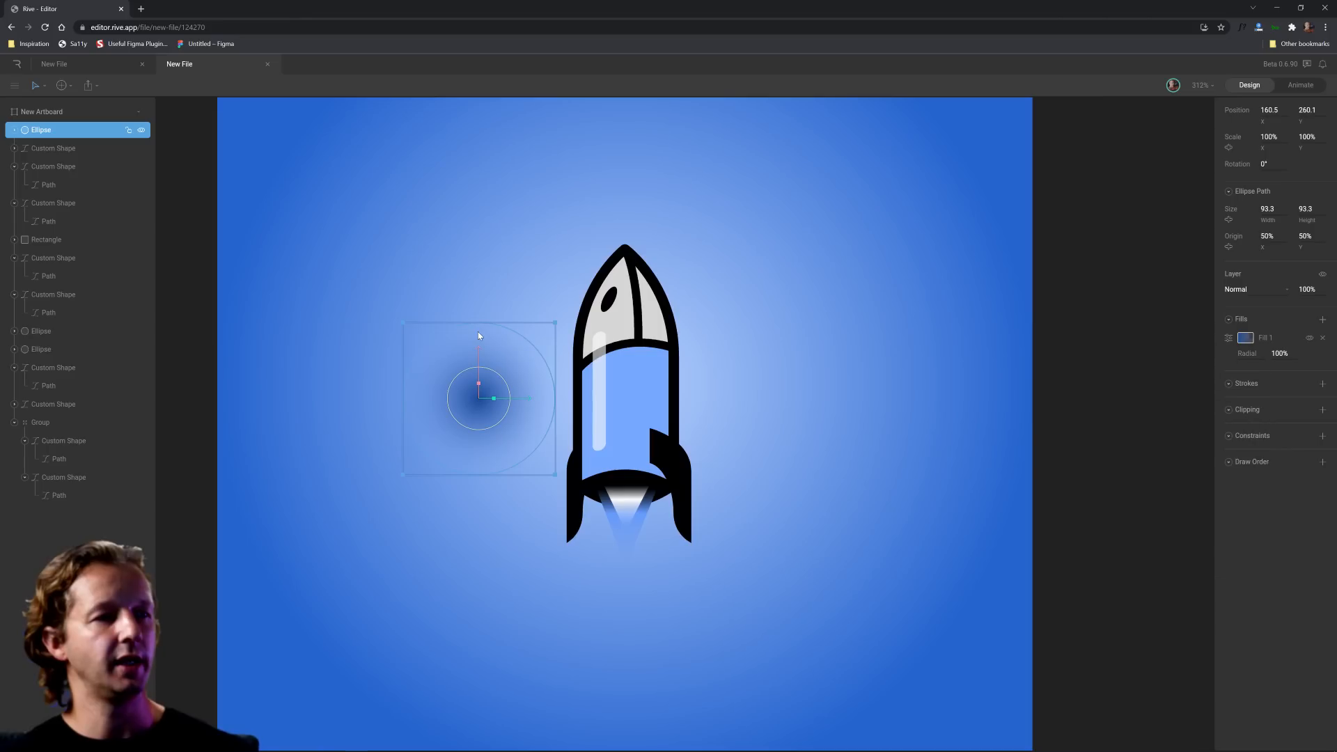
- Flatten the gradient circle to 14% vertical scale and center it just beneath the rocket's flames
drag(475, 323, 460, 456)
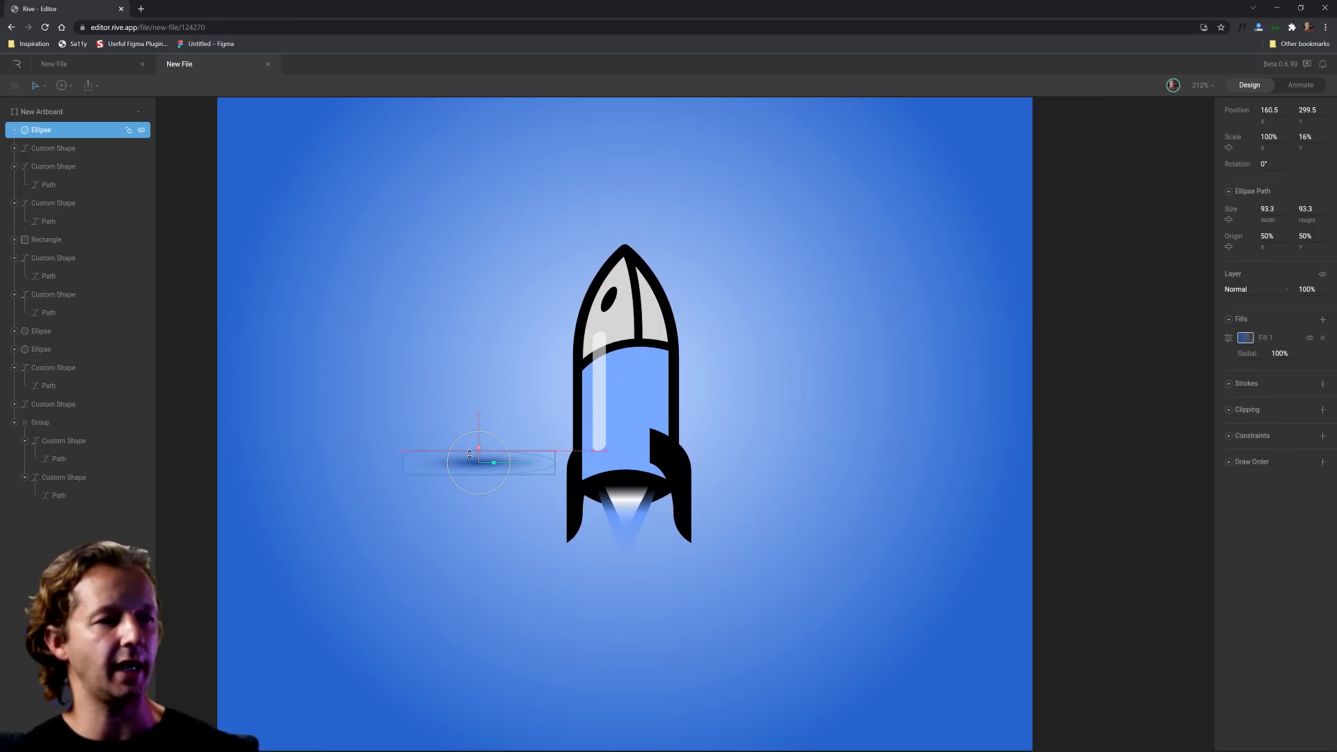
drag(584, 558, 582, 572)
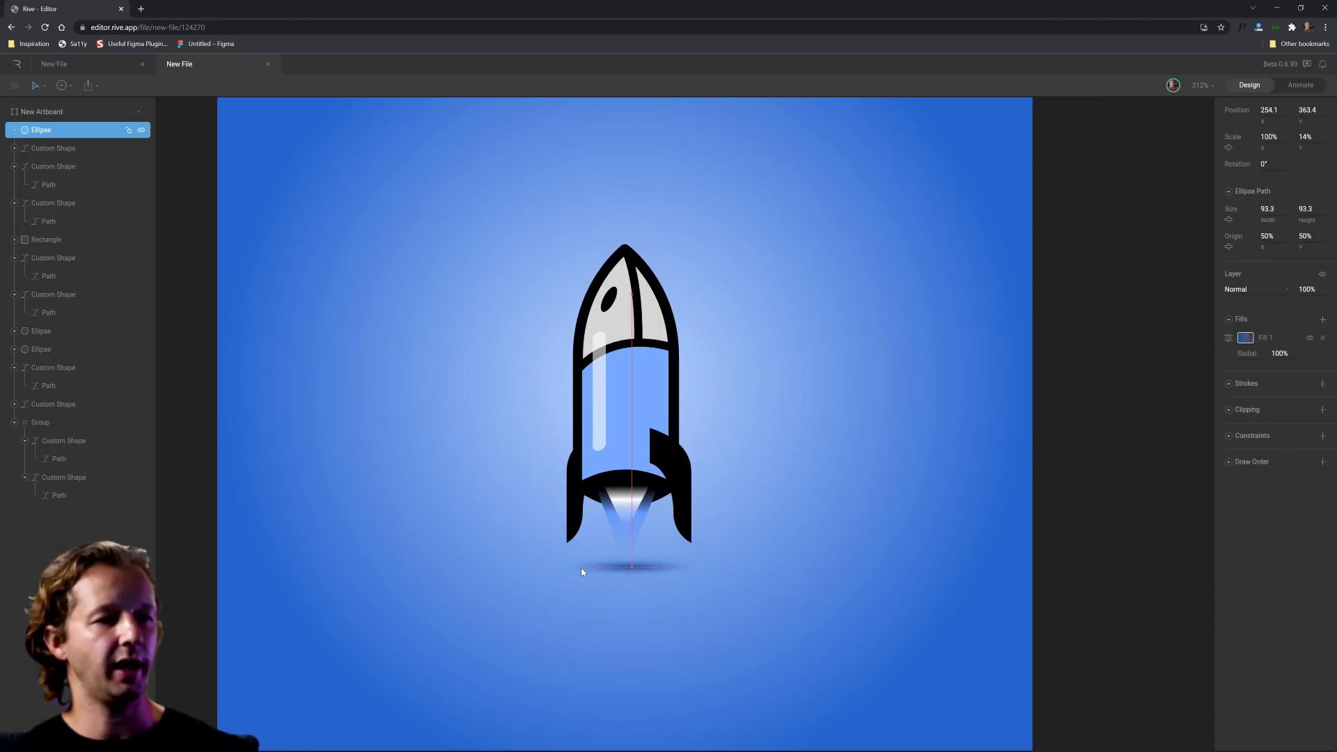
click(803, 575)
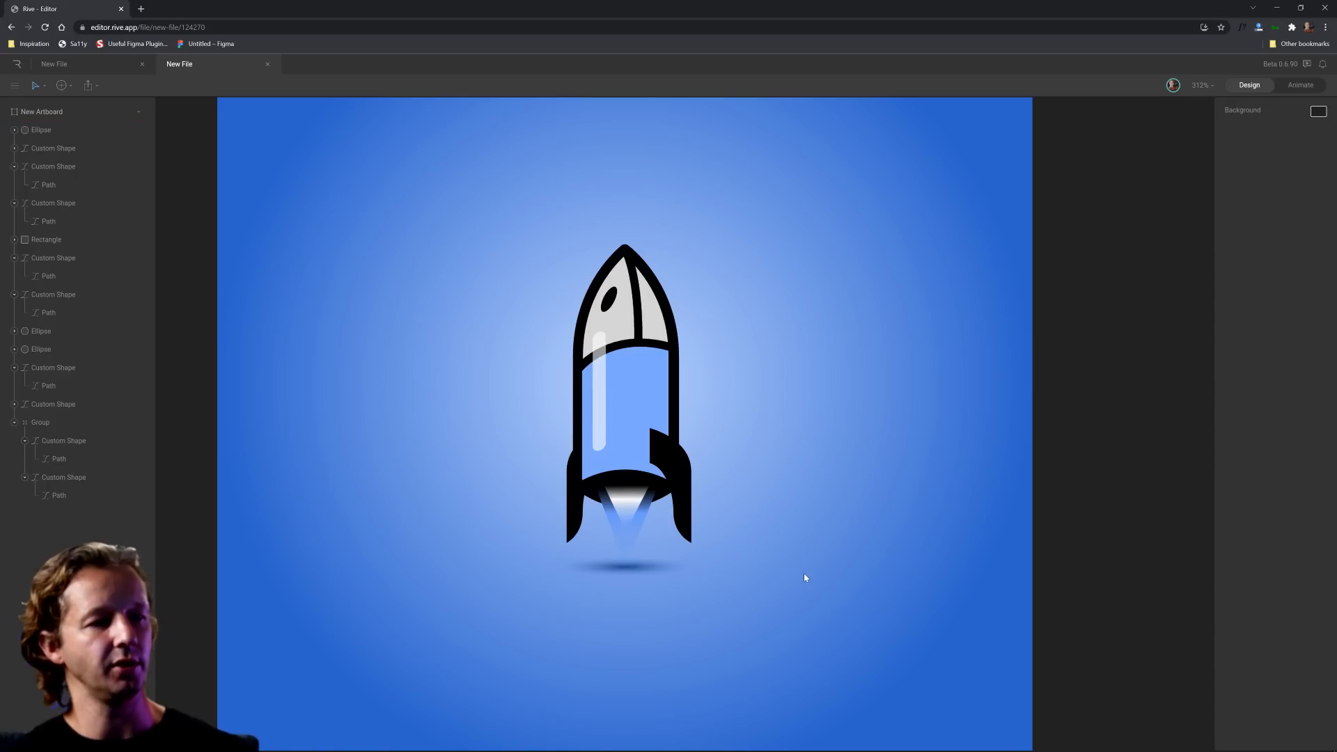
- Rename the flattened ellipse as Shadow, and group the two flame shapes under the name Flames
click(660, 571)
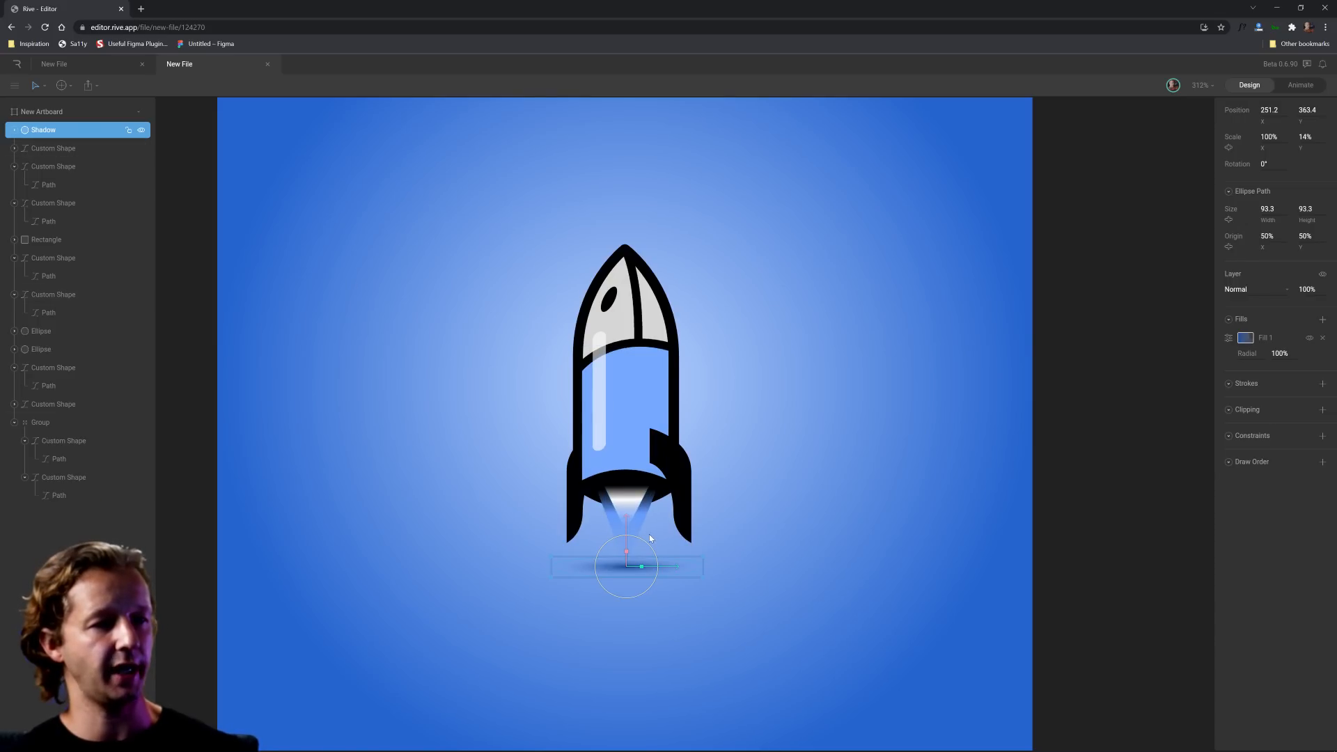
click(633, 503)
shift+click(638, 506)
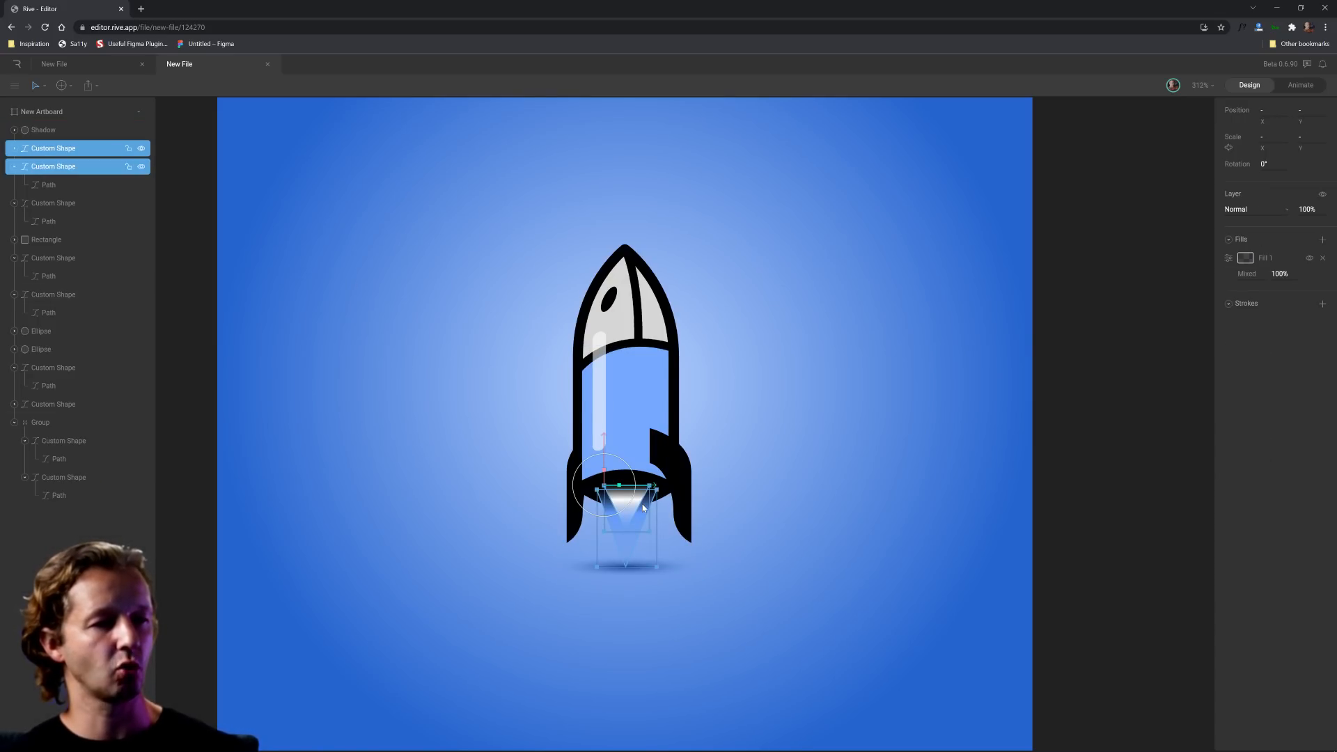
key(ctrl+g)
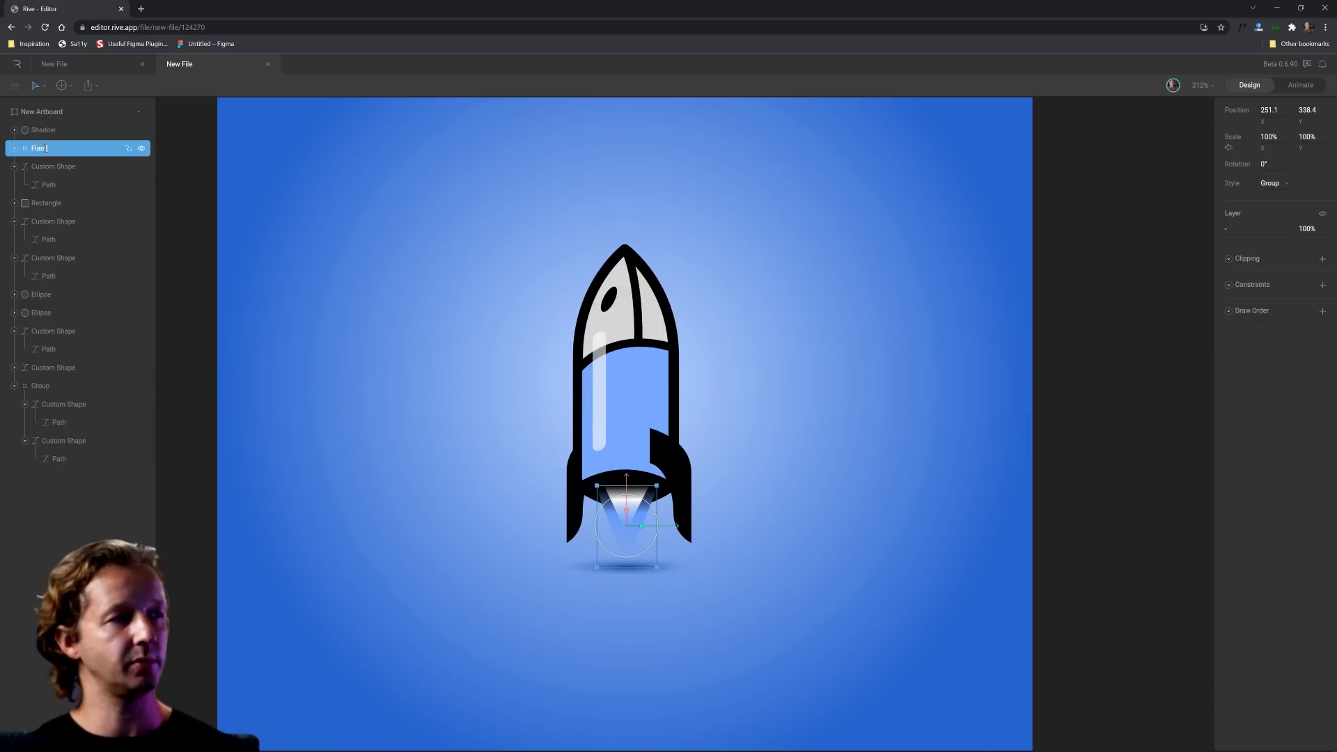
click(379, 291)
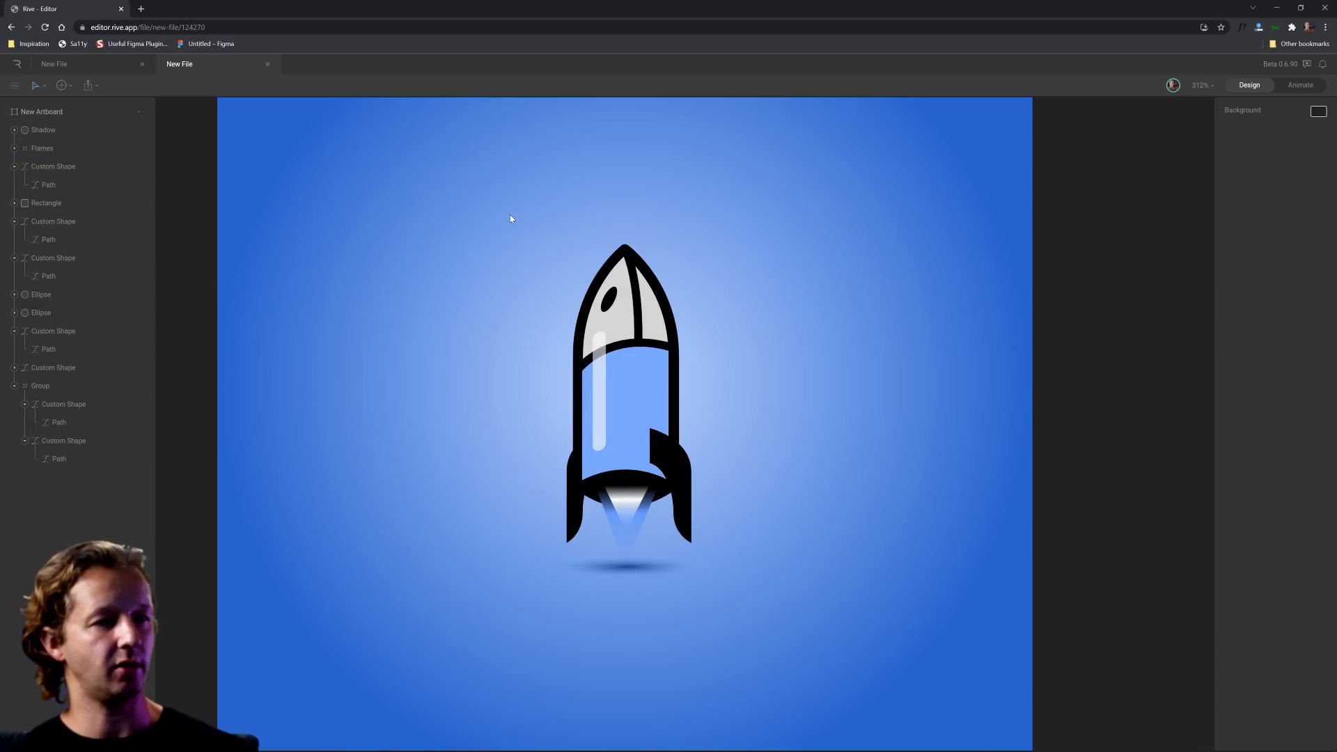
- Group all remaining rocket shapes, excluding the shadow and flames, and name the group Rocket
drag(510, 218, 792, 537)
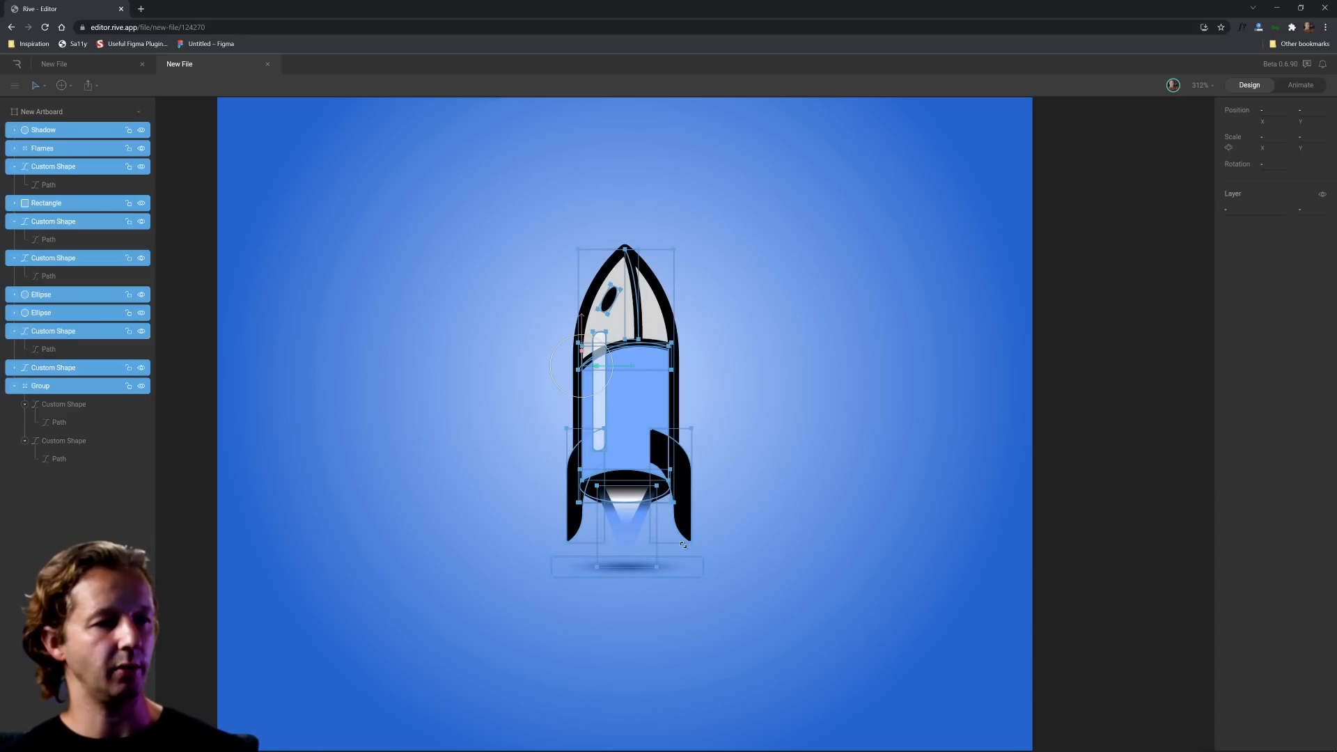
shift+click(589, 570)
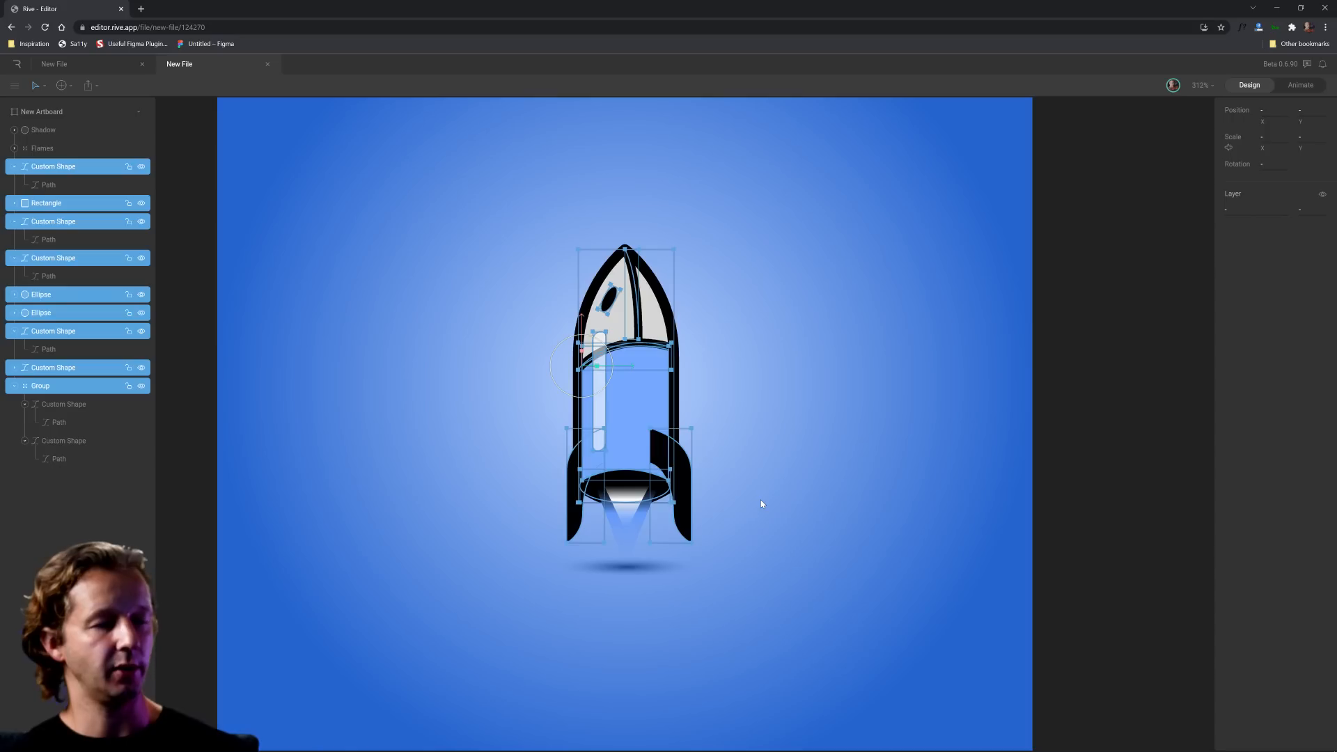
key(ctrl+g)
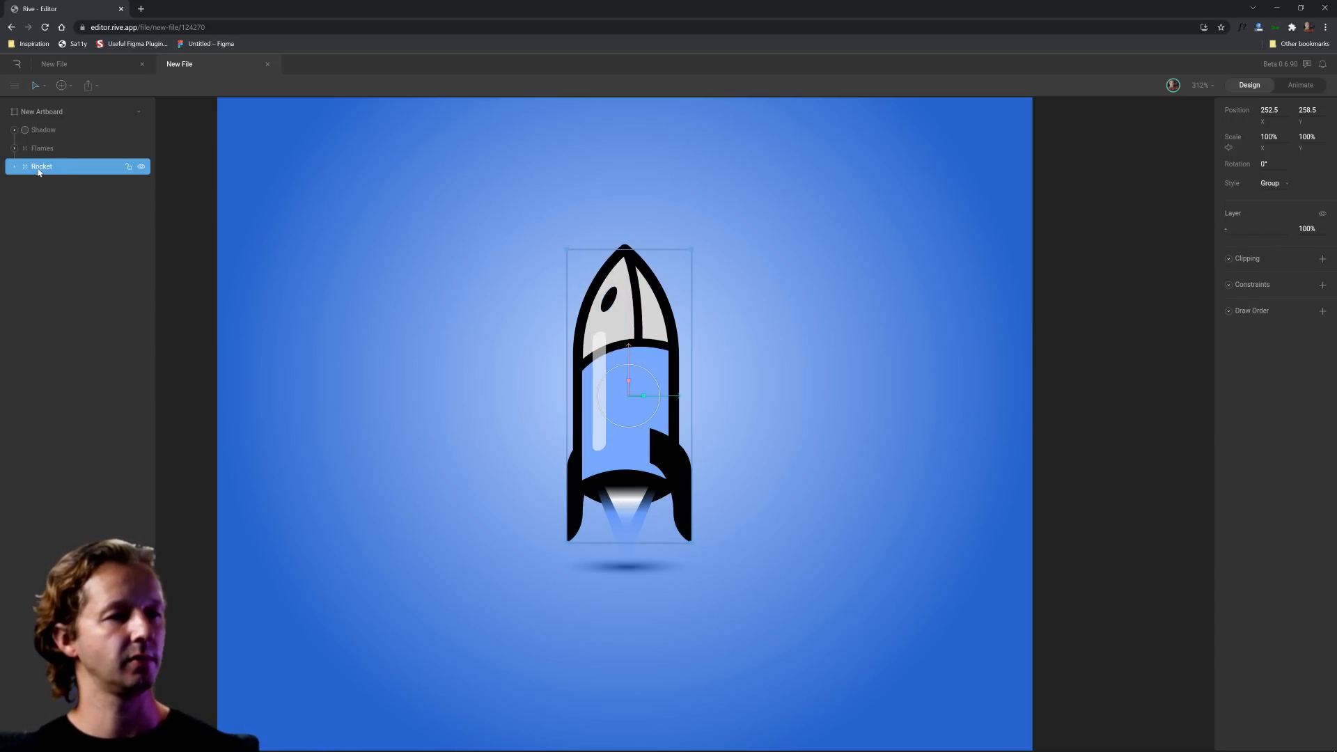
click(490, 328)
- Set the opacity of both the Flames group and the Shadow ellipse to 0% and deselect them
scroll(507, 333, down, 5)
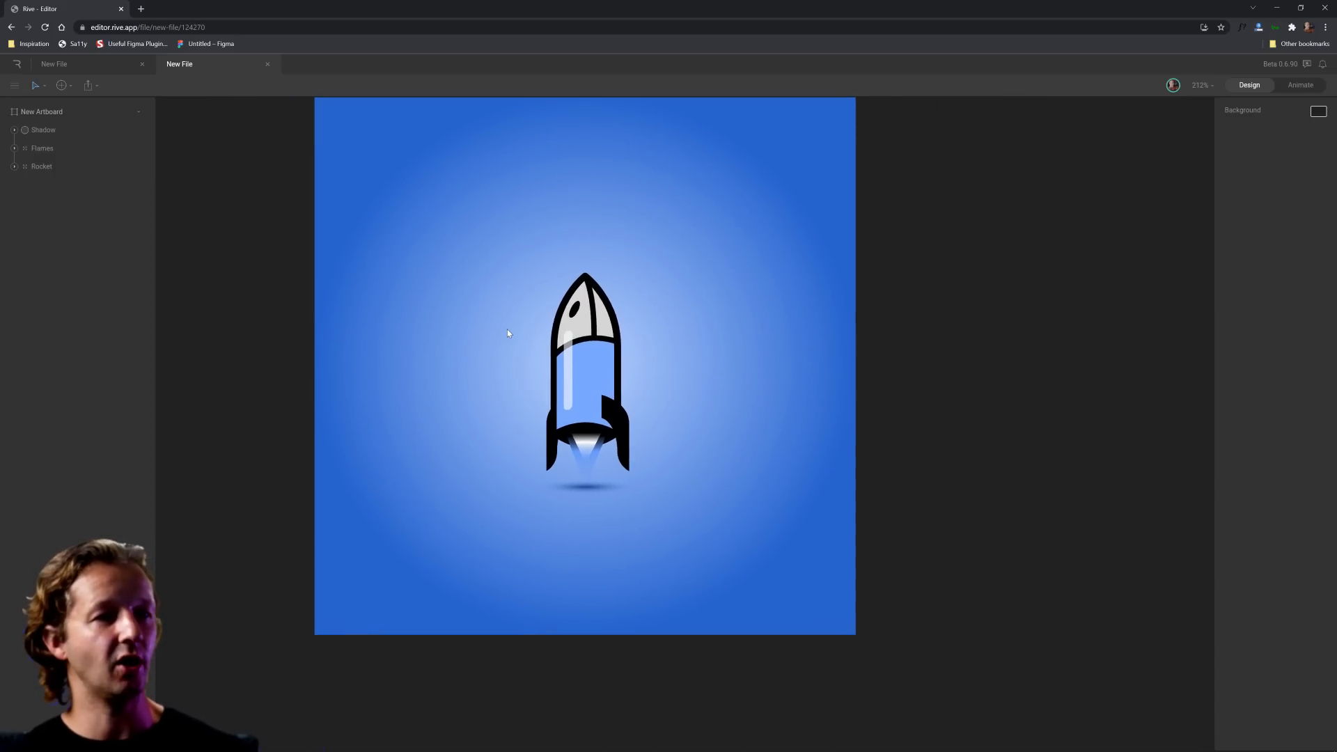
scroll(507, 333, up, 2)
drag(521, 326, 521, 331)
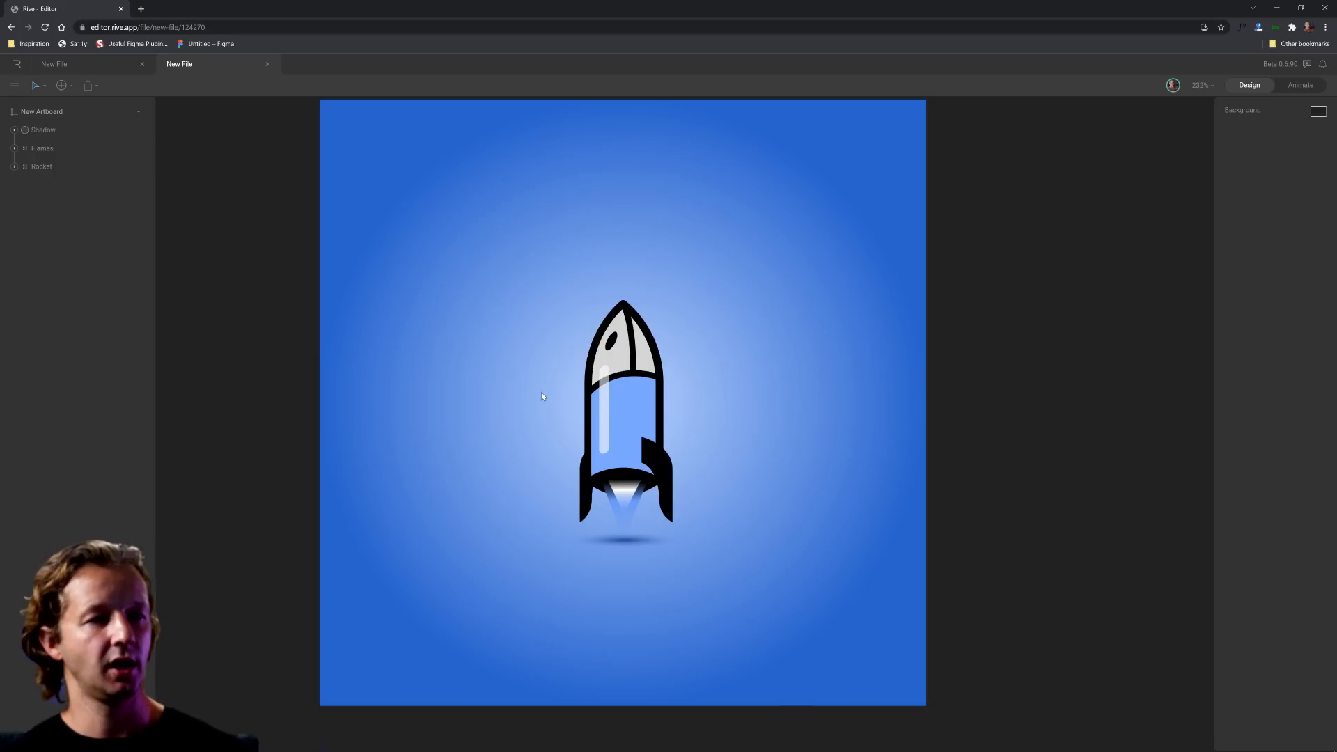
scroll(550, 450, up, 2)
click(641, 500)
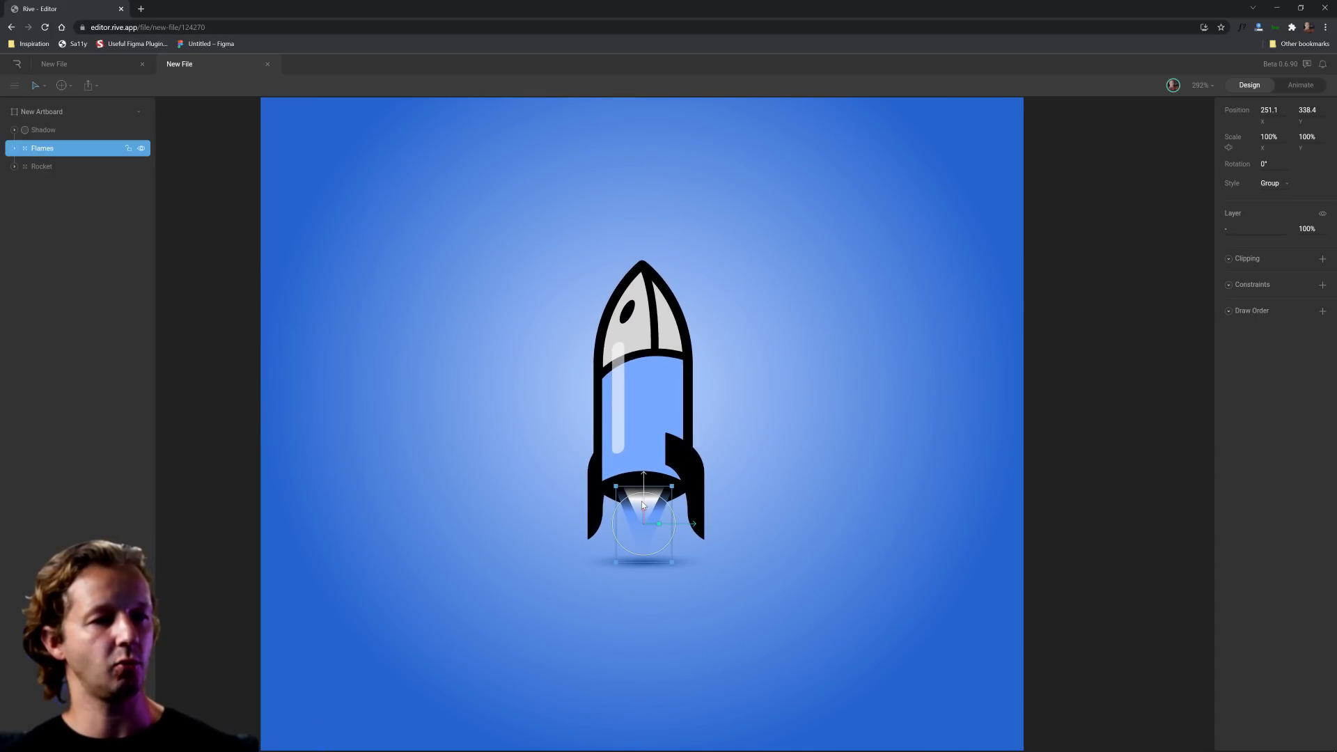
shift+click(604, 566)
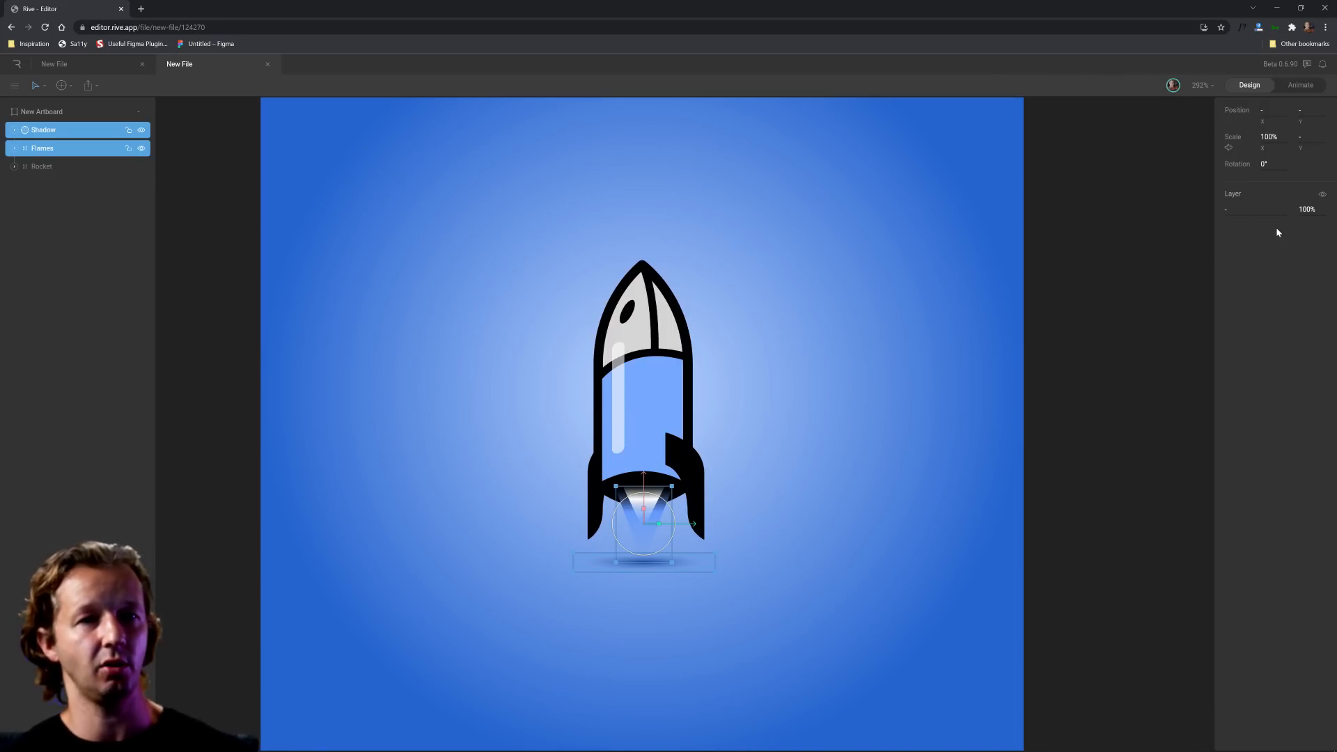
click(1314, 209)
text(0)
key(Return)
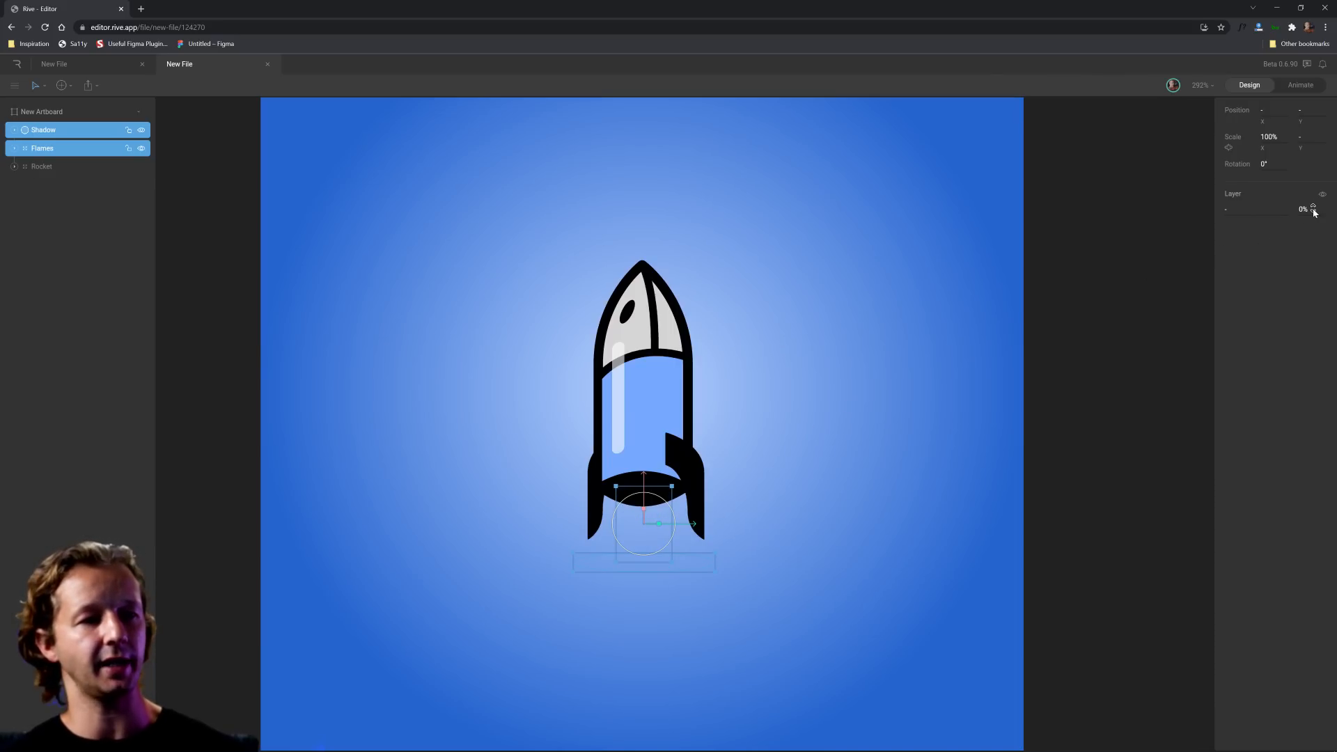
click(835, 361)
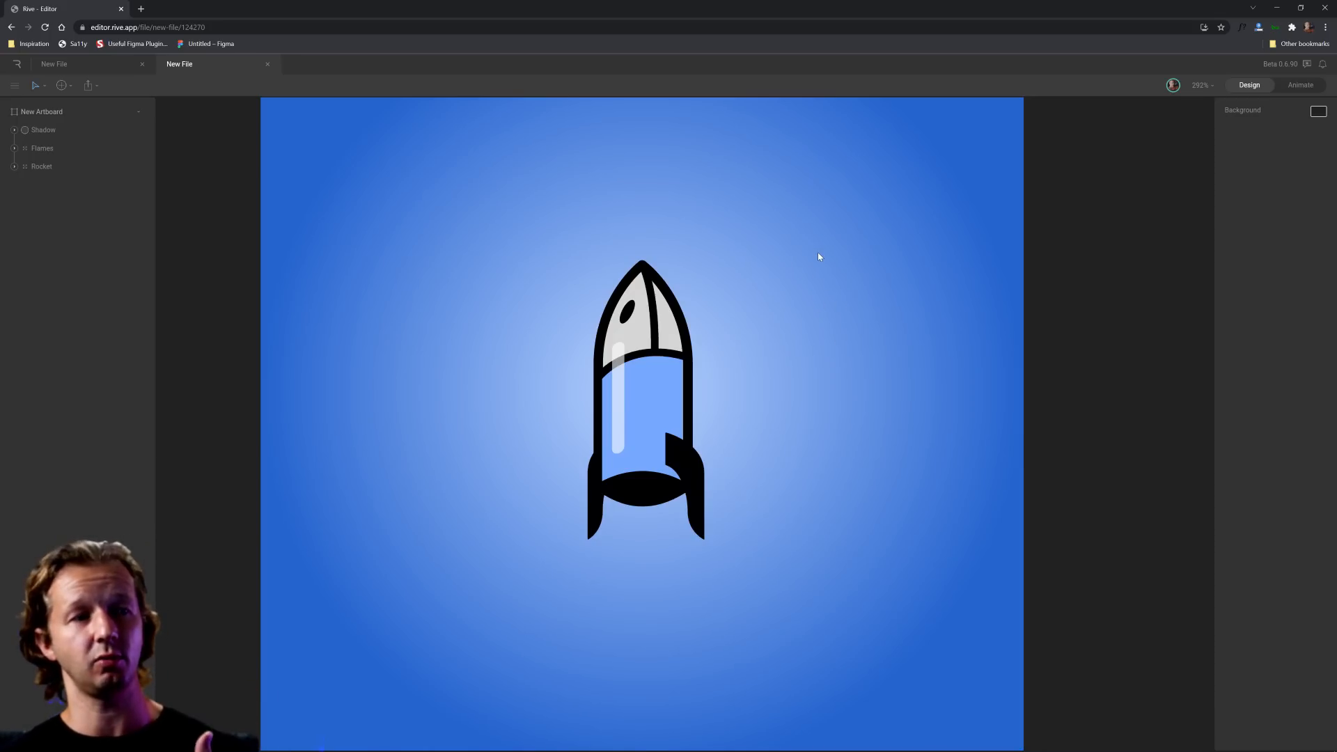
- Switch the editor from Design to Animate mode with the rocket in view above the timeline
click(1300, 86)
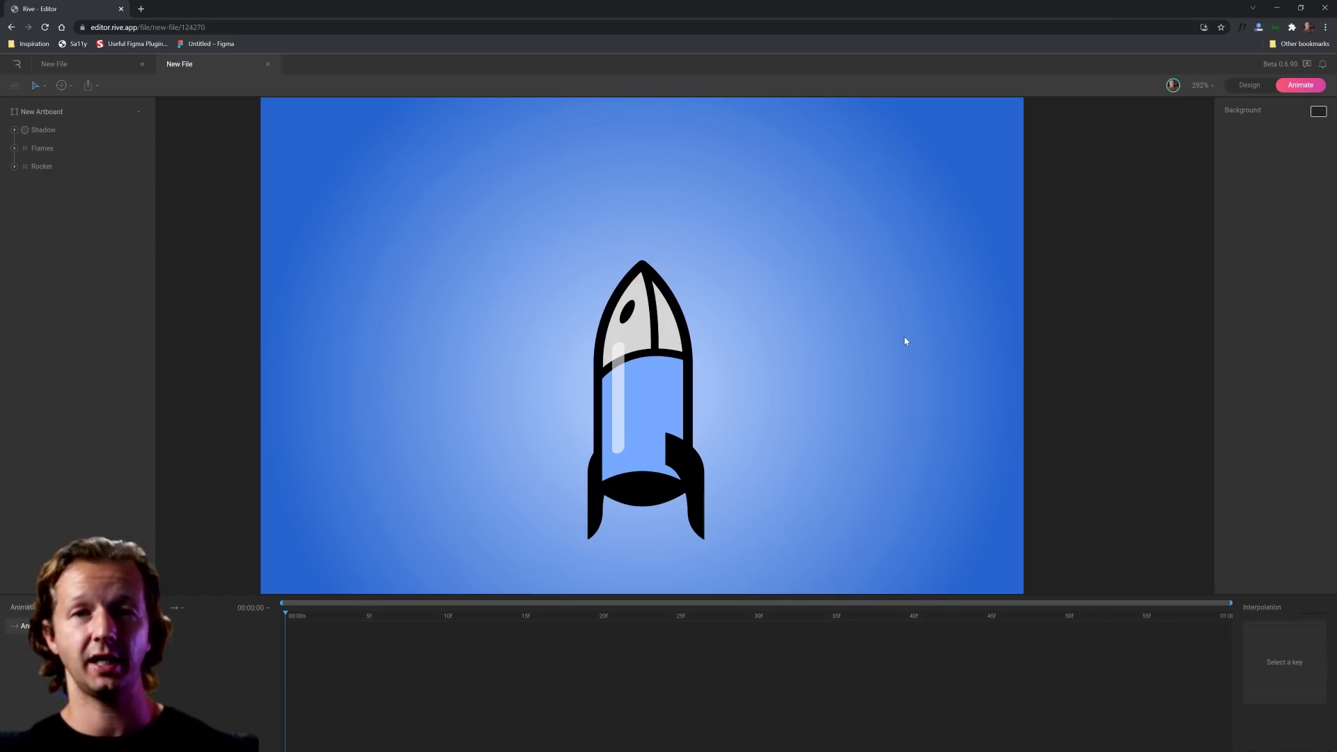
click(1245, 88)
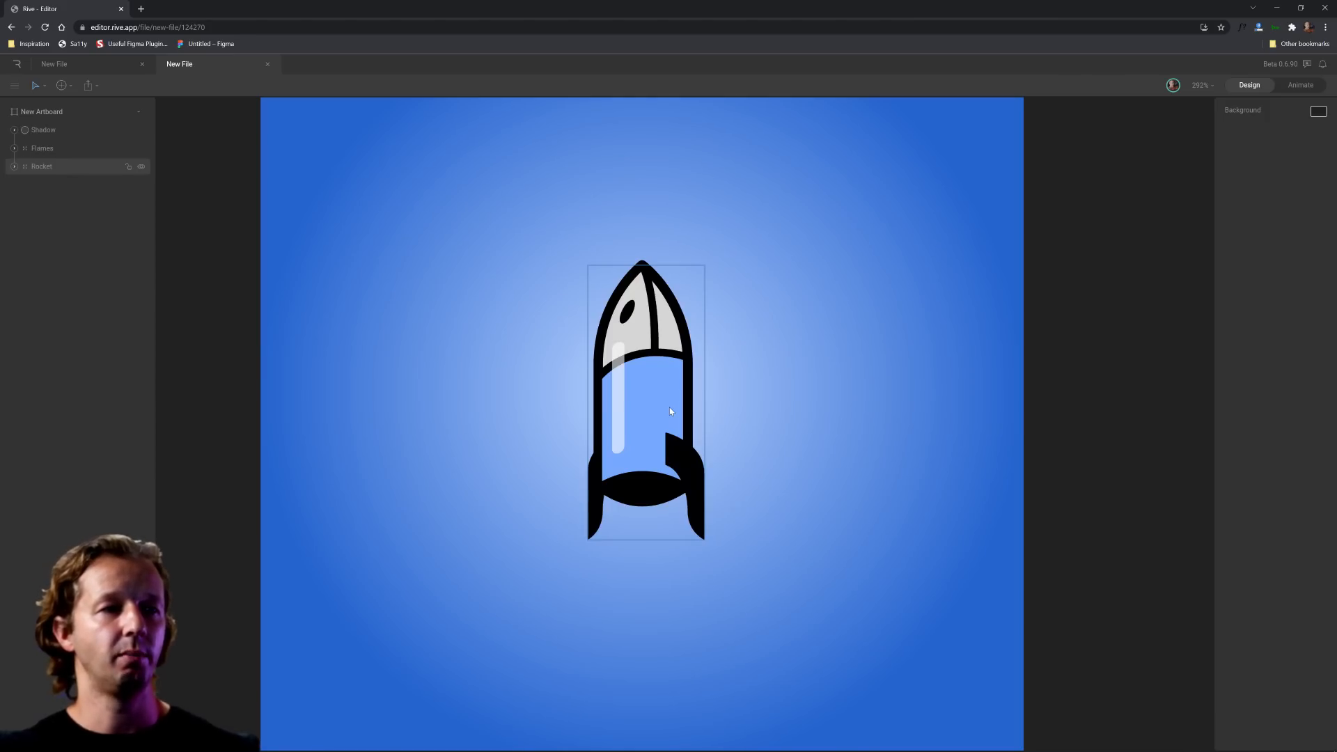
click(1301, 88)
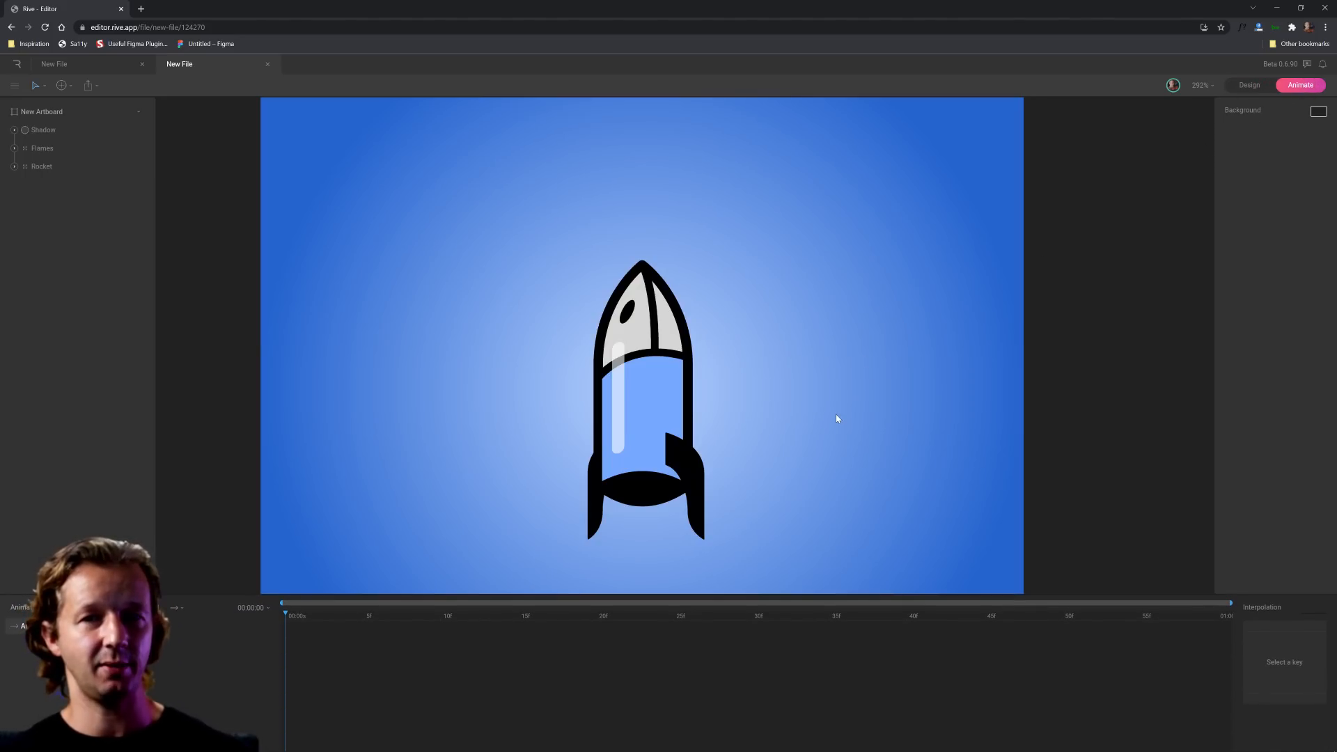
drag(805, 378, 828, 323)
drag(827, 323, 830, 313)
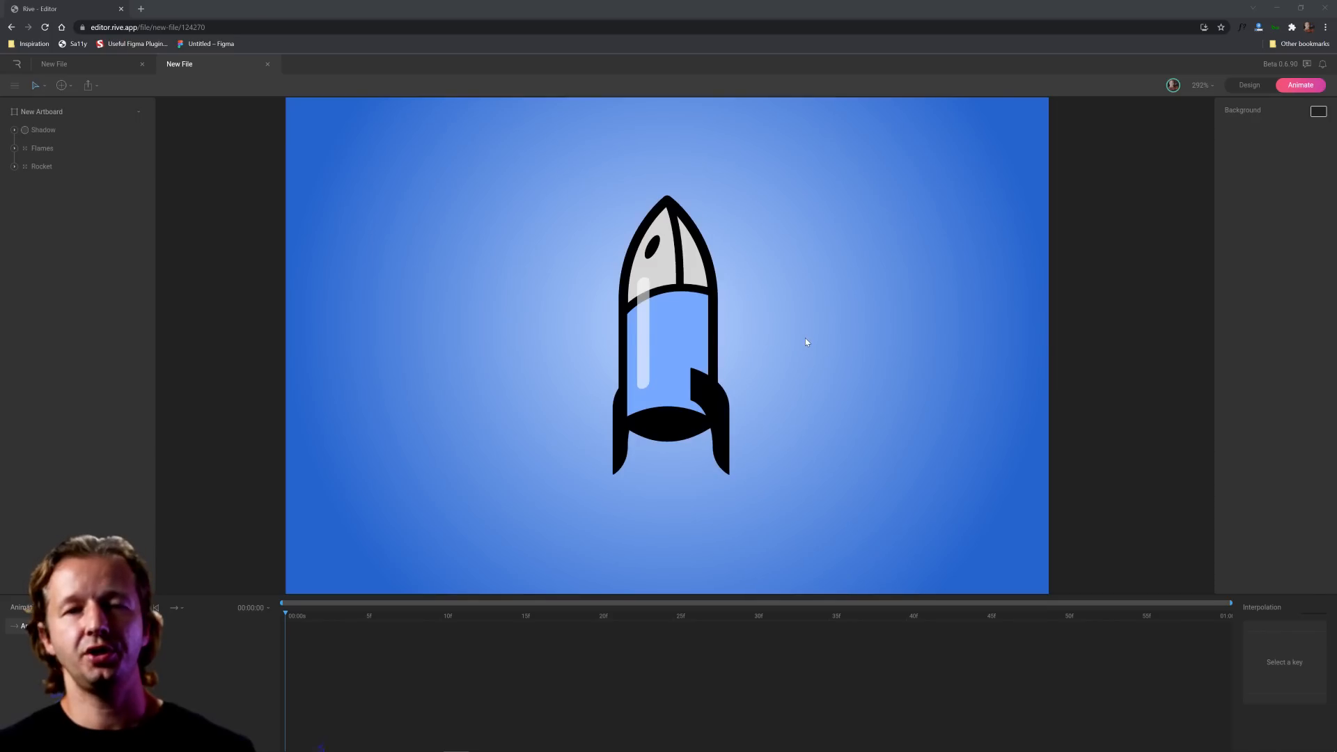
click(805, 338)
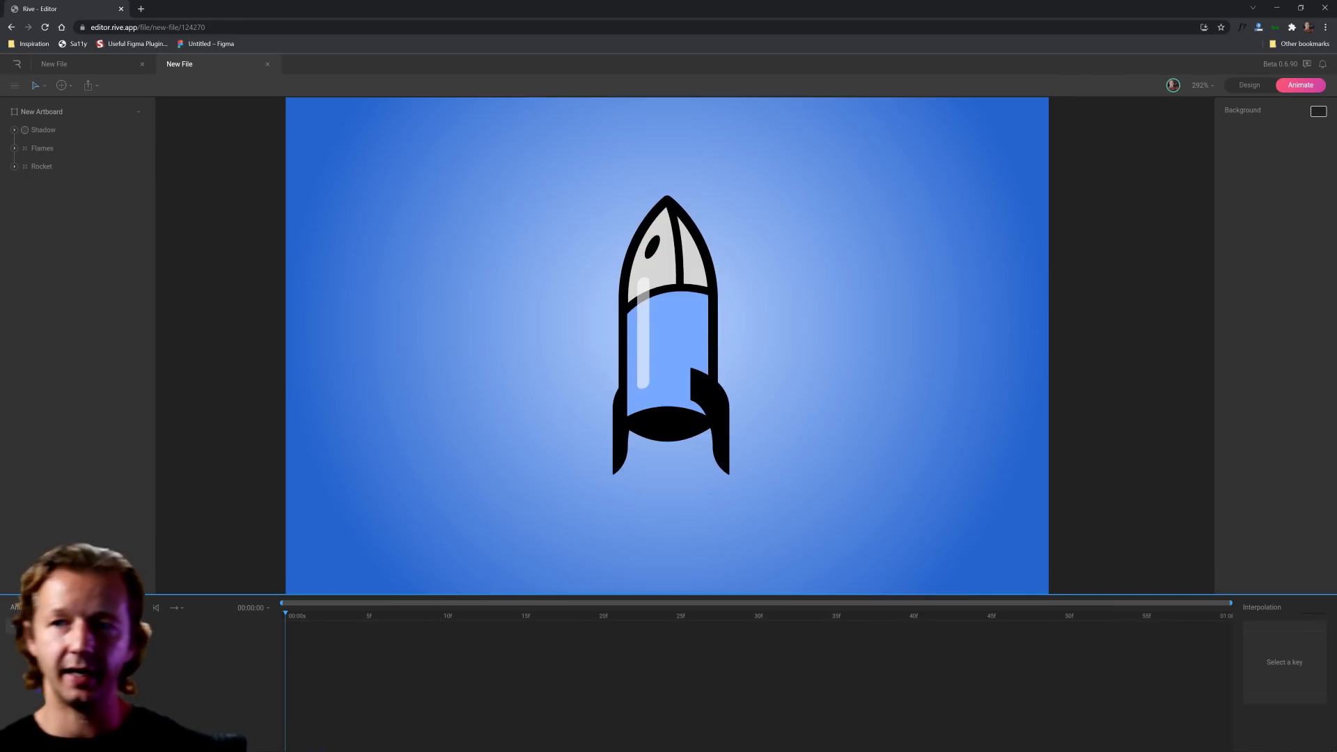
- Rename Animation 1 as Idle
double_click(38, 626)
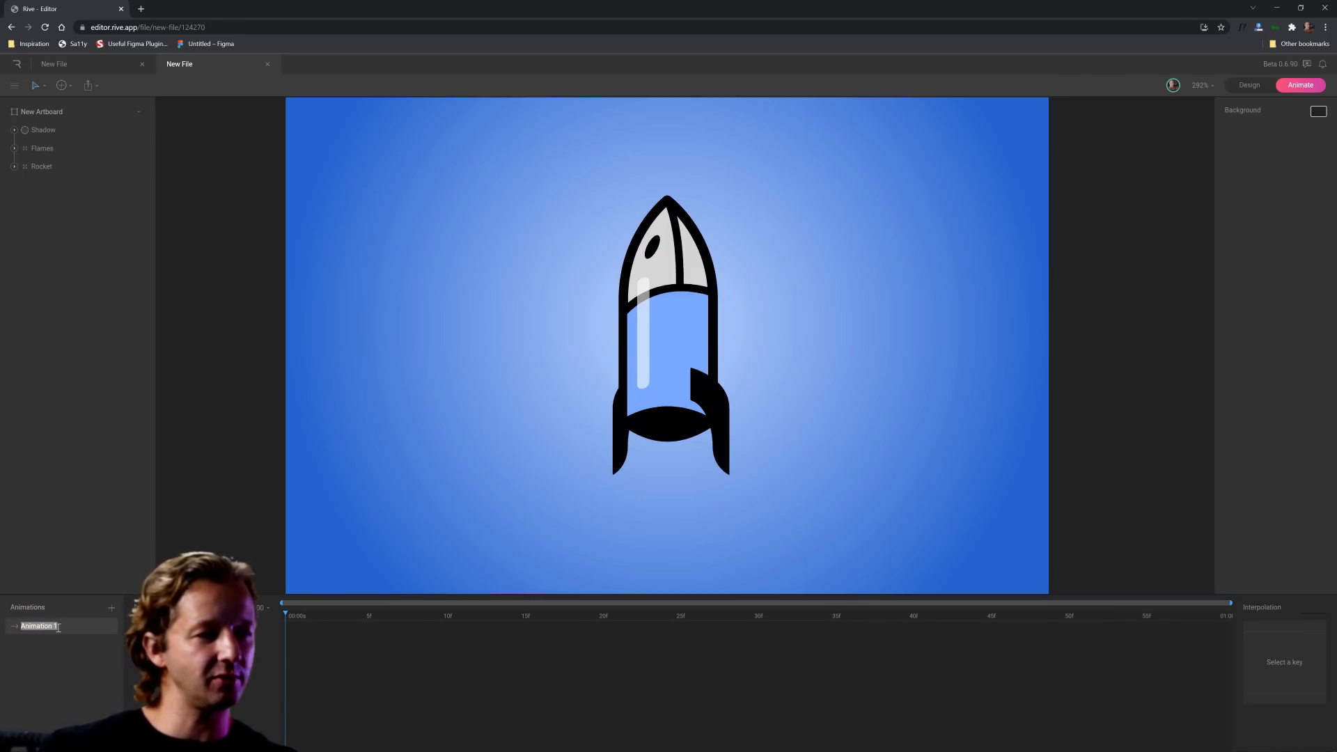
key(Return)
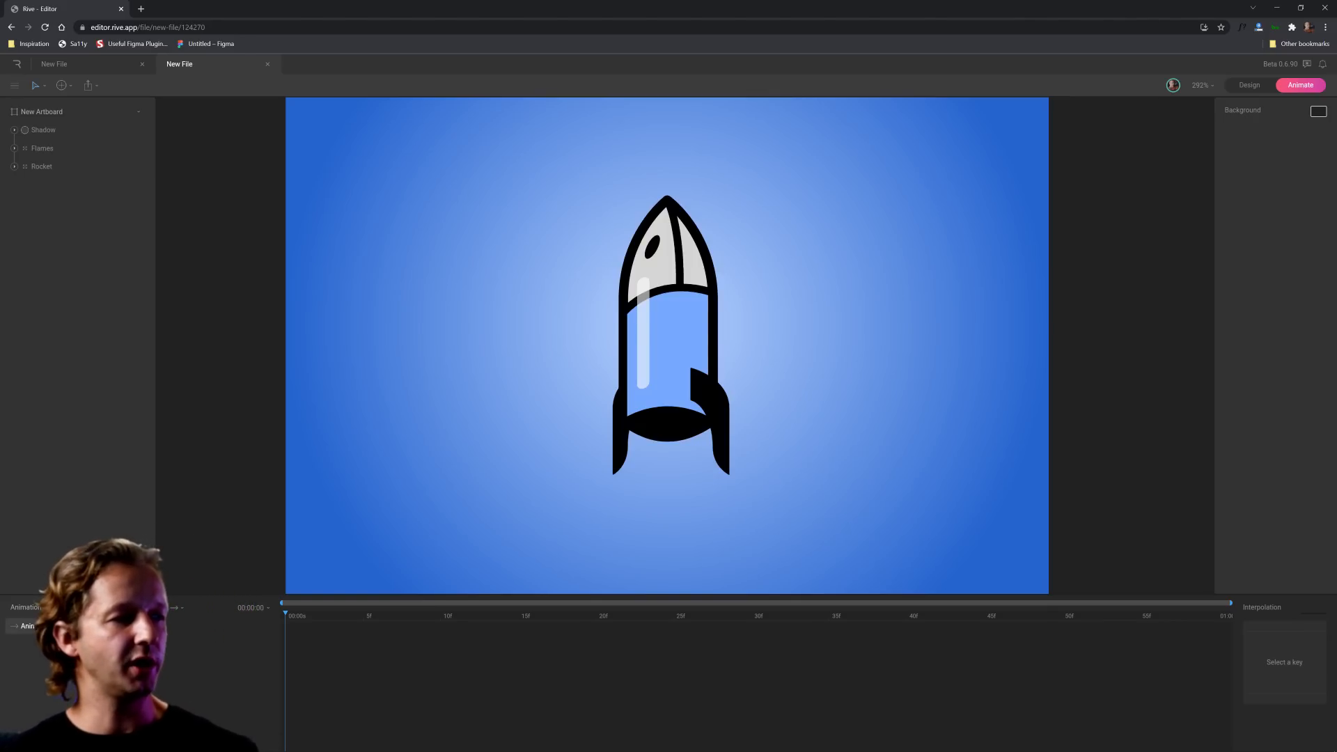
double_click(50, 625)
text(Idle)
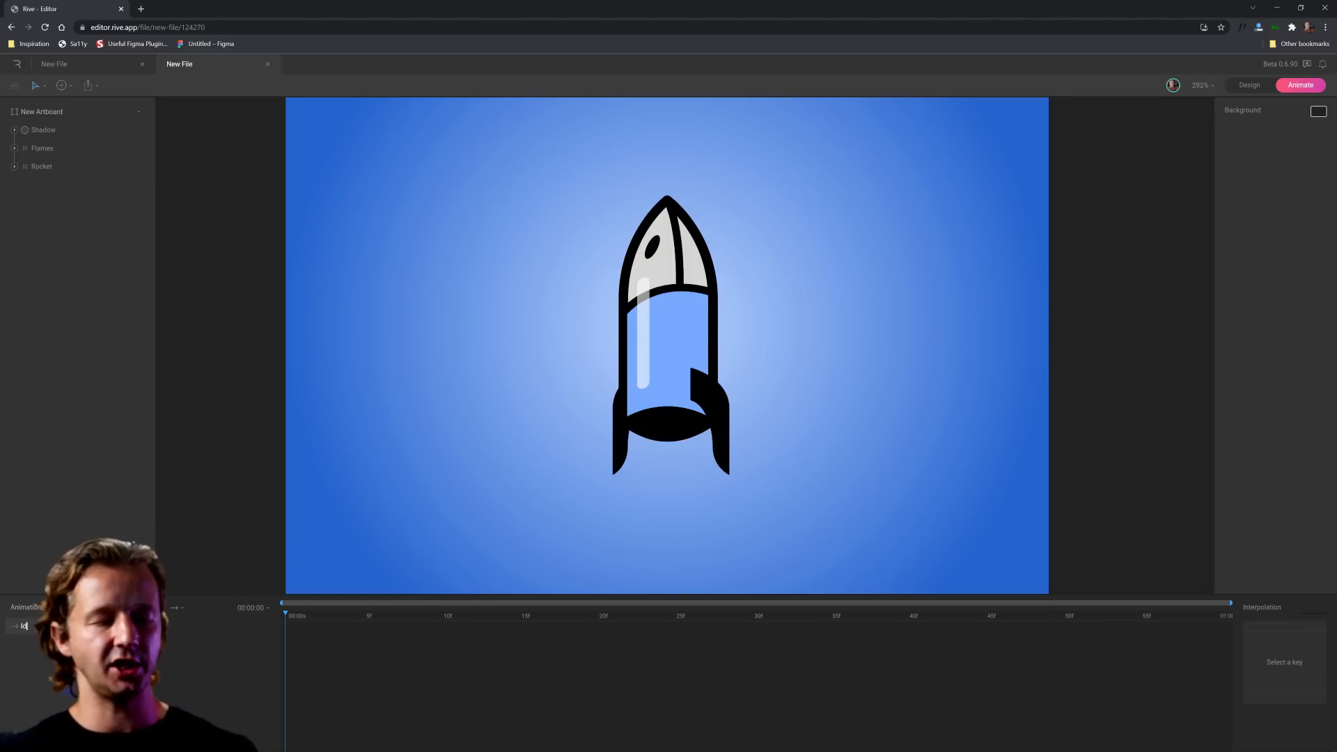
key(Return)
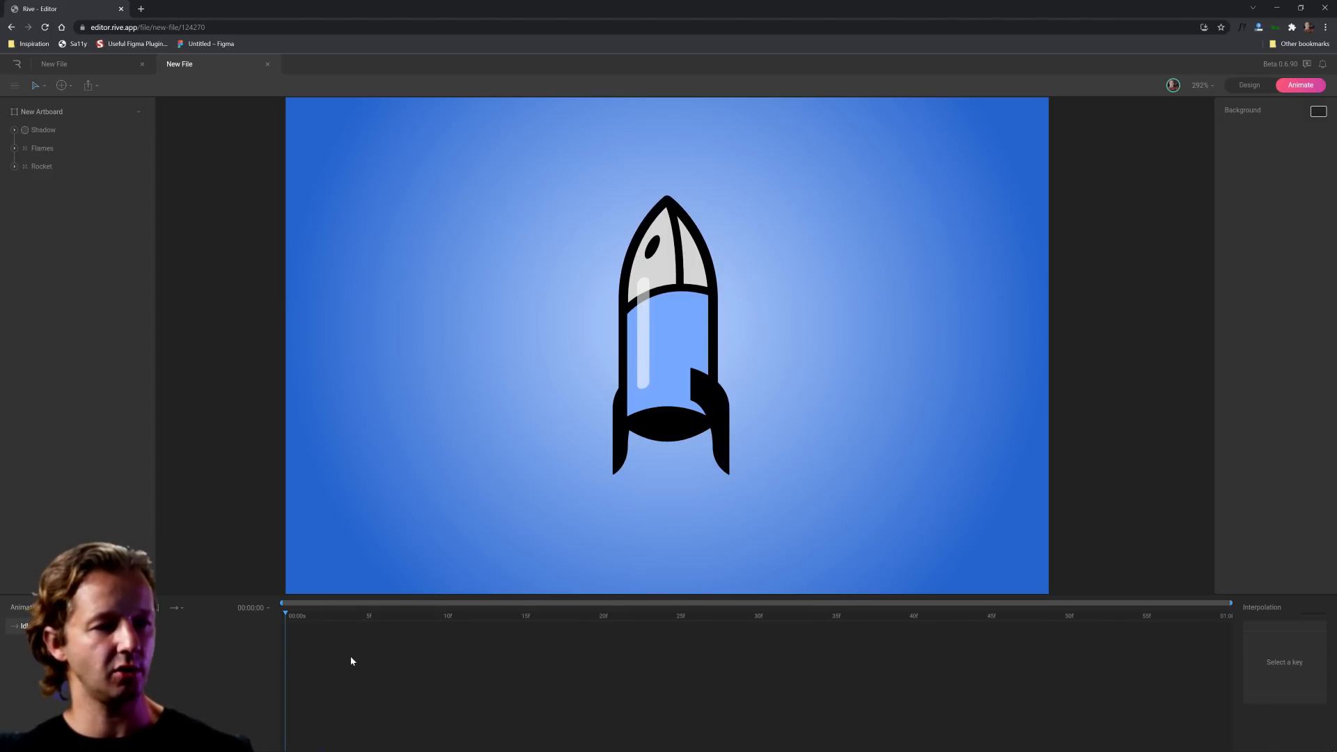
- Keyframe the Rocket group's Y position at frame 0, and raise the group to Y 254.7 at frame 30
click(679, 304)
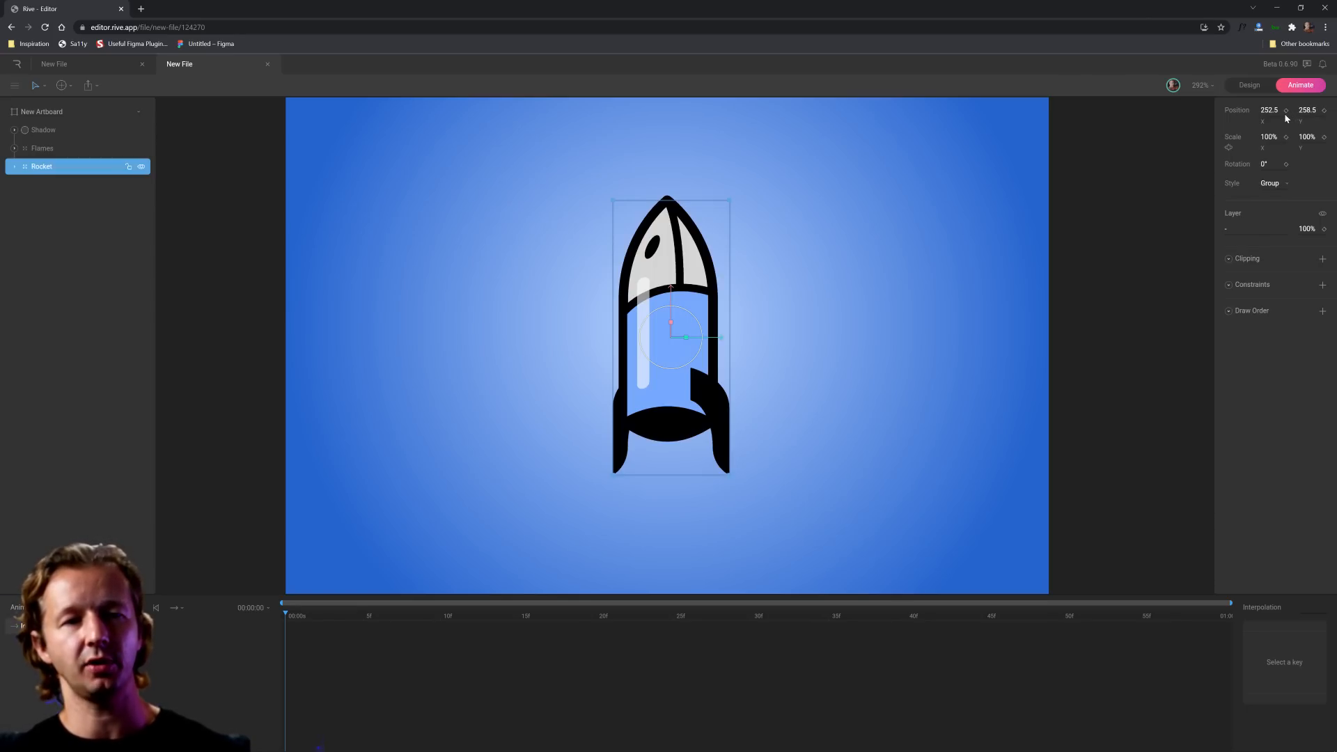
click(1323, 110)
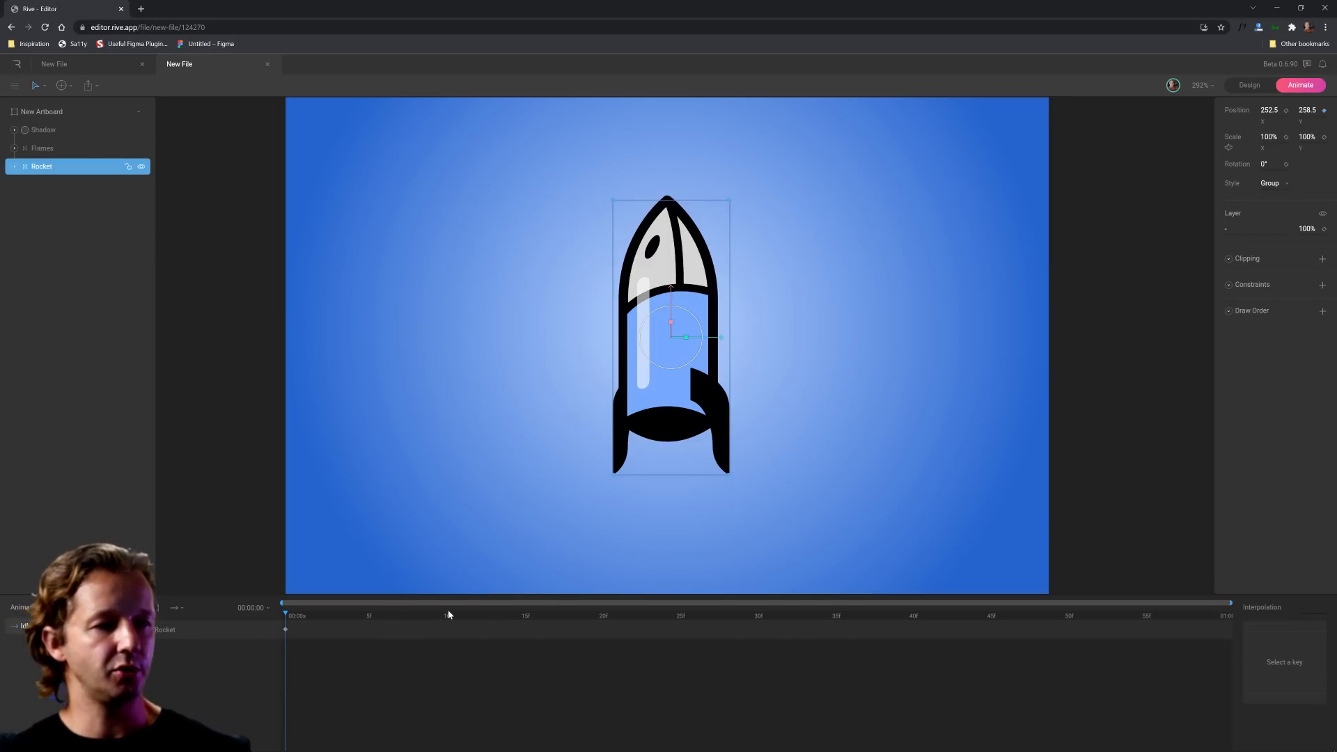
drag(516, 612, 754, 615)
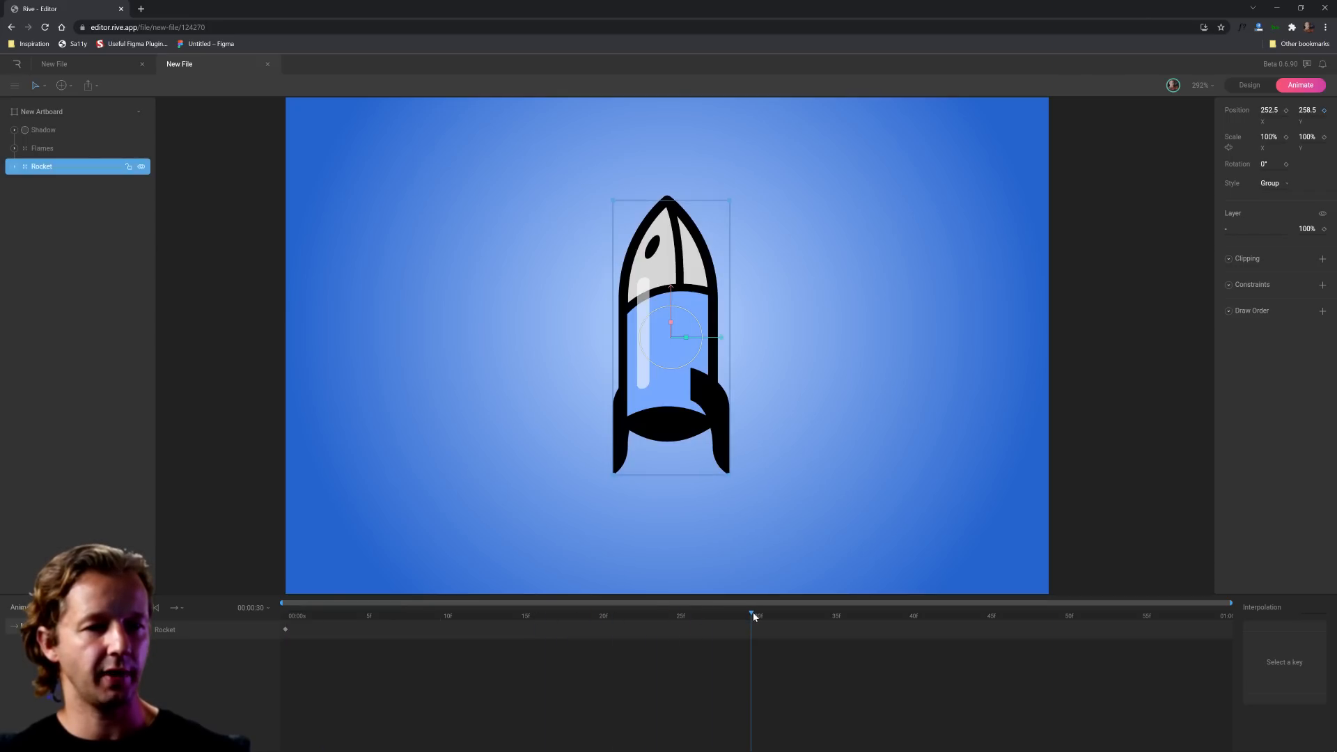
click(265, 607)
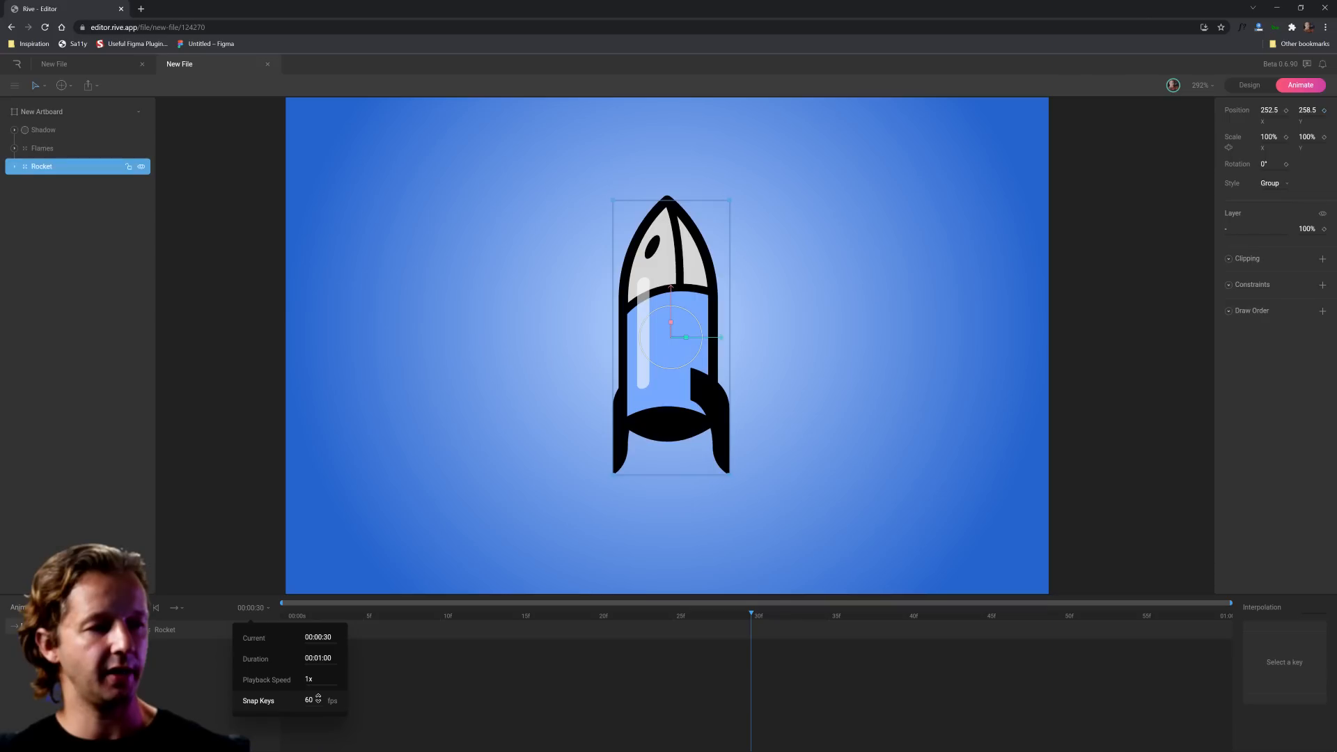
click(189, 676)
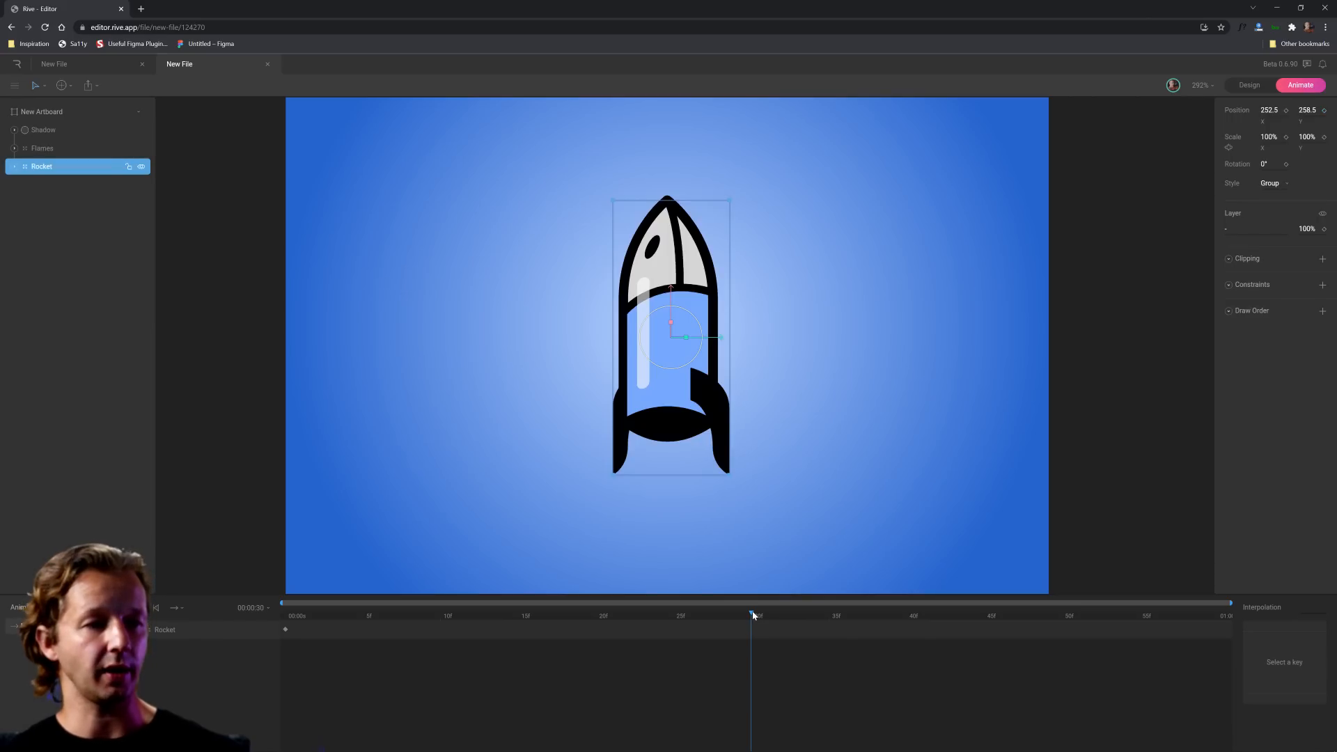
drag(680, 290, 679, 280)
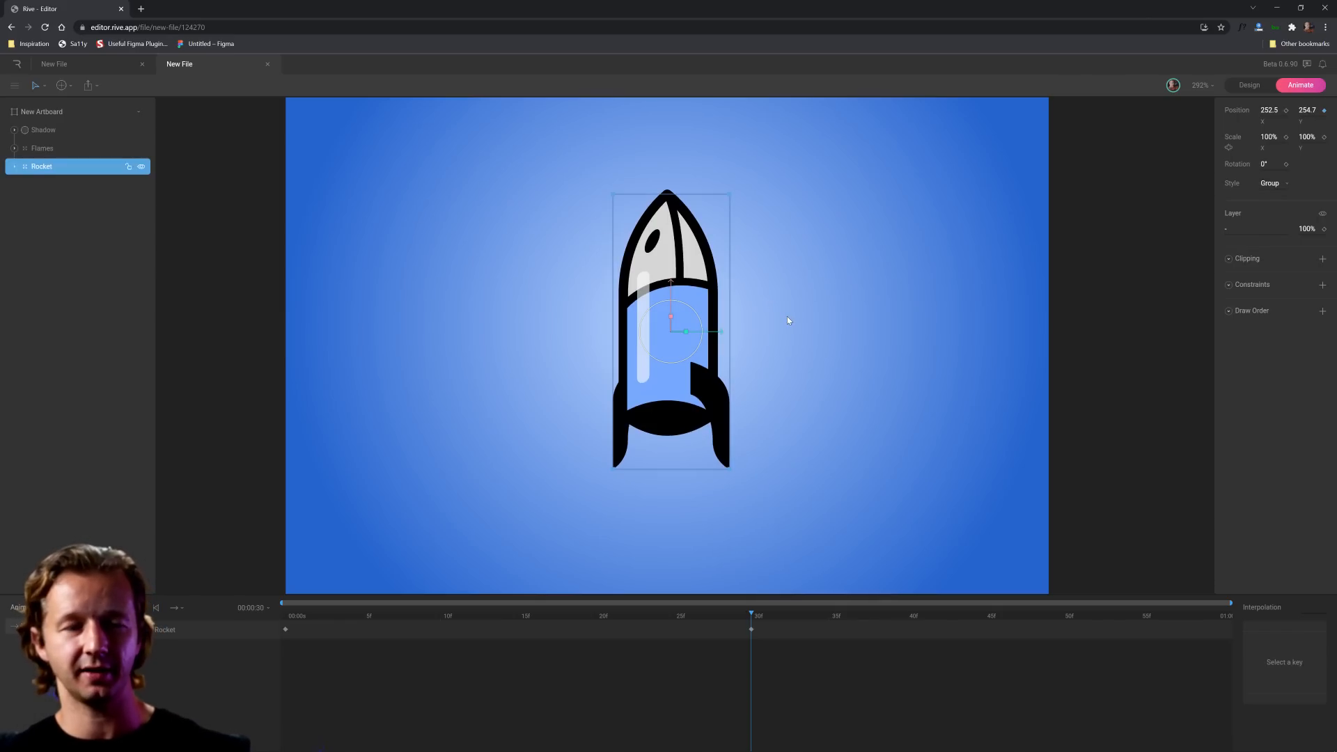
- Copy the Rocket's first keyframe to 00:01:00 and set the first keyframe's interpolation to Cubic
click(286, 629)
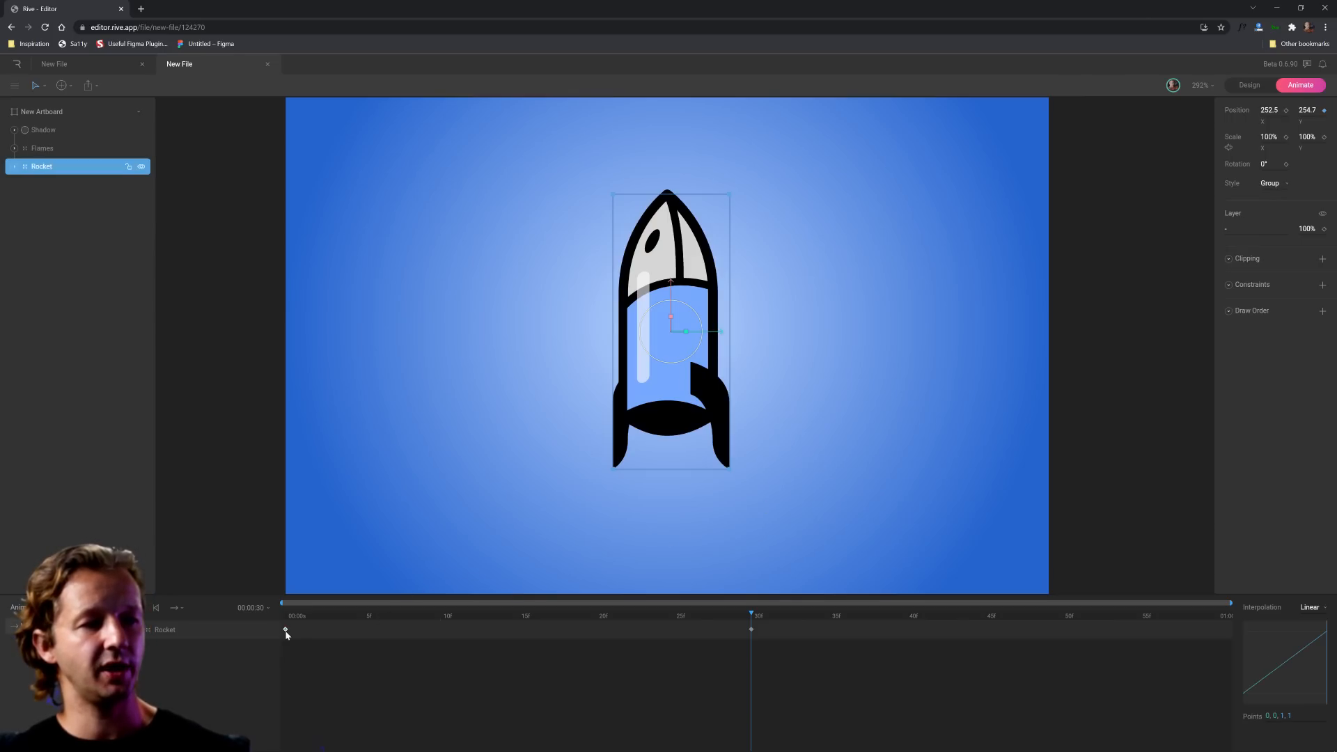
click(1218, 619)
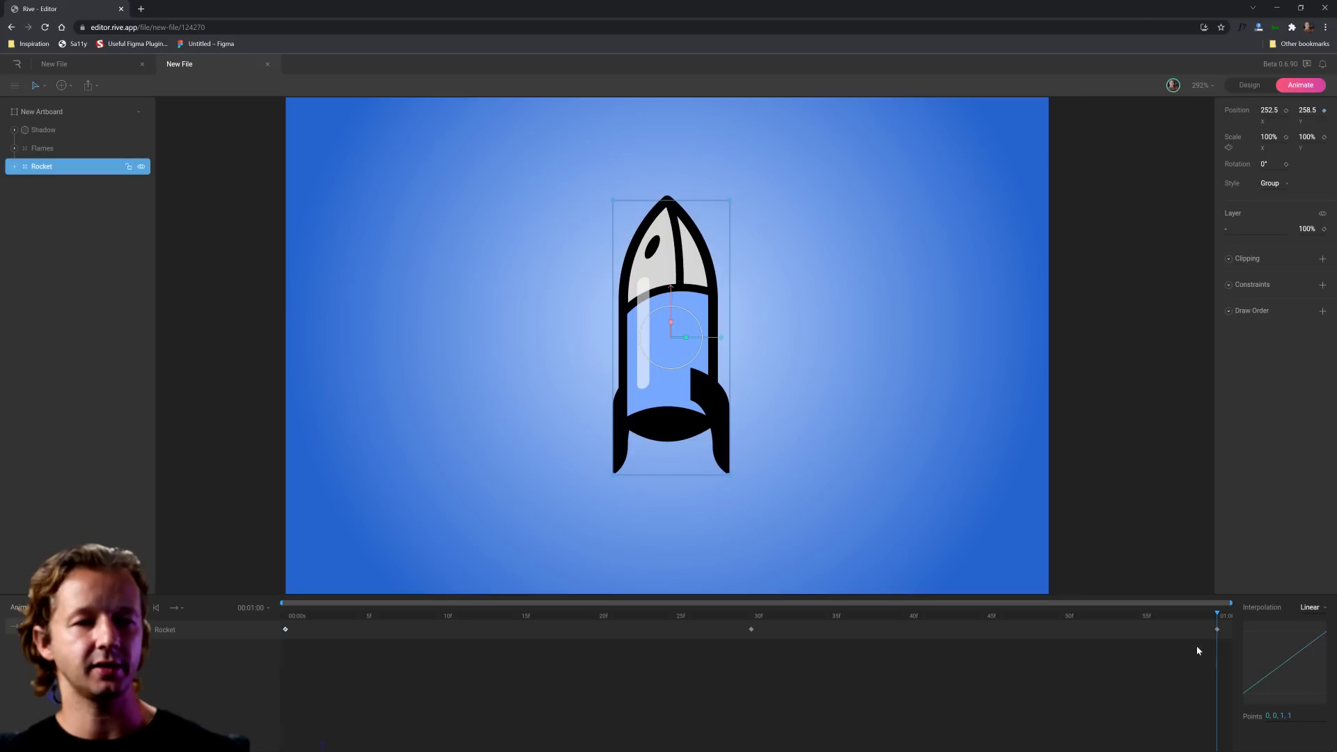
click(1311, 608)
click(1309, 626)
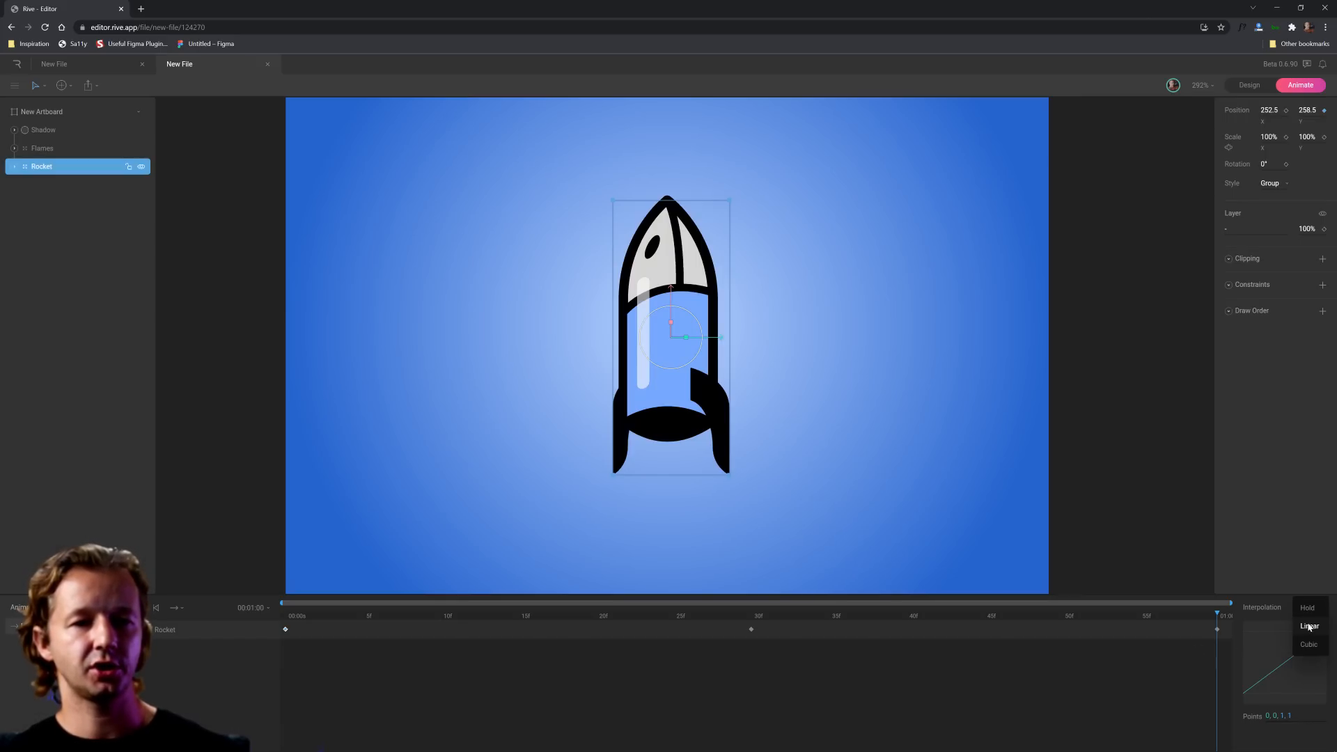
click(1285, 606)
click(1307, 645)
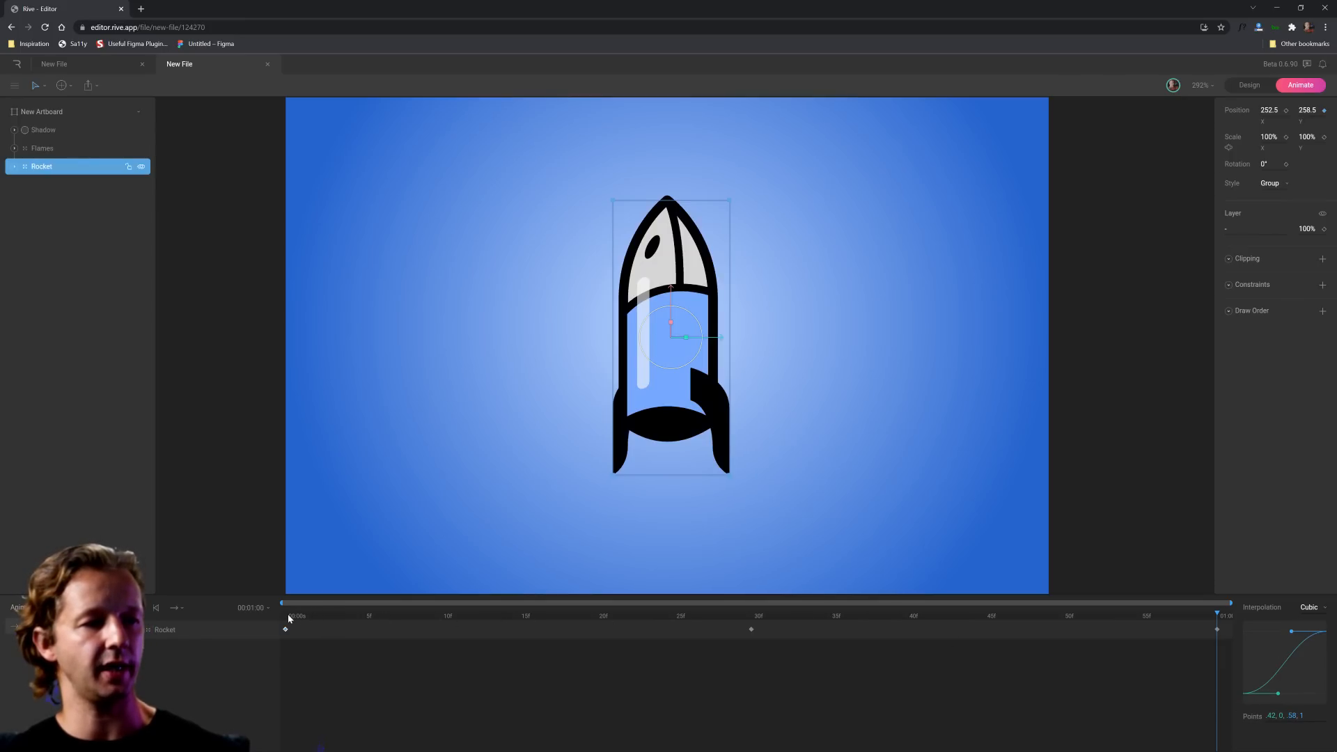
- Set the Idle animation to Loop and preview the rocket's hovering motion
click(177, 607)
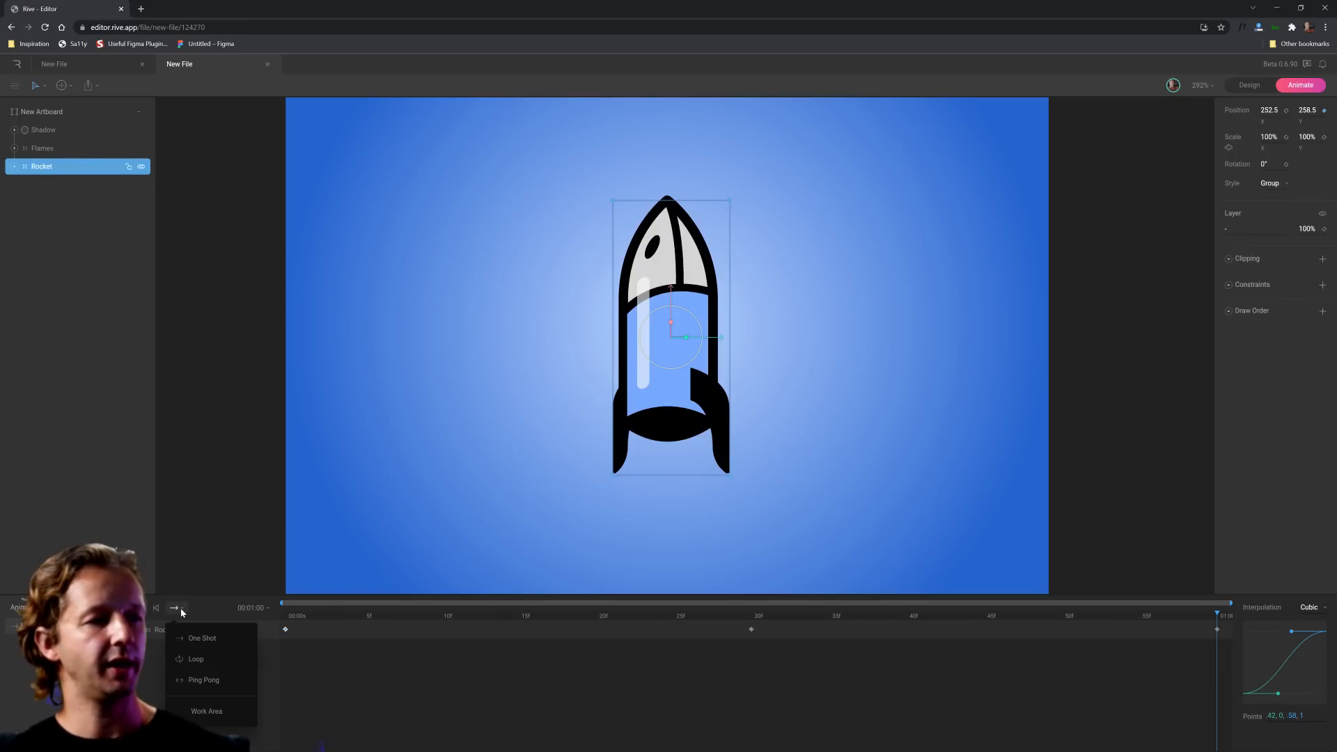
click(197, 659)
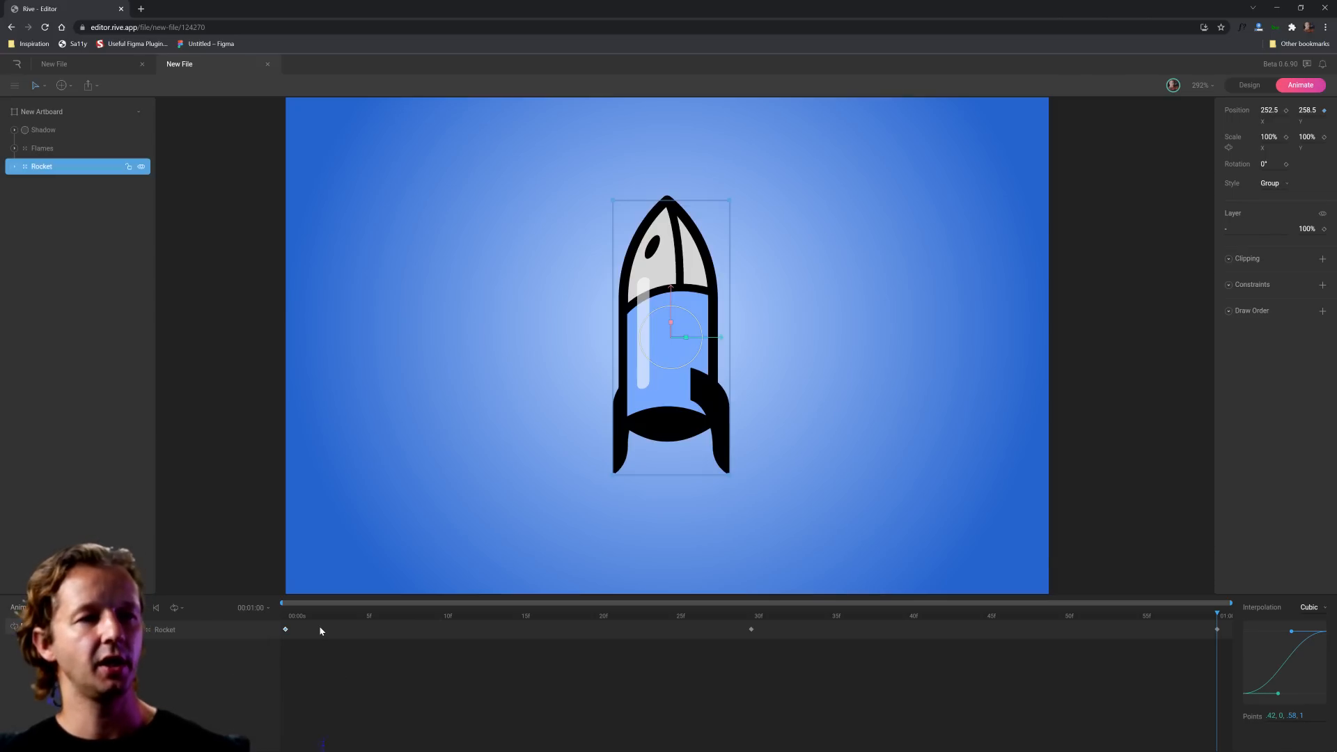
click(313, 432)
key(space)
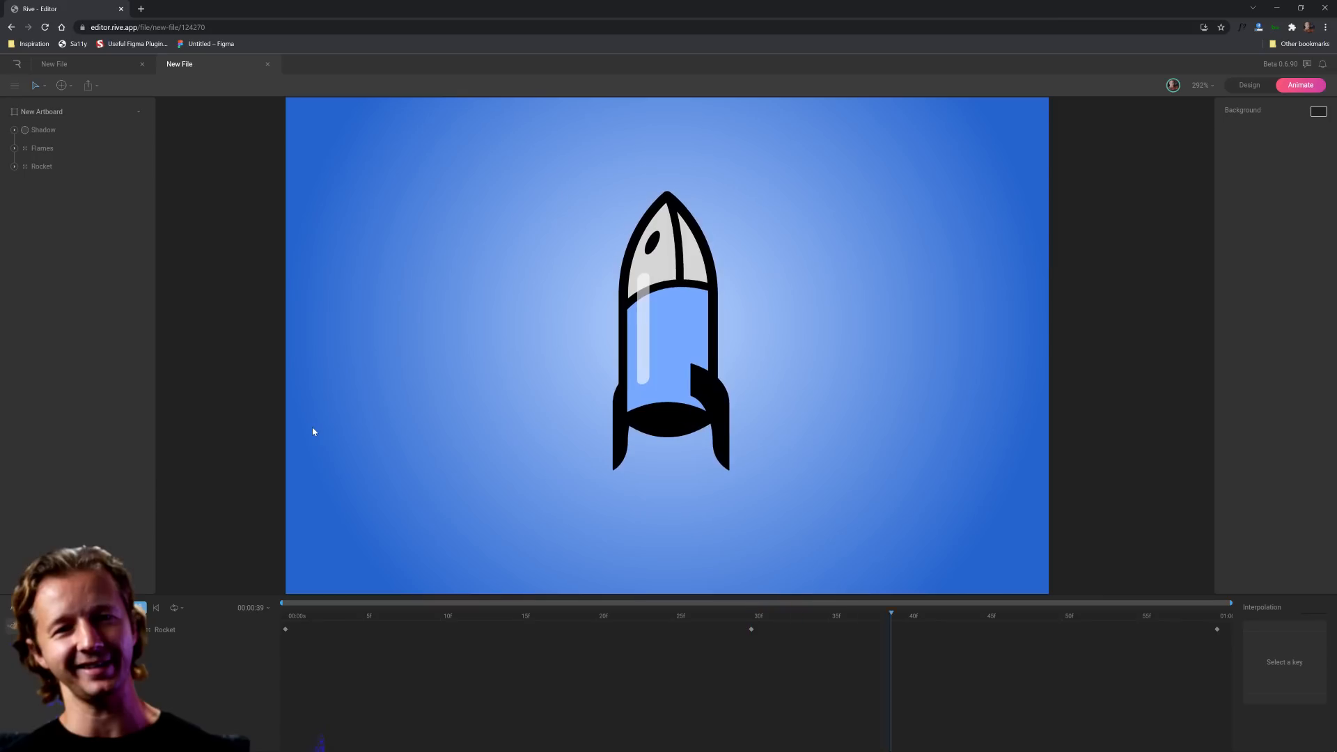
key(space)
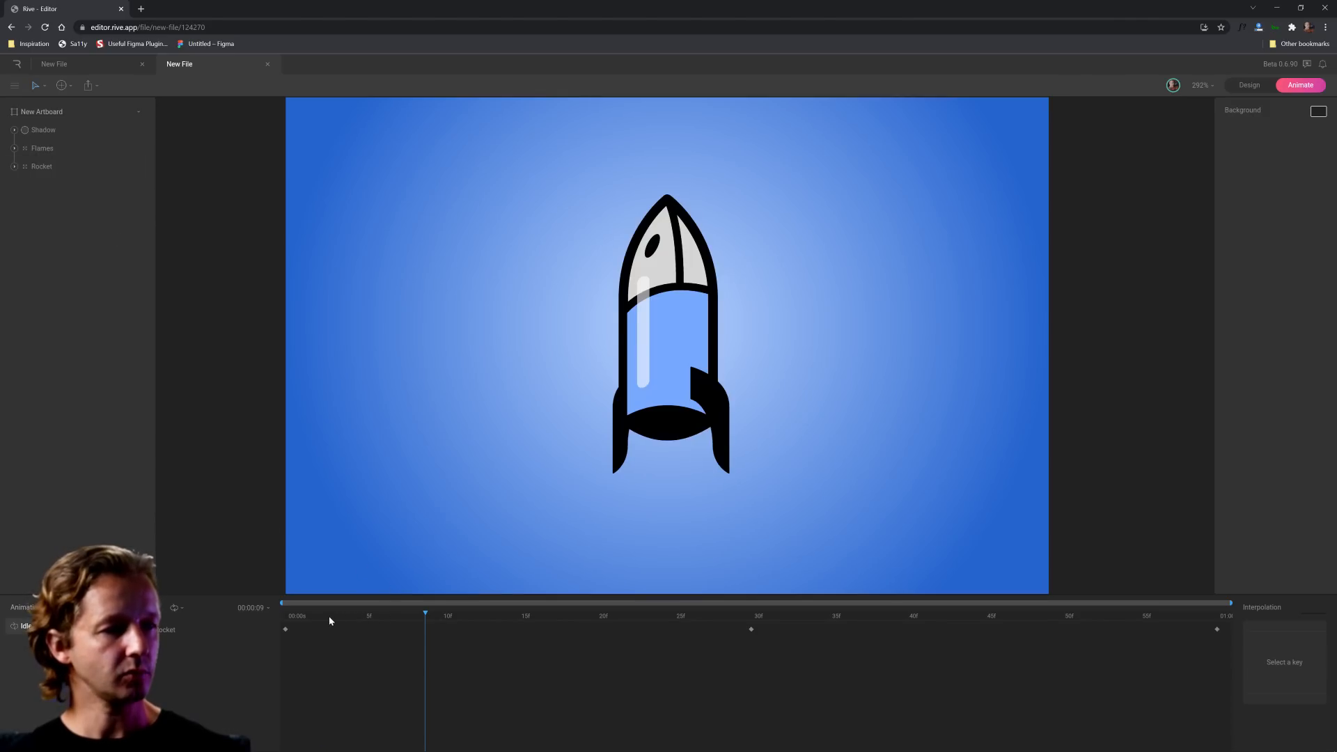
- Keyframe the Shadow ellipse's opacity at 100% on frame 0
click(288, 620)
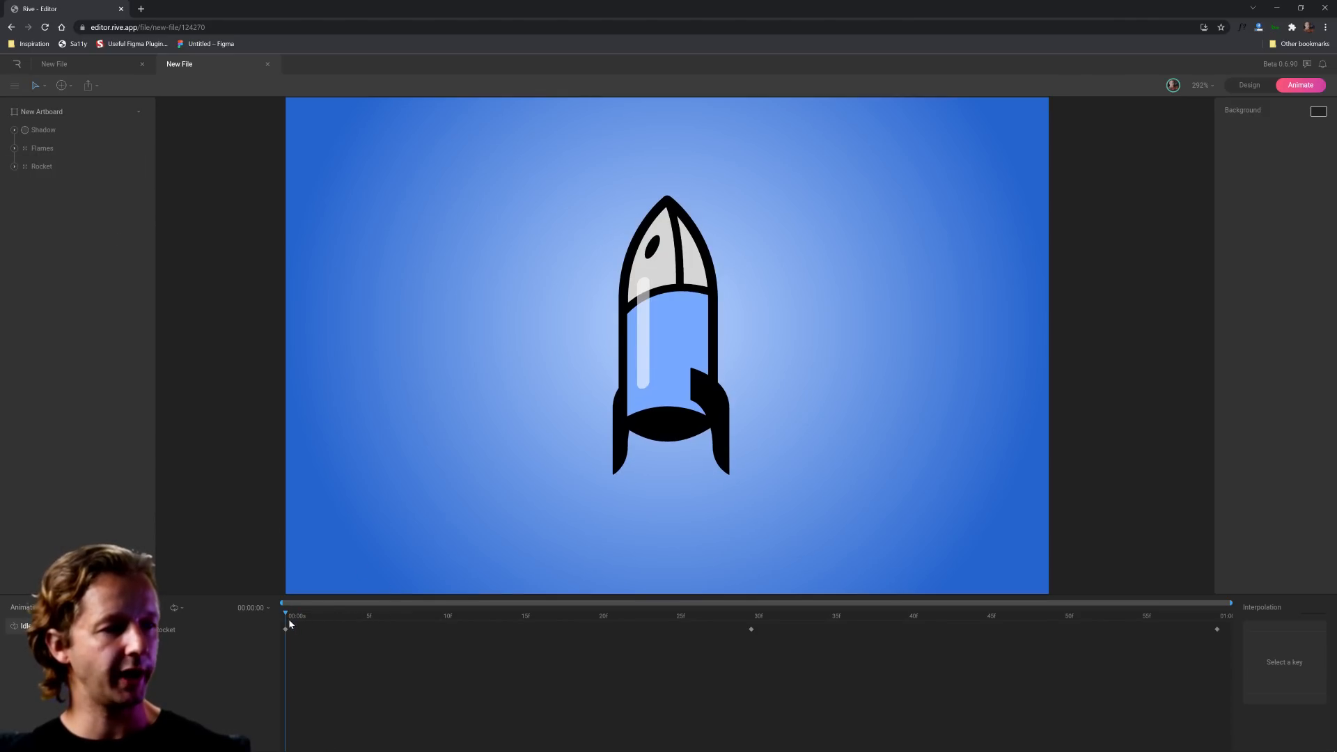
click(46, 131)
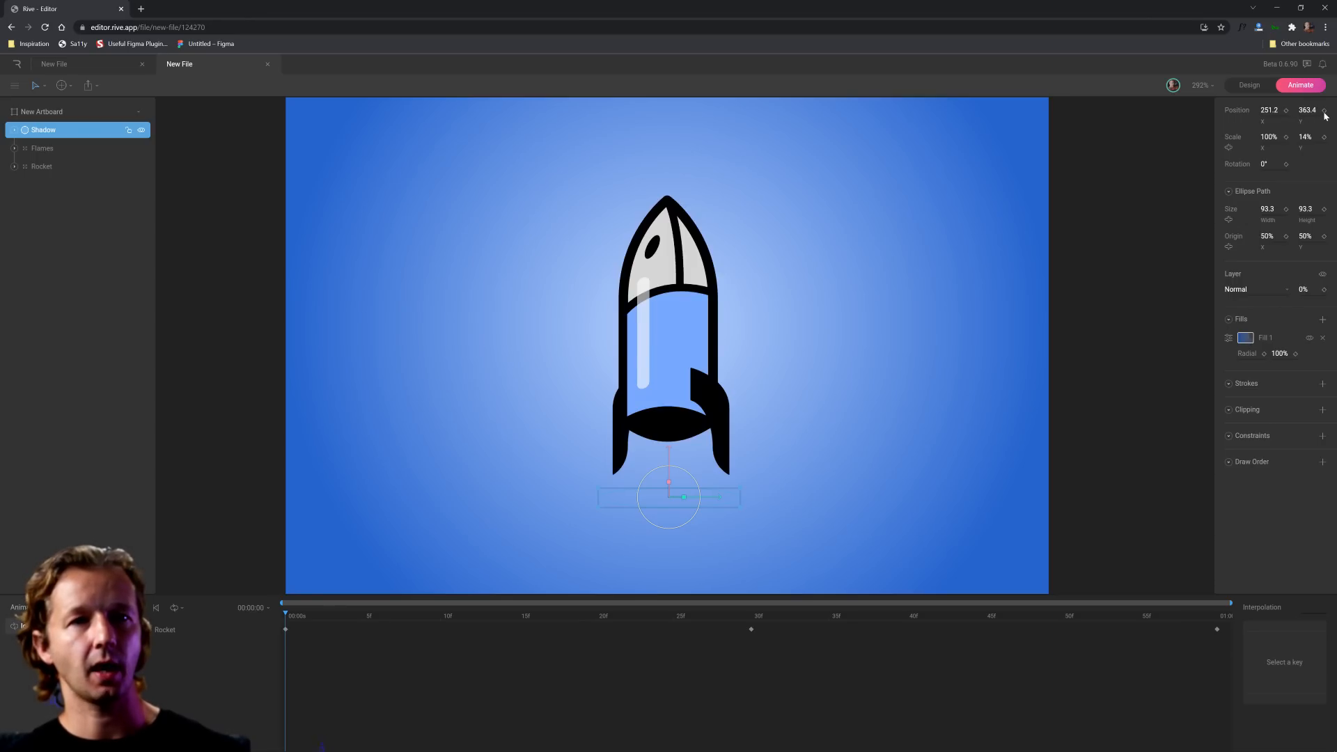
click(1325, 291)
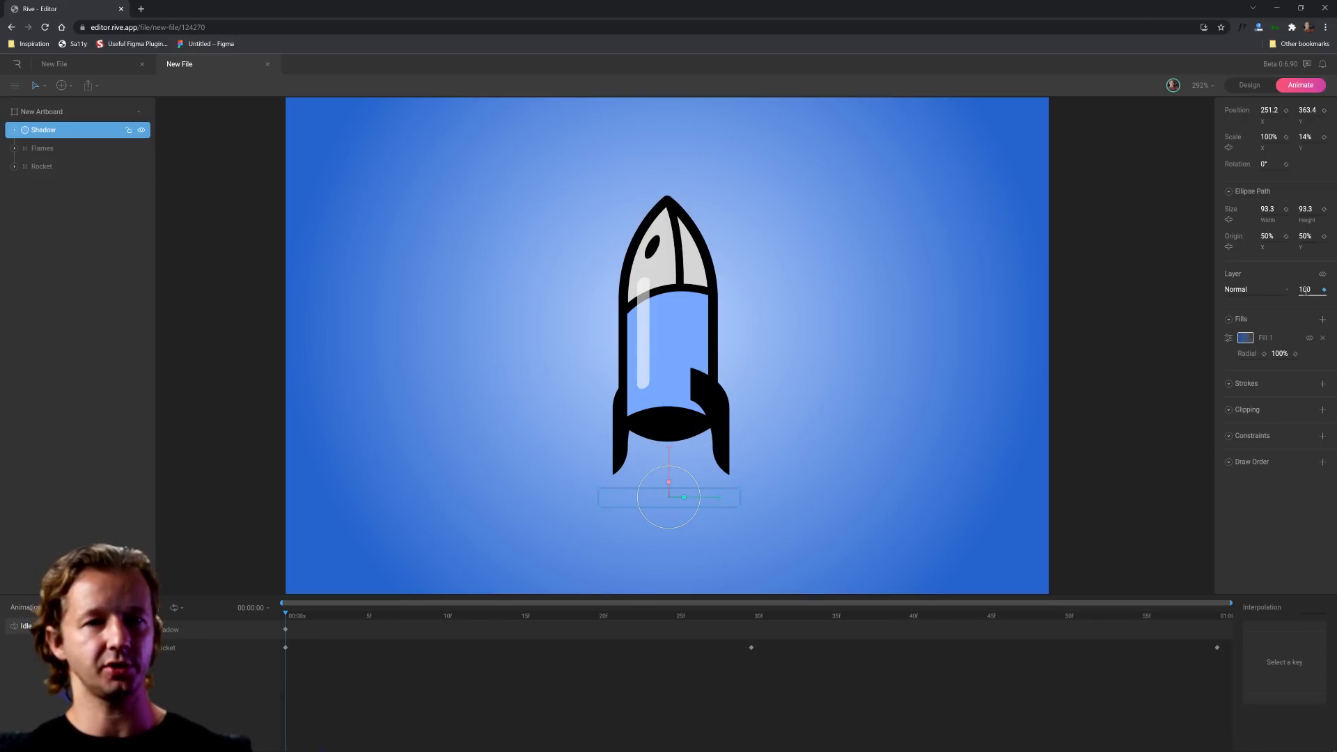
key(Return)
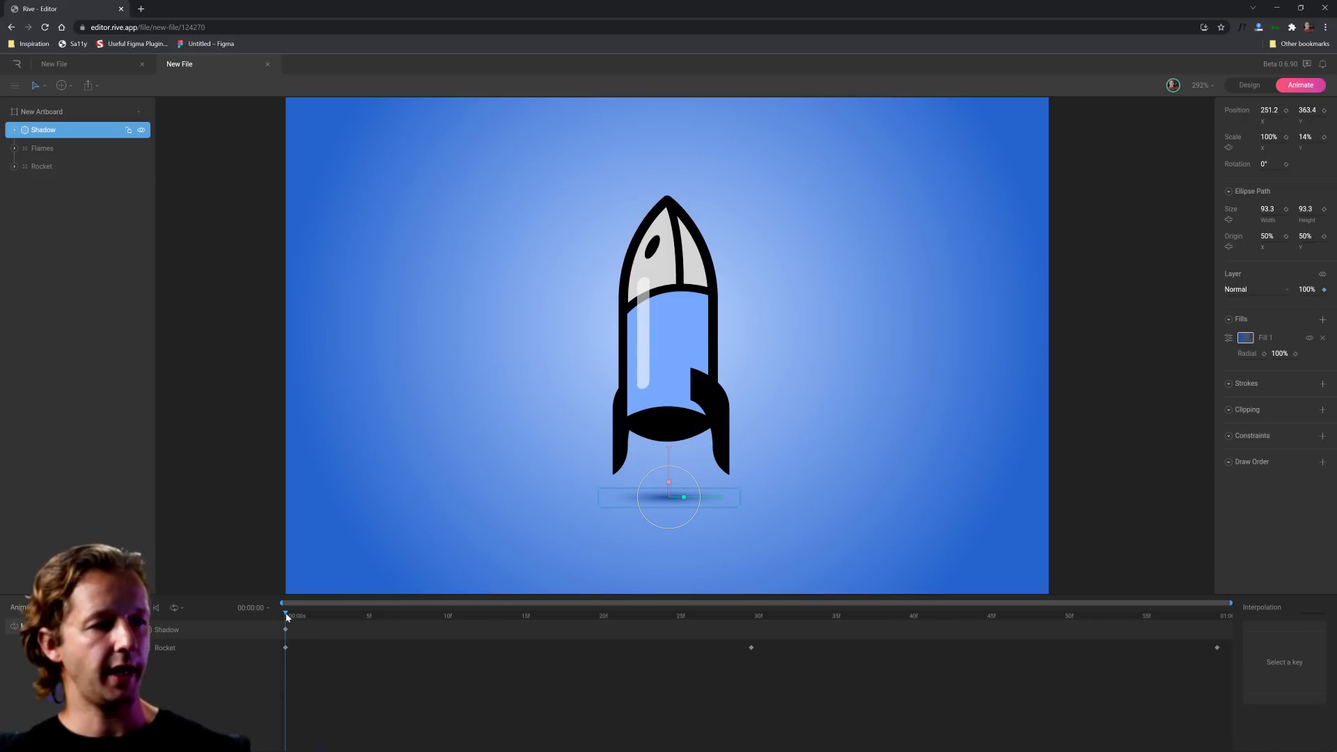
- Set the Shadow's opacity to 0% at frame 30
drag(286, 613, 750, 613)
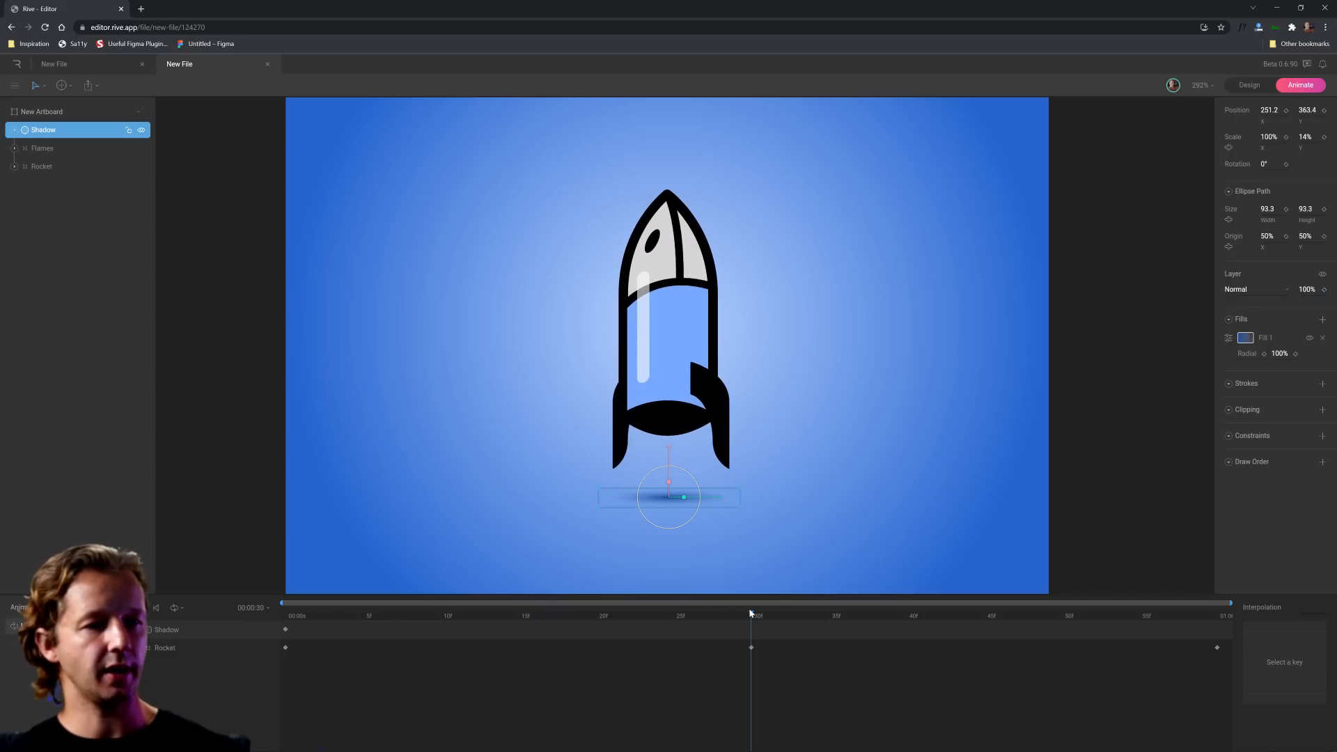
click(1306, 289)
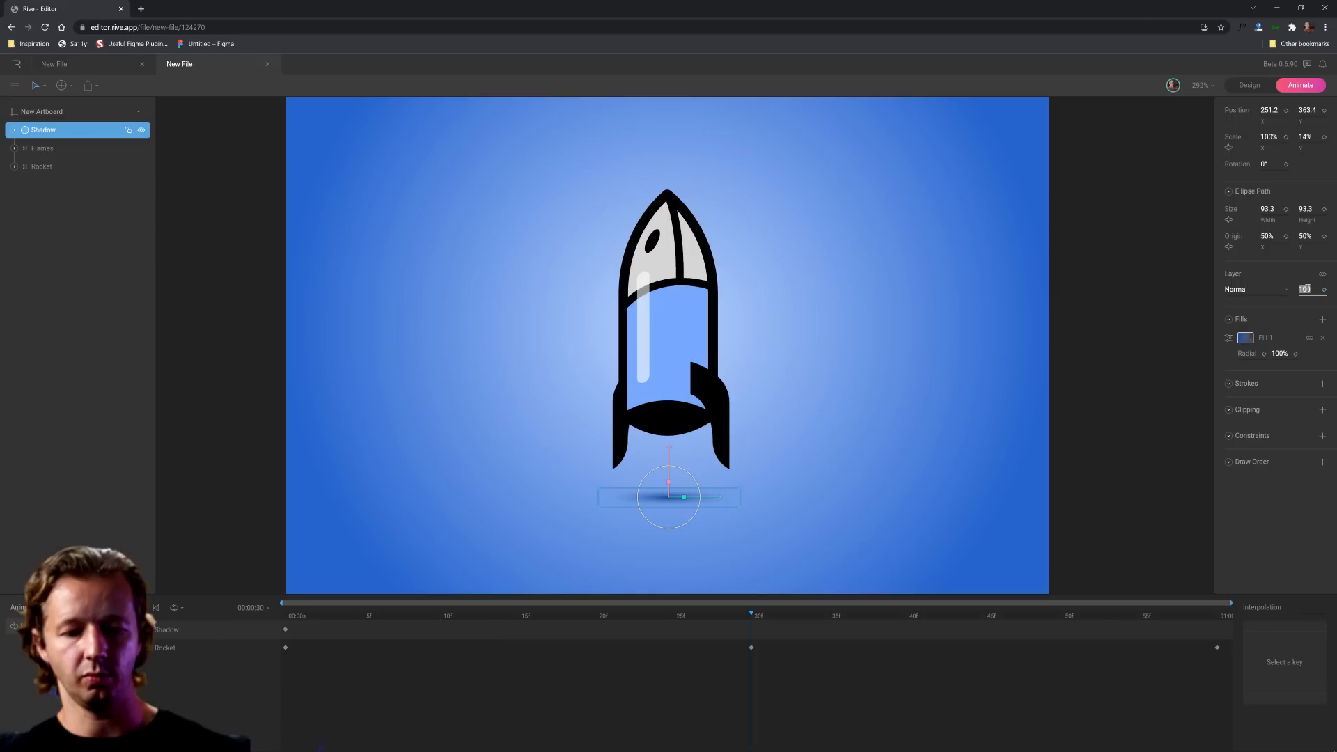
text(0)
key(Return)
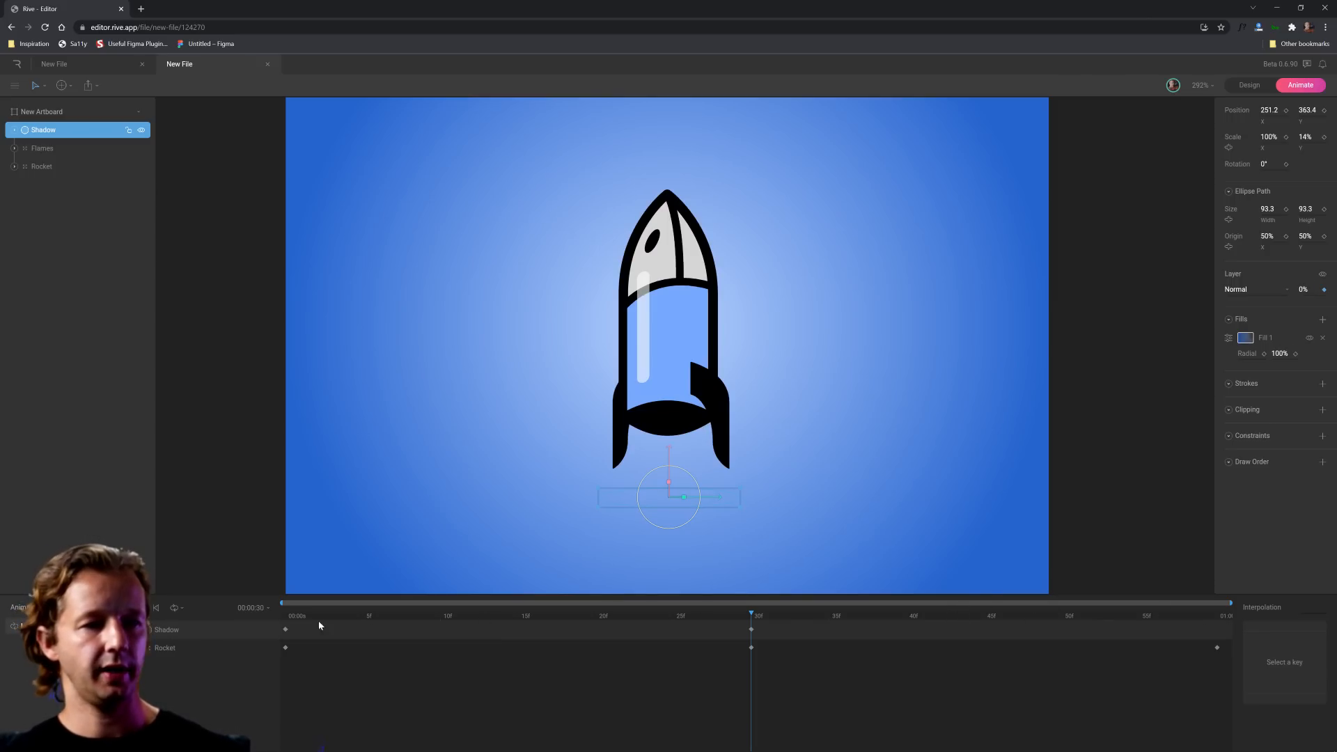
- Copy the Shadow's first opacity keyframe to 00:01:00
click(286, 630)
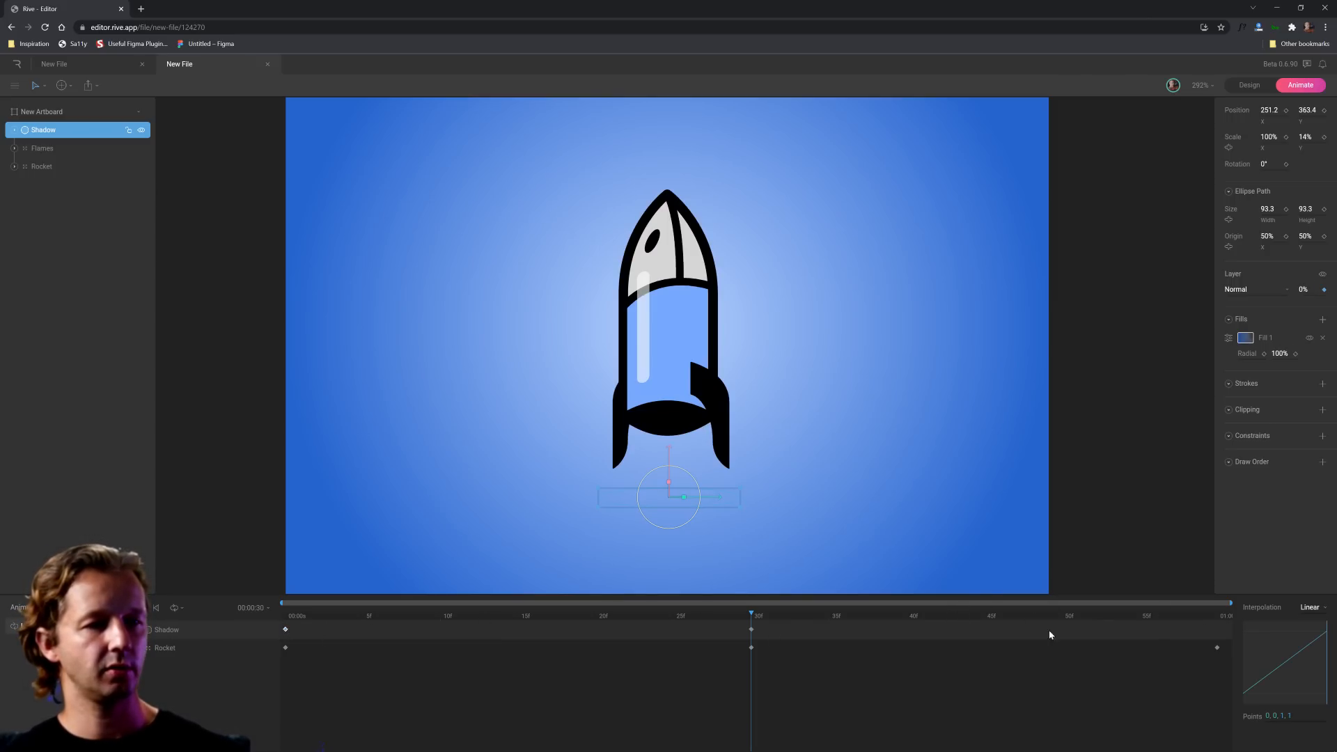
key(ctrl+c)
click(1219, 616)
key(ctrl+v)
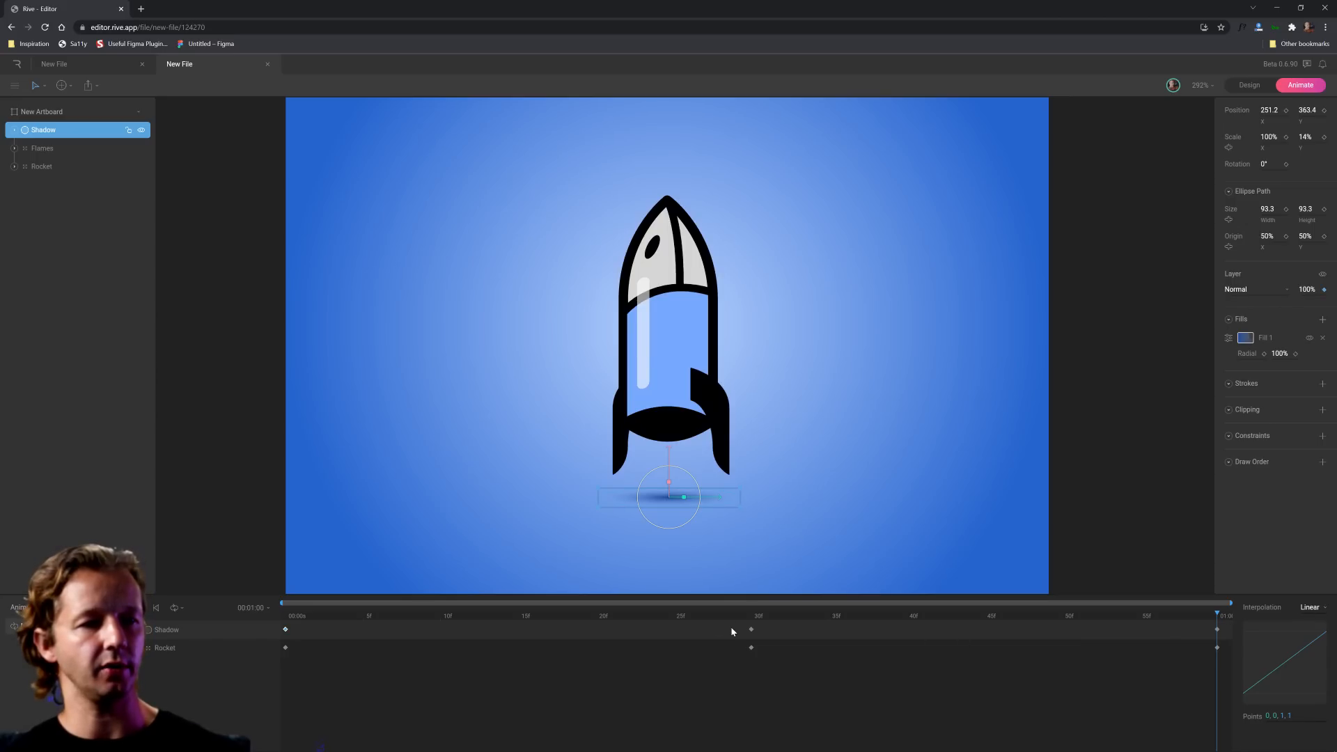
- Play the Idle animation from frame 0 to check the shadow's fade, and select the shadow ellipse
drag(720, 616, 227, 617)
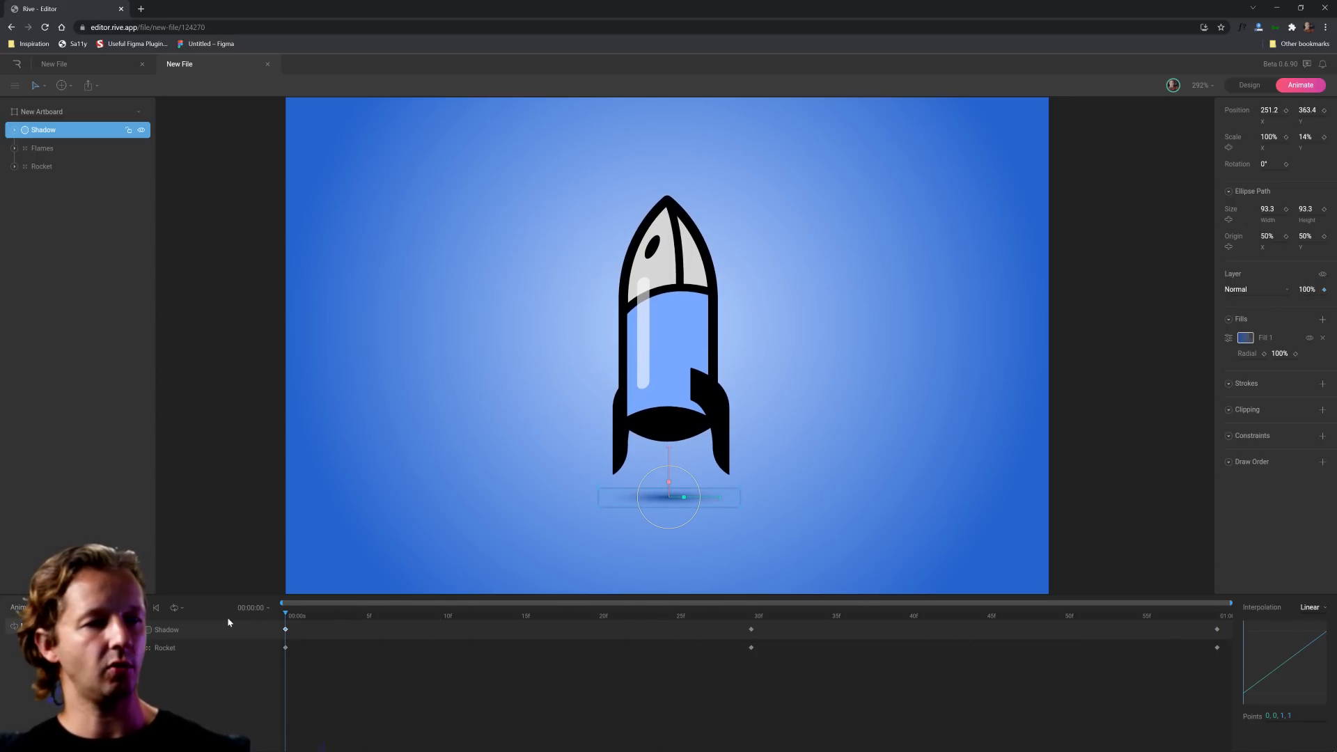
click(199, 500)
key(space)
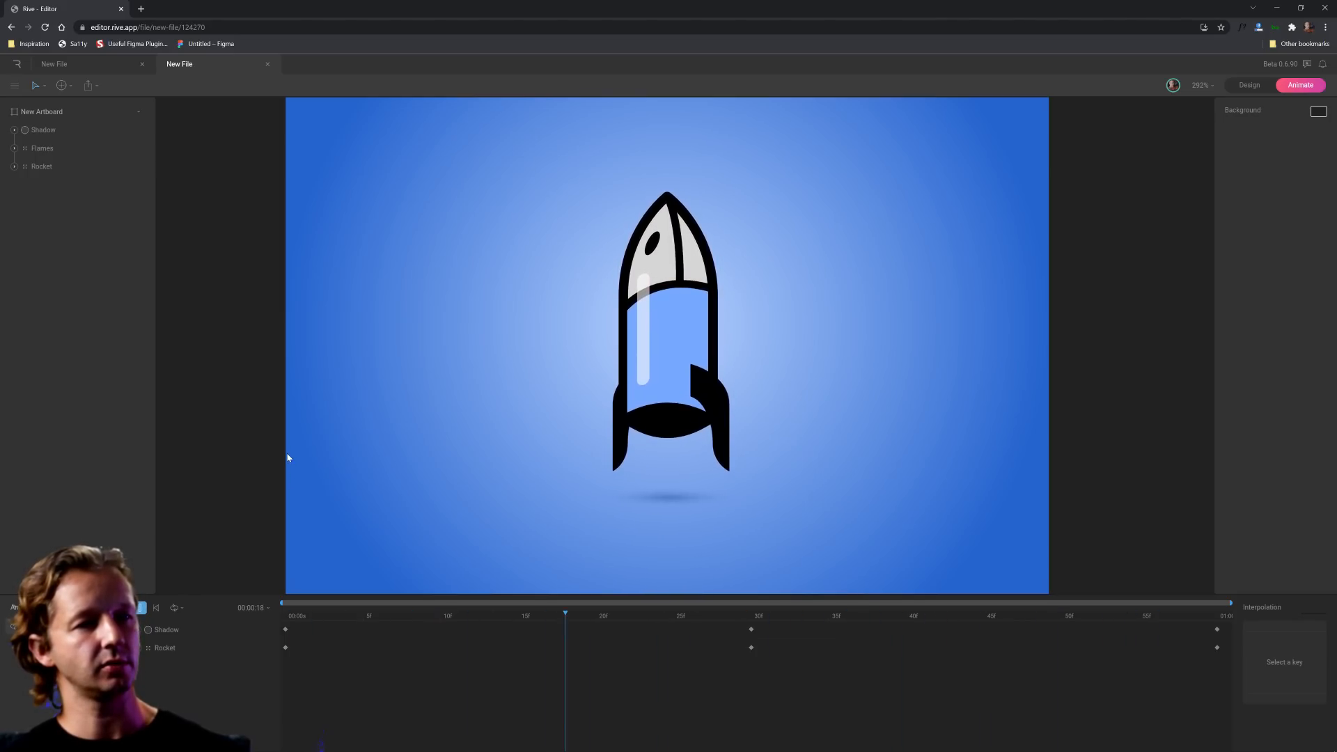
click(684, 495)
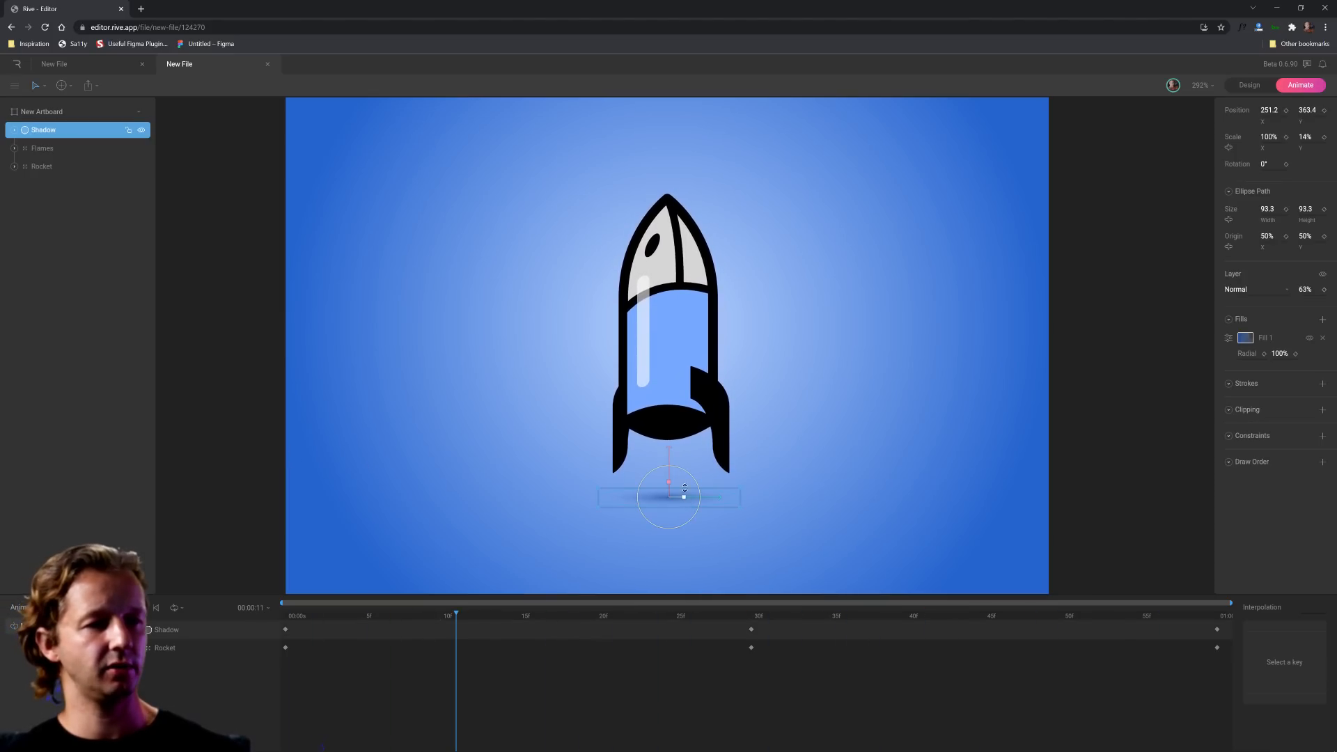
- Raise the shadow beneath the rocket to Y 354 and play back the Idle animation from frame 0
drag(669, 449, 669, 437)
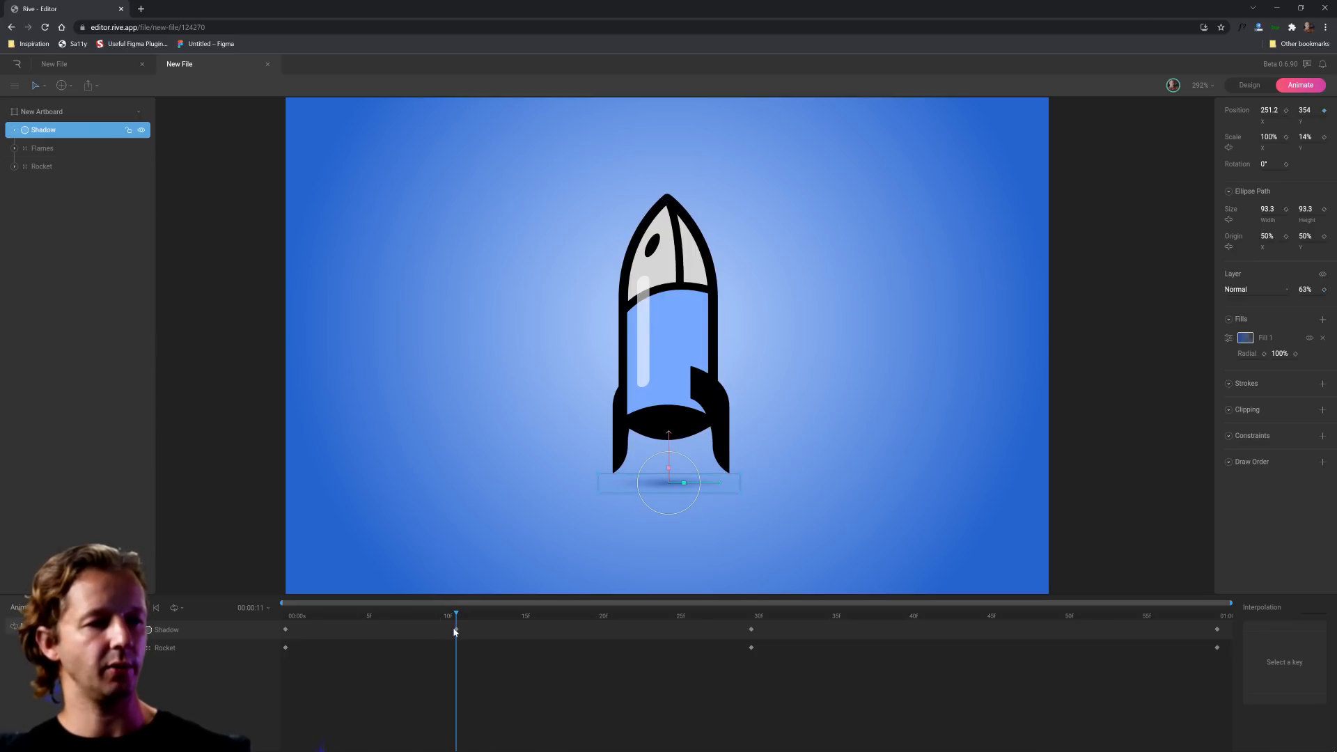
click(456, 628)
key(Delete)
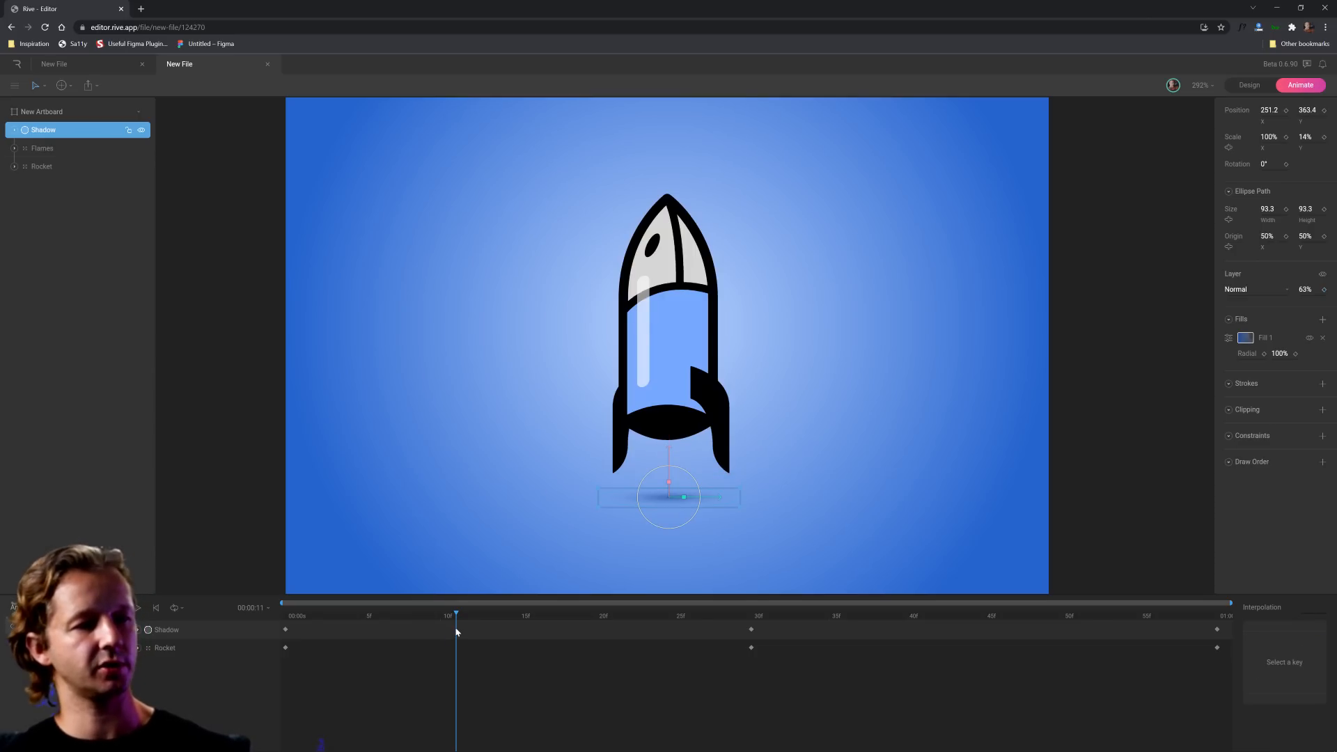
key(ctrl+z)
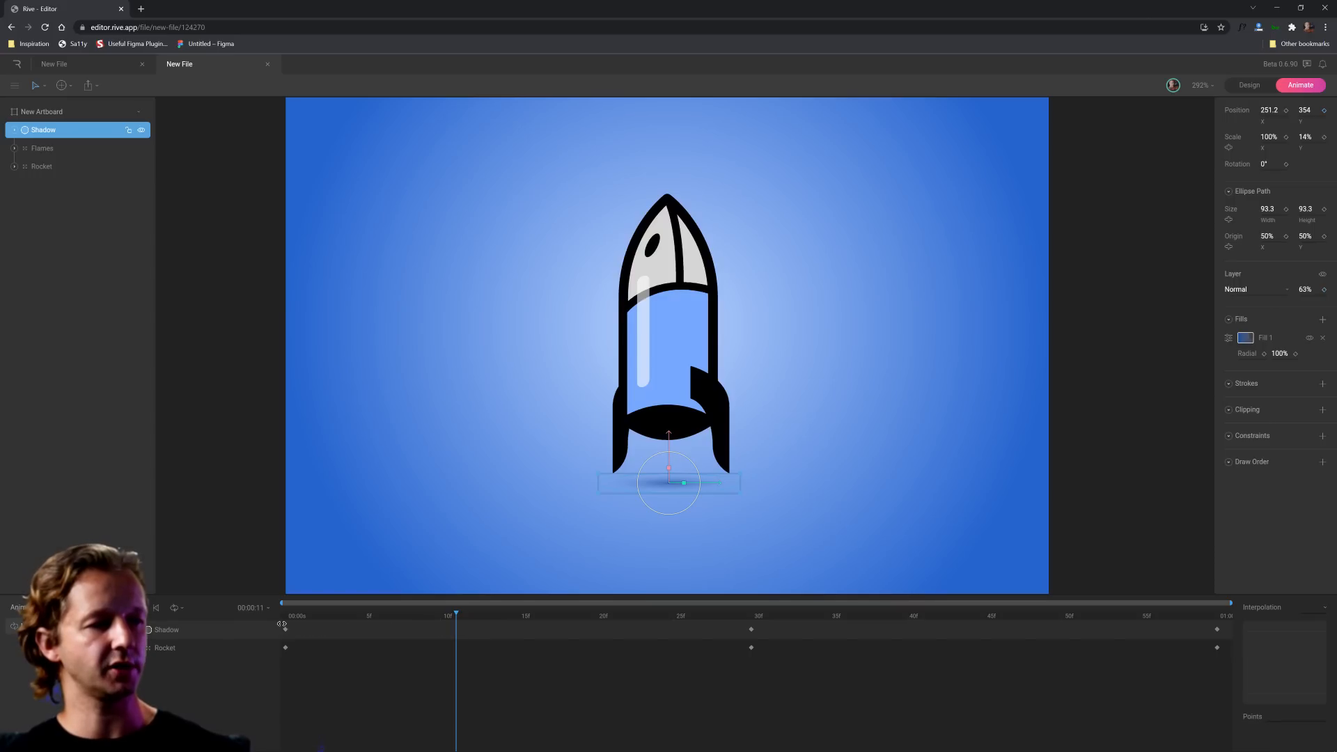
drag(281, 624, 282, 625)
drag(418, 615, 277, 616)
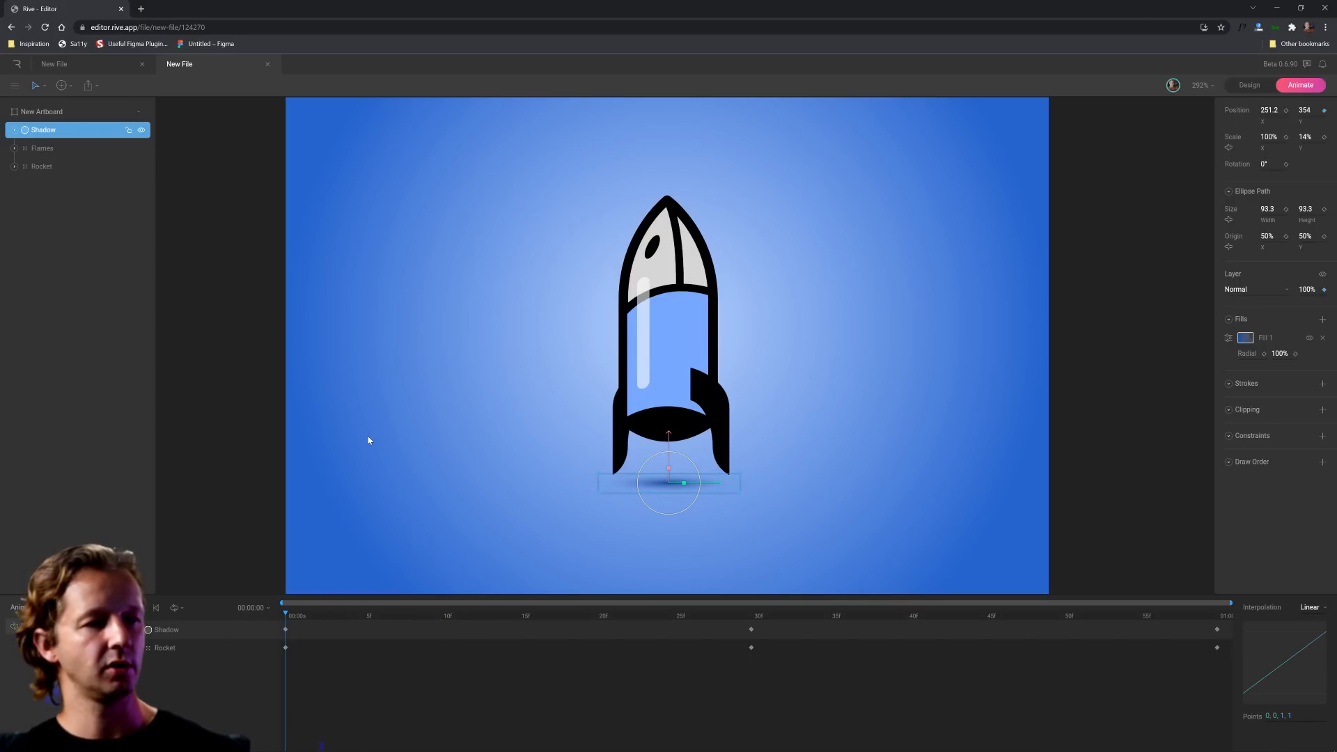
key(space)
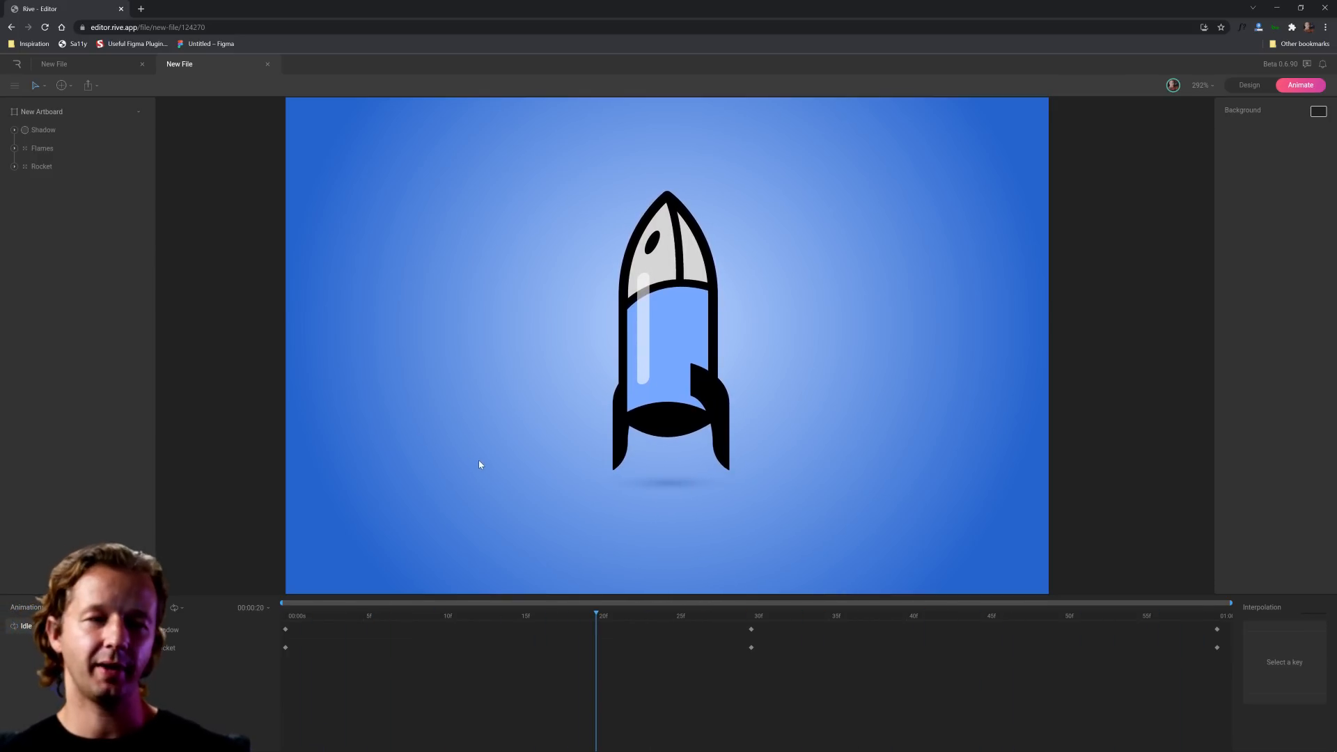
scroll(479, 465, down, 5)
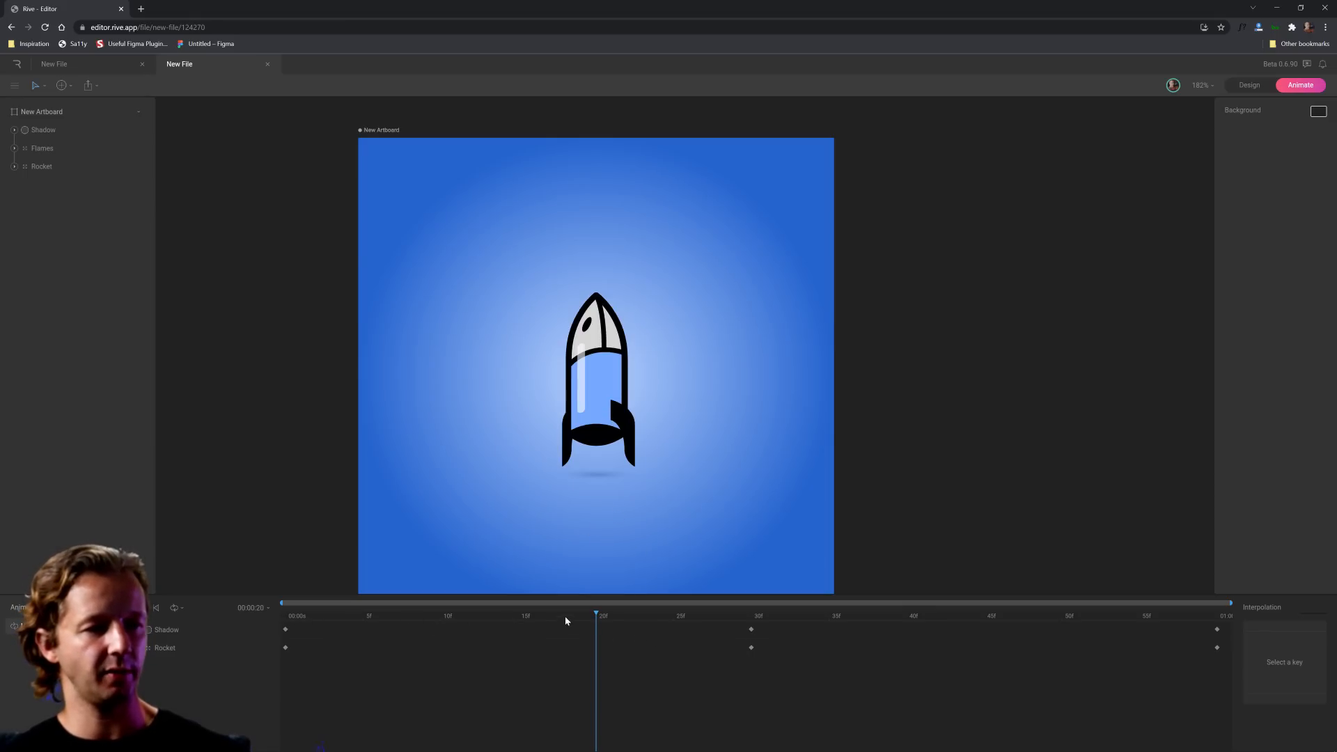
- At frame 0, move the shadow, flames and rocket down together until the shadow sits at Y 384
drag(567, 615, 270, 614)
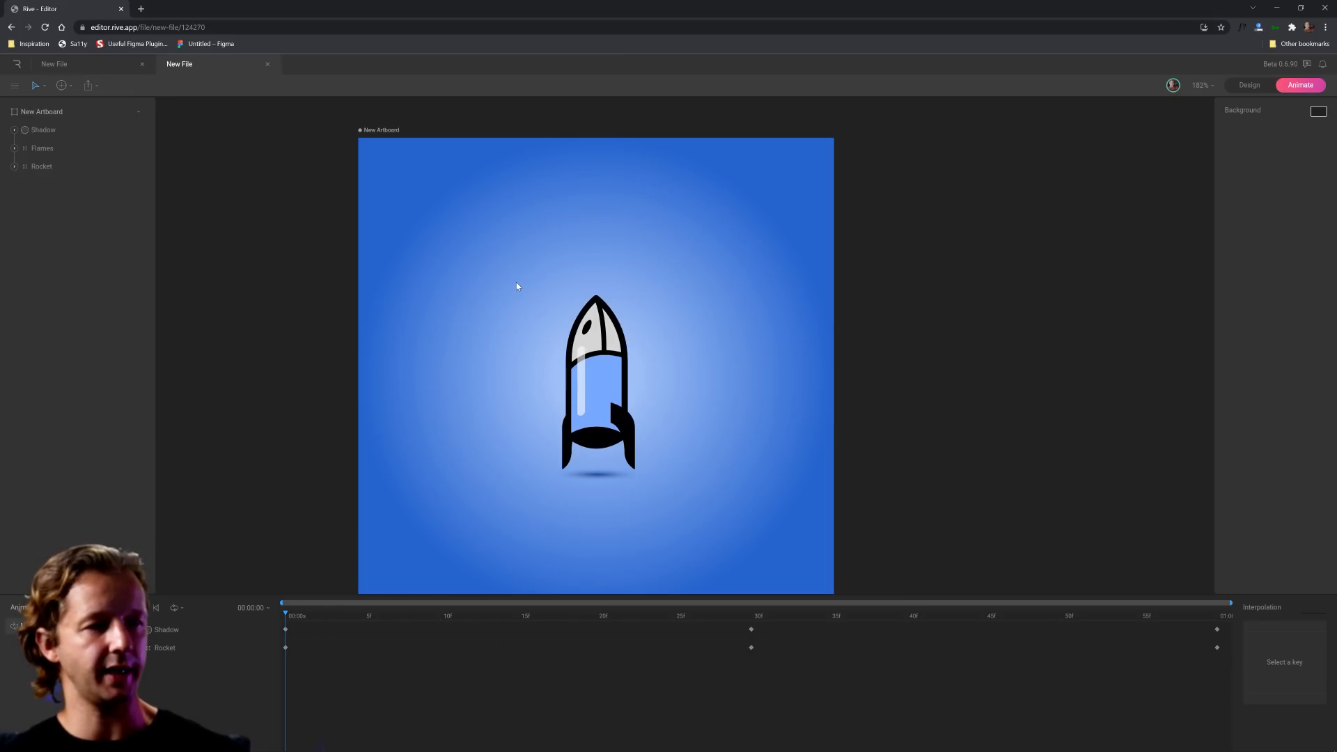
drag(525, 285, 695, 483)
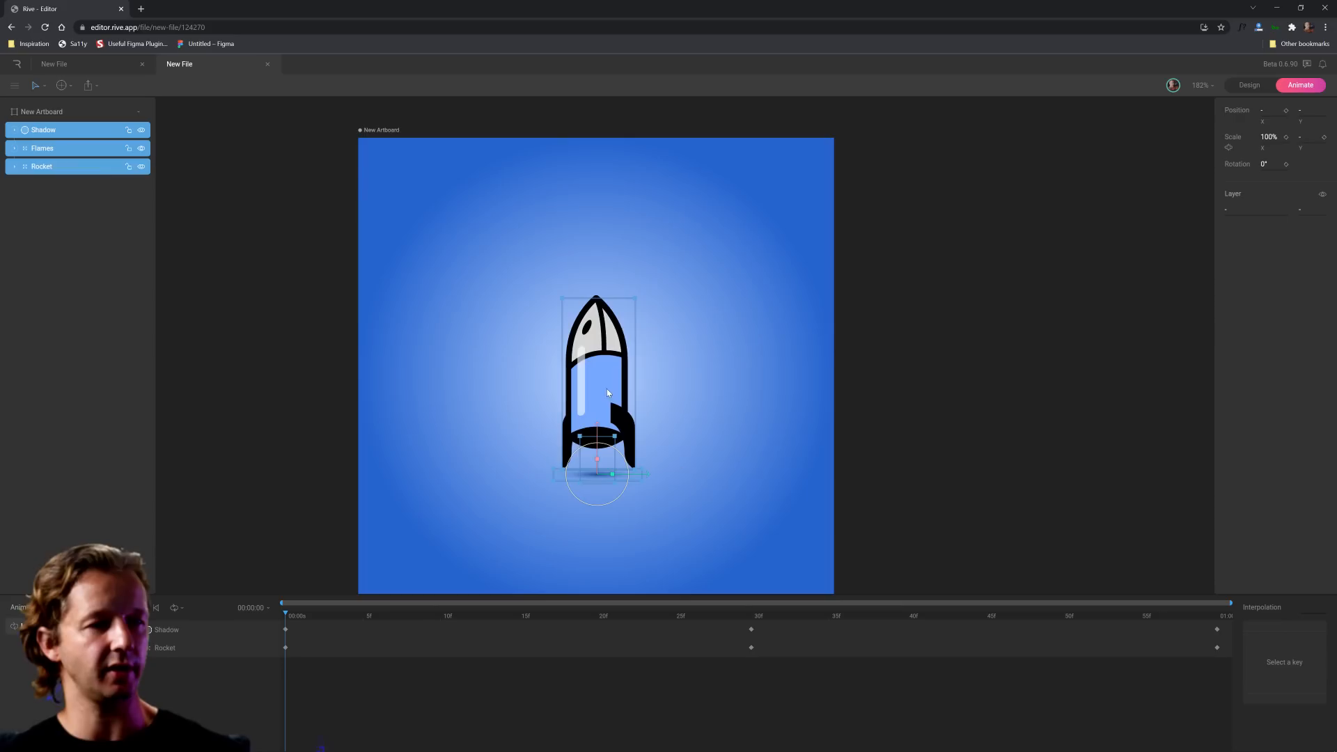
drag(597, 427, 596, 459)
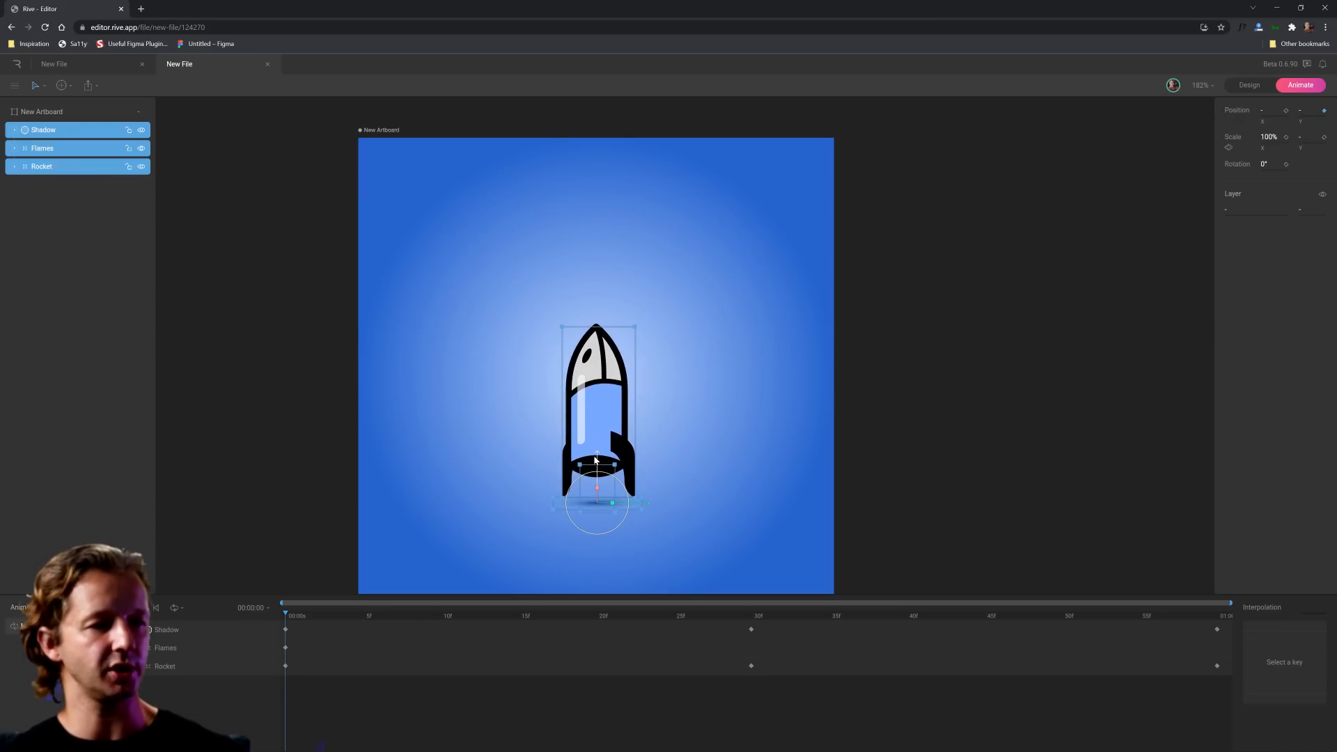
- Copy the frame 0 keys of the shadow, flames and rocket to the timeline's end, replacing the old end keys, and play back
drag(325, 683, 280, 620)
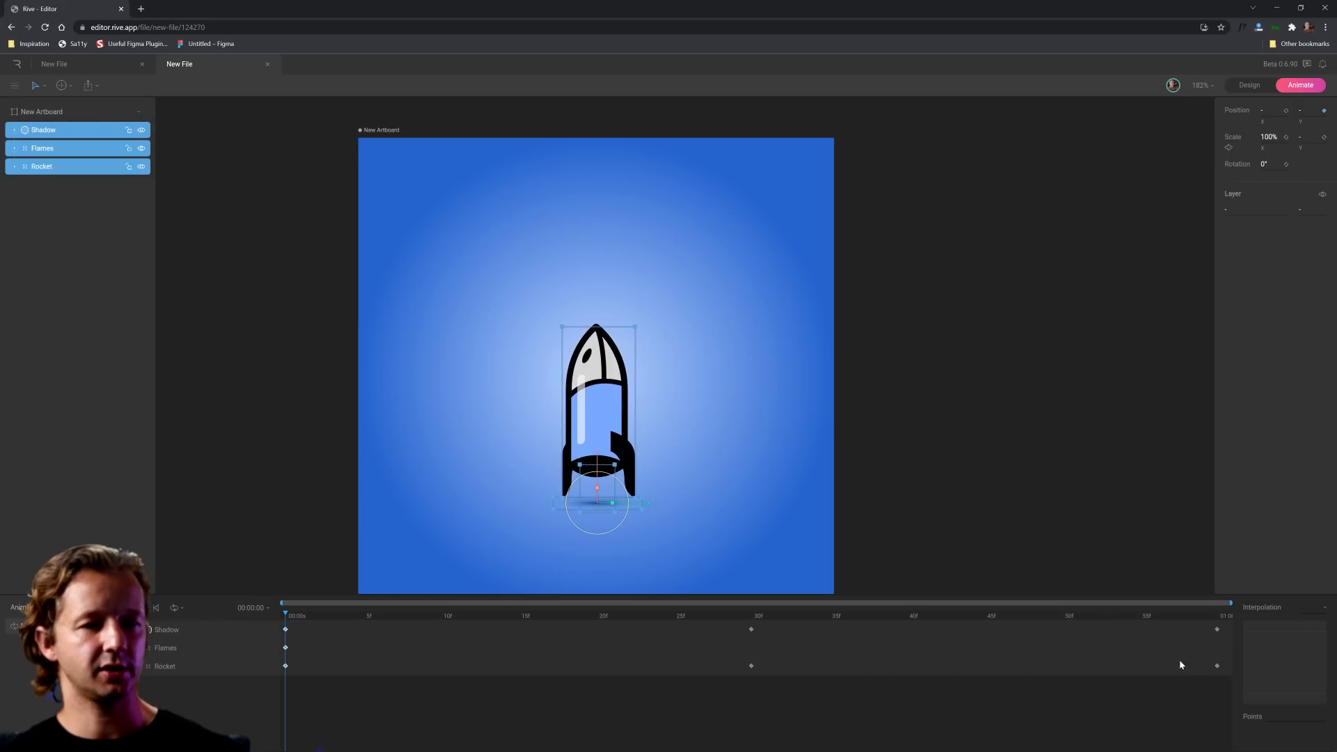
mouse_move(1203, 682)
mouse_down()
mouse_move(1230, 619)
mouse_move(1207, 627)
mouse_move(1224, 670)
mouse_up()
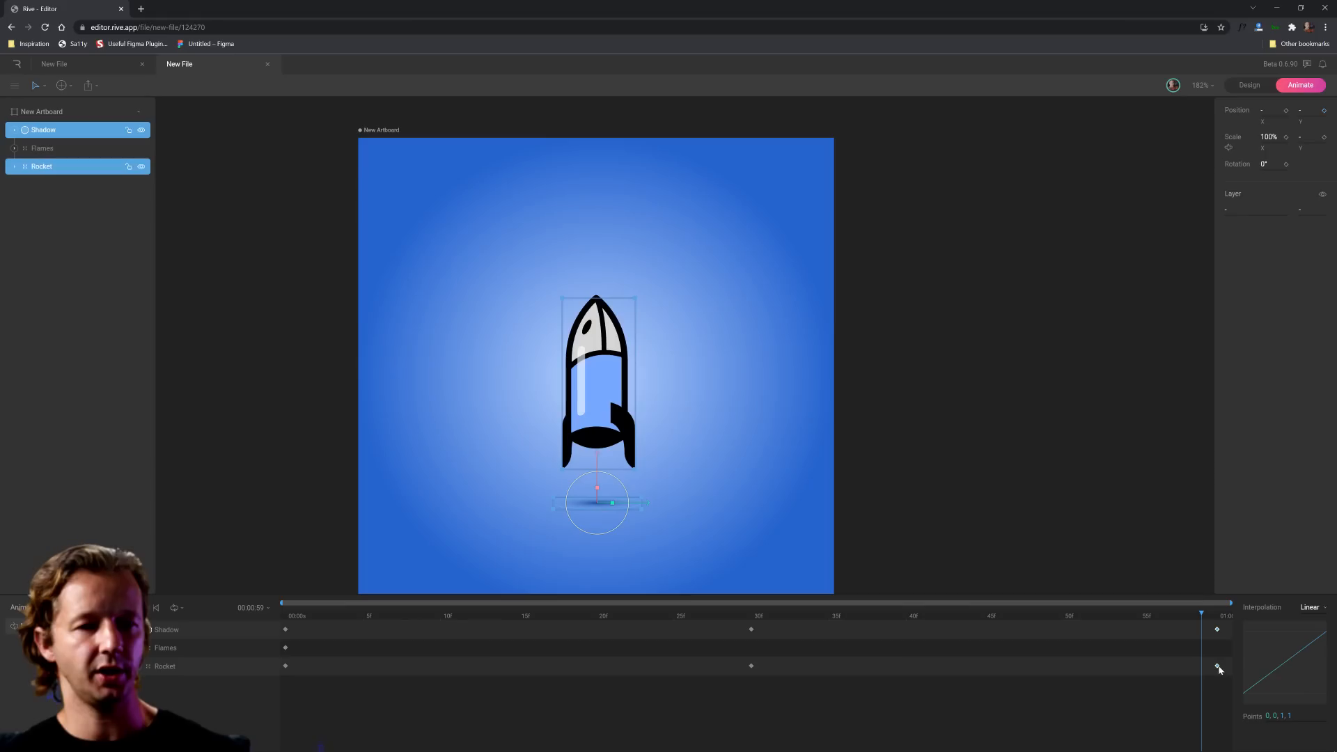
key(ctrl+v)
click(1218, 638)
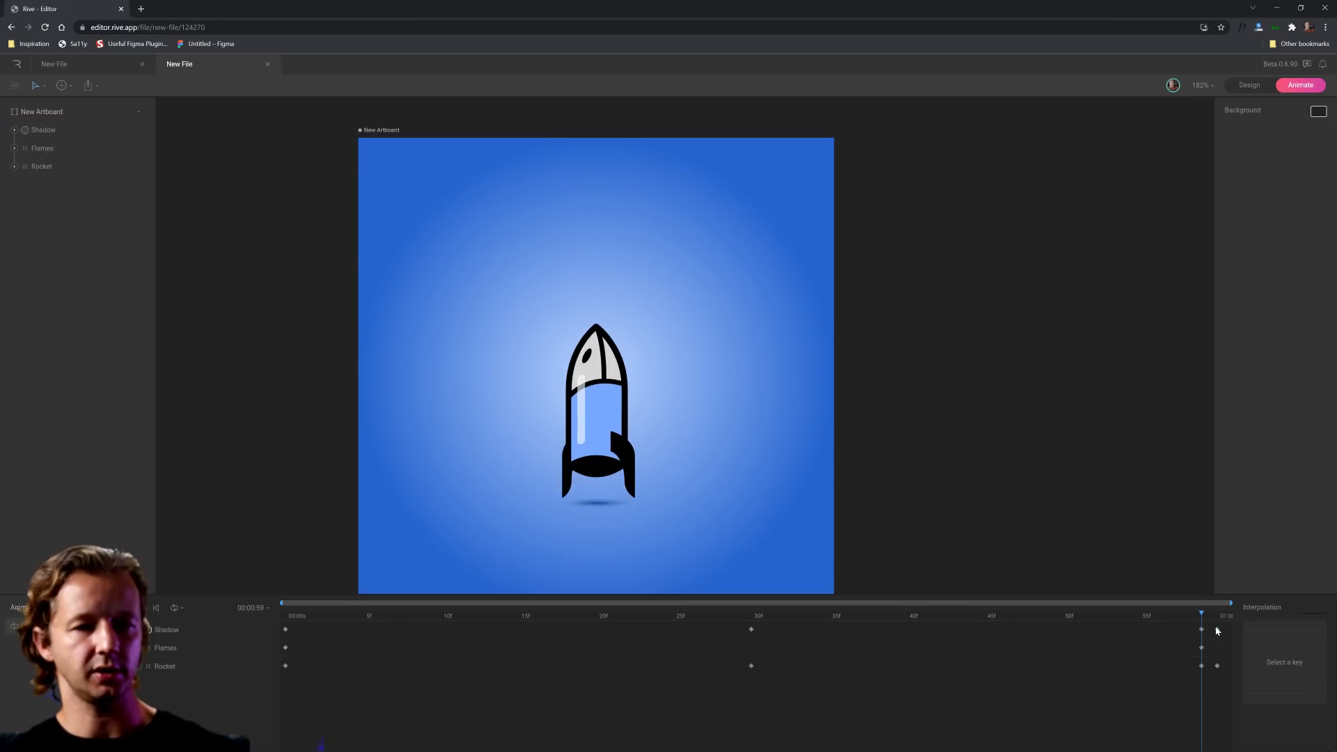
click(1218, 667)
click(1217, 636)
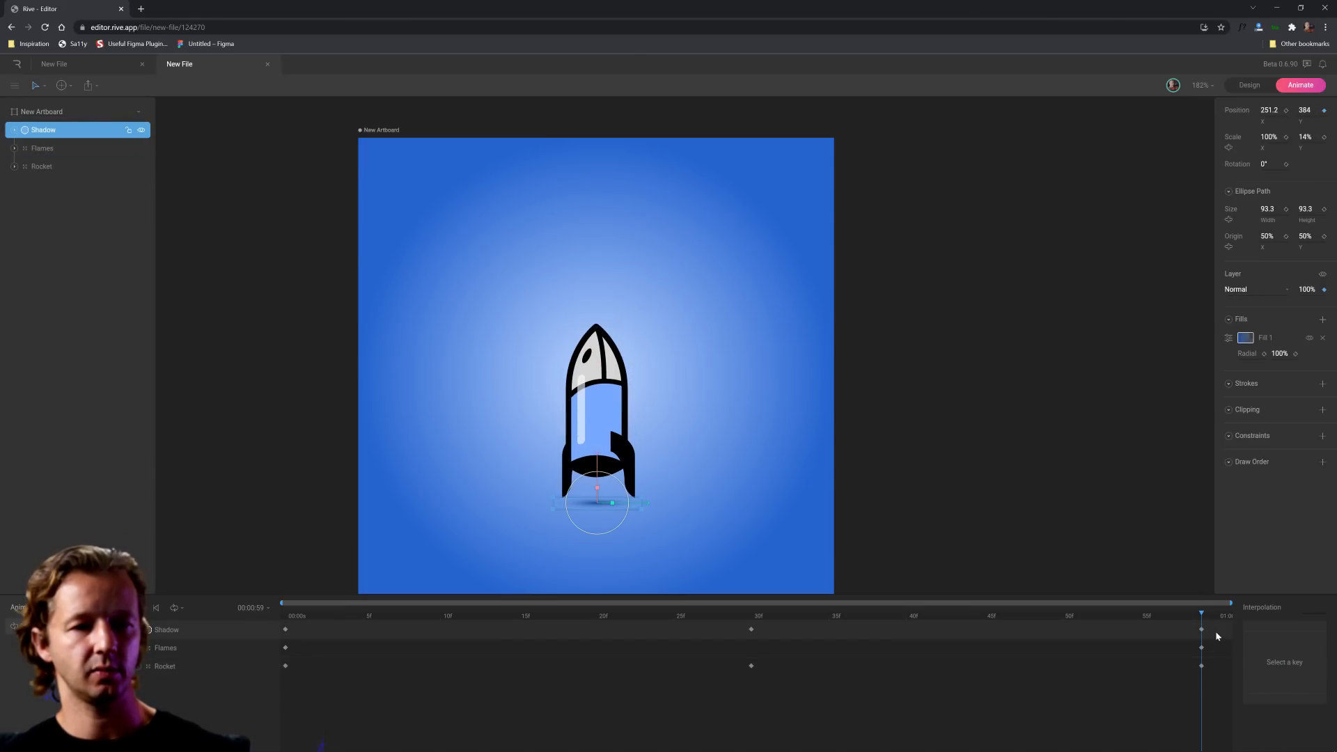
mouse_move(1204, 657)
mouse_down()
mouse_move(1208, 671)
mouse_move(1213, 652)
mouse_up()
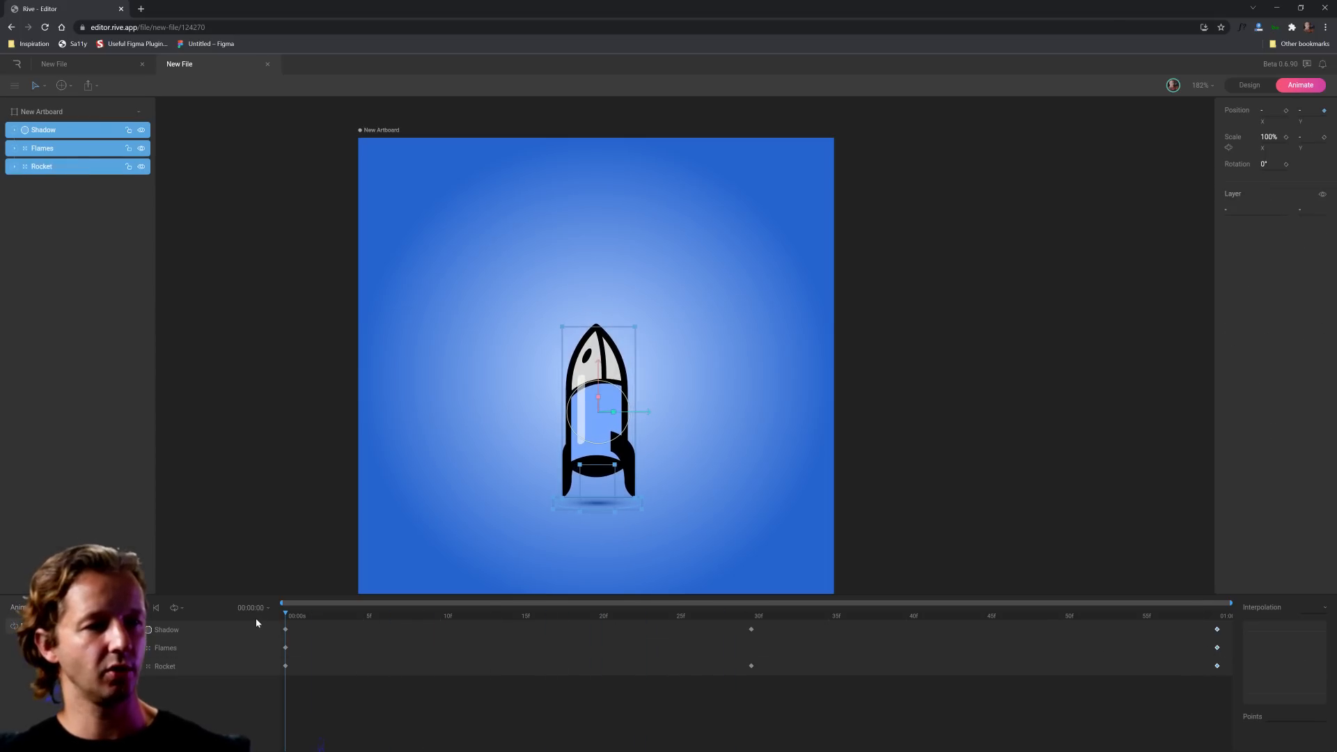
click(294, 420)
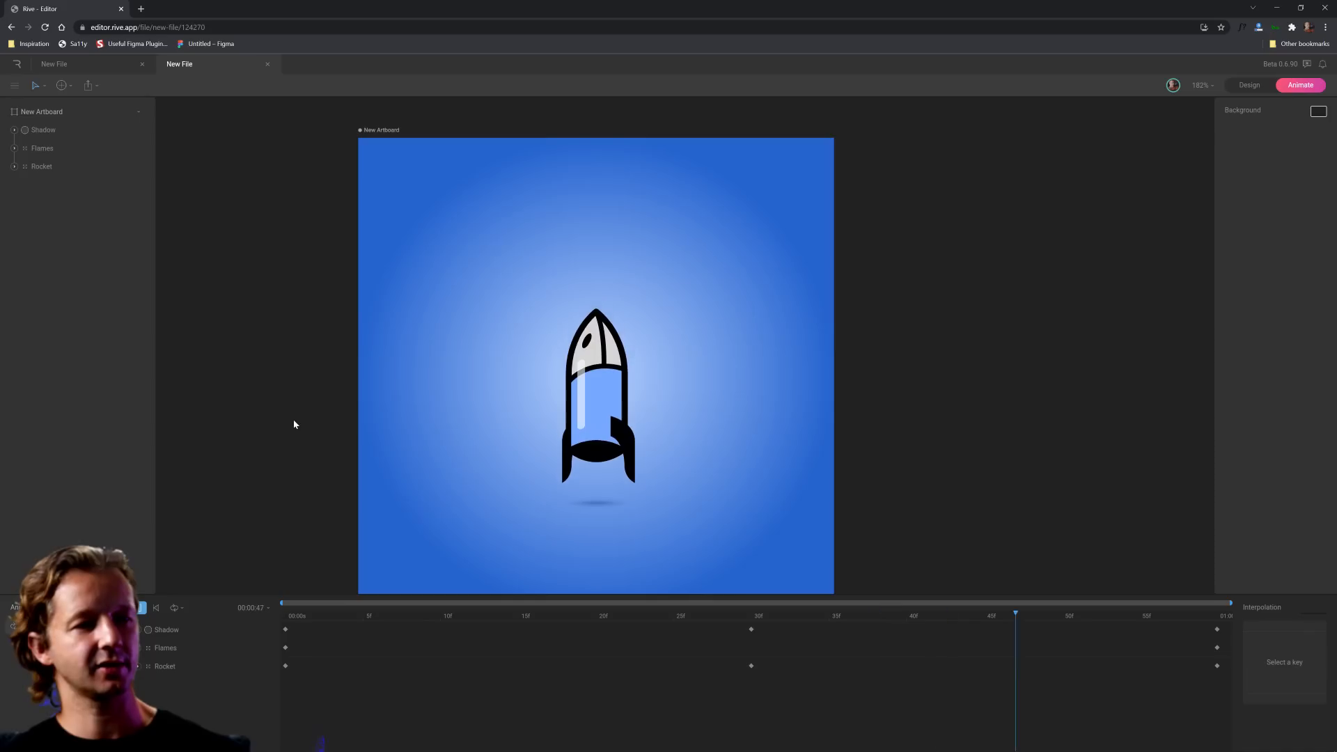
- At frame 30, move the rocket and flames down together without the shadow and play back the animation
click(754, 618)
drag(505, 257, 739, 546)
click(648, 367)
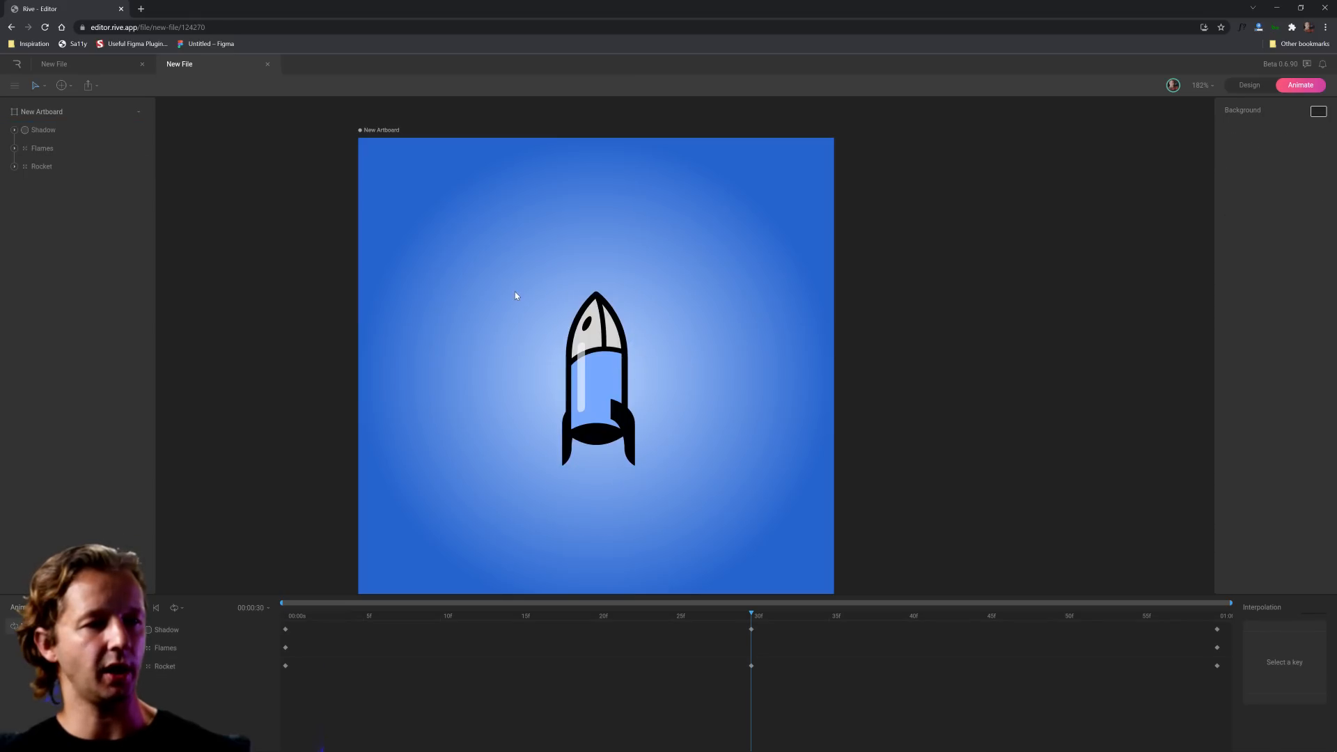
drag(517, 293, 732, 481)
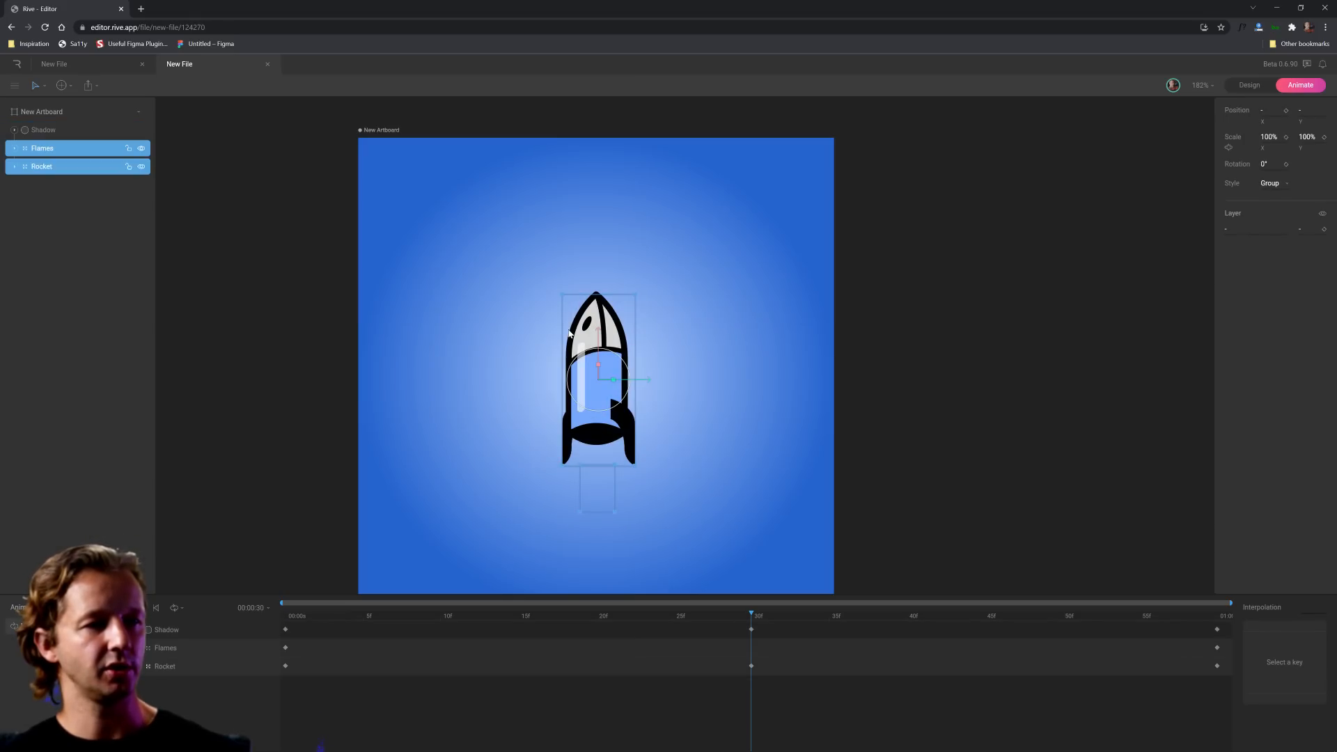
drag(599, 339, 599, 367)
key(space)
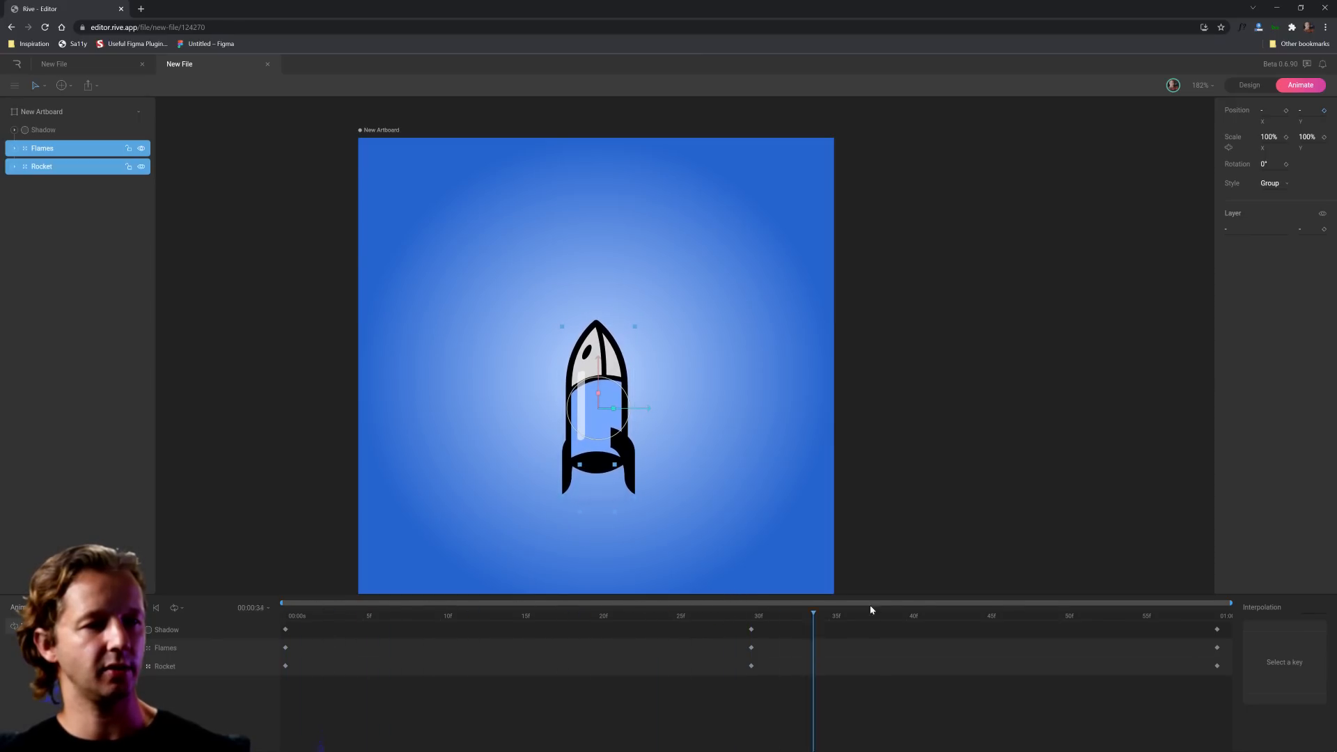
click(1097, 586)
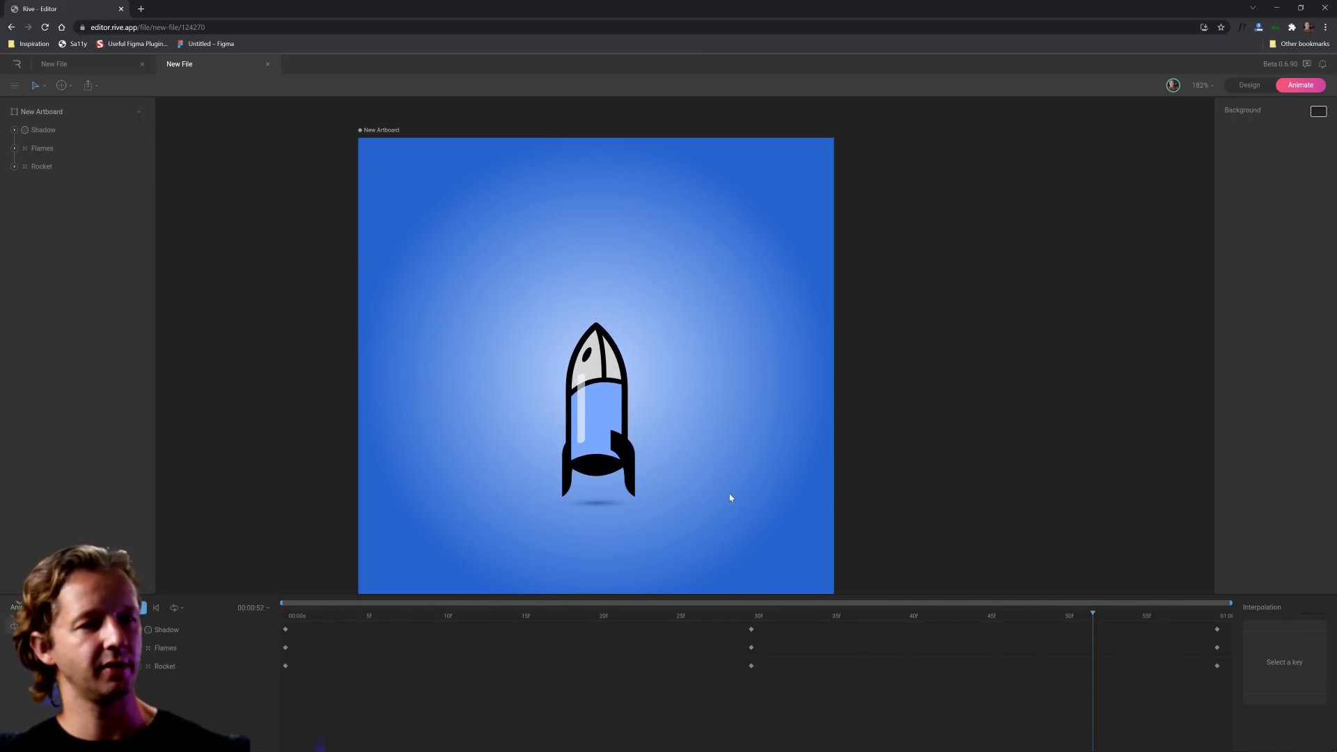
- Add a second timeline animation alongside Idle
scroll(707, 507, up, 2)
scroll(717, 487, down, 2)
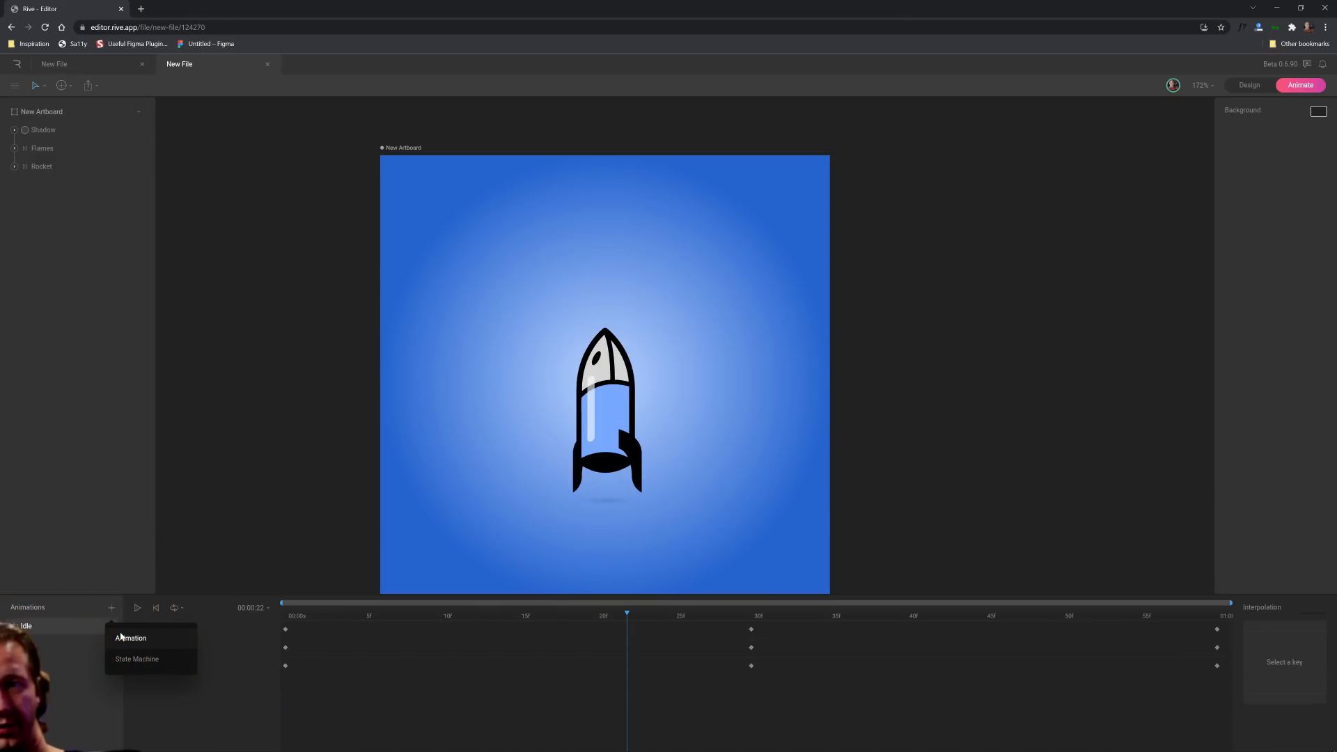
click(127, 639)
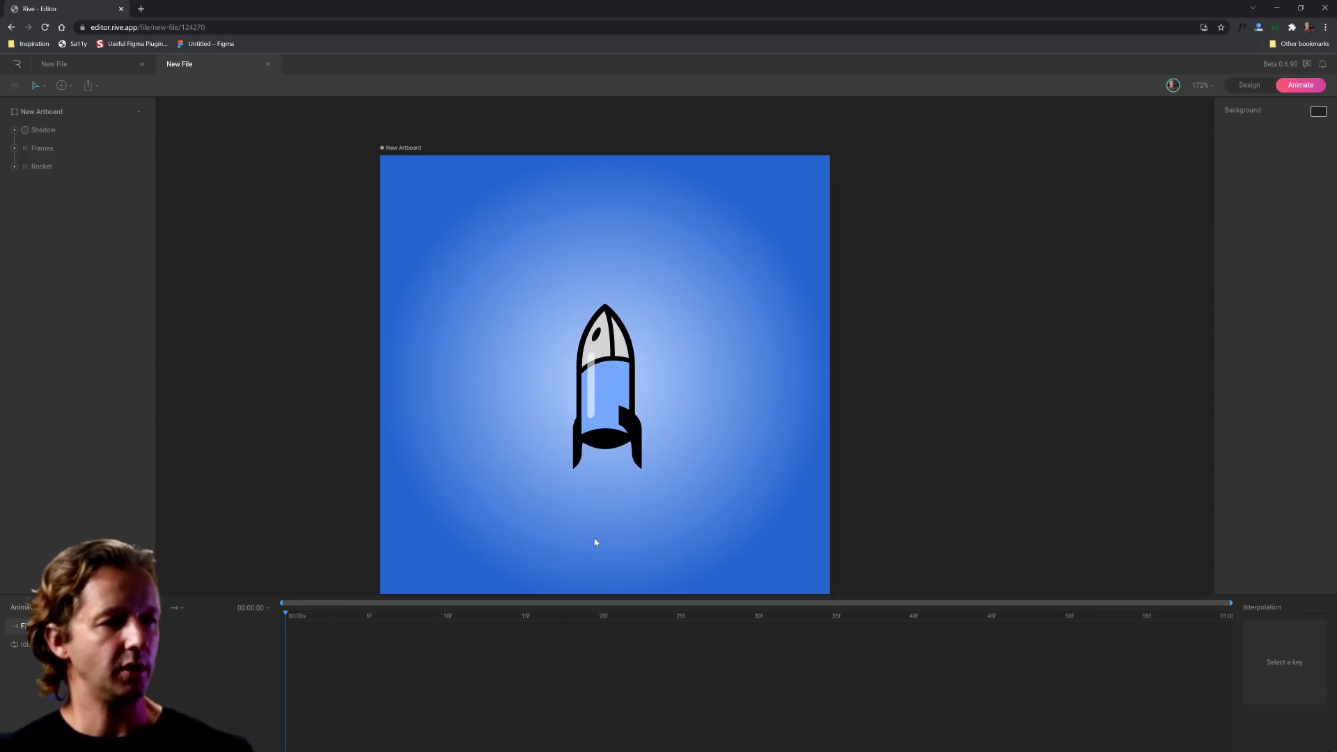
scroll(595, 541, up, 5)
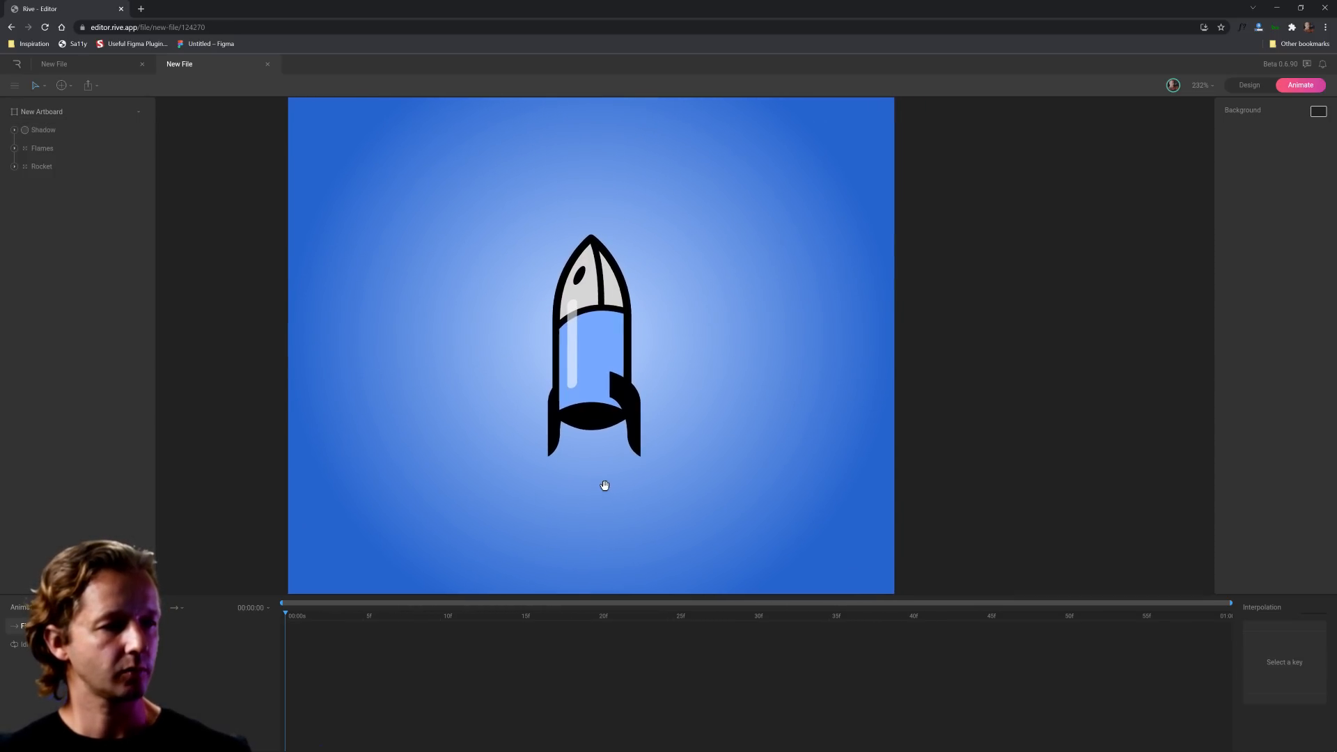
key(space)
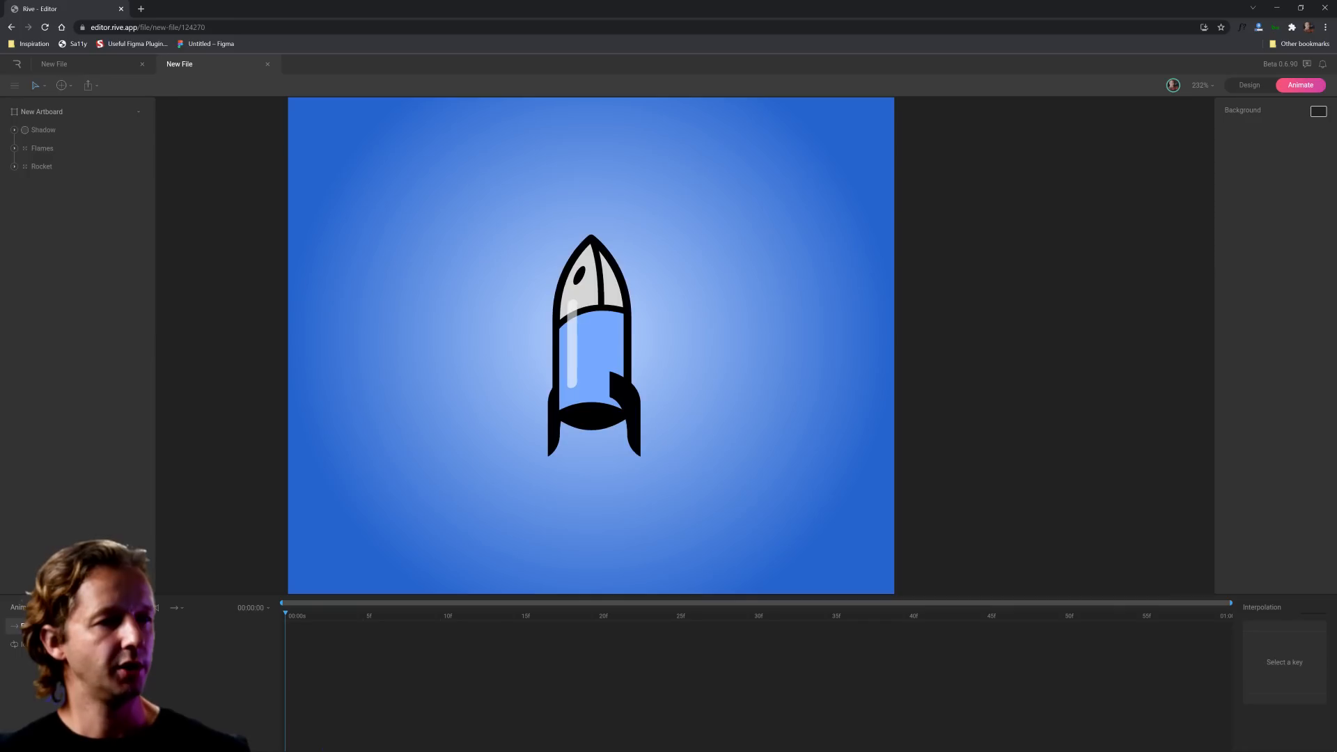
- Compare the rocket's pose in Design mode, in the Idle animation and in the new empty animation
click(62, 626)
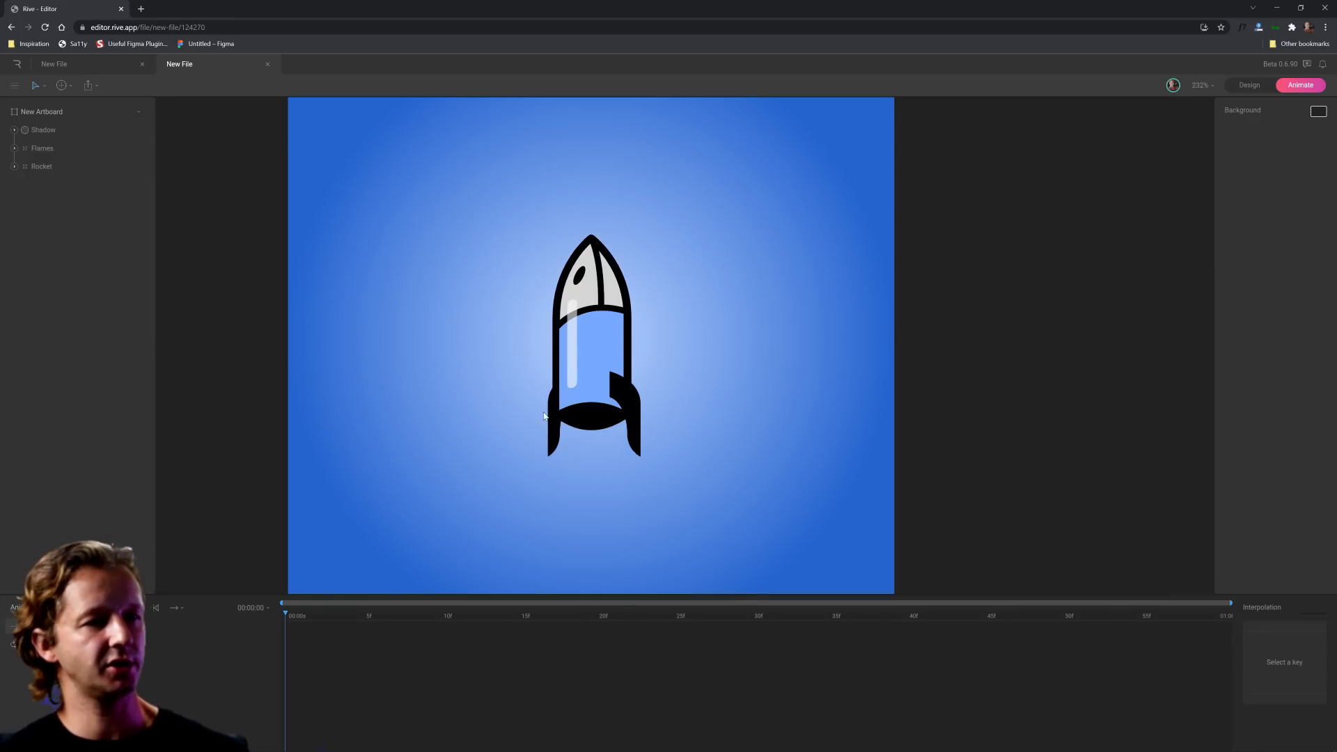
click(1251, 85)
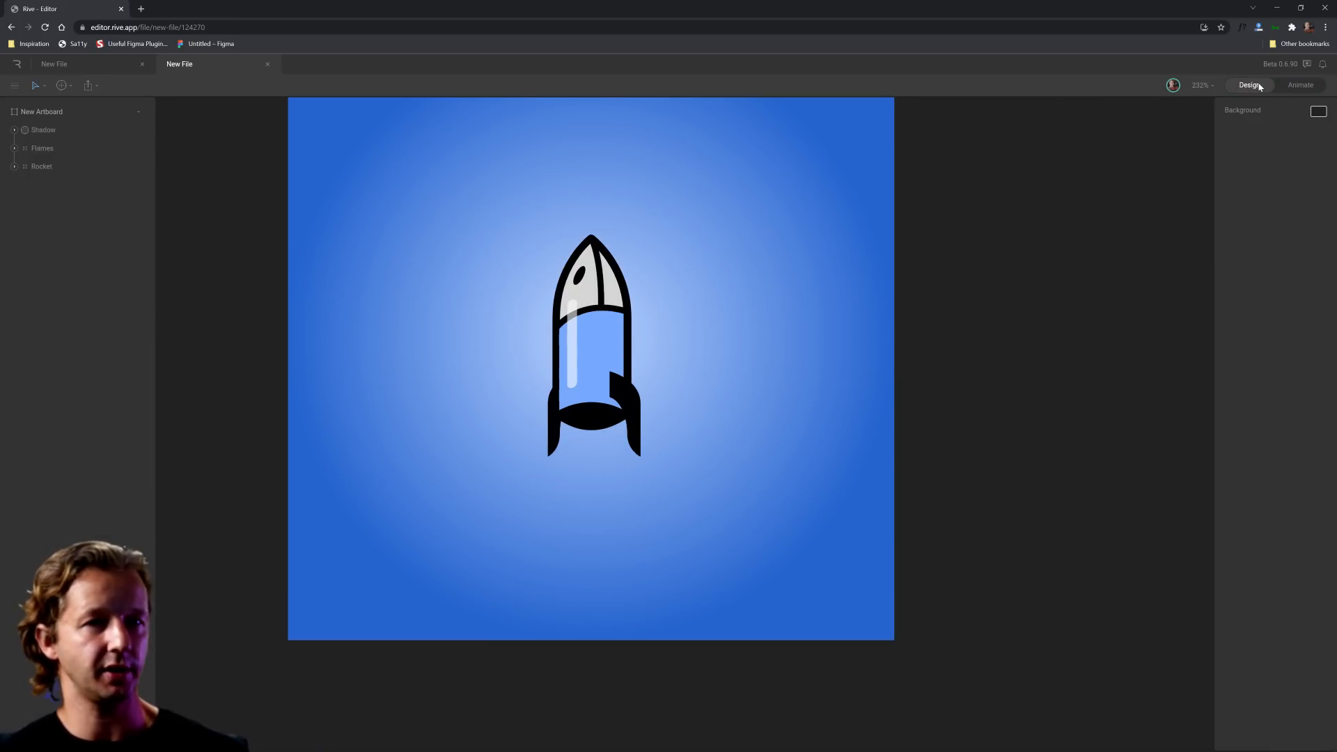
click(1297, 87)
click(53, 645)
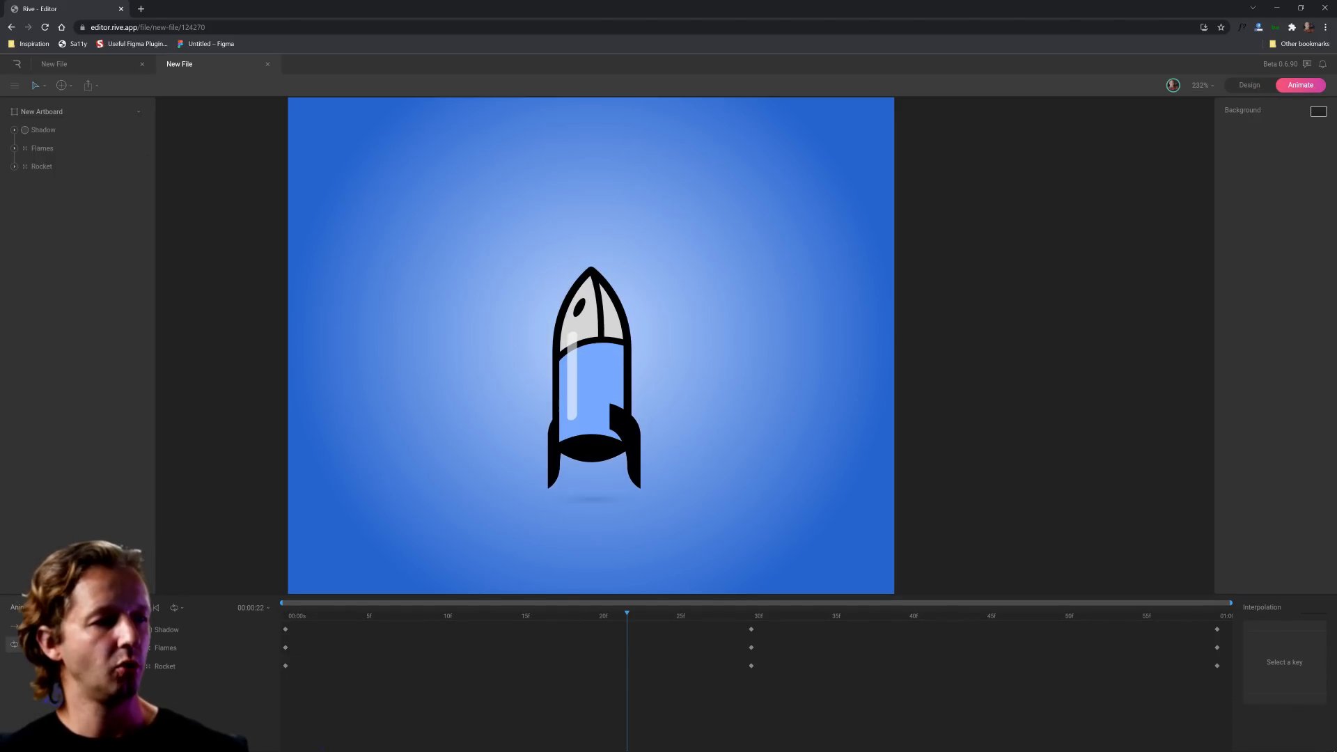
click(53, 627)
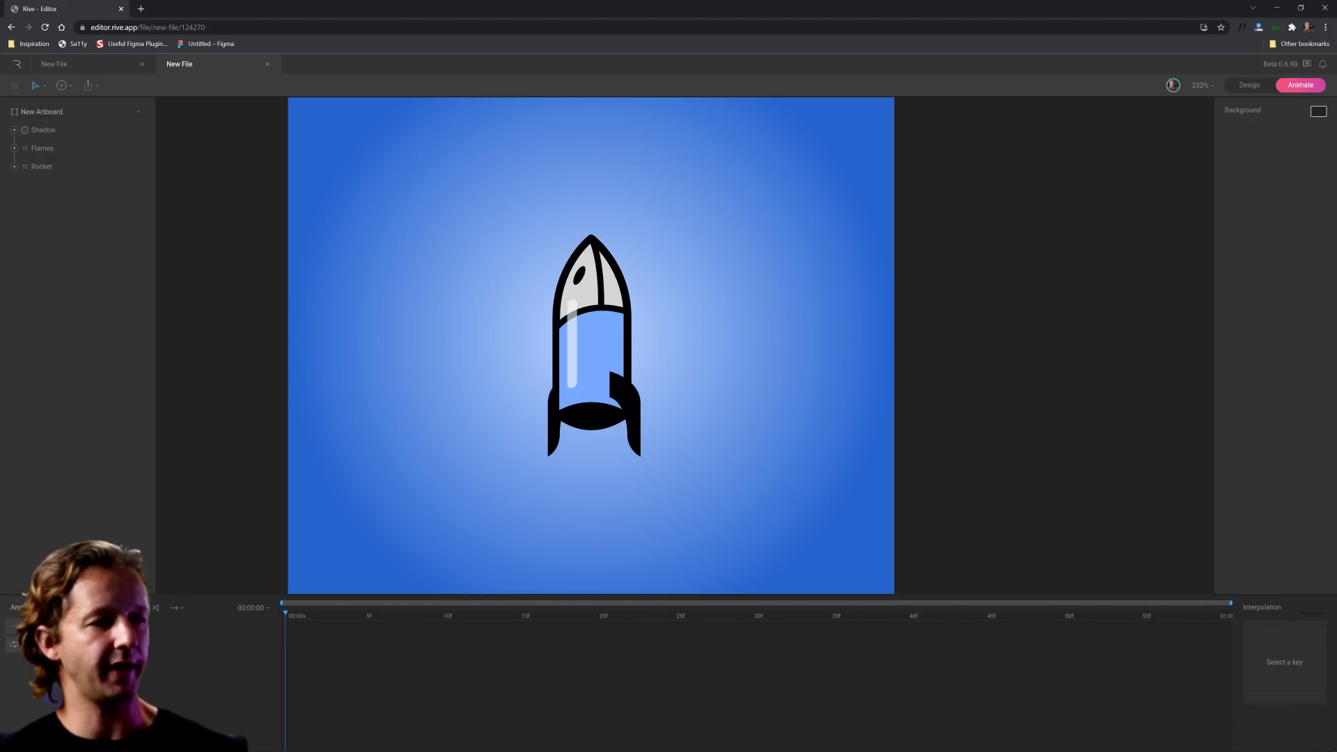
click(53, 645)
click(53, 626)
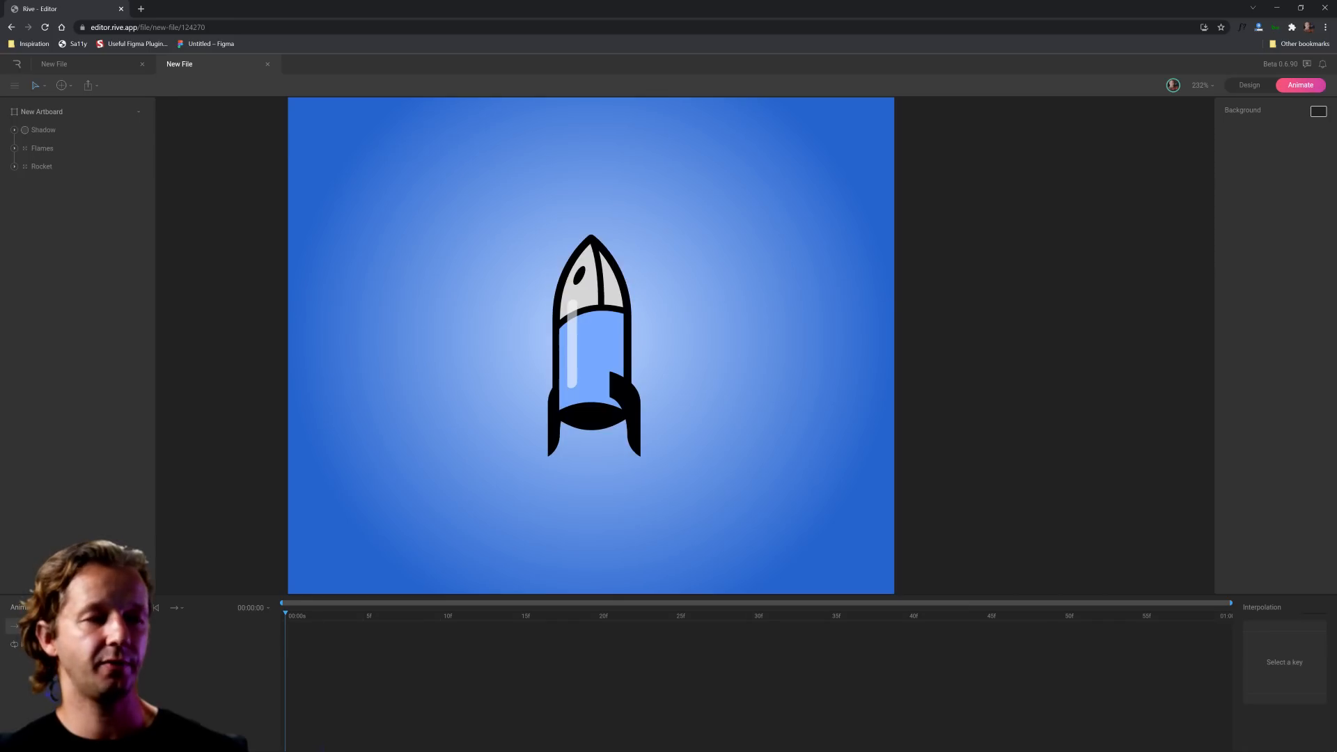
click(53, 645)
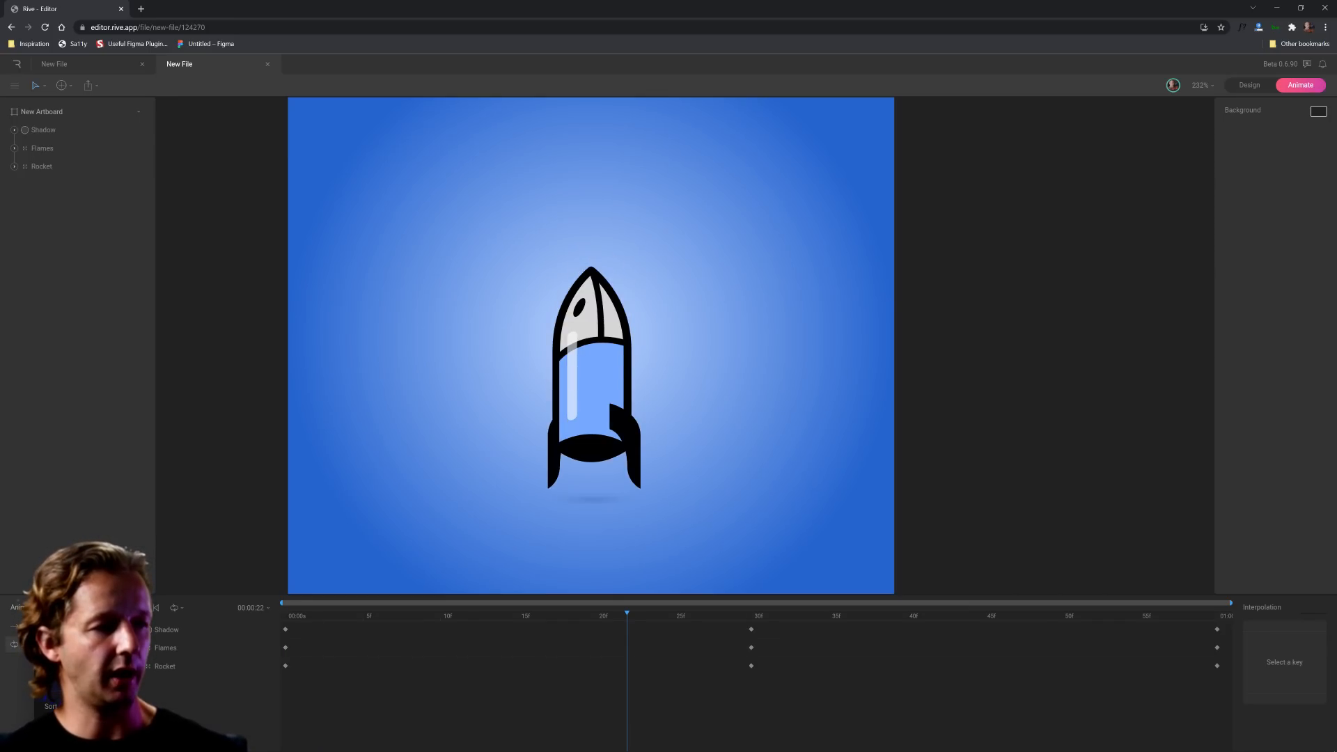
click(69, 626)
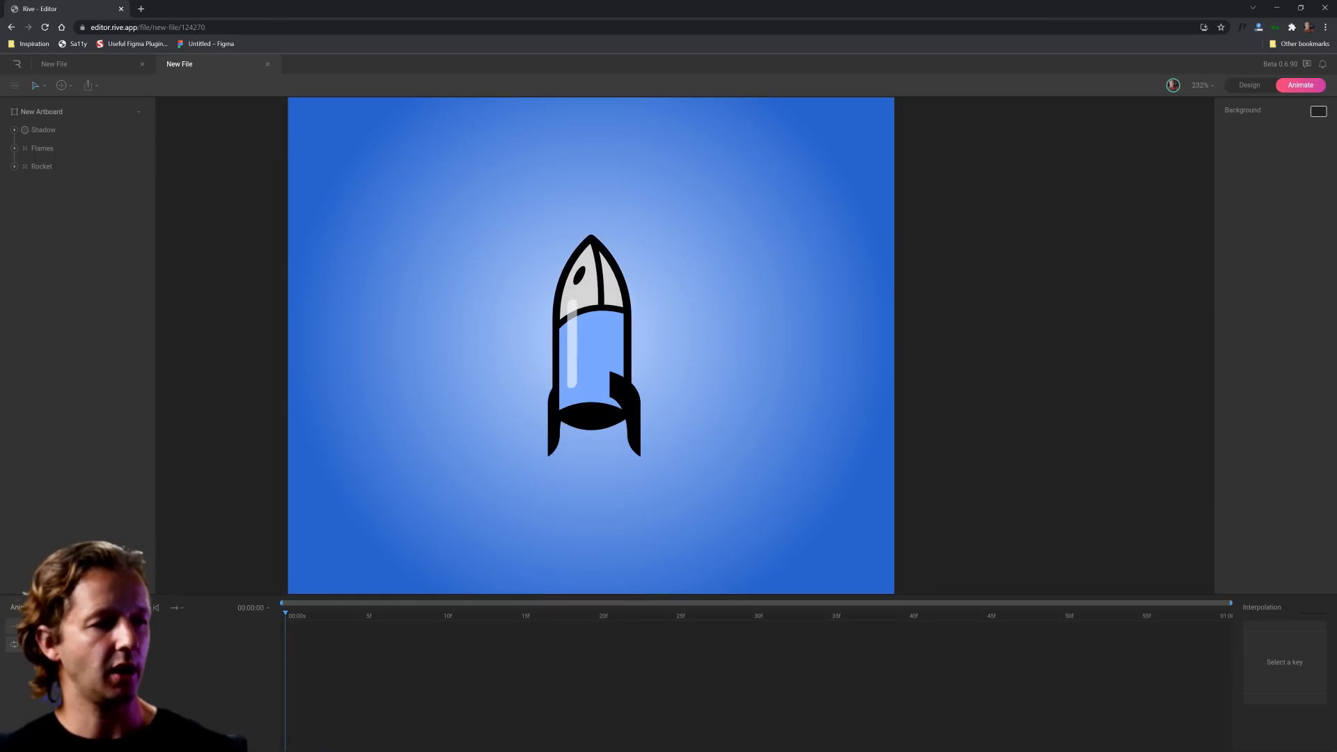
- Copy Idle's frame 0 keys for the shadow, flames and rocket into the new animation at frame 0
click(70, 644)
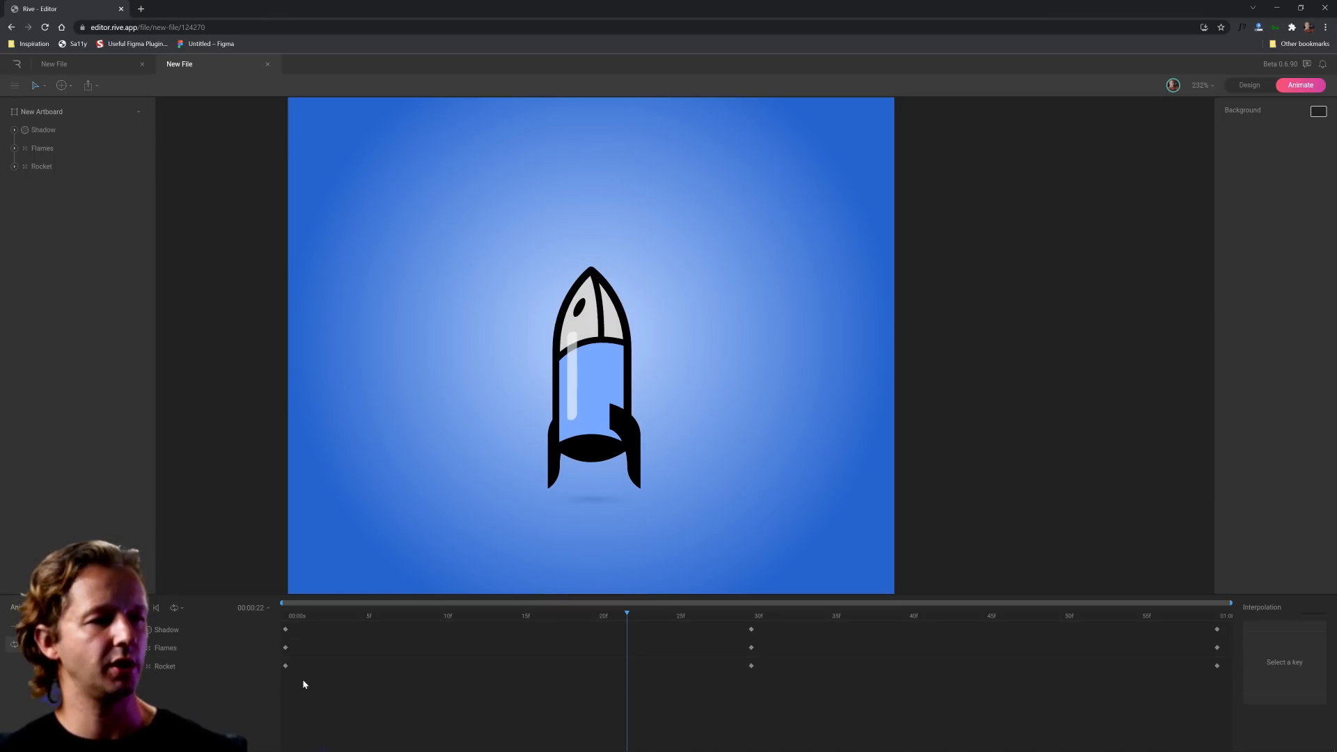
drag(291, 675, 279, 620)
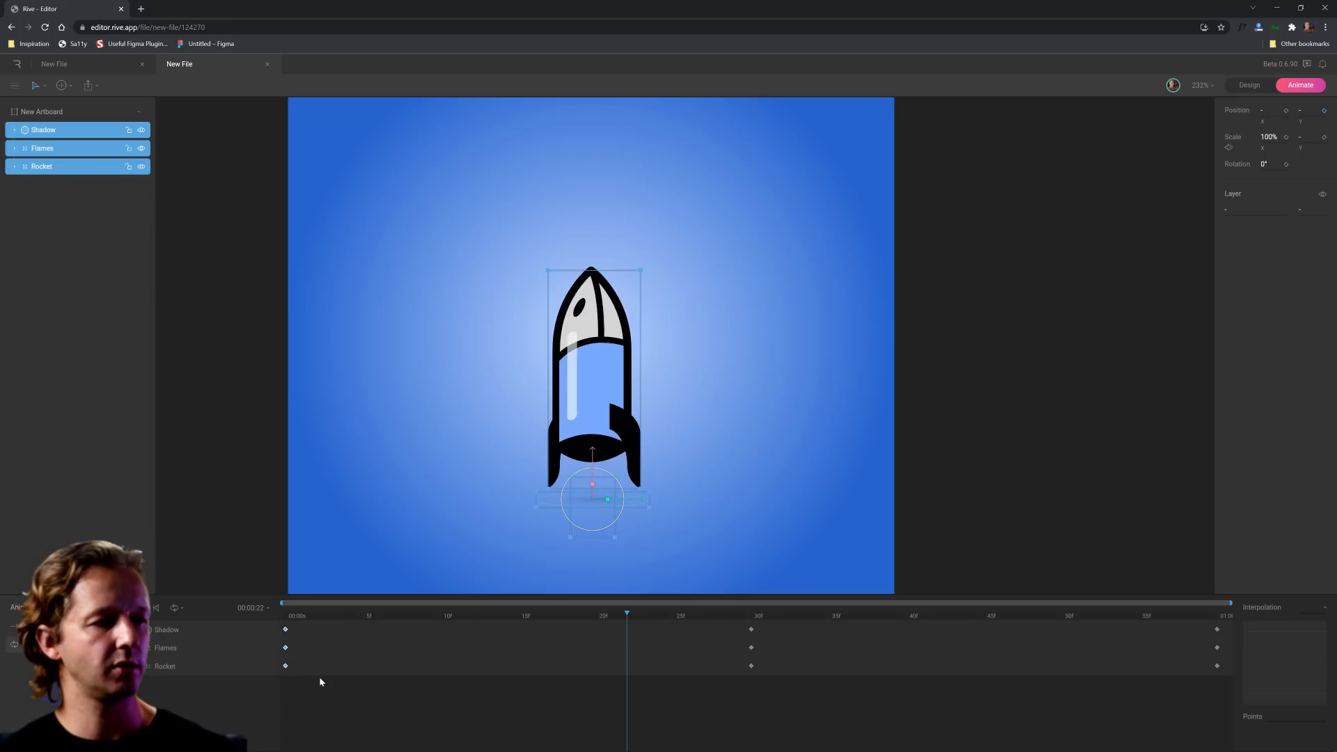
click(268, 630)
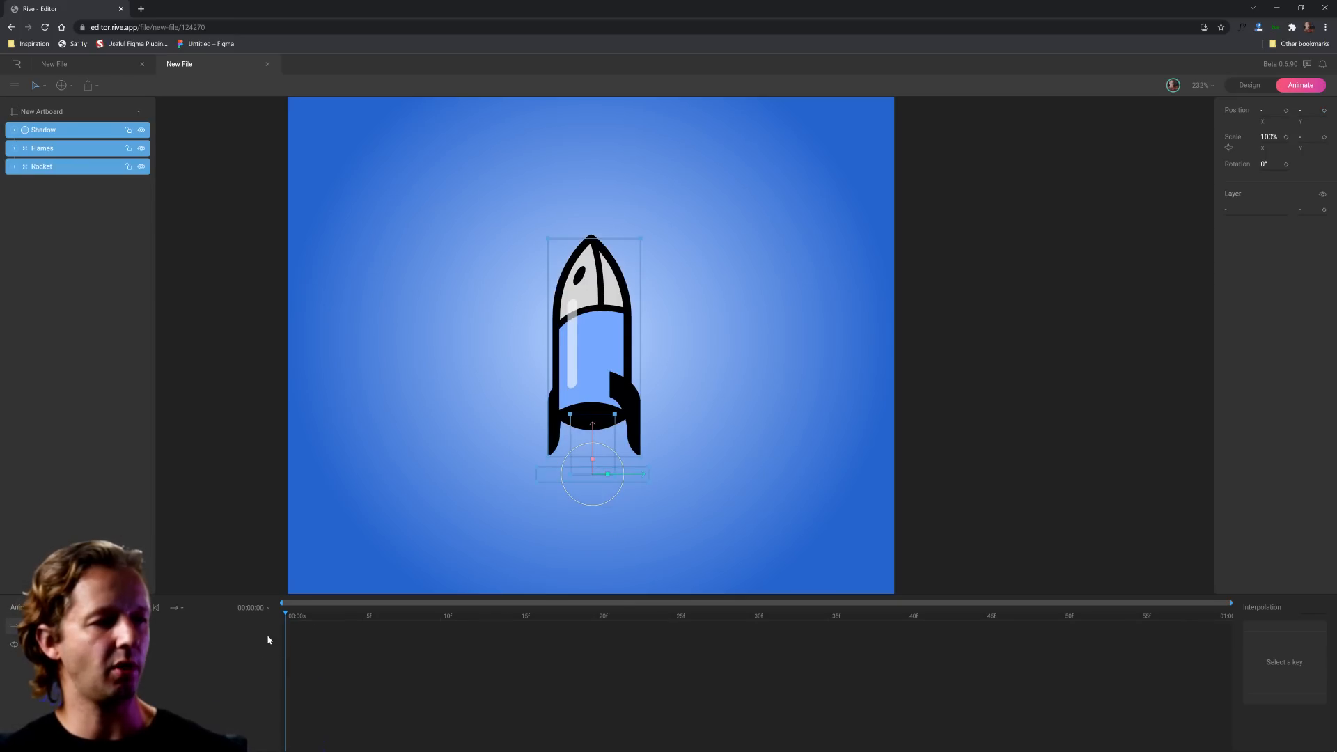
key(ctrl+v)
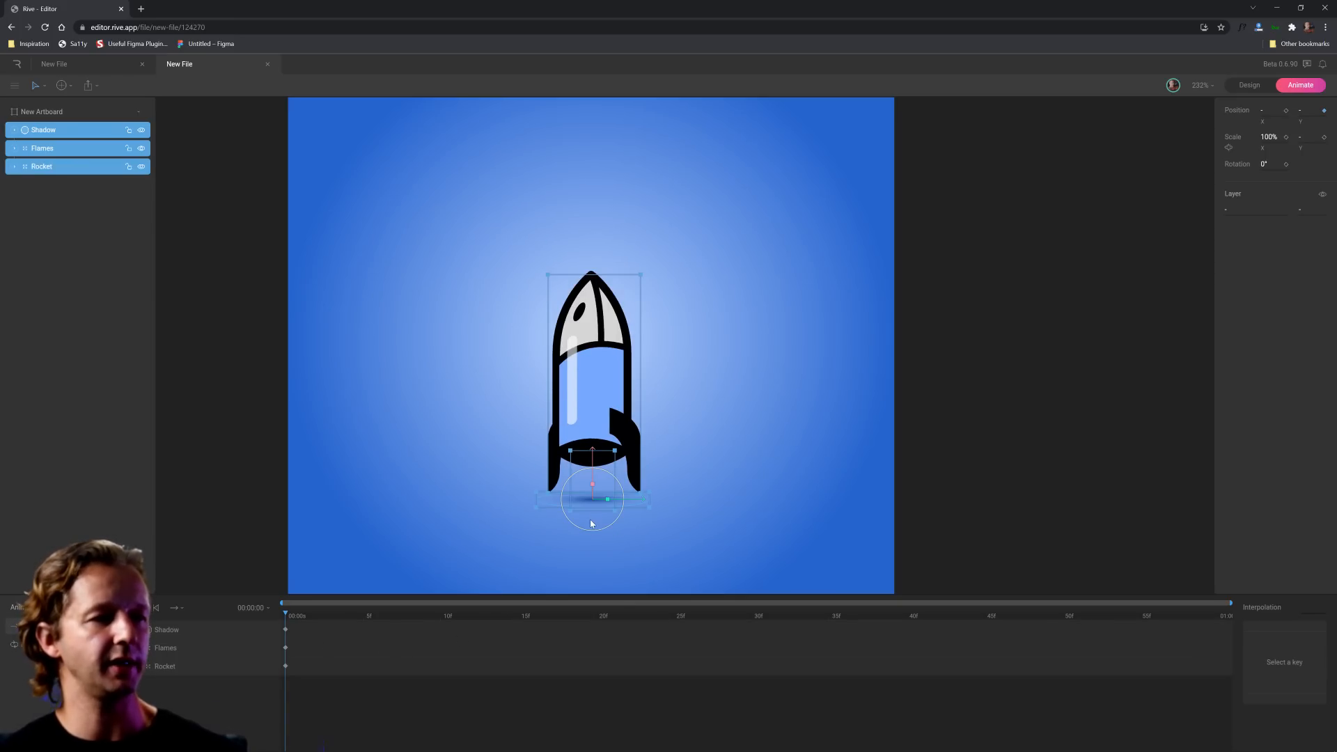
click(465, 480)
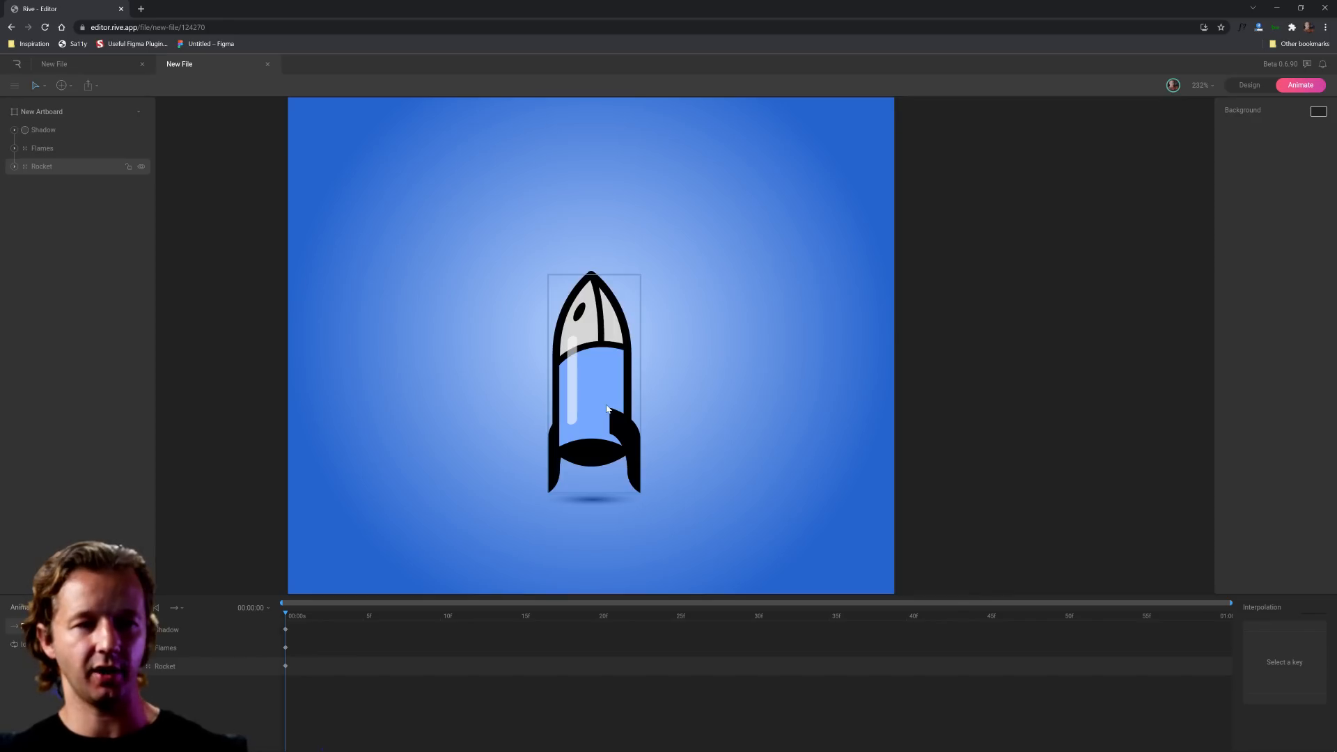
- In the new animation at frame 0, set the shadow's opacity to 0%, raise the rocket to Y 253.4 and rotate it 45°, and play back Idle
click(583, 500)
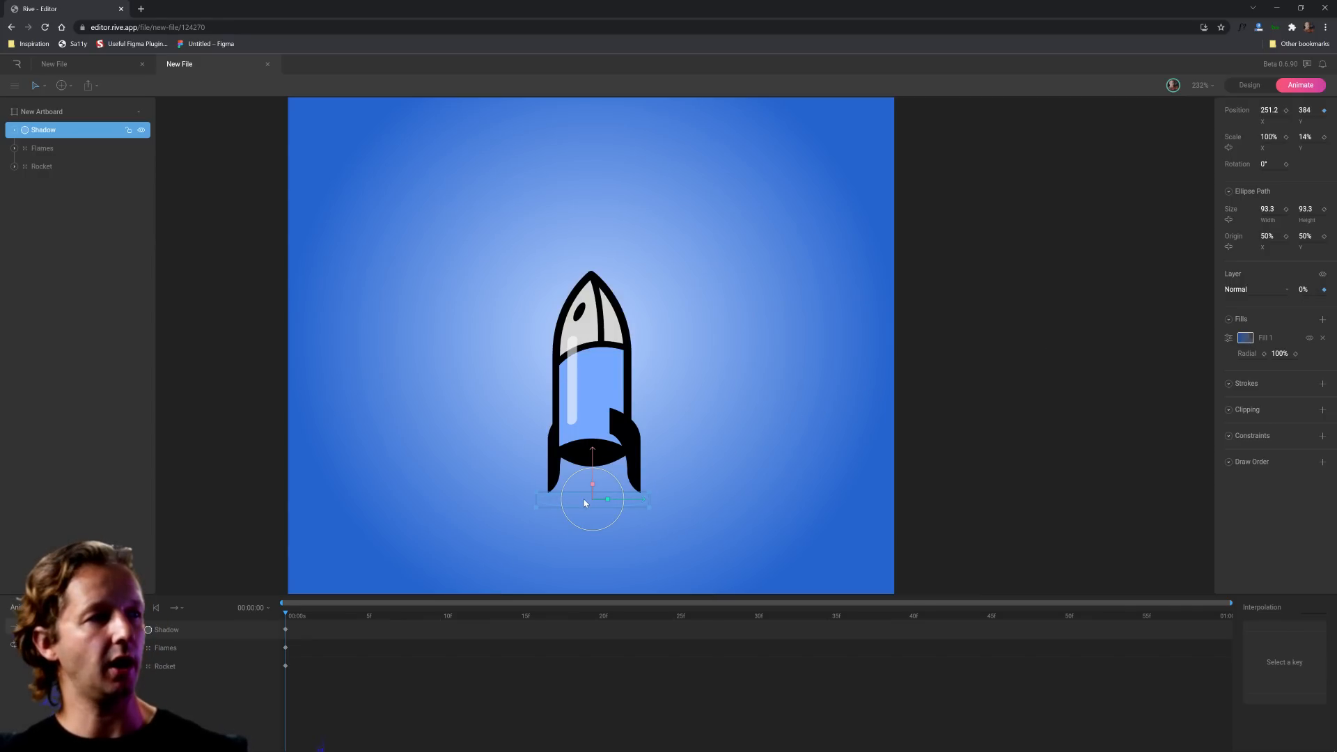
click(576, 371)
drag(595, 337, 603, 293)
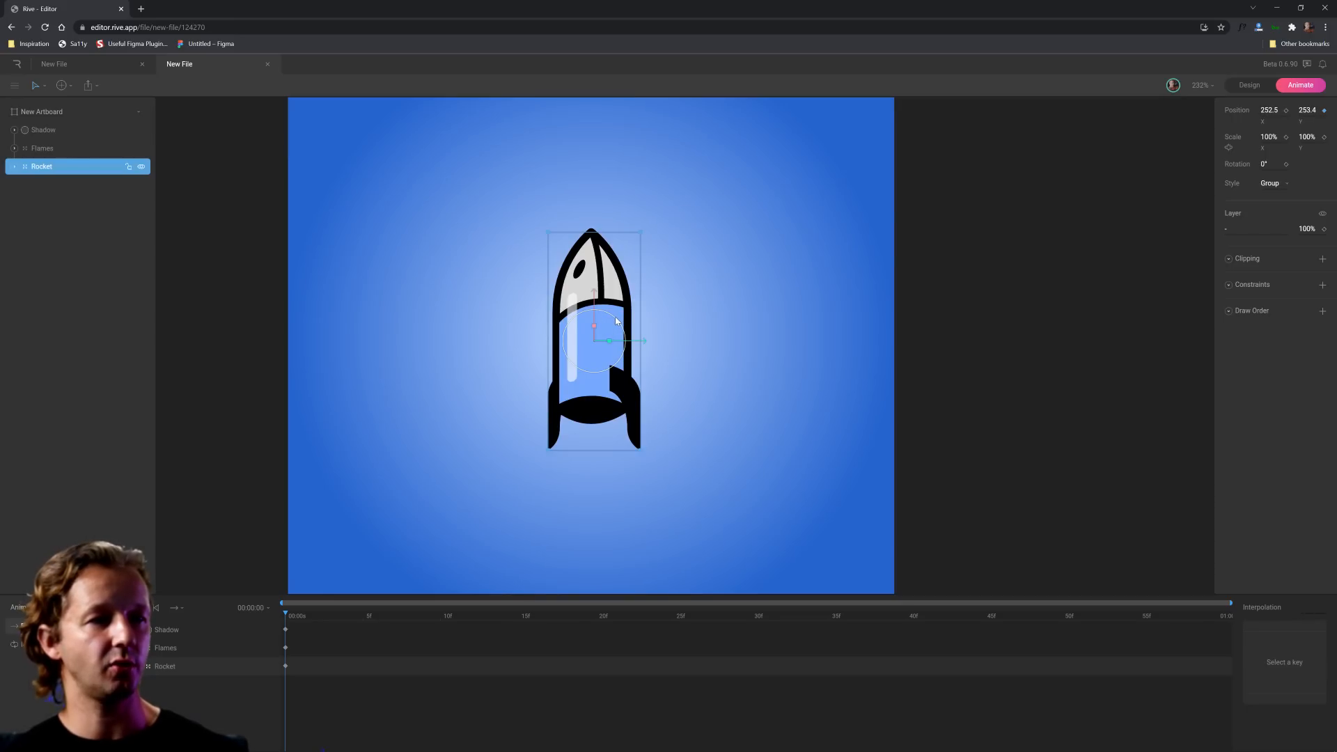
drag(616, 320, 635, 348)
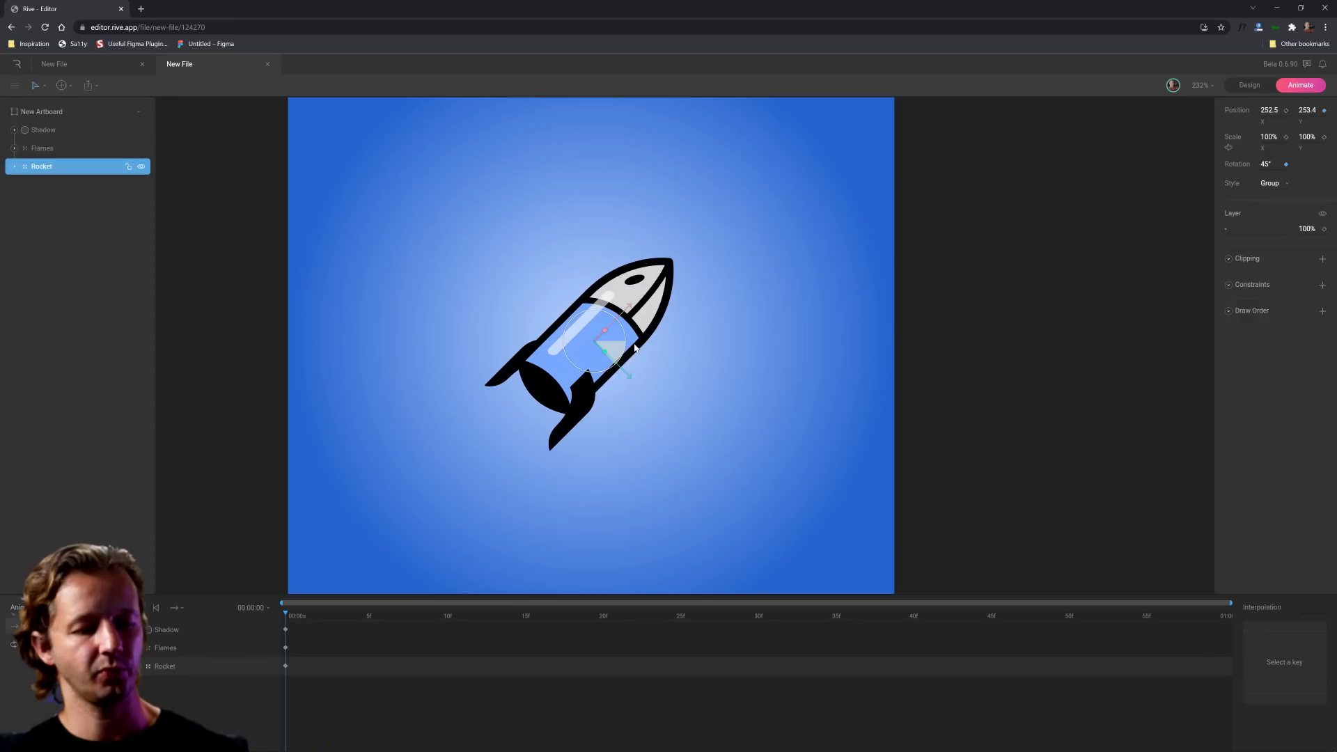
click(739, 354)
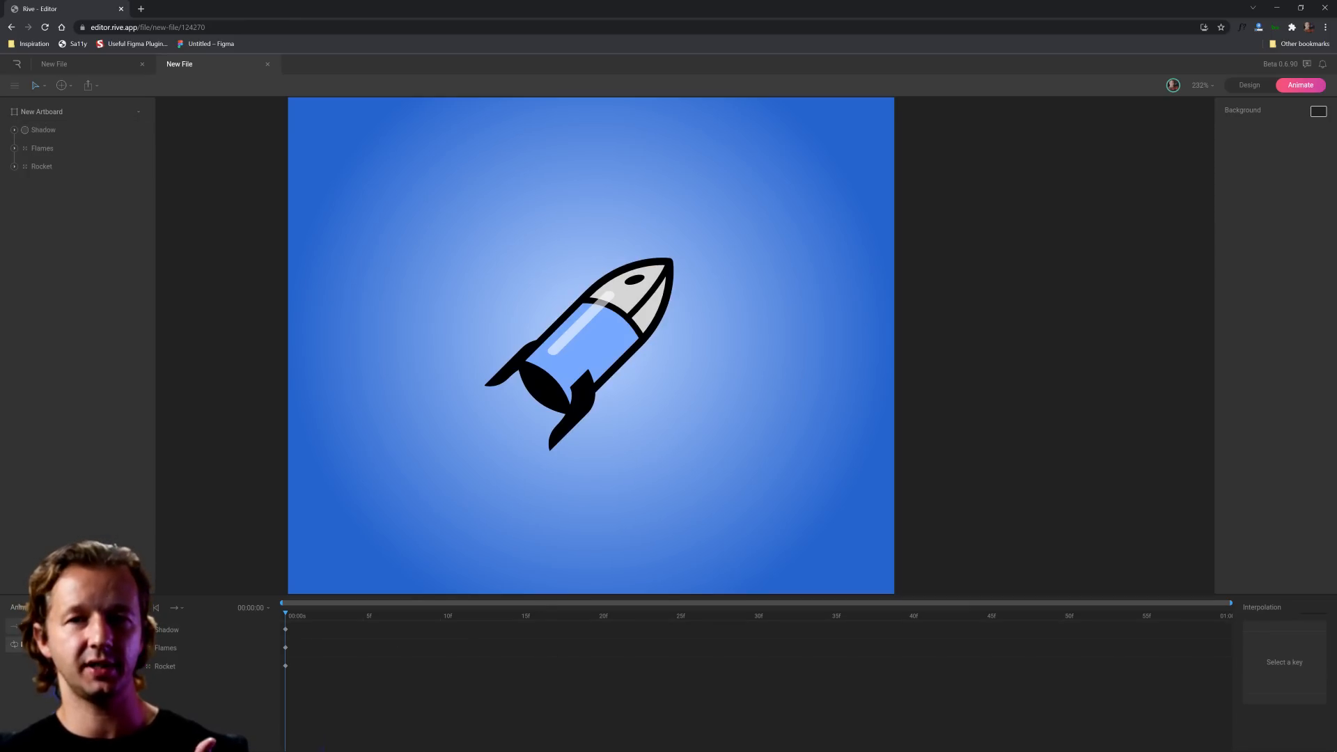
key(space)
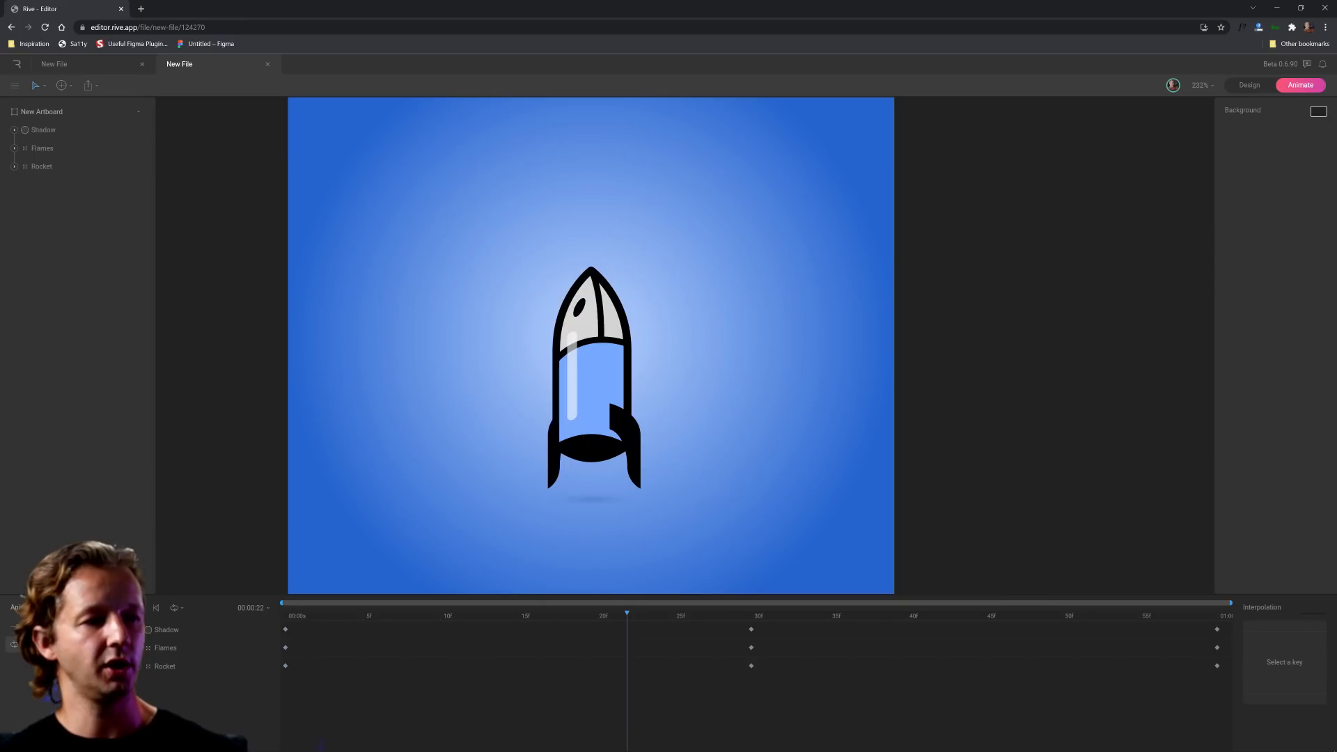
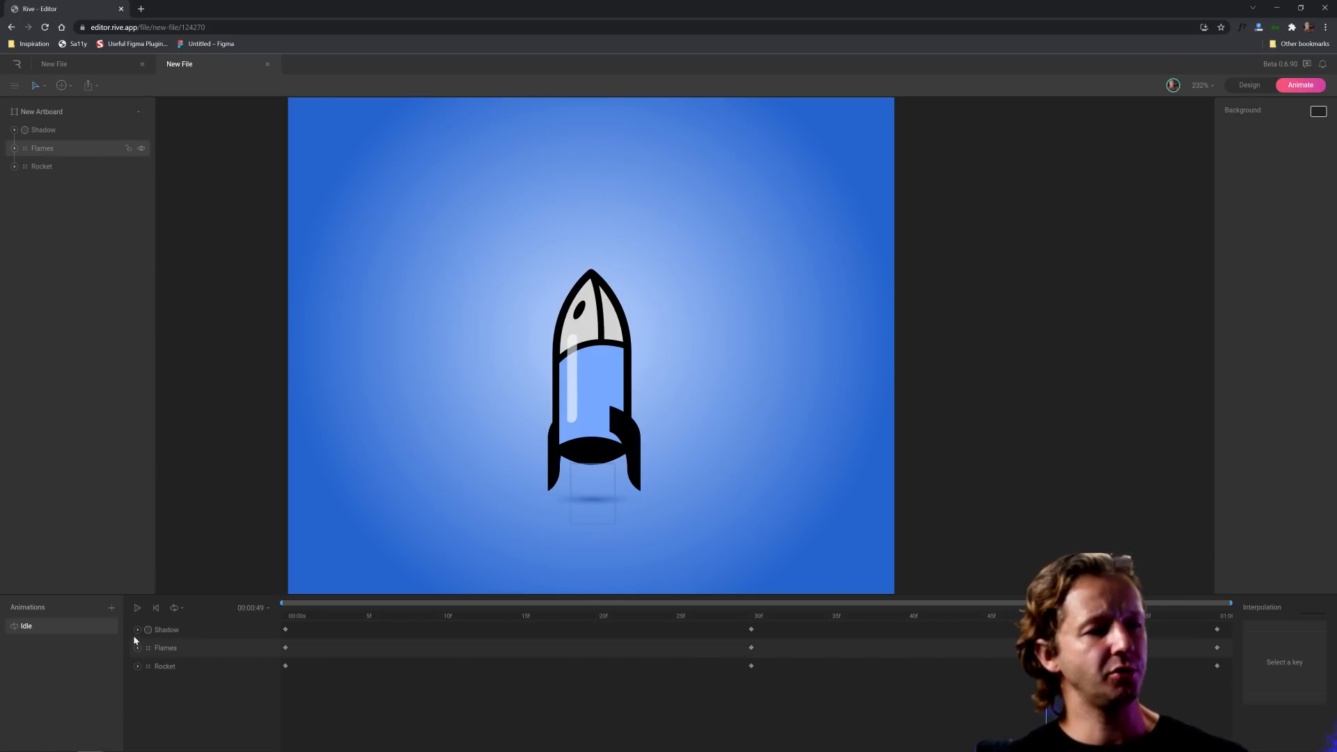
- Duplicate the Idle animation and rename the copy as Fireup
right_click(28, 629)
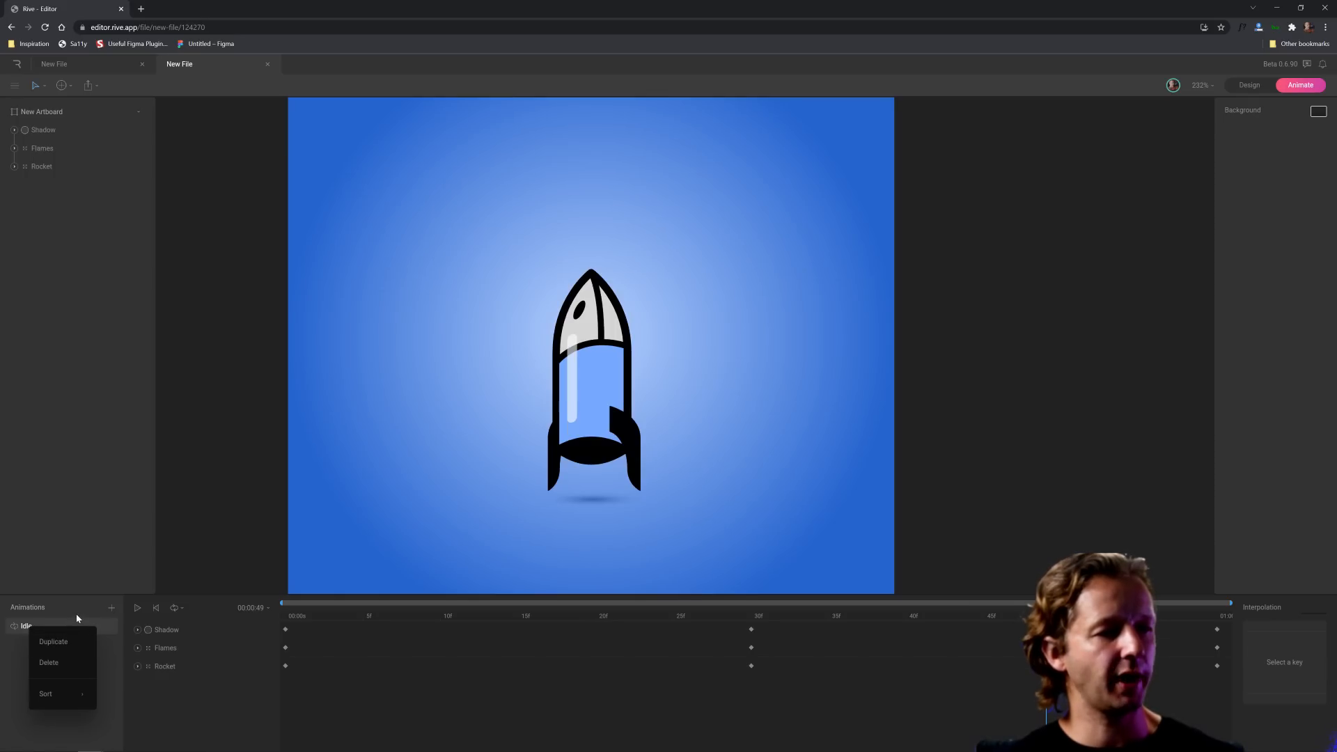
right_click(38, 629)
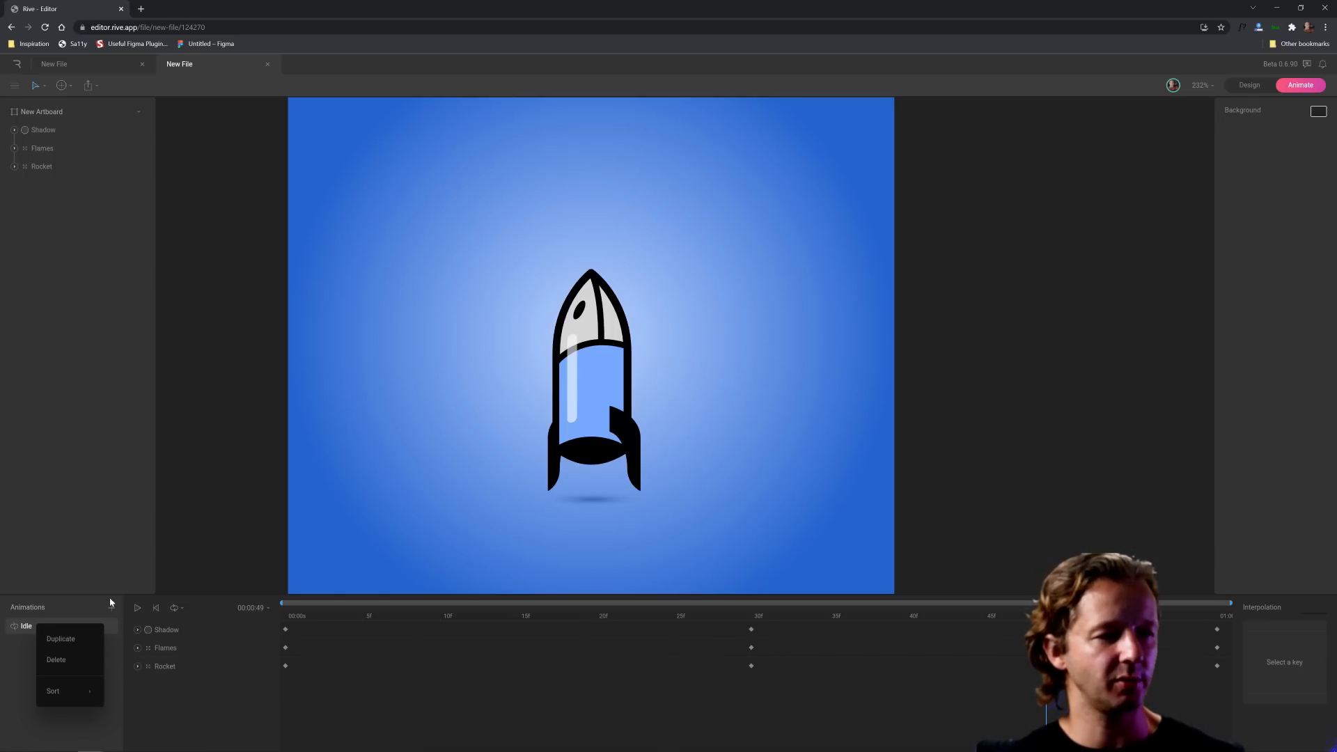
click(62, 637)
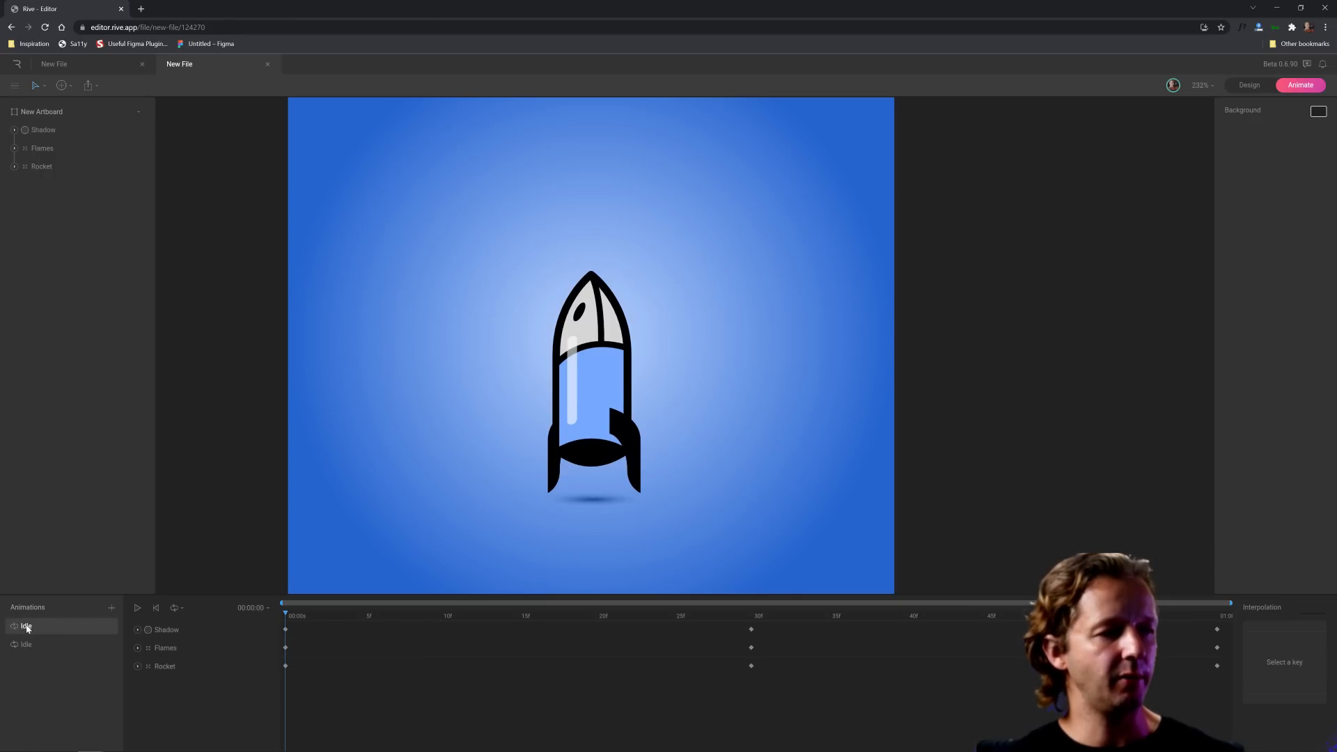
double_click(44, 627)
text(Fireup)
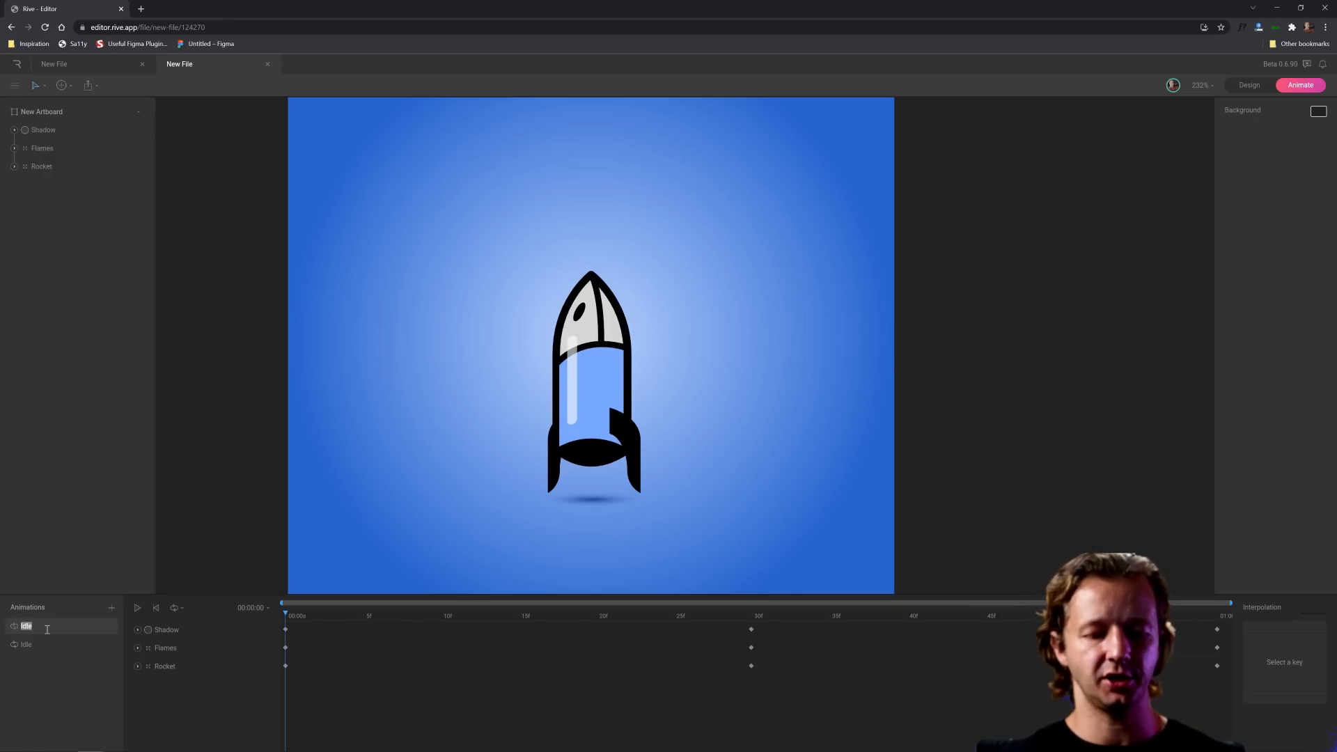
key(Return)
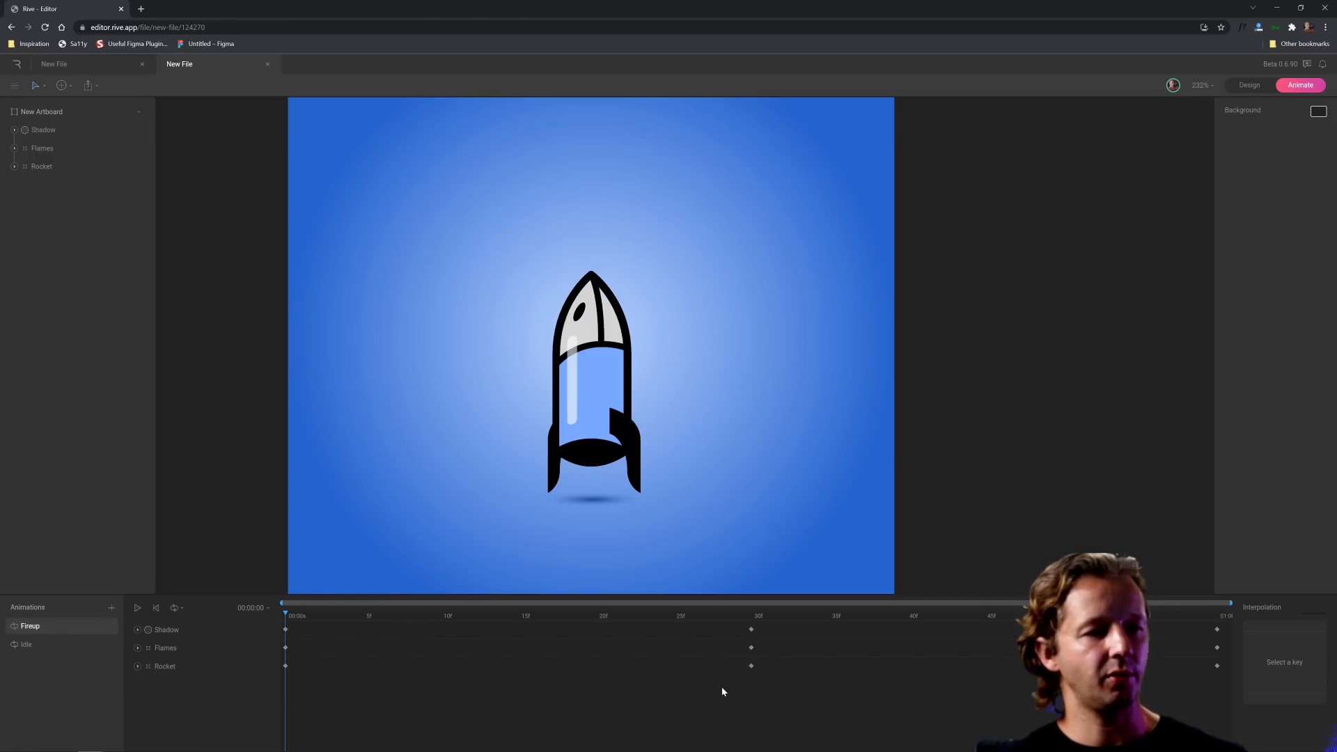
- Delete Fireup's shadow, flames and rocket keys at frame 30 and at the 1-second mark
drag(722, 690, 795, 616)
key(Delete)
drag(1156, 697, 1223, 635)
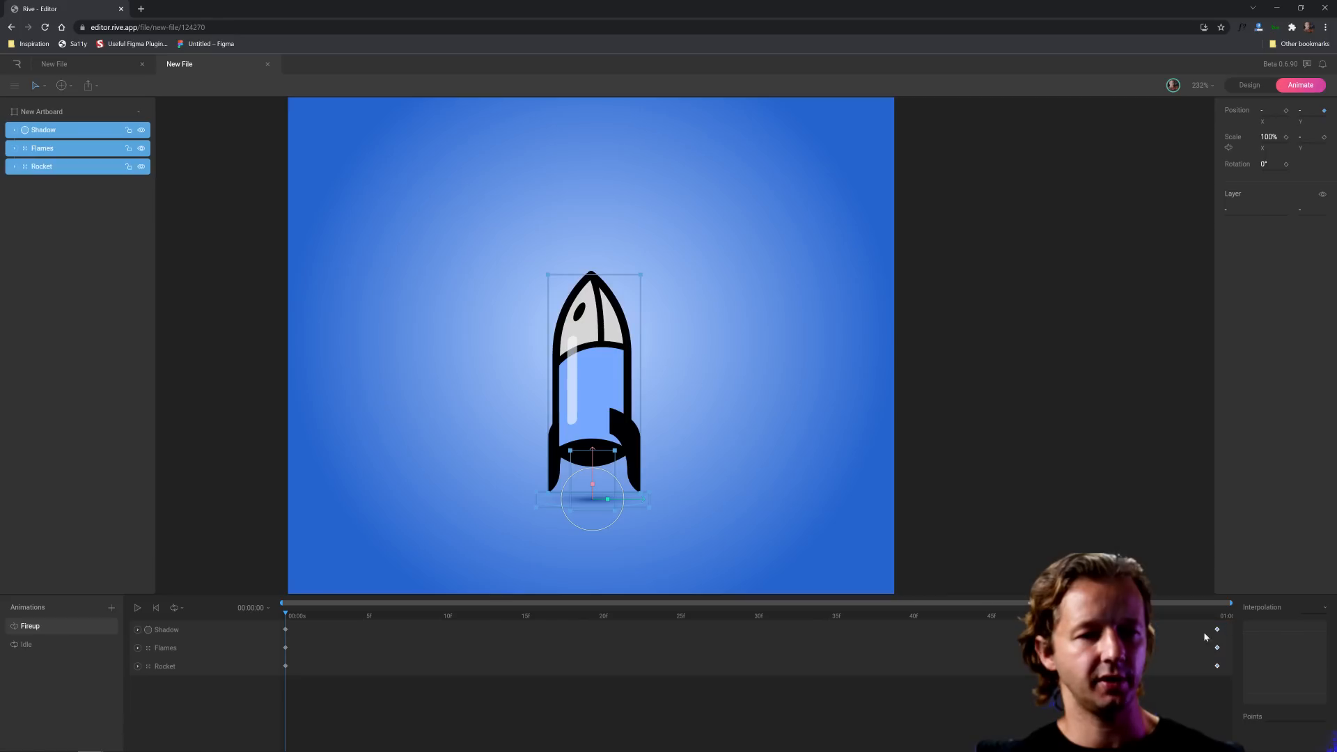
key(Delete)
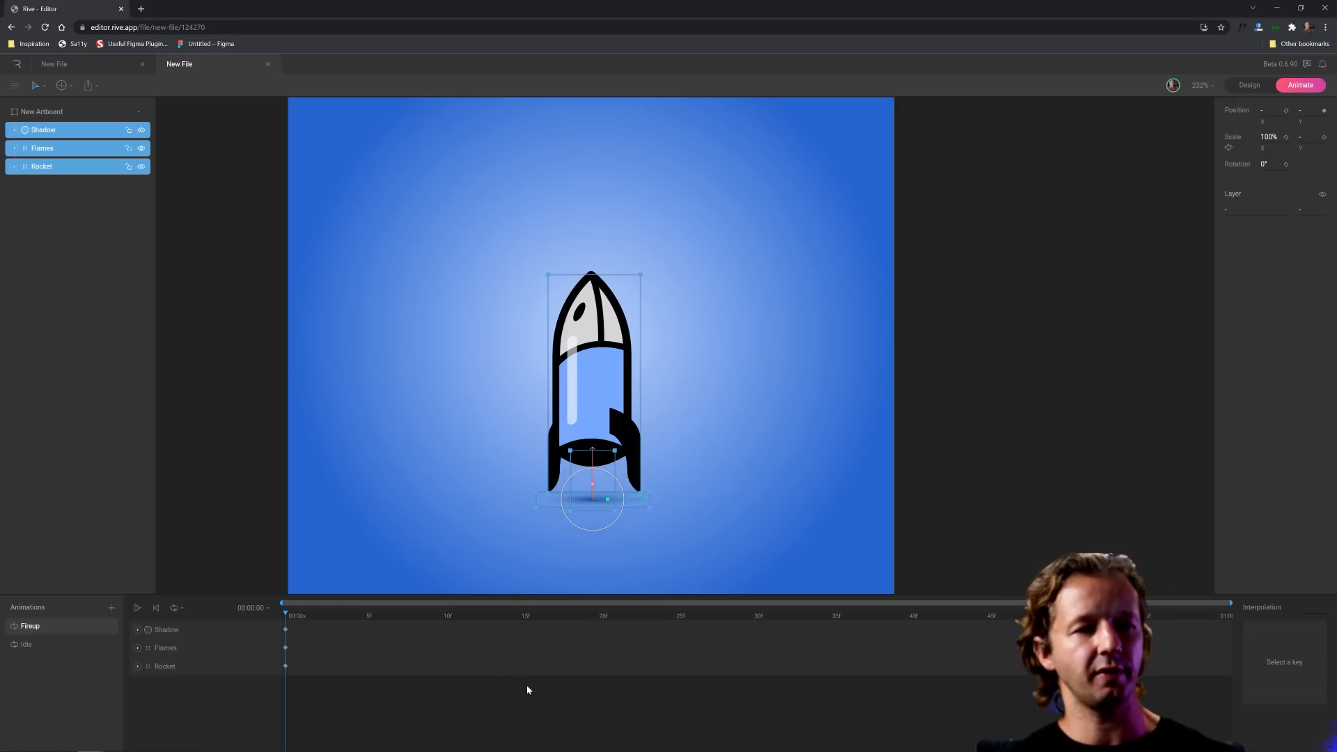
click(706, 462)
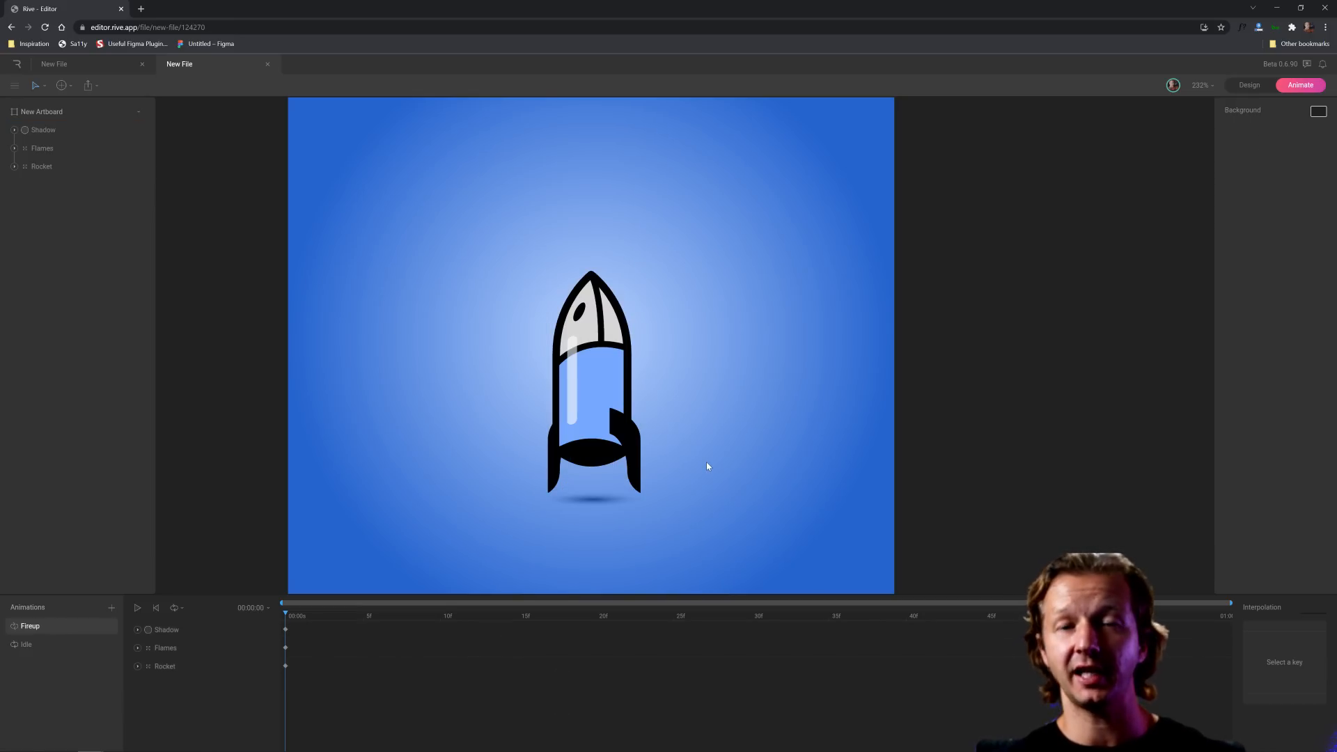
- At frame 0 of Fireup, move the rocket up to Y 267.5 and set the shadow's opacity to 0%
click(581, 382)
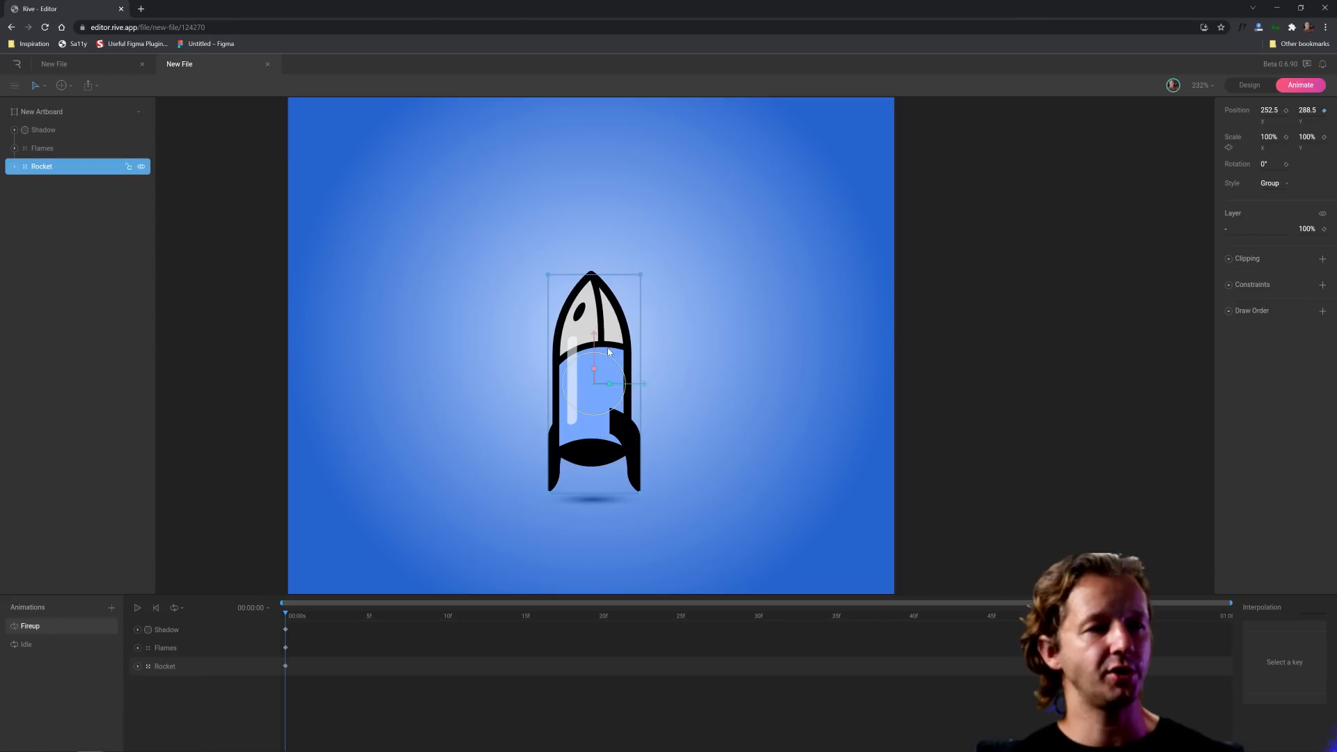
drag(595, 340, 606, 314)
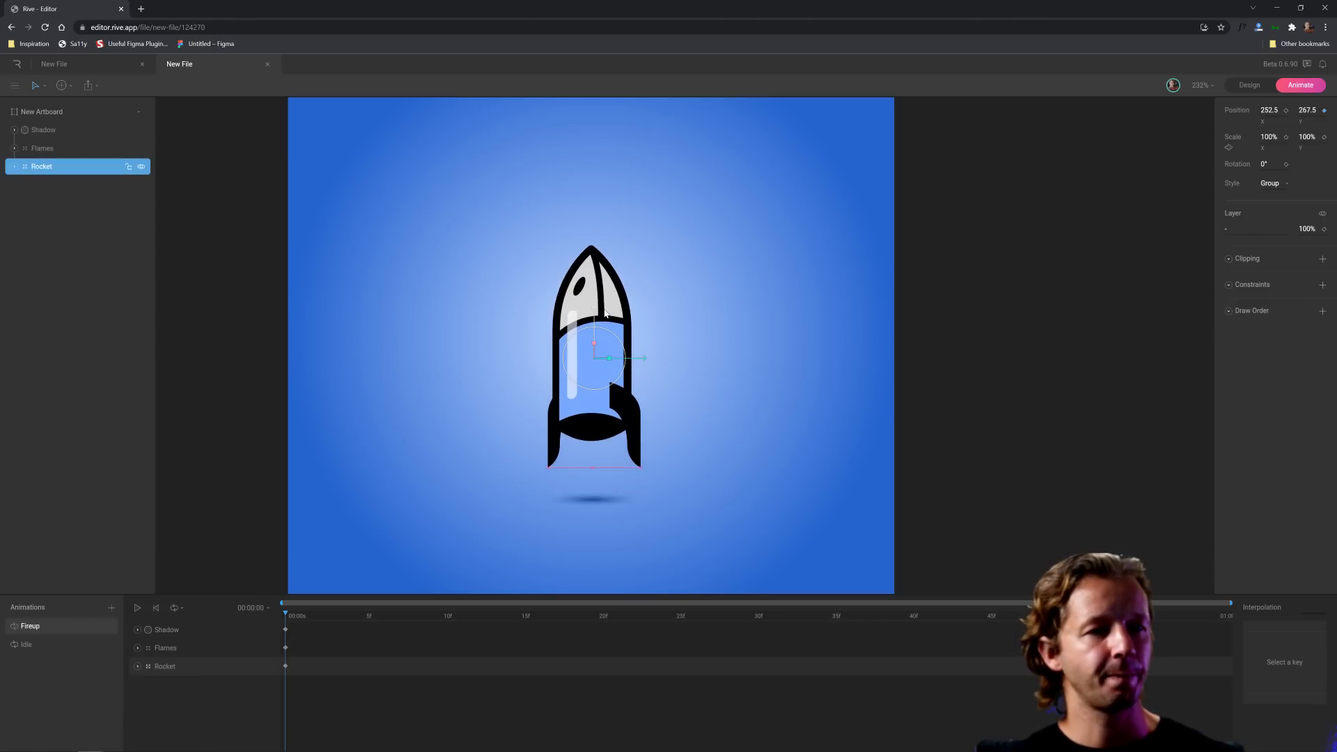
click(603, 501)
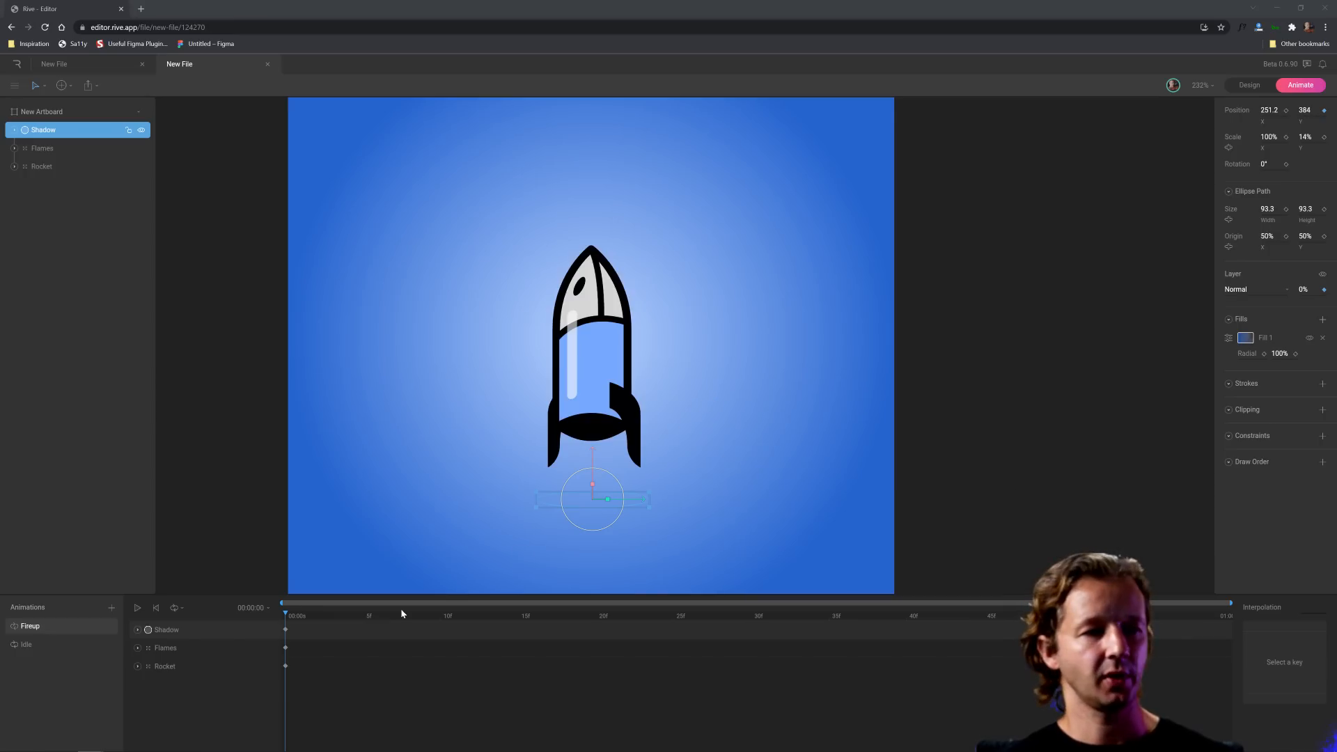
- At frame 15 of Fireup, stretch the rocket vertically to a Y scale of 110%
click(472, 617)
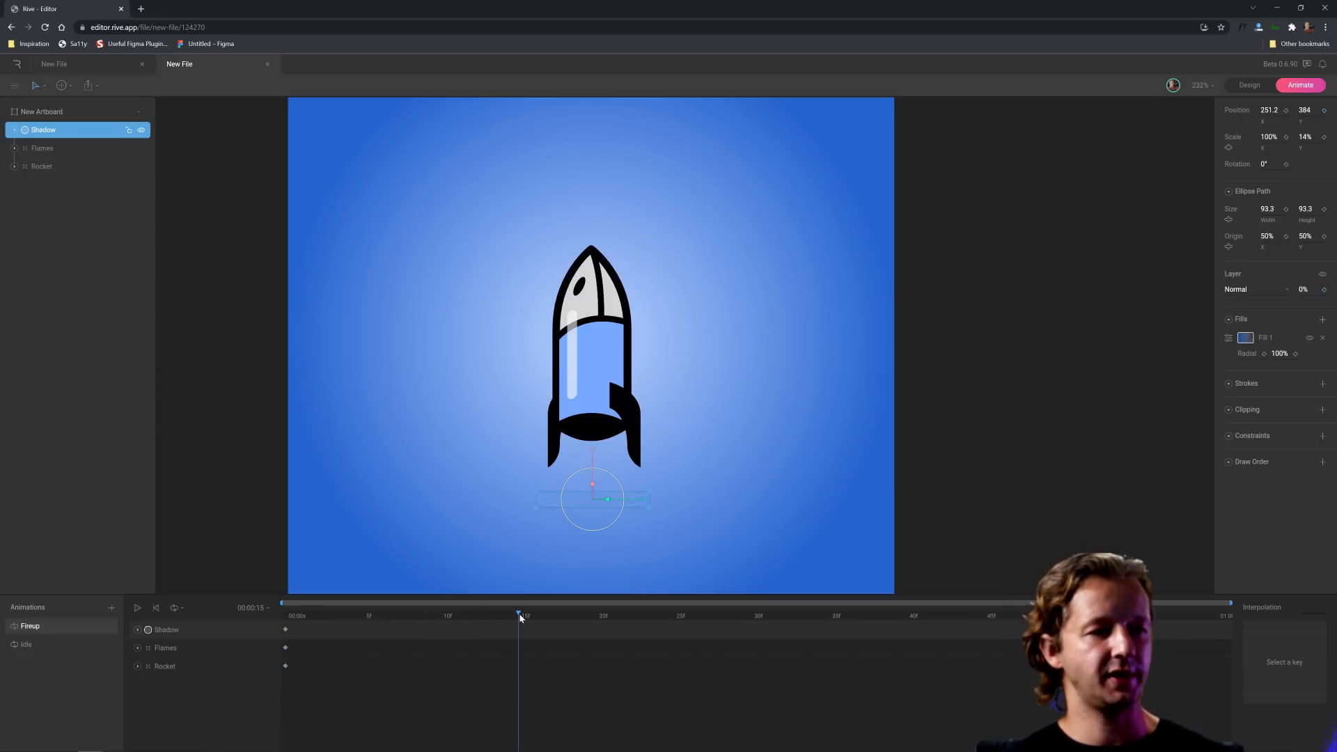
click(593, 371)
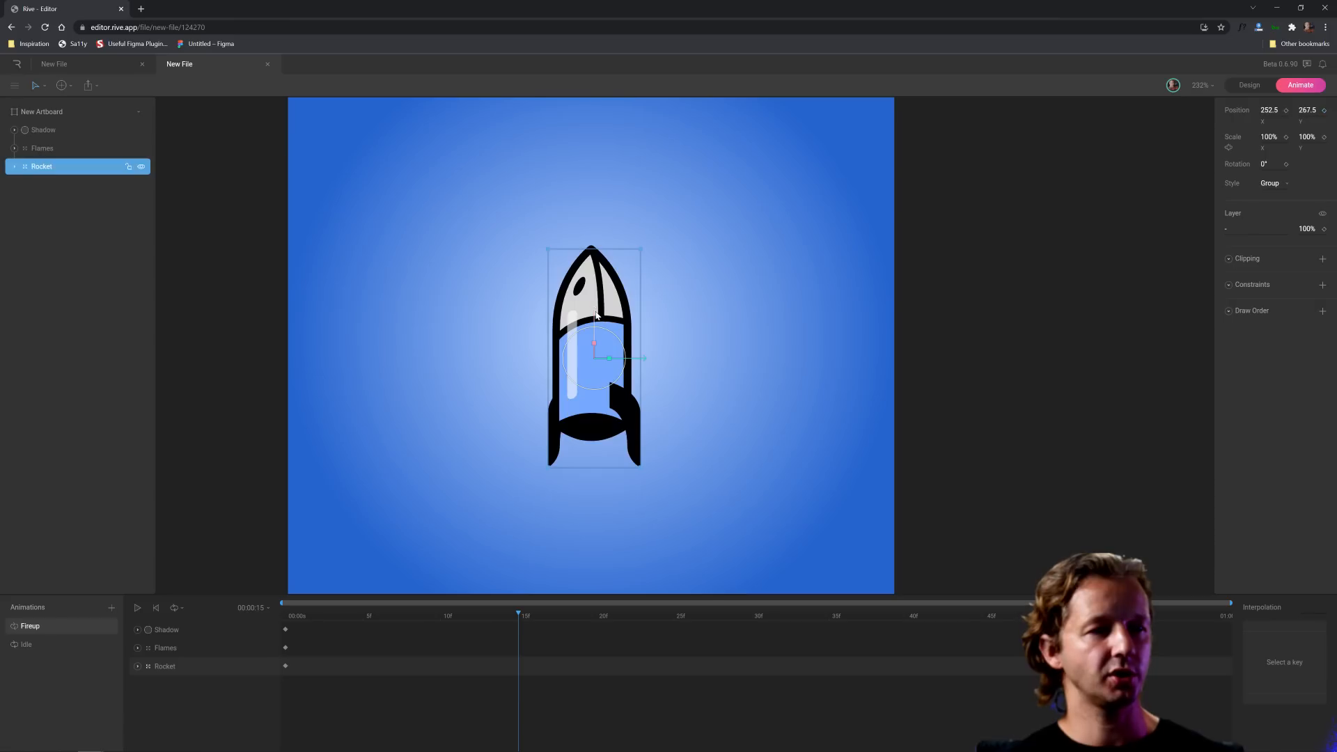
drag(595, 347, 606, 331)
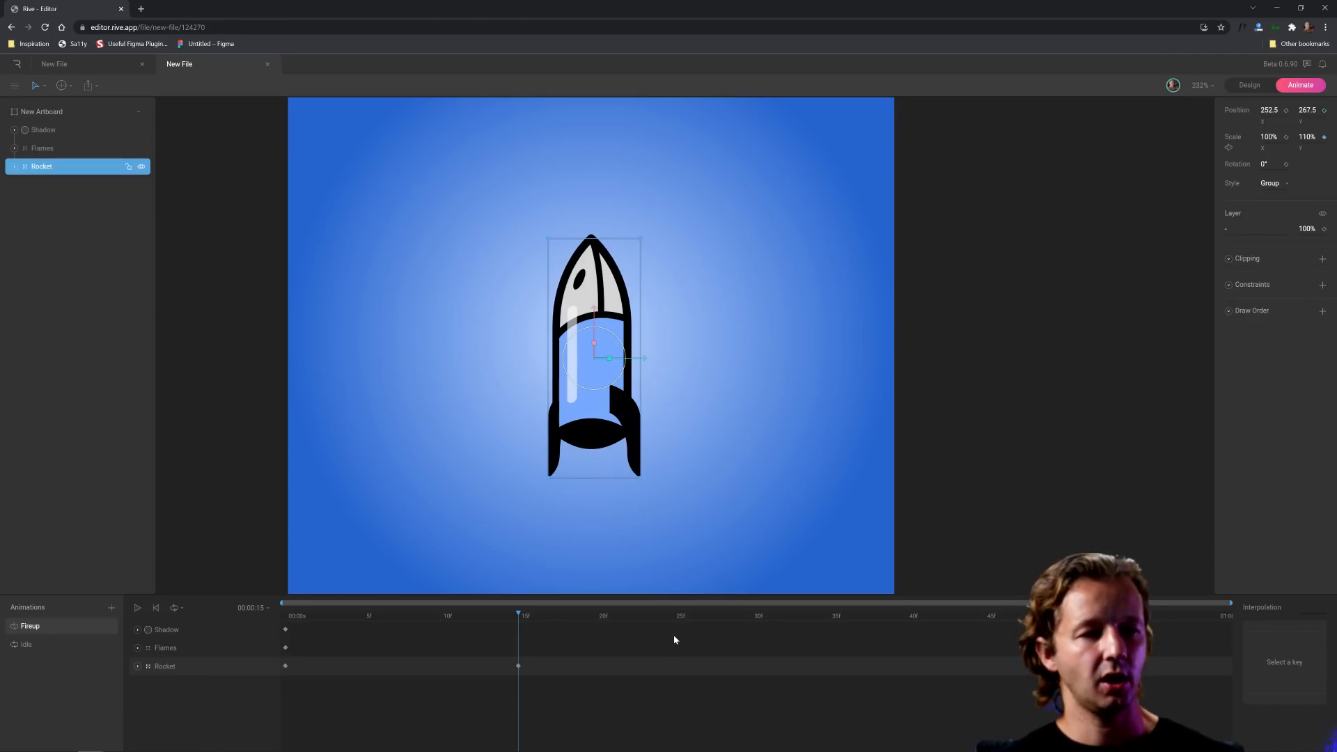
- Key the rocket's rotation at 0° on frame 0 of Fireup
click(742, 617)
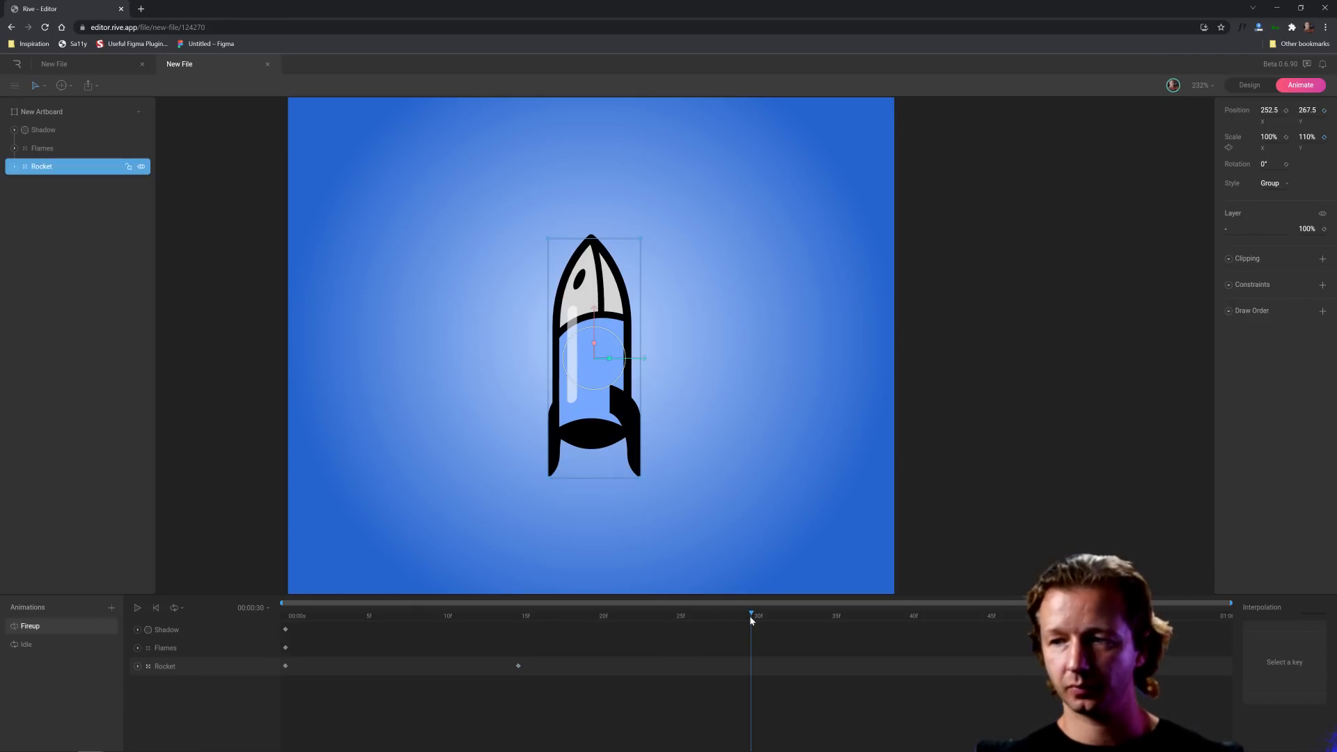
drag(743, 619, 750, 619)
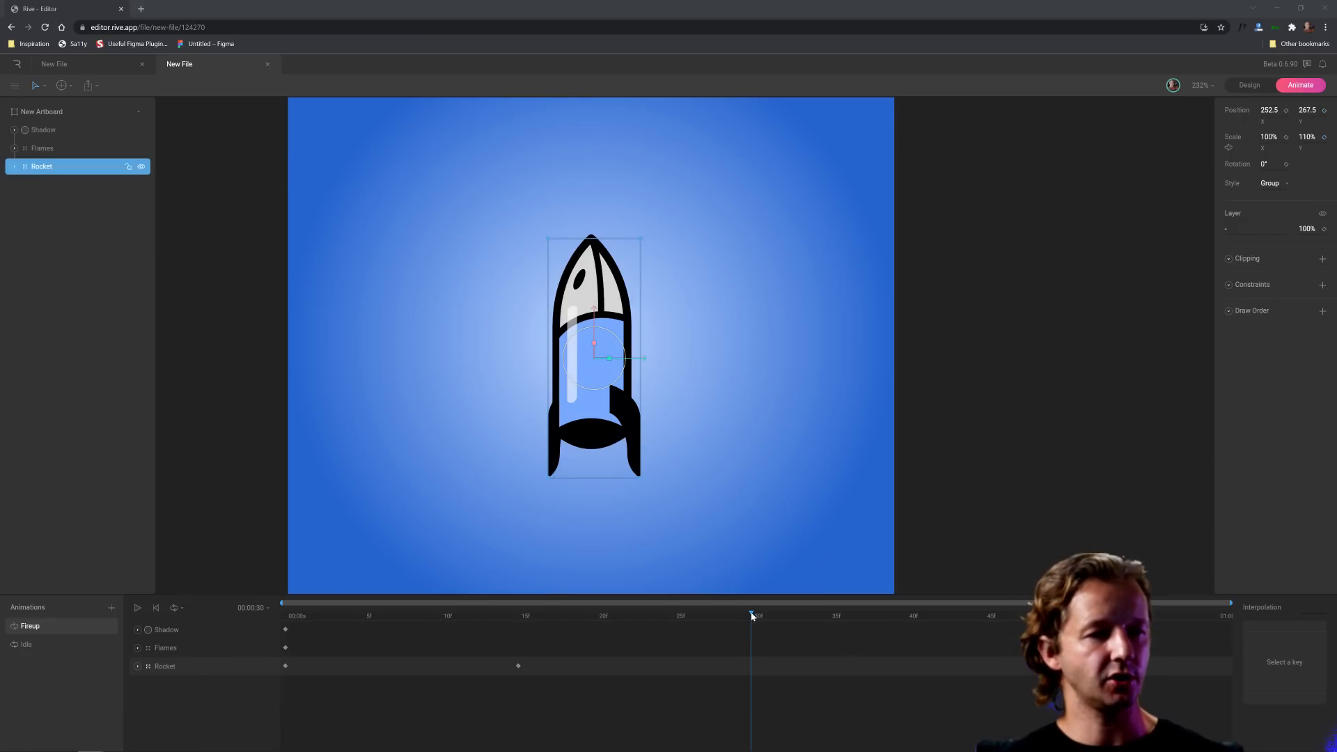
drag(751, 615, 285, 617)
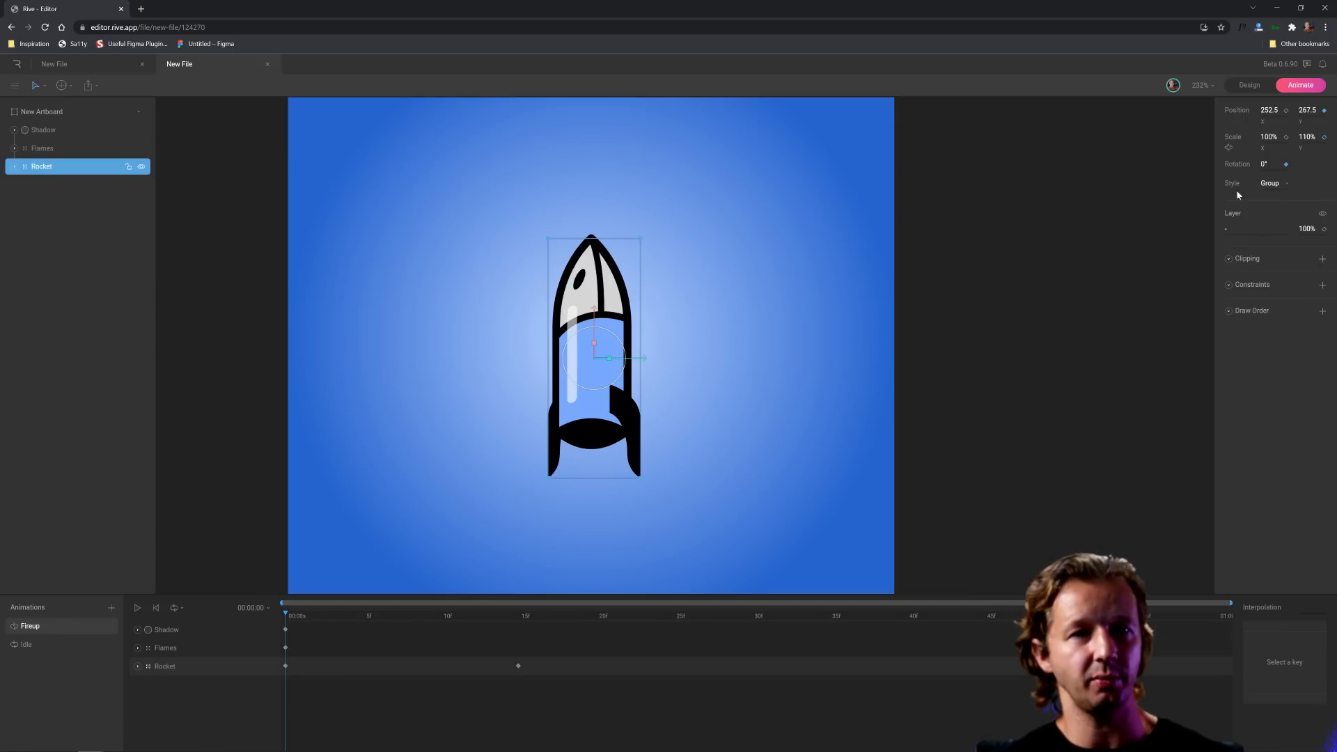
- At frame 30 of Fireup, set the rocket's rotation to 45°
drag(442, 616, 751, 615)
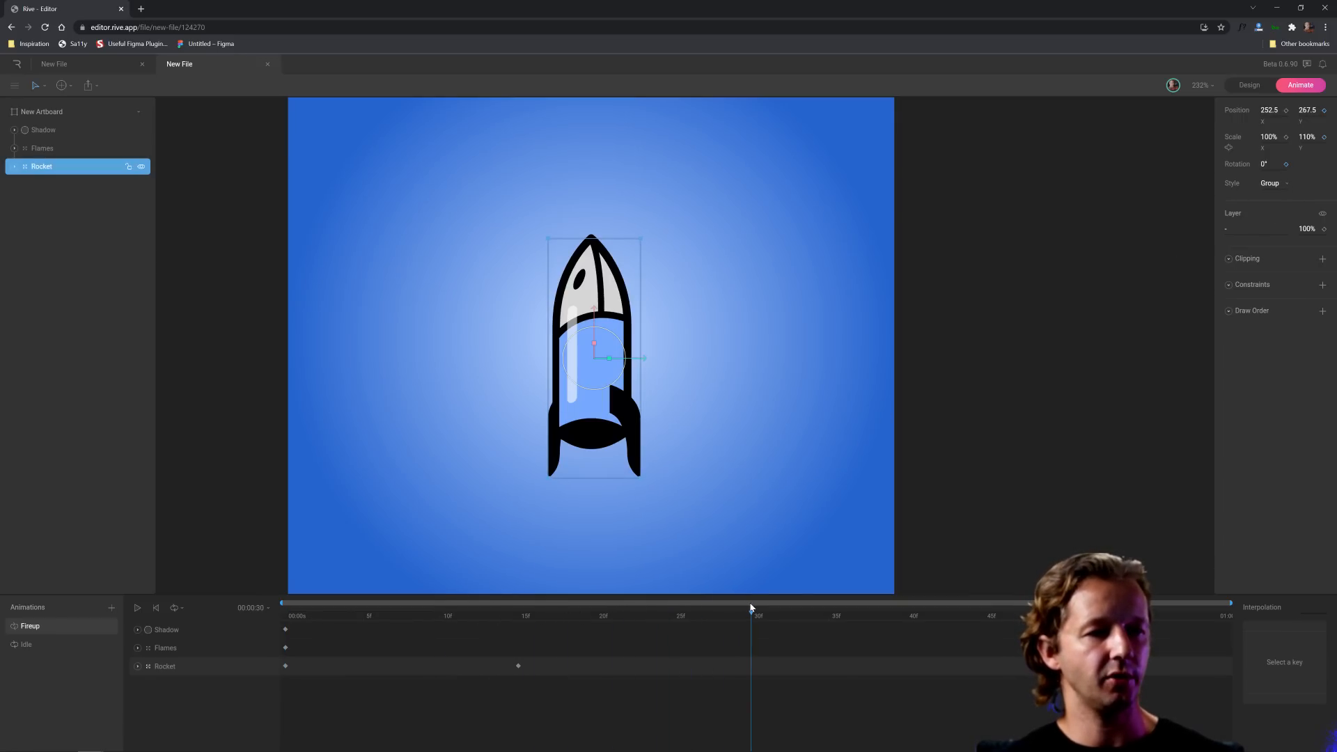
drag(1265, 160, 1280, 148)
click(1271, 165)
text(45)
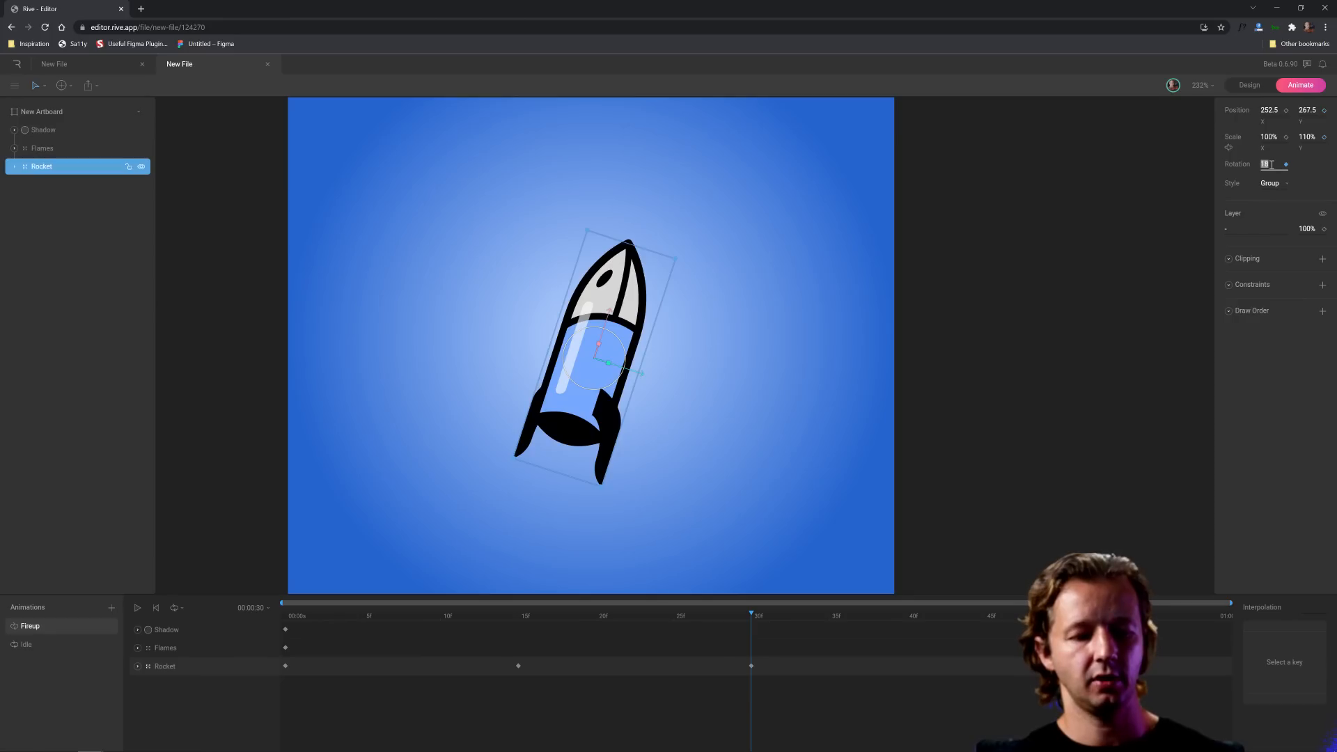
key(Return)
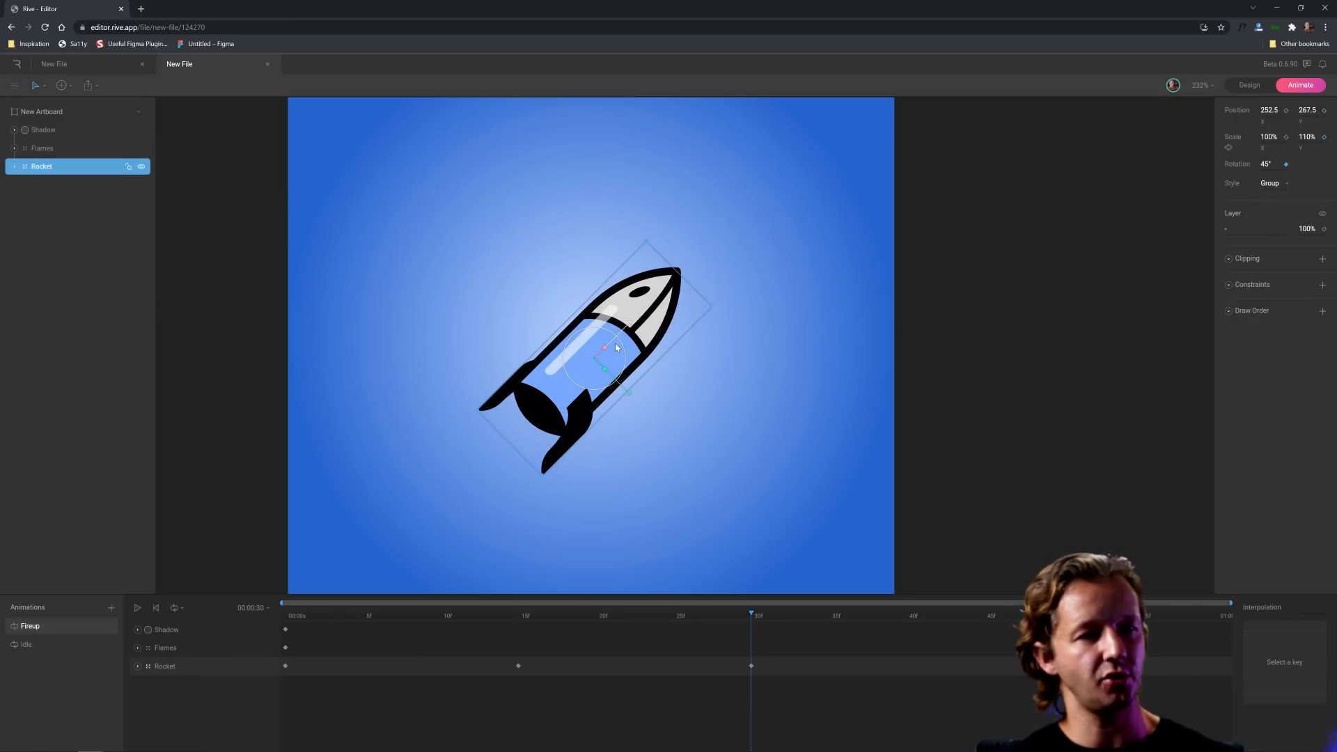
click(976, 307)
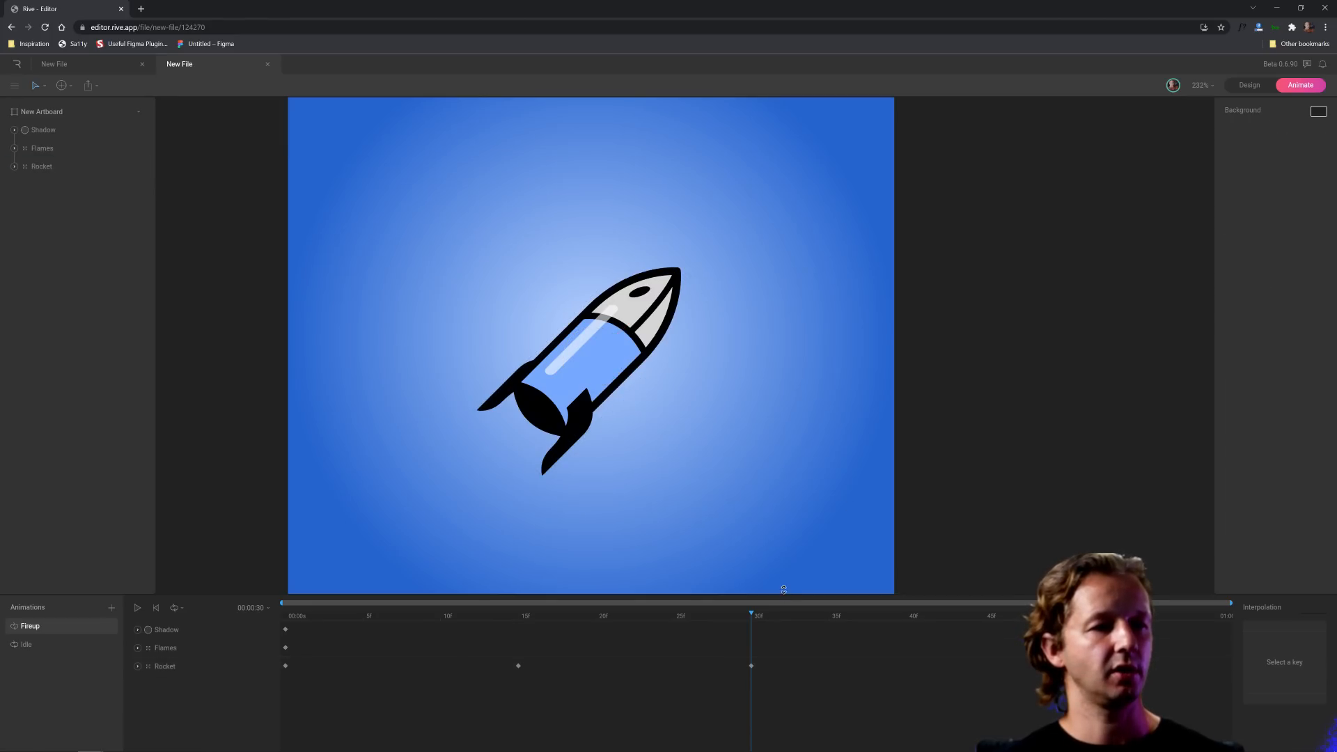
- Compare Fireup's frame 0 pose with Idle's frame 30 pose and scrub through Fireup to its end
drag(761, 625, 276, 611)
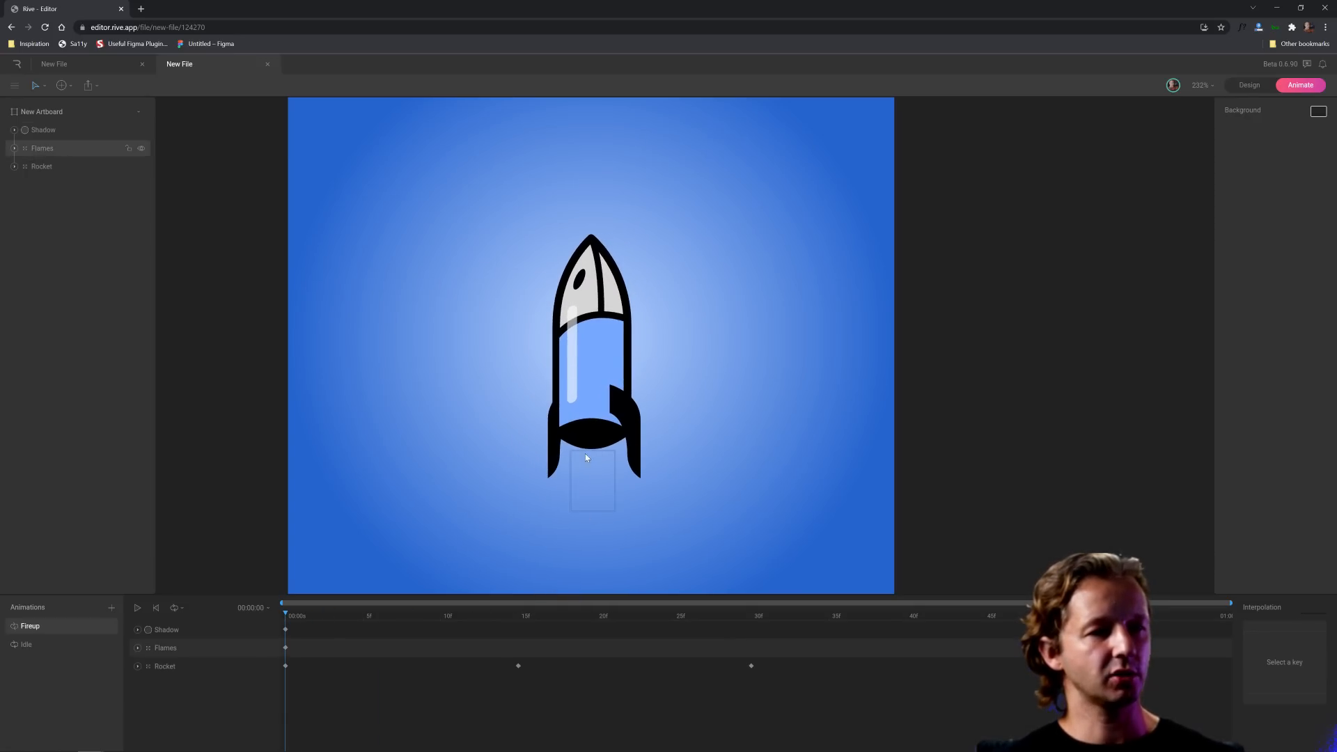
click(46, 645)
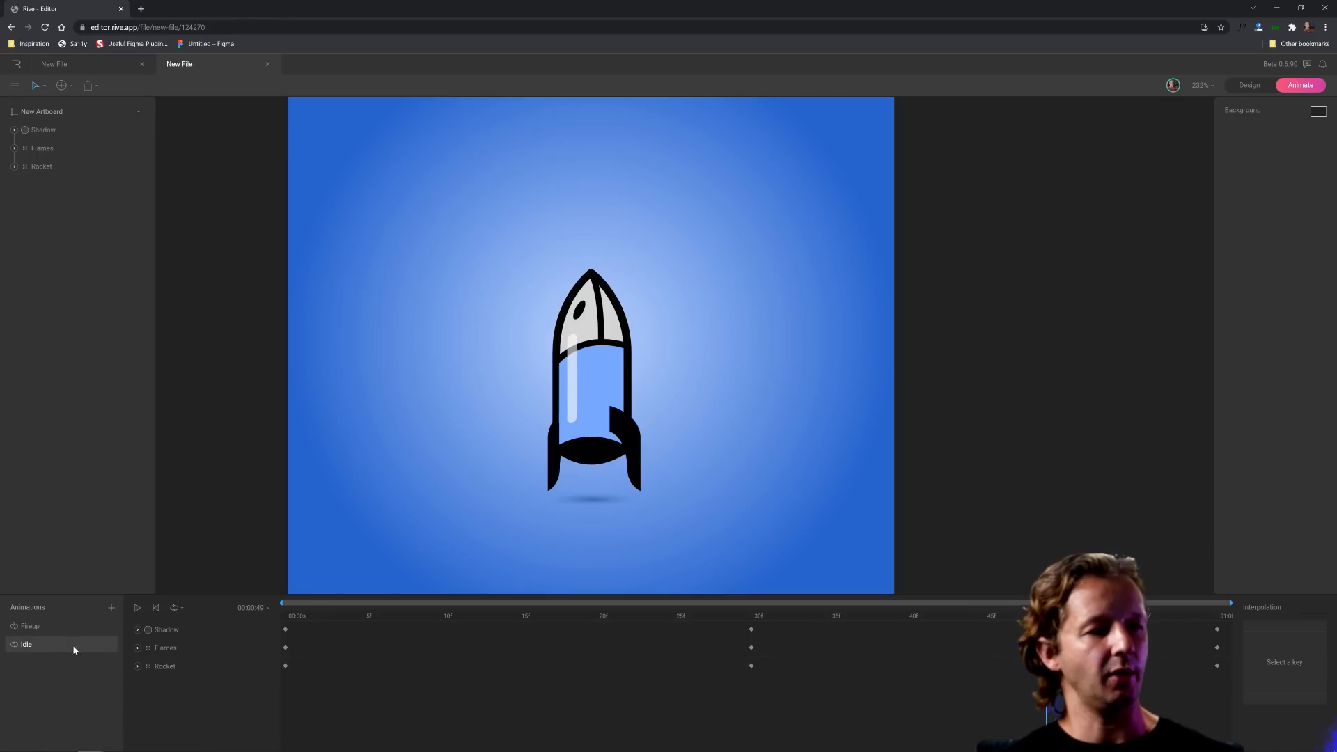
mouse_move(791, 615)
mouse_down()
mouse_move(352, 619)
mouse_move(1079, 613)
mouse_move(469, 606)
mouse_move(771, 606)
mouse_up()
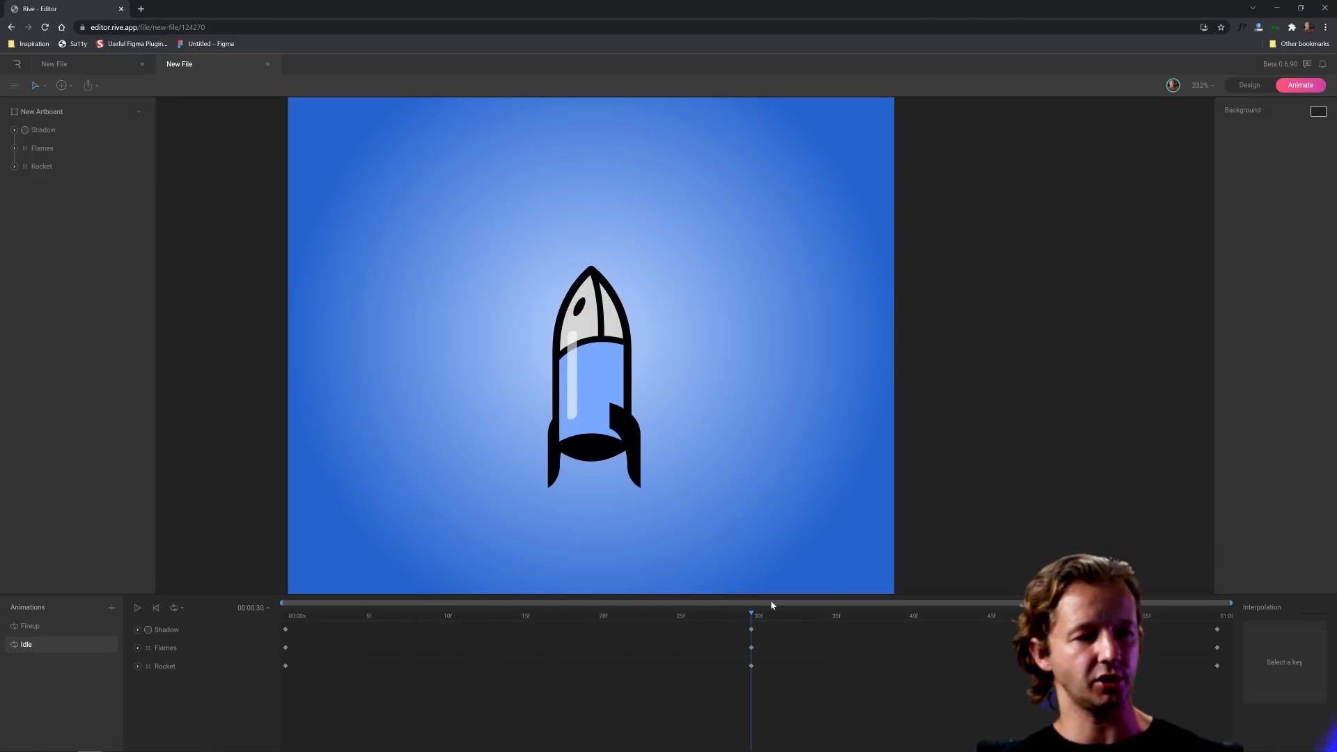
click(39, 628)
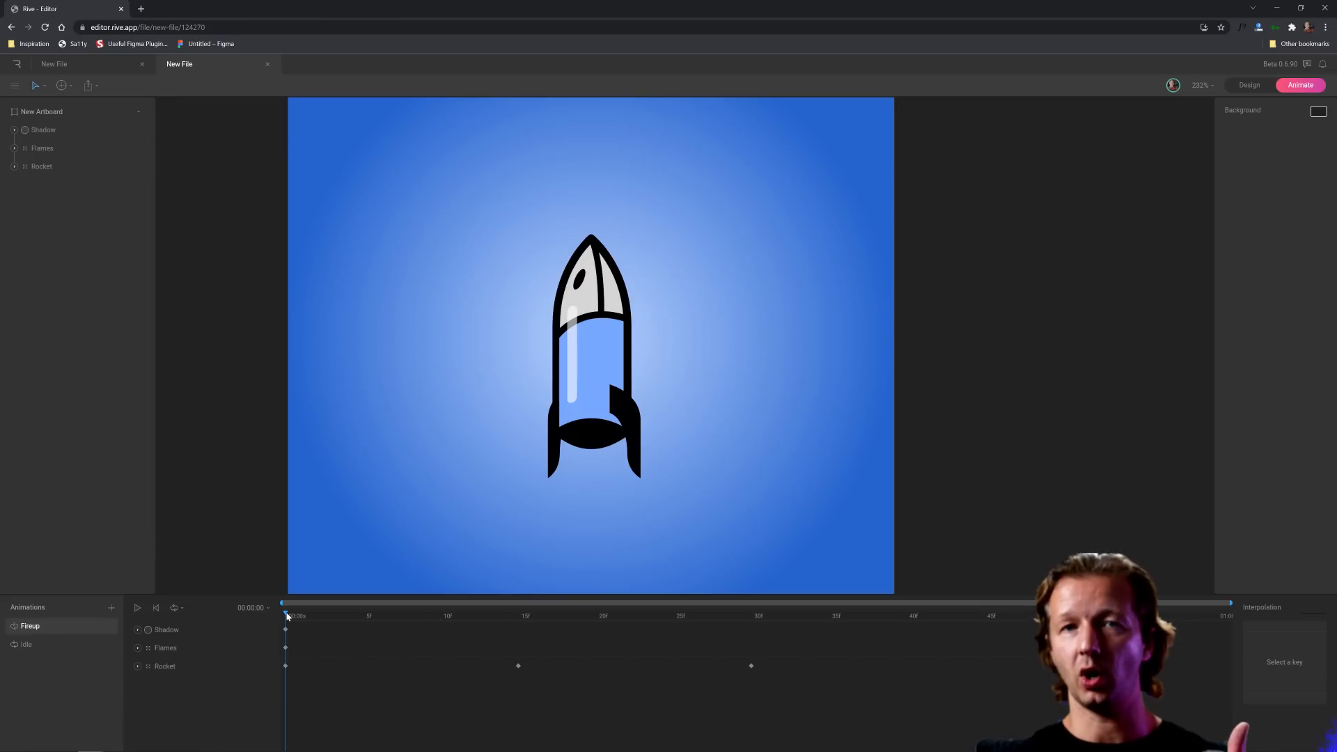
drag(287, 616, 915, 620)
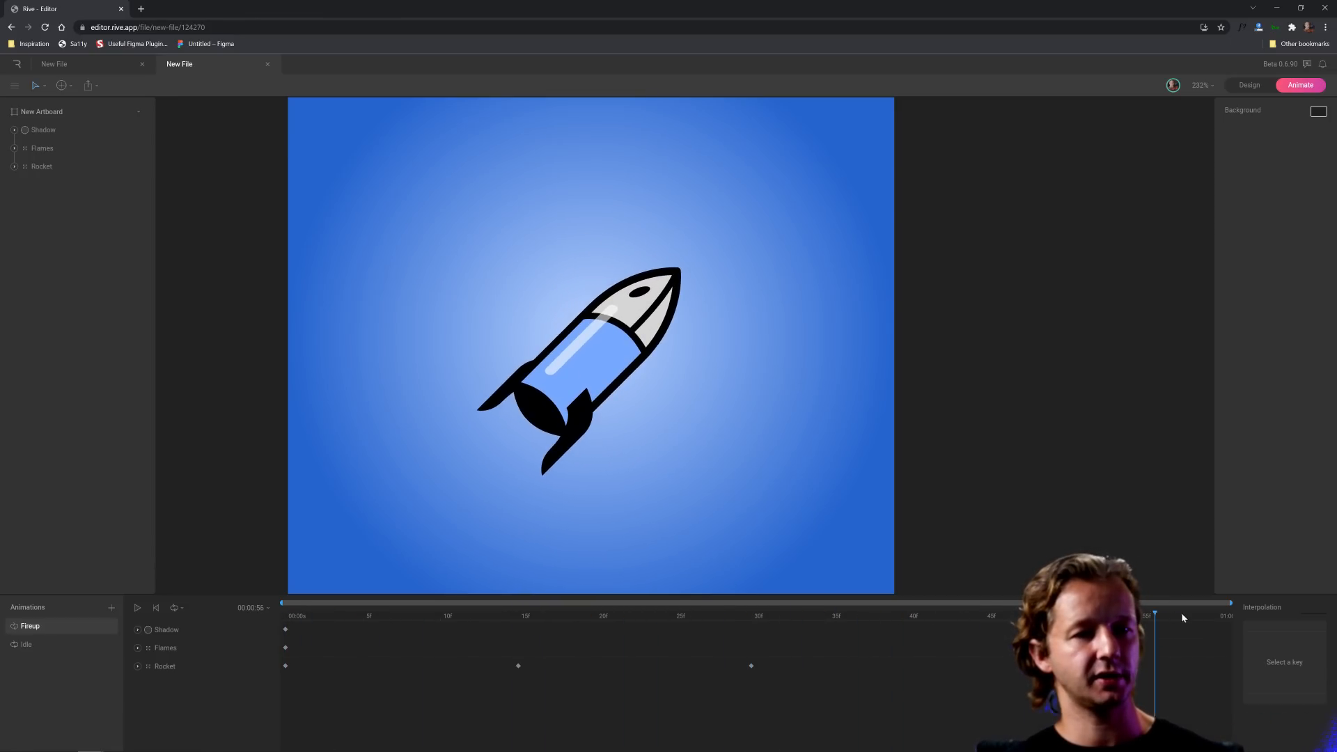
click(1218, 612)
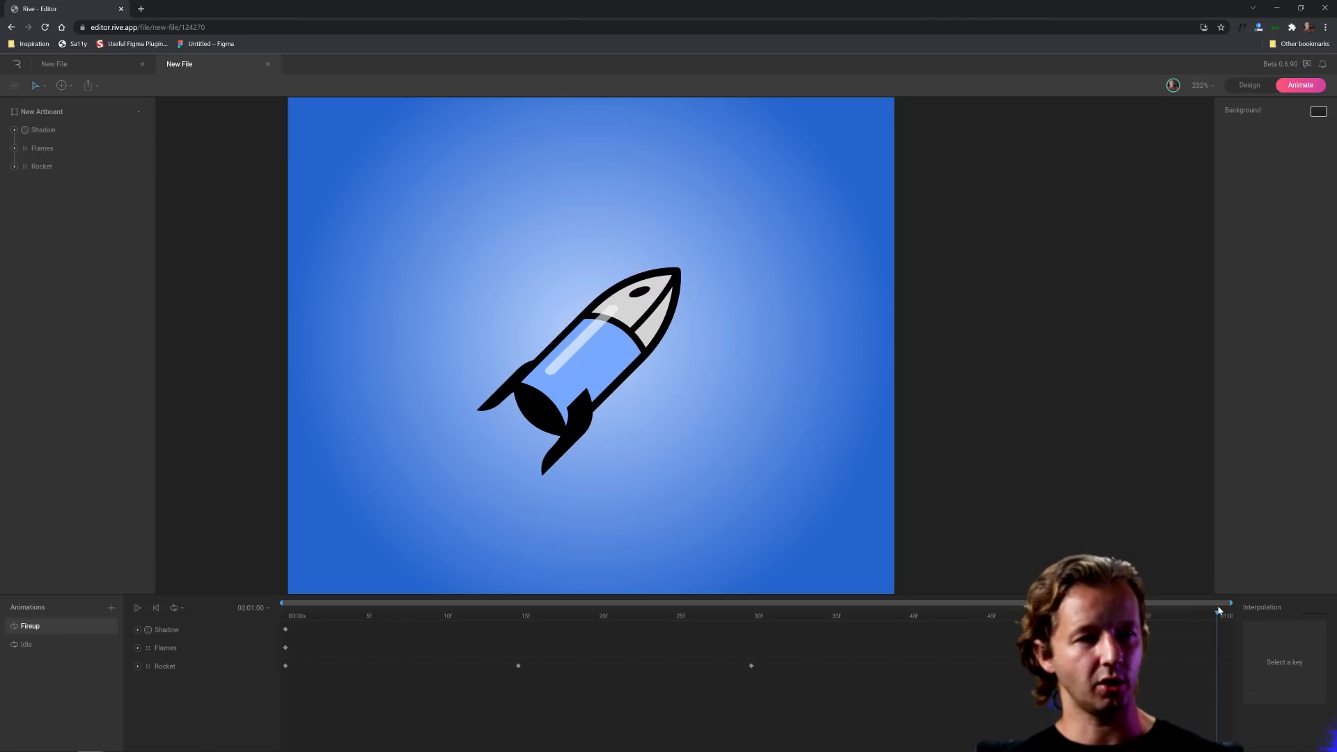
drag(1218, 611, 1170, 617)
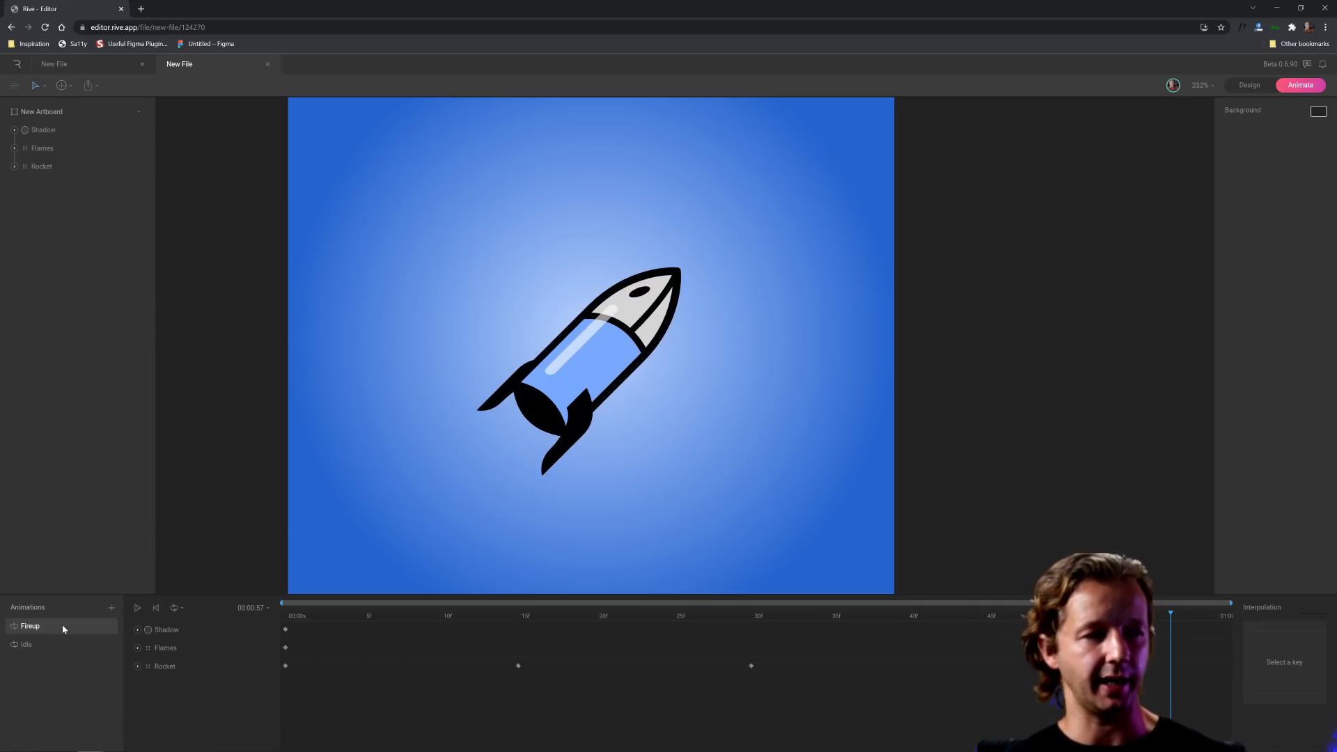
- Duplicate the Fireup animation and rename the copy Flying
right_click(31, 626)
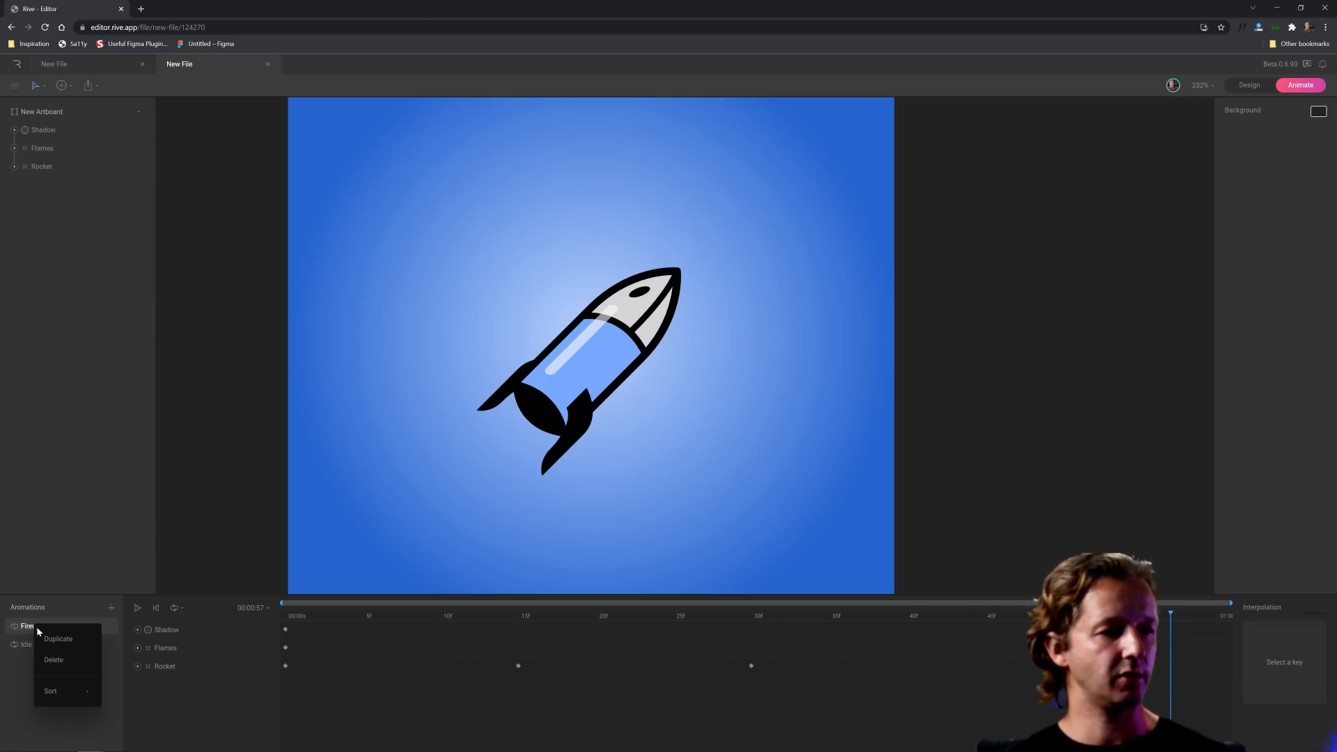
click(50, 637)
click(34, 629)
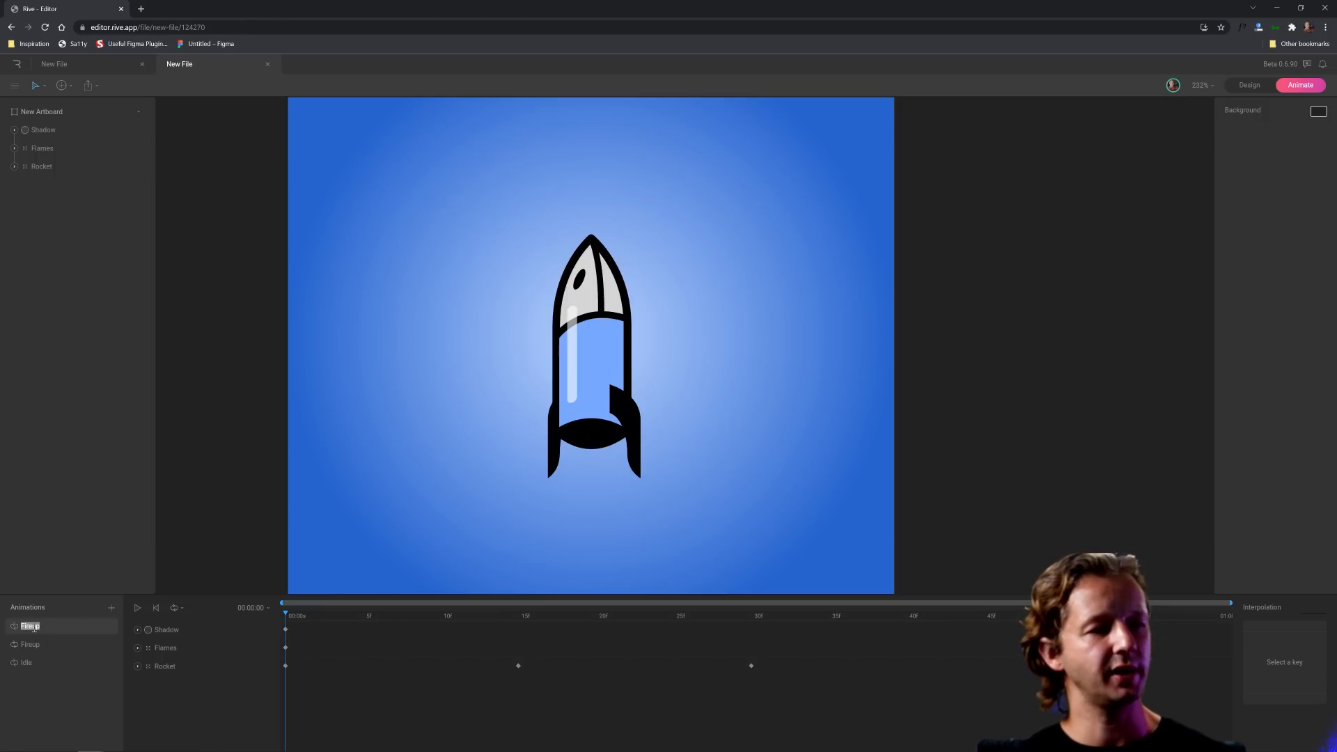
text(Flying)
key(Return)
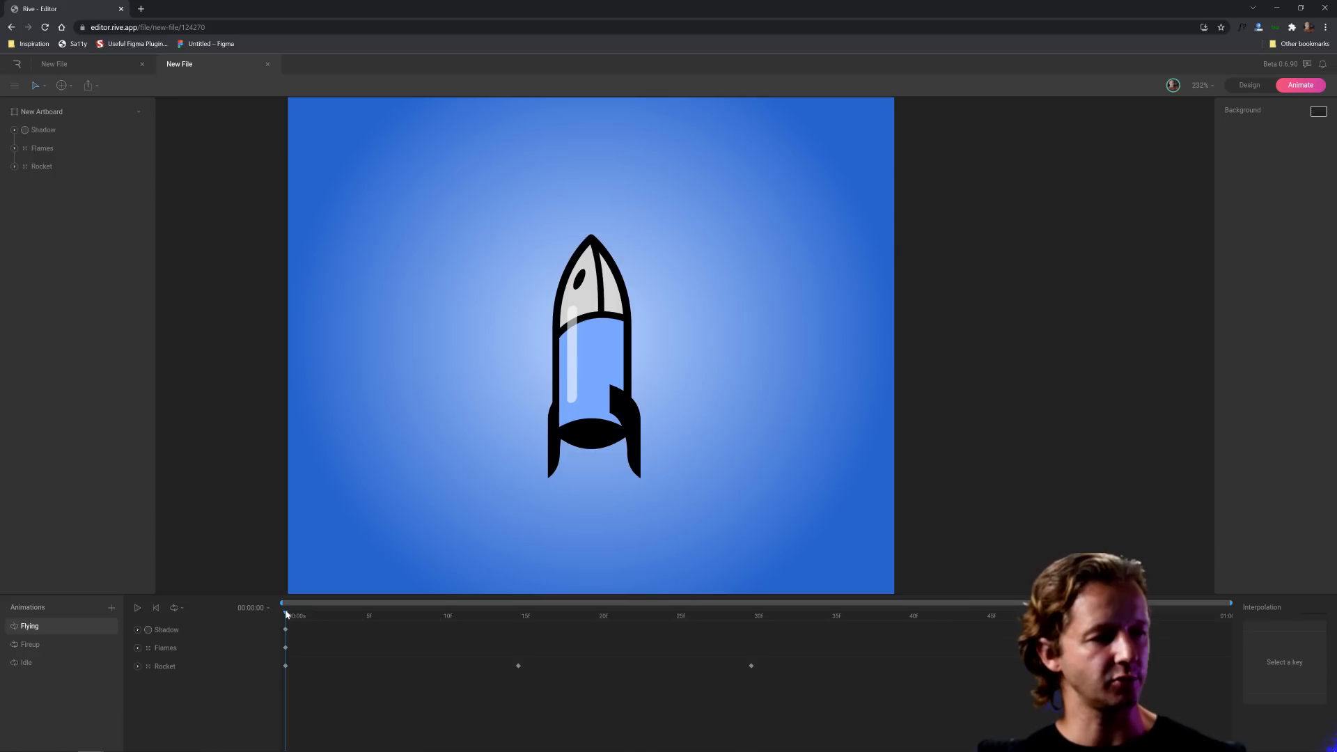
- Move the rocket's keys from frames 15 and 30 of Flying to frame 0 so it starts in the tilted, stretched pose
drag(846, 700, 618, 659)
click(753, 615)
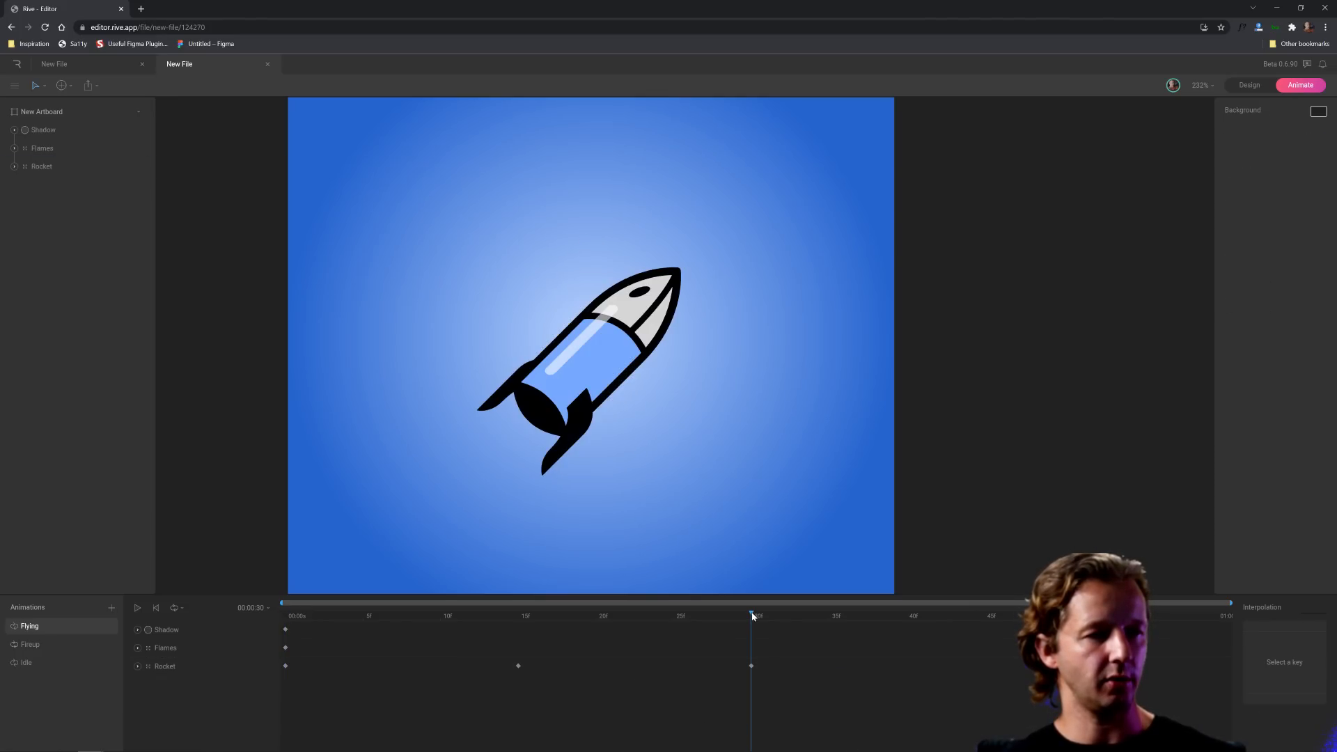
drag(574, 651, 495, 681)
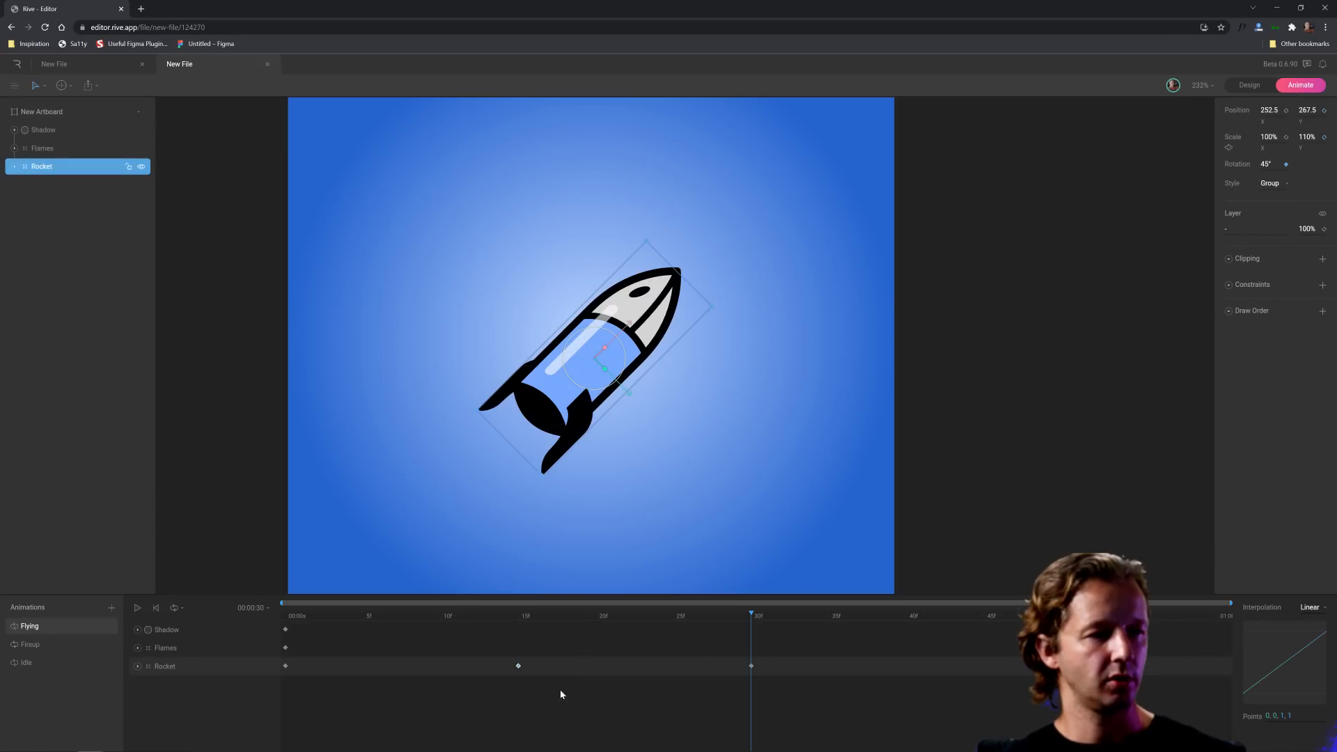
key(Delete)
key(ctrl+z)
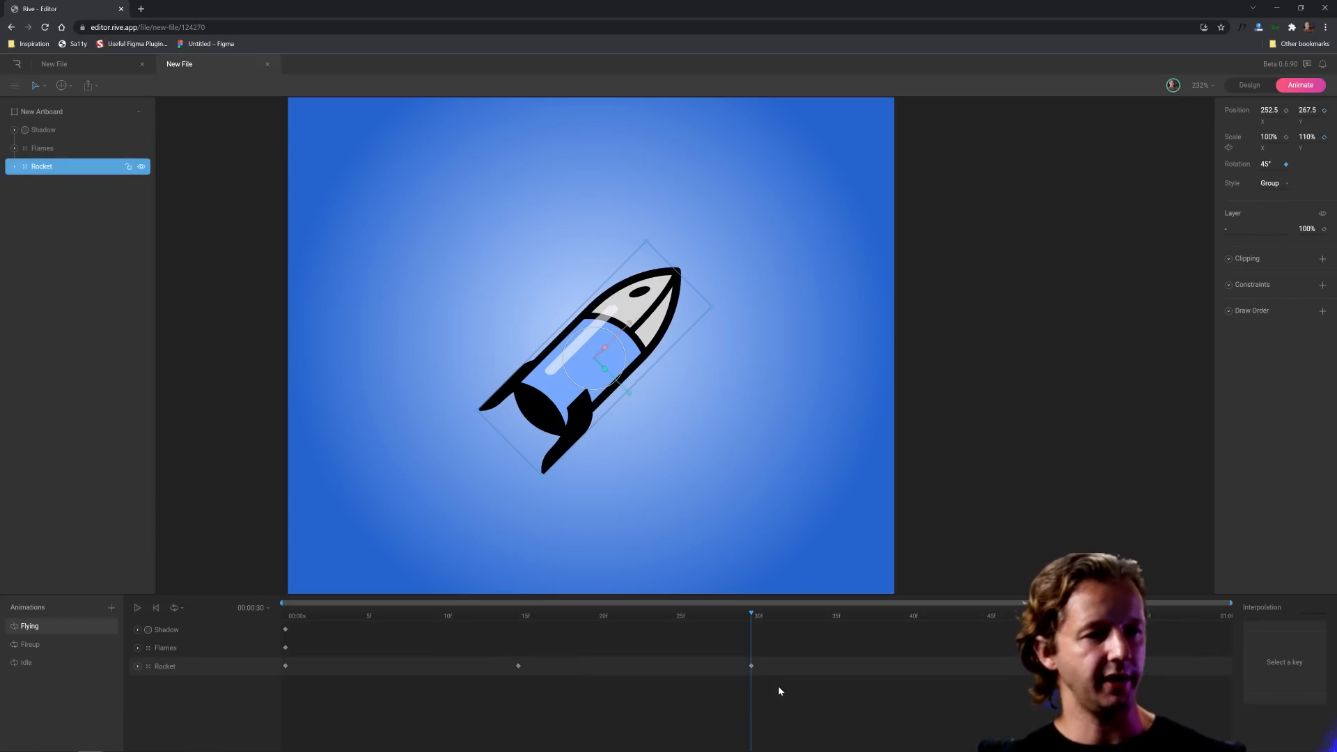
drag(521, 661, 266, 674)
drag(518, 668, 267, 659)
drag(750, 667, 282, 667)
click(277, 614)
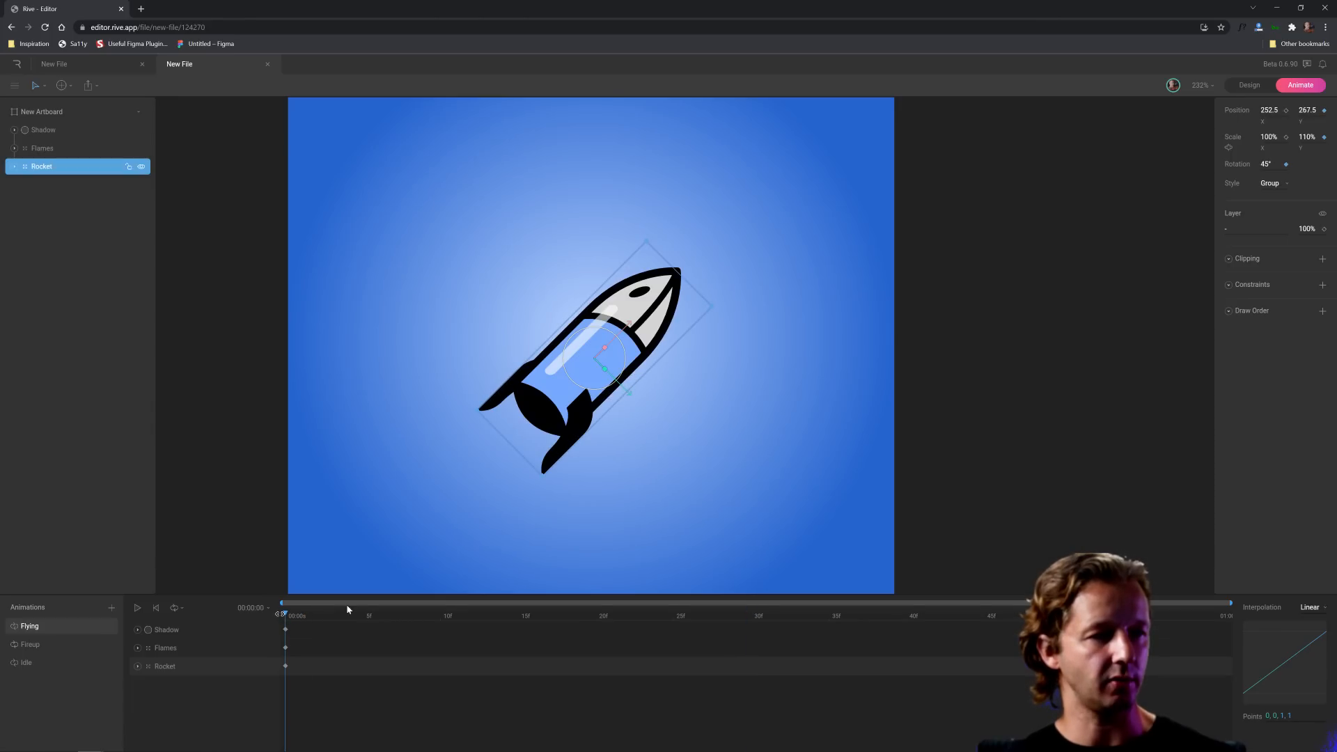
click(940, 362)
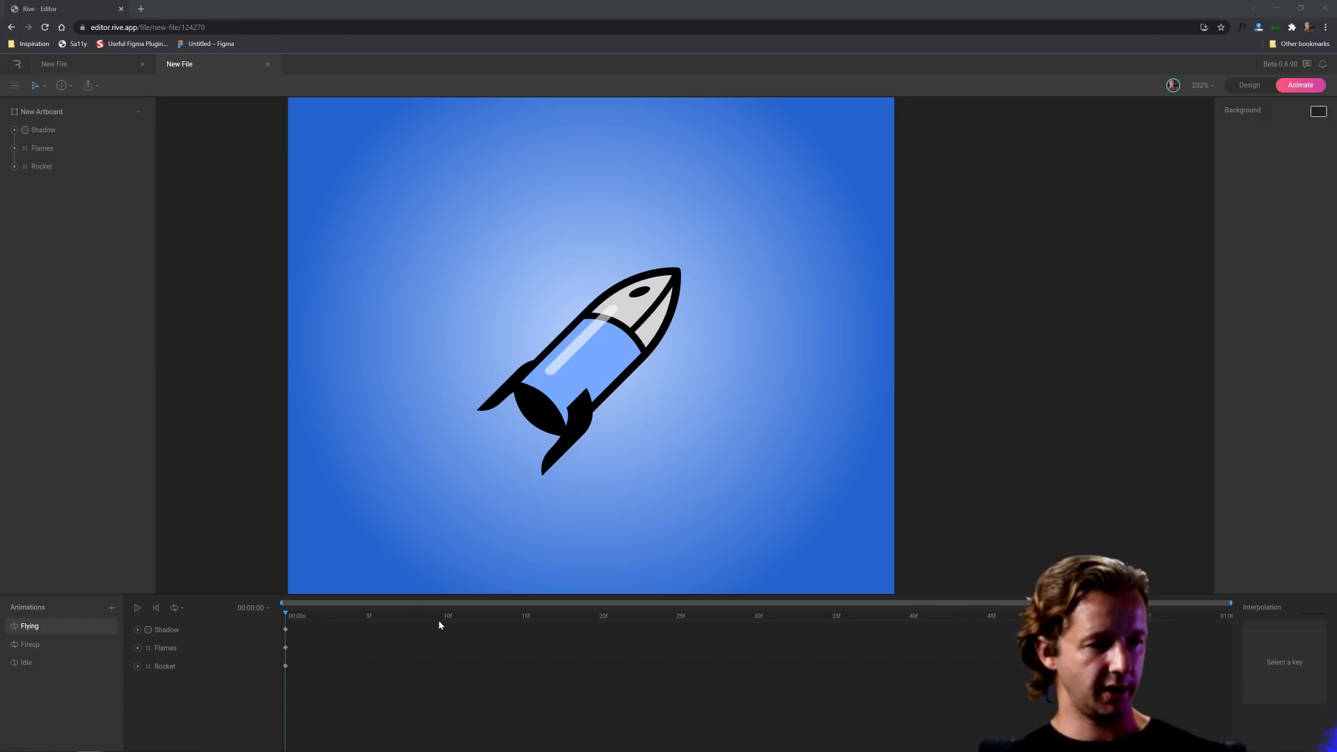
- At frame 15 of Flying, move the rocket back along its own axis to about X 245.3, Y 274.7
drag(470, 619, 523, 621)
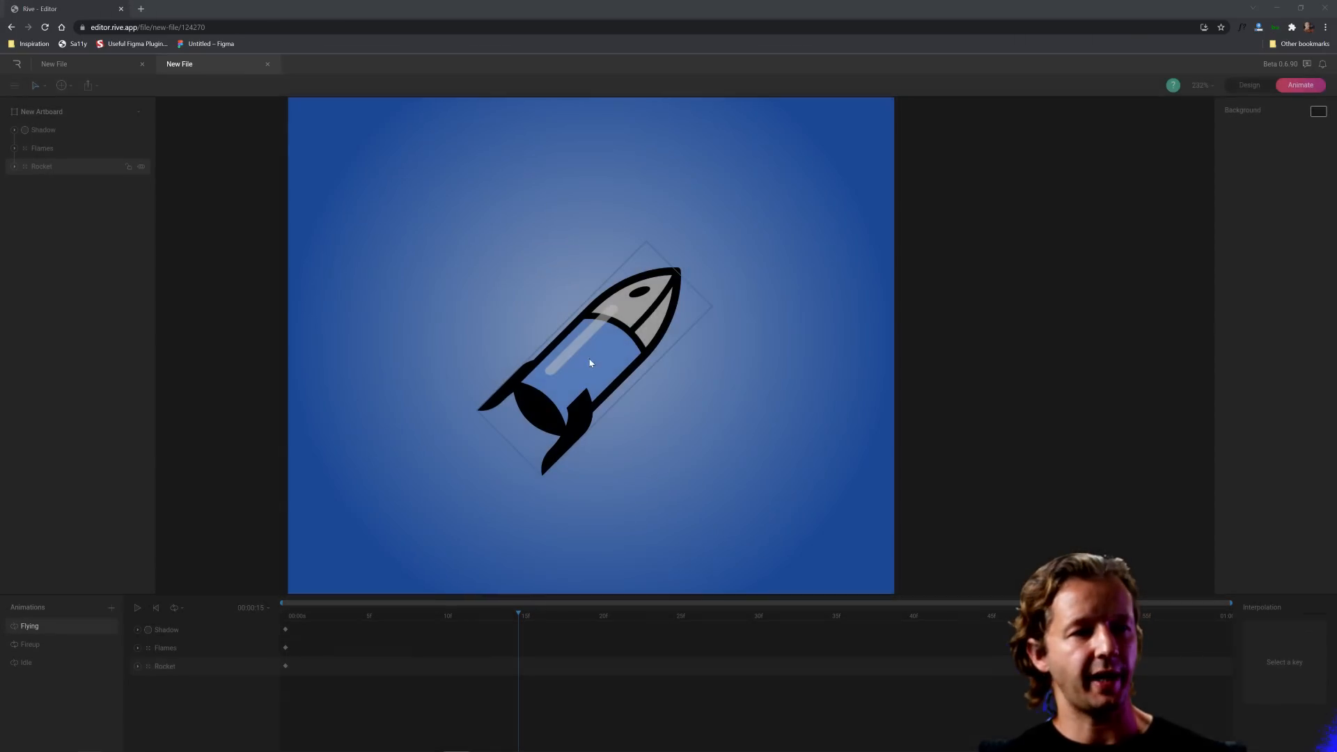
click(584, 363)
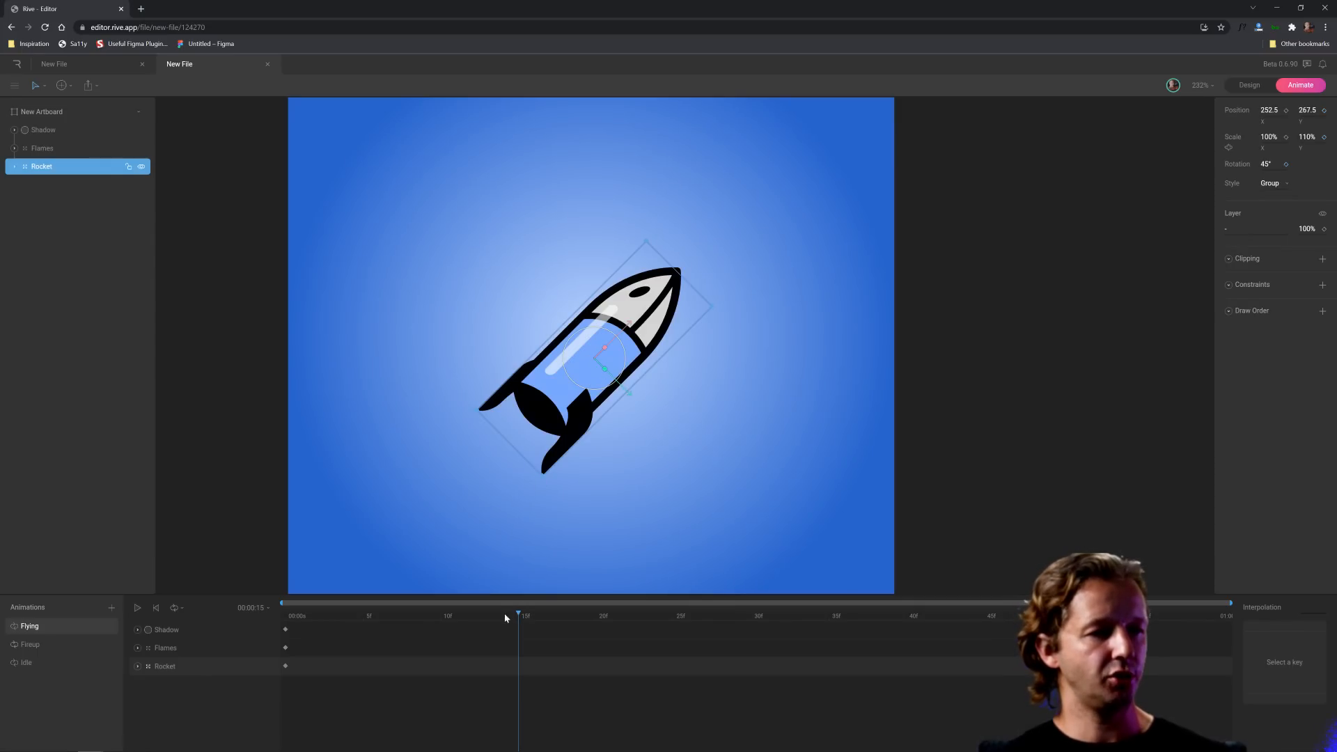
drag(506, 618, 271, 617)
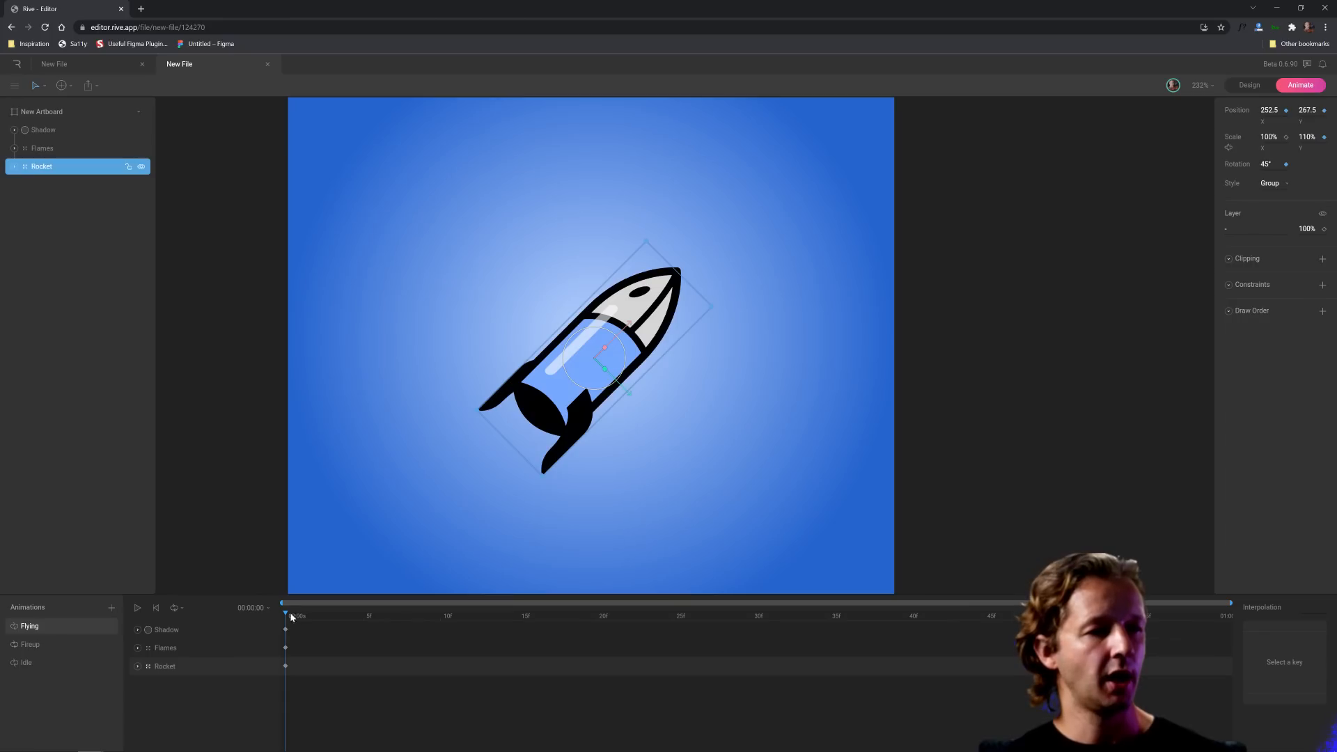
drag(284, 615, 522, 617)
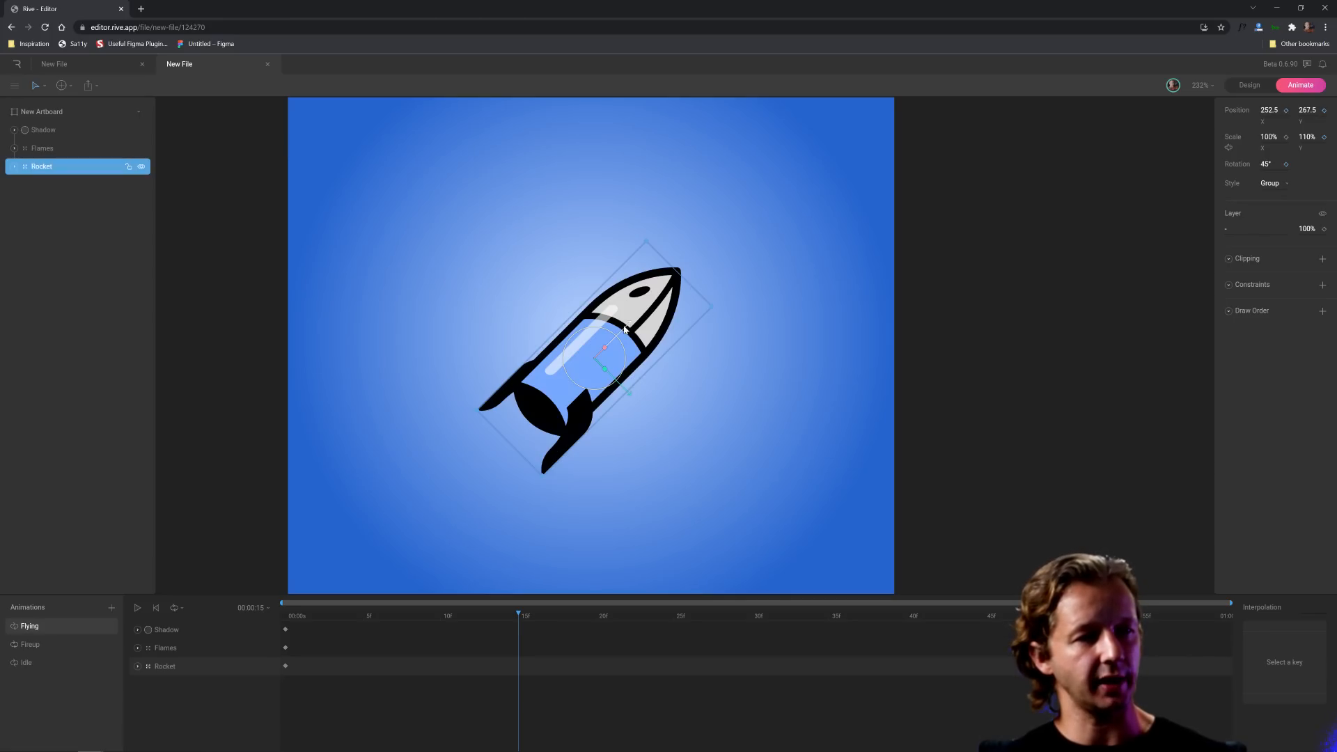
drag(626, 327, 611, 336)
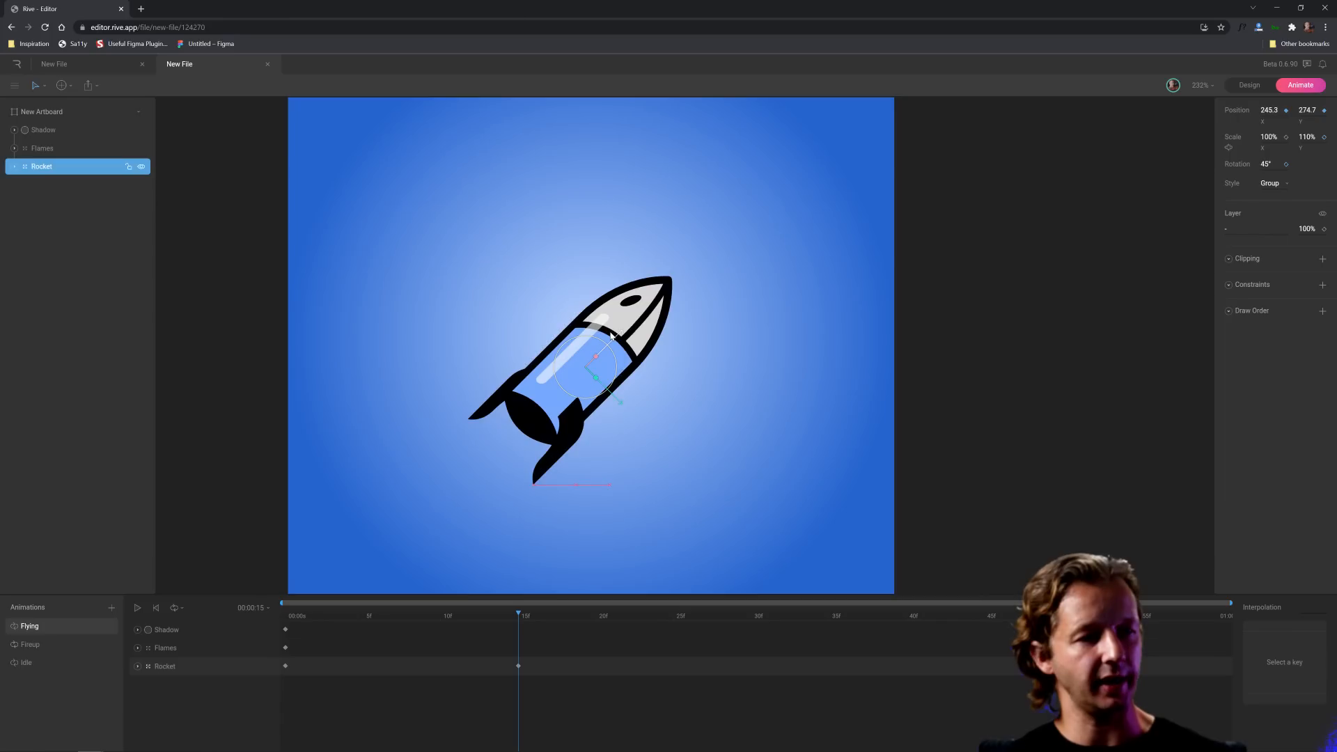
- Copy the rocket's frame 0 keys to frame 30, its frame 15 keys to frame 45, and its frame 30 keys to 1:00
drag(313, 662, 278, 677)
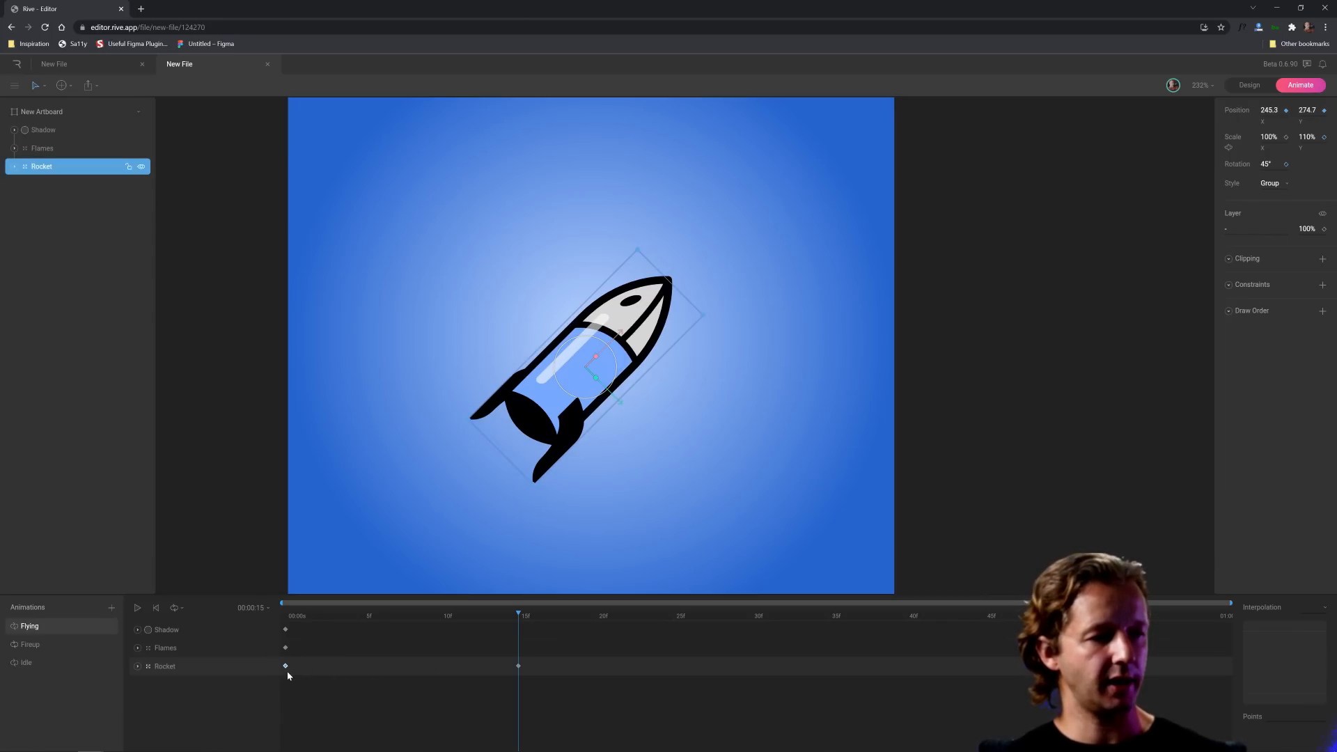
click(752, 614)
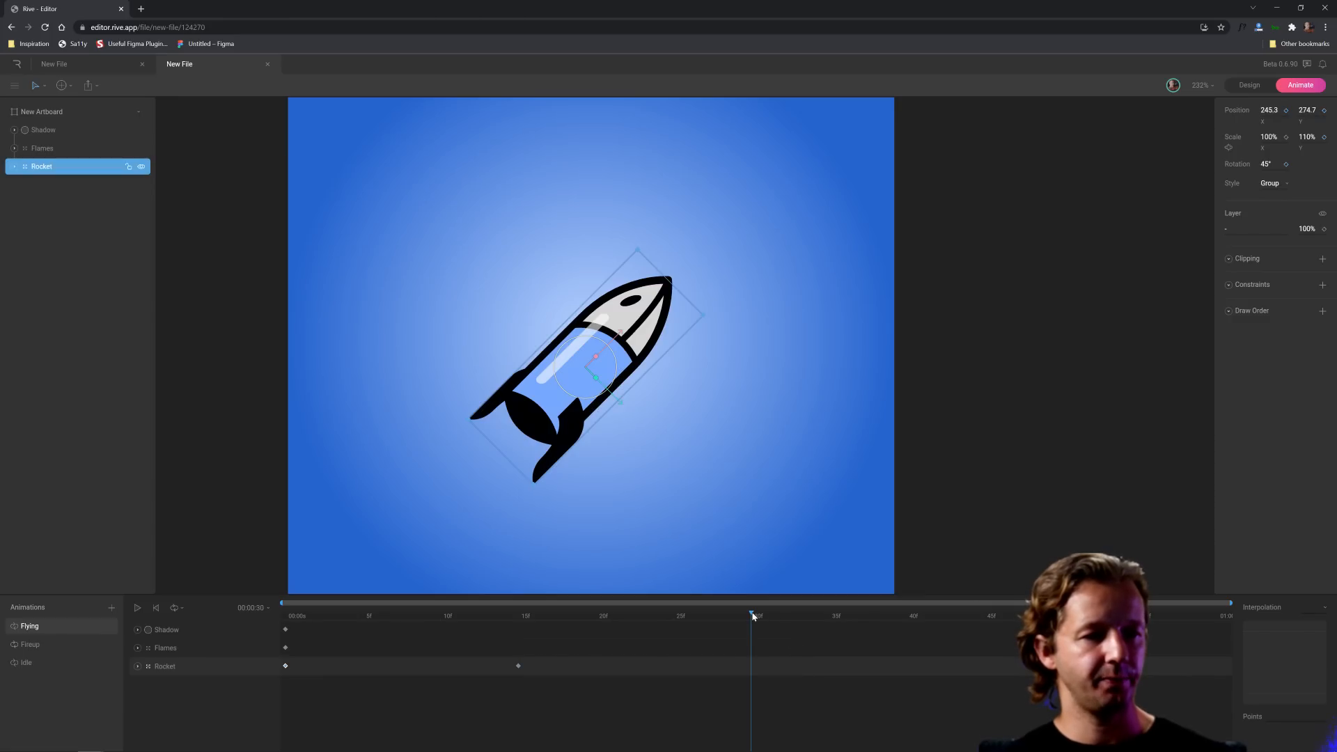
key(ctrl+v)
drag(544, 667, 498, 676)
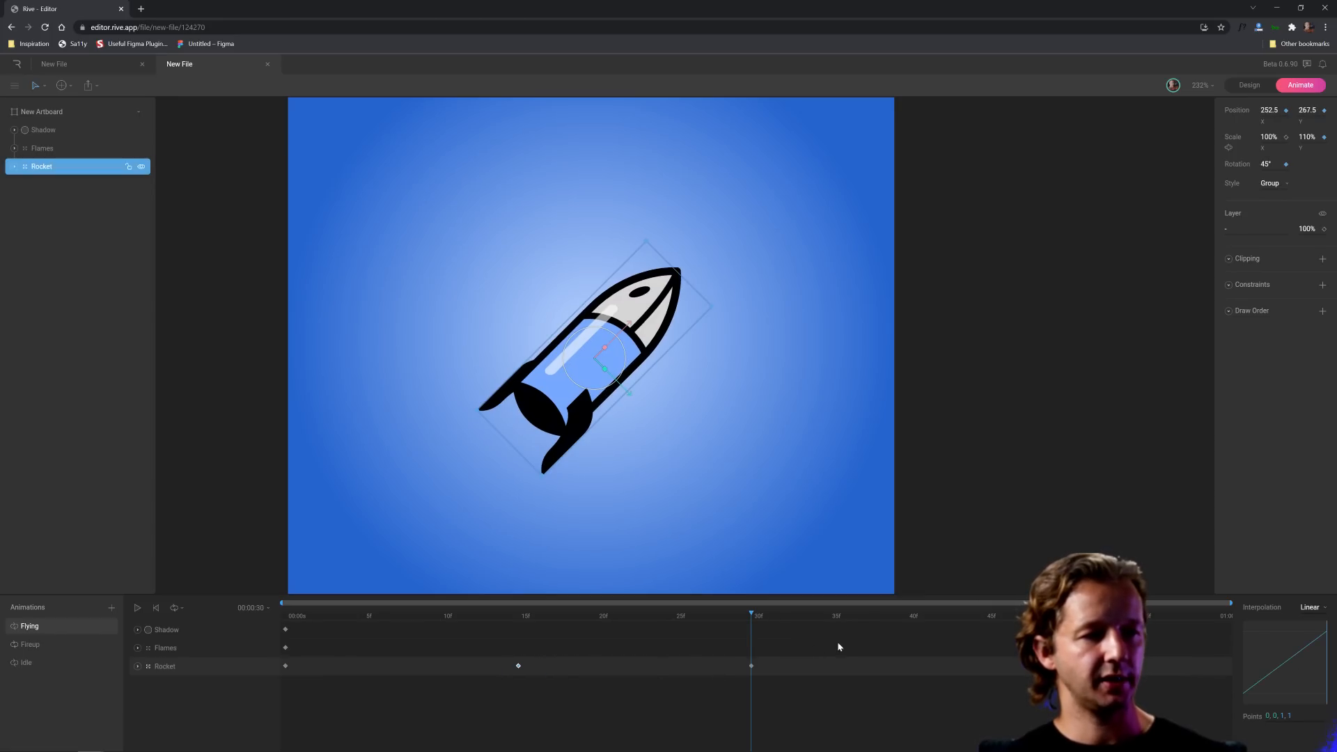
click(991, 616)
key(ctrl+v)
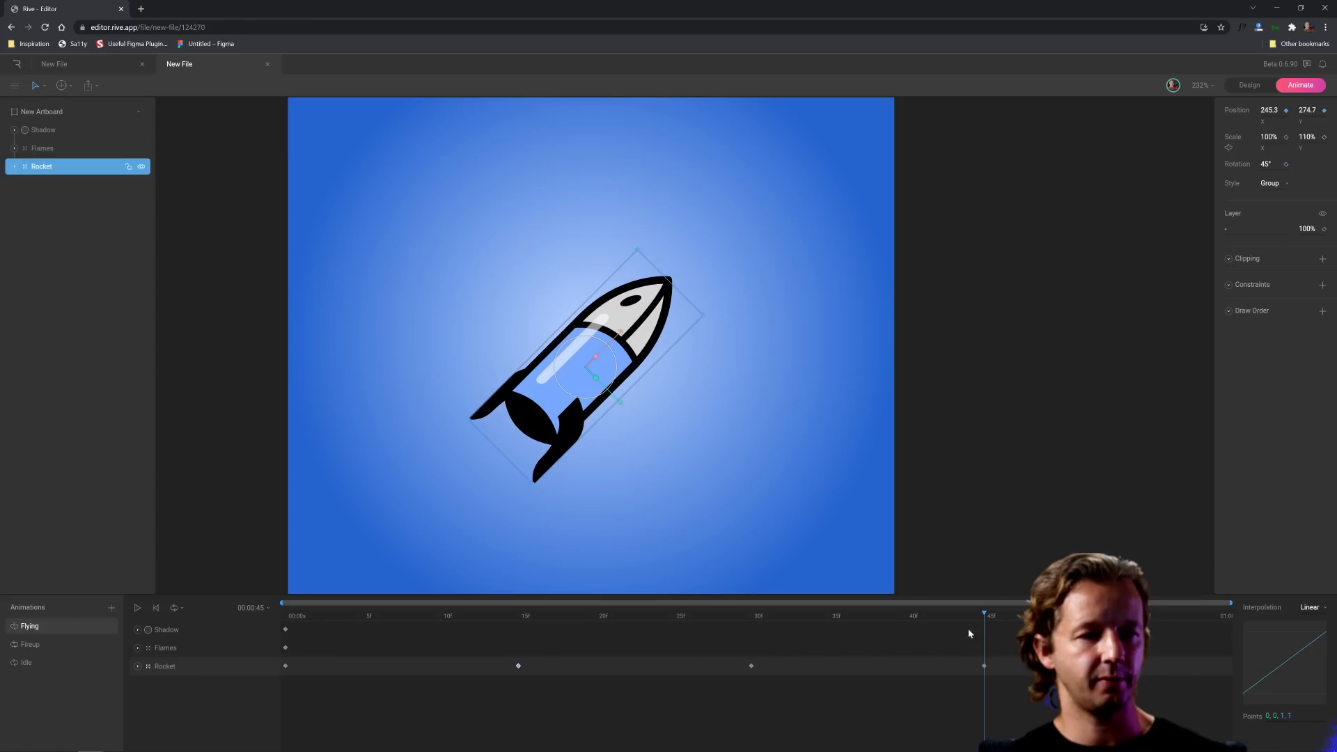
click(752, 666)
click(1217, 616)
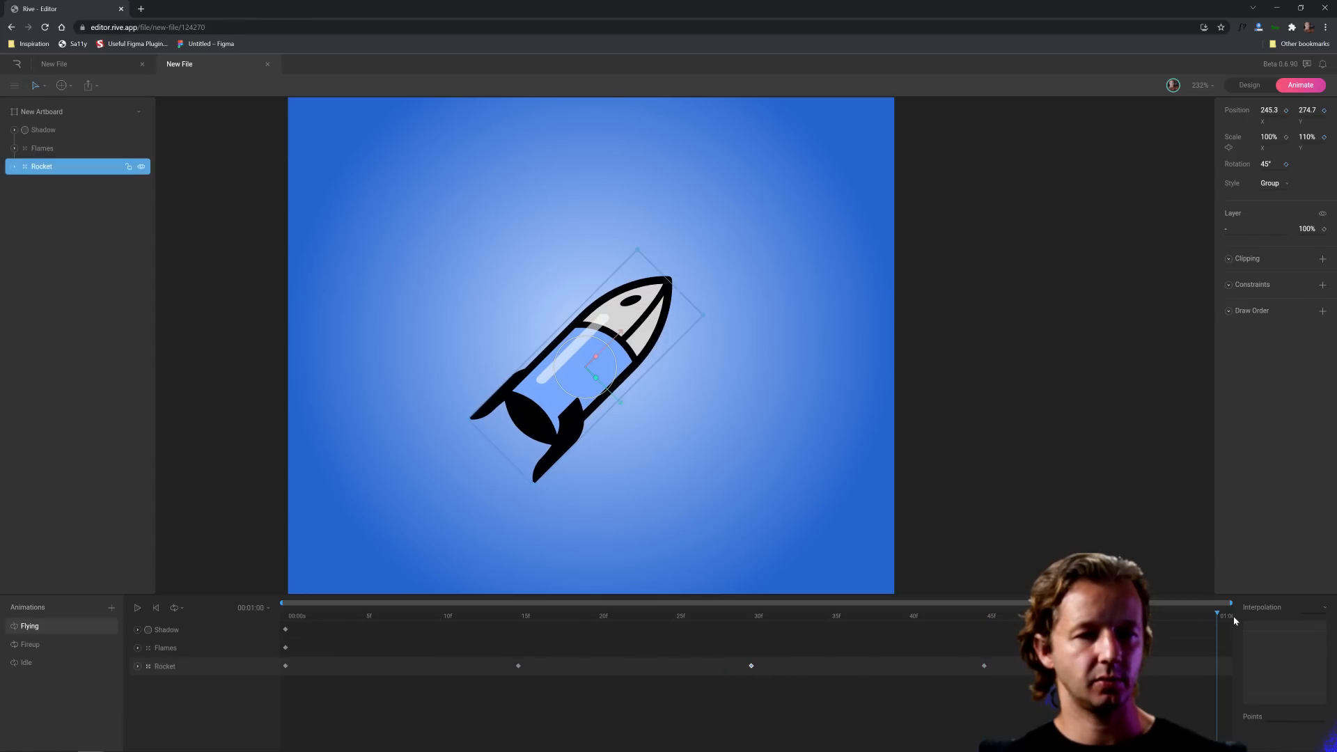
key(ctrl+v)
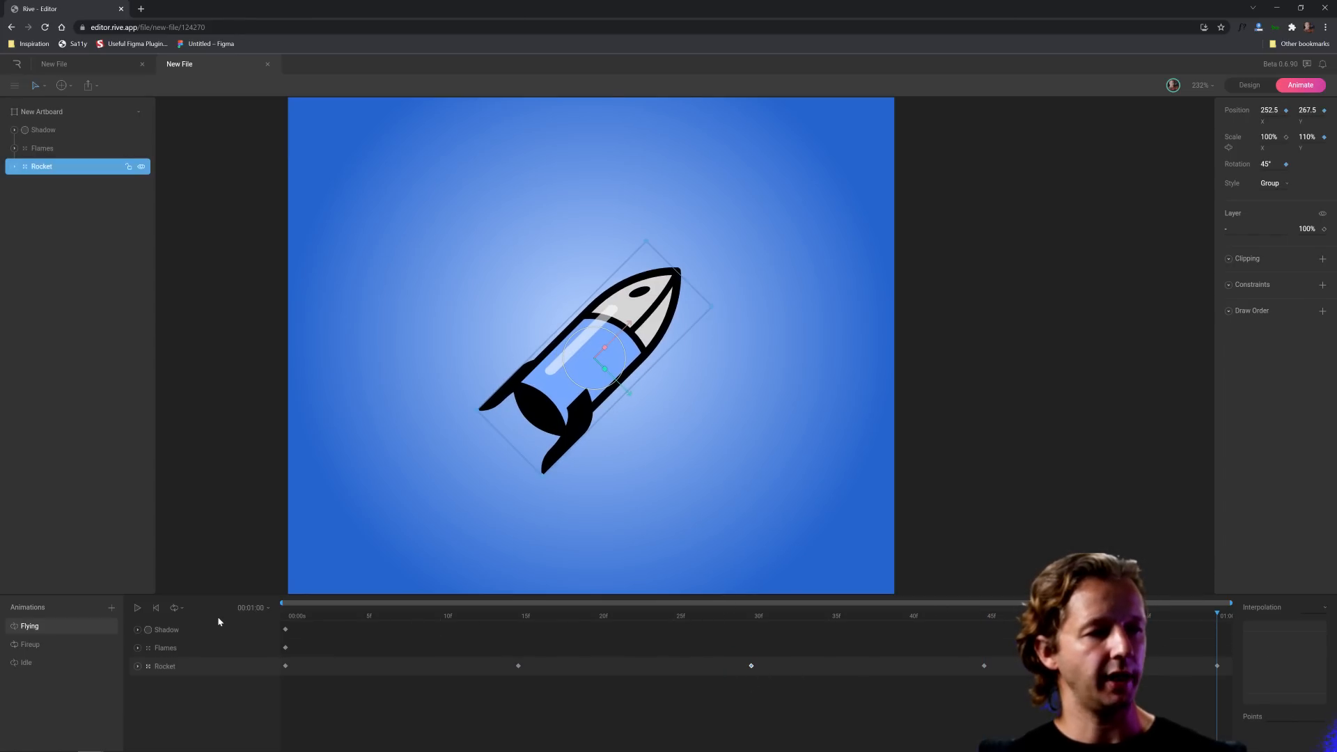
- Play the Flying animation from the start to check the rocket's back-and-forth motion
click(156, 609)
click(137, 608)
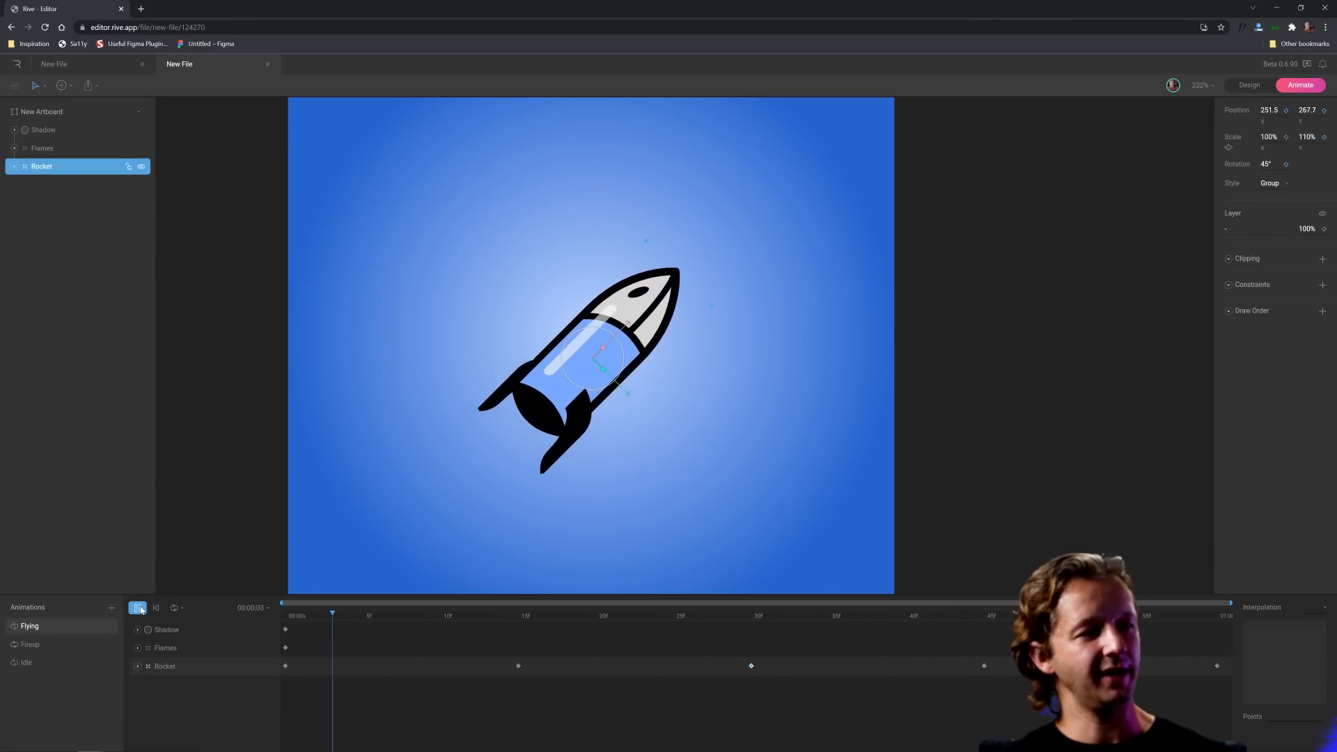
click(352, 422)
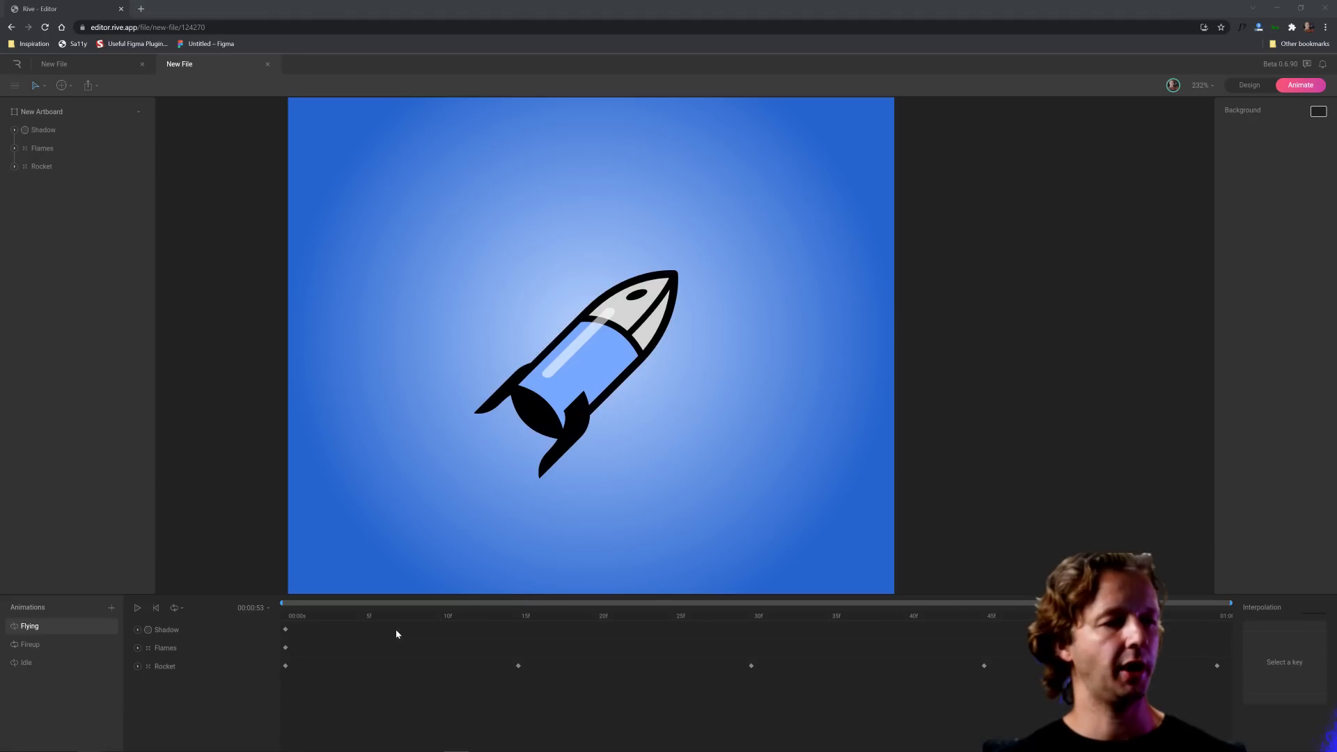
- On frame 0 of Flying, set the Flames group's opacity to 100%
drag(341, 616, 270, 612)
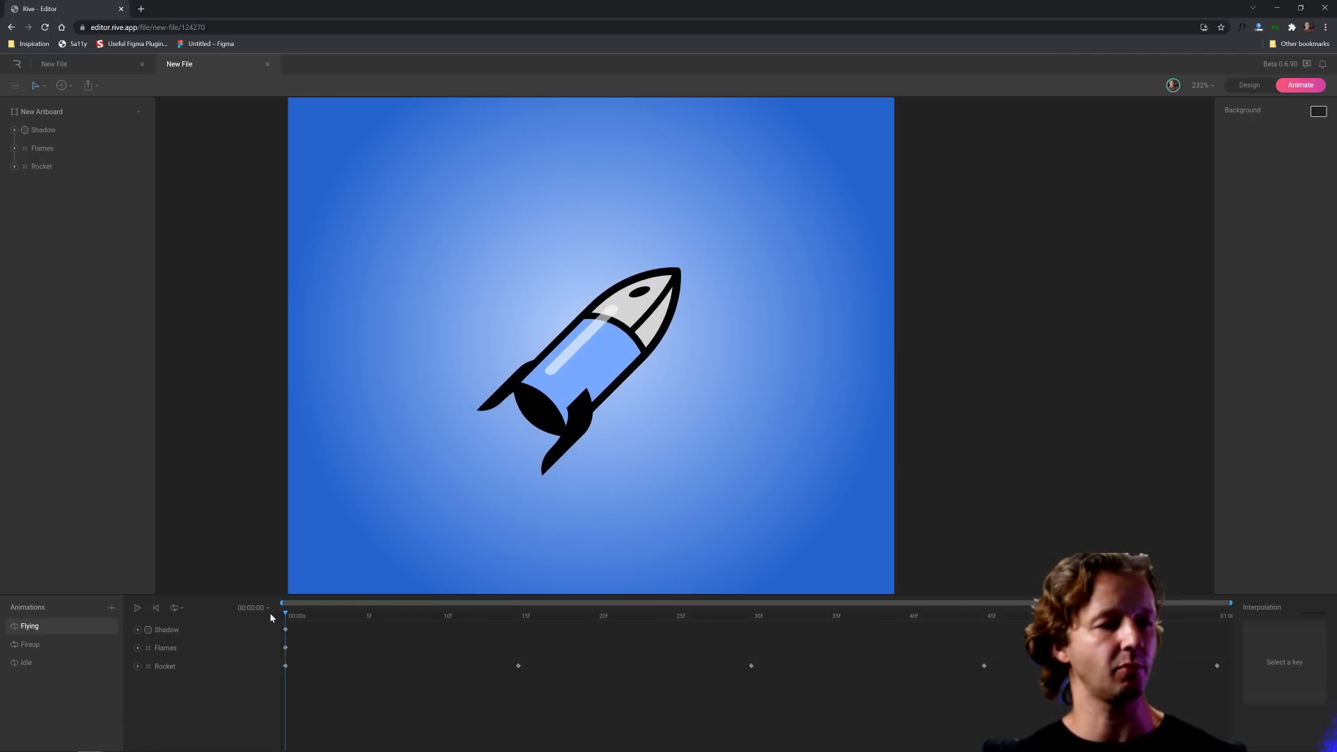
click(53, 148)
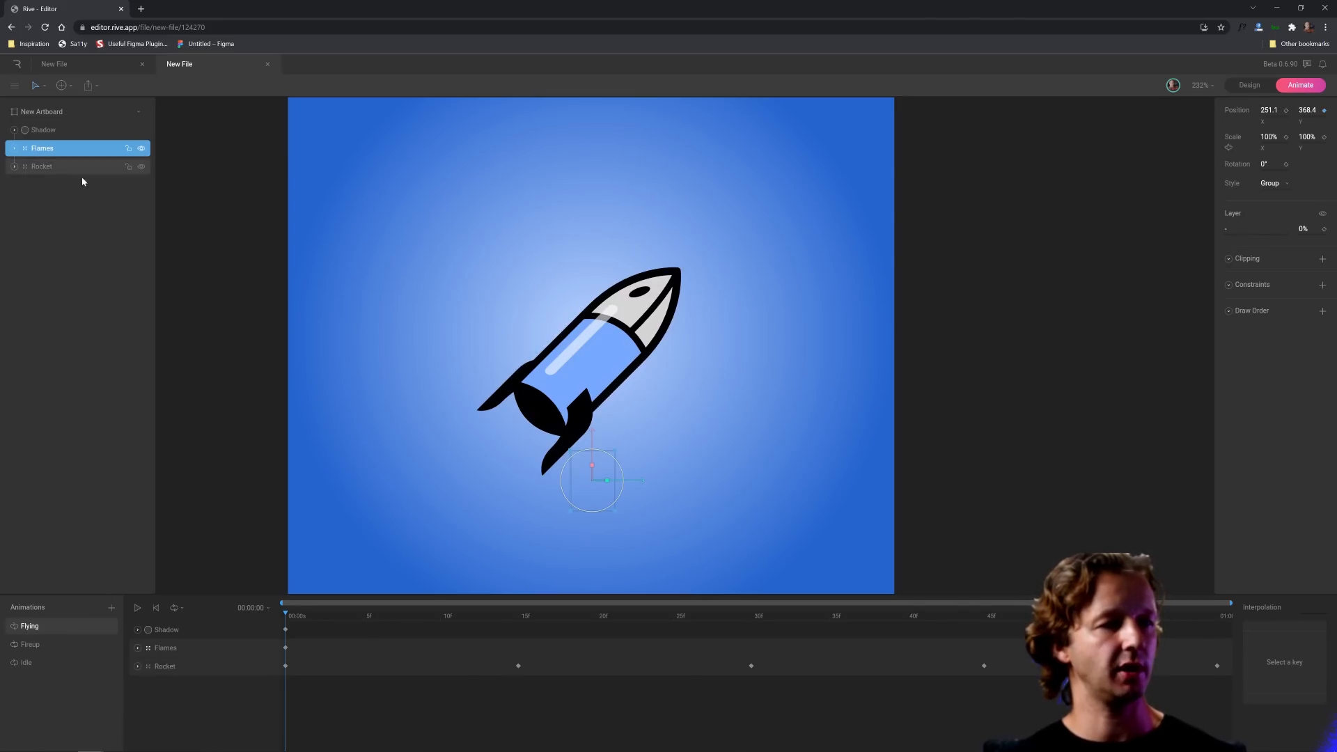
click(1303, 229)
text(10)
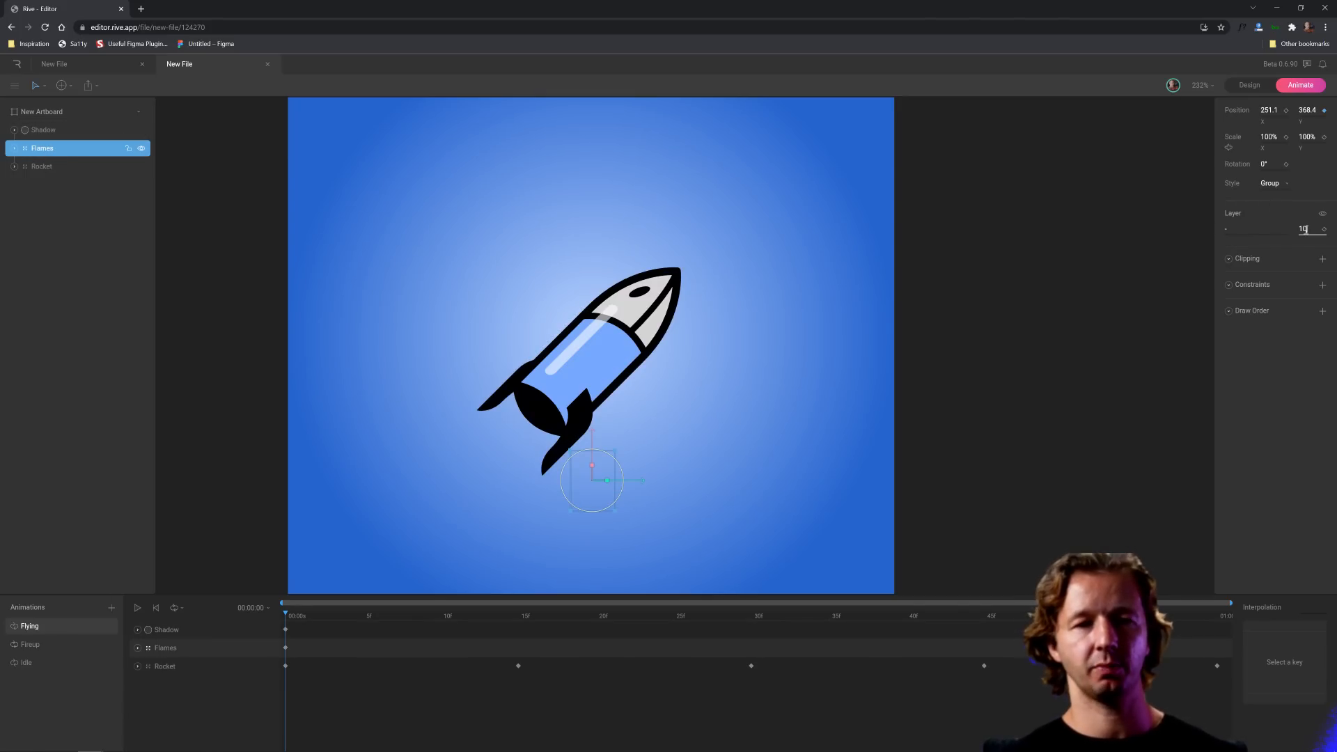
text(0)
key(Return)
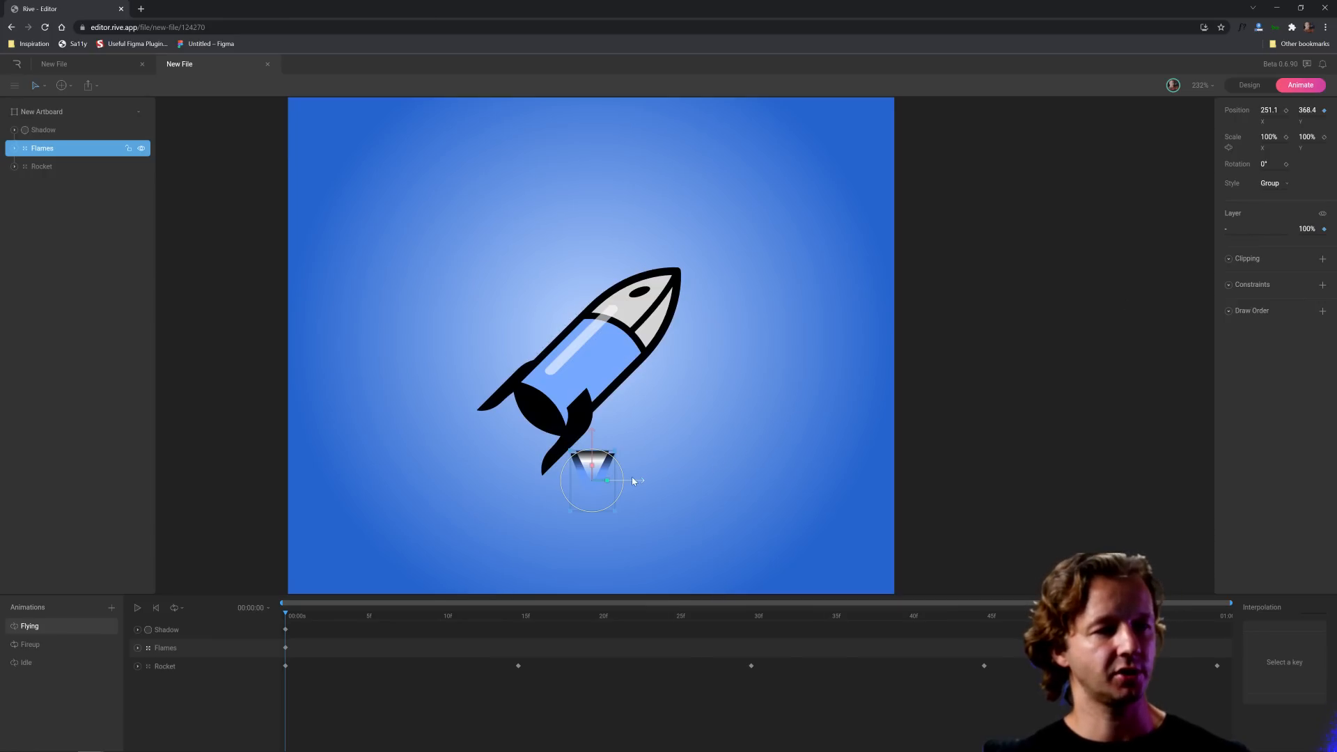
- Rotate the Flames group to 45° and move it into the rocket's nozzle at about X 189.7, Y 326.4
drag(631, 484, 518, 416)
key(ctrl+z)
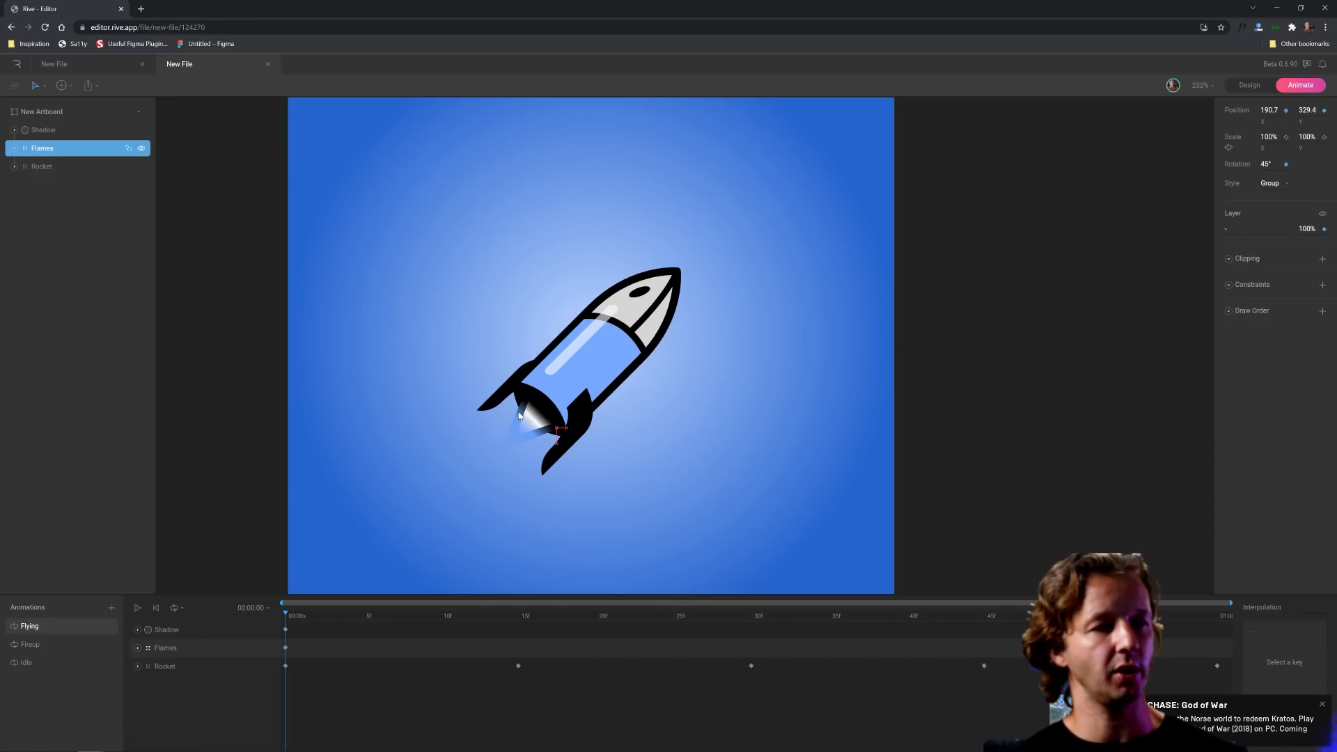
click(1320, 699)
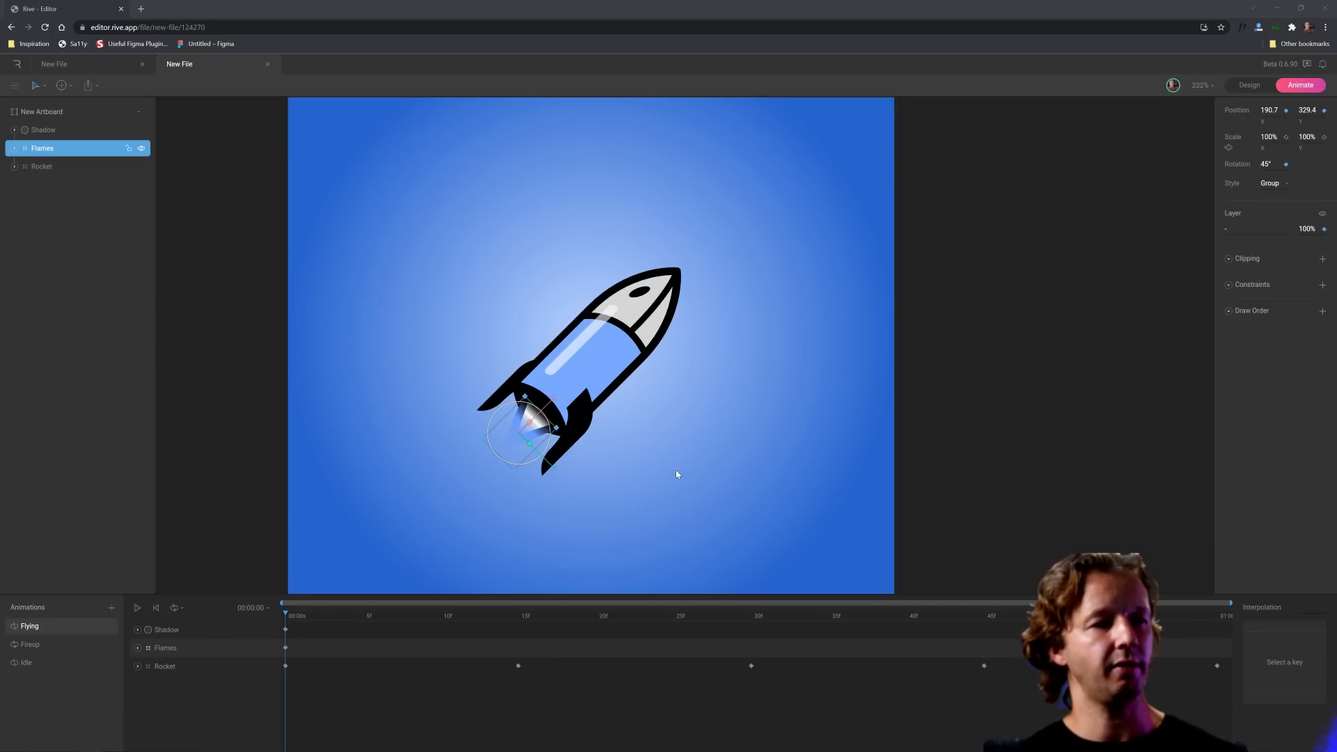
click(646, 432)
click(582, 468)
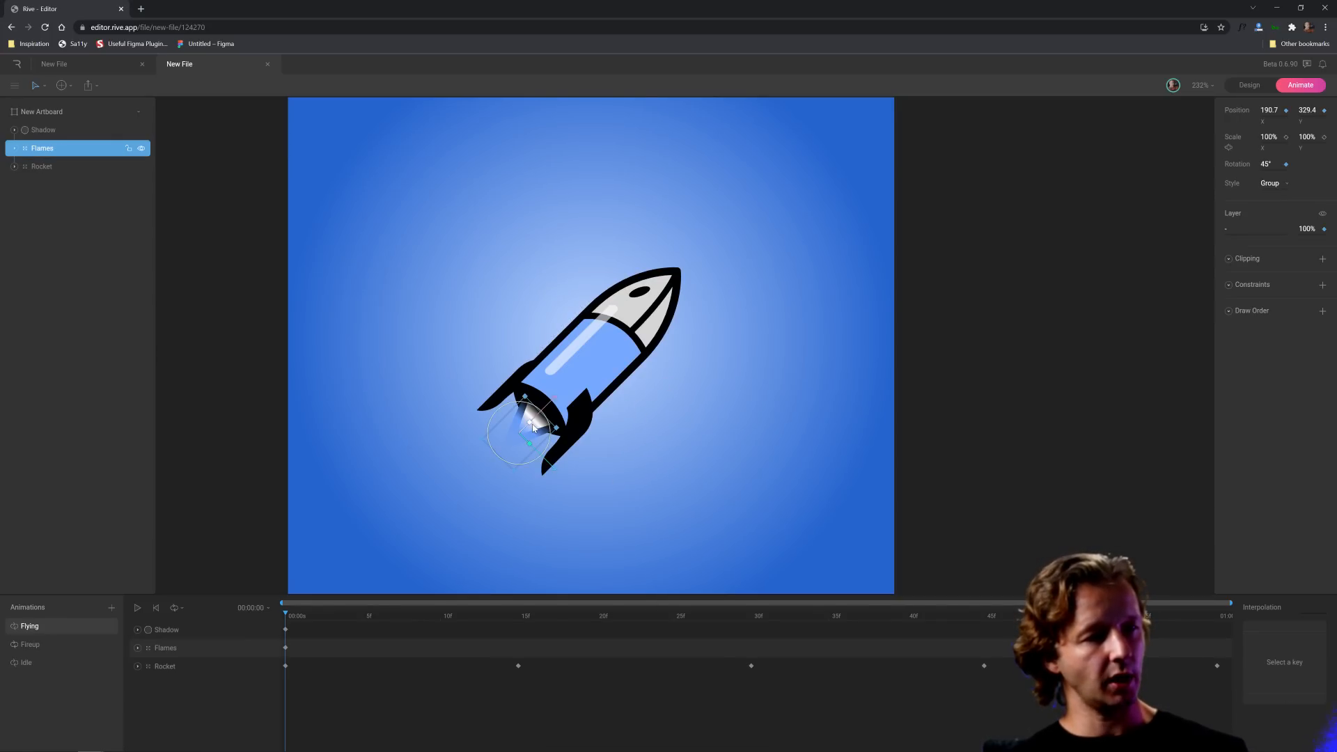
click(763, 443)
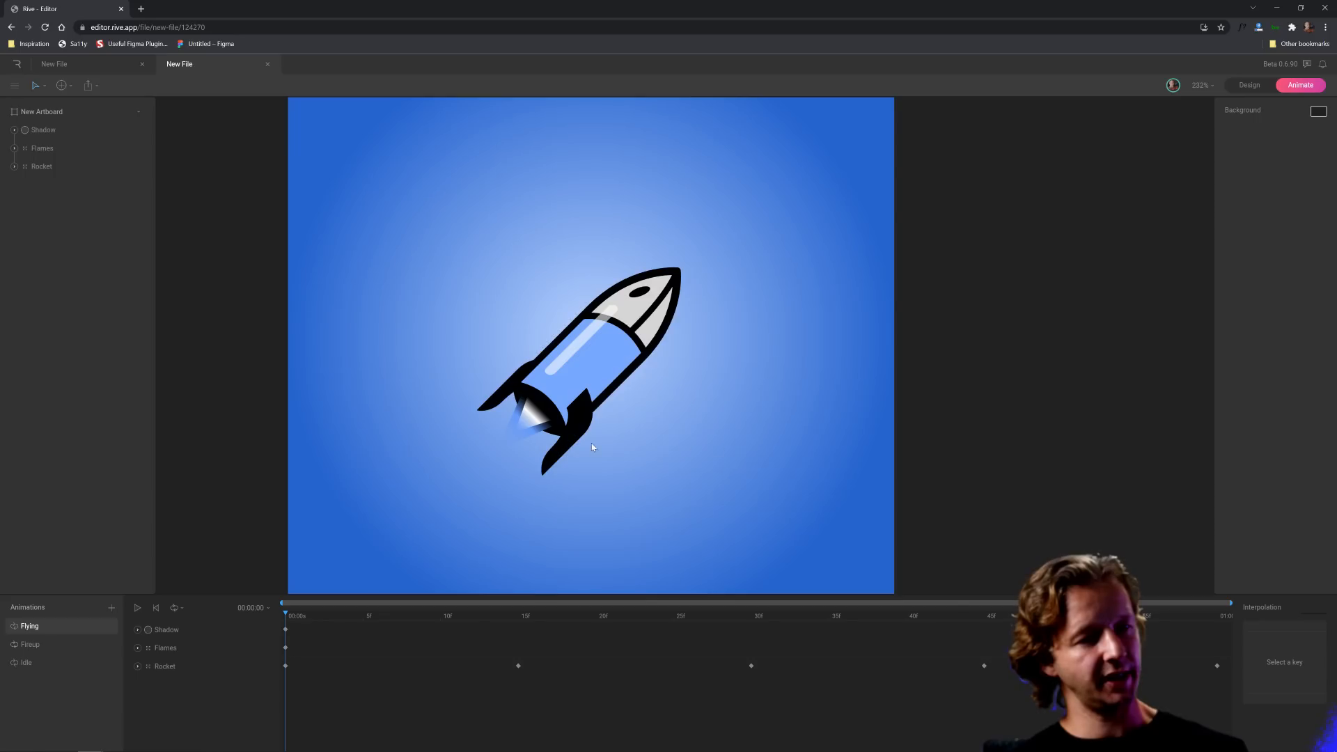
click(524, 430)
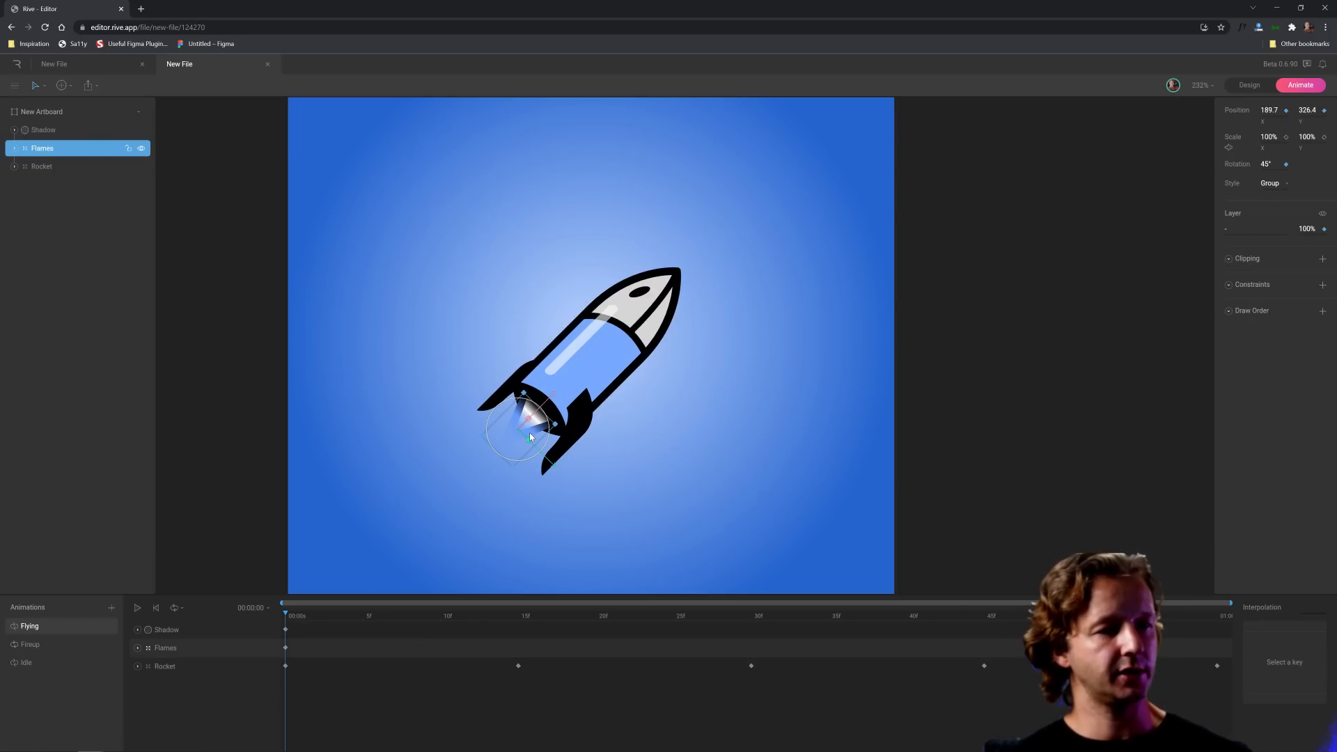
- Key the Flames group's opacity at 0% on frame 0 of Flying
click(1308, 228)
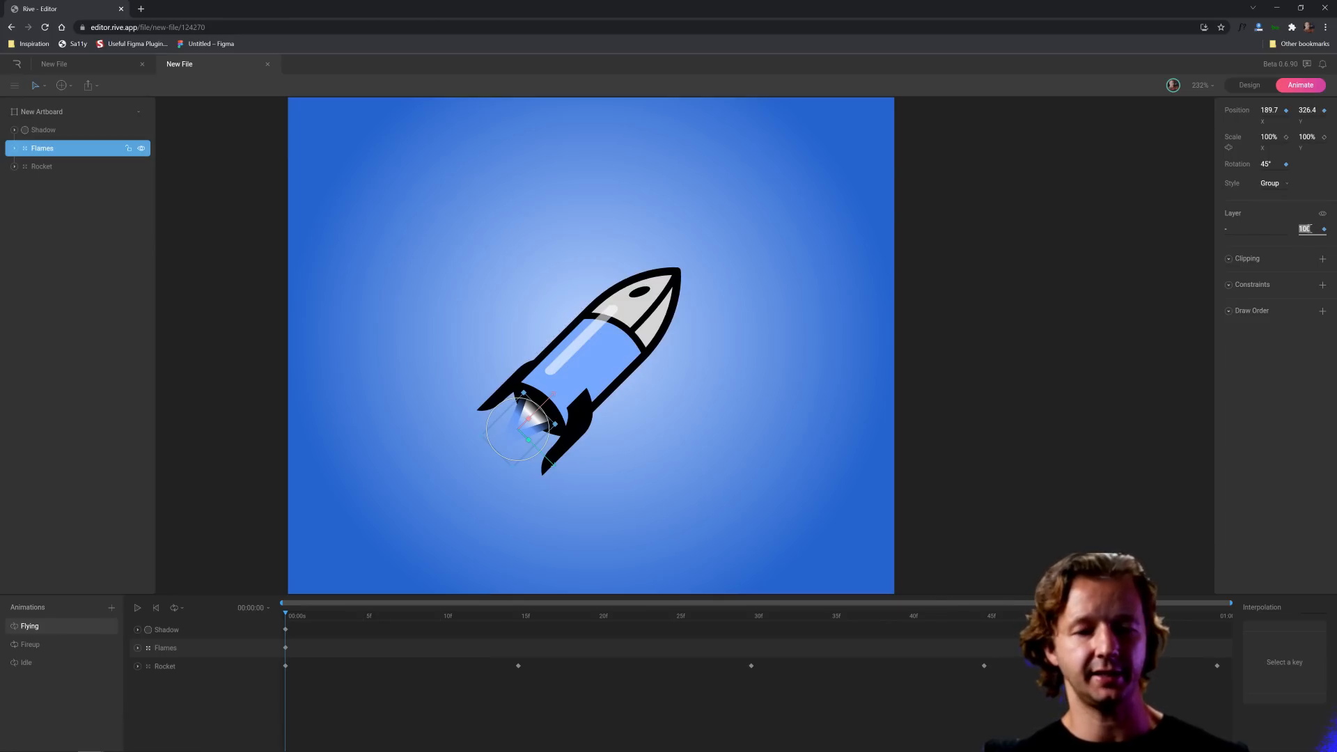
text(0)
key(Return)
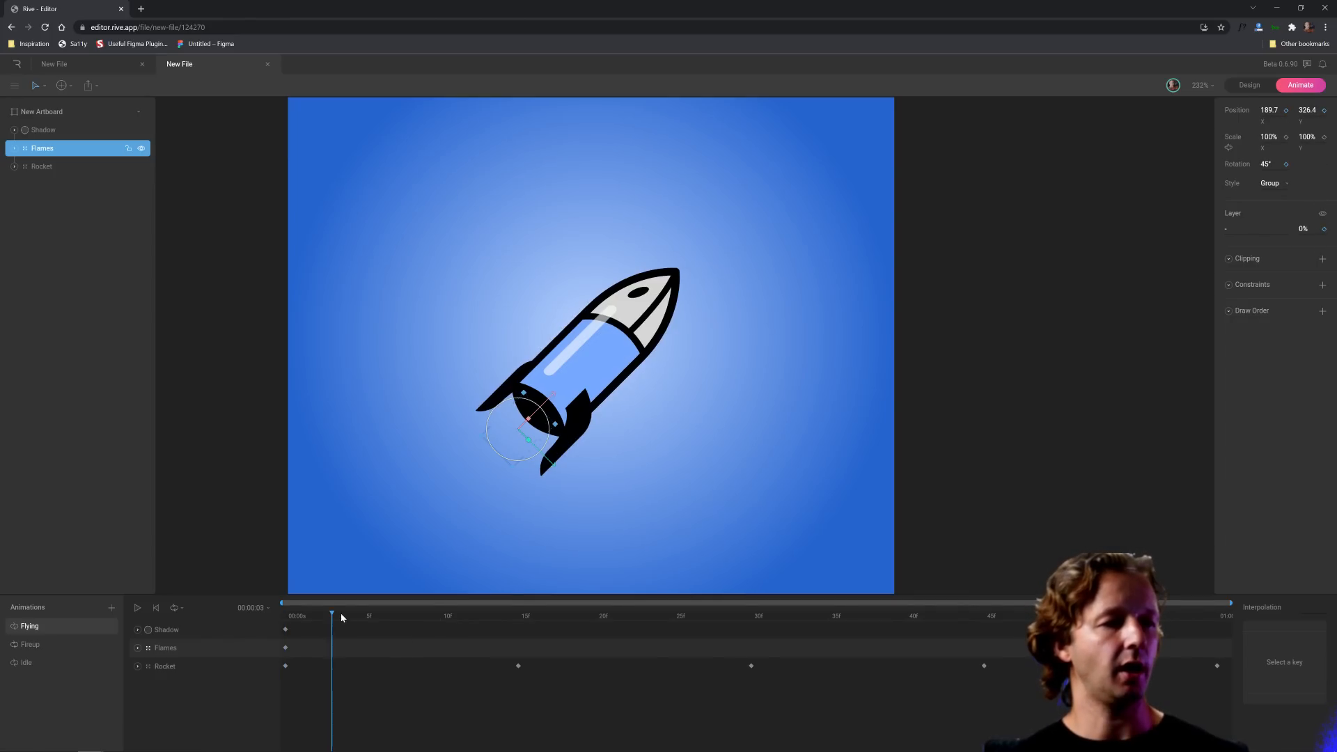
- At frame 6 of Flying, set the Flames group's opacity to 100%
drag(331, 616, 375, 619)
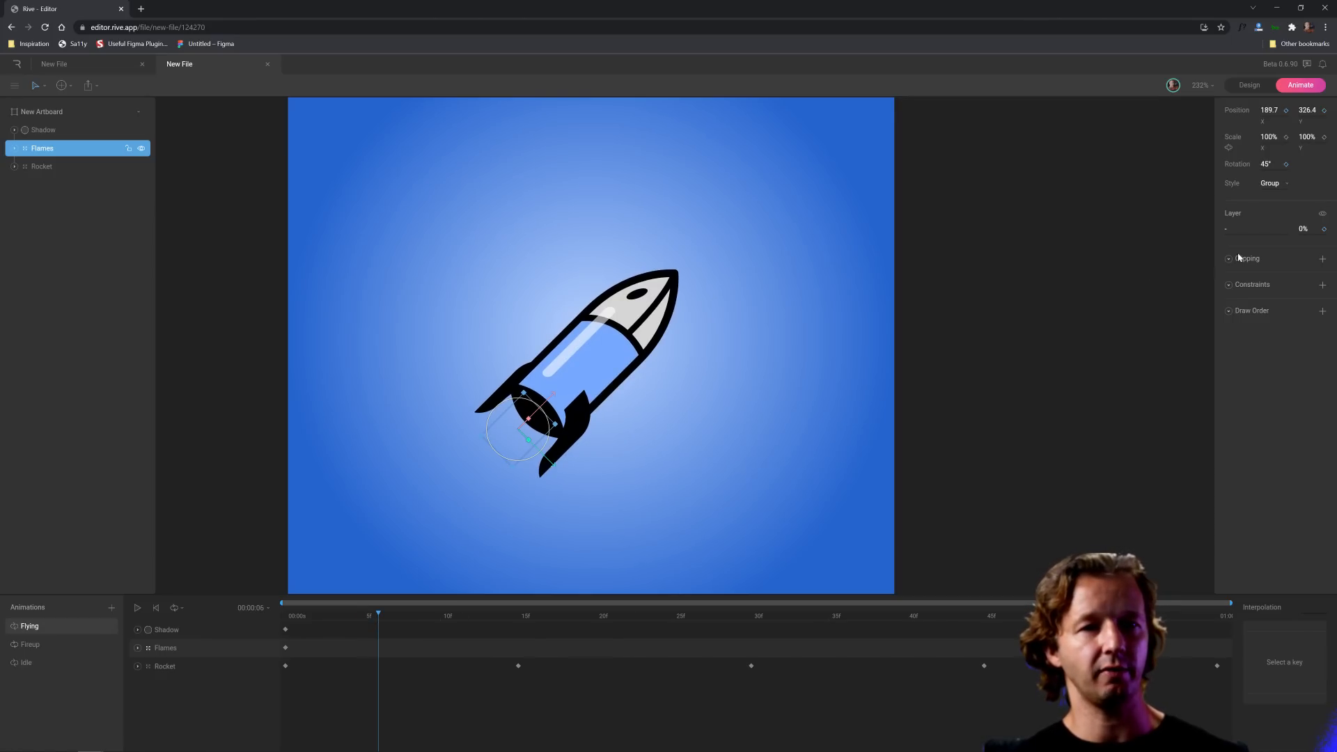
click(1313, 230)
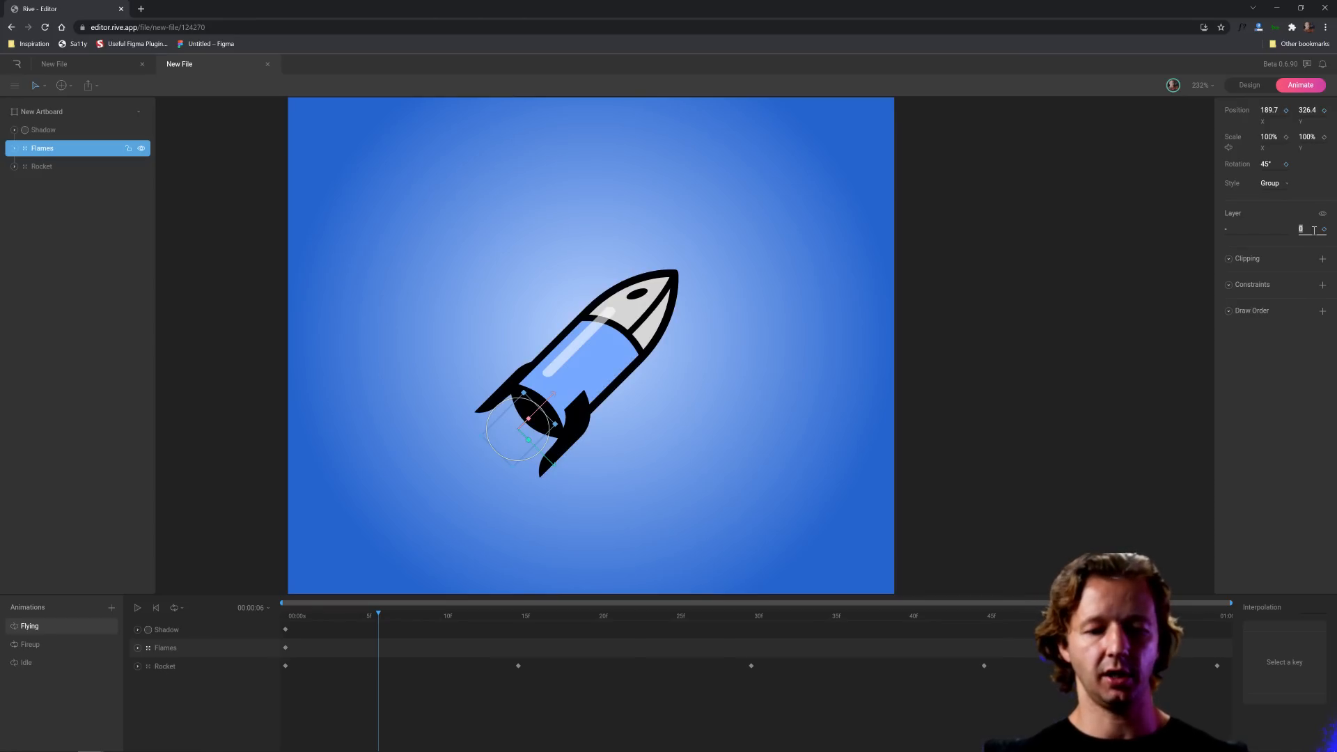
text(100)
key(Return)
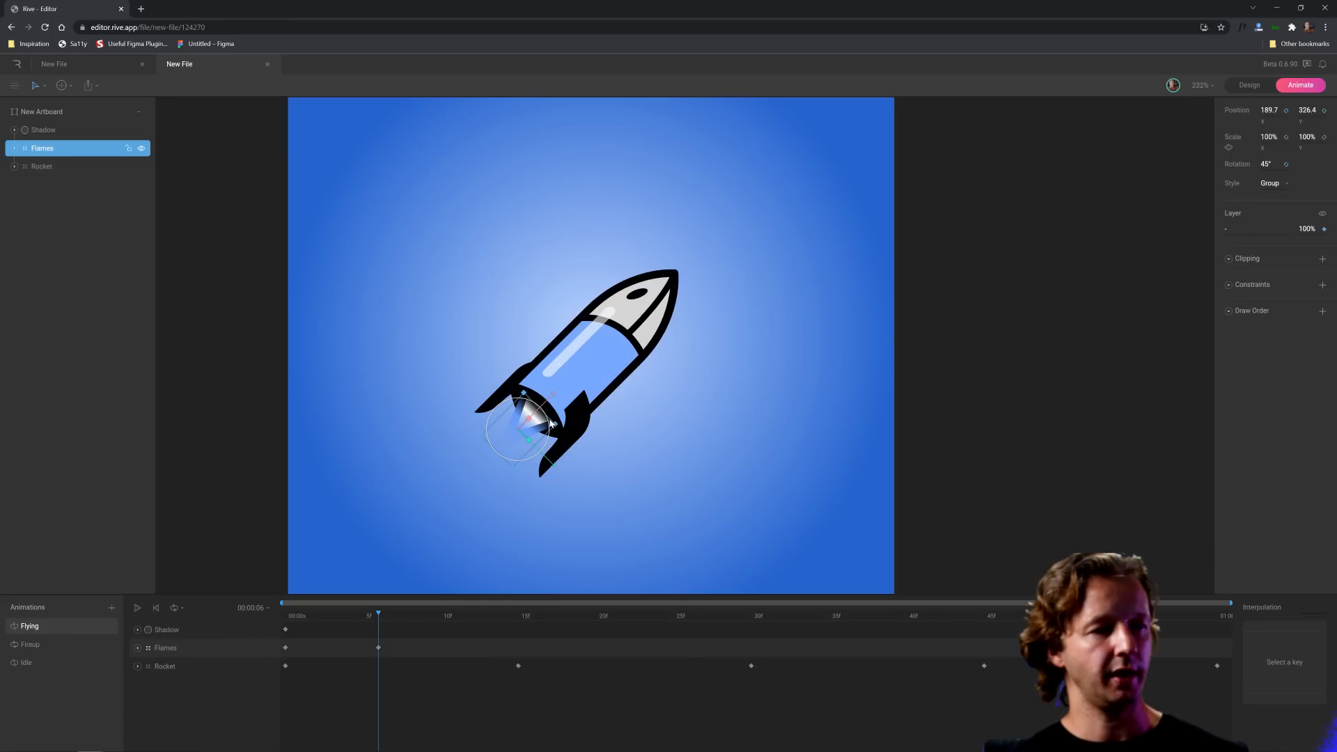
- Key the Flames group at about X 183.8, Y 332.3 on frame 6, and at 0% opacity and about X 187, Y 329.1 on frame 15
drag(546, 403, 539, 412)
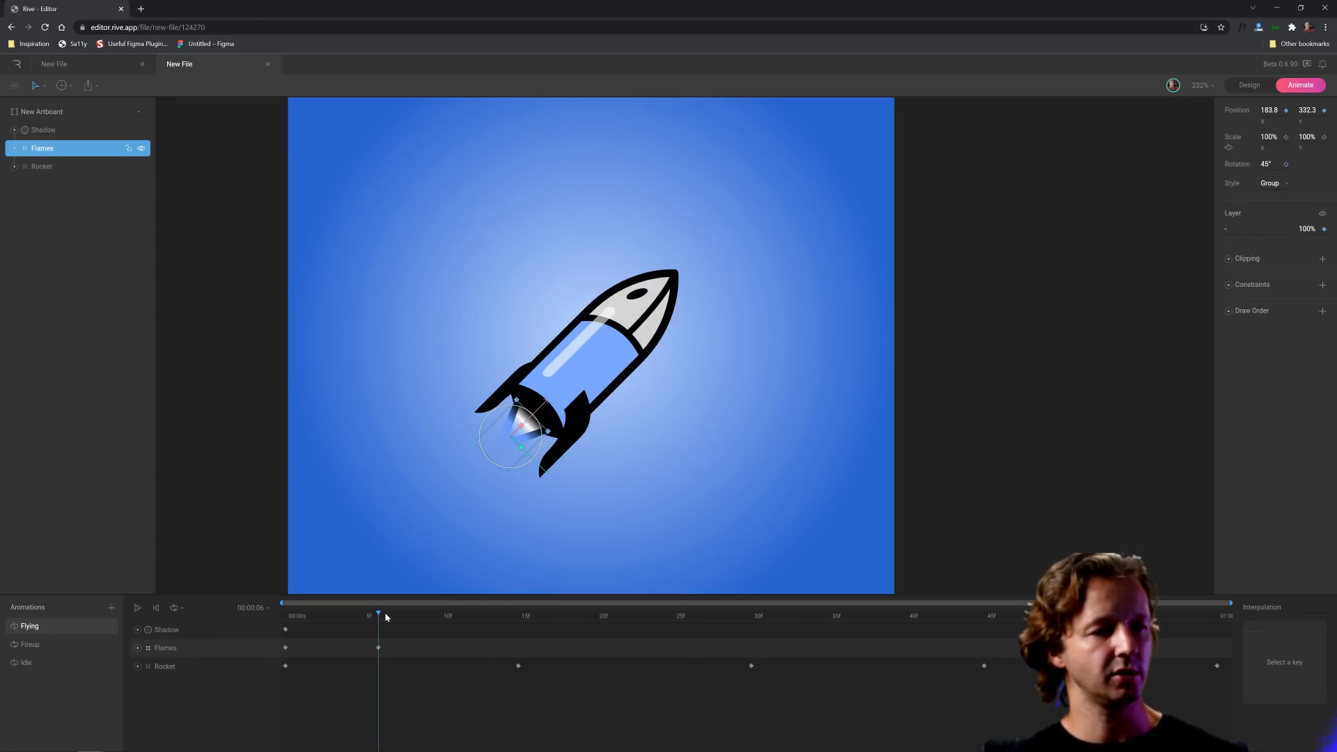
drag(382, 617, 517, 609)
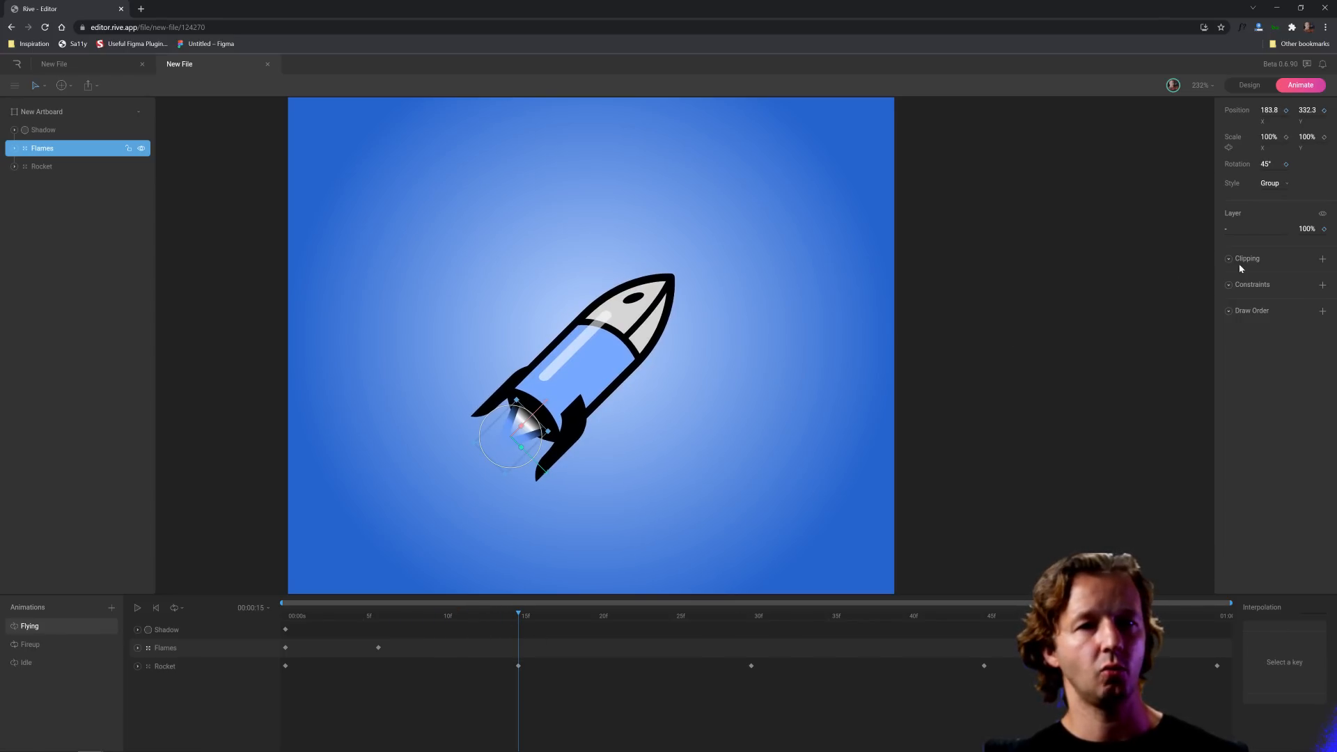
click(1306, 231)
text(0)
key(Return)
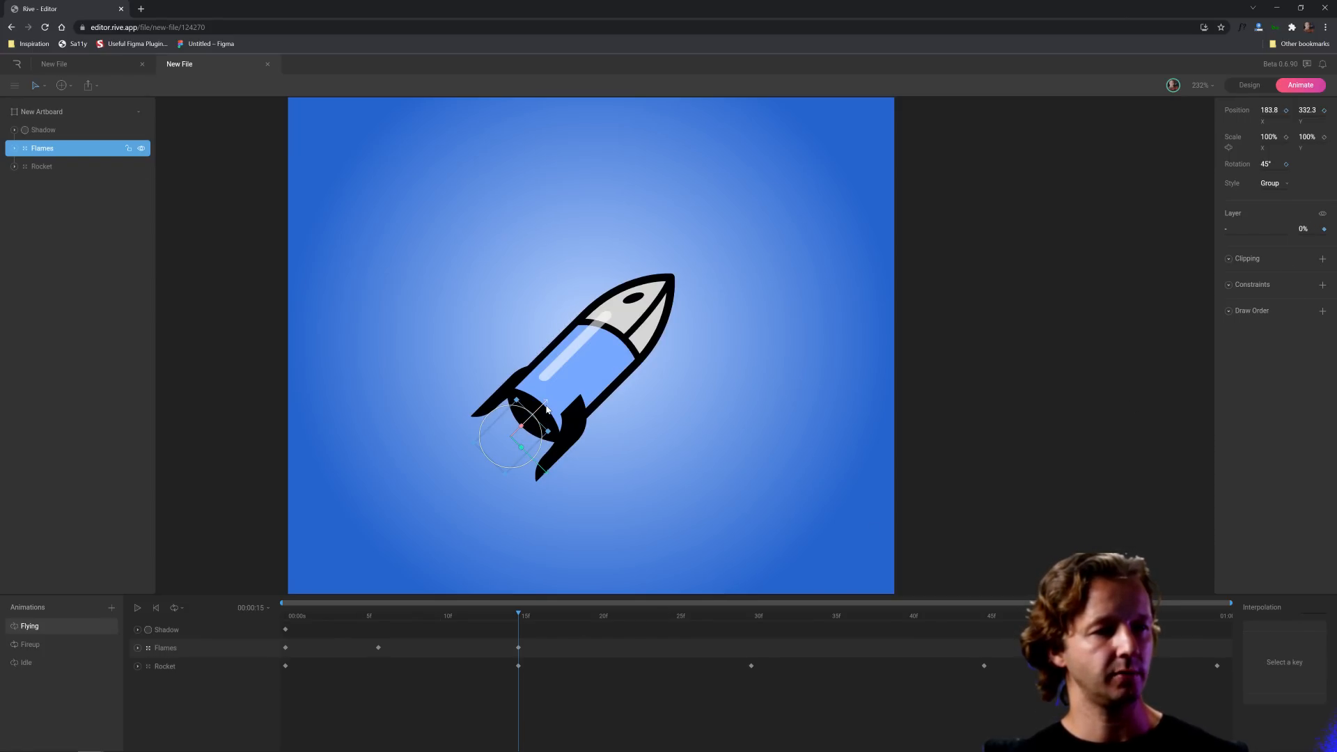
drag(545, 408, 550, 403)
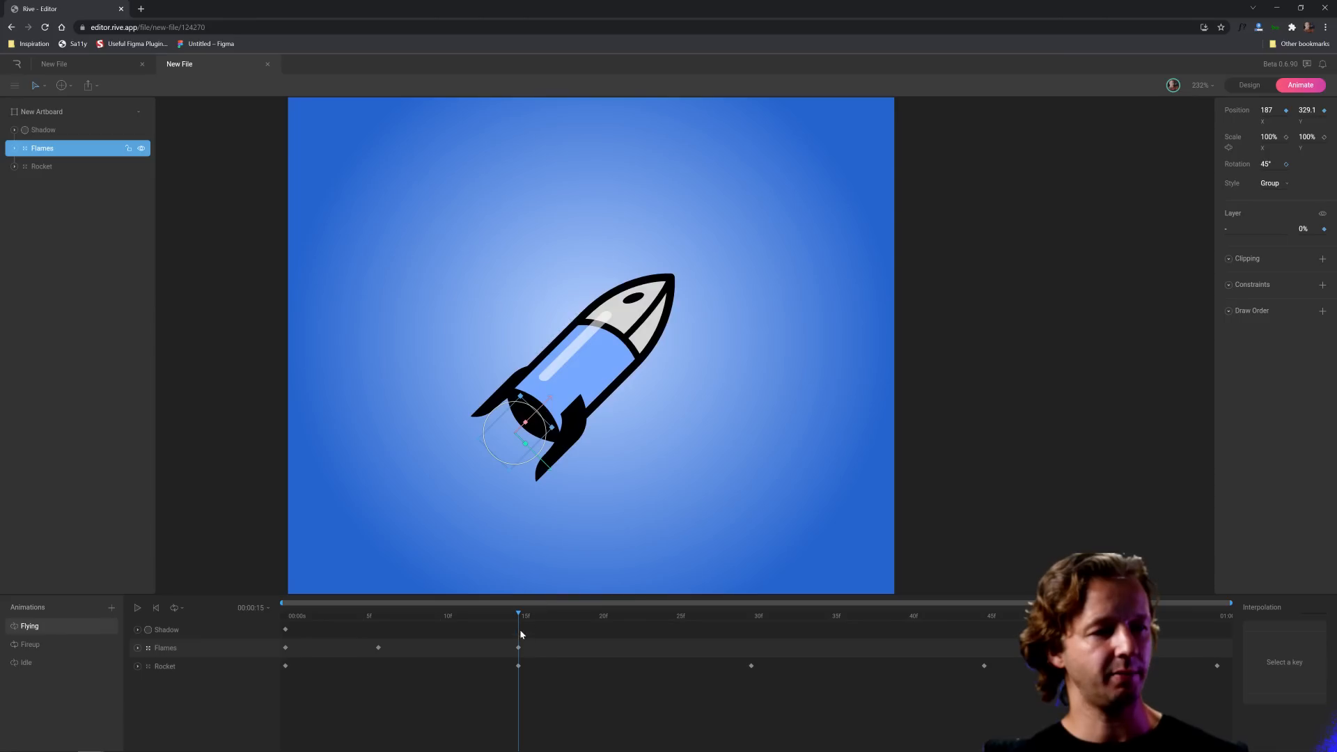
- Duplicate the Flames group's keys from frames 0 and 6 of Flying onto frames 24 and 30
drag(519, 616, 321, 654)
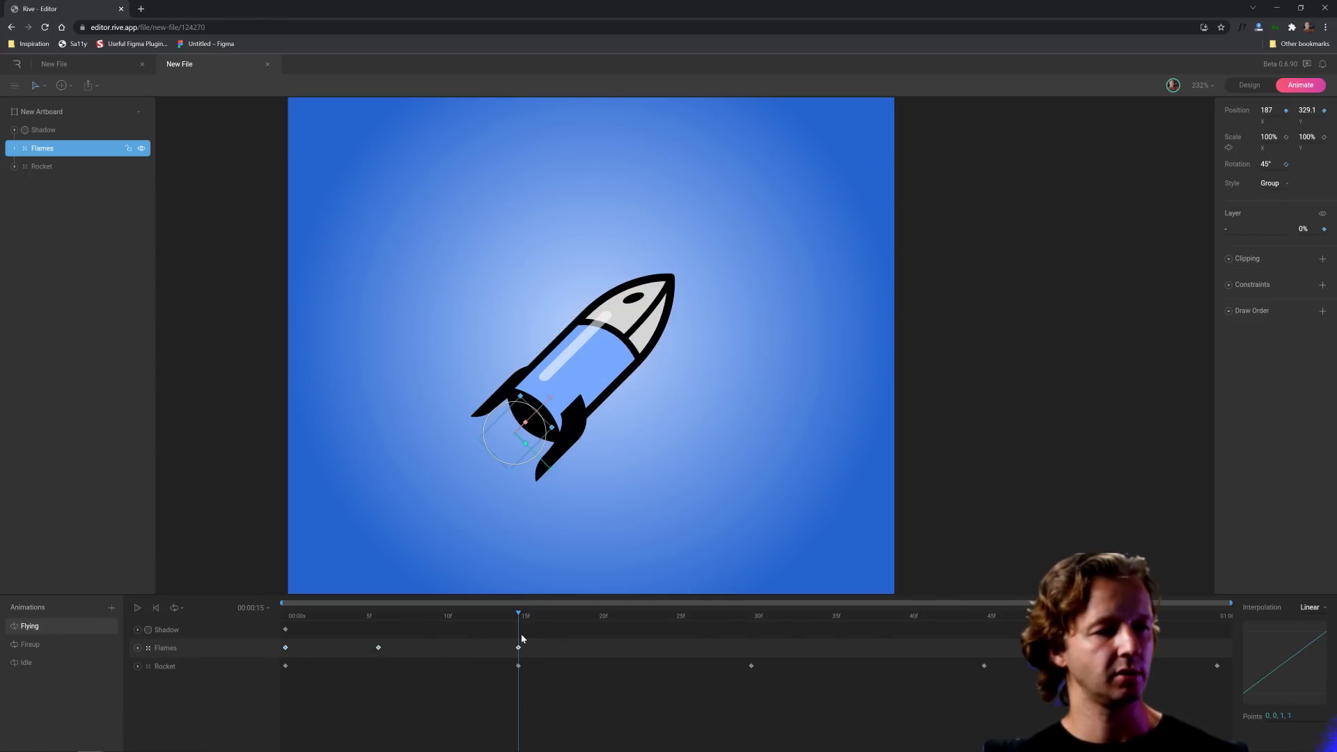
drag(408, 641, 281, 652)
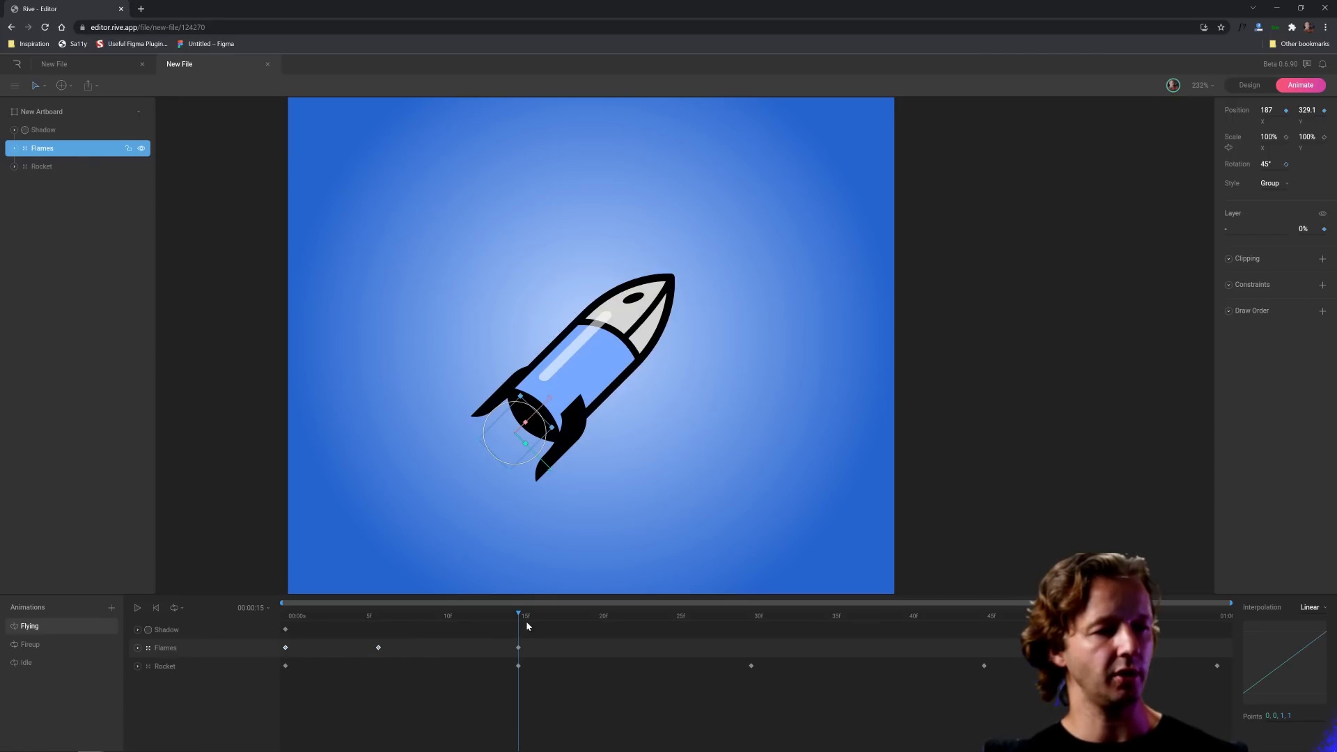
click(610, 619)
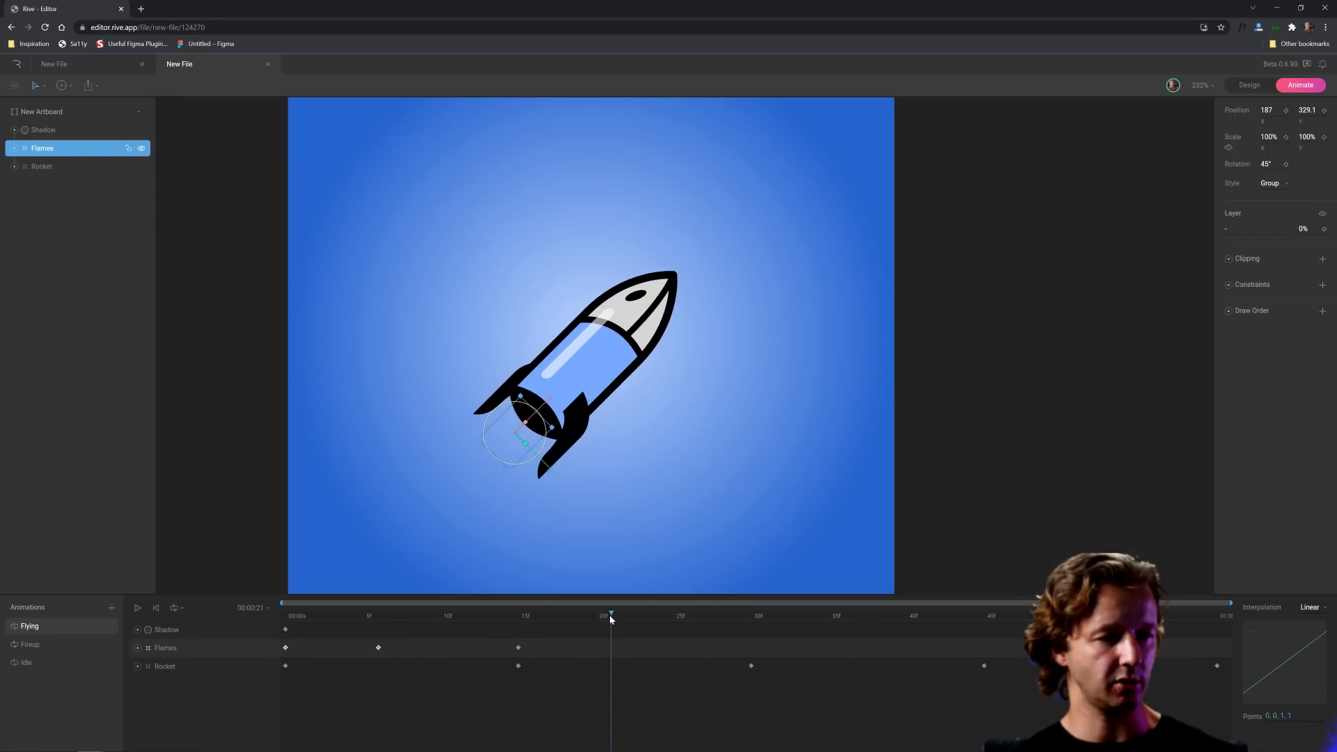
key(ctrl+v)
drag(593, 634, 742, 648)
- At frame 30 of Flying, nudge the Flames group diagonally further into the rocket's nozzle
drag(685, 616, 755, 599)
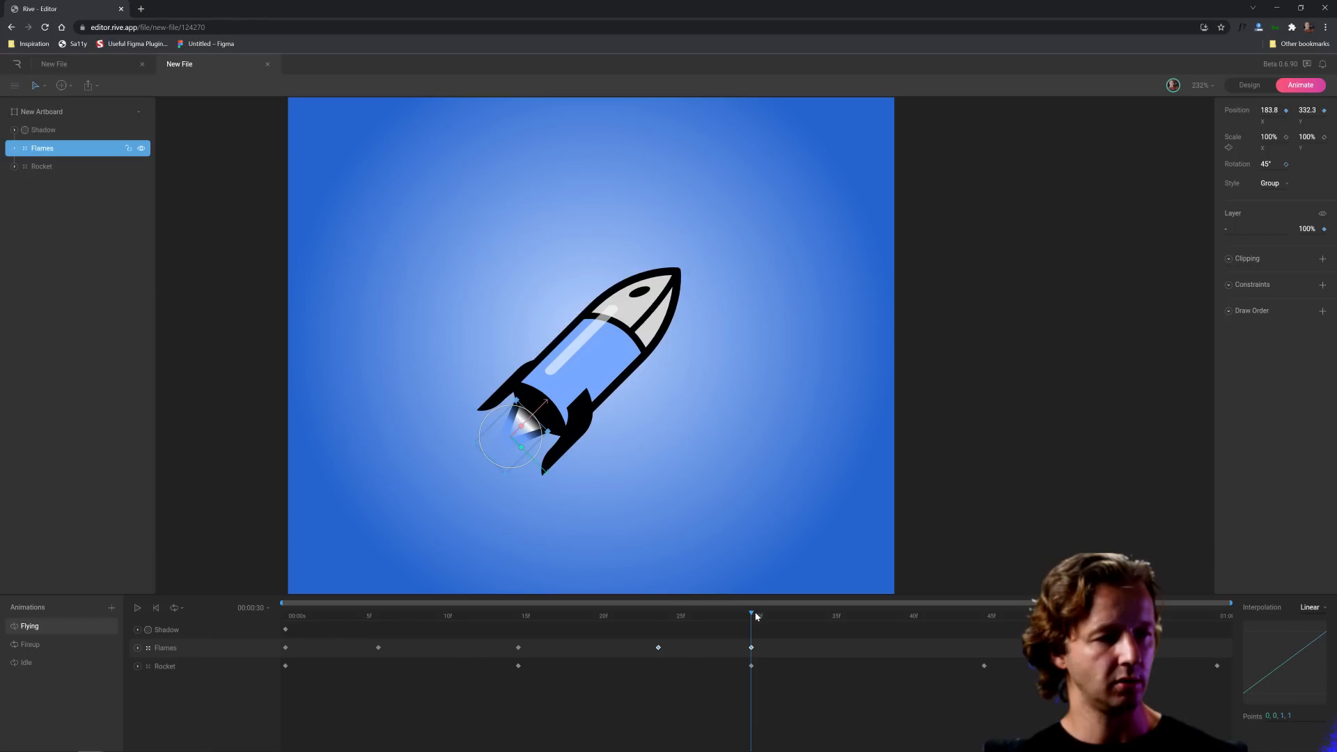
click(510, 425)
drag(547, 403, 555, 396)
- Duplicate the Flames group's frame 15 key onto frame 38 of Flying
drag(751, 615, 658, 616)
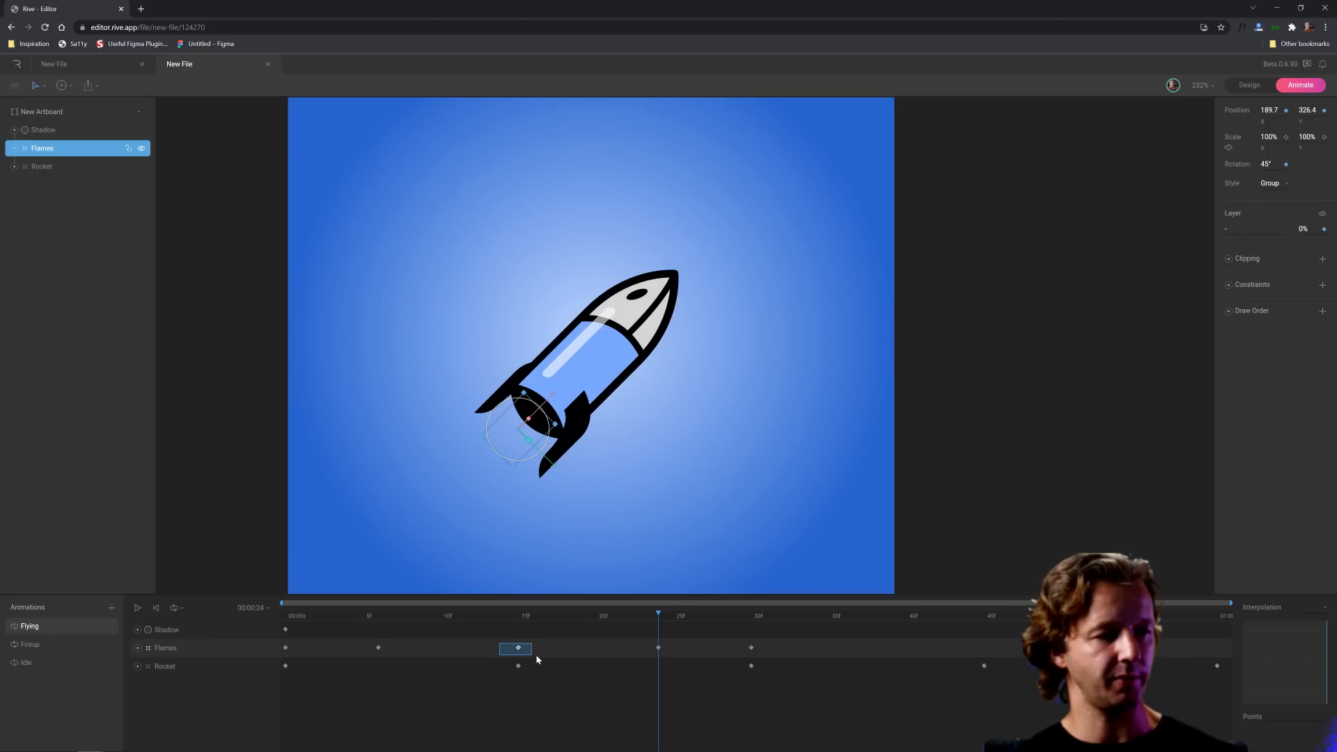
drag(862, 617, 875, 616)
key(ctrl+v)
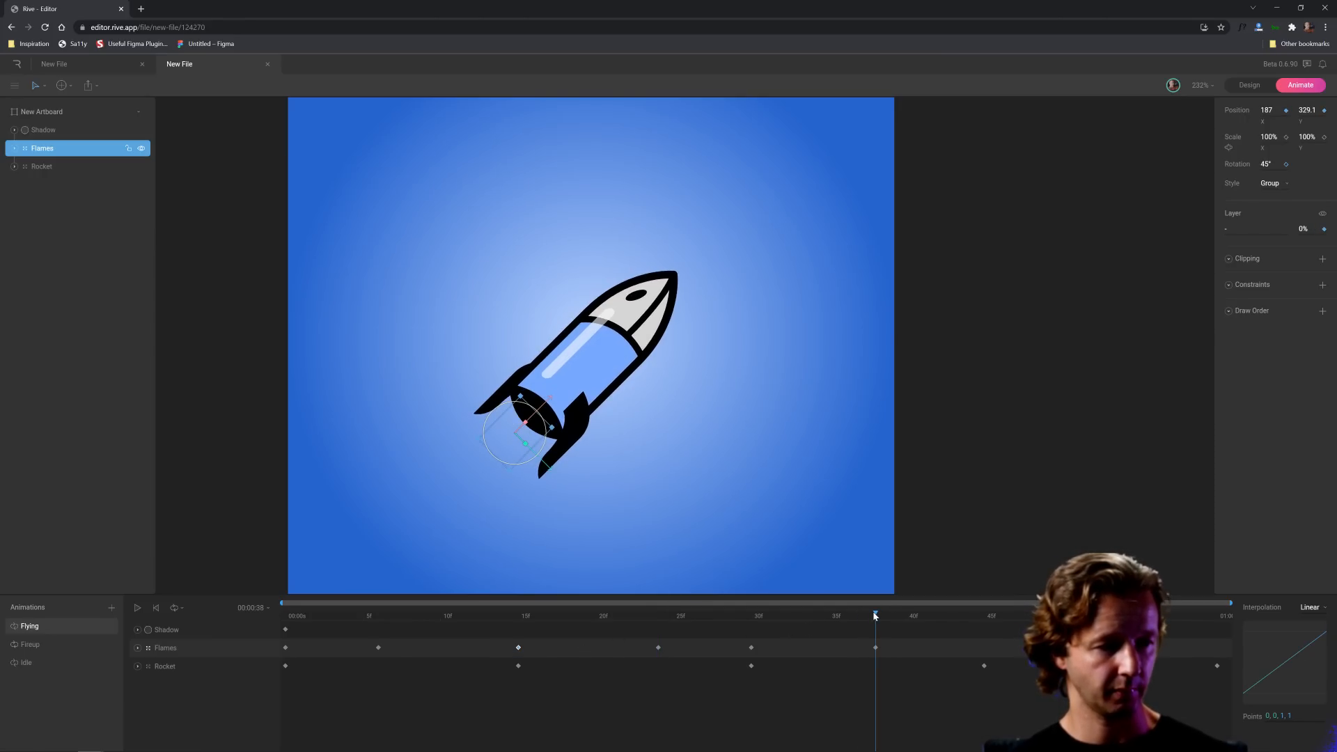
click(822, 652)
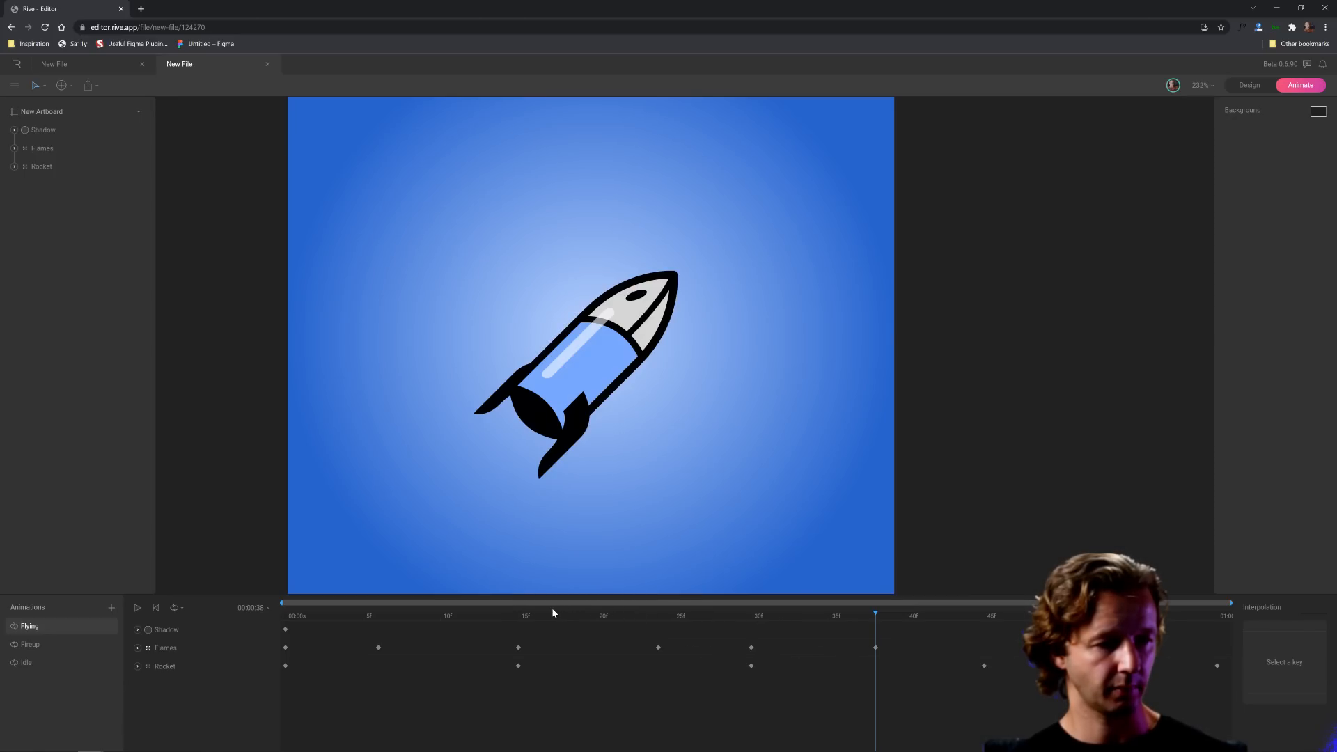
- Paste copies of the Flames keys from frames 24, 30 and 38 starting at frame 45, and move the last copy to frame 60
drag(475, 616, 983, 603)
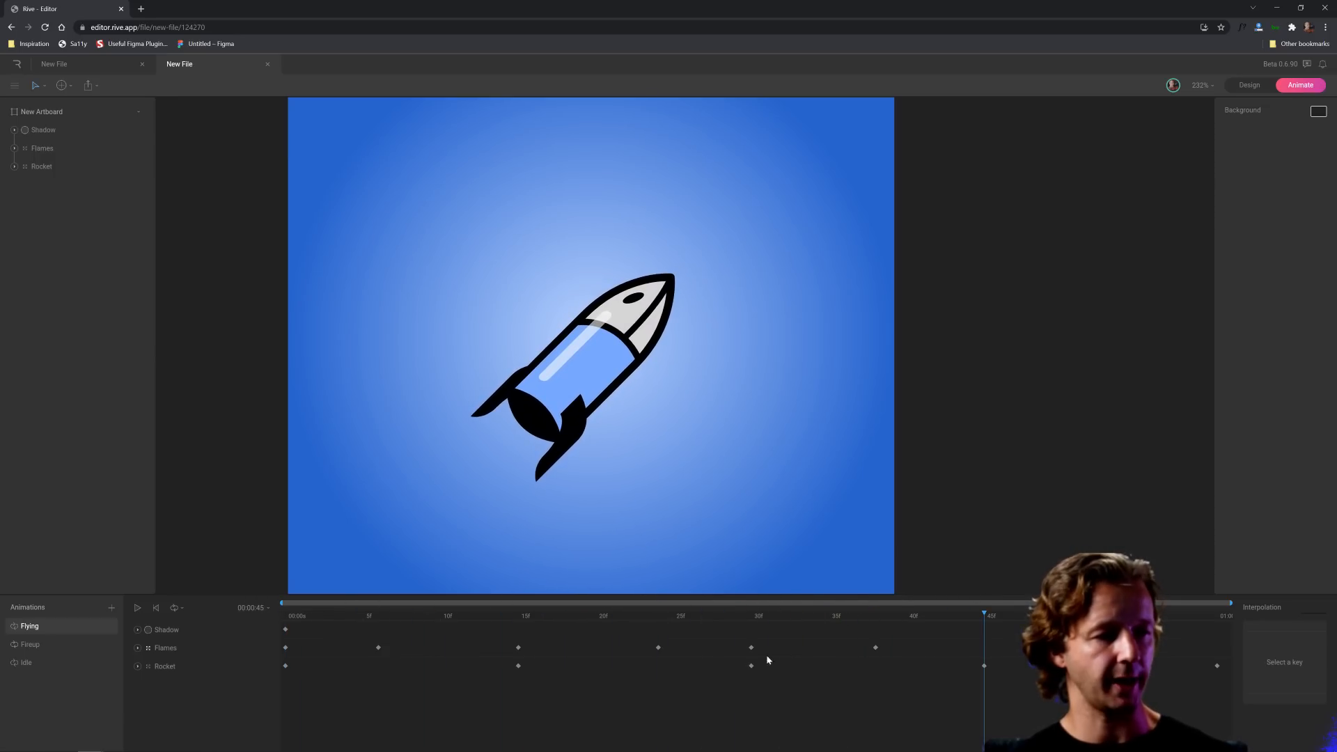
drag(903, 635, 635, 655)
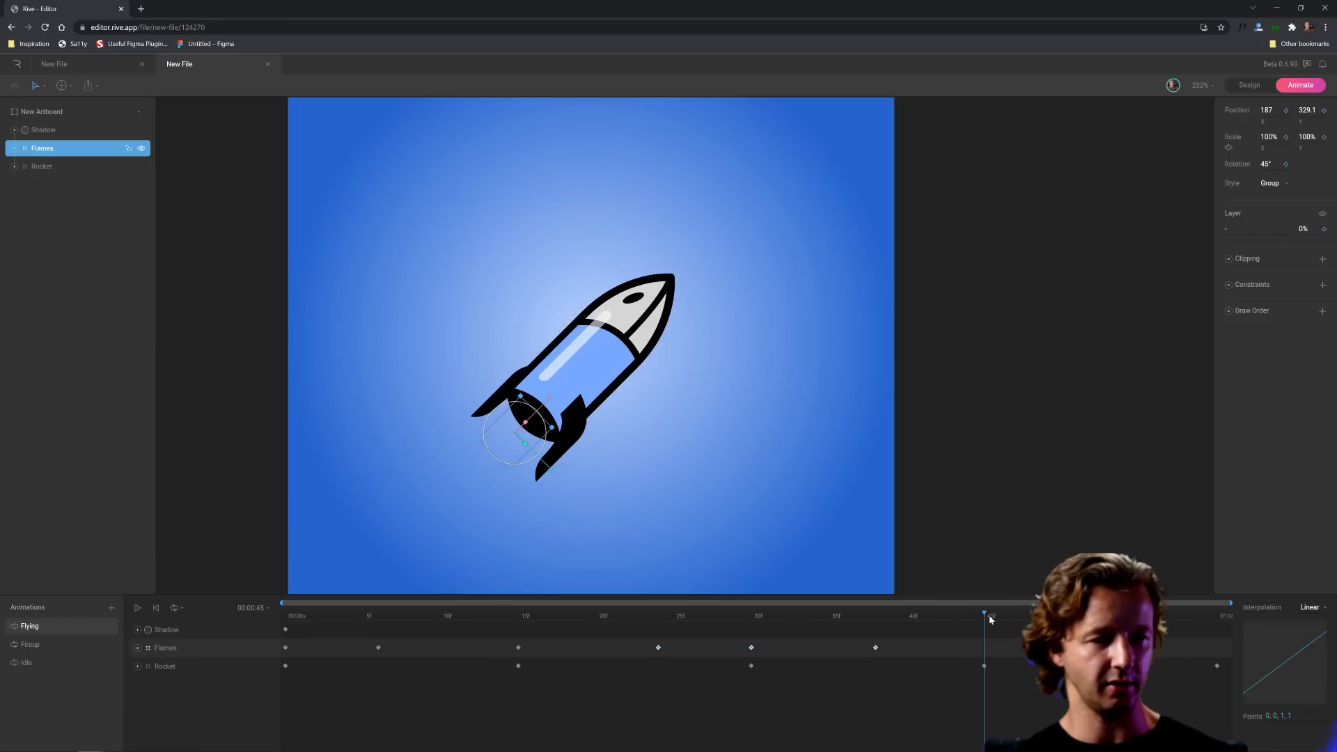
key(ctrl+v)
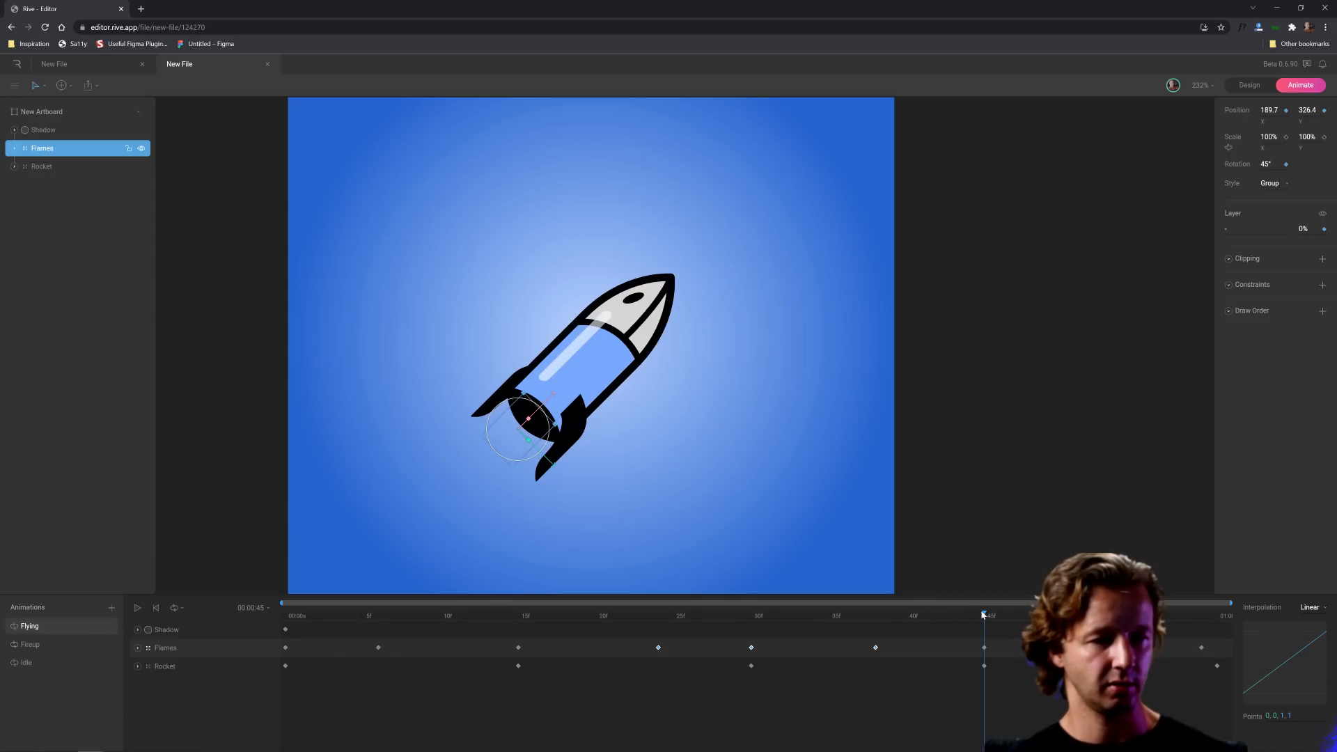
drag(1206, 653, 1217, 653)
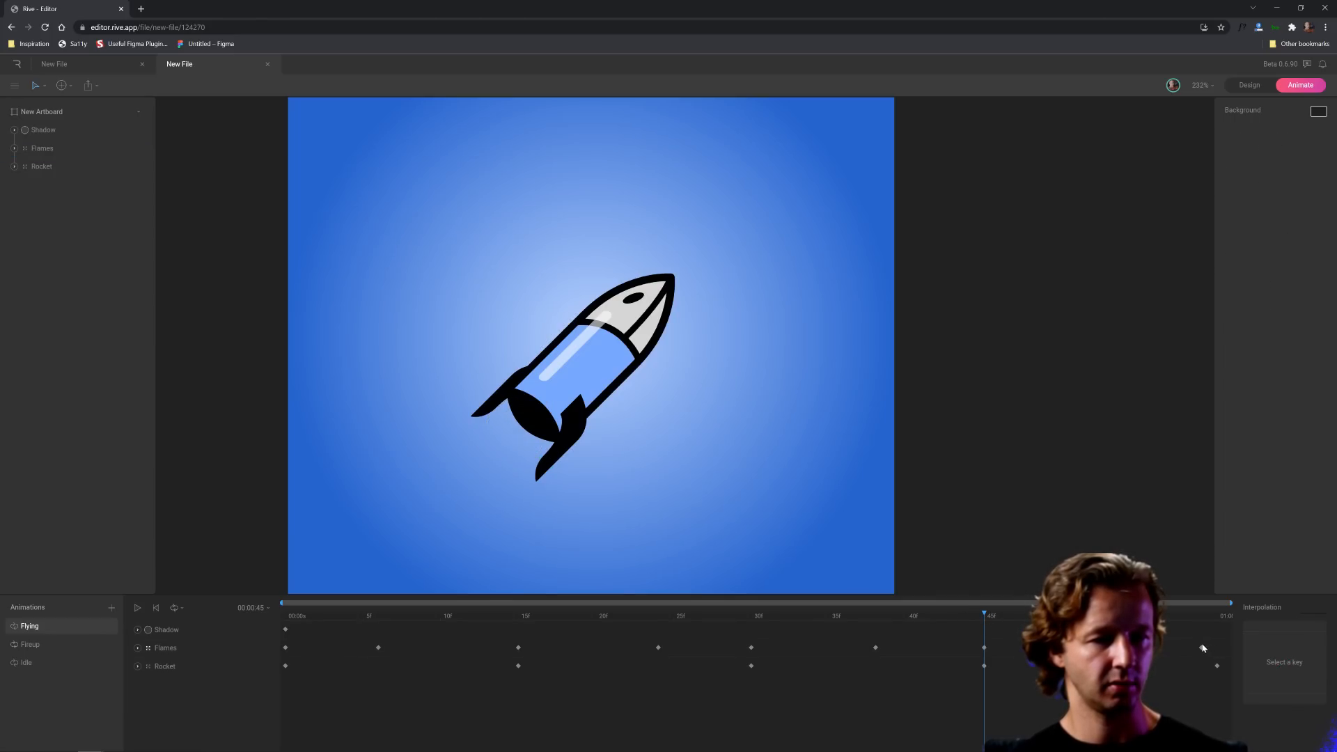
click(1200, 648)
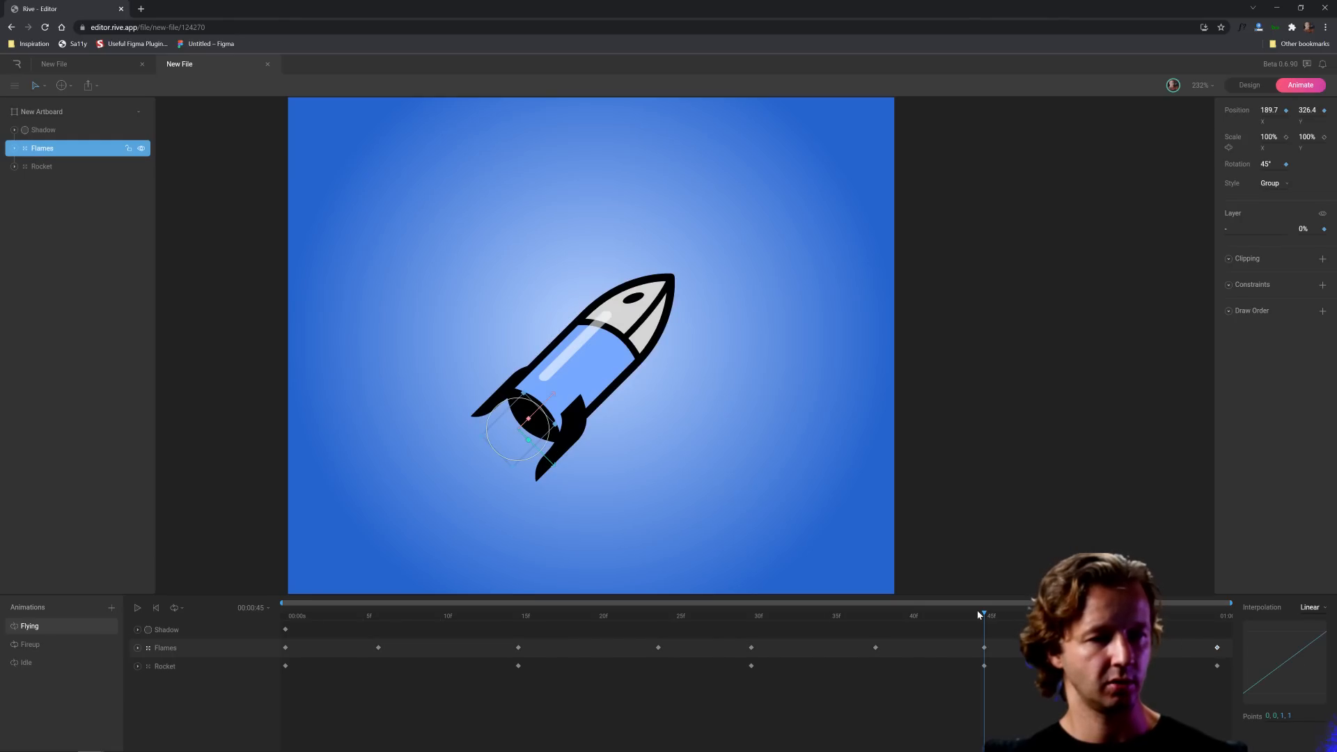
- Check the last frame of Flying and play the animation back to review the flickering flames
drag(985, 616, 1282, 604)
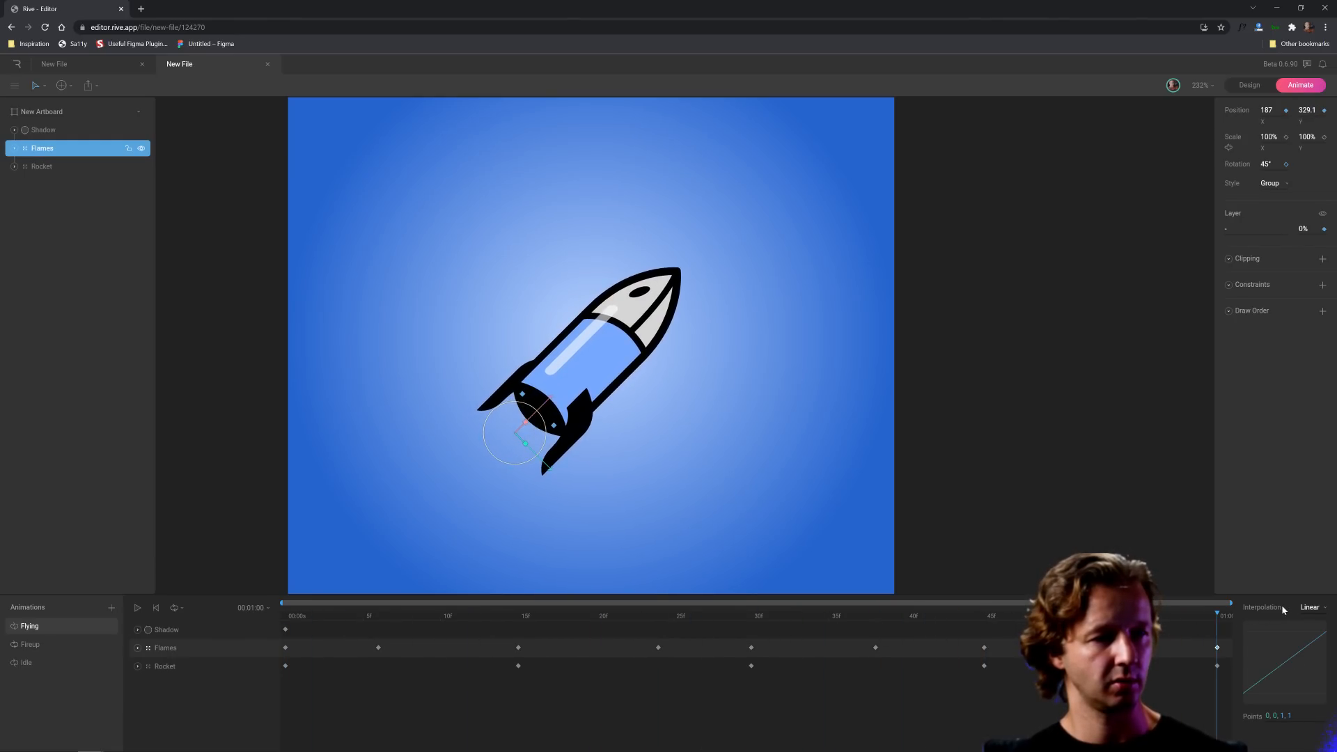
click(275, 528)
key(space)
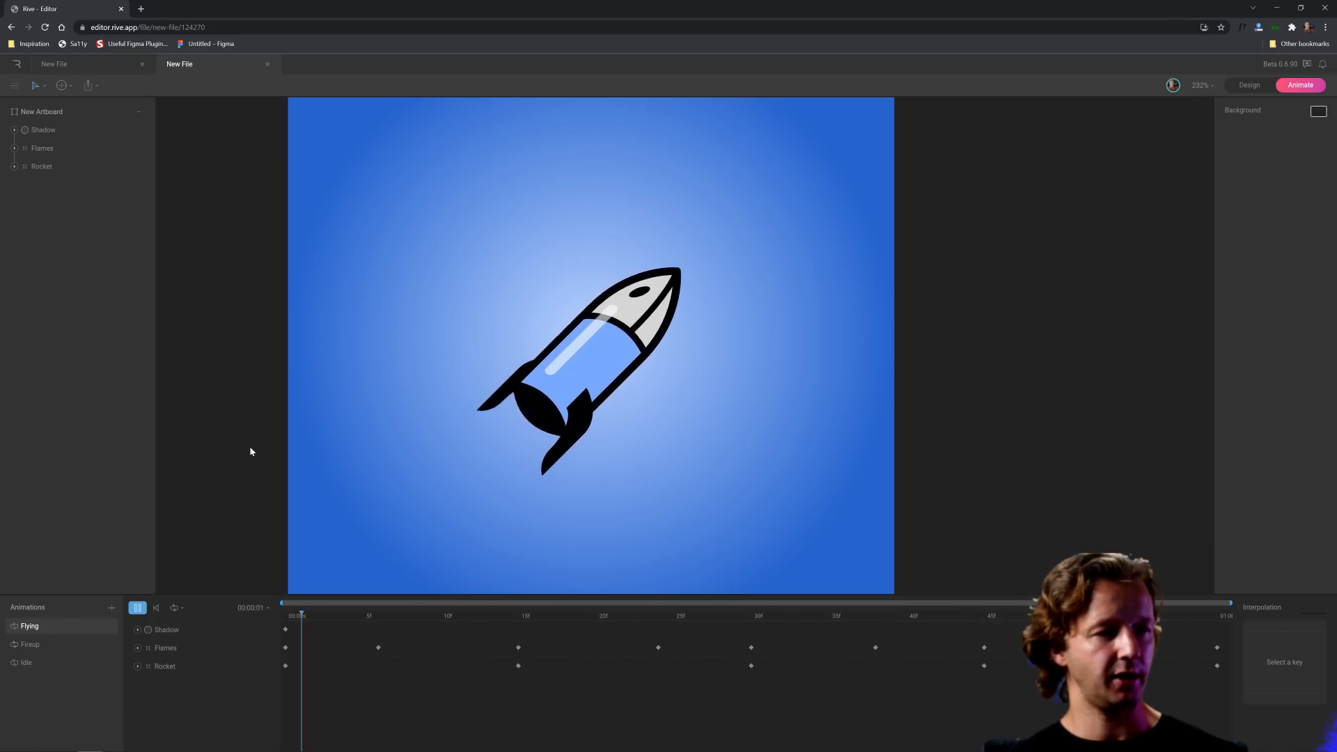
key(space)
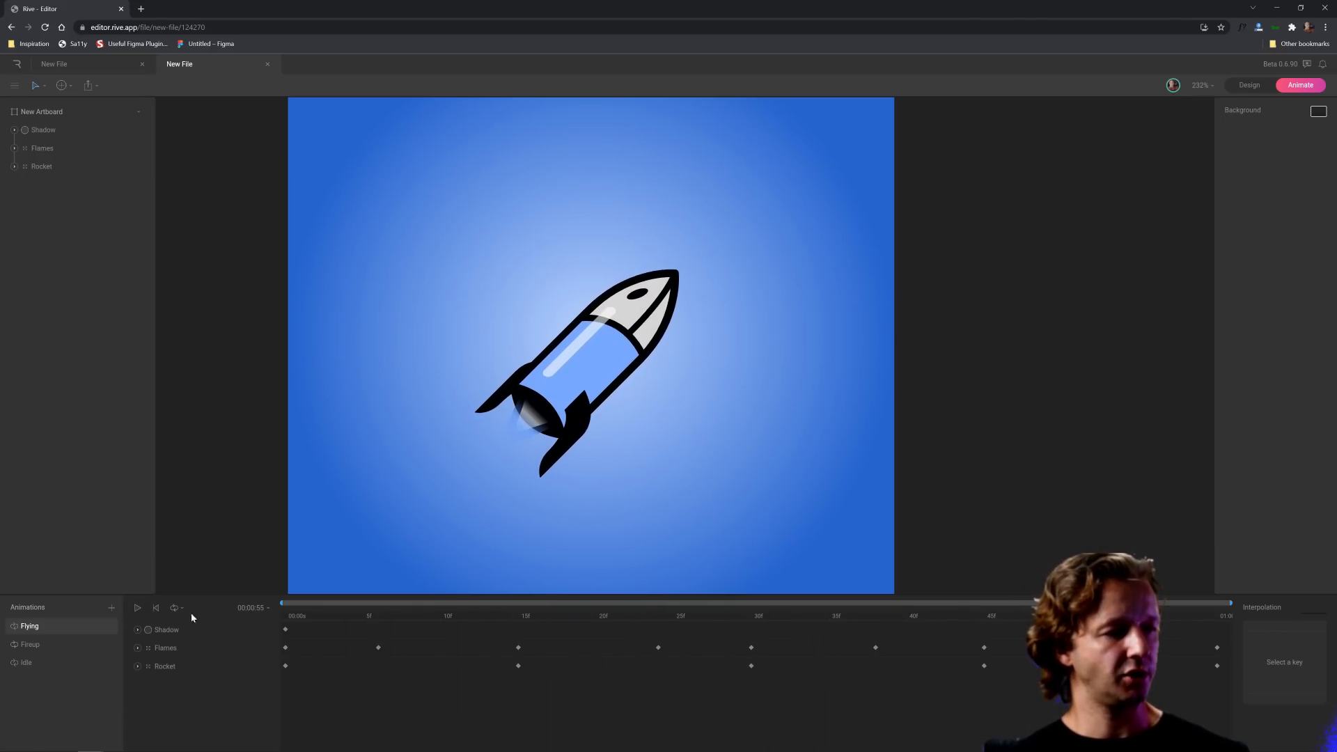
- Duplicate the Fireup animation and rename the copy Firedown
click(35, 650)
right_click(36, 651)
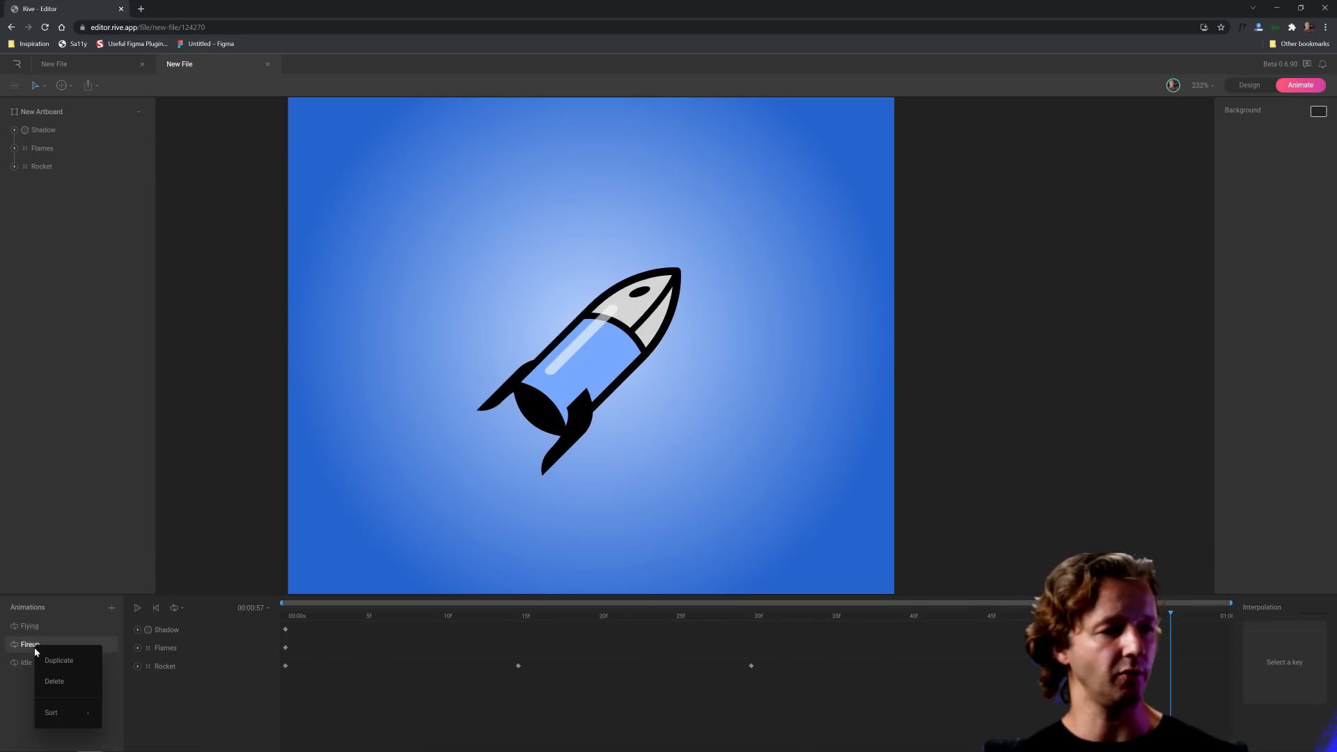
click(47, 657)
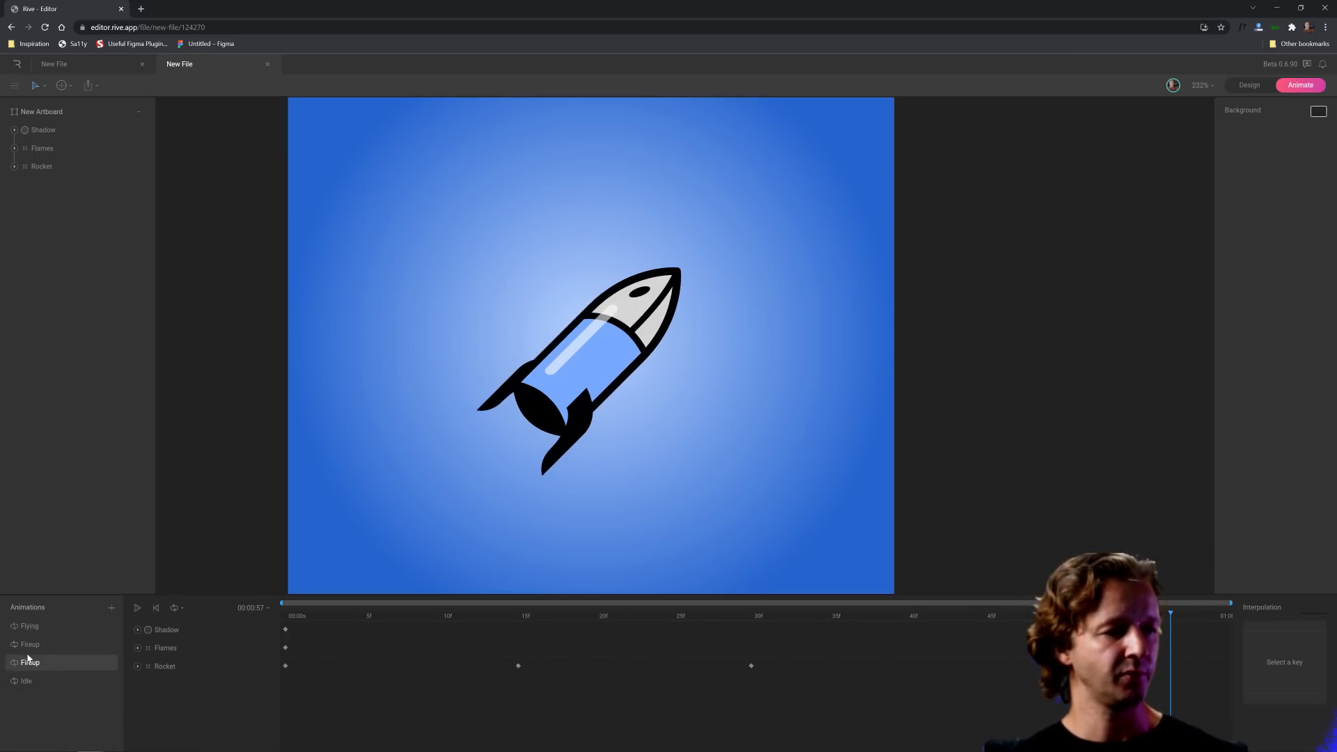
click(30, 649)
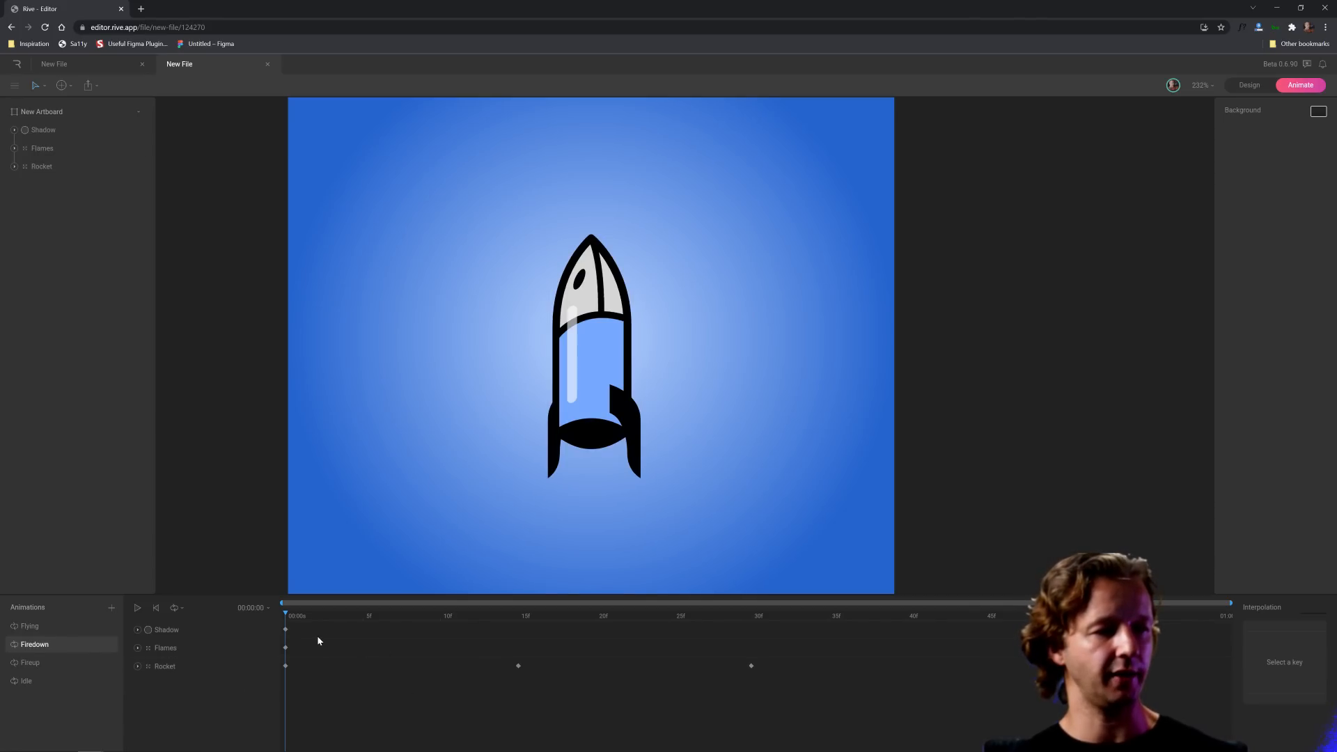
- Reverse the Firedown keys so the rocket starts tilted at 45°, with its middle key on frame 10 and all three objects ending on frame 30
drag(299, 628, 285, 667)
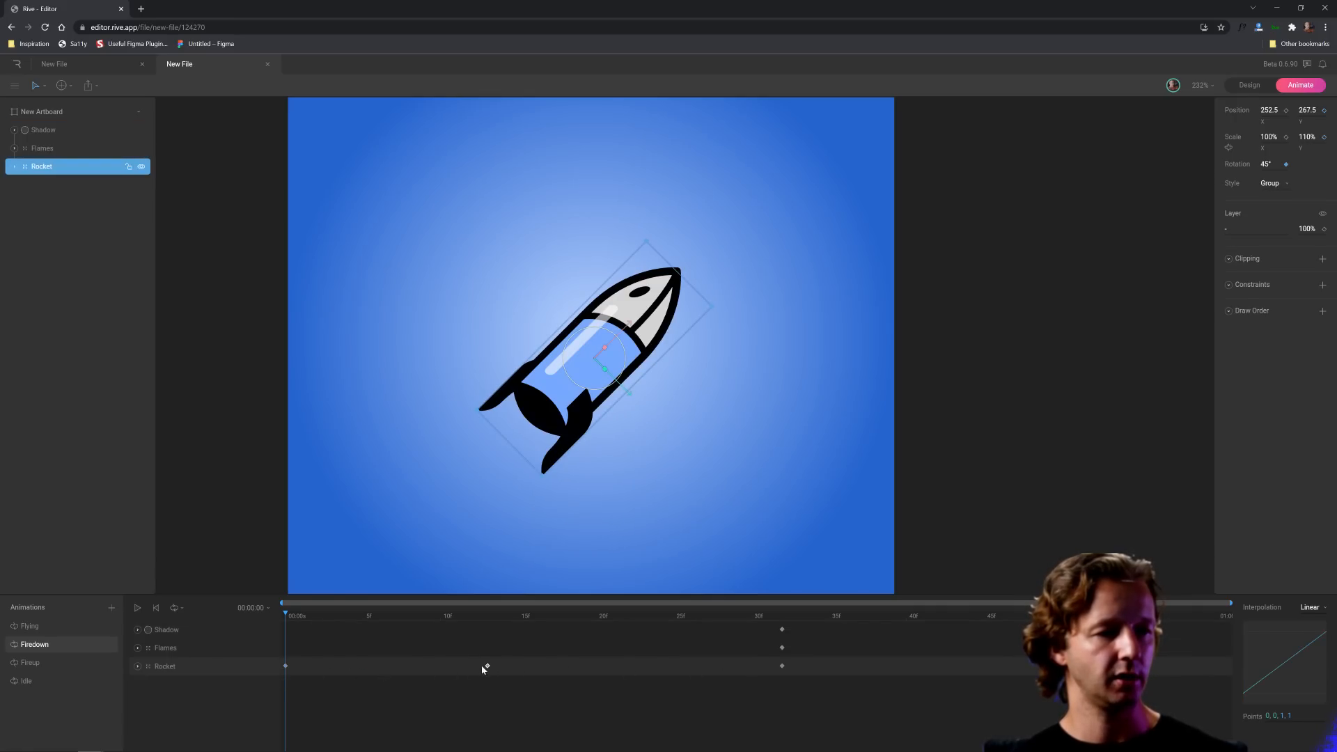
drag(905, 689, 785, 632)
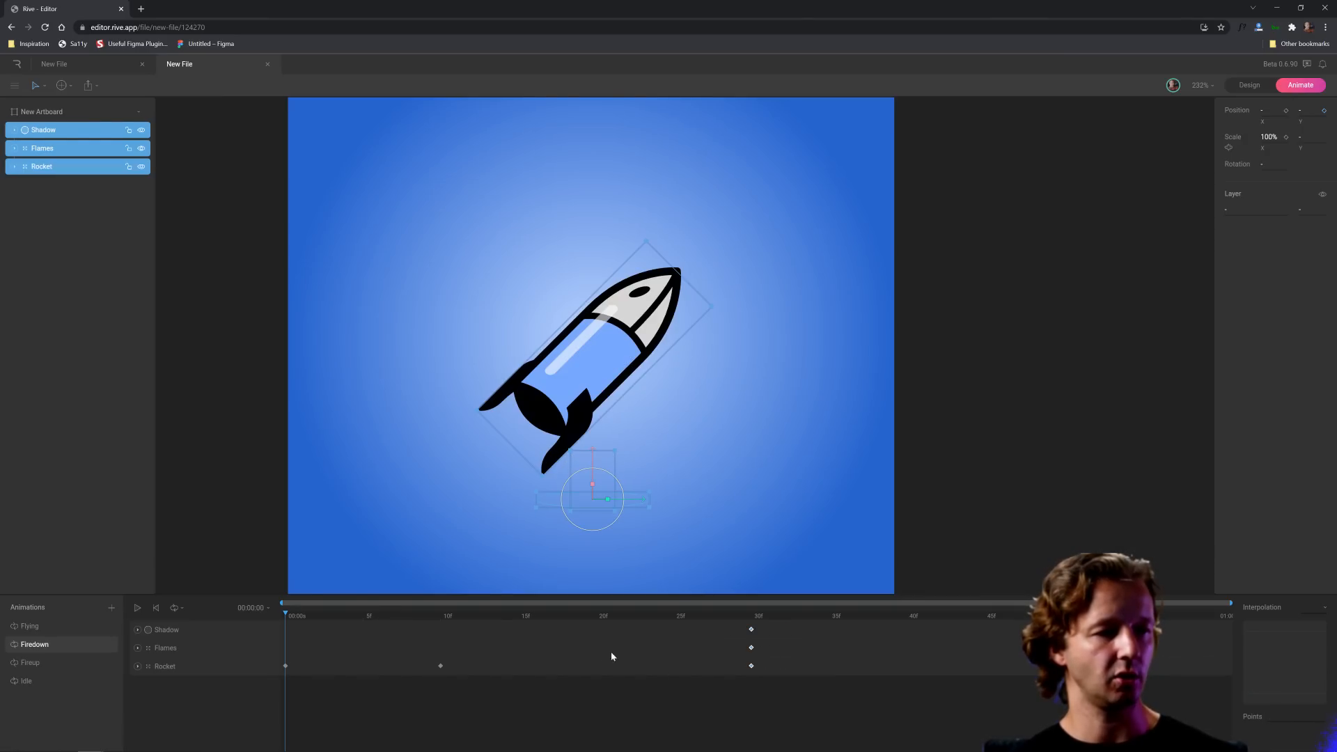
drag(291, 618, 331, 616)
- Add a new state machine to the artboard's animations
click(69, 629)
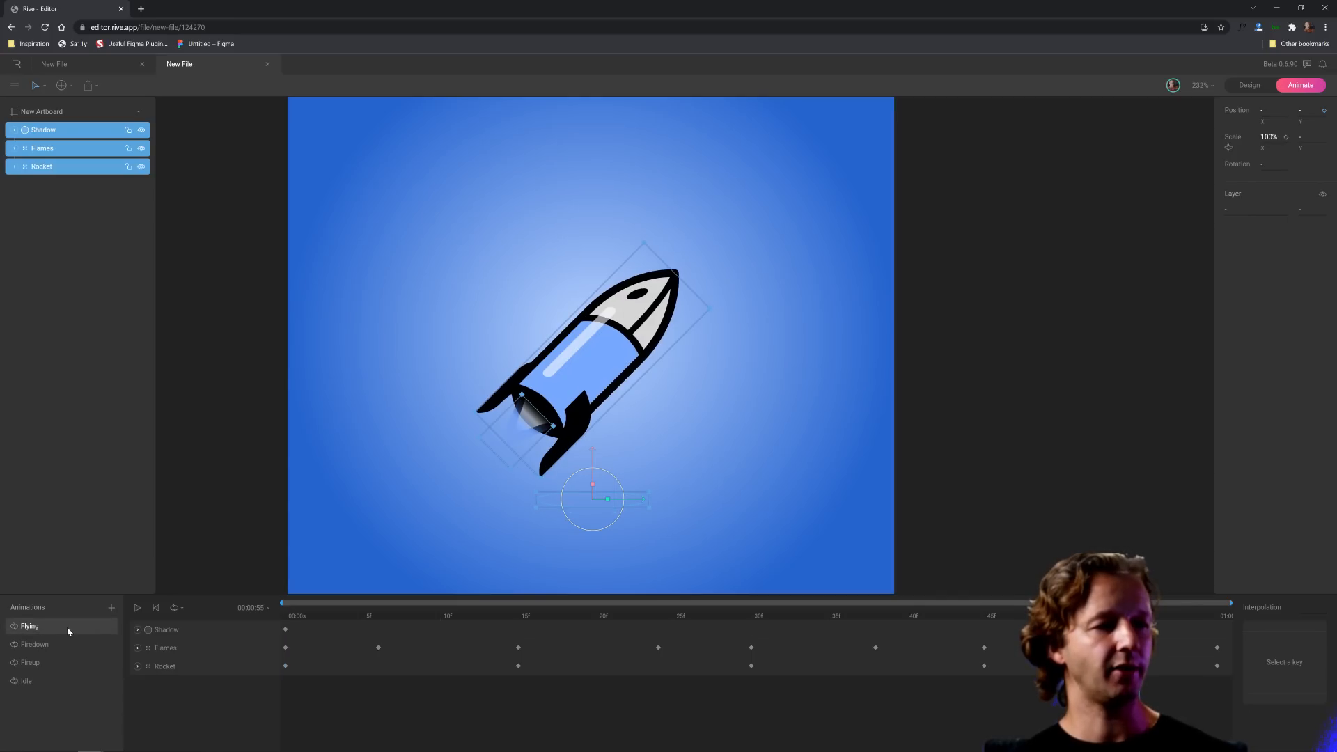
click(112, 608)
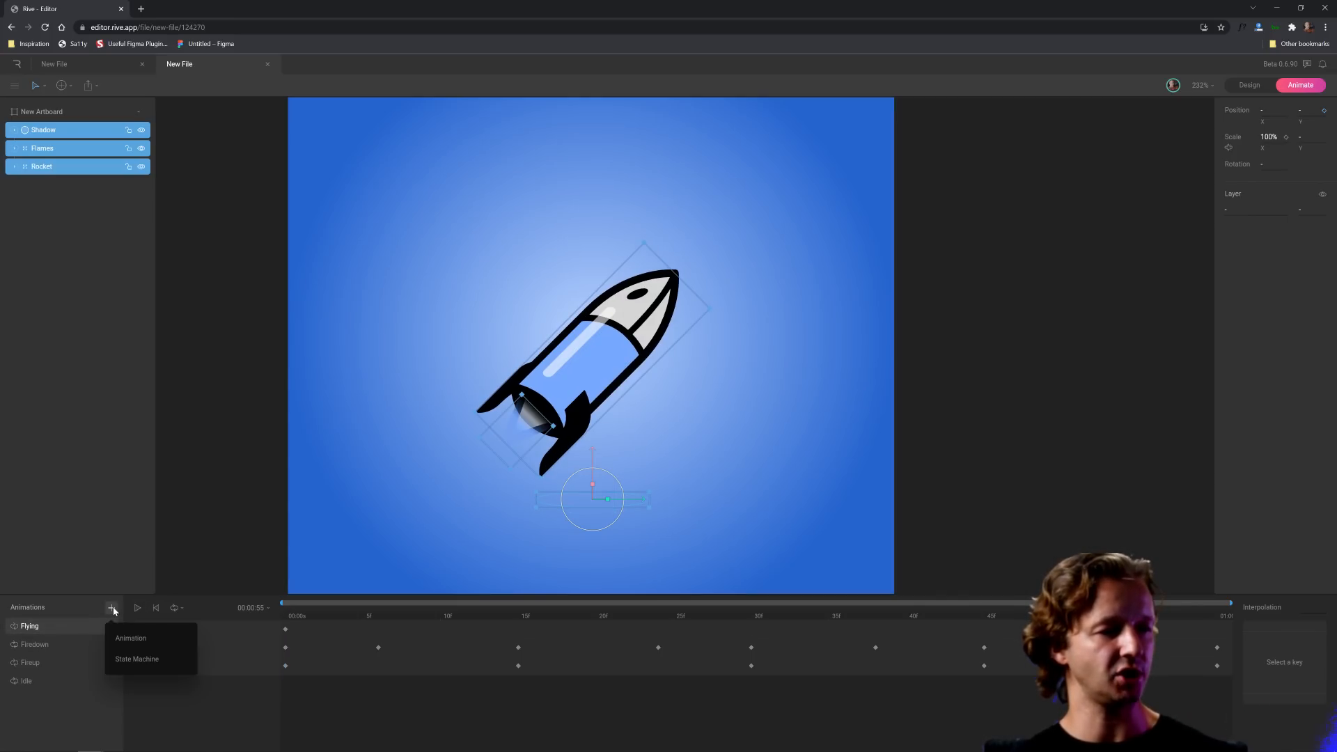
click(128, 660)
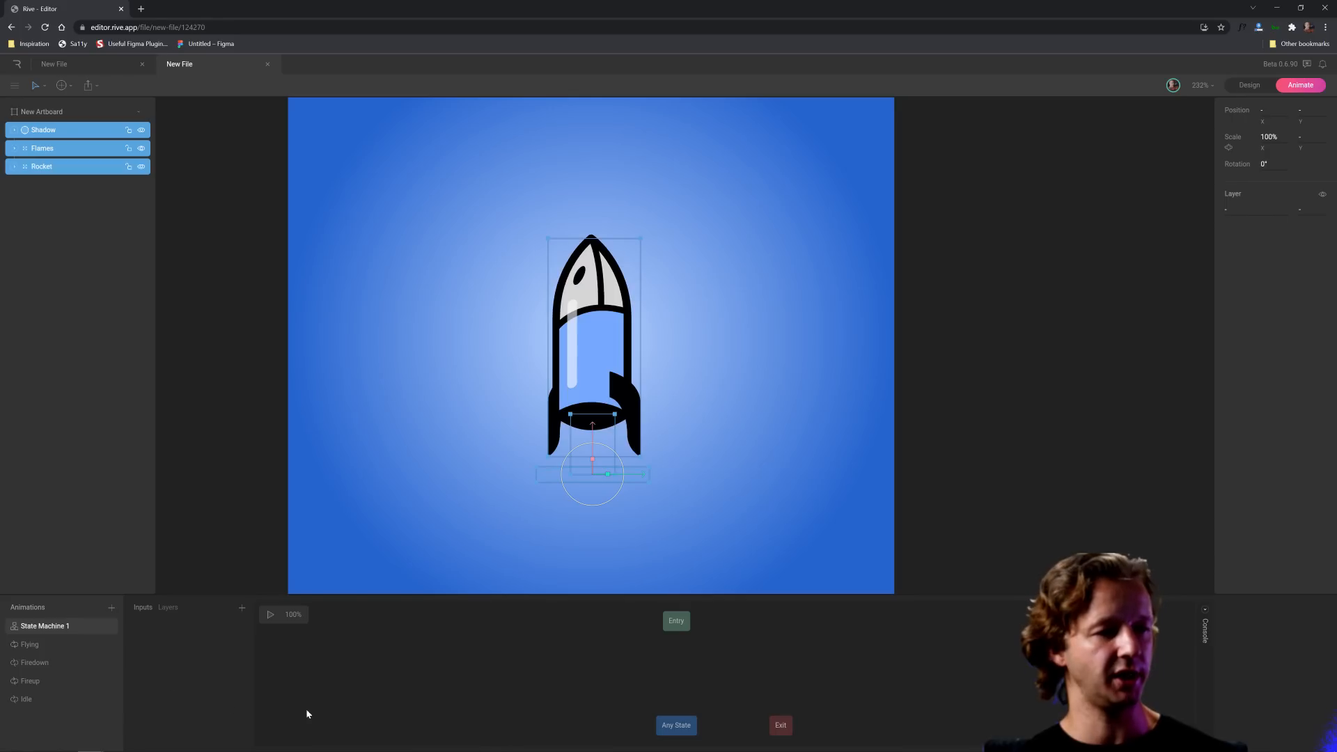
drag(477, 638, 915, 706)
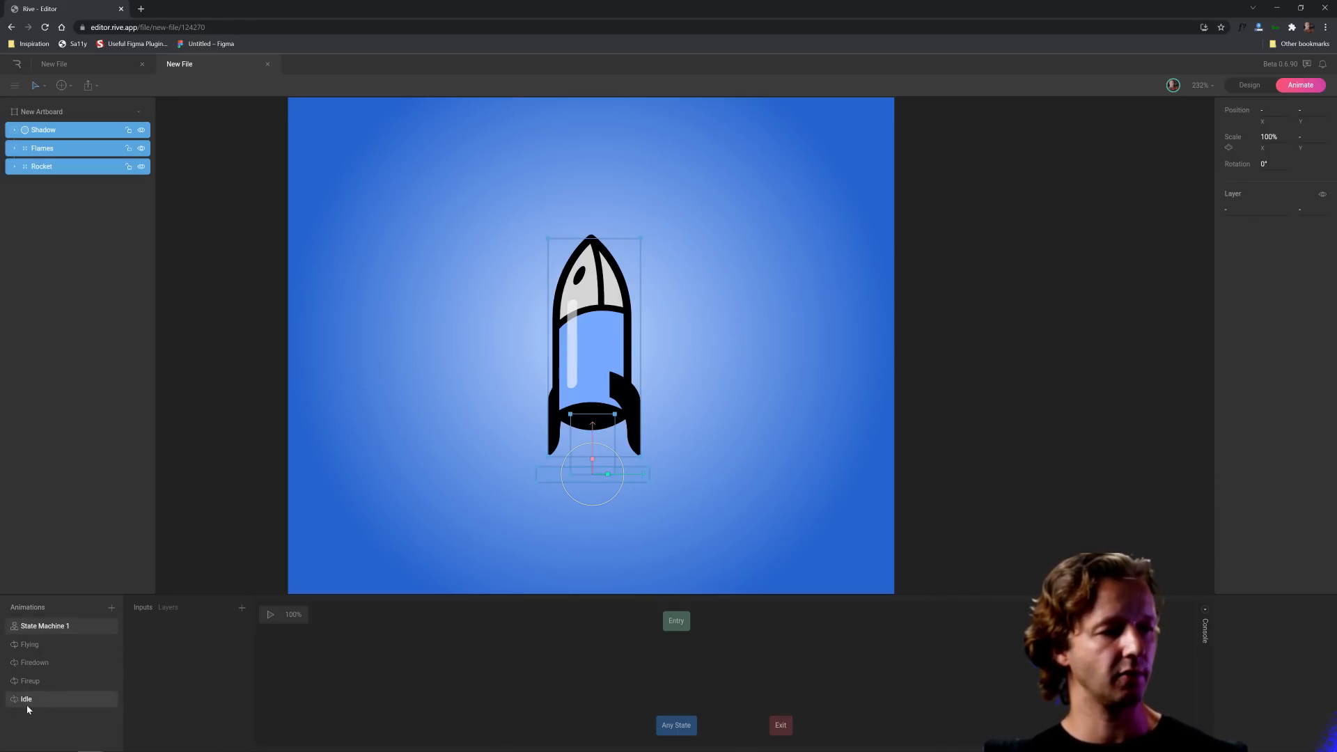
- Move the Entry state aside, add the Idle animation next to it, and connect Entry to Idle with a transition
drag(678, 630, 504, 673)
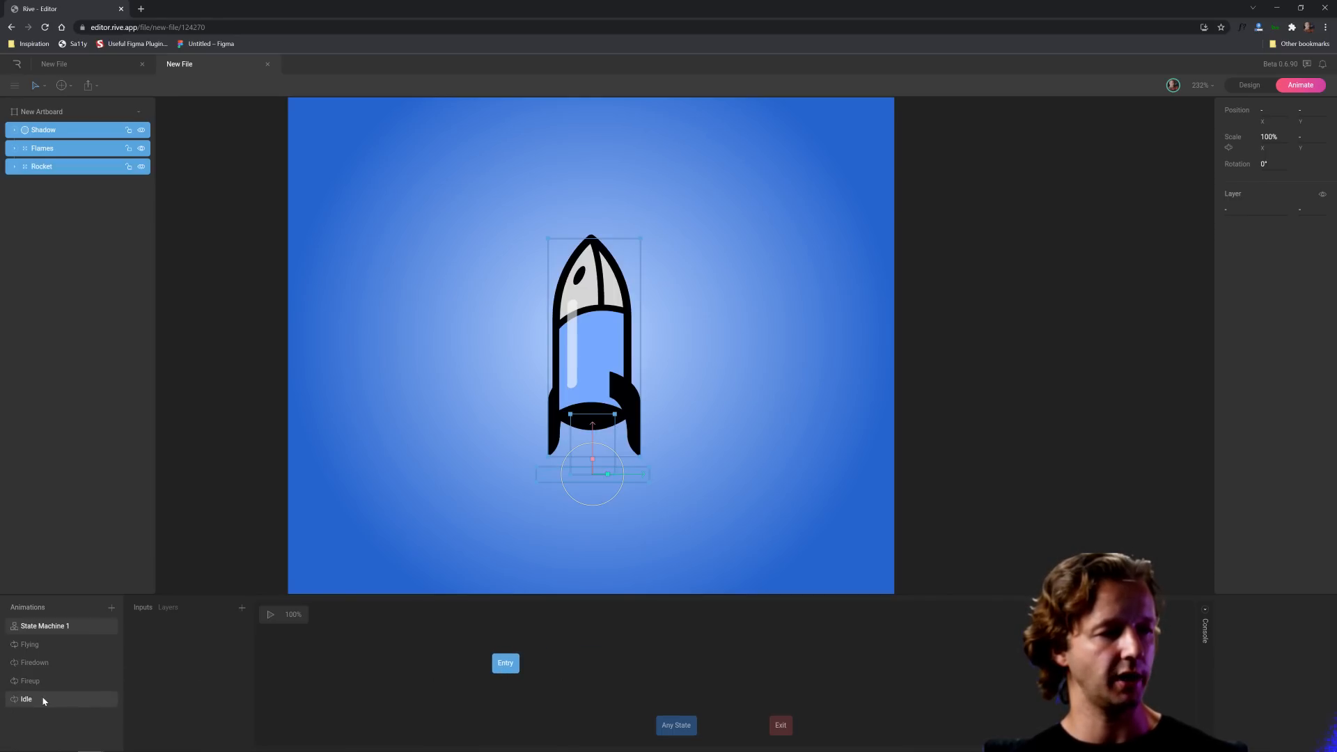
drag(42, 699, 331, 732)
drag(549, 665, 564, 666)
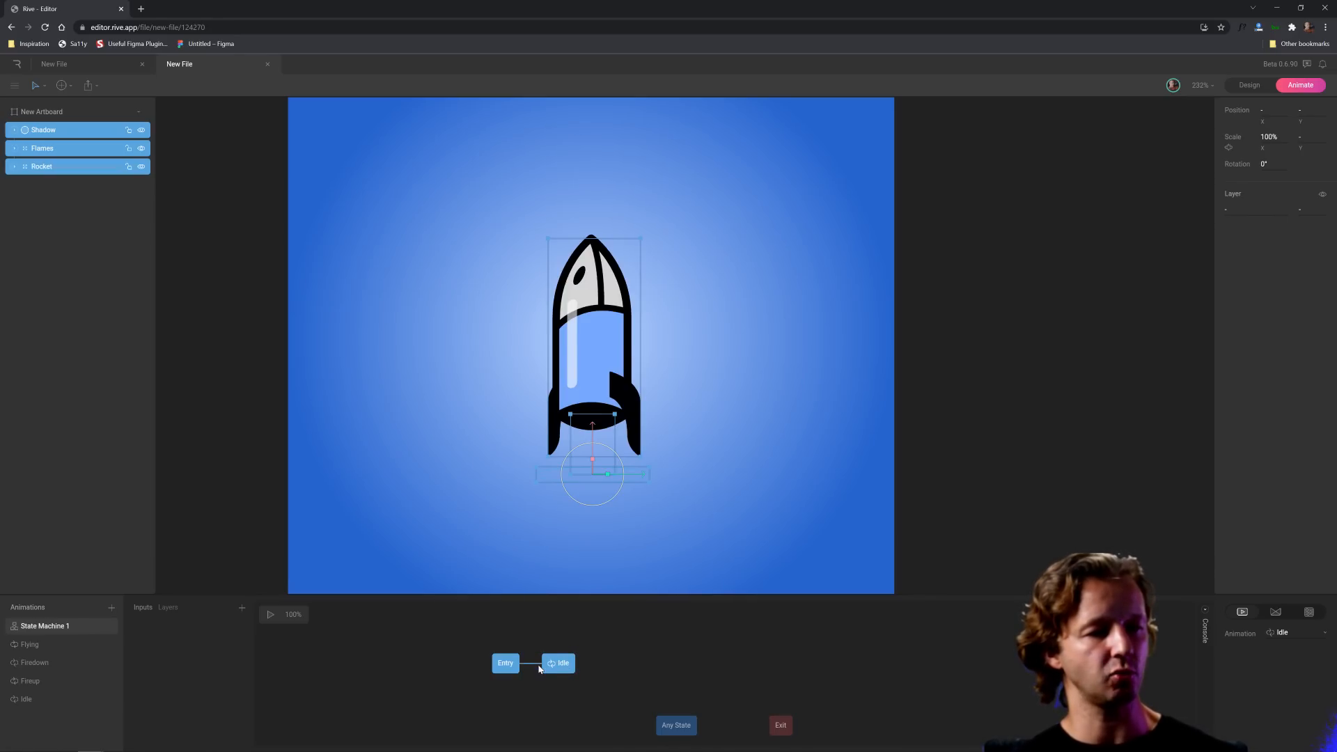
click(538, 694)
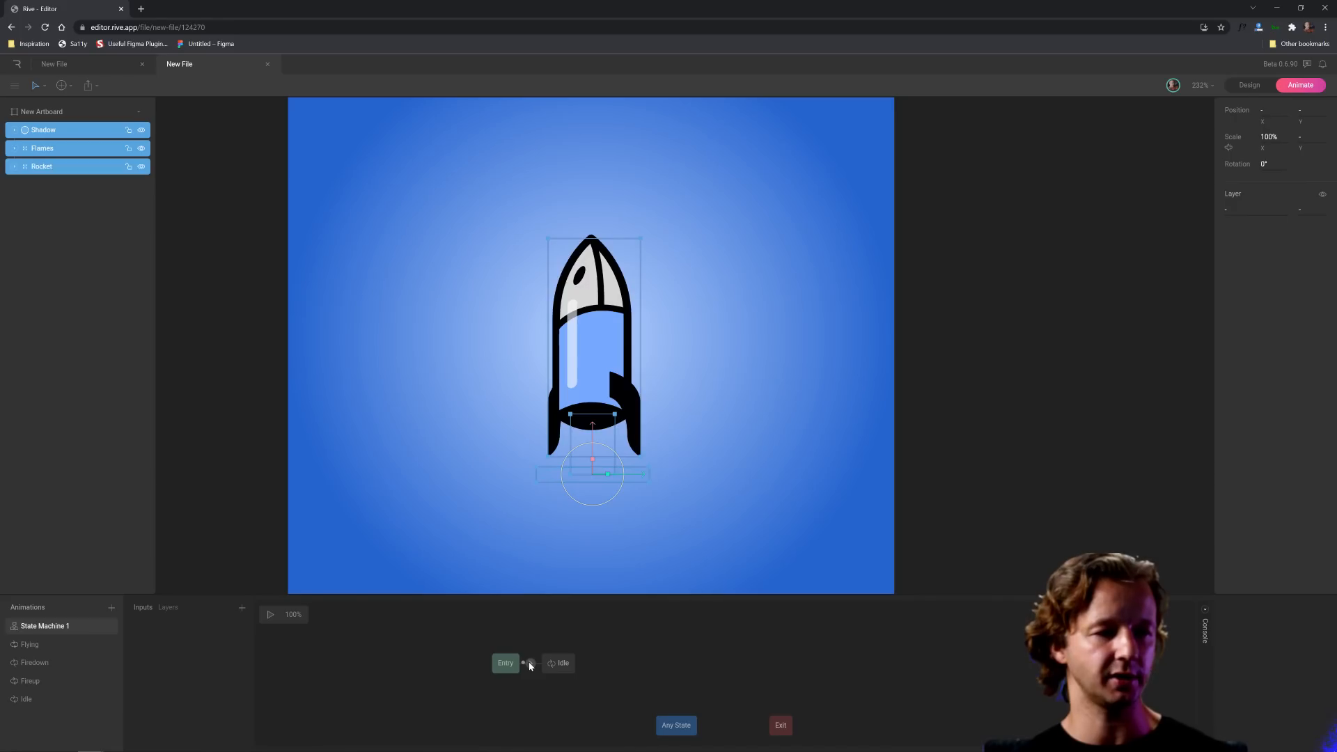
click(530, 664)
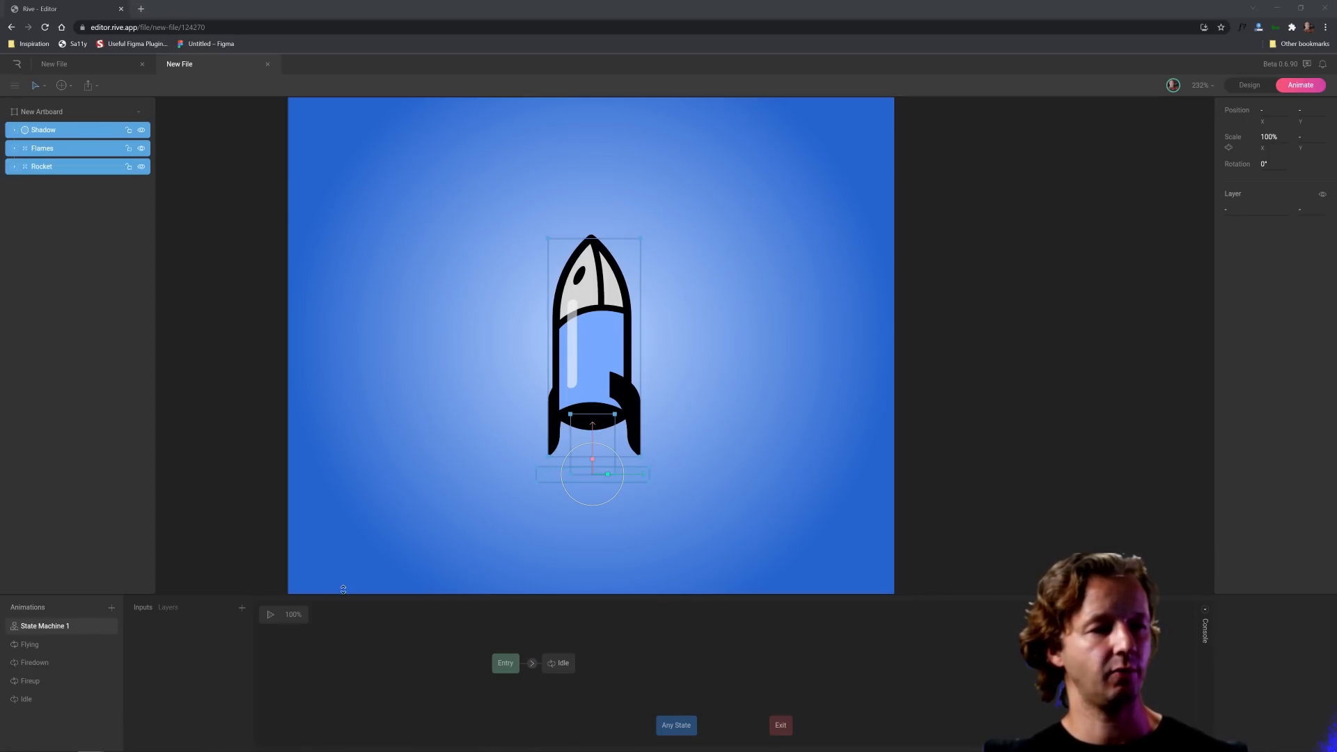
- Add a trigger input to the state machine and open the settings of the Entry to Idle transition
click(242, 608)
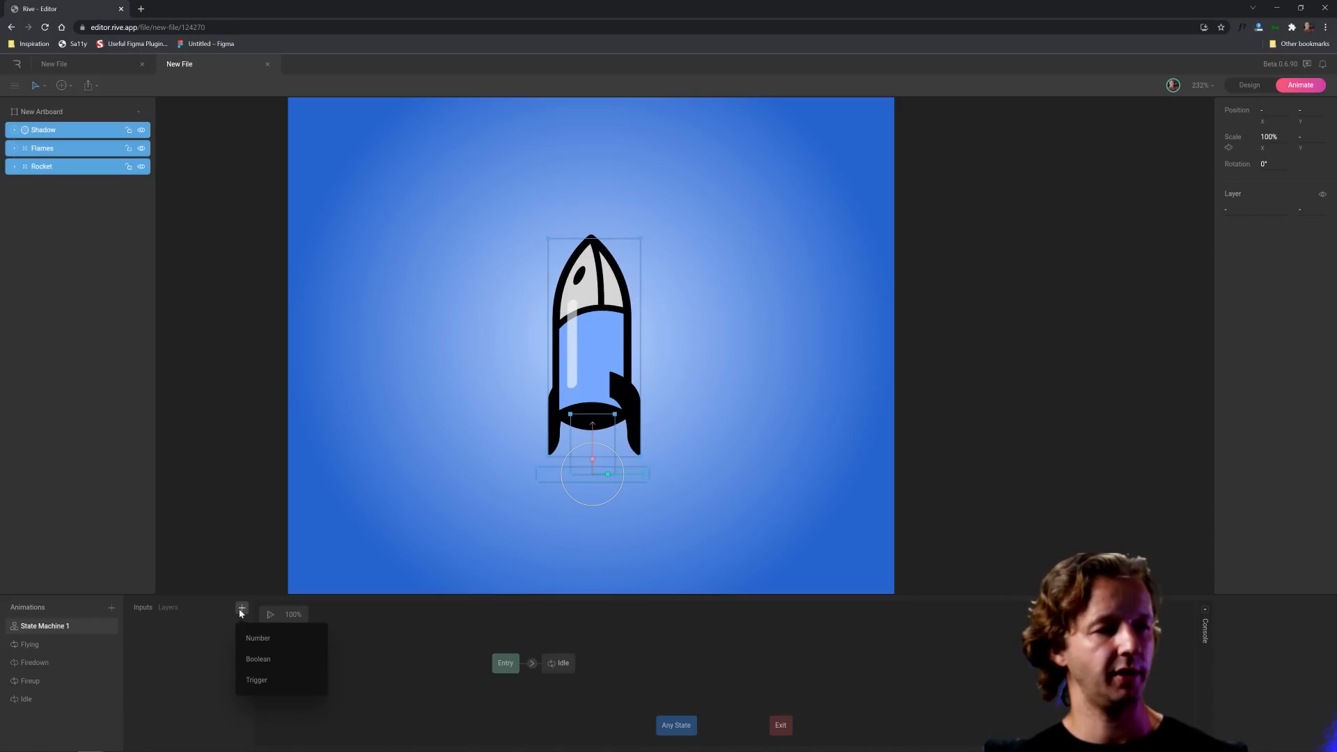
click(258, 680)
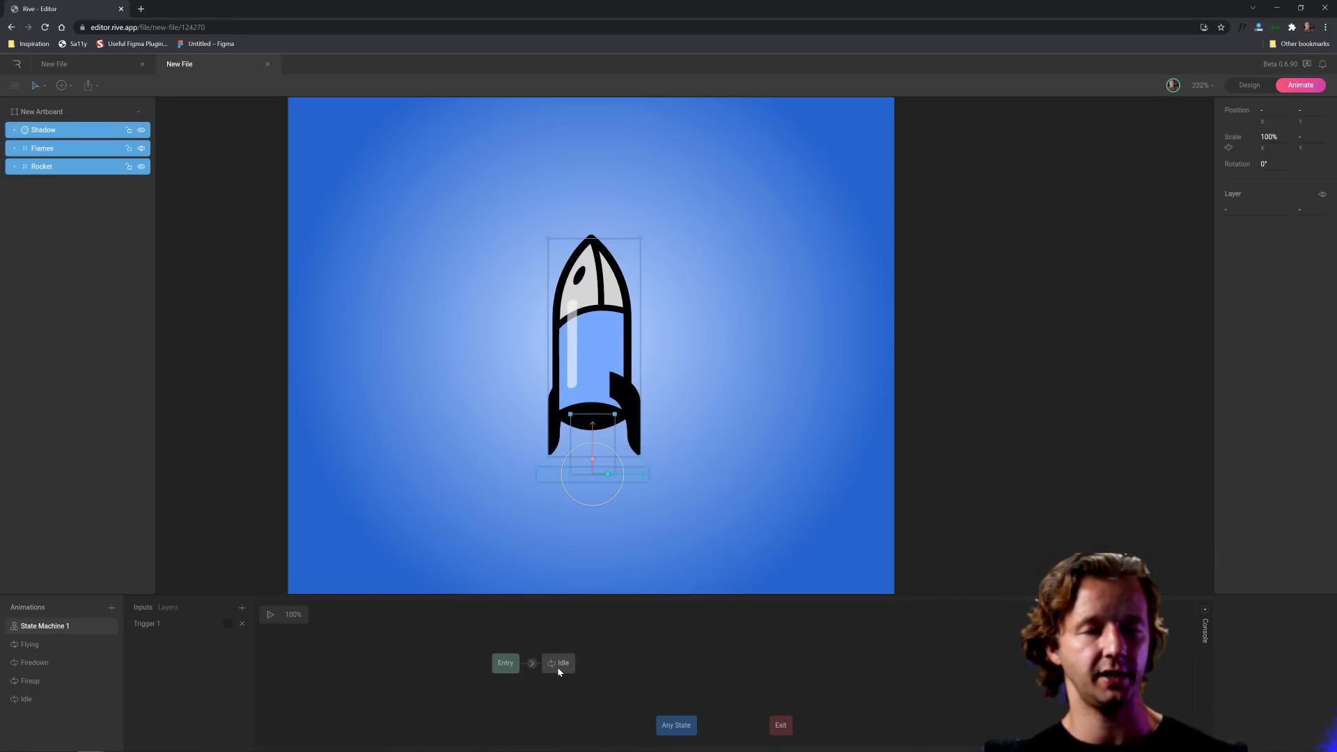
click(532, 665)
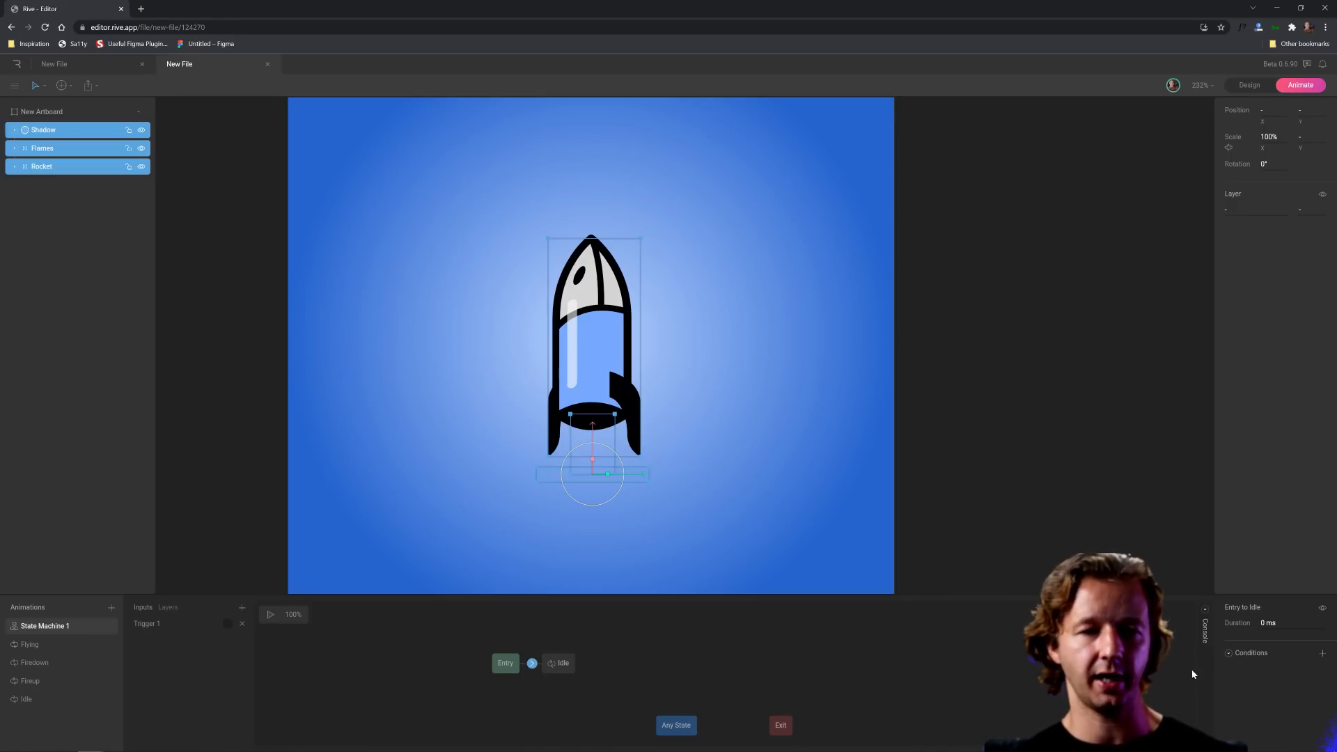
- Give the Entry to Idle transition a Trigger 1 condition and a duration of 250 ms
click(1322, 653)
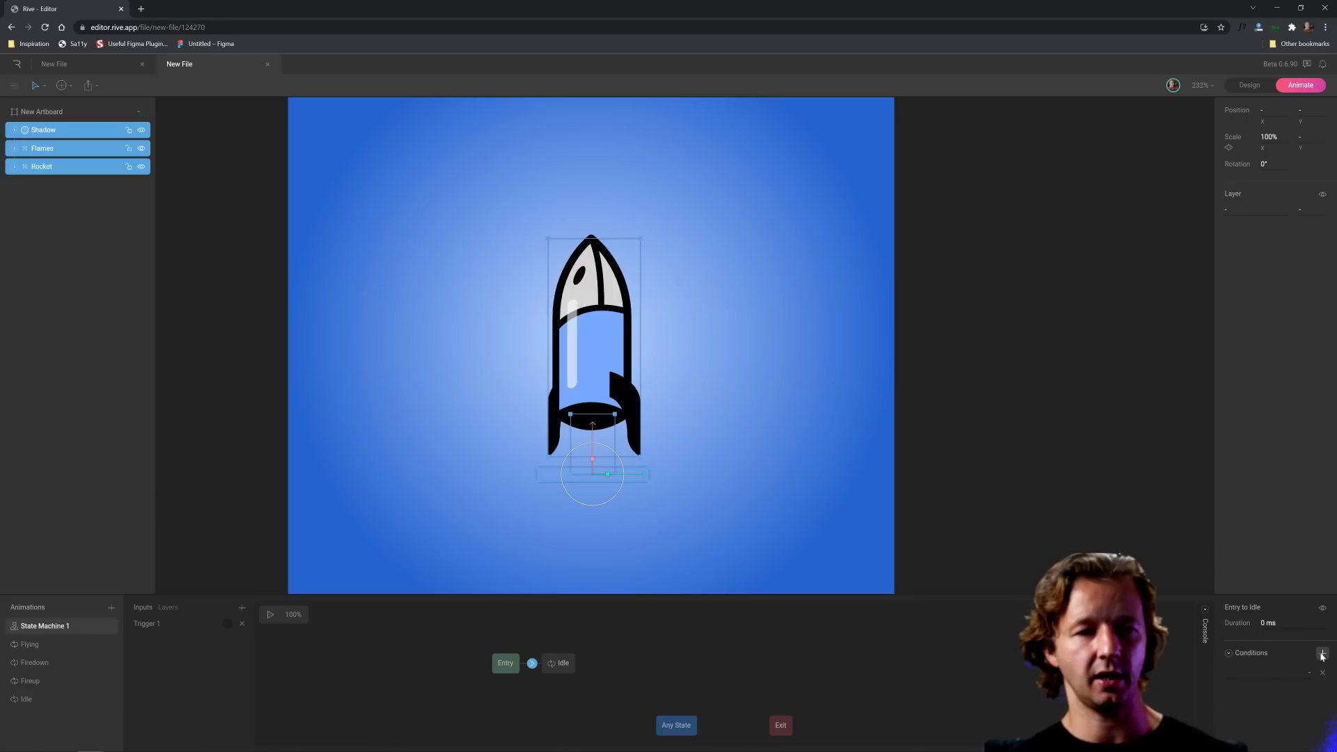
click(1274, 672)
click(1265, 693)
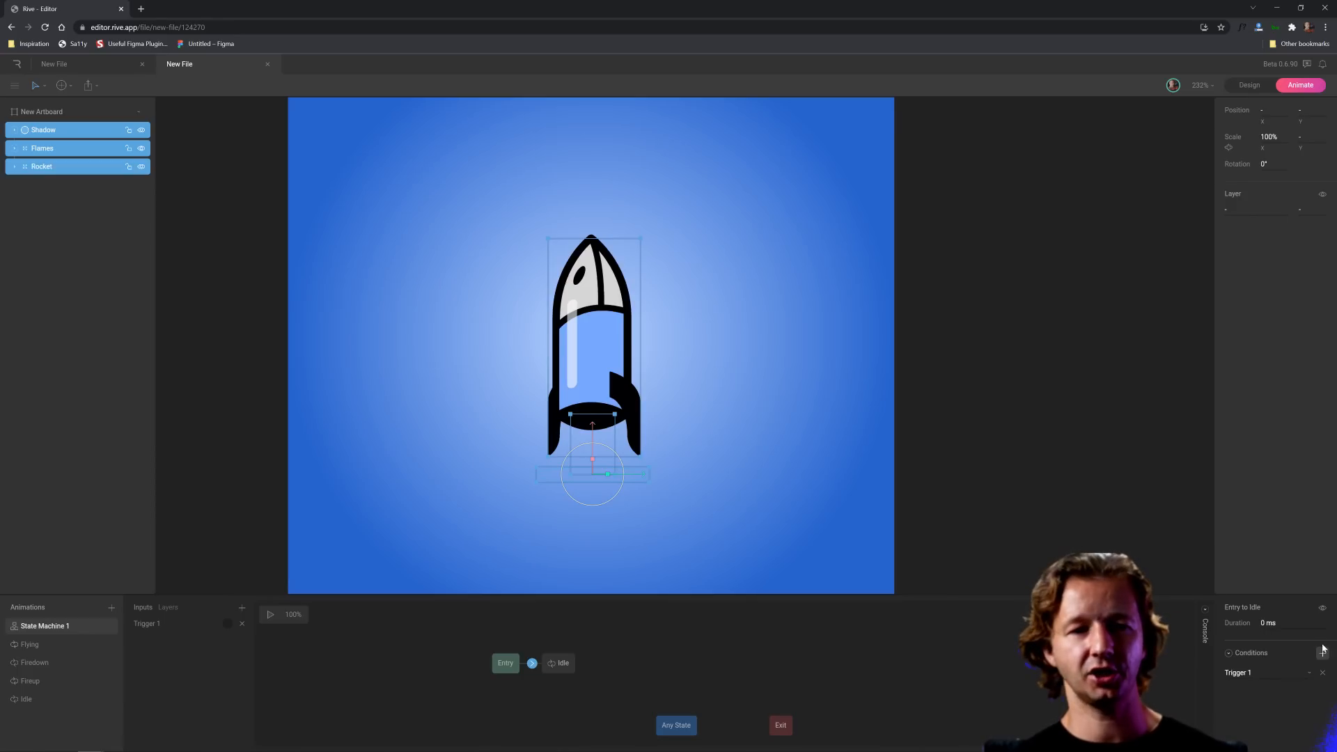
click(1282, 625)
text(25)
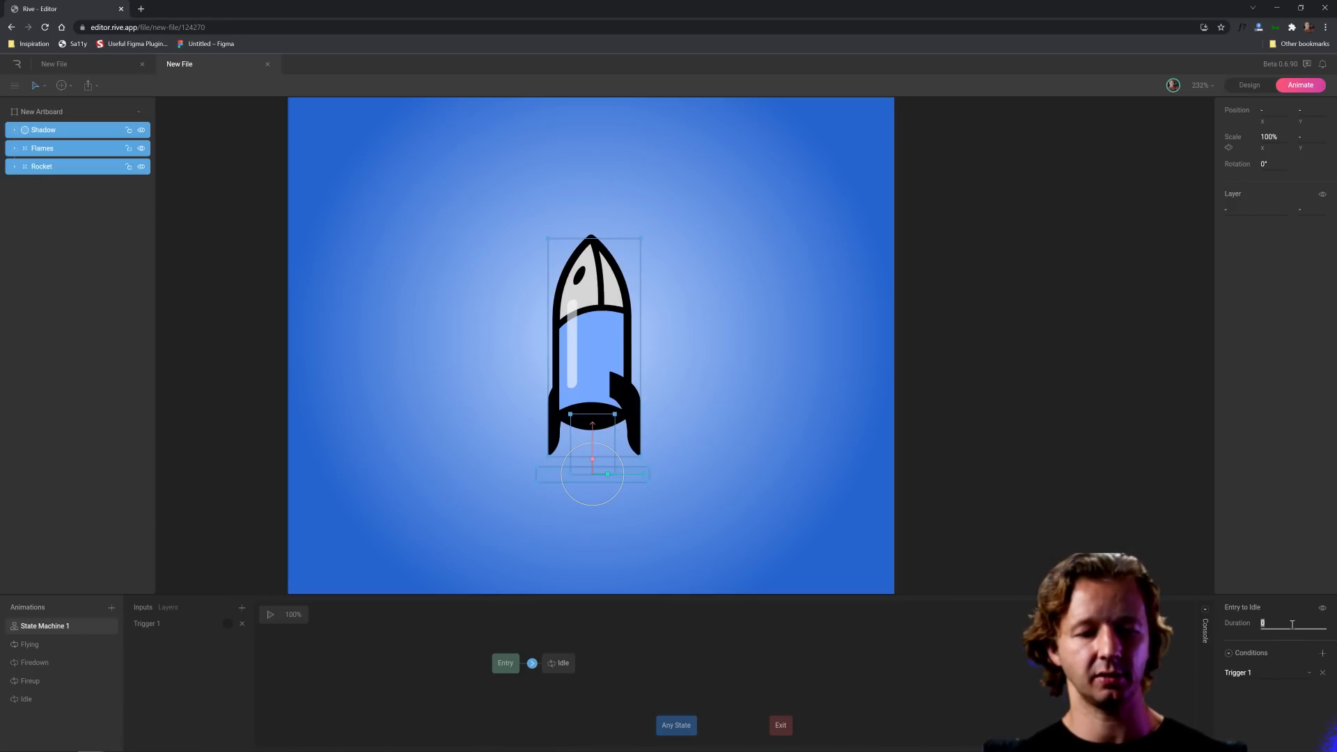
text(0)
key(Return)
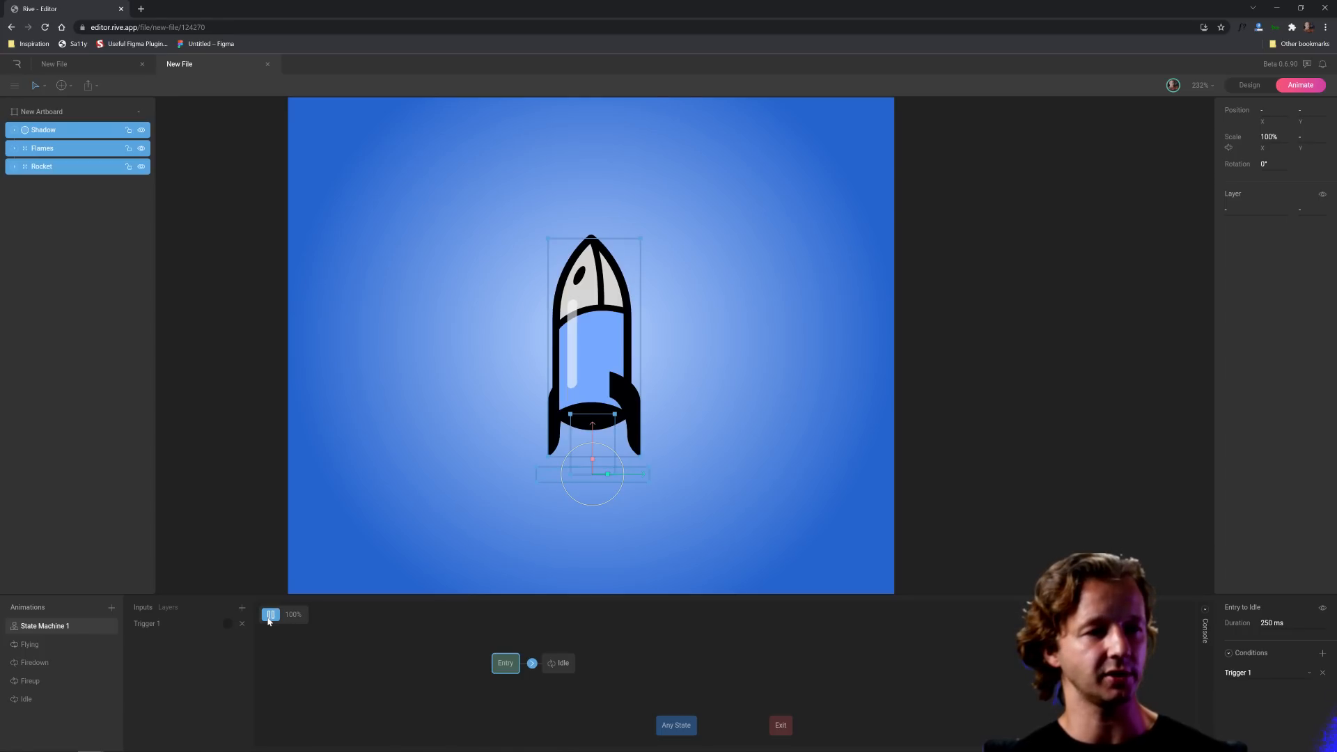
- Play the state machine to preview the switch from Entry to Idle, with all artboard objects deselected, and stop playback
click(432, 669)
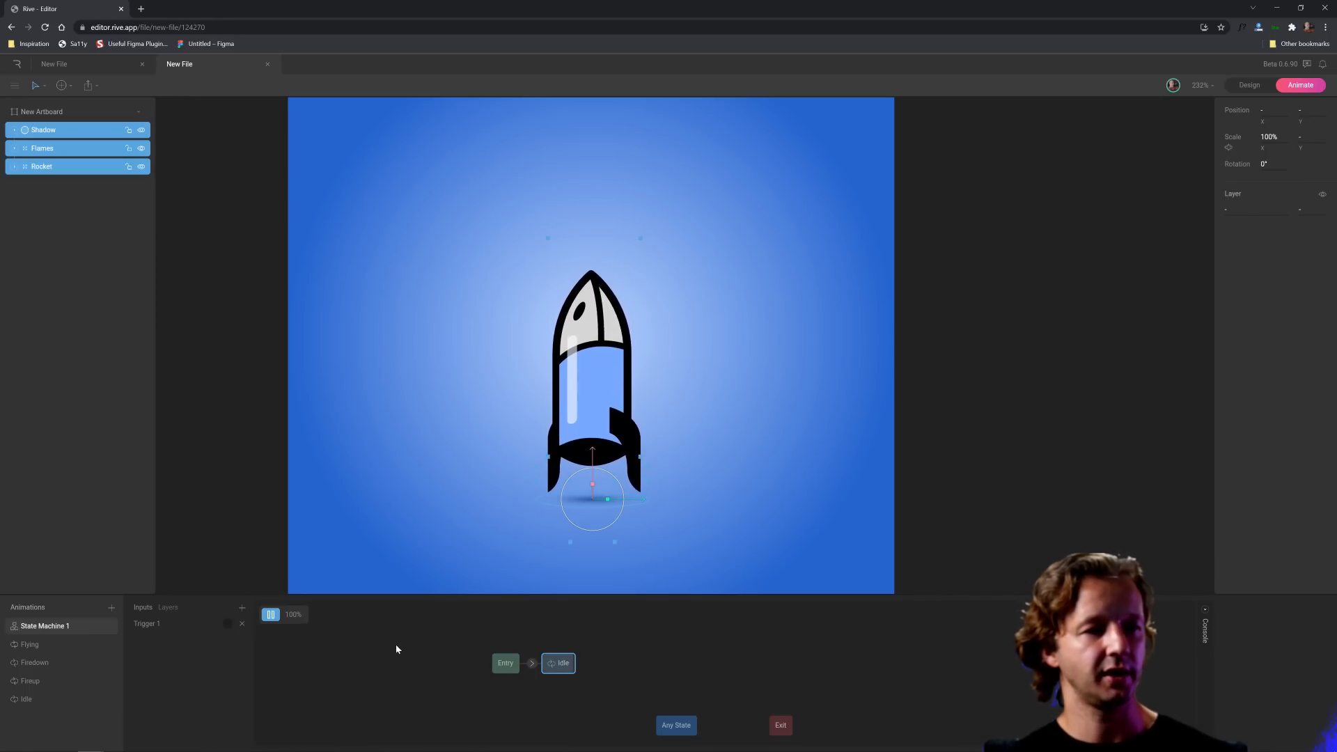
click(436, 525)
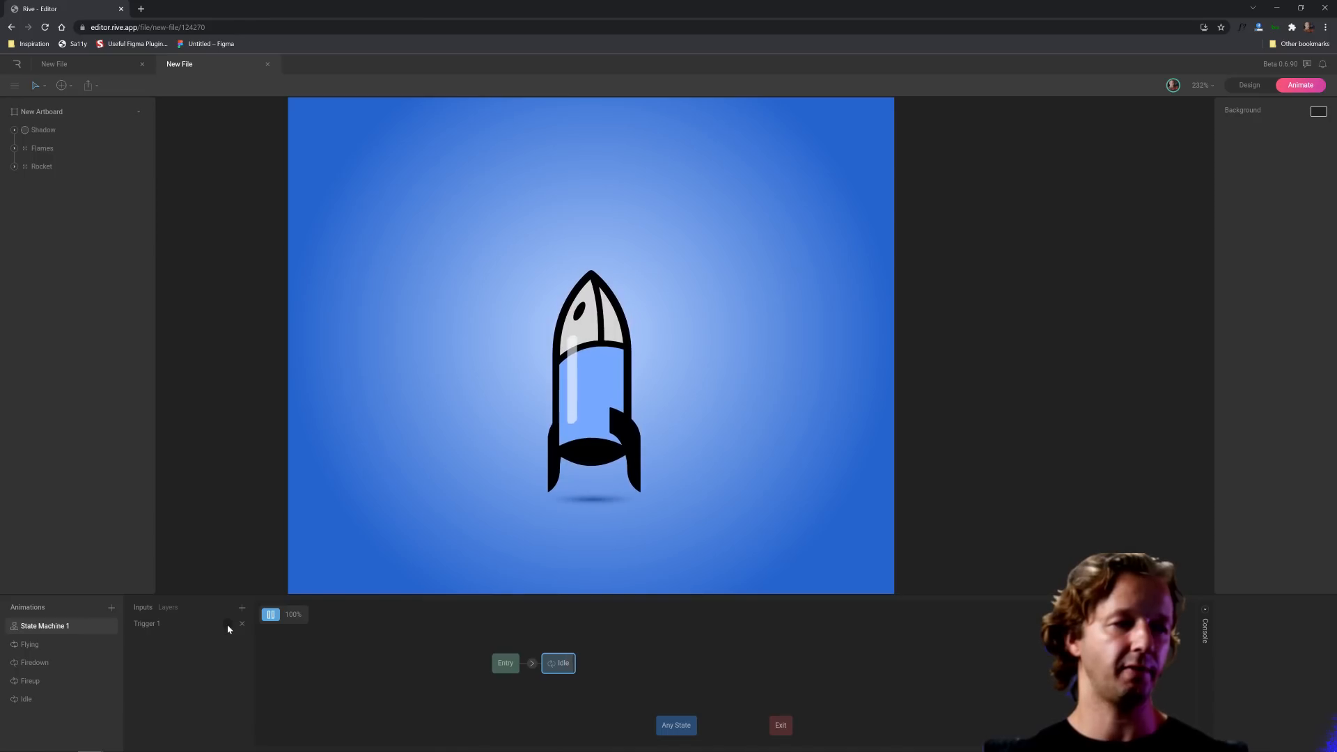
click(270, 614)
- Add the Fireup animation after Idle with a transition from Idle, and preview it by firing Trigger 1
click(29, 663)
drag(39, 682, 598, 684)
drag(603, 688, 605, 686)
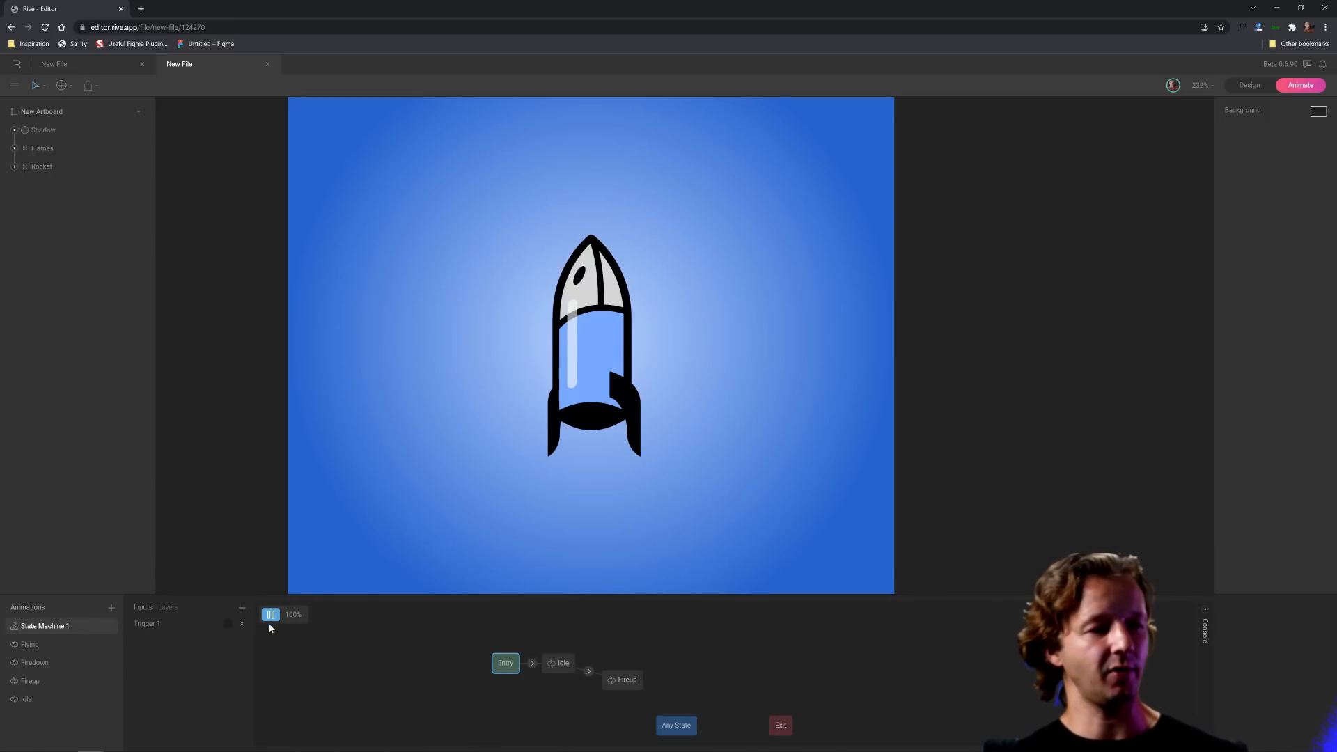
click(224, 624)
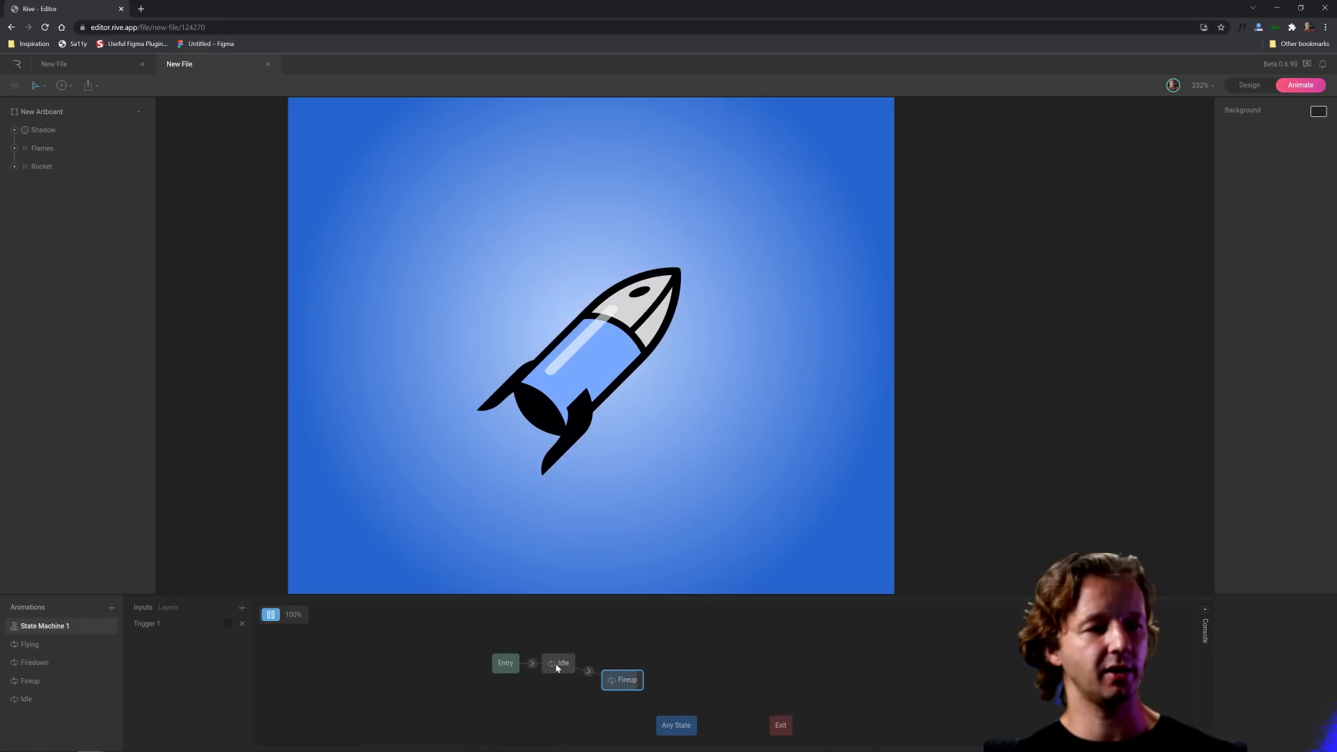
key(space)
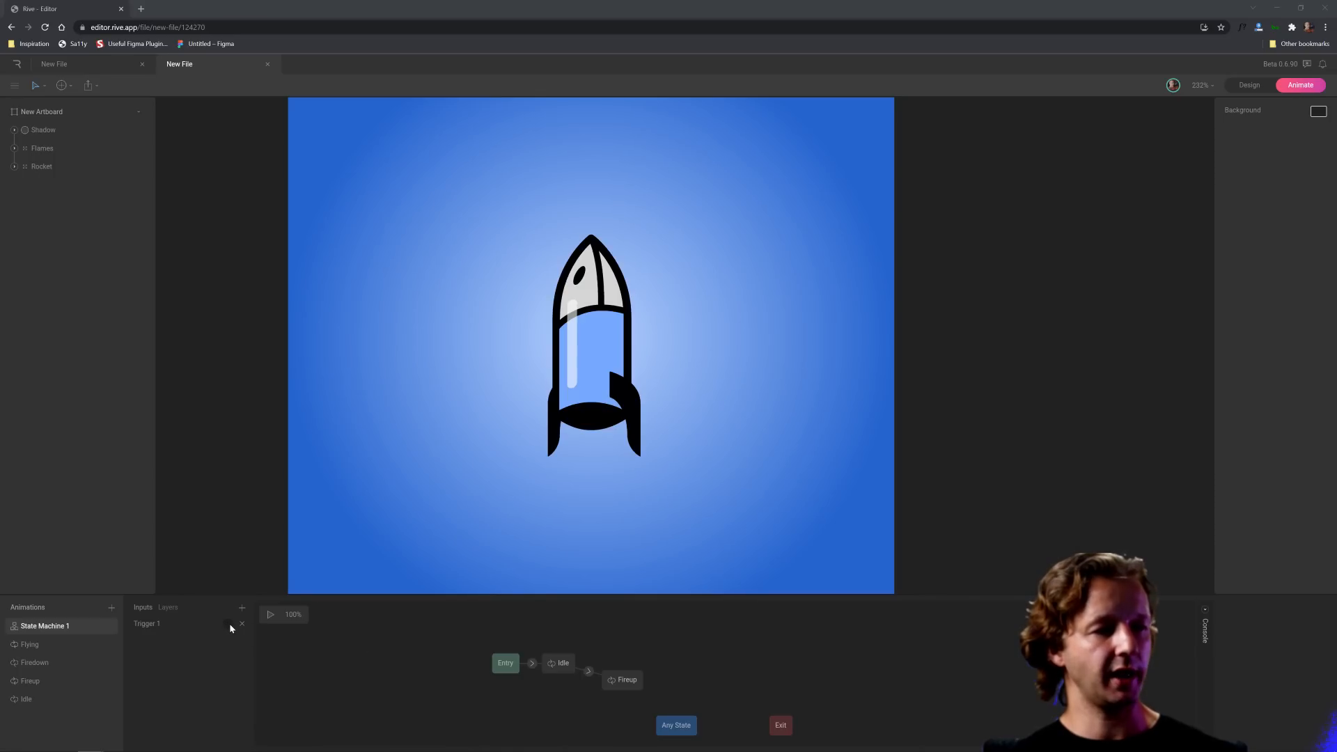
- Set the Idle to Fireup transition's duration to 1000 ms and add Trigger 1 as its condition
click(588, 671)
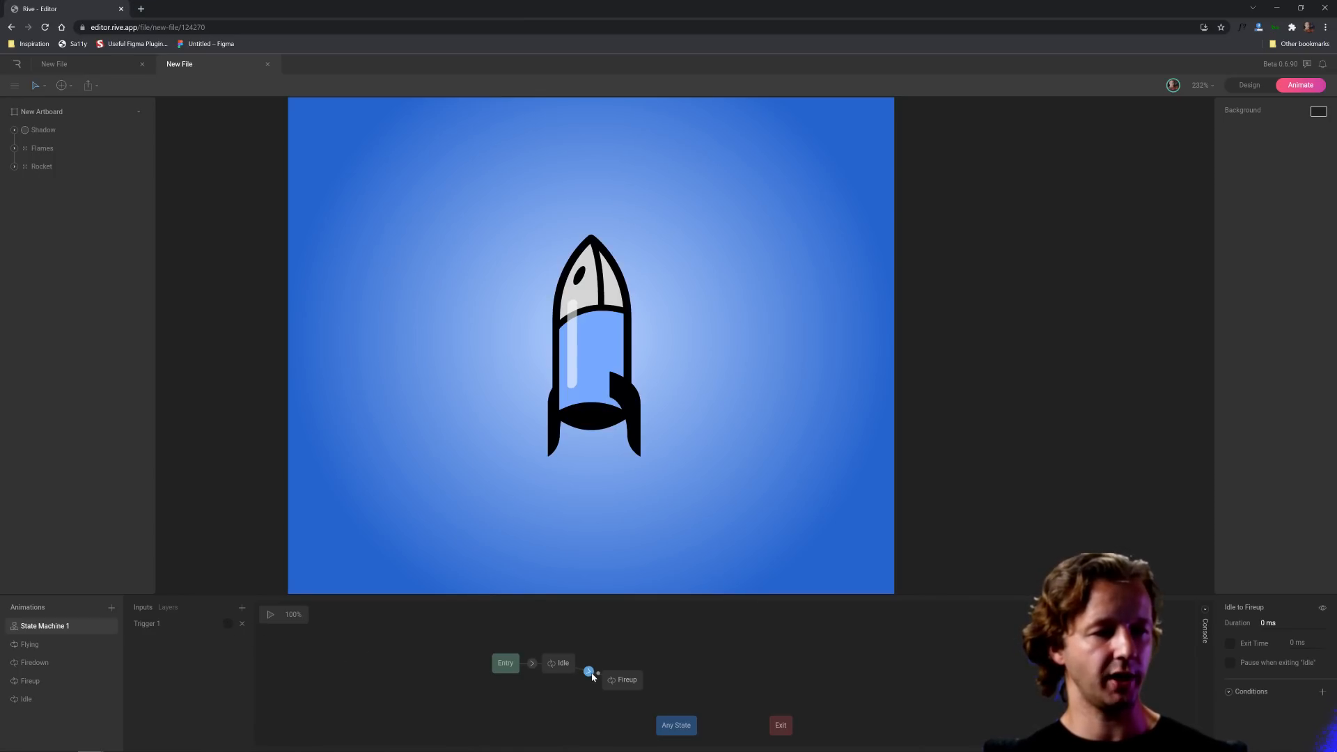
click(1268, 623)
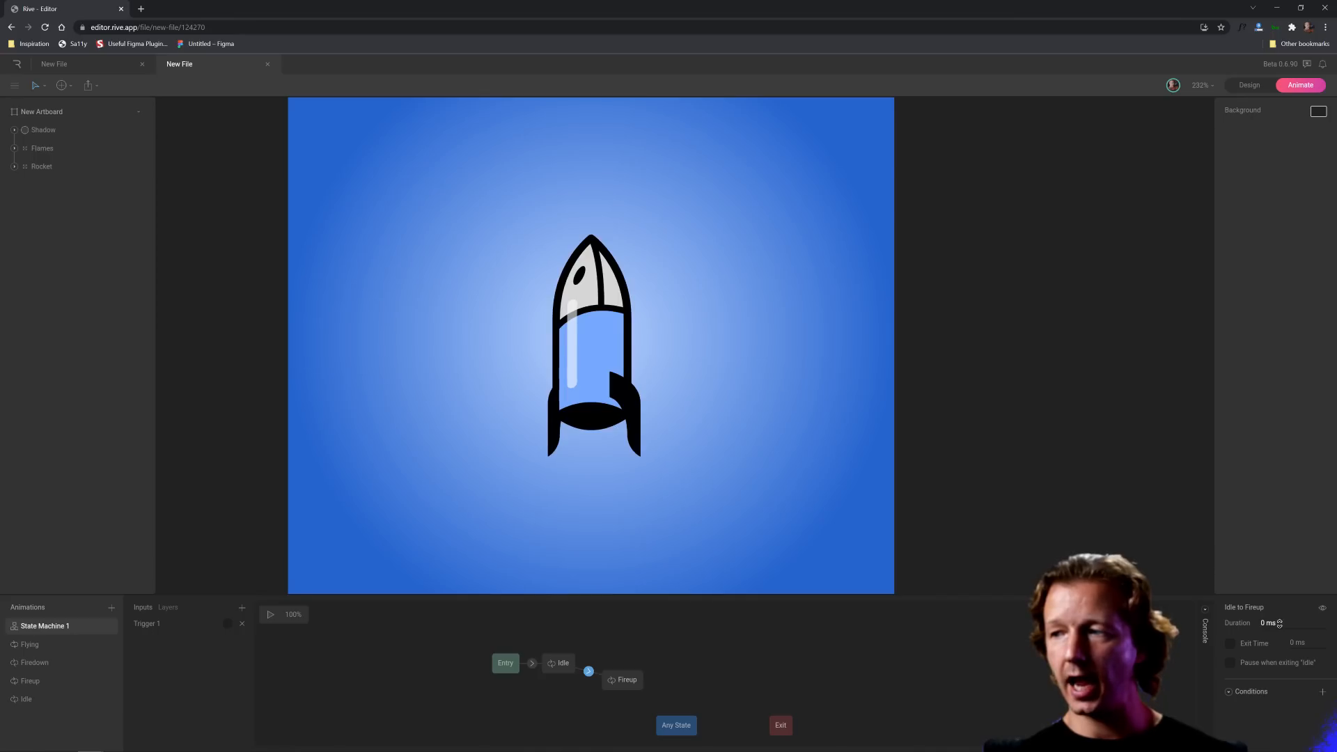
text(1000)
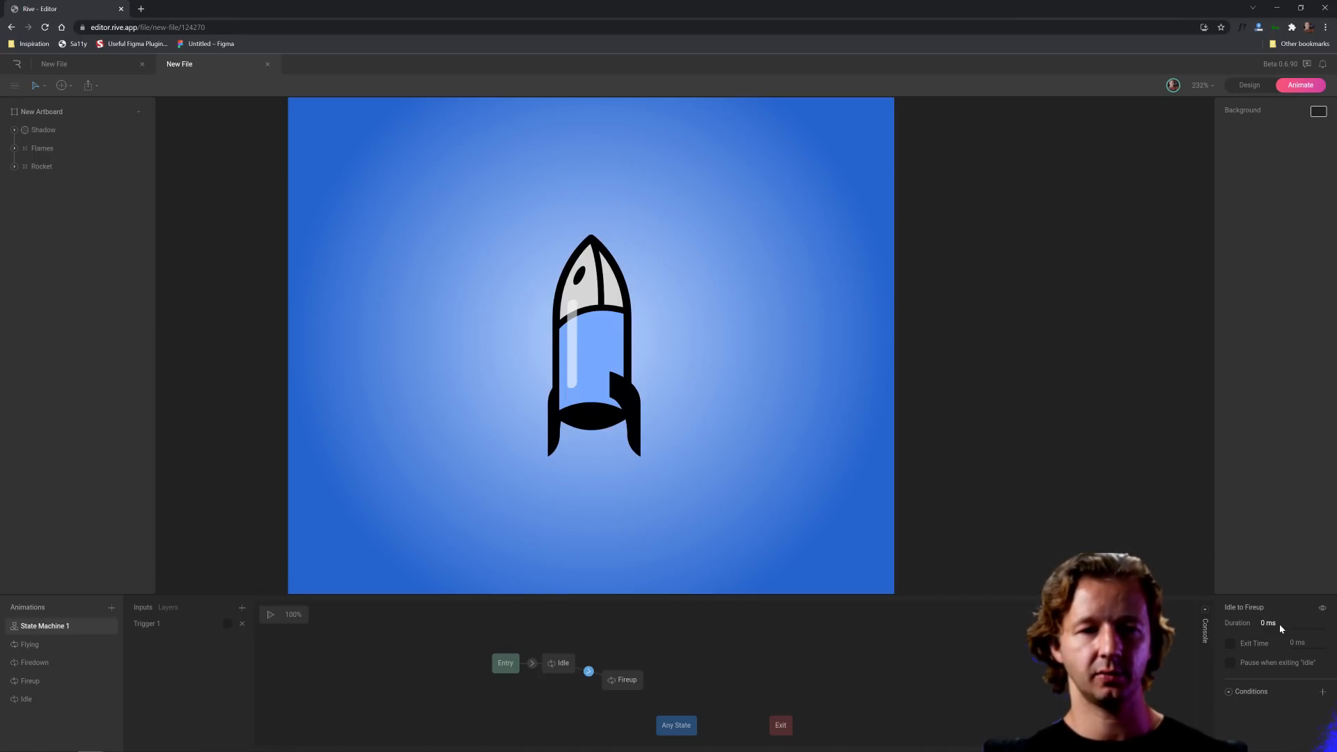
click(1321, 691)
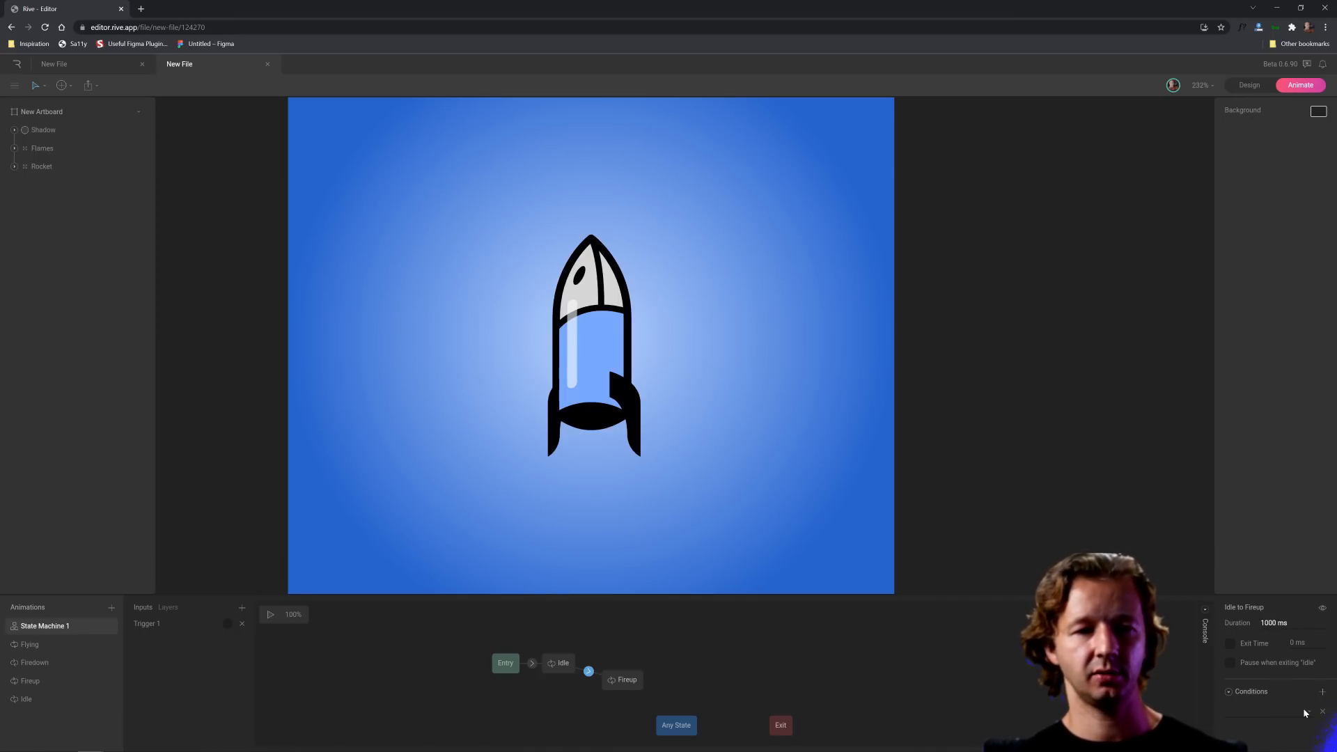
click(1264, 711)
click(1237, 729)
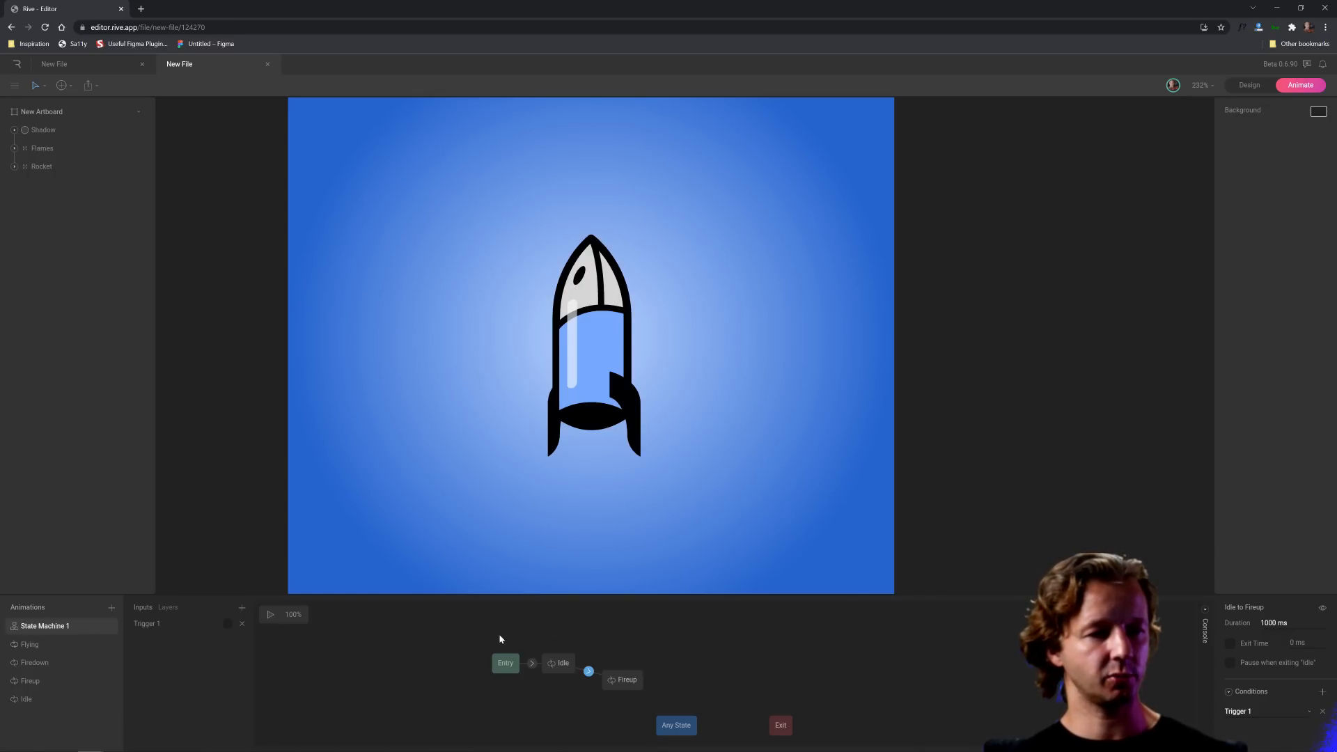
- Play the state machine and fire Trigger 1 to test the conditioned Idle to Fireup transition
click(424, 628)
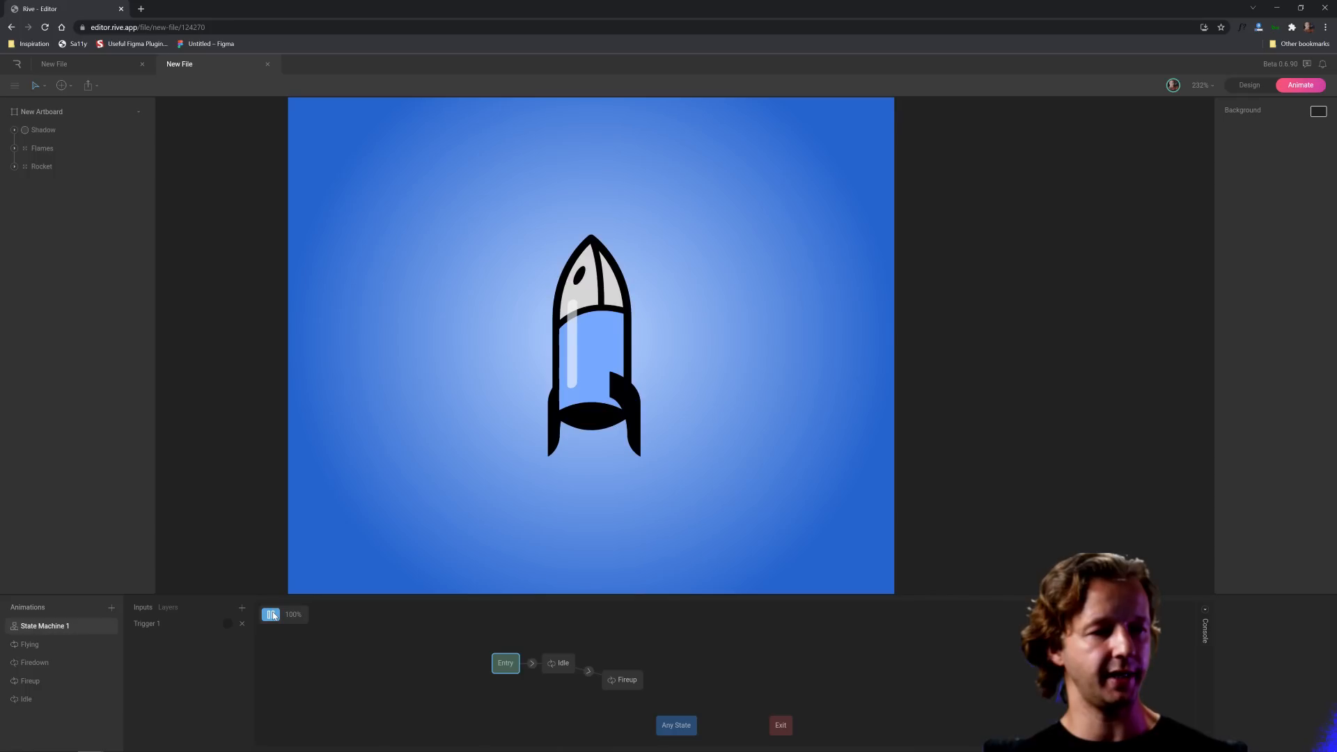
click(229, 624)
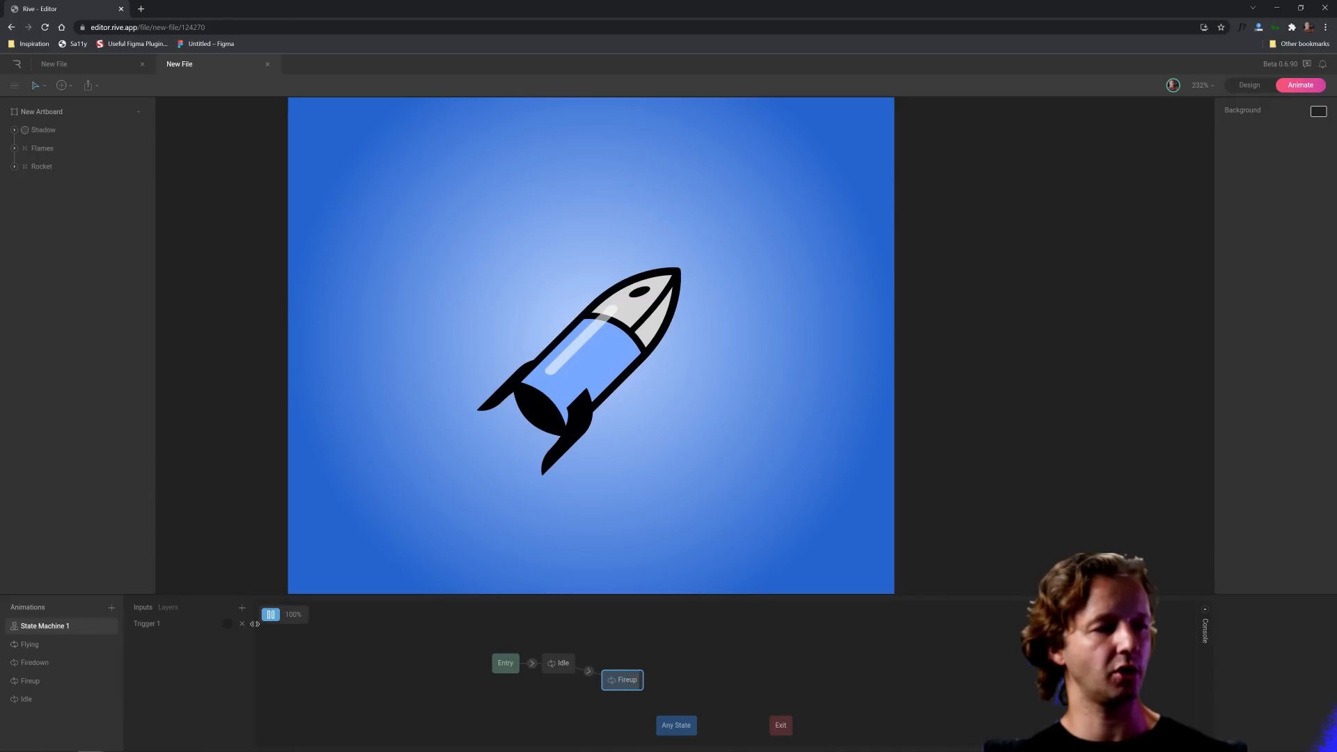
key(space)
- Change the Fireup and Firedown animations to One Shot playback and test State Machine 1 with Trigger 1
click(40, 683)
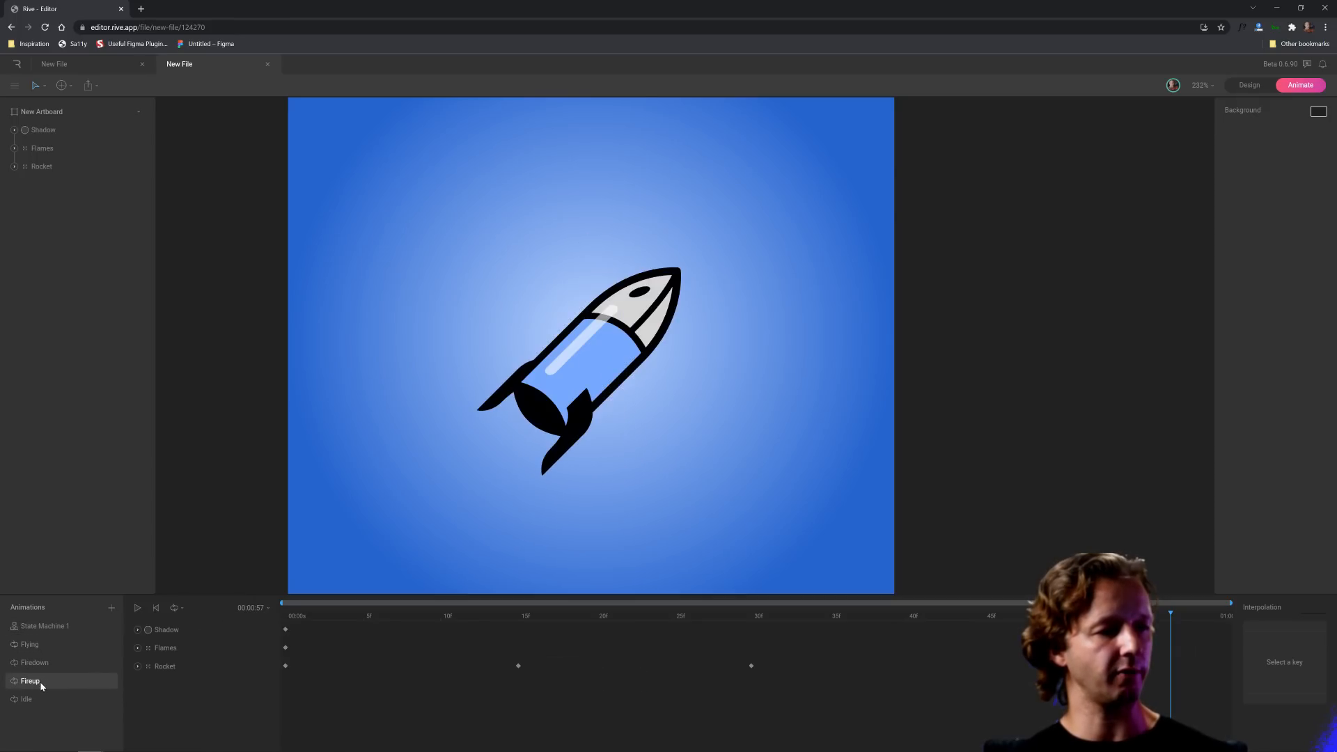
click(176, 612)
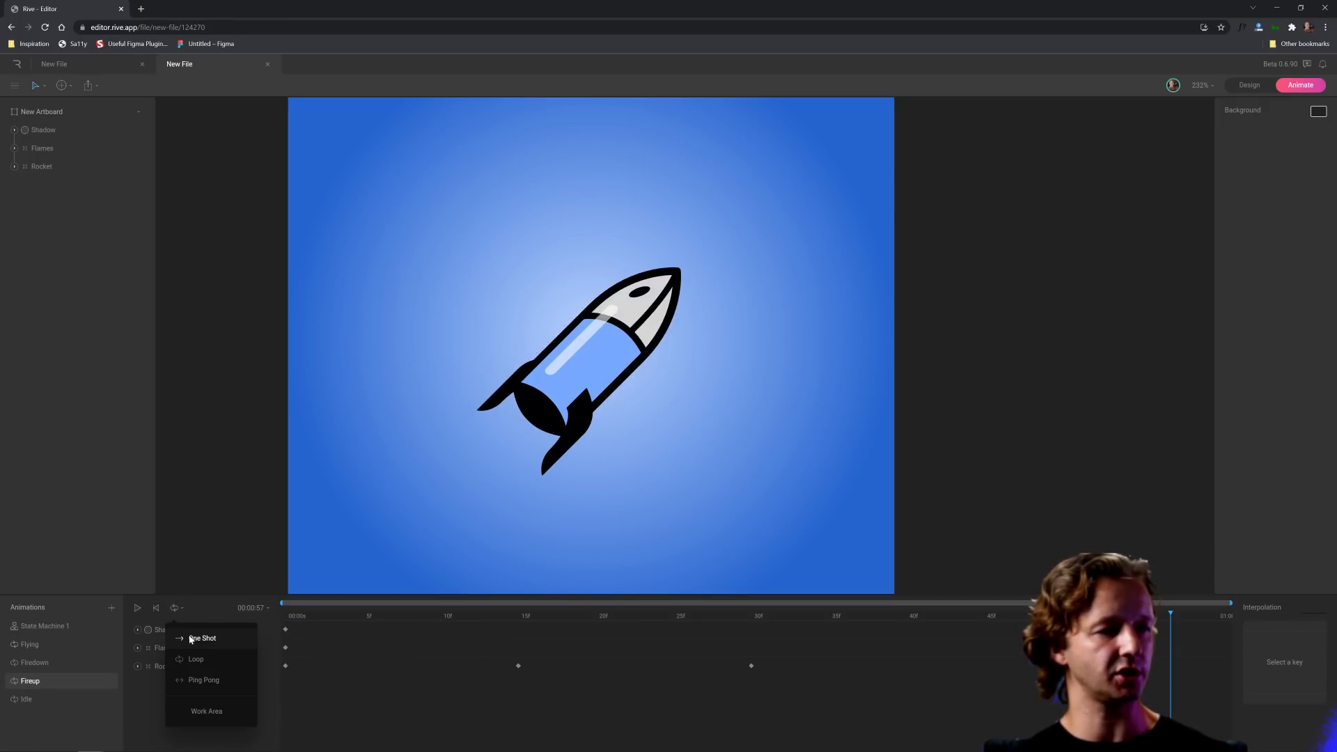
click(198, 636)
click(77, 662)
click(184, 607)
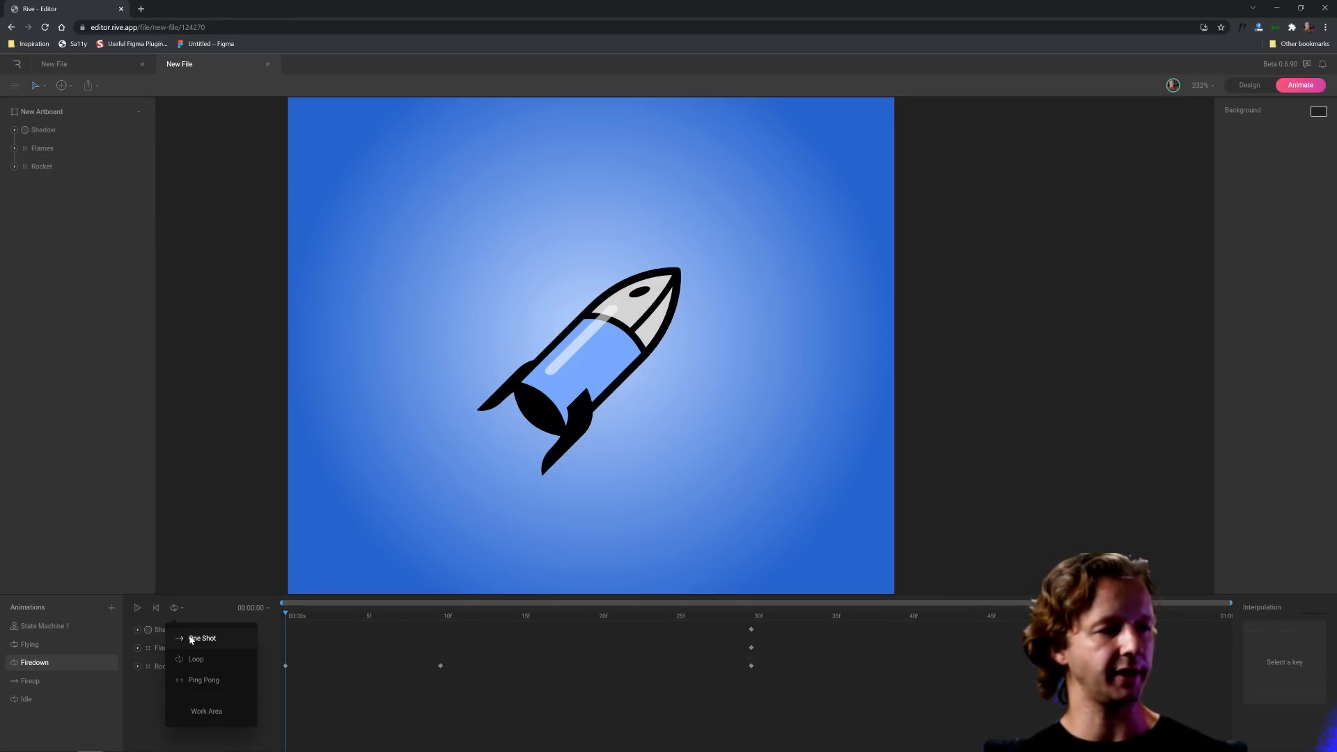
click(195, 639)
click(69, 627)
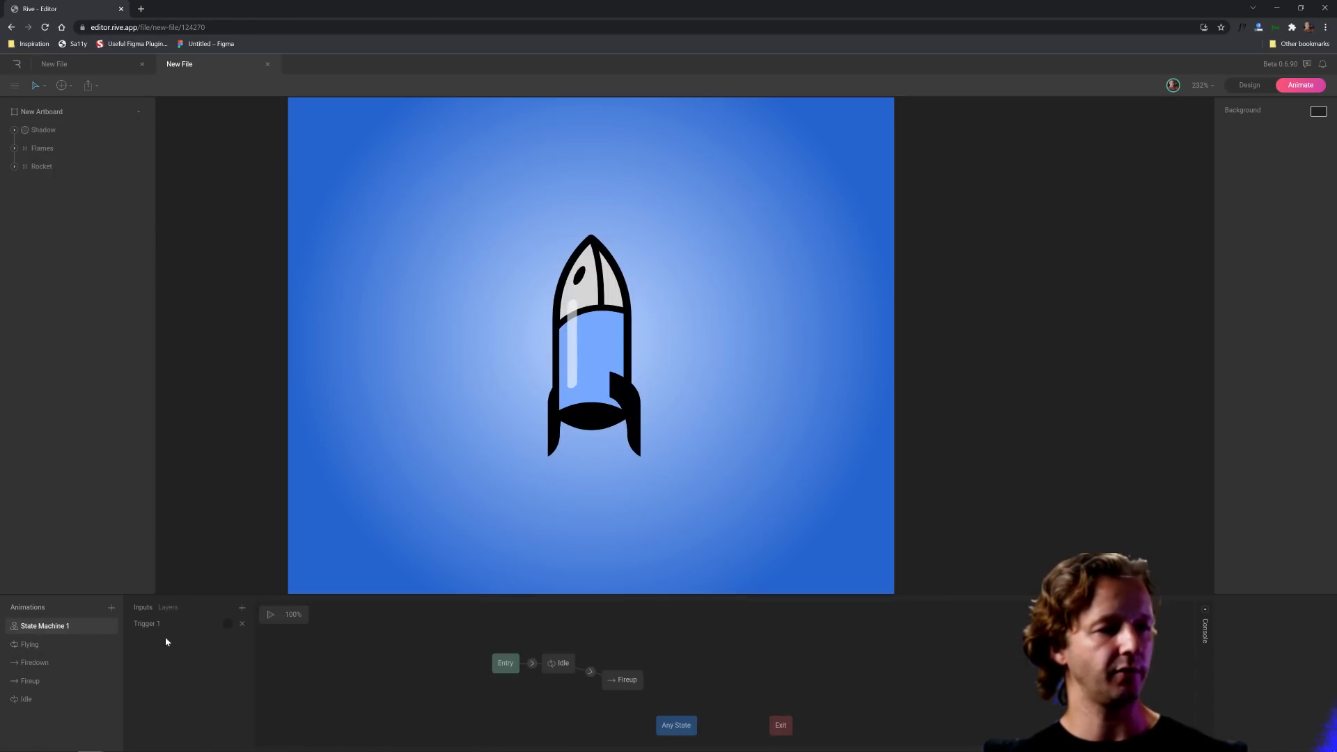
click(229, 626)
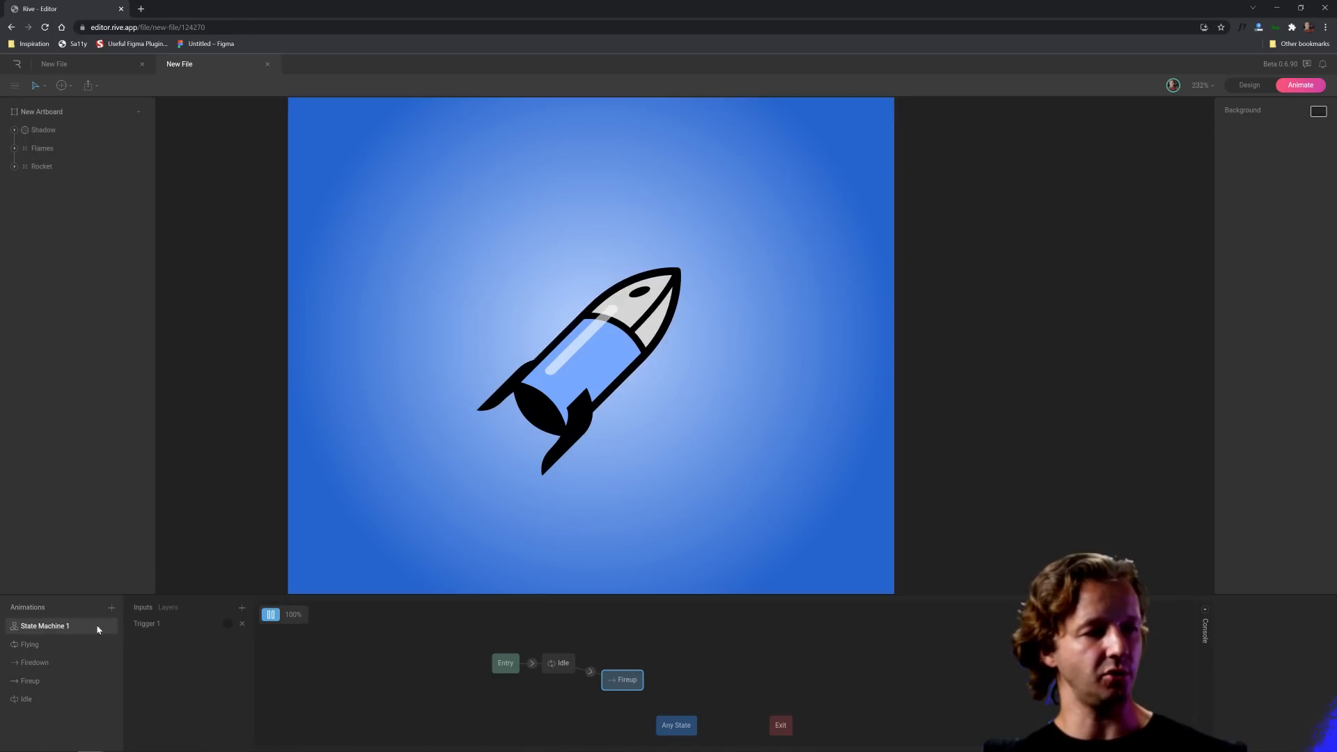
- Add the Flying animation beyond Fireup in the state machine and connect Fireup to Flying with a transition
drag(40, 648, 685, 668)
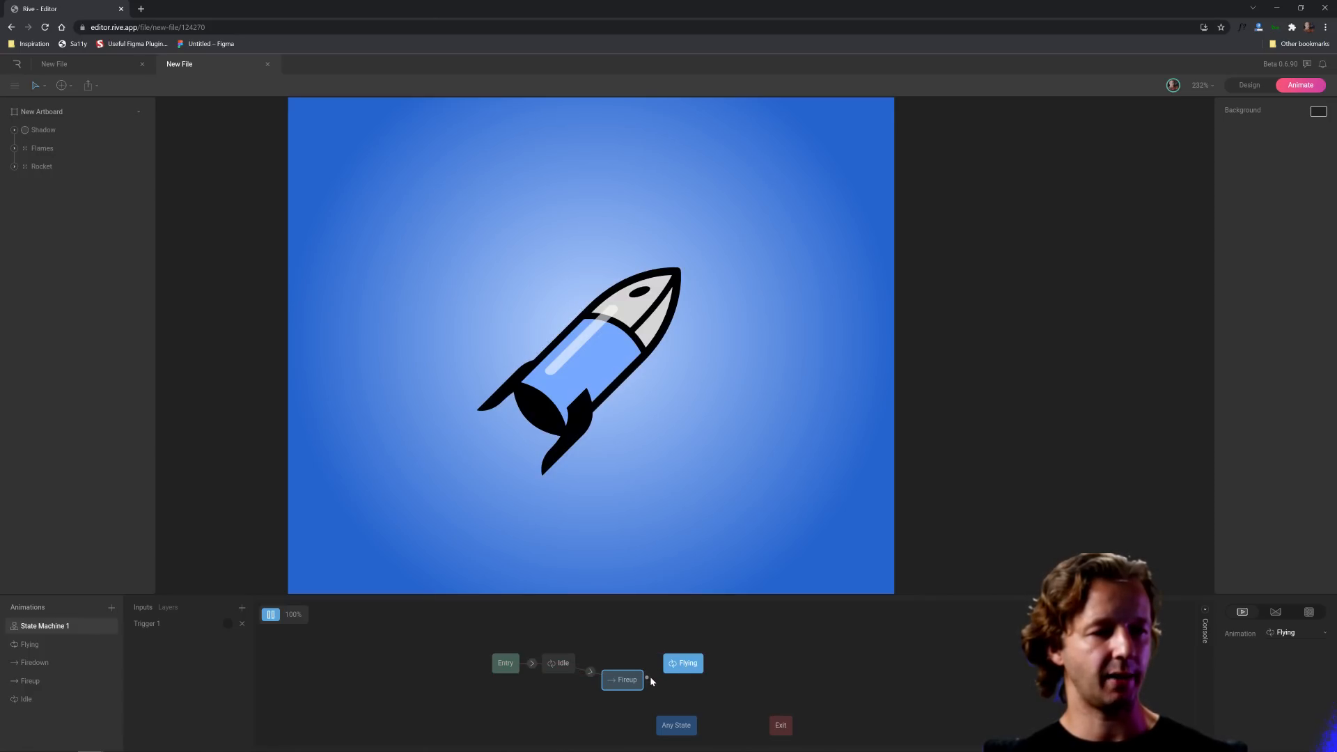
drag(648, 681, 667, 668)
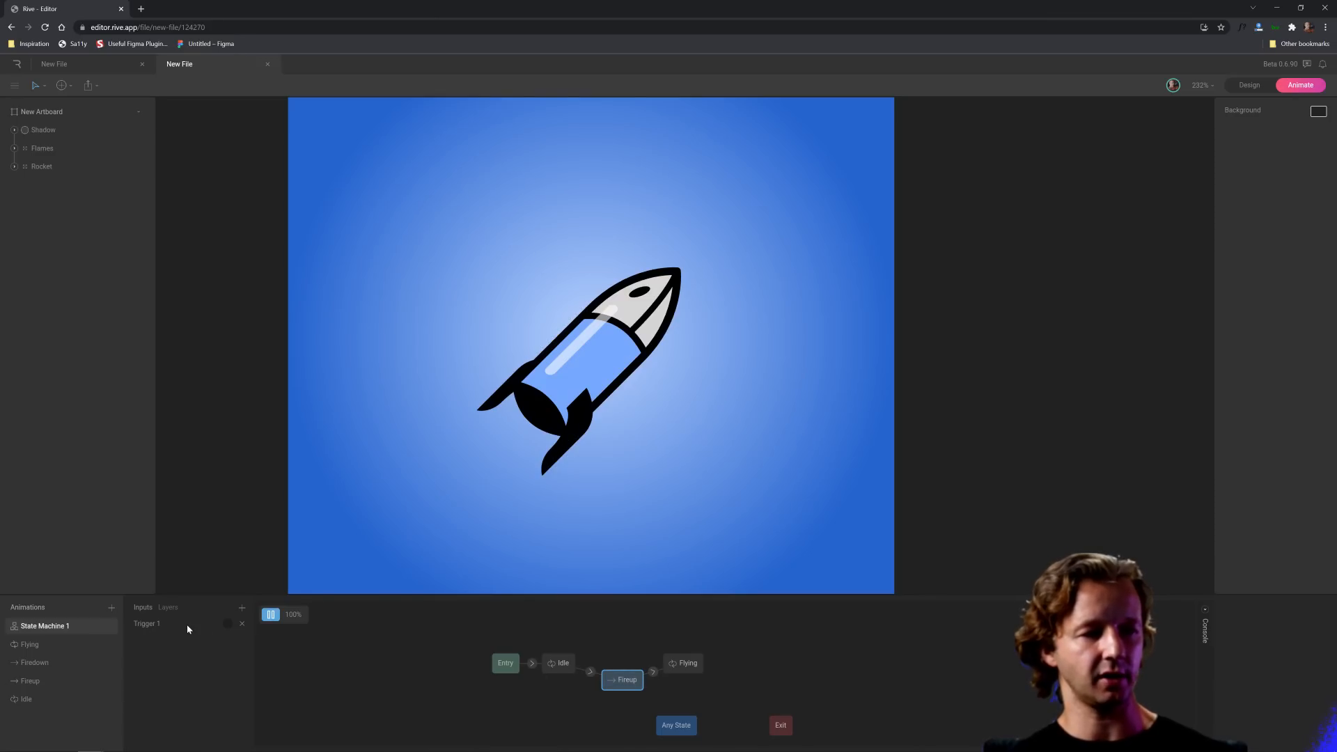
drag(699, 667, 704, 666)
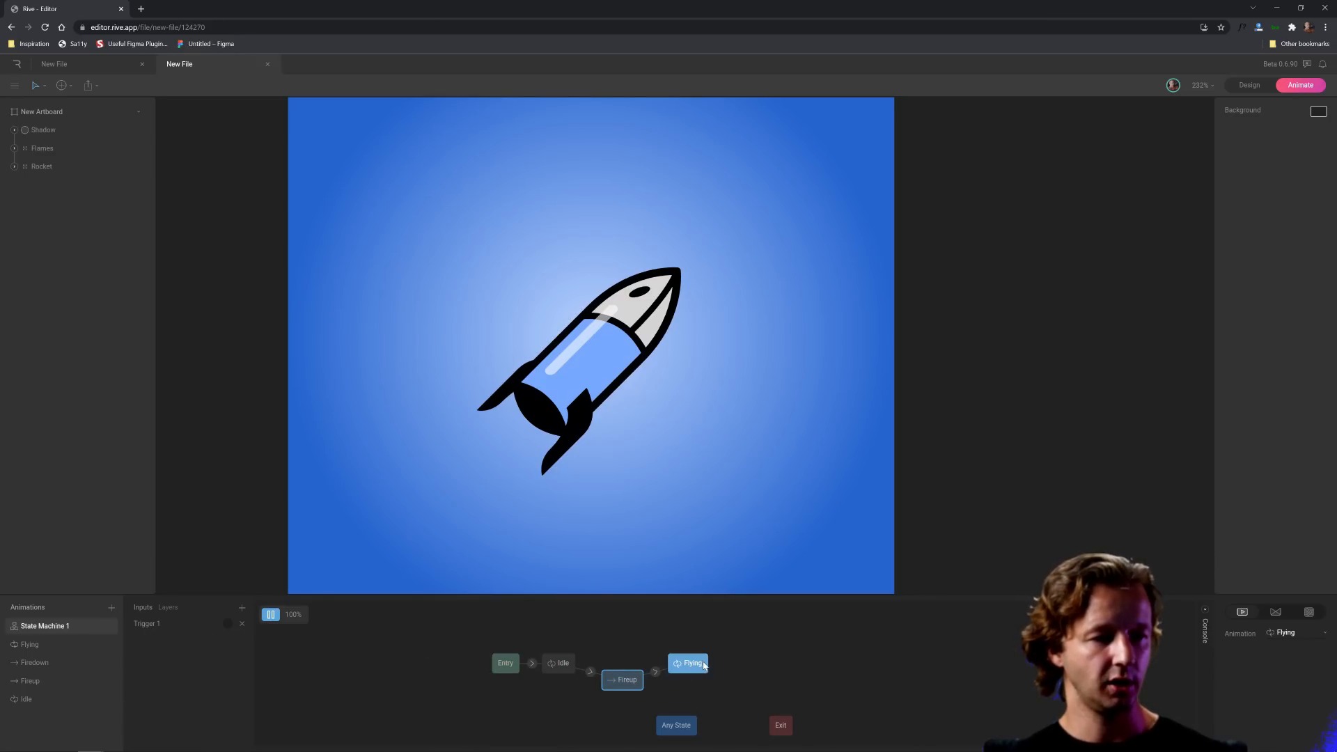
click(690, 642)
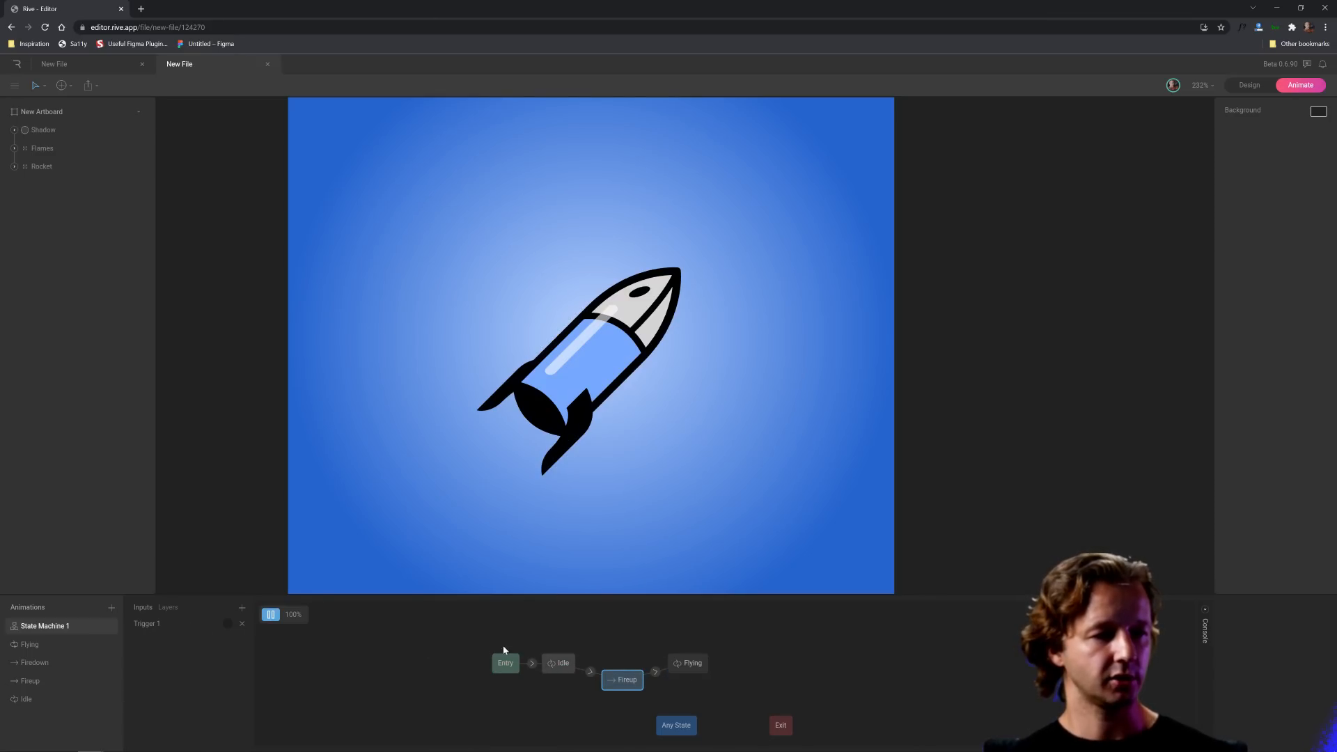
- Play the state machine and fire Trigger 1 to preview the sequence from Idle through Fireup to Flying
click(268, 617)
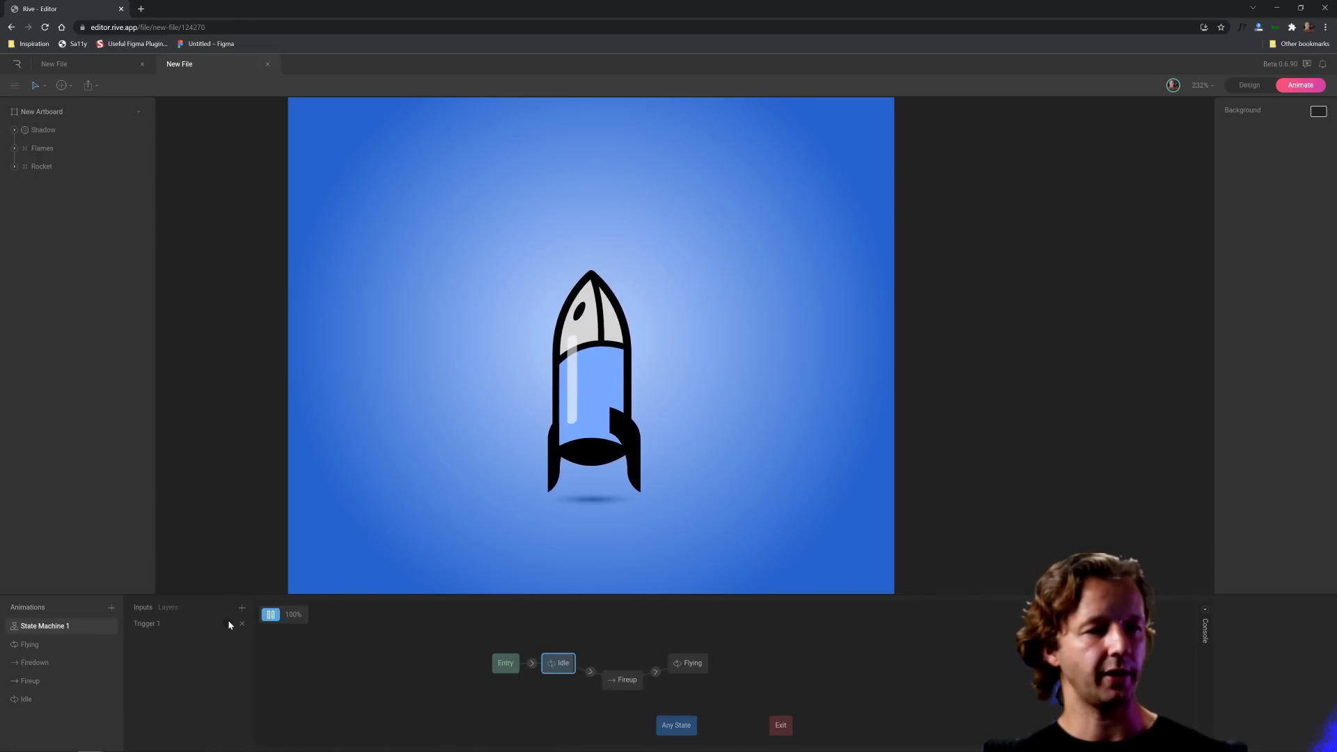
click(229, 622)
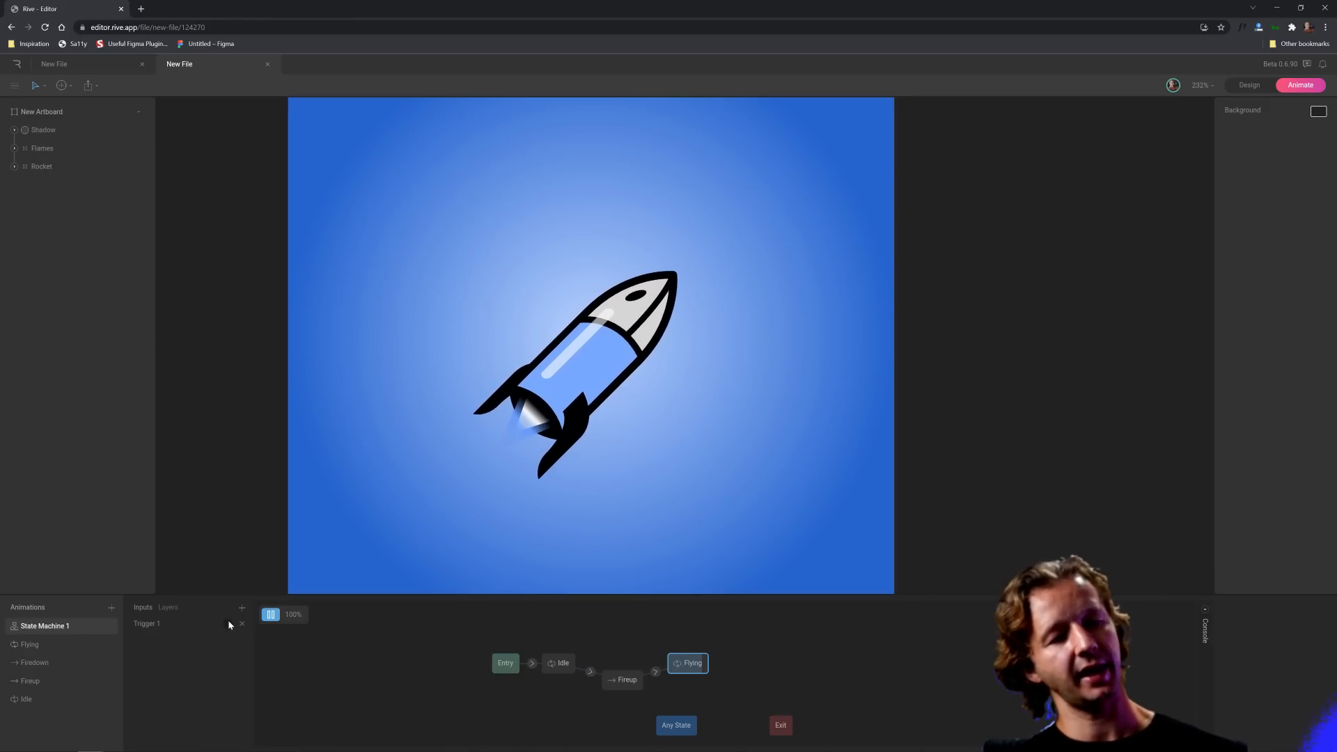
click(268, 619)
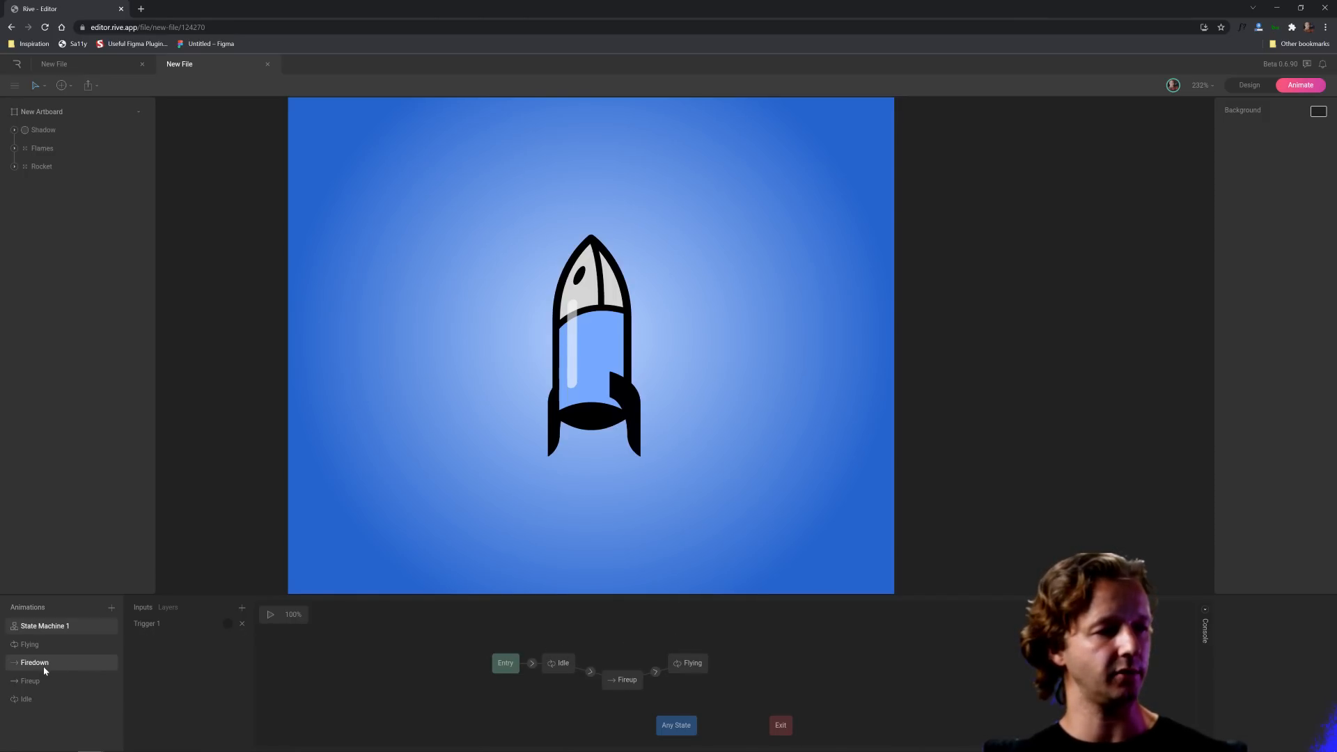
- Add the Firedown animation above Fireup with a transition from Flying, using a 1000 ms duration and the Trigger 1 condition
drag(41, 666, 637, 632)
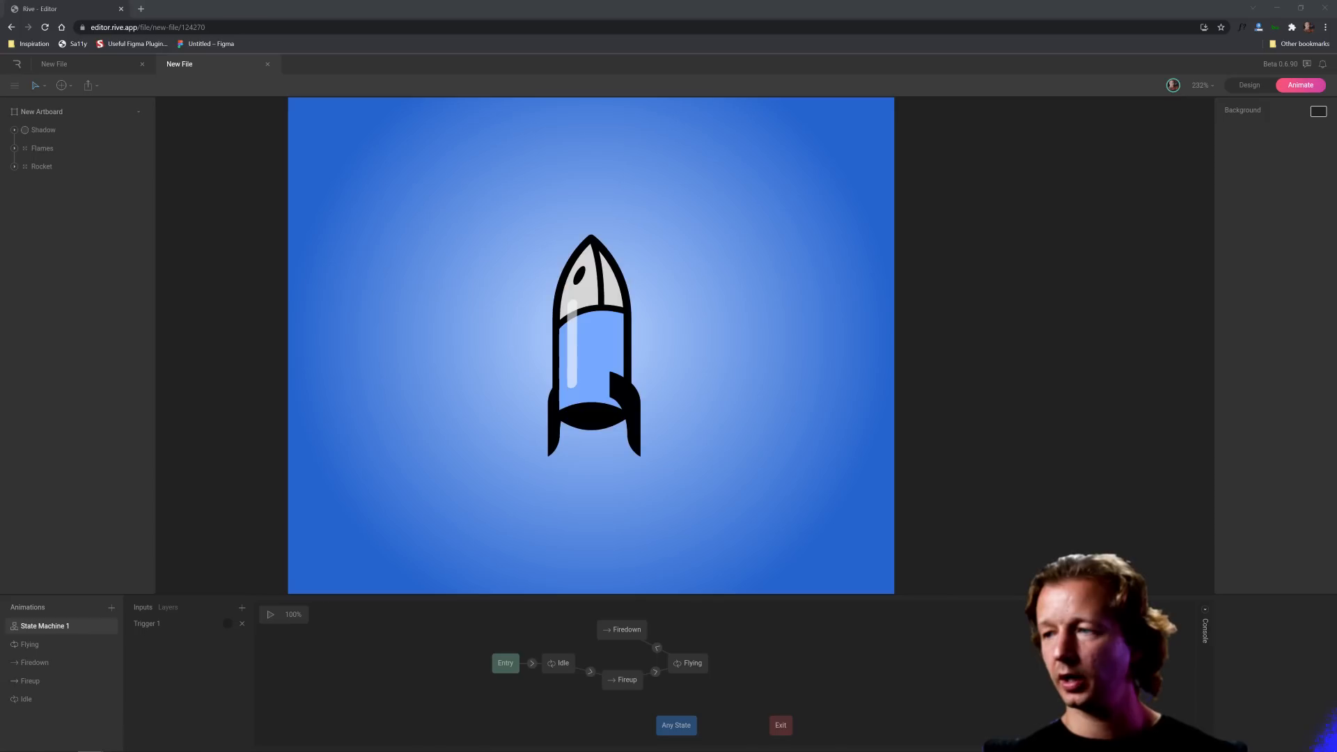
click(656, 648)
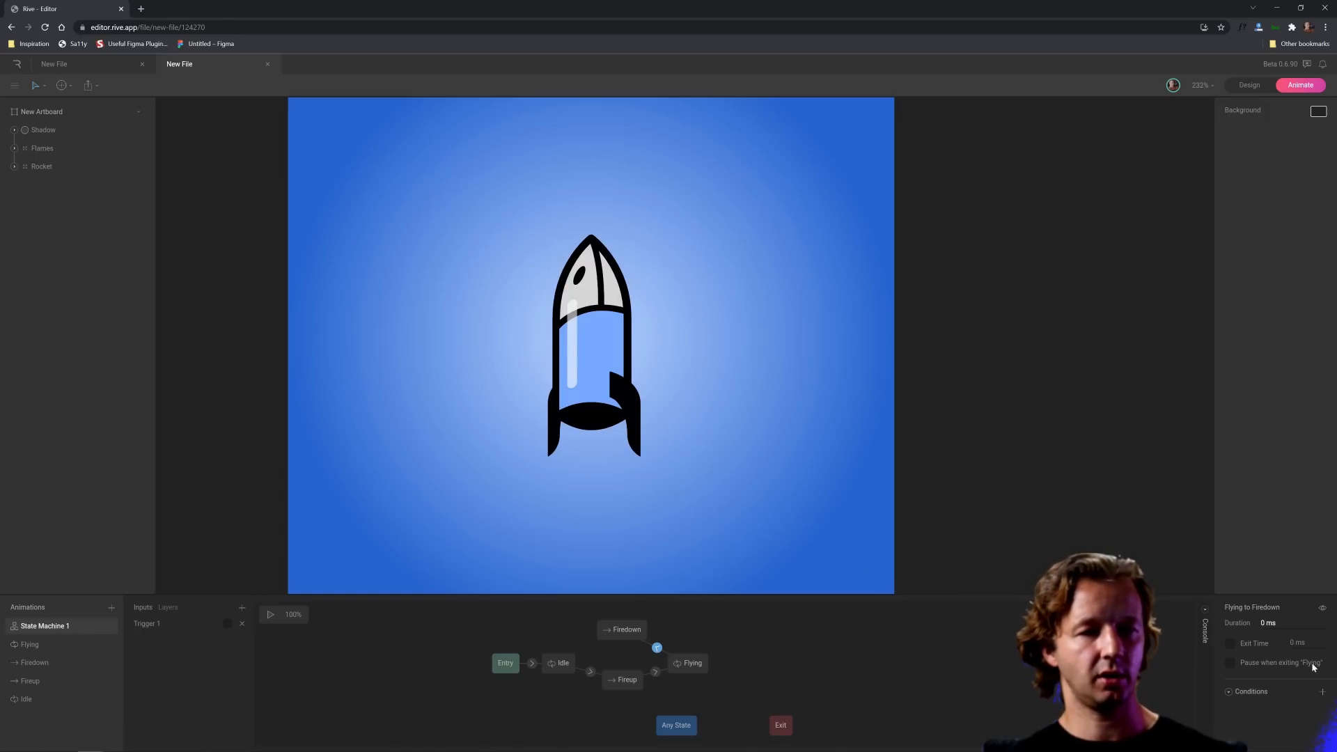
click(1284, 622)
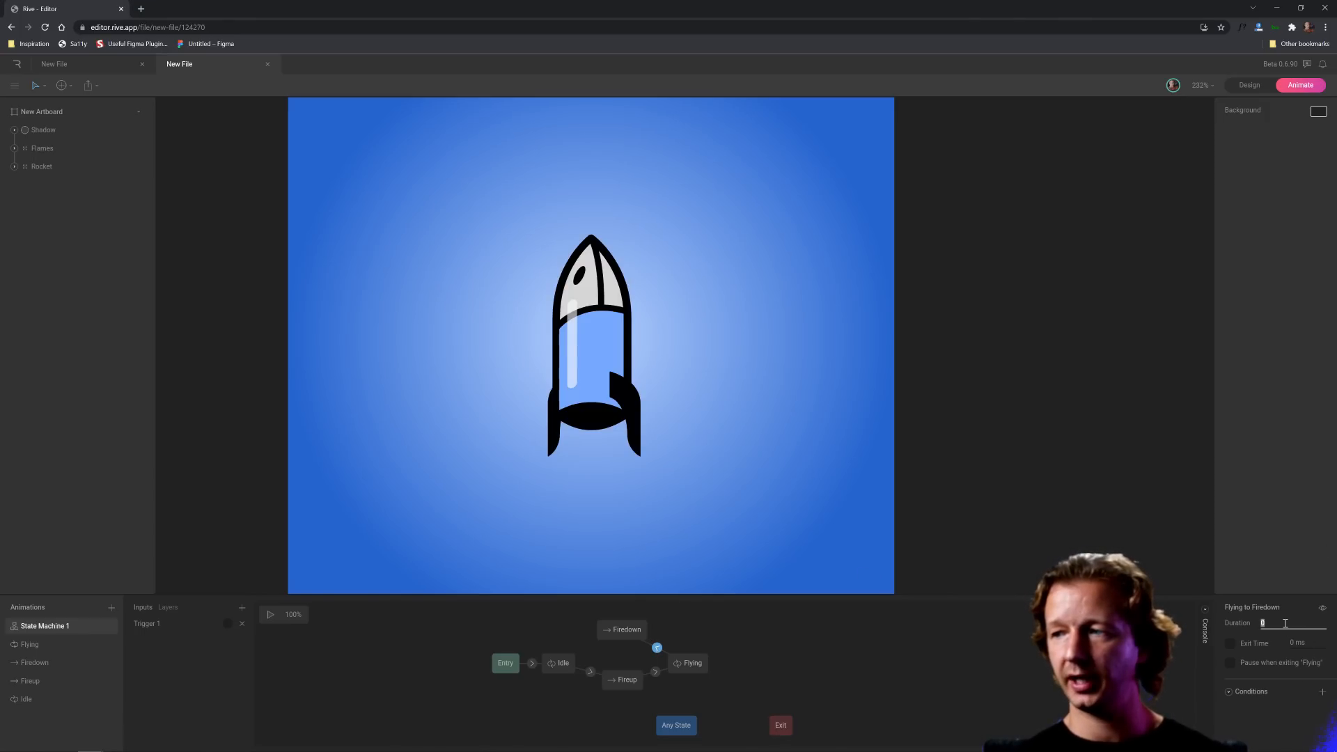
text(1000 ms)
key(Return)
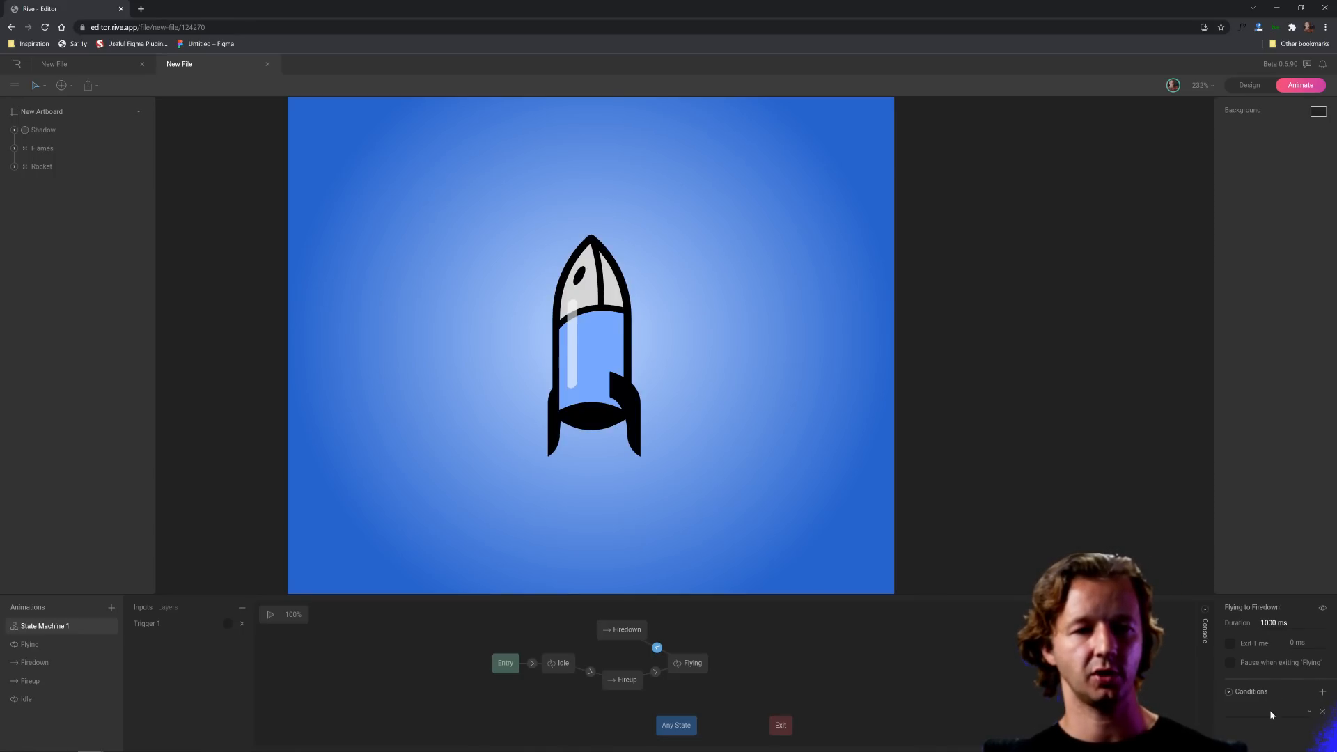
click(1240, 731)
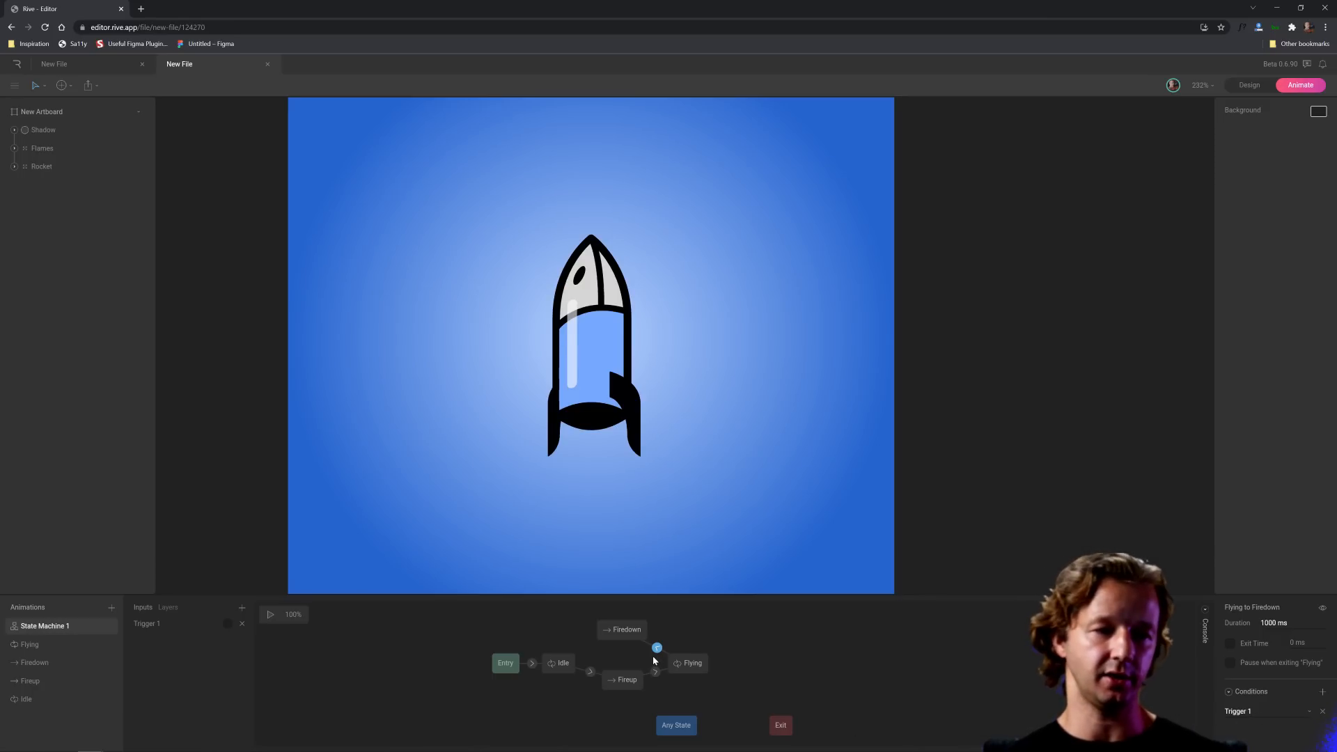
- Connect the Firedown state back to Idle with a transition to close the loop
click(633, 631)
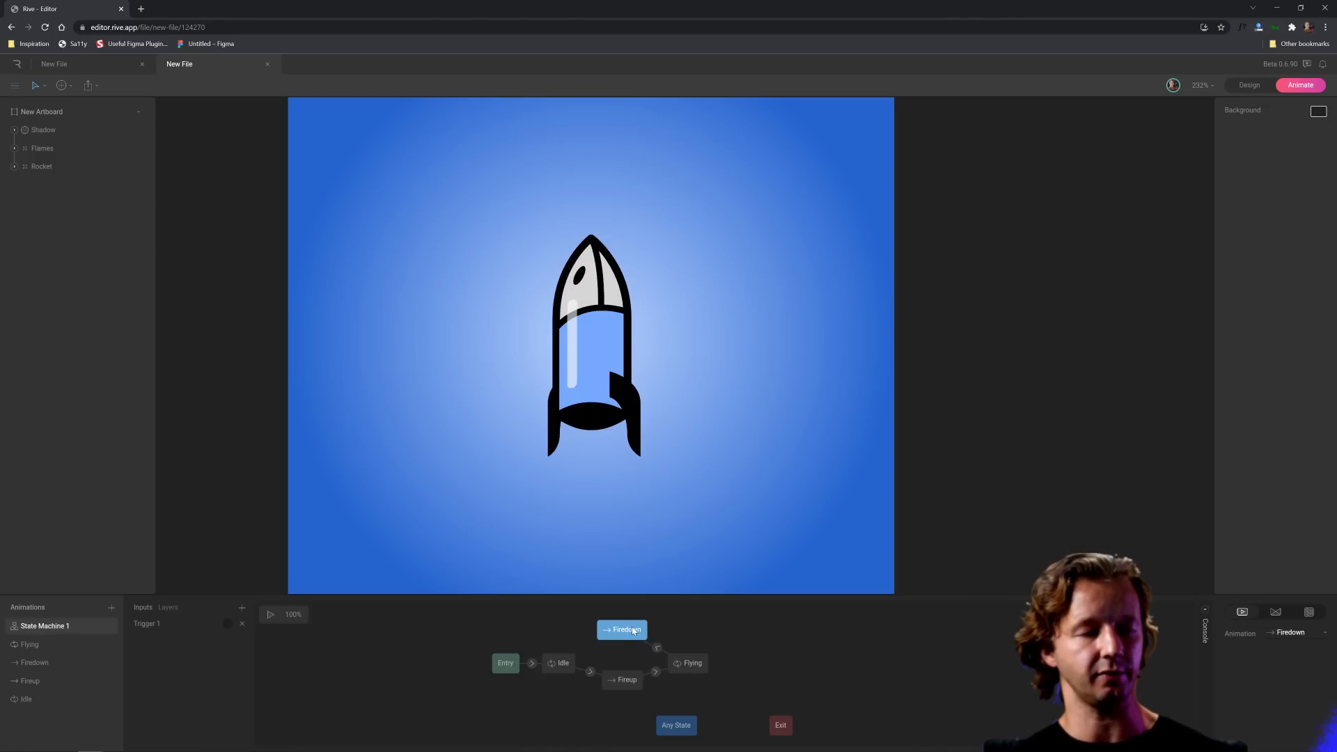
drag(643, 630, 570, 660)
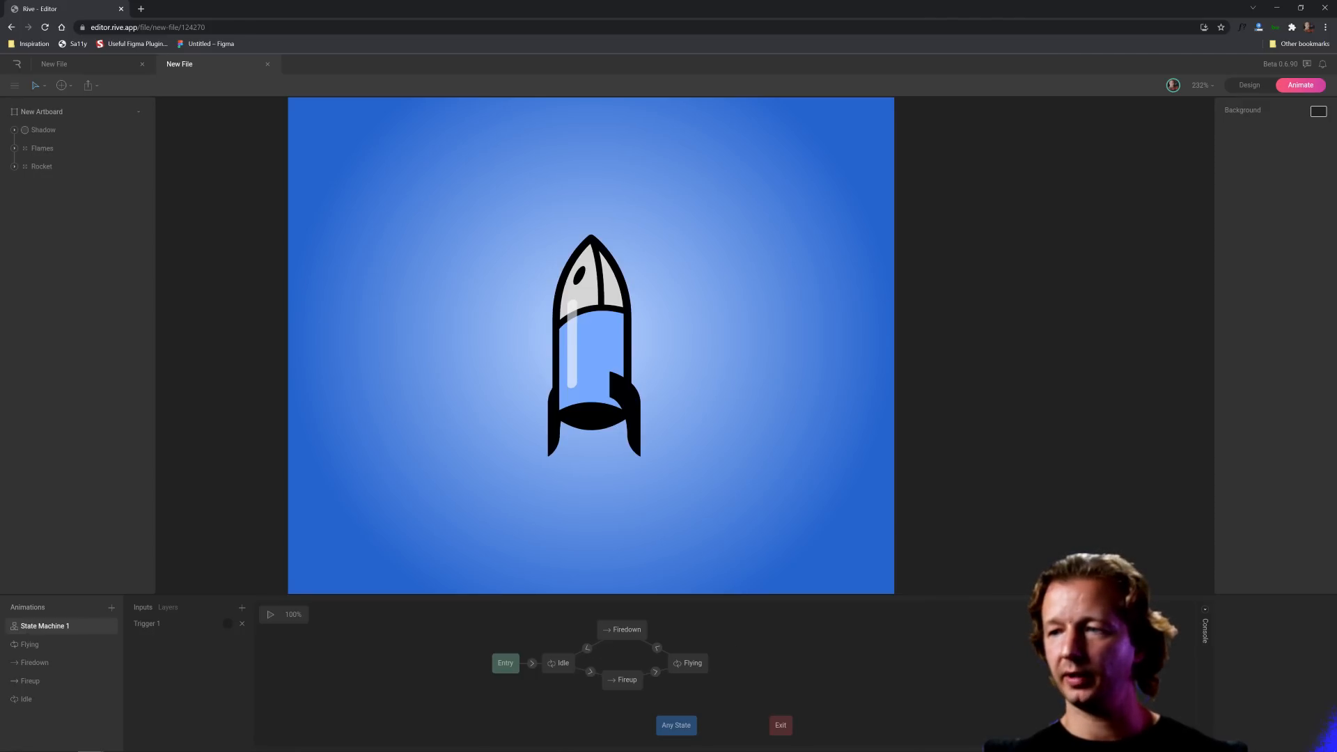
- Set the Firedown to Idle transition's duration to 200 ms and enable an exit time of 1000 ms
click(587, 648)
click(1279, 625)
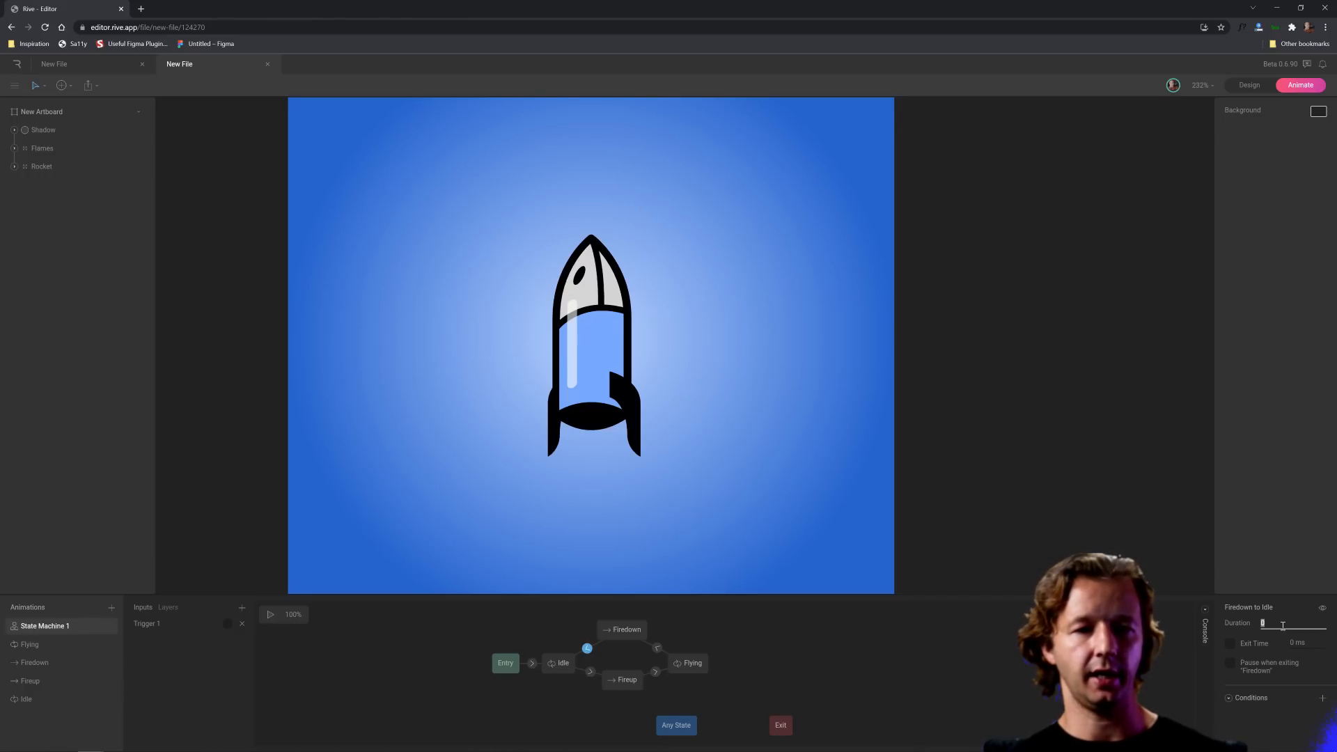
text(200 ms)
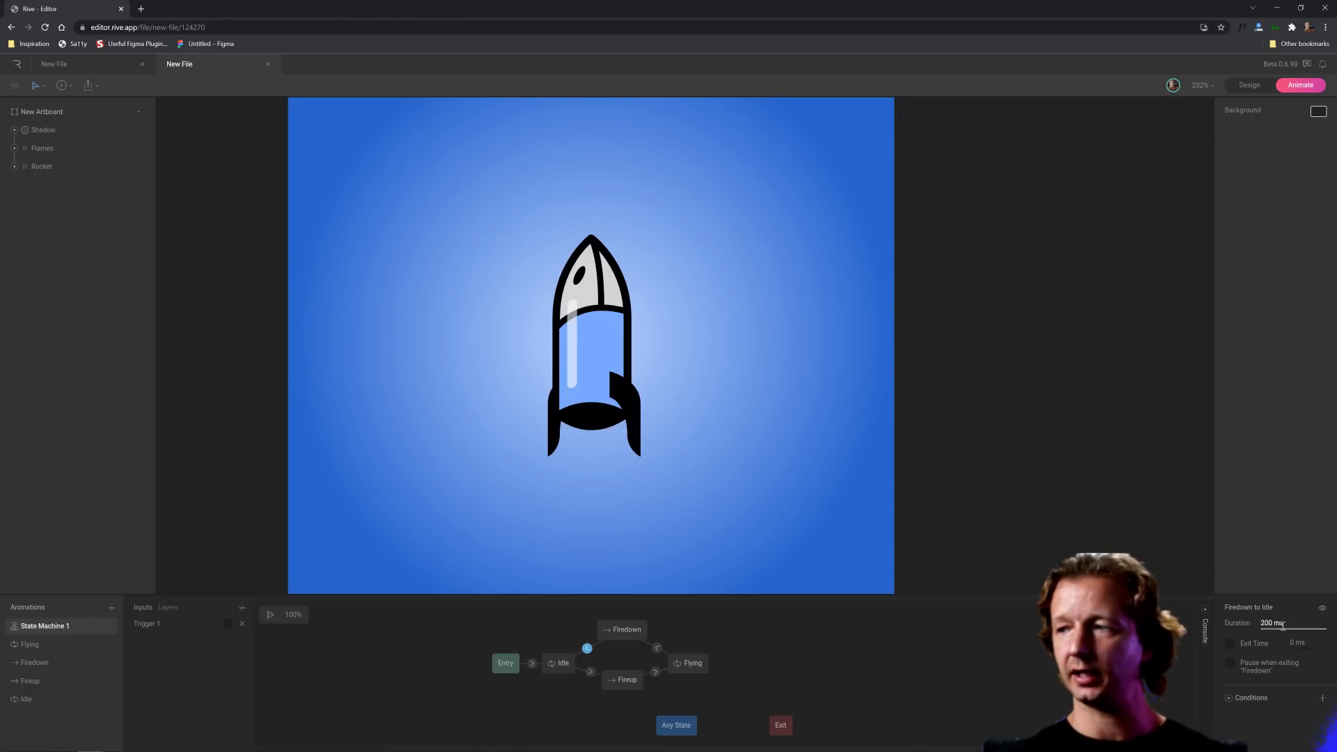
click(1231, 643)
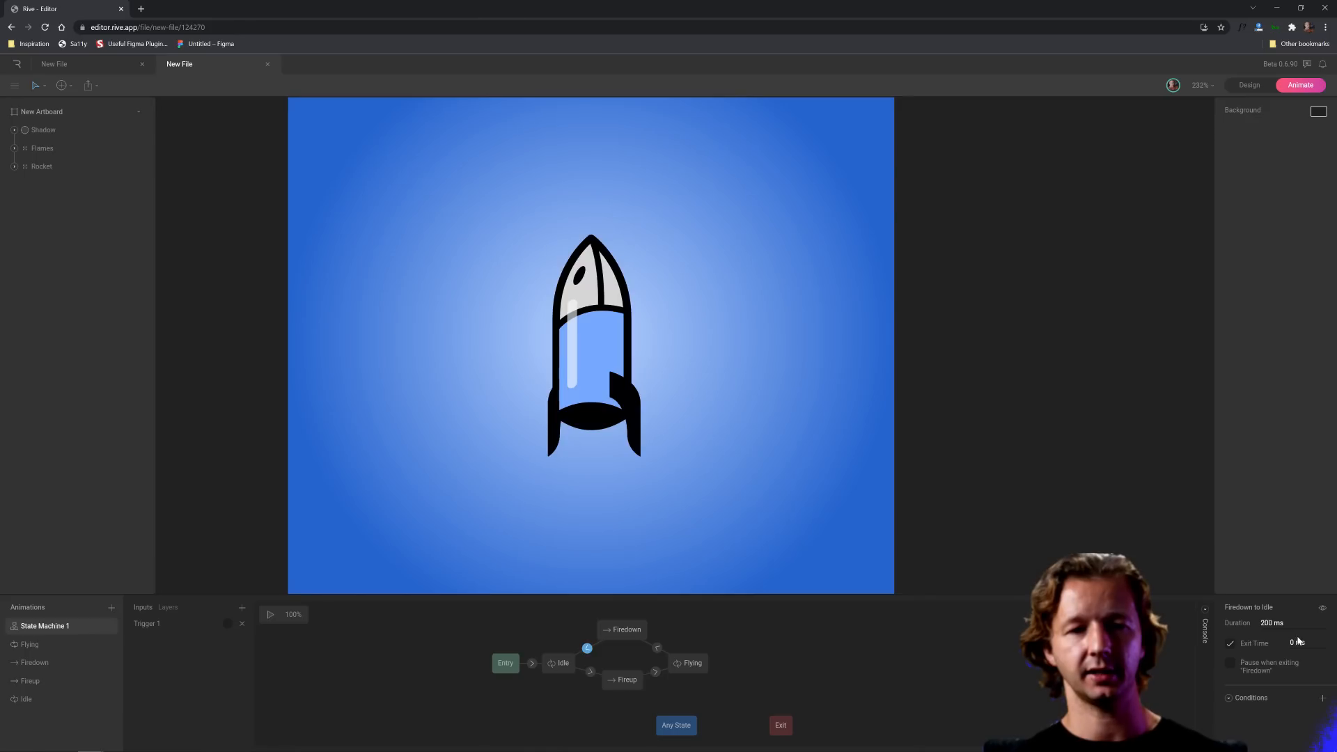
click(1302, 642)
text(1000)
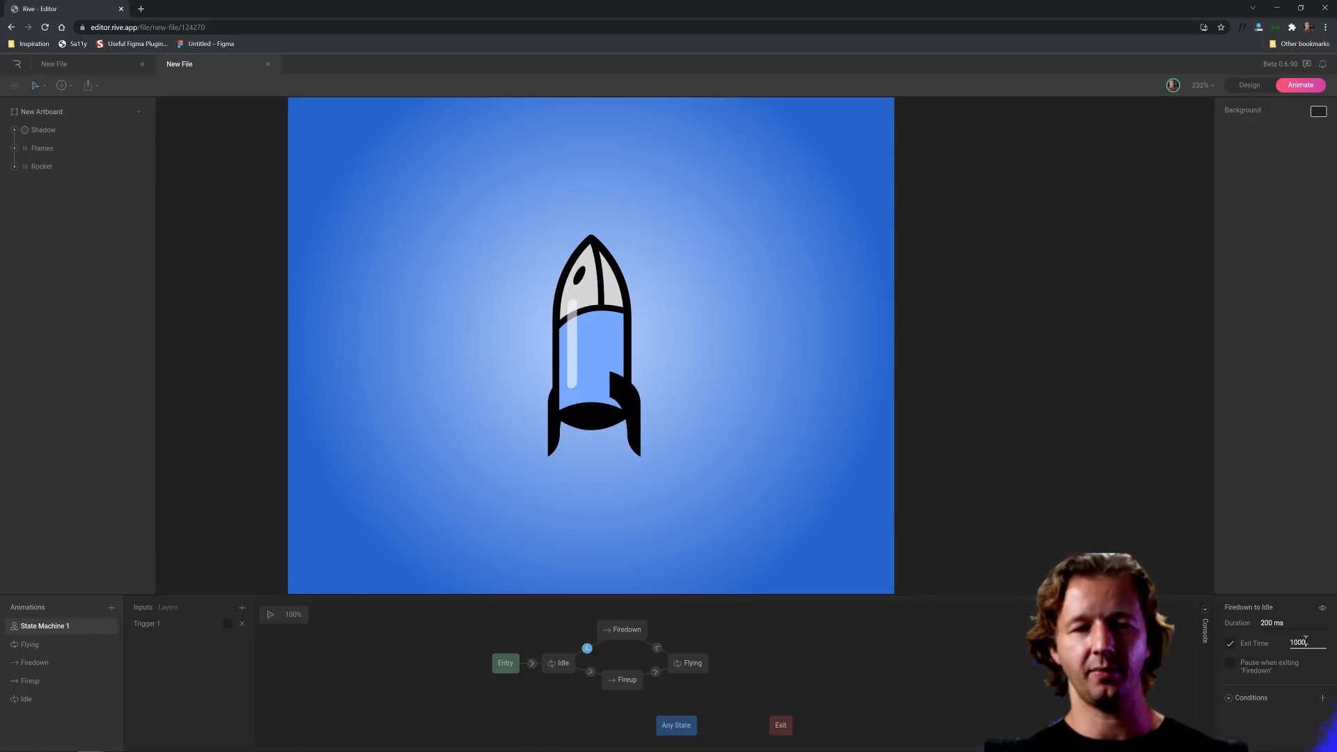
key(Return)
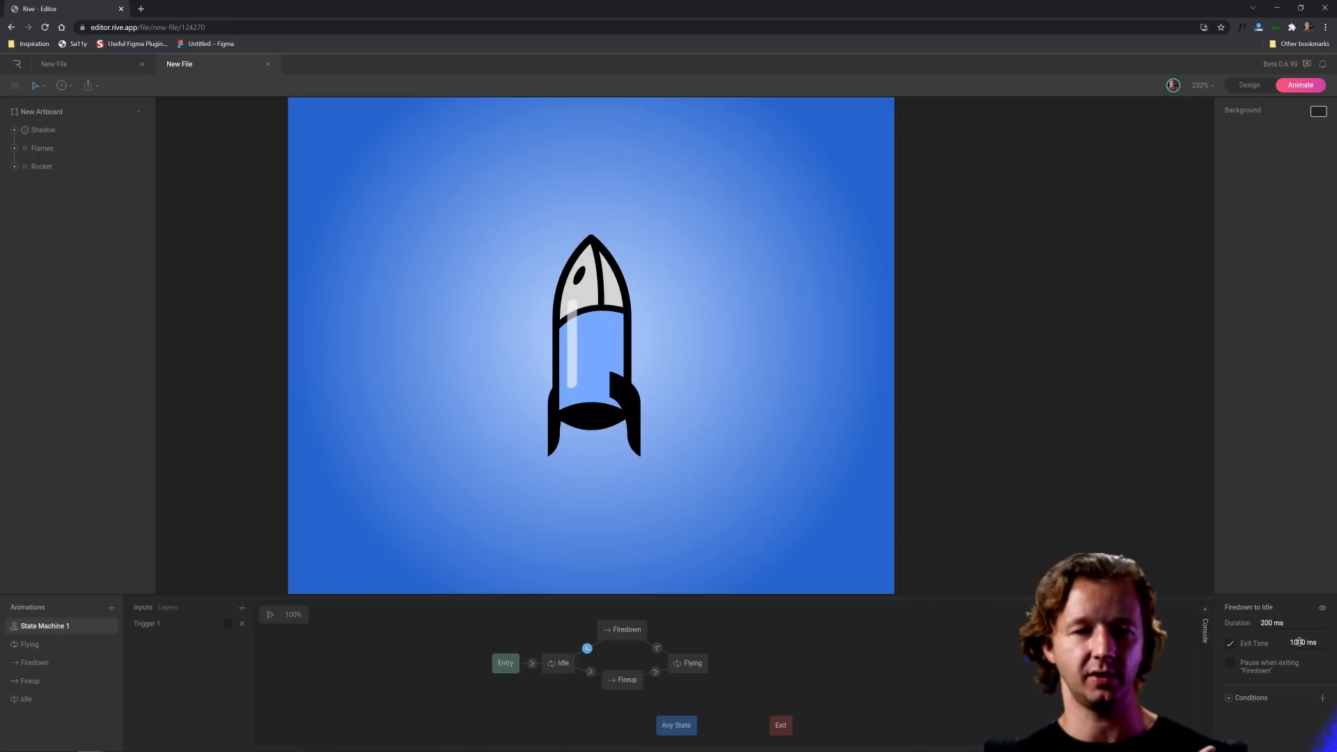
click(392, 630)
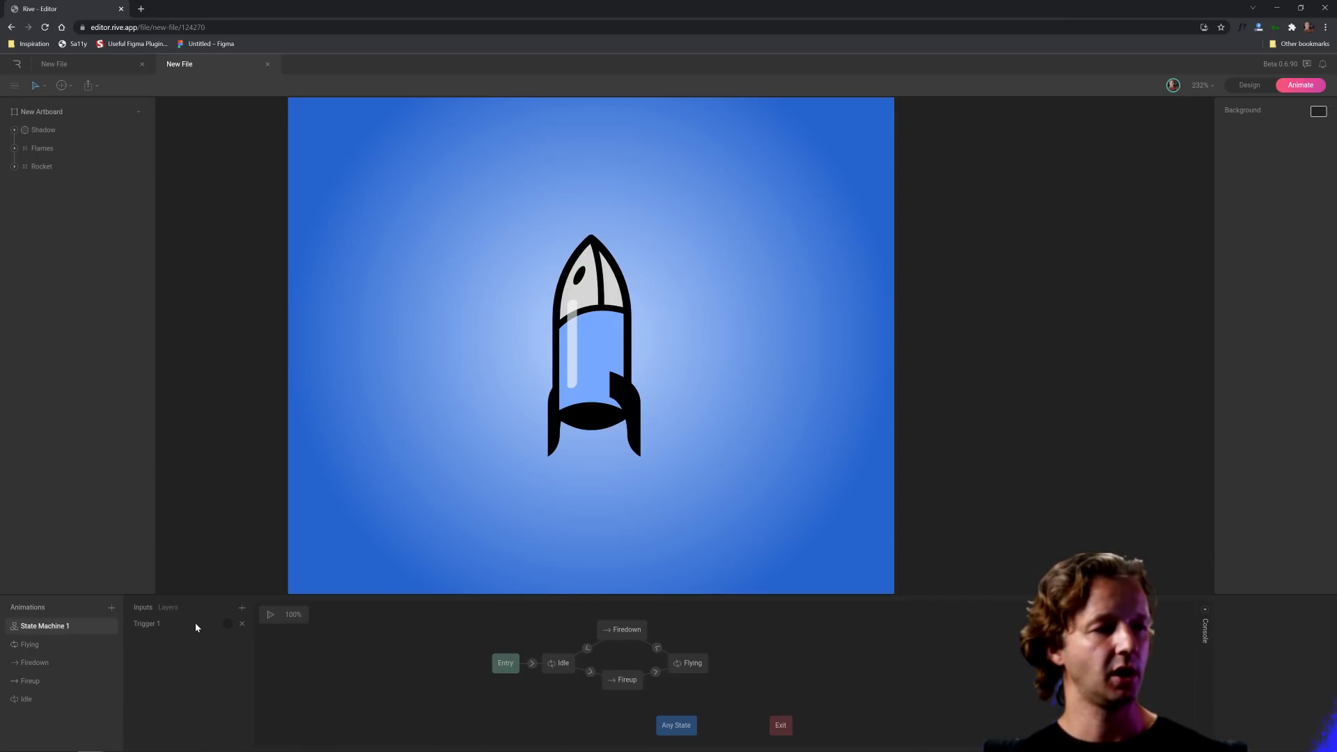
- Play the state machine and fire Trigger 1 repeatedly to preview the full loop from Idle to Flying and back, running the preview twice
key(space)
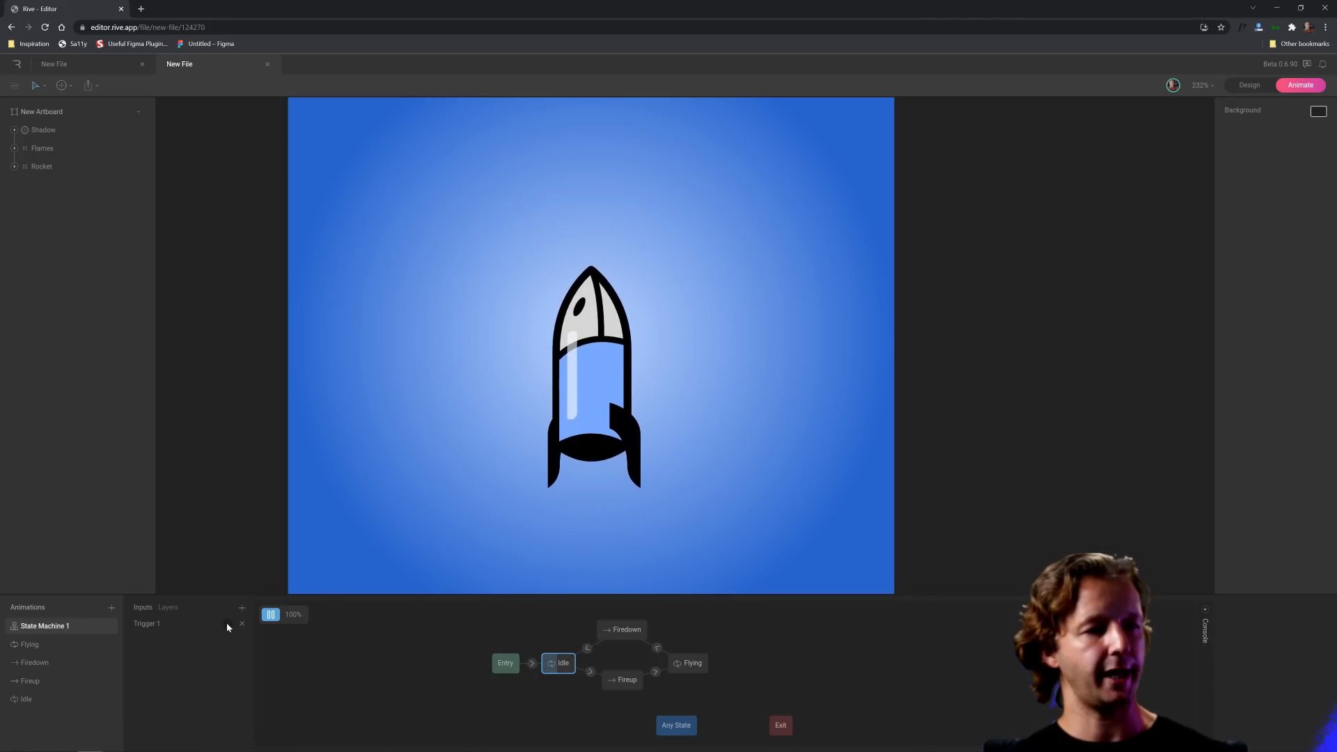
click(227, 622)
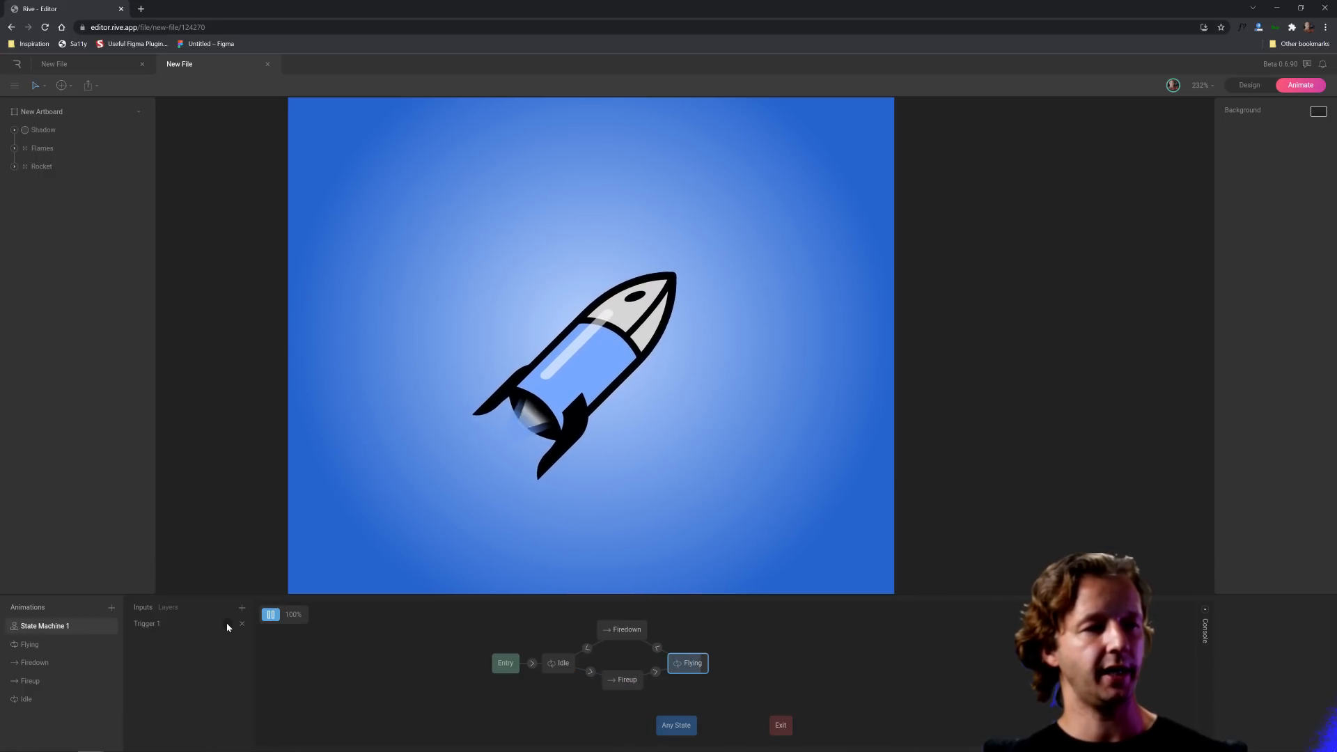
click(227, 622)
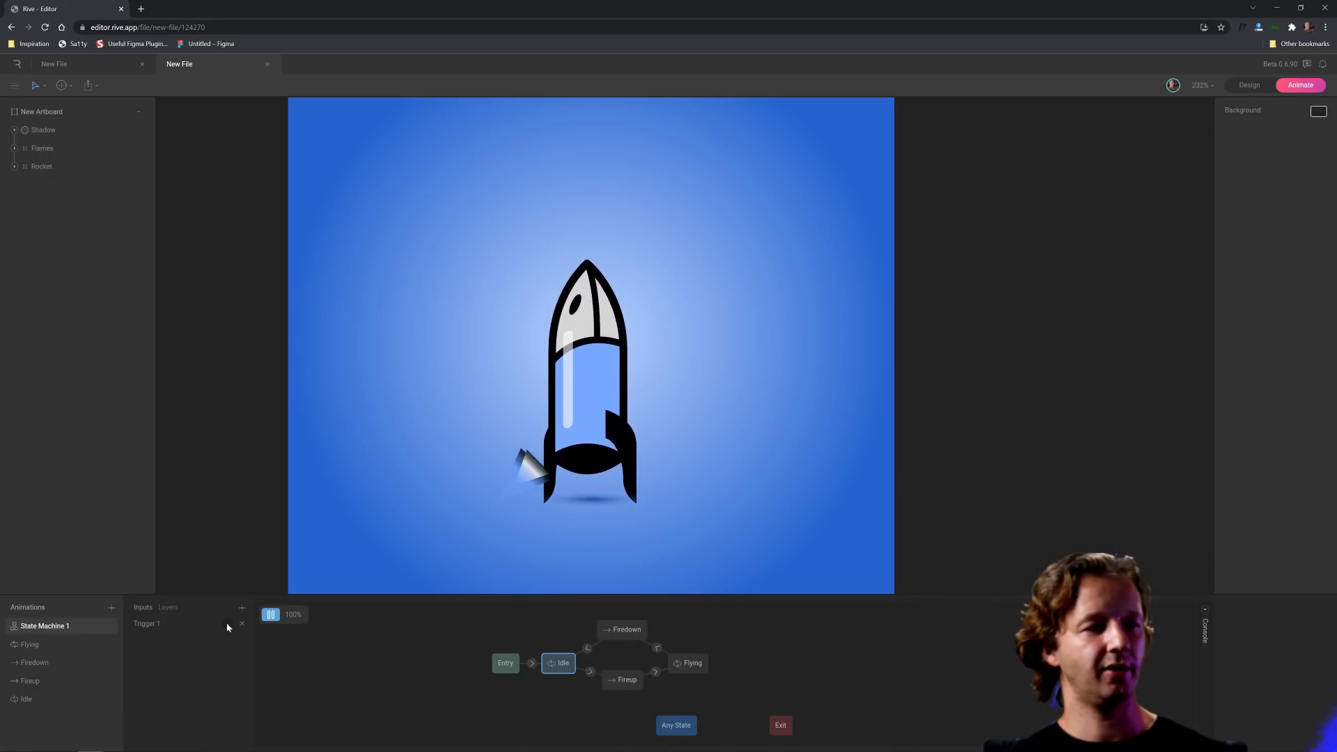
click(270, 614)
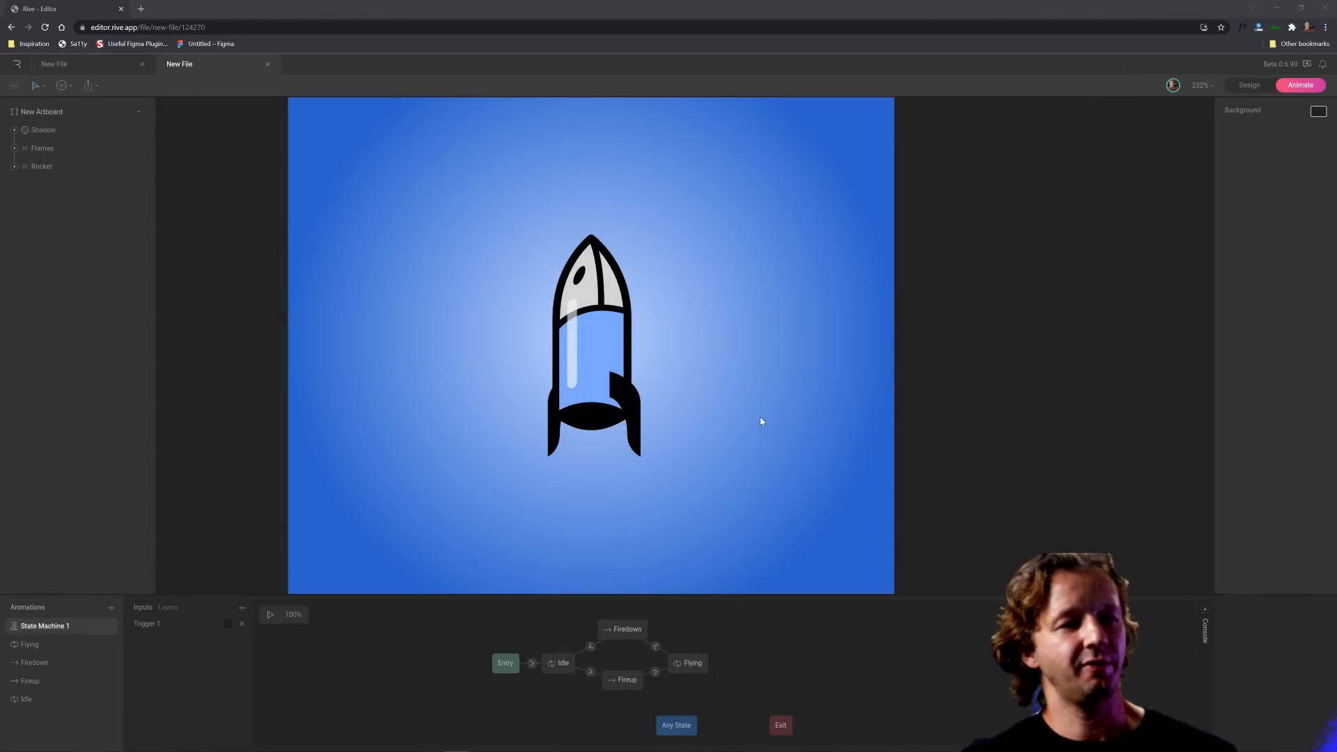
click(270, 616)
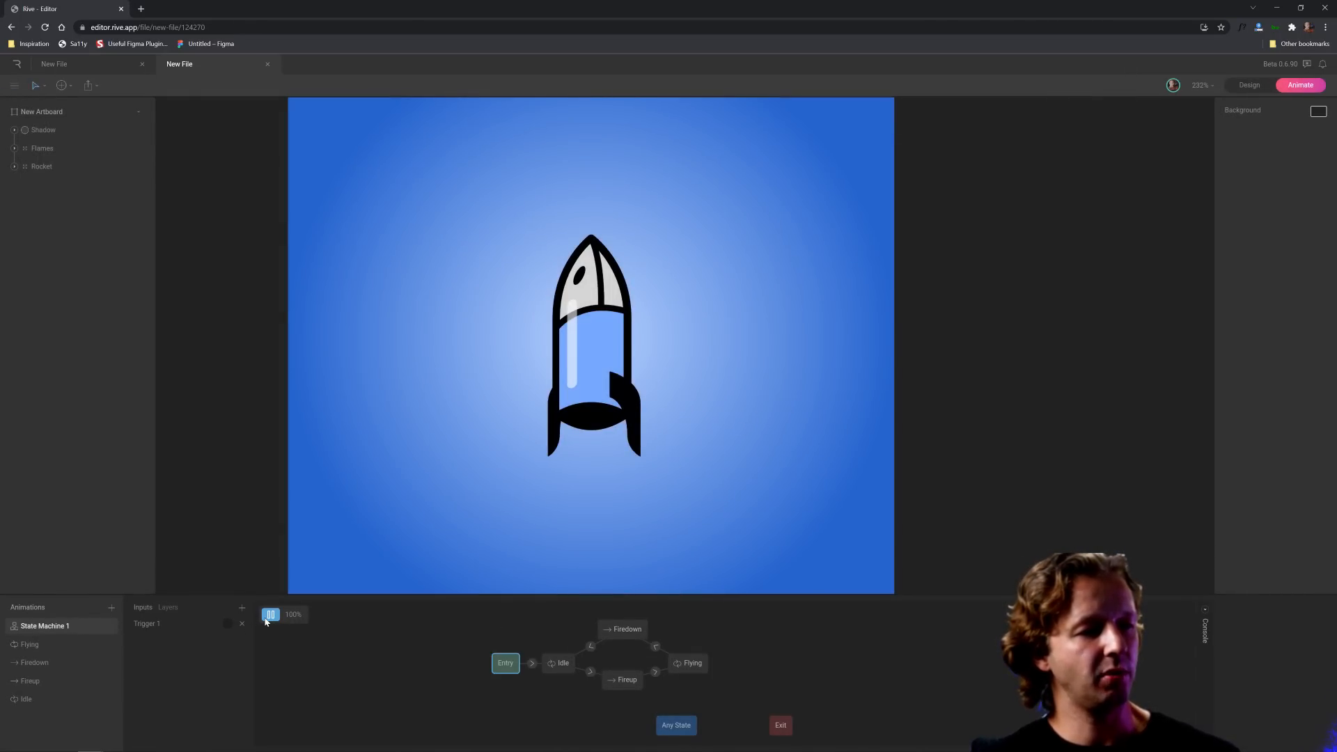
click(226, 624)
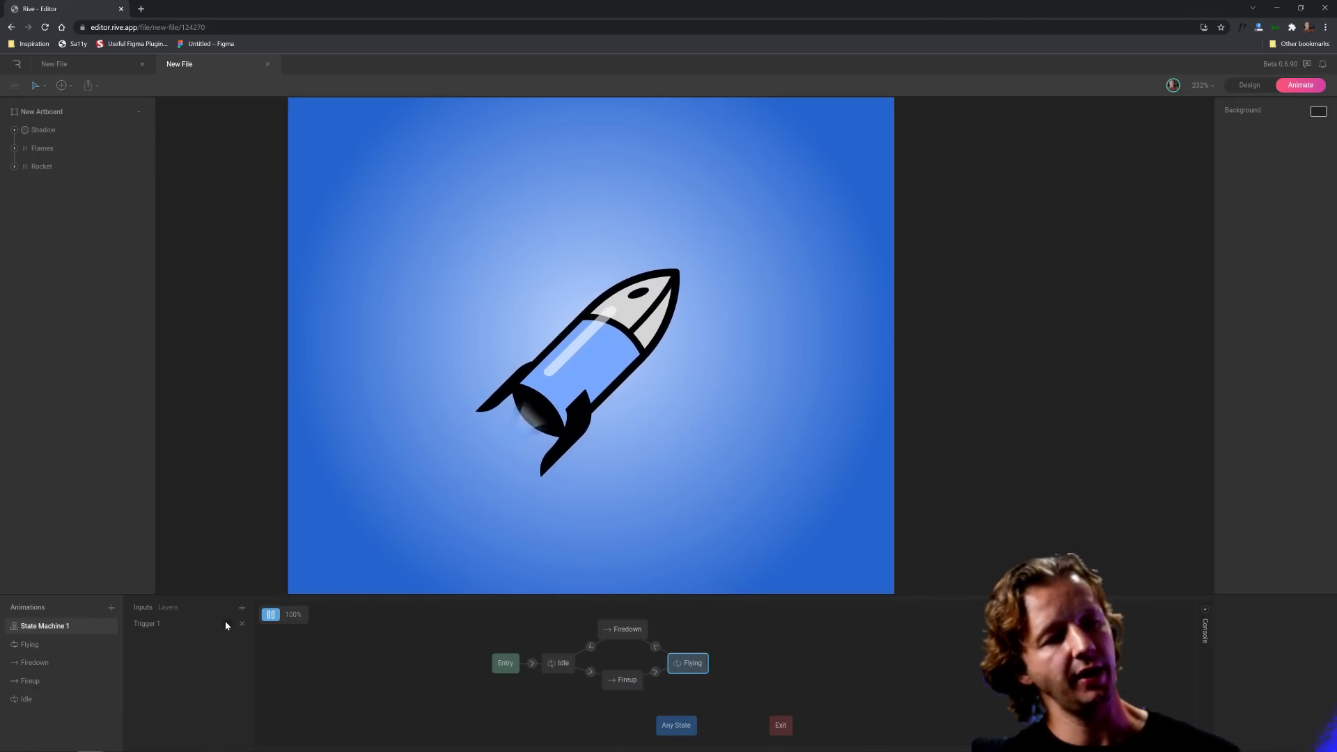
click(225, 624)
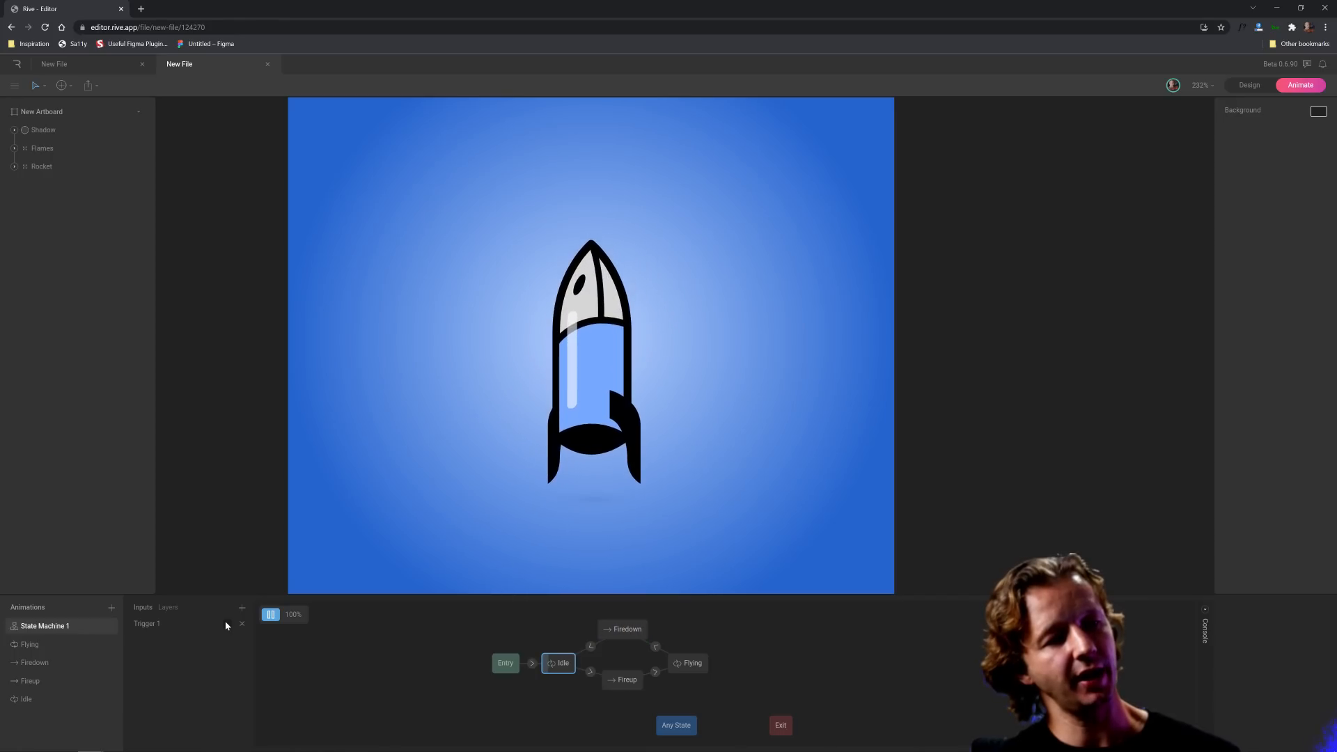
- Scrub through the Firedown animation's timeline to examine the rocket's motion up to the last keyframes, and return to State Machine 1
click(30, 644)
click(36, 663)
click(294, 617)
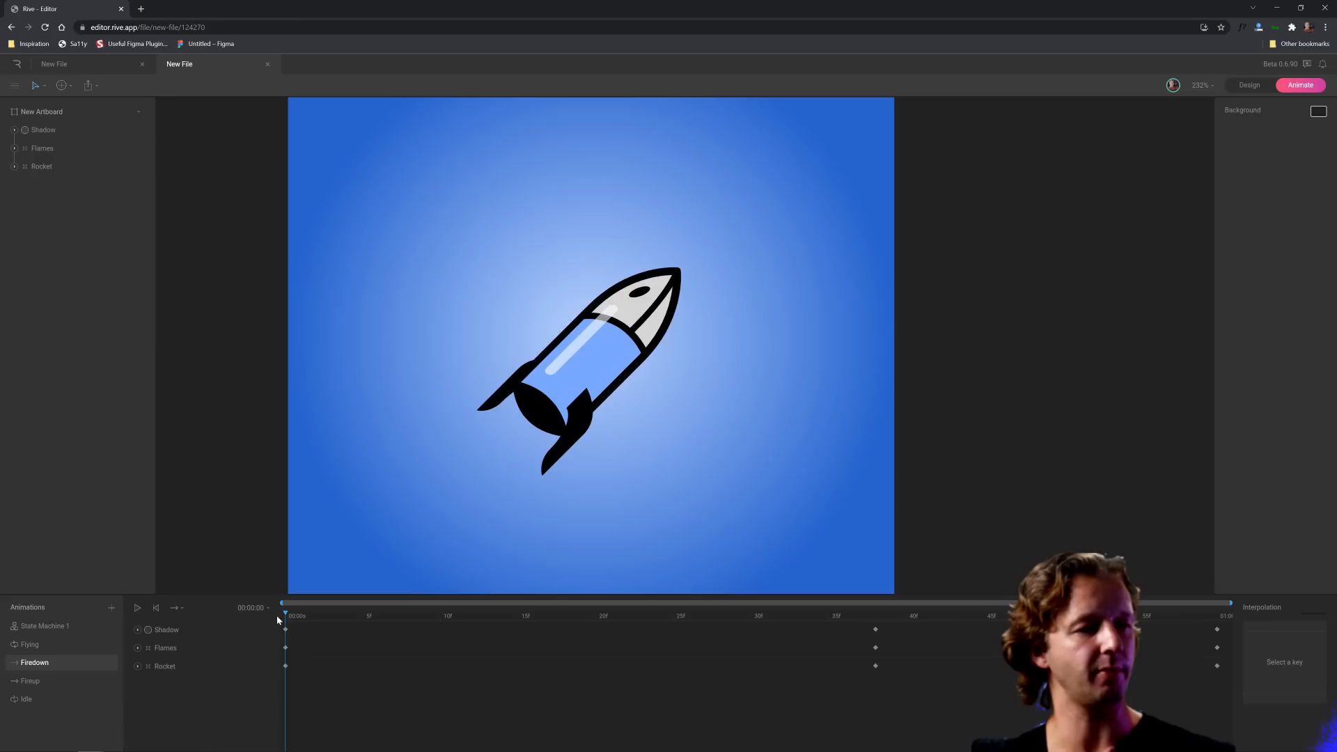
drag(475, 615, 856, 611)
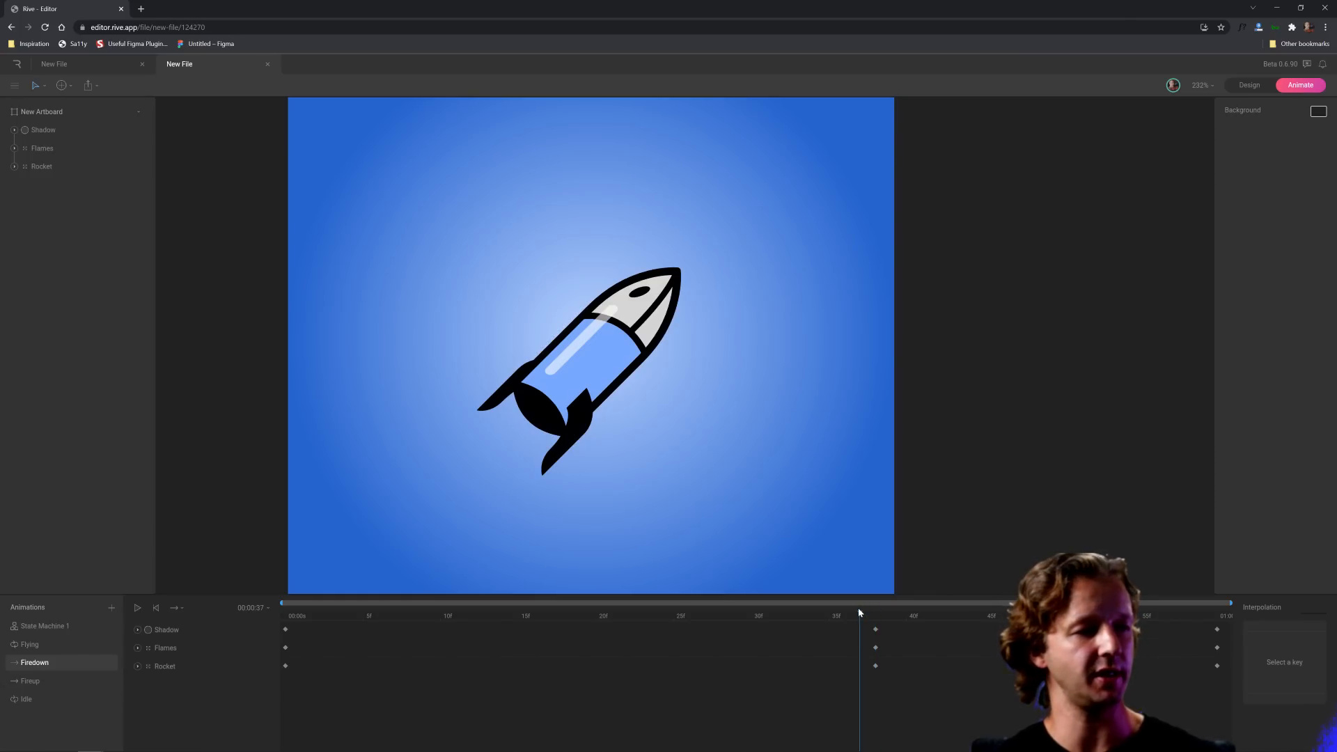
drag(860, 612, 828, 616)
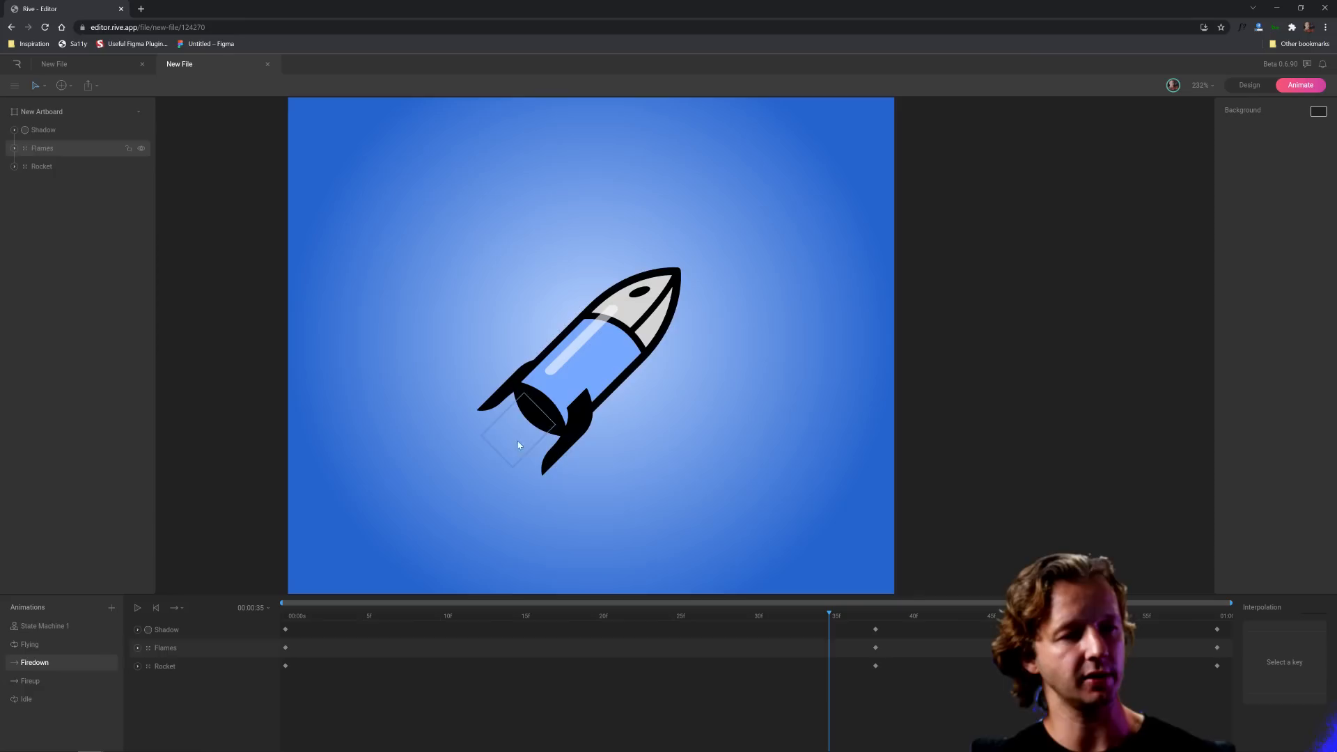
drag(836, 617, 1221, 613)
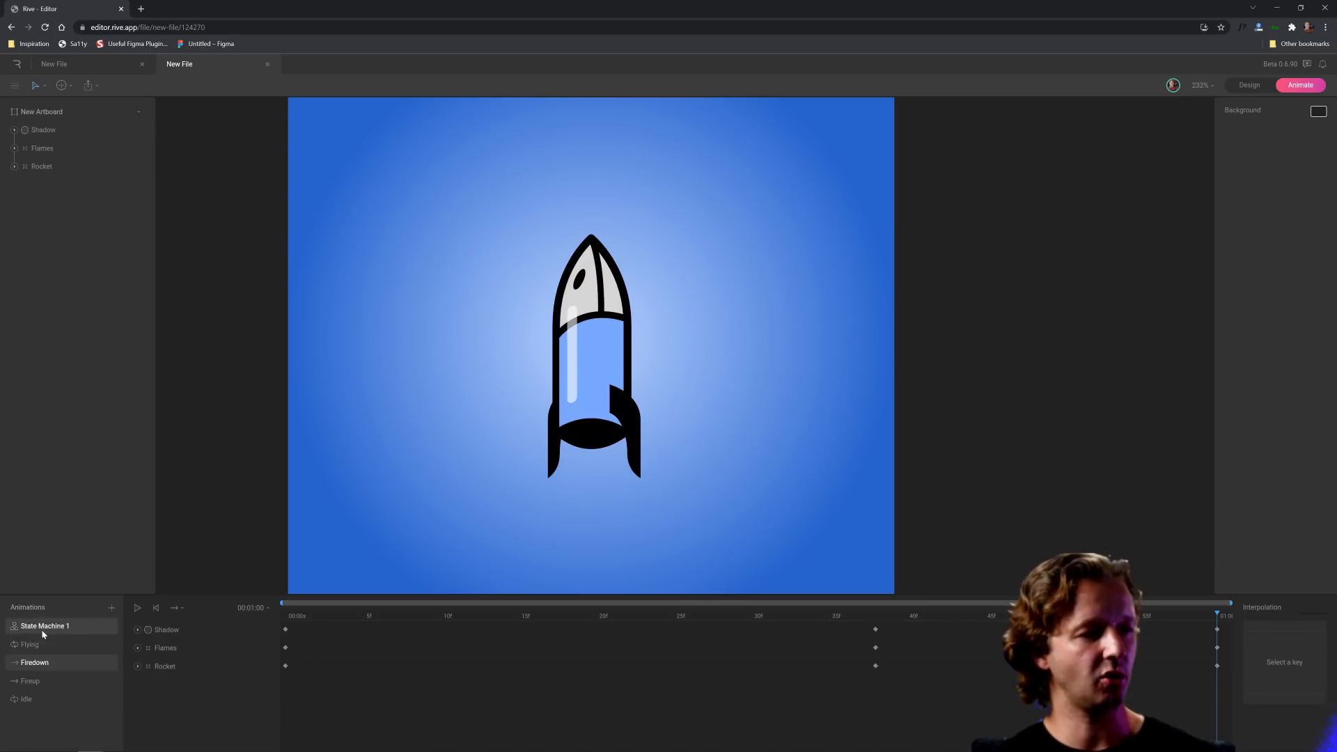
click(91, 633)
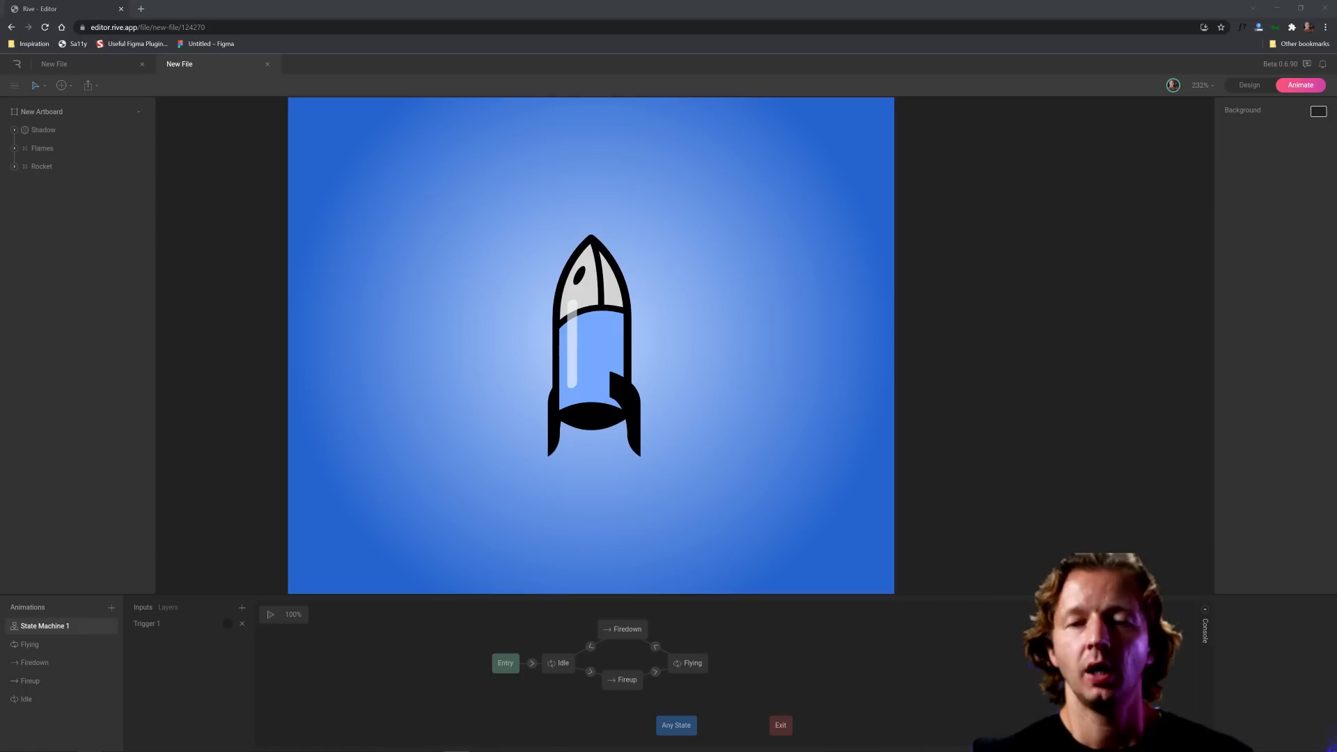
- Publish State Machine 1 to the community with the Flying thumbnail, title "Flying Rocket Ship" and description "Tutorial from DesignCourse youtube channel"
click(98, 85)
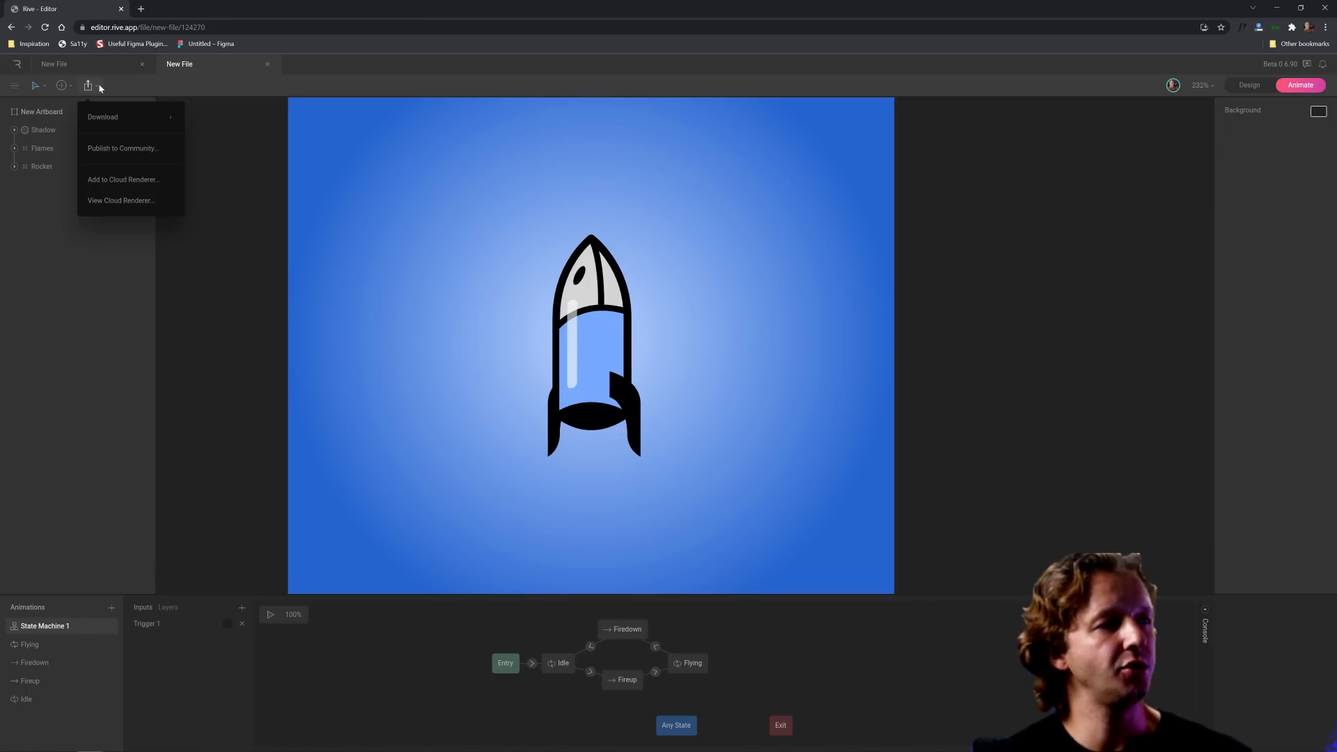
mouse_move(107, 126)
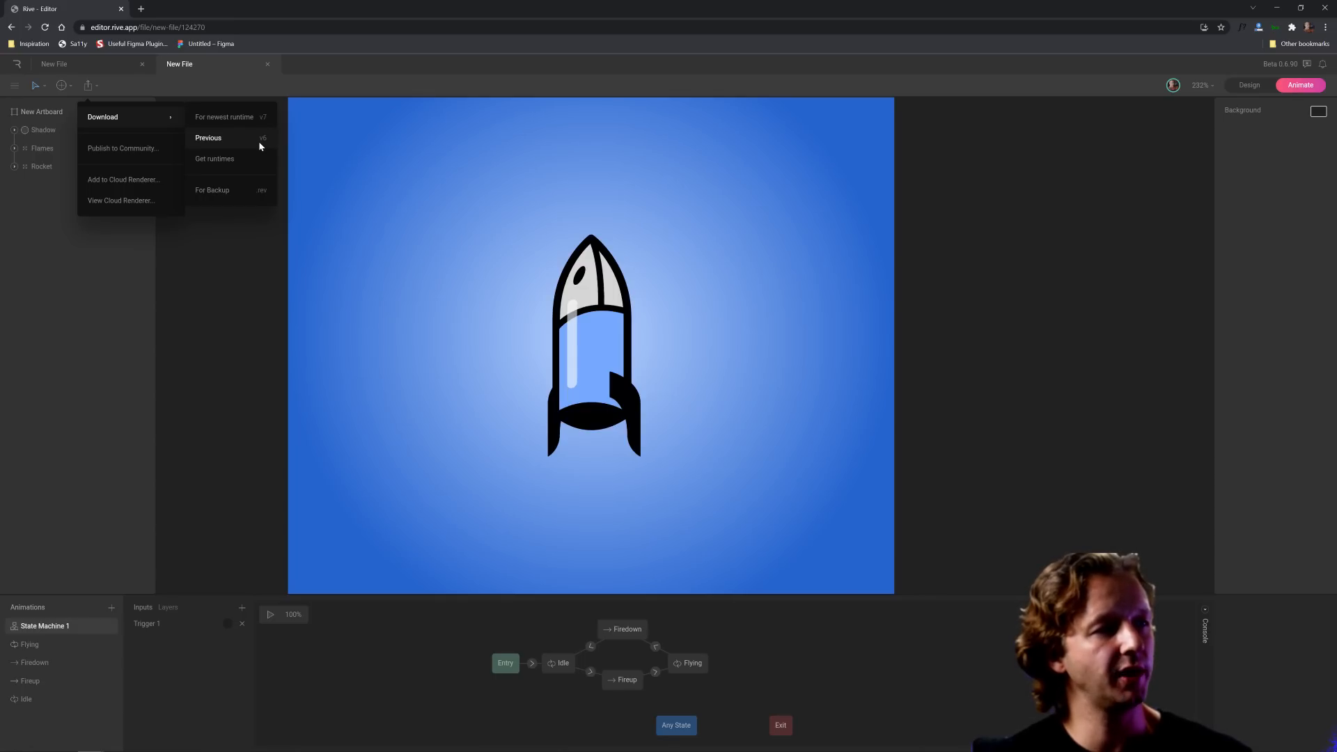
click(136, 151)
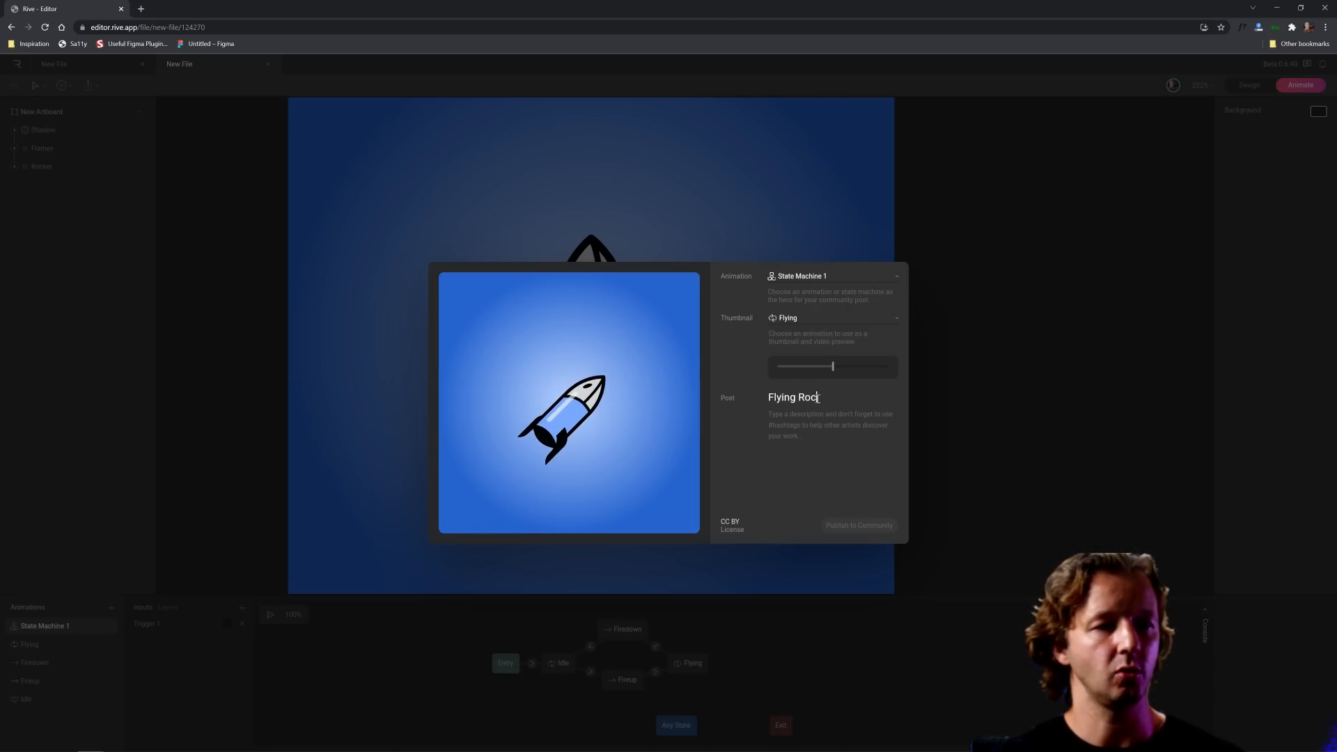
text(hip)
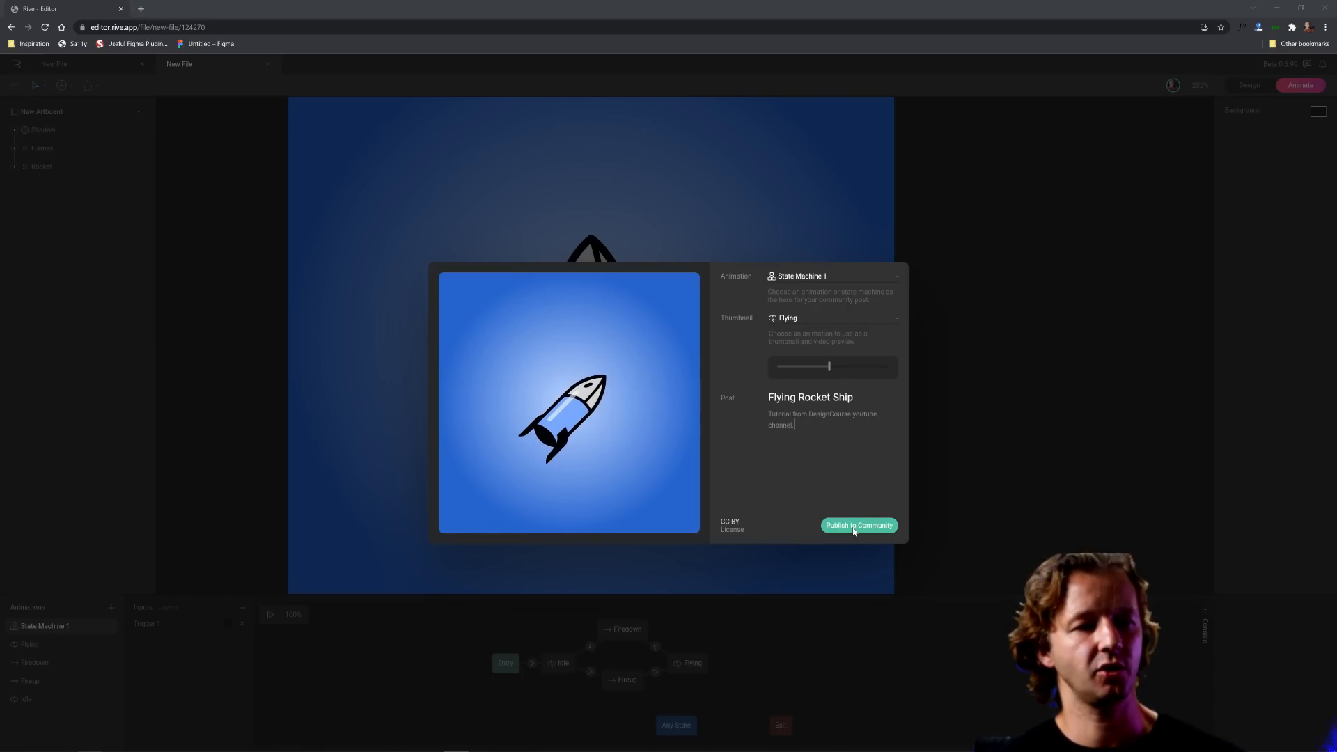
click(863, 531)
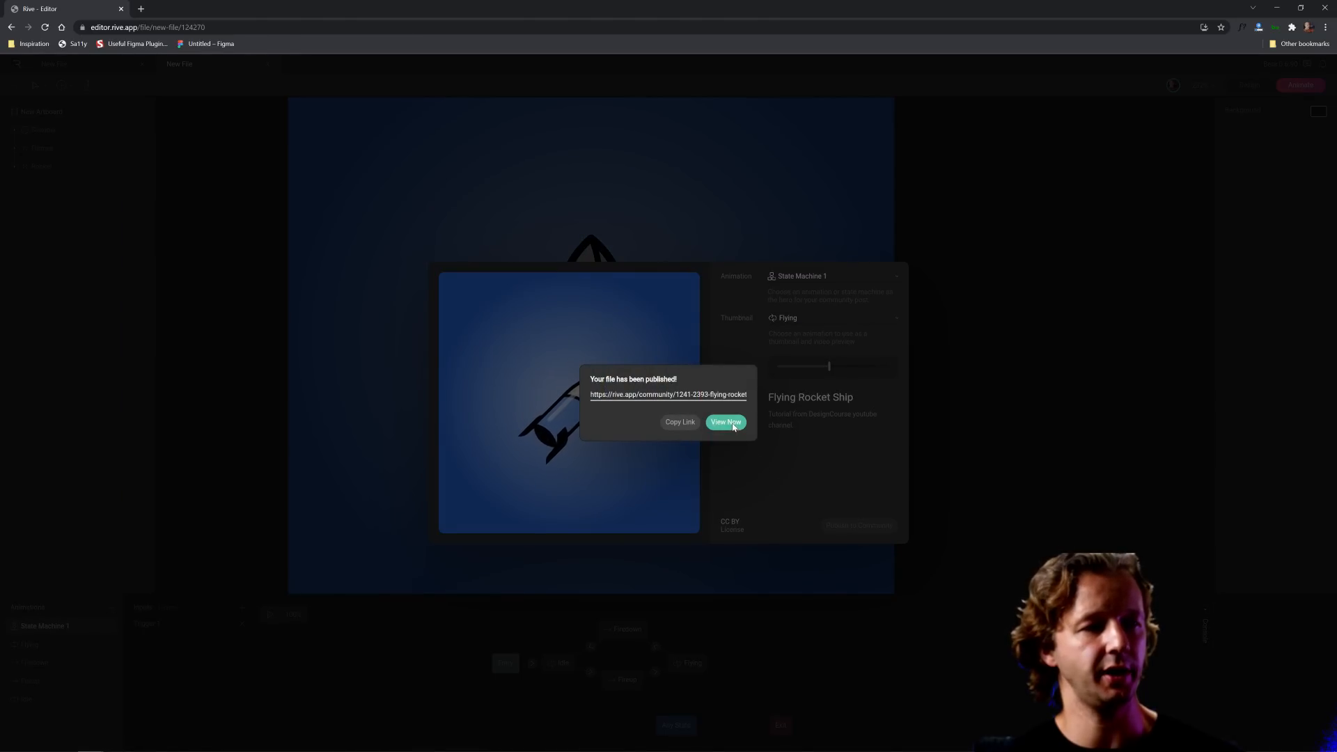
- View the published Flying Rocket Ship post and fire Trigger 1 to test the animation there
click(727, 423)
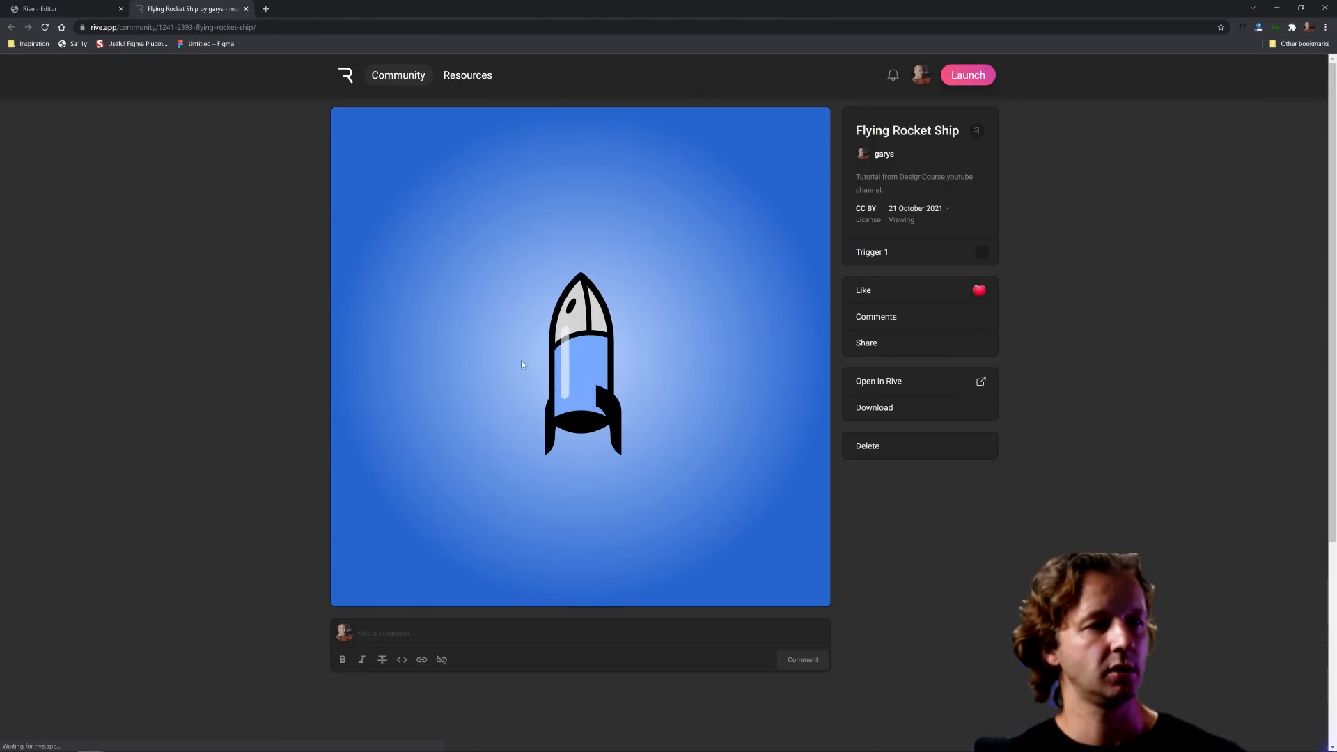
click(982, 252)
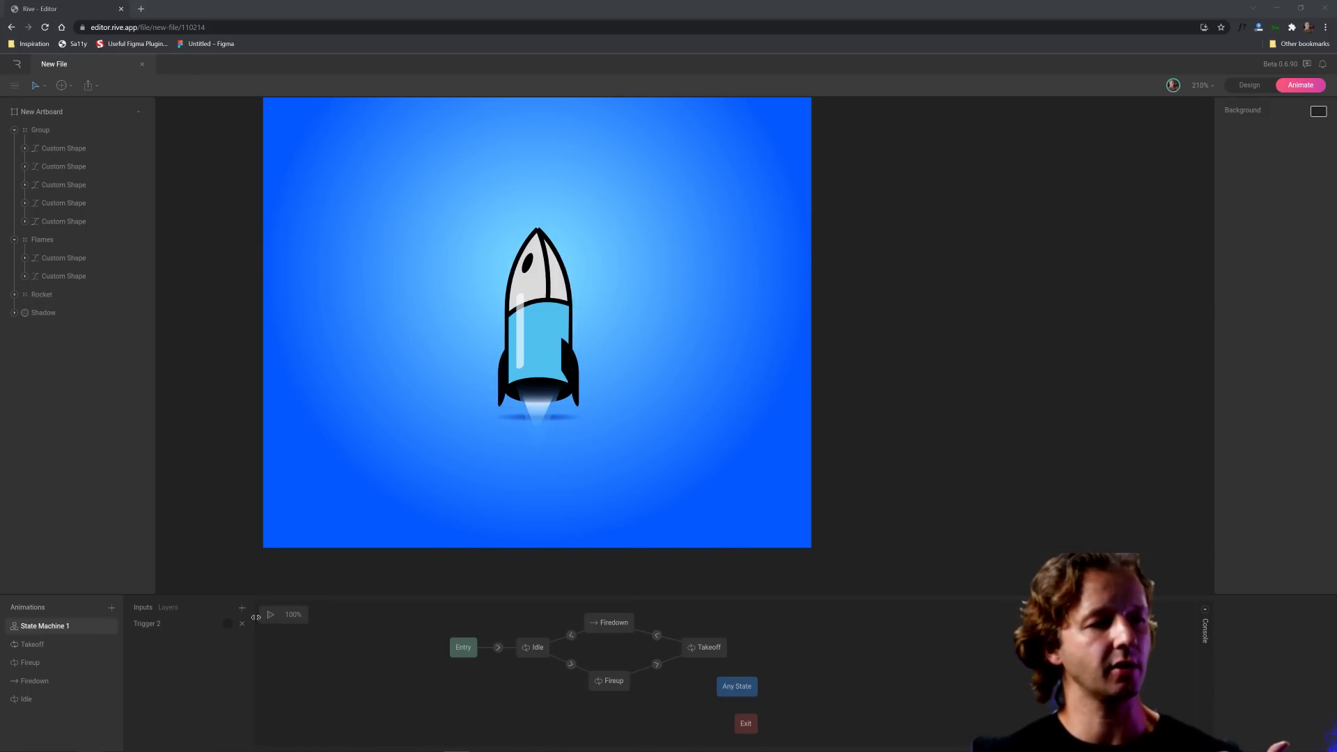
- Preview the other rocket file's state machine by playing it and firing Trigger 2, and stop playback after Takeoff
click(270, 614)
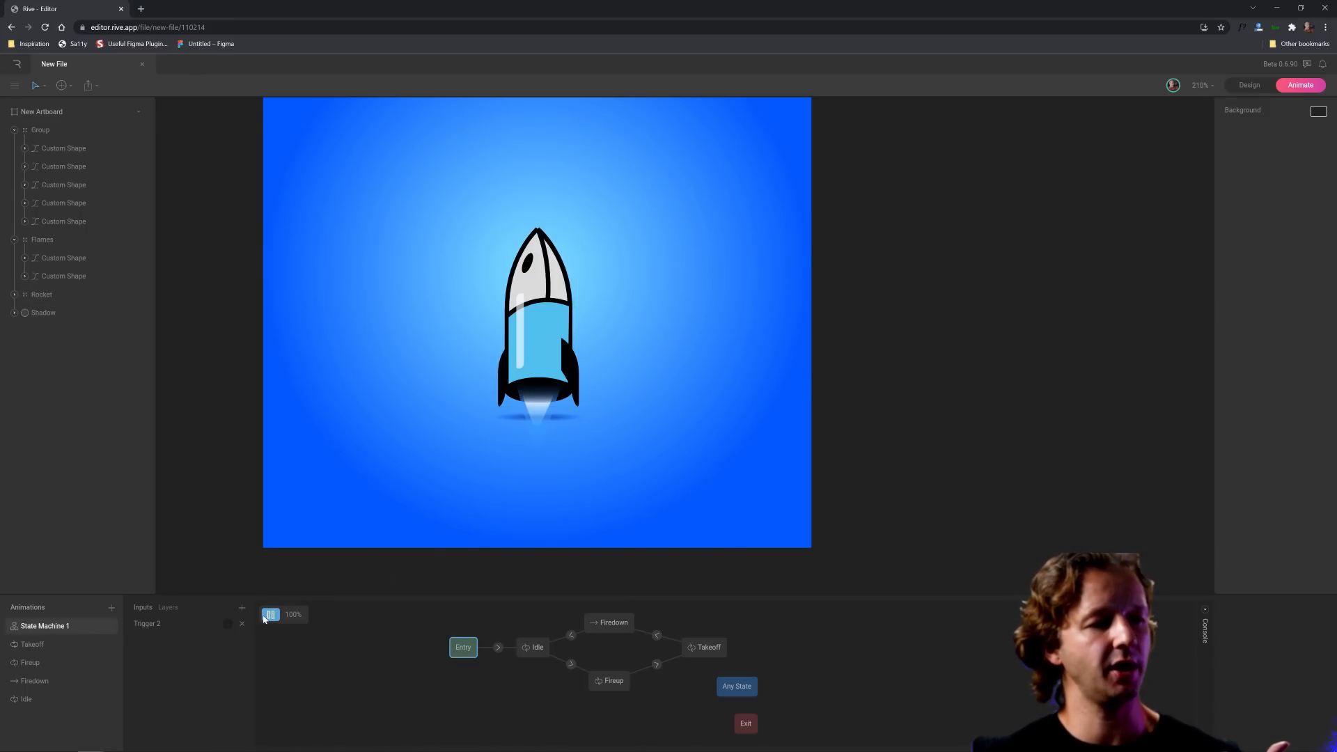
click(229, 625)
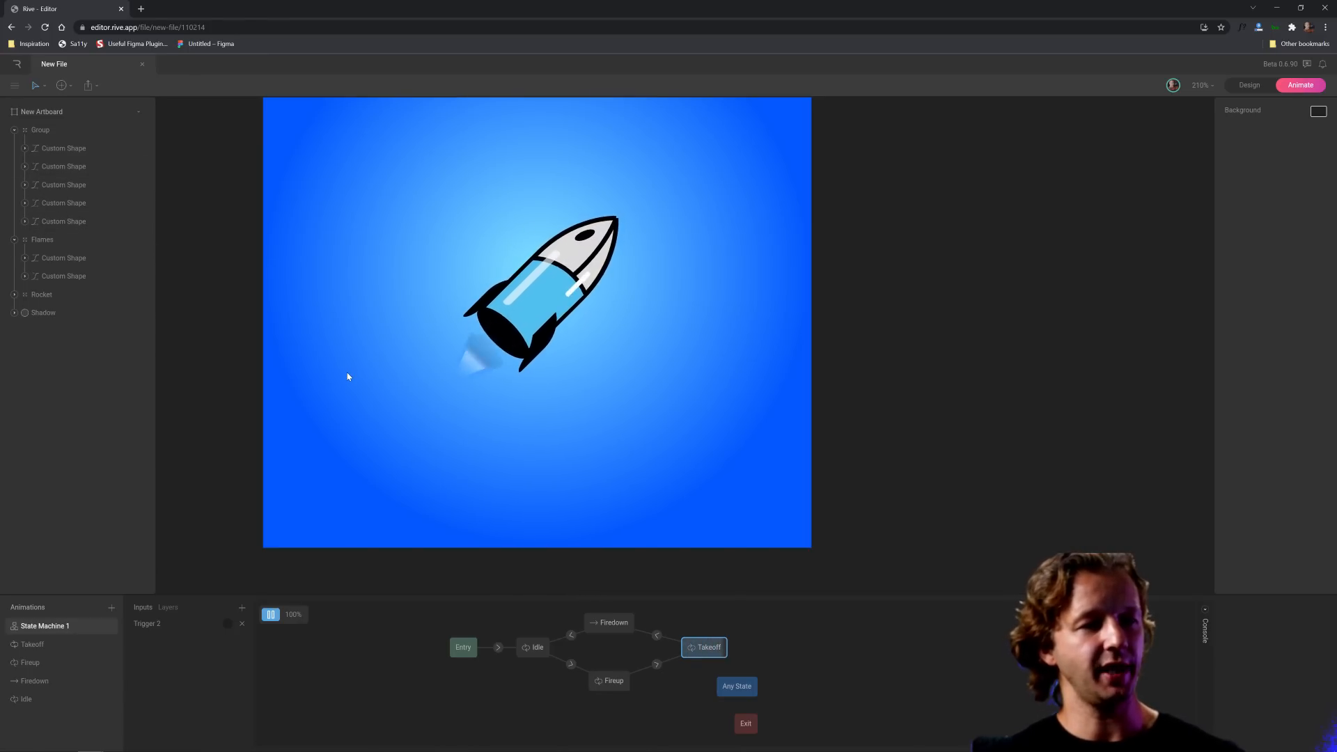
key(space)
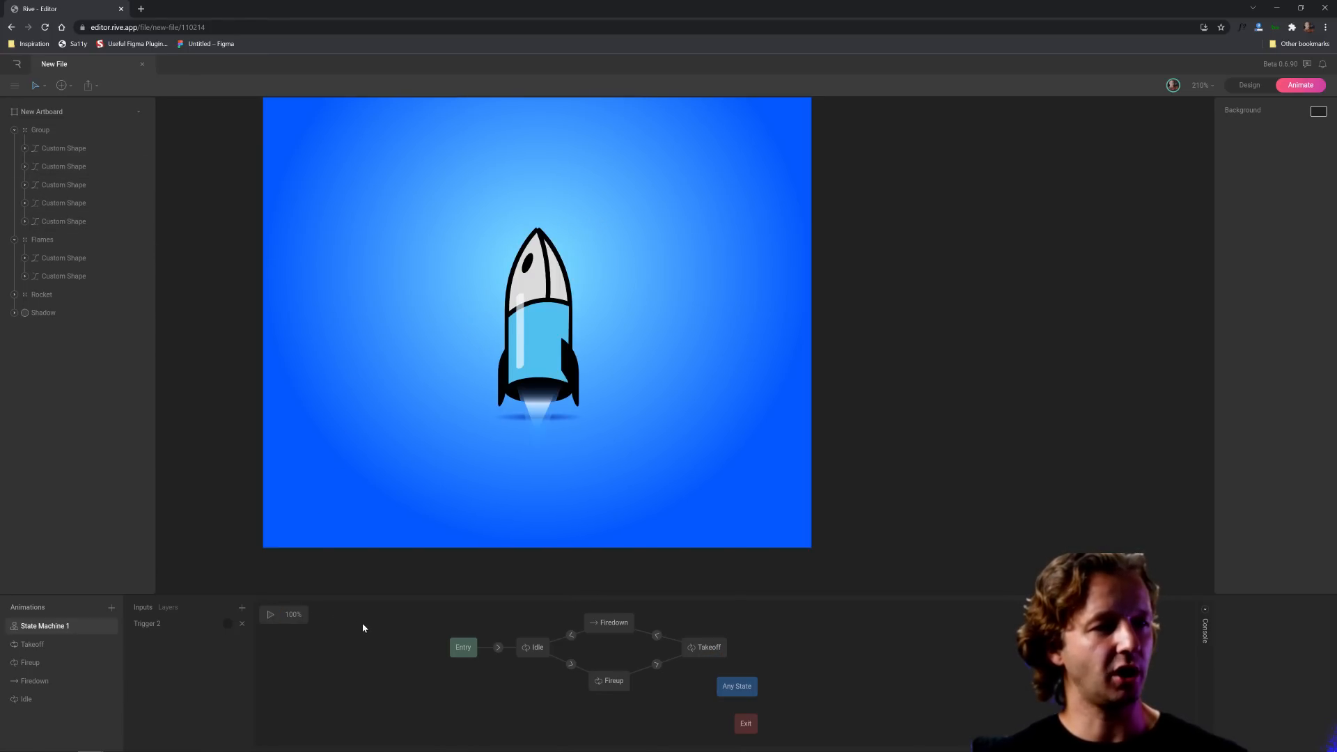